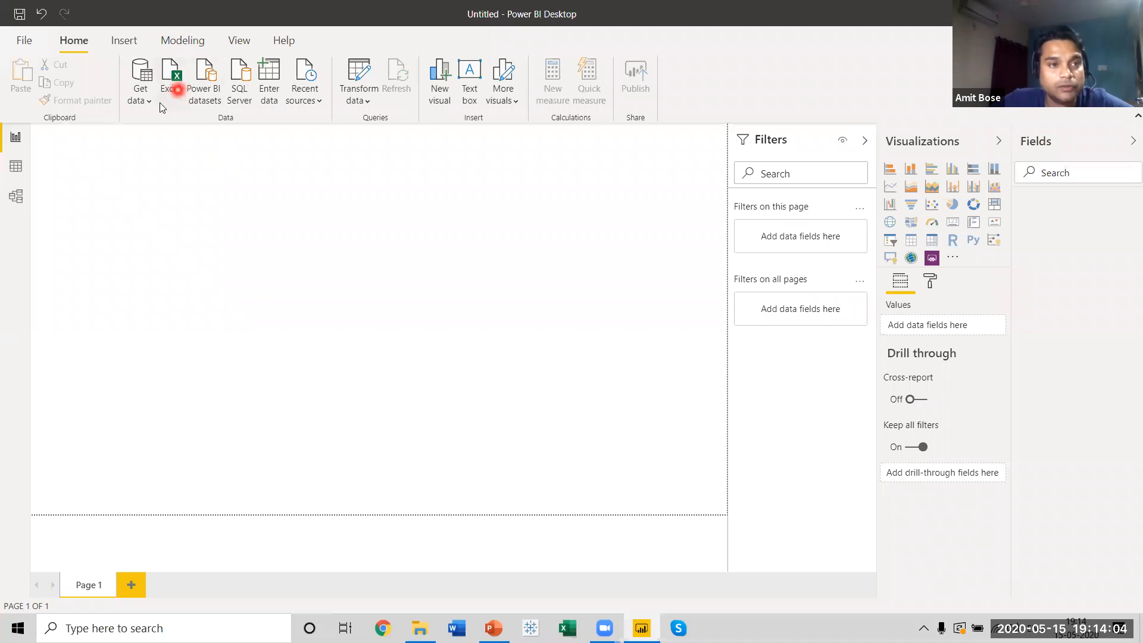
# Step: Connect to the Sales Report Excel workbook in the Lecture-9 folder as a data source
pyautogui.click(143, 99)
pyautogui.click(161, 151)
pyautogui.click(458, 334)
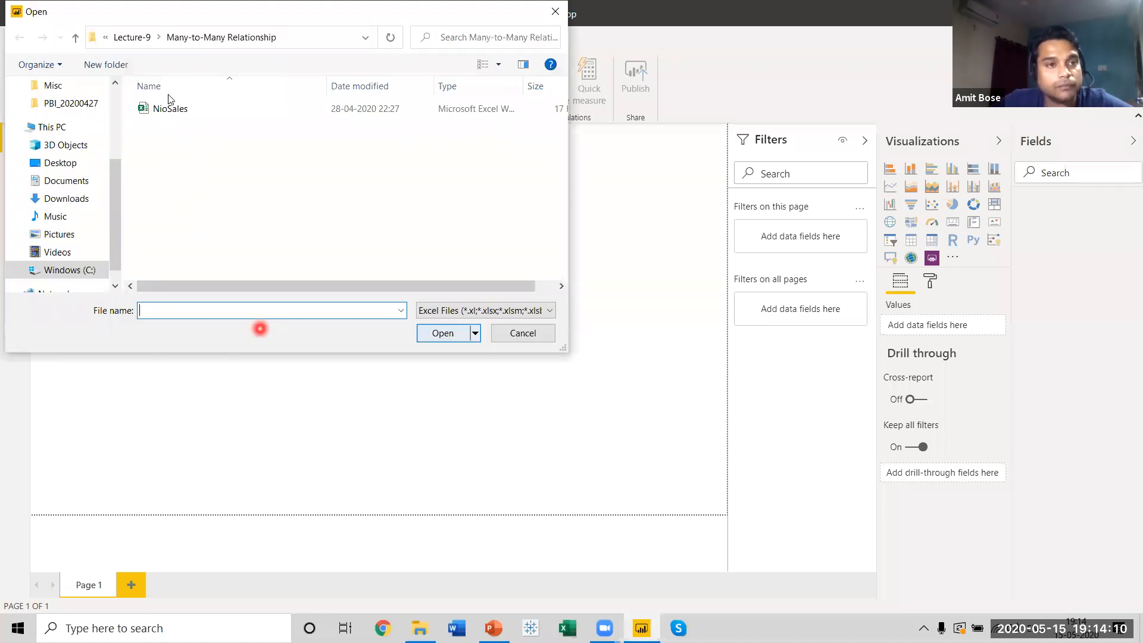
pyautogui.click(132, 37)
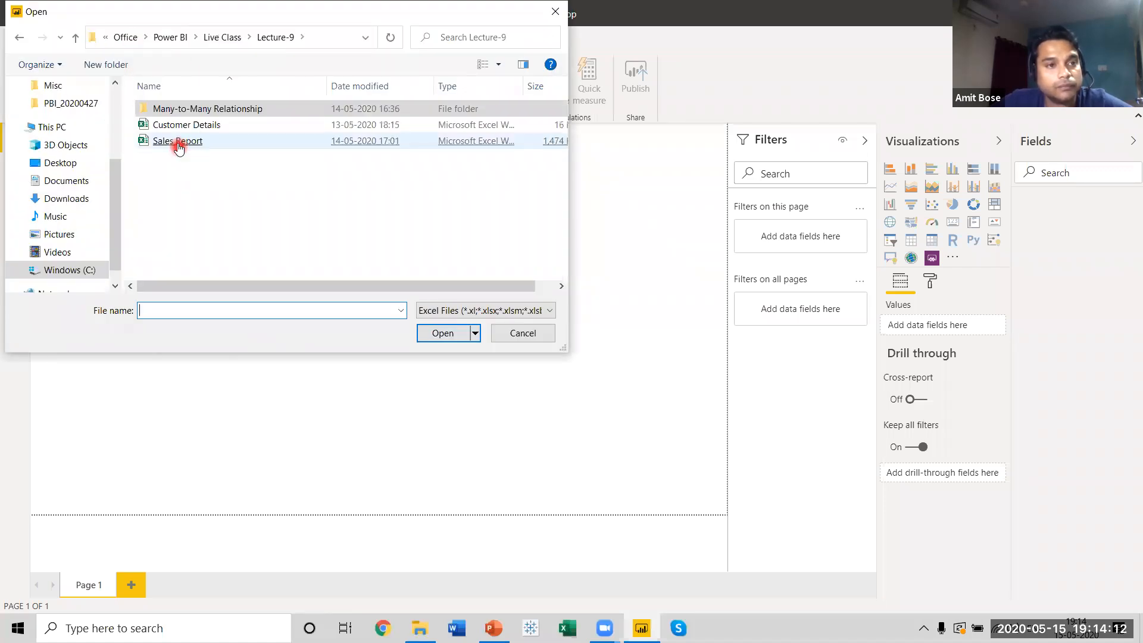
pyautogui.doubleClick(178, 146)
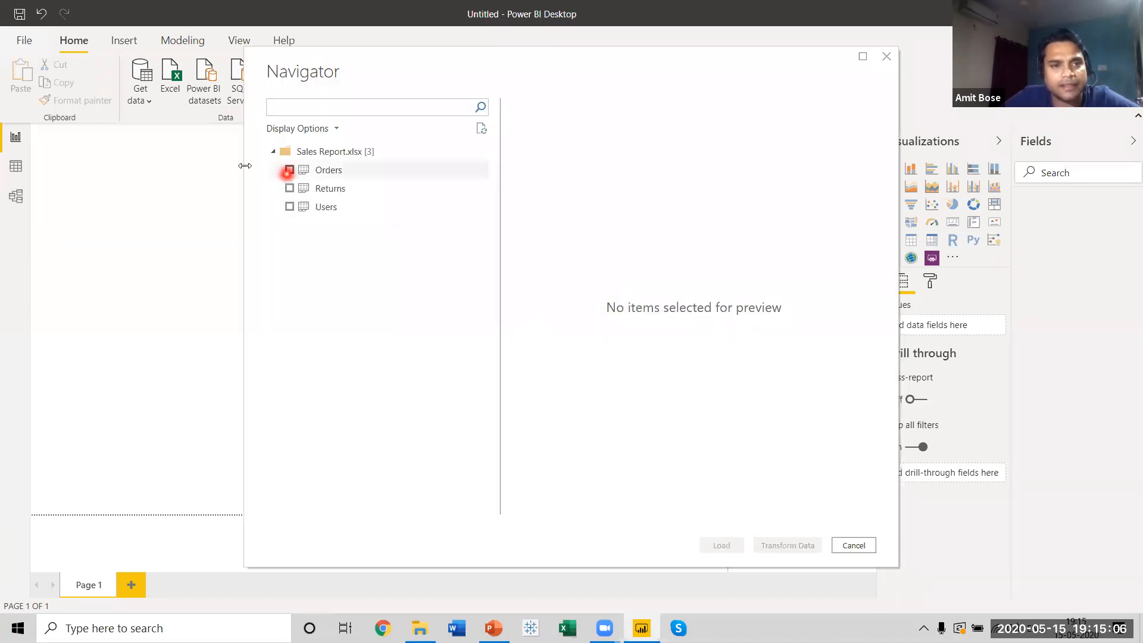
# Step: Choose the Orders sheet from the workbook, look over its preview and load it into the report
pyautogui.click(290, 171)
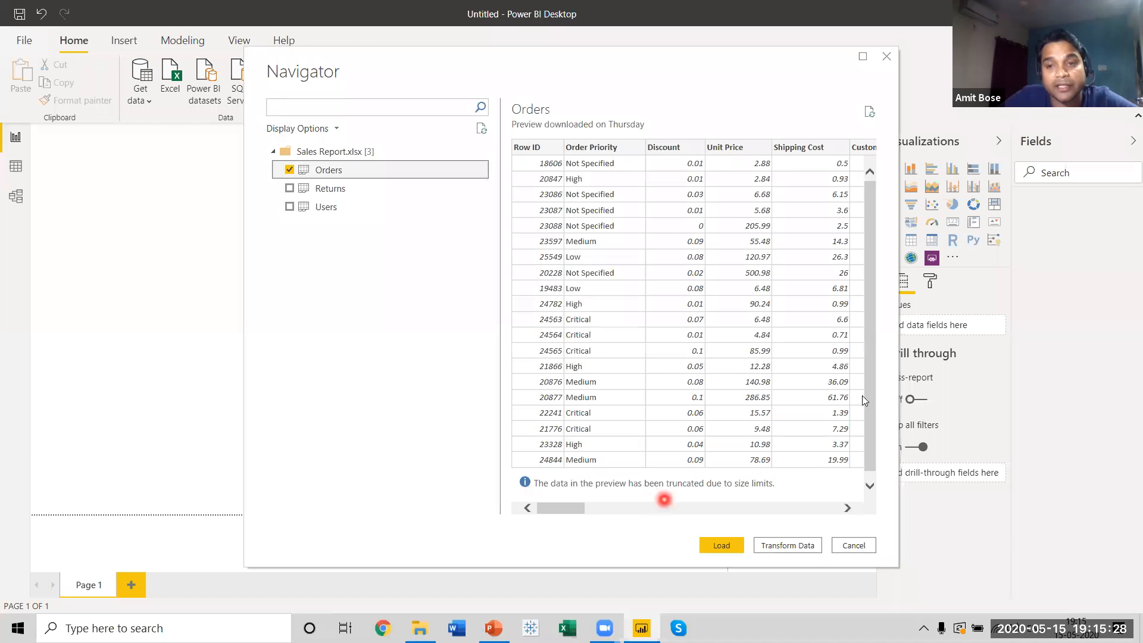
pyautogui.click(870, 233)
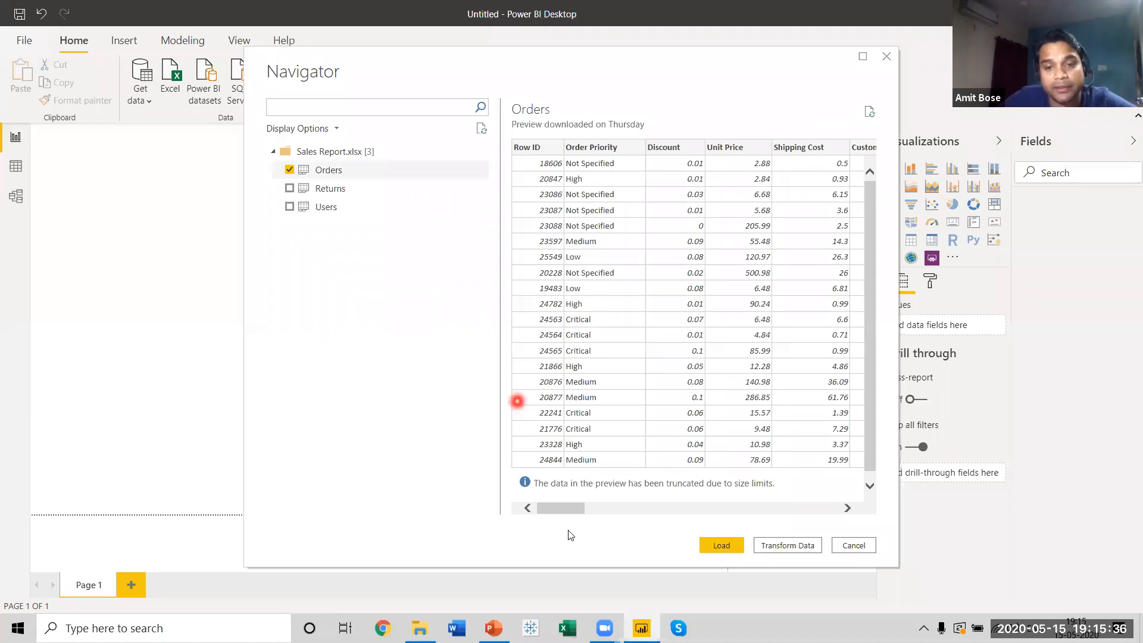
pyautogui.moveTo(724, 515); pyautogui.dragTo(792, 510)
pyautogui.moveTo(677, 524); pyautogui.dragTo(174, 534)
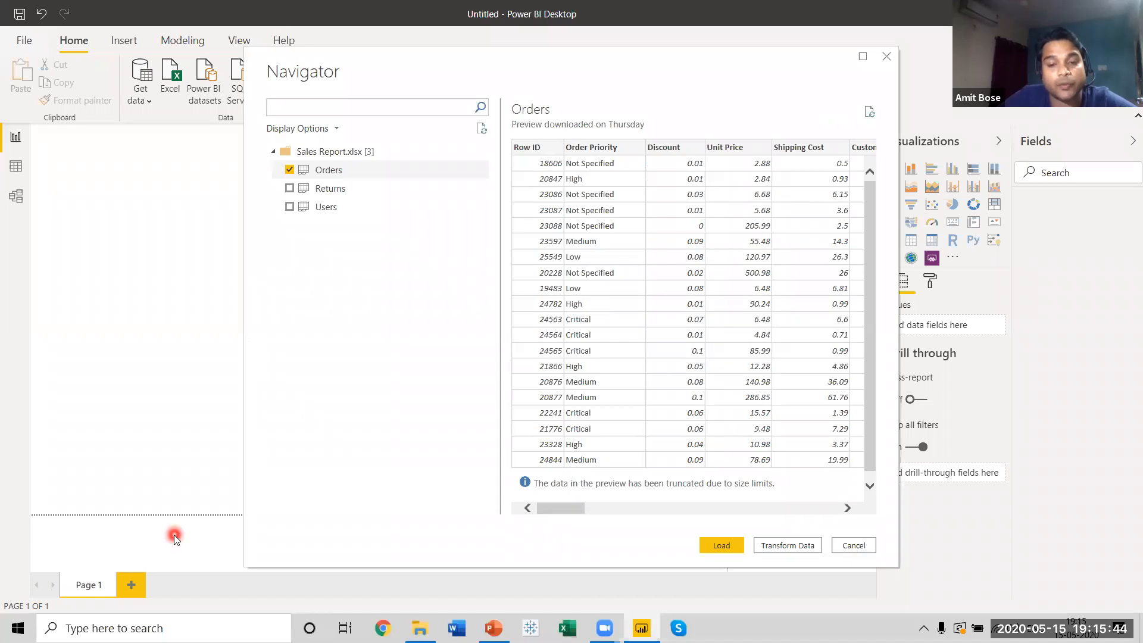
pyautogui.click(720, 546)
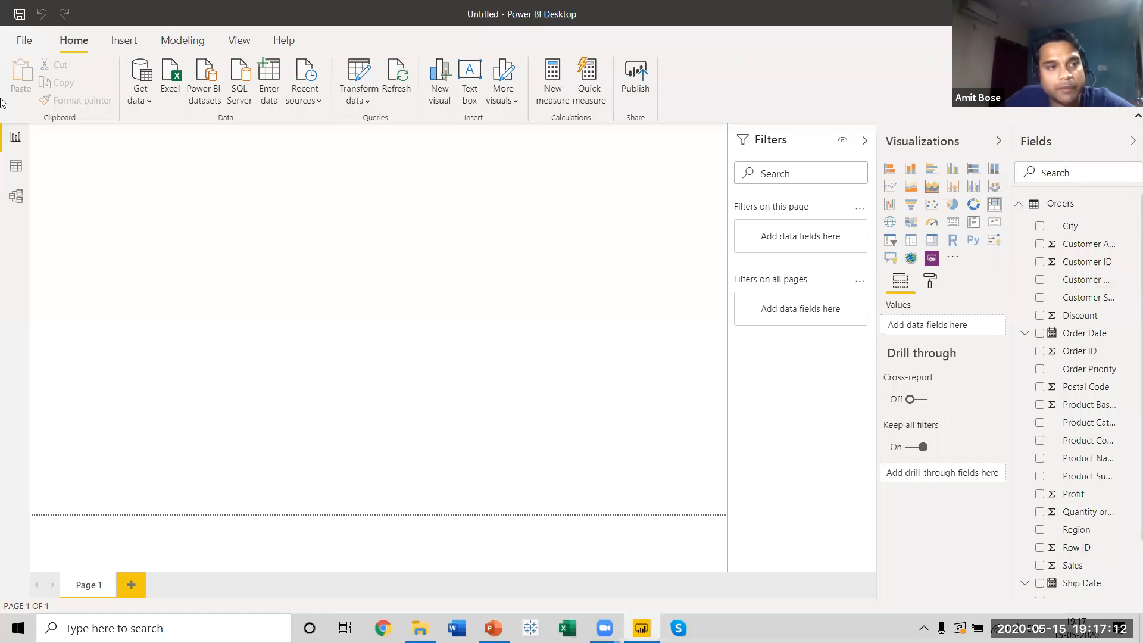
# Step: Examine the rows and columns of the loaded Orders table as a data grid
pyautogui.click(18, 169)
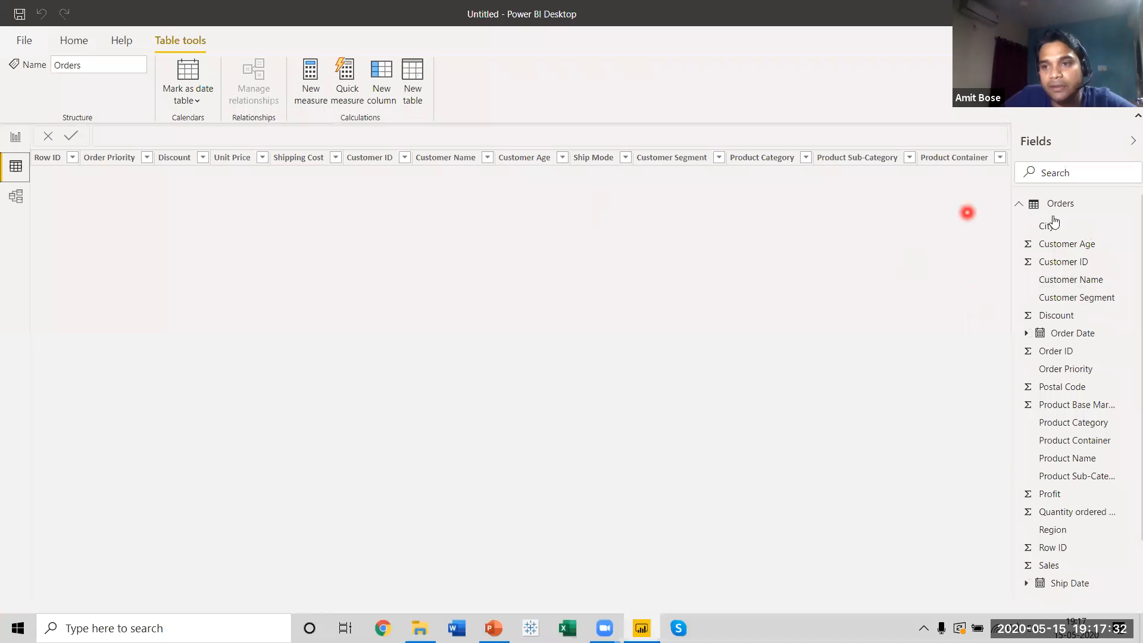
pyautogui.click(1055, 208)
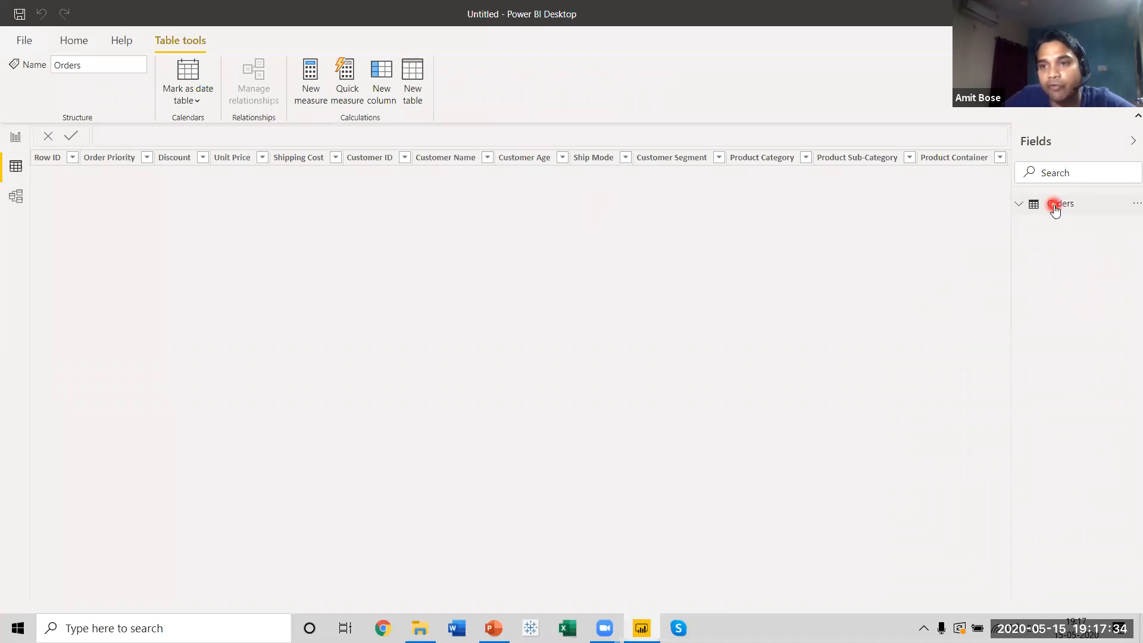
pyautogui.click(1018, 206)
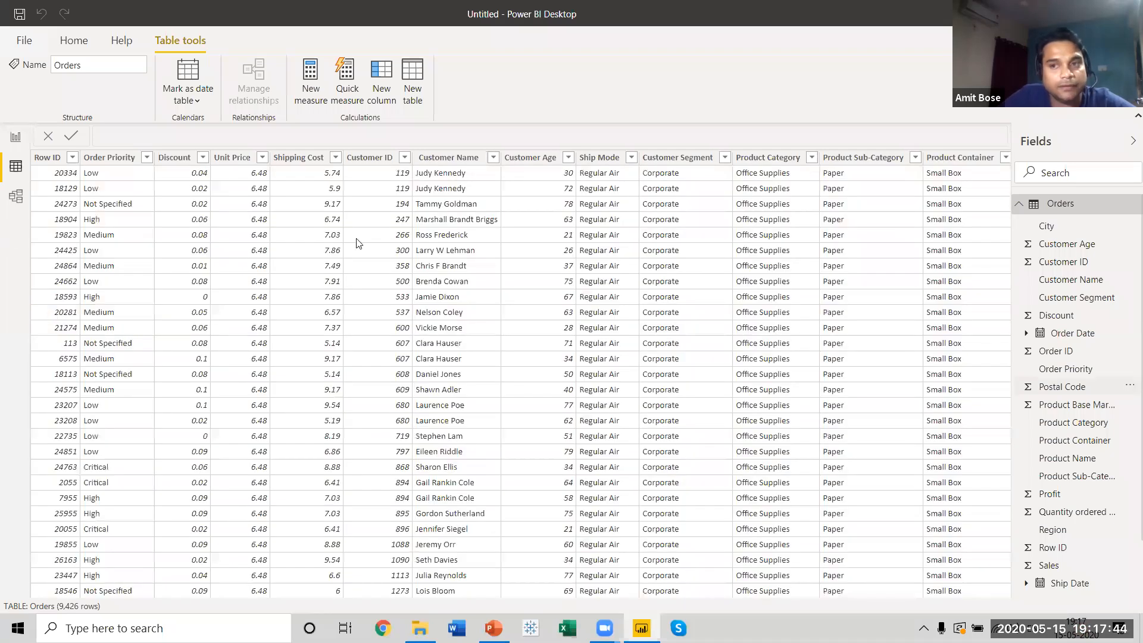
# Step: Add an empty waterfall chart to the report page and enlarge it in focus mode
pyautogui.click(14, 143)
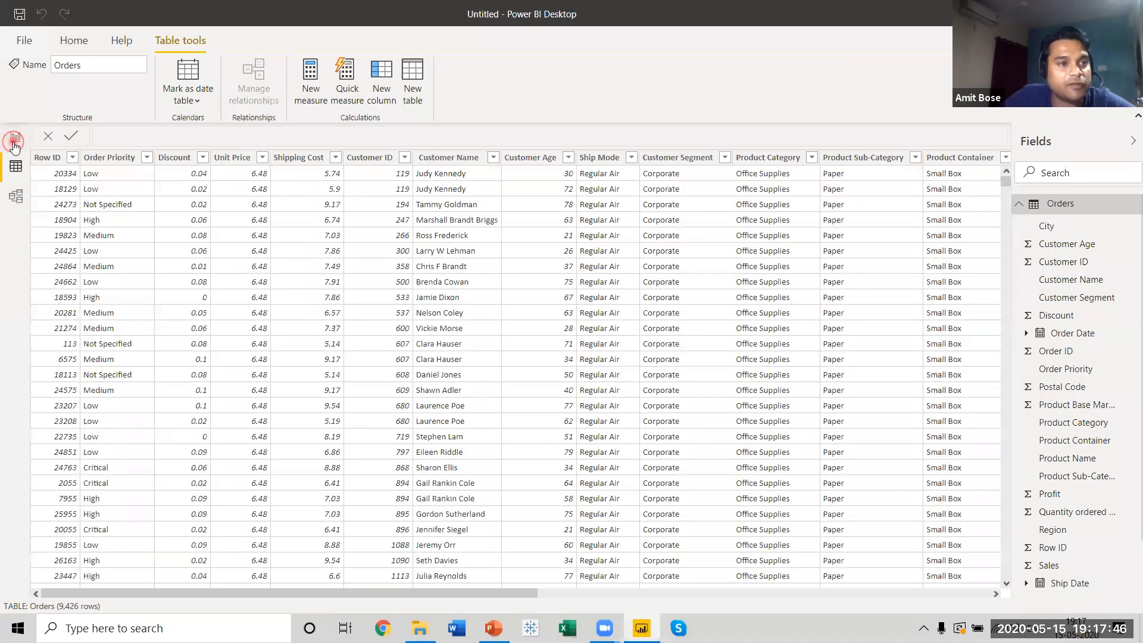
pyautogui.click(888, 206)
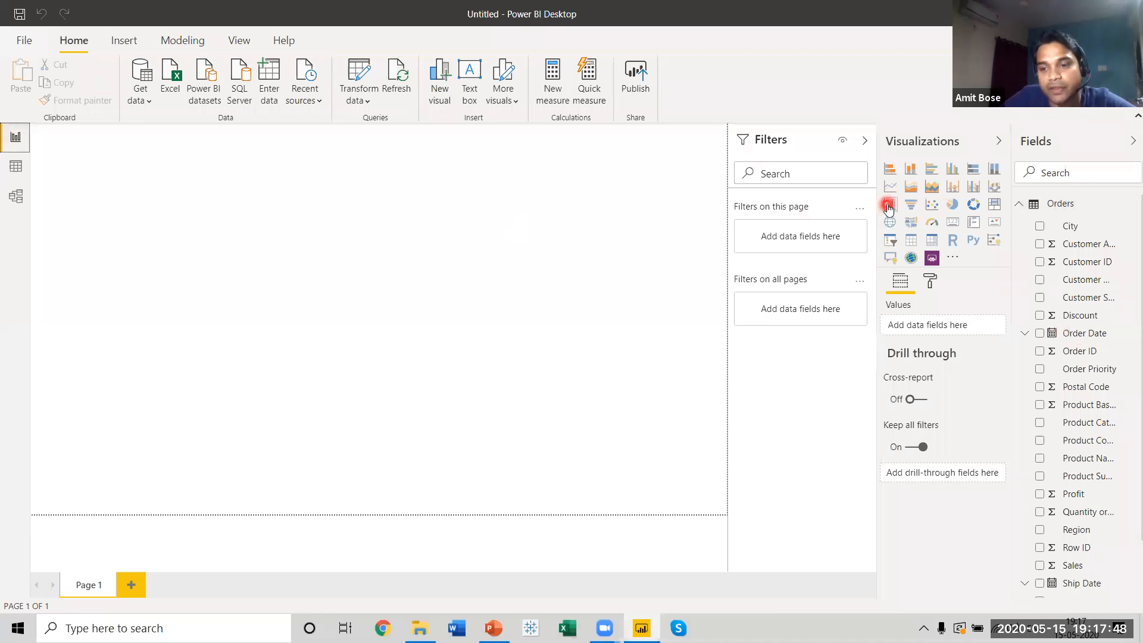
pyautogui.click(892, 207)
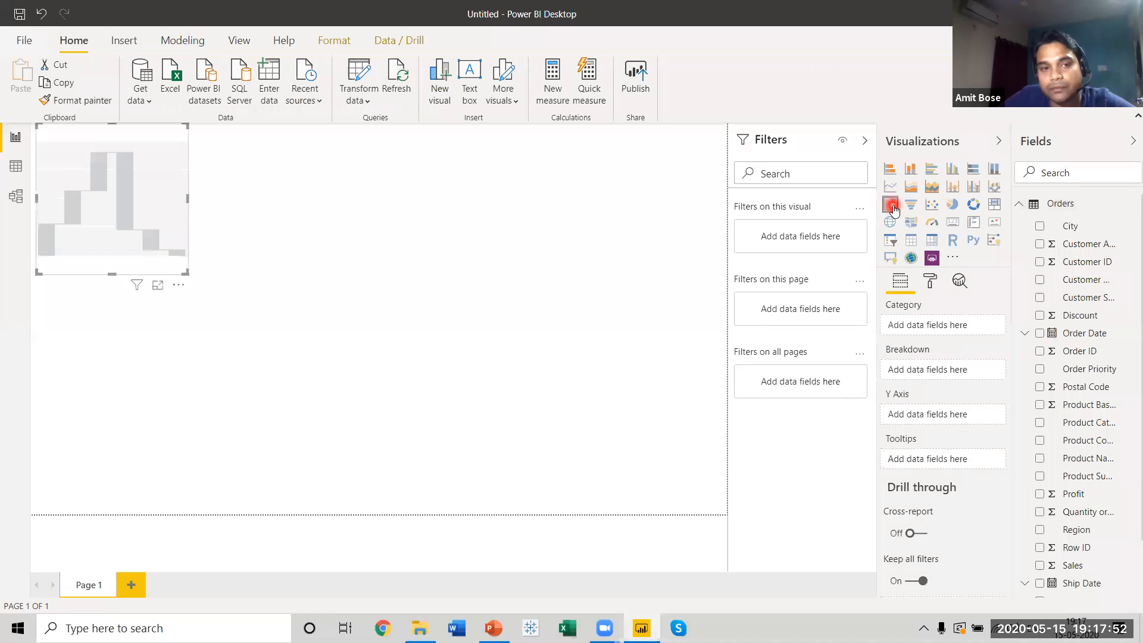
pyautogui.click(201, 267)
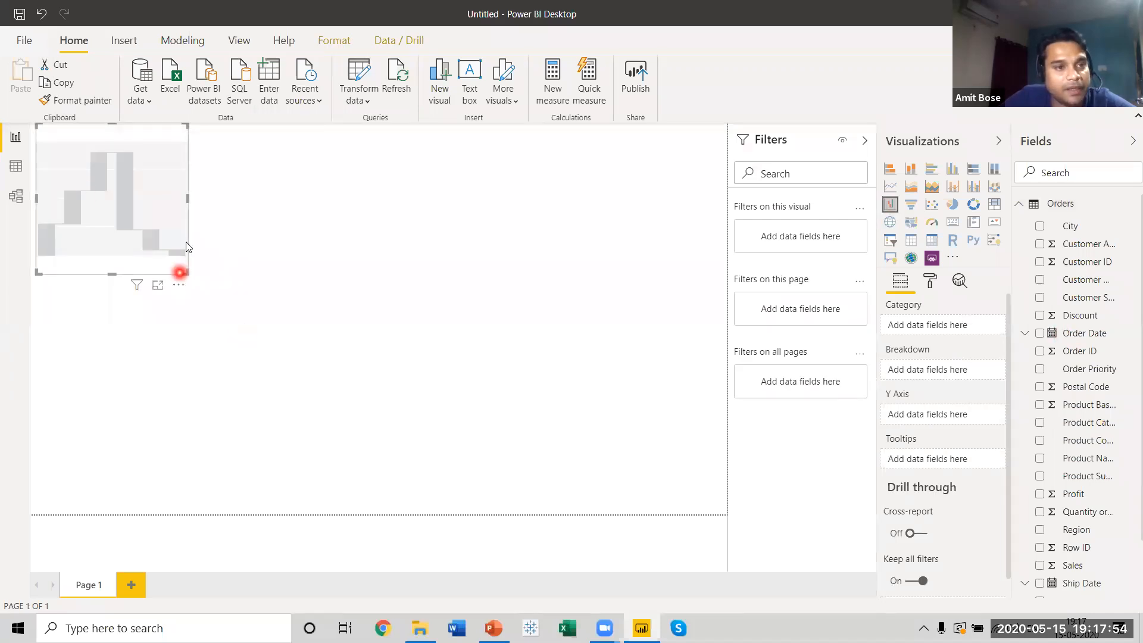
pyautogui.click(157, 285)
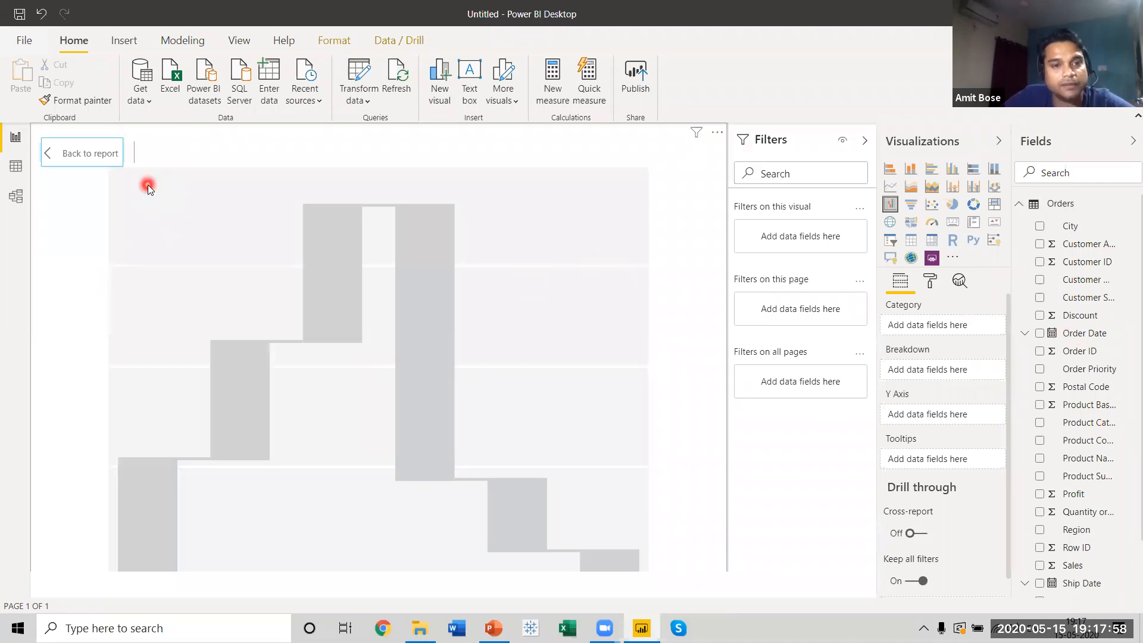
pyautogui.click(891, 207)
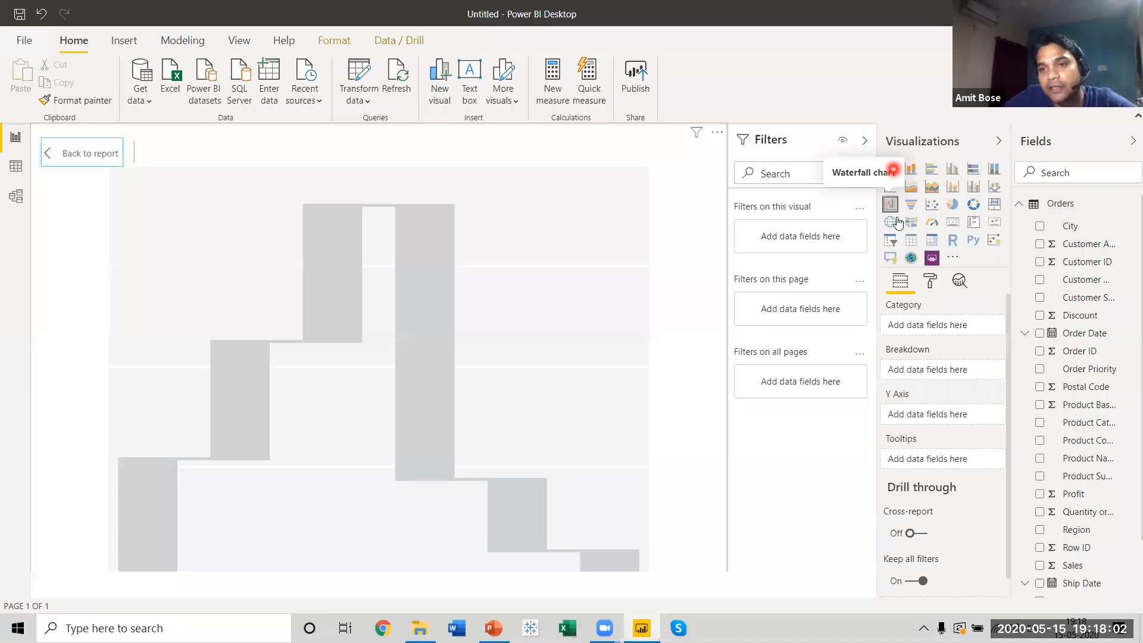
pyautogui.click(893, 205)
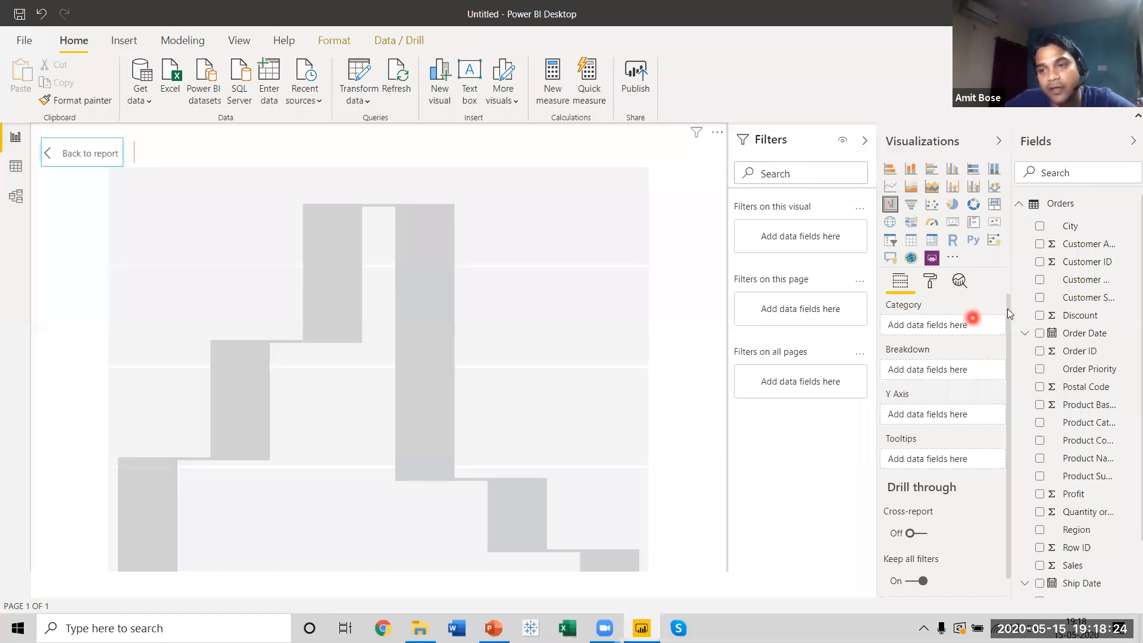
# Step: Assign Order Date to the waterfall chart's Category and keep only the Year level, removing Quarter, Month and Day
pyautogui.moveTo(1058, 337); pyautogui.dragTo(939, 328)
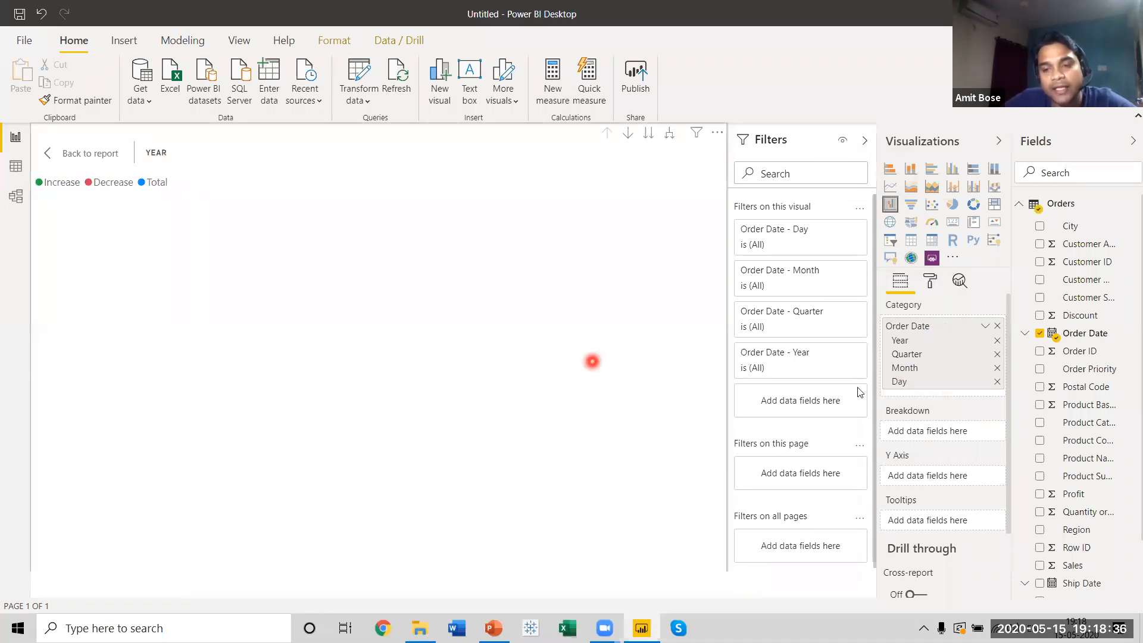
pyautogui.click(997, 381)
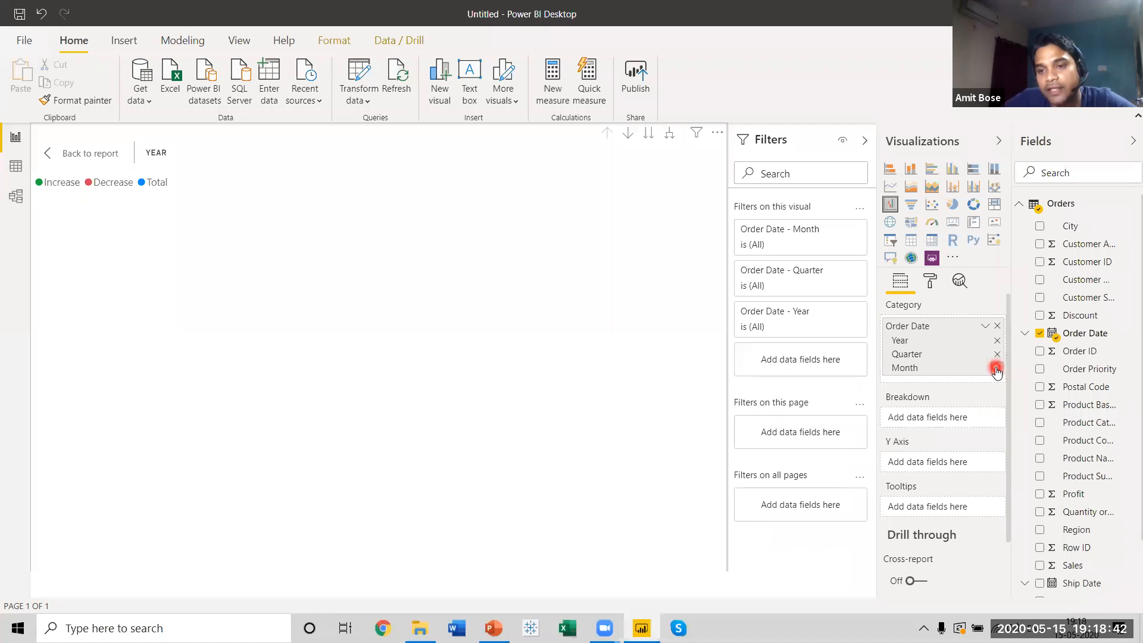
pyautogui.click(997, 367)
pyautogui.click(997, 354)
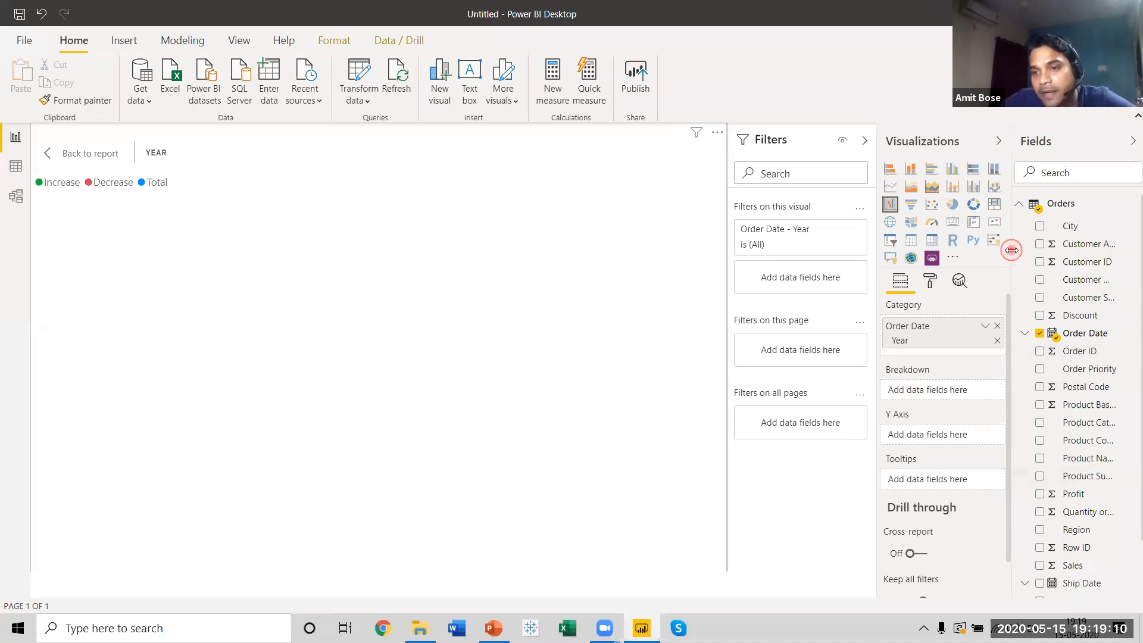
# Step: Make room by widening the field list and collapsing the filters, and assign Product Sub-Category to Breakdown and Sales to Y Axis
pyautogui.moveTo(1011, 250); pyautogui.dragTo(976, 256)
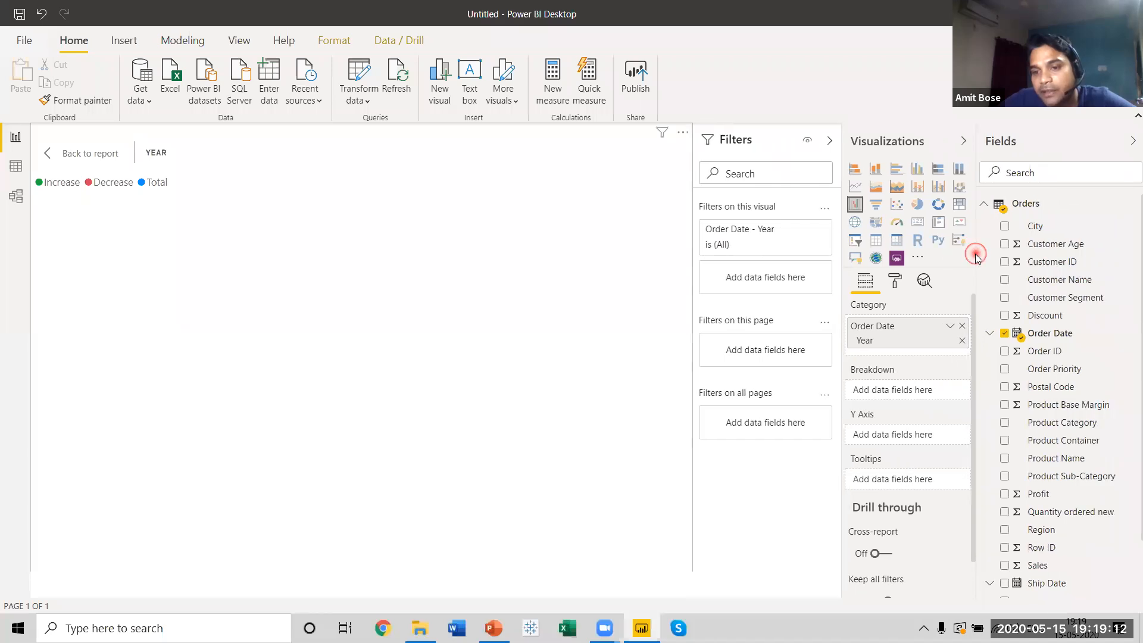
pyautogui.click(829, 141)
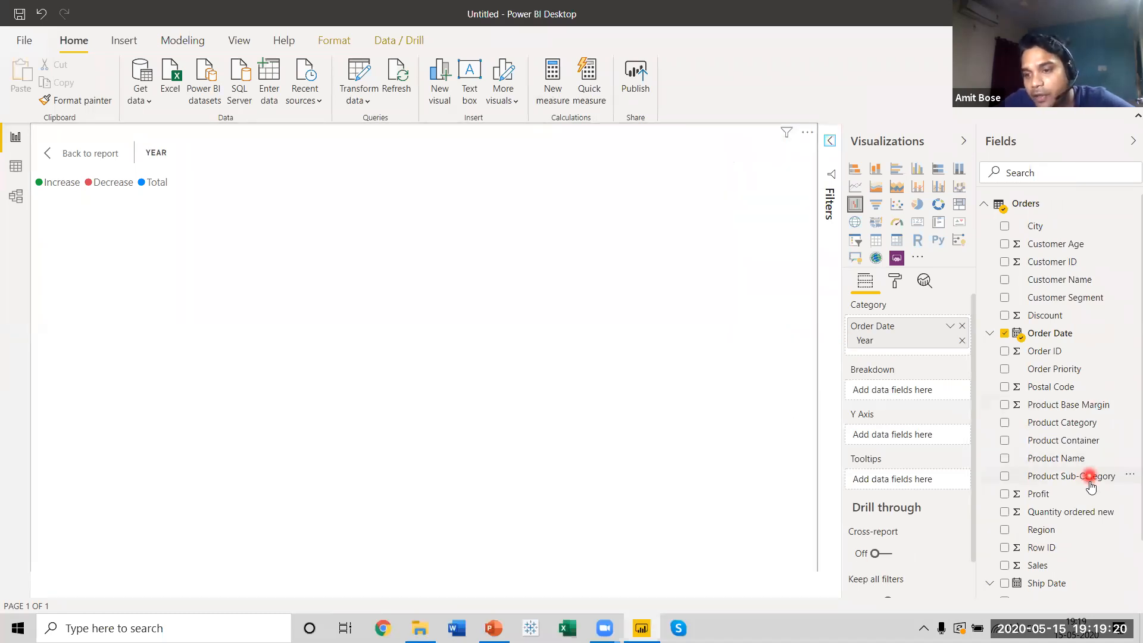
pyautogui.moveTo(1090, 482); pyautogui.dragTo(926, 395)
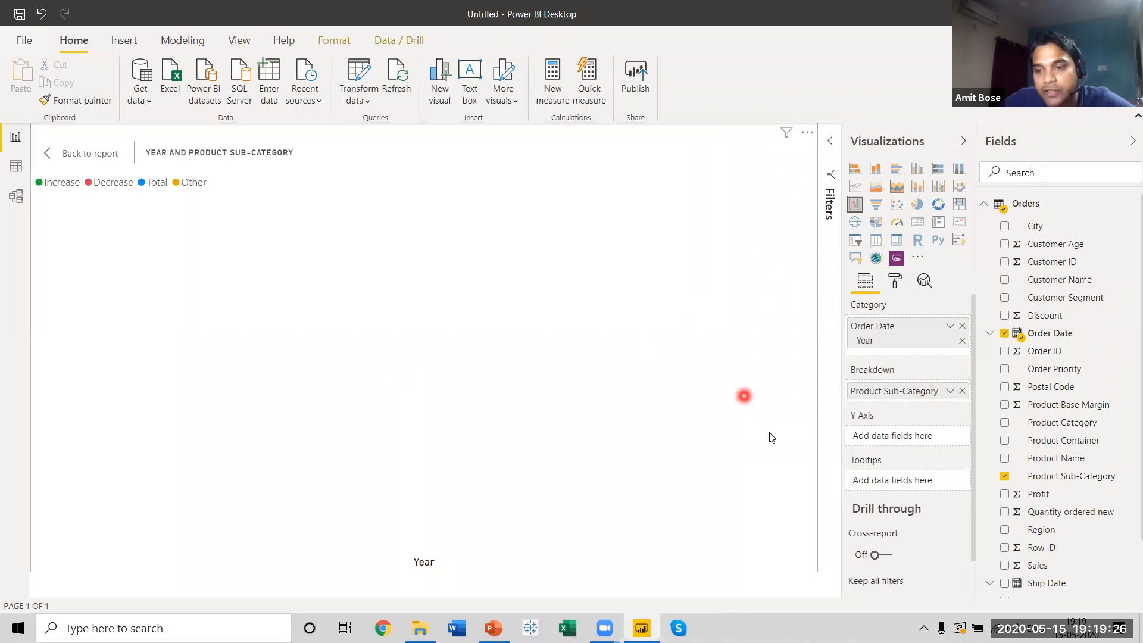
pyautogui.moveTo(1055, 566); pyautogui.dragTo(909, 439)
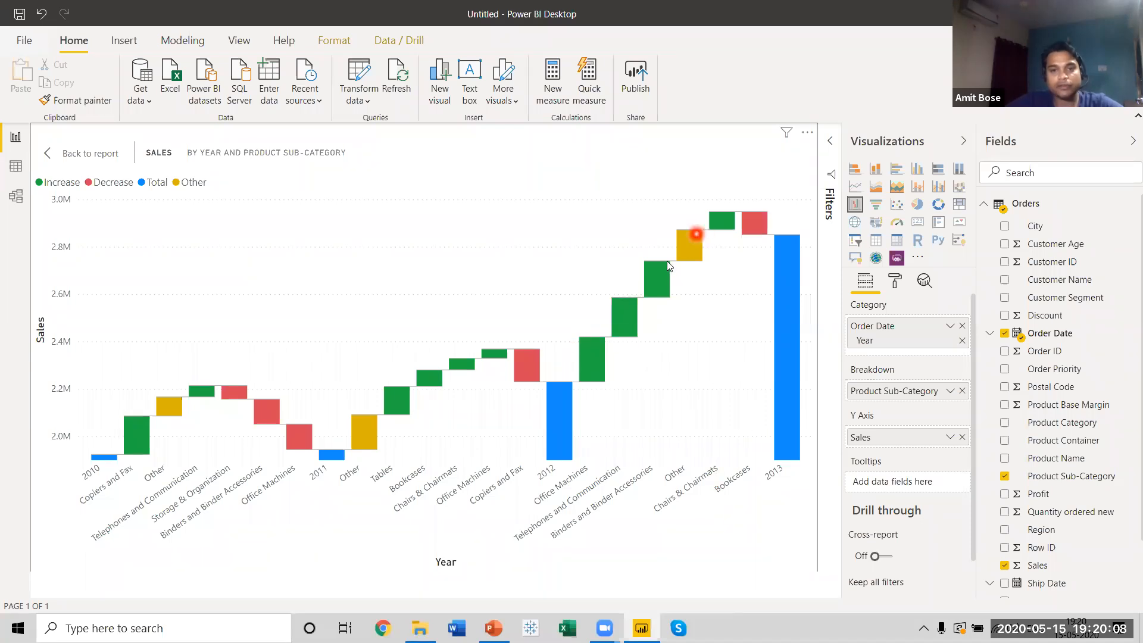
pyautogui.moveTo(604, 350)
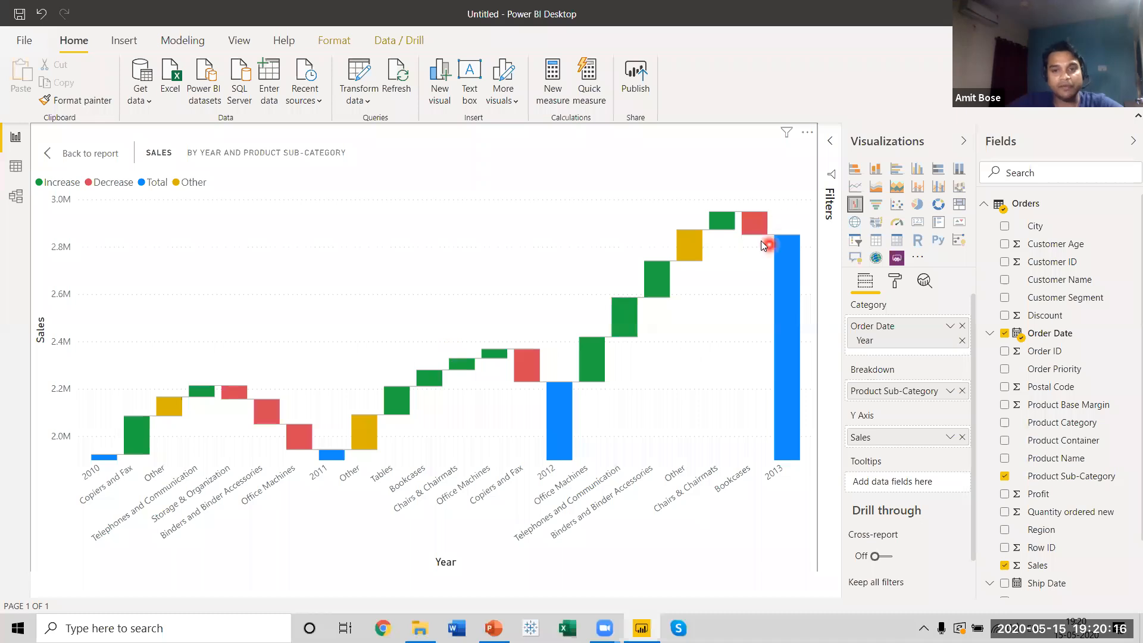
pyautogui.moveTo(761, 231)
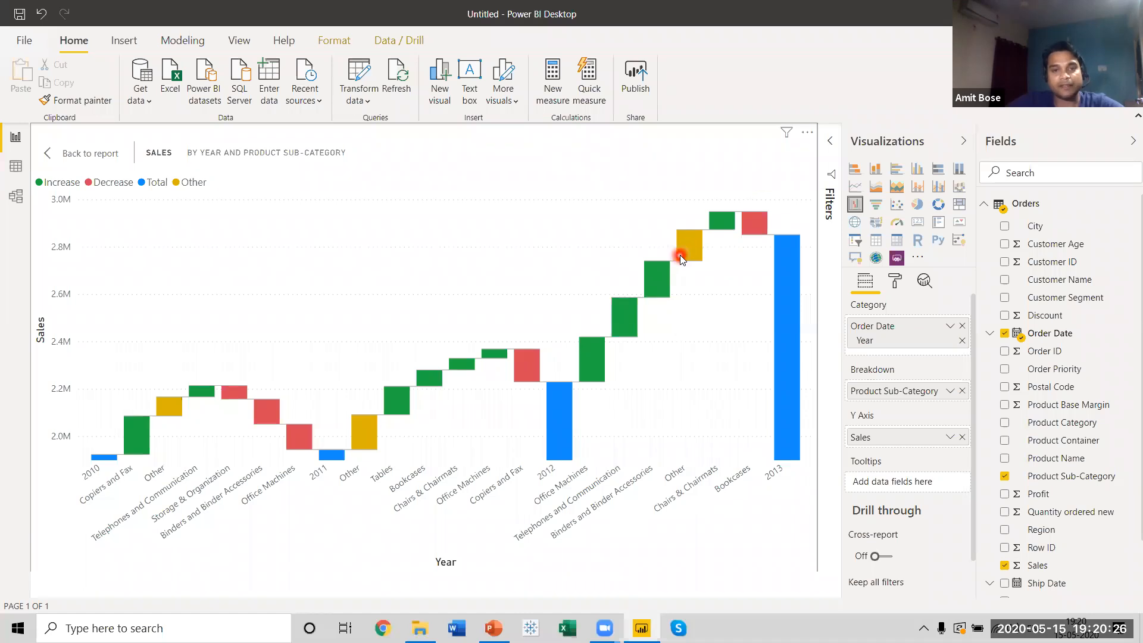
pyautogui.moveTo(681, 257)
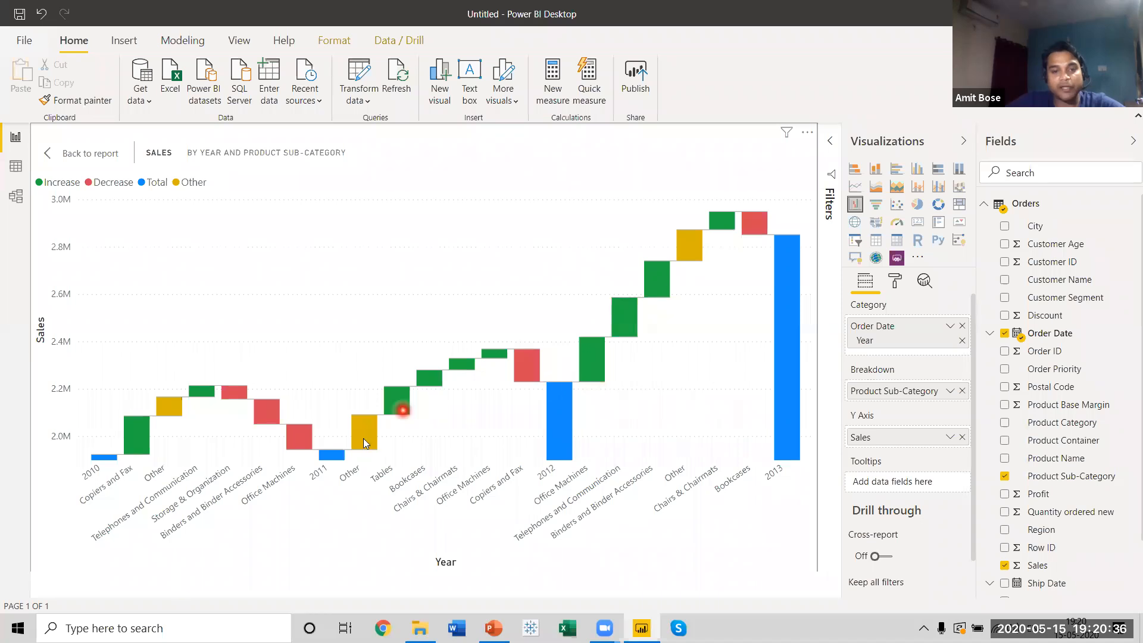
pyautogui.moveTo(363, 439)
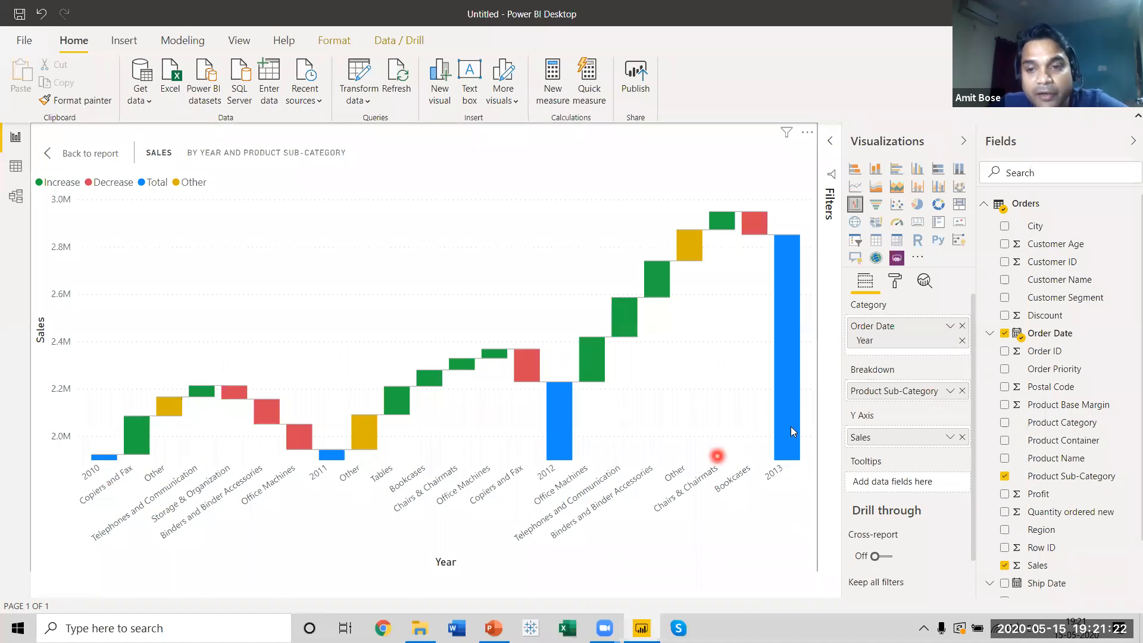
# Step: Try the Right position for the waterfall chart's Y axis and restore it to Left
pyautogui.click(894, 284)
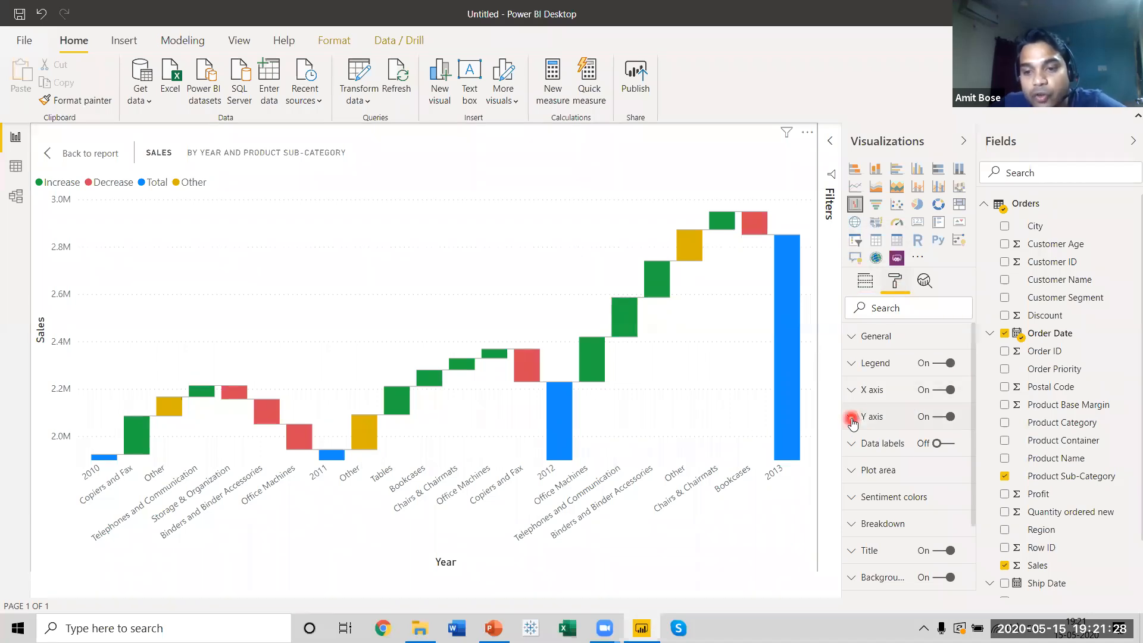
pyautogui.click(852, 420)
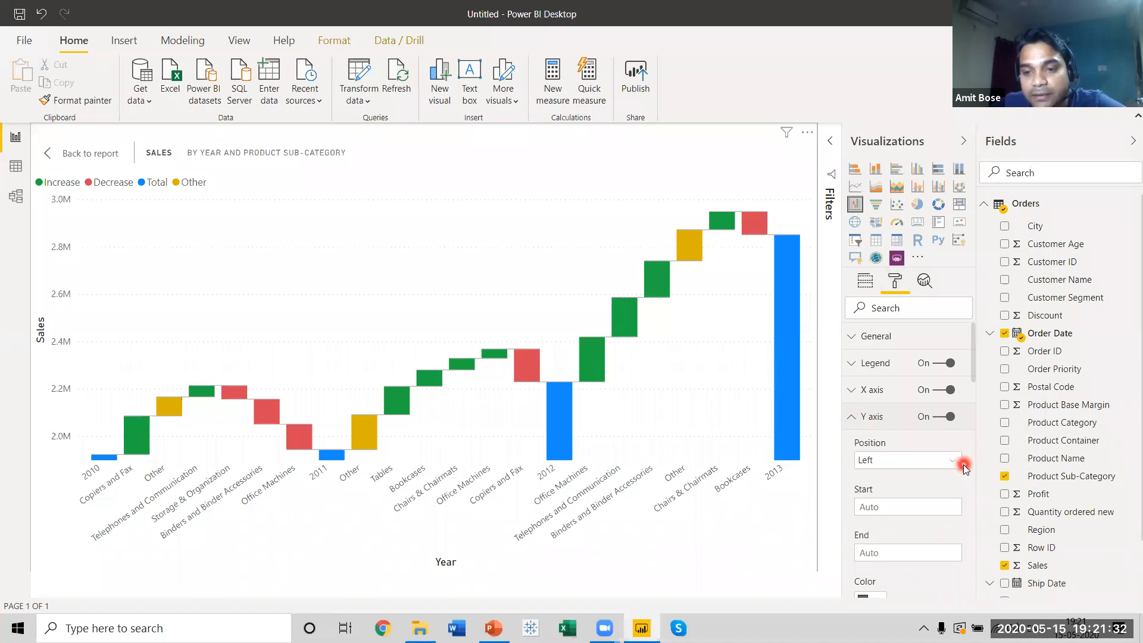
pyautogui.click(956, 461)
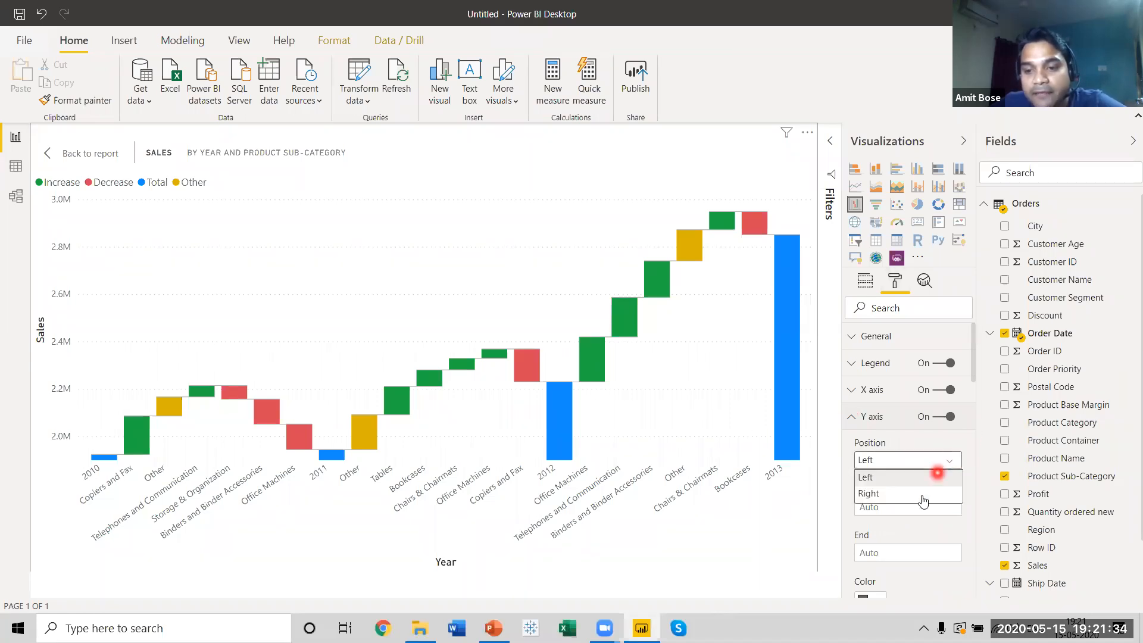
pyautogui.click(922, 494)
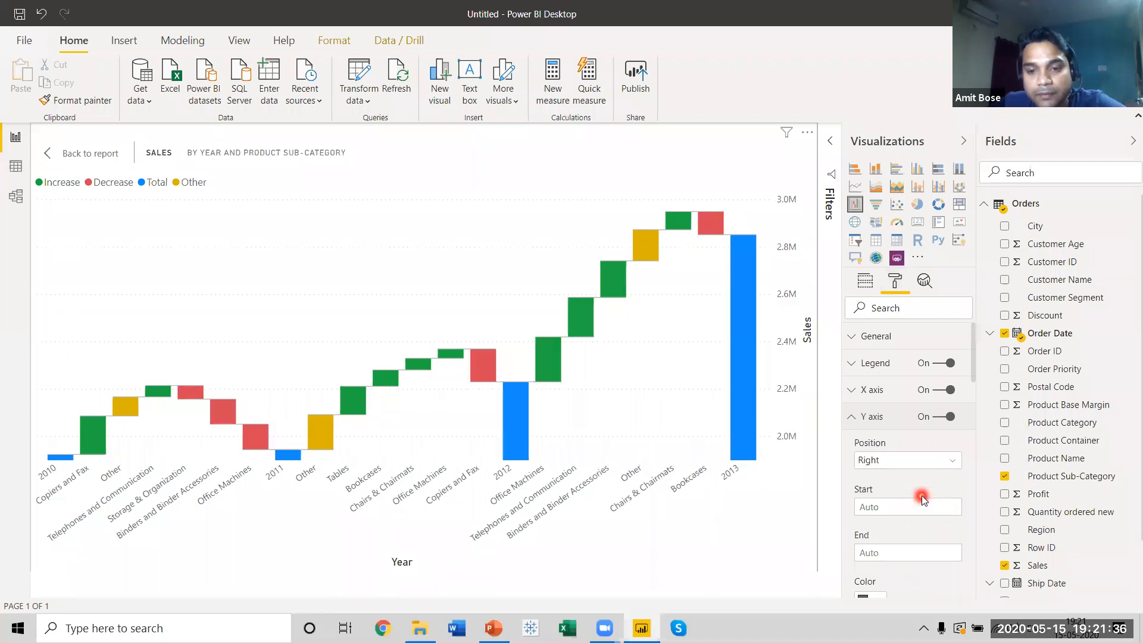
pyautogui.click(951, 460)
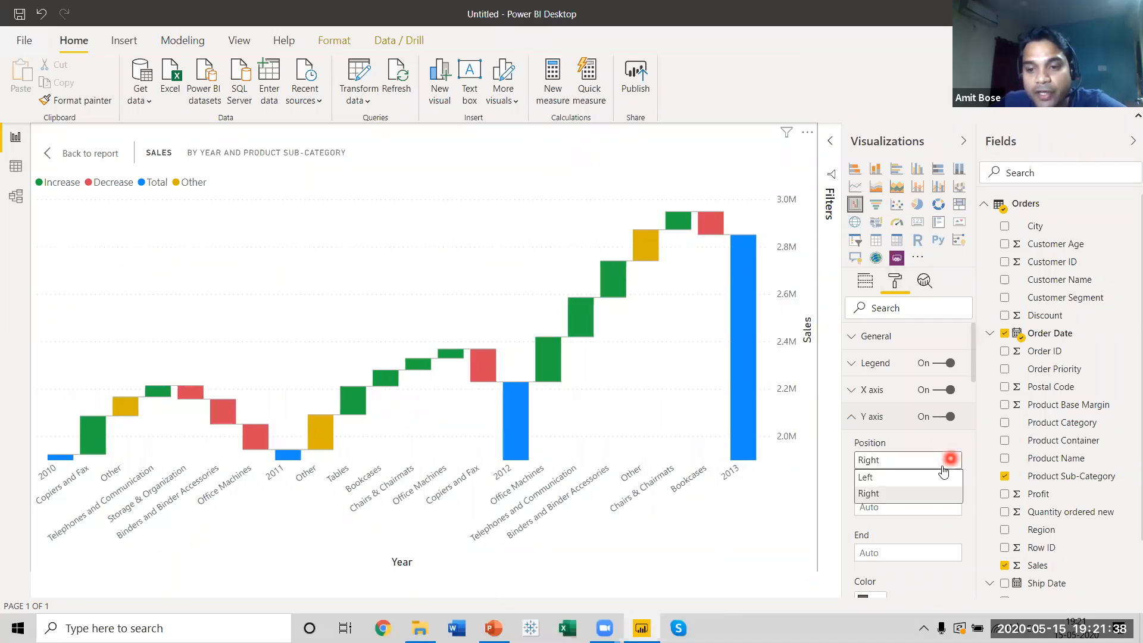
pyautogui.click(930, 476)
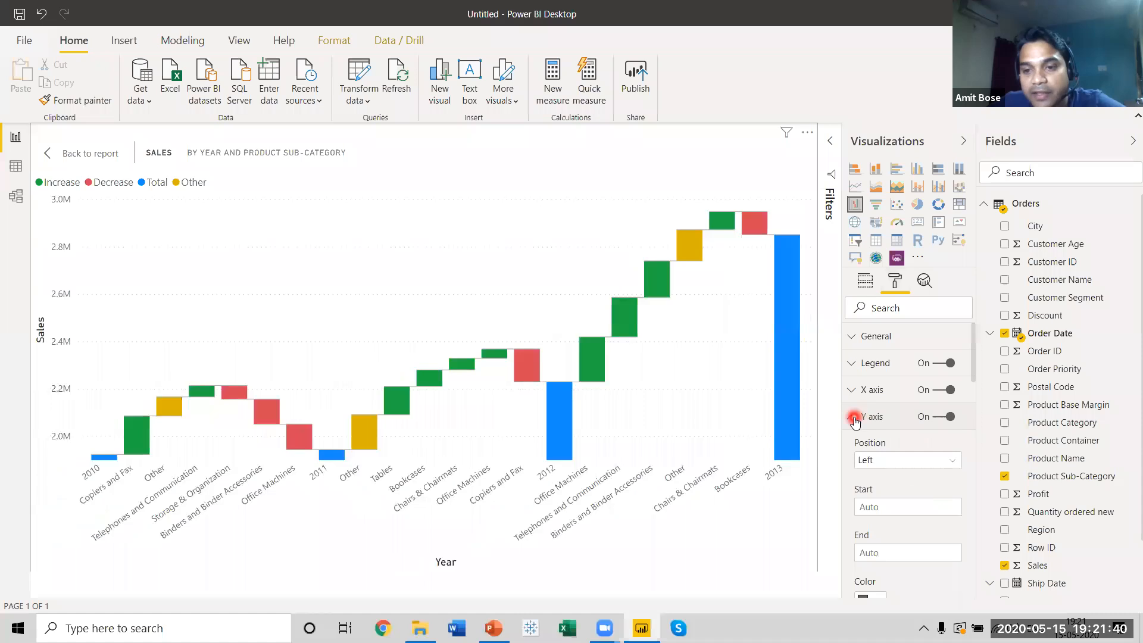
pyautogui.click(851, 417)
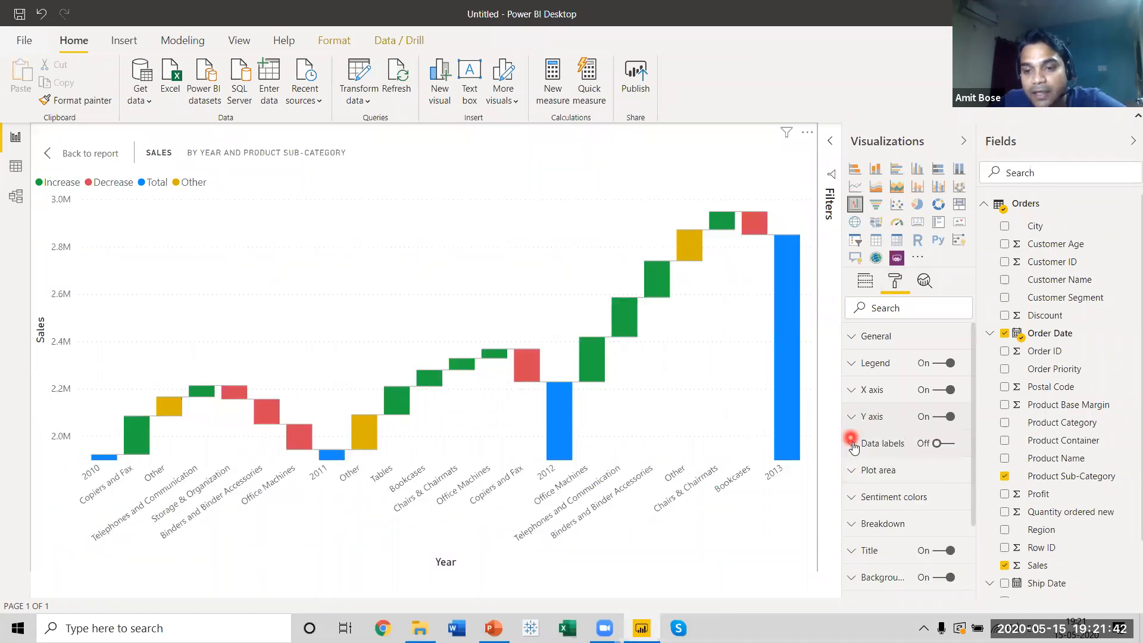
# Step: Set the waterfall chart's X axis text size to 12 pt and turn on the chart's border
pyautogui.click(852, 335)
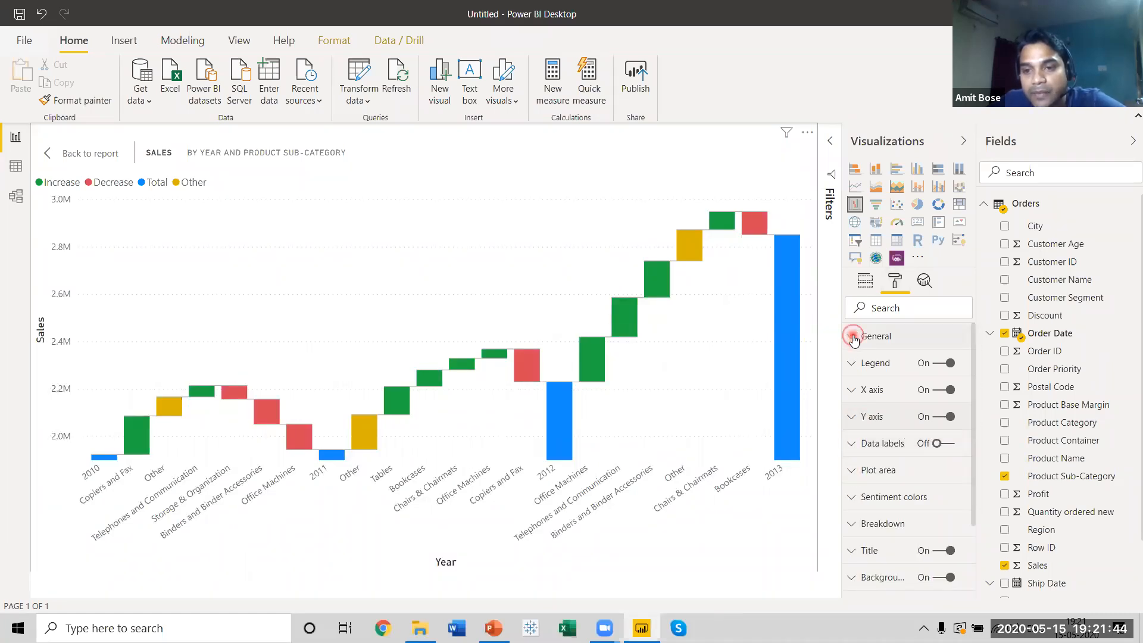
pyautogui.click(852, 336)
pyautogui.click(850, 390)
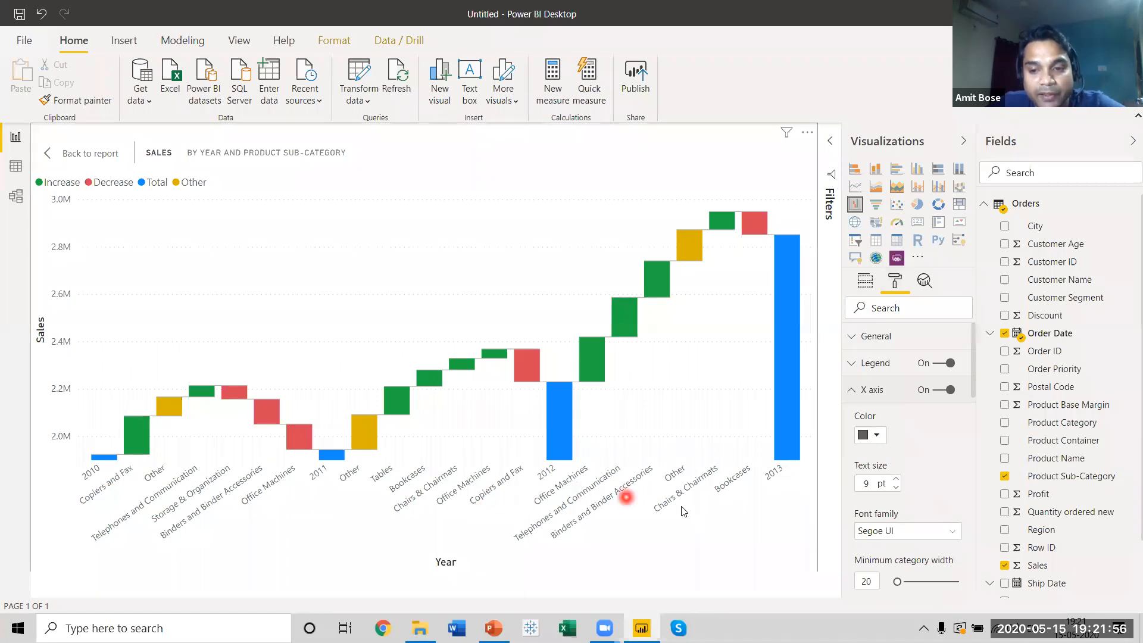
pyautogui.click(896, 478)
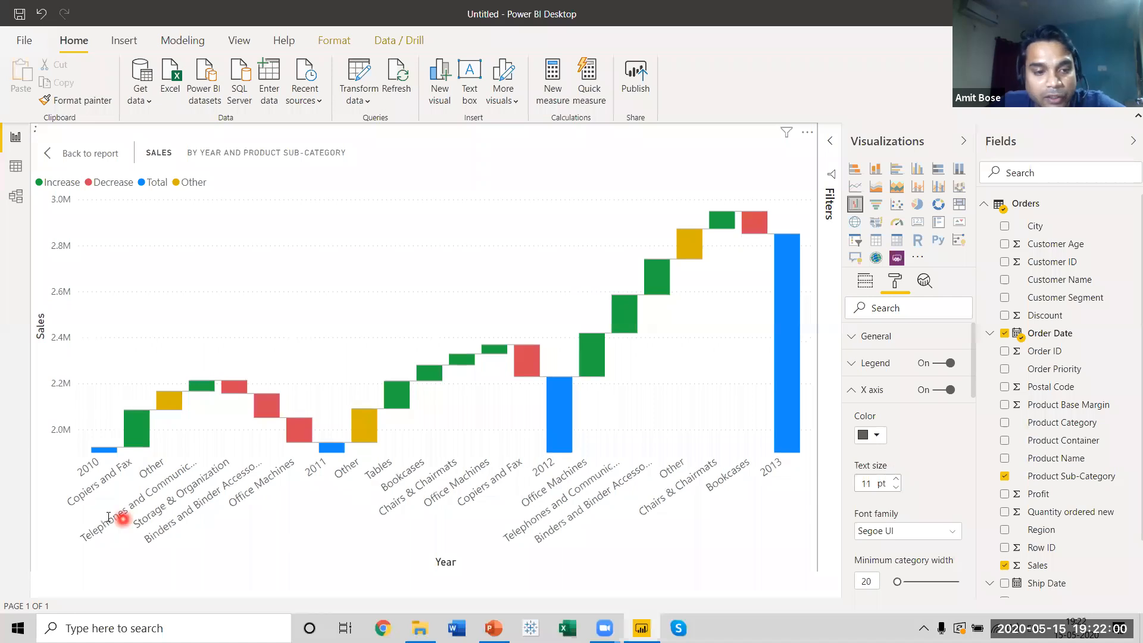
pyautogui.press('Up')
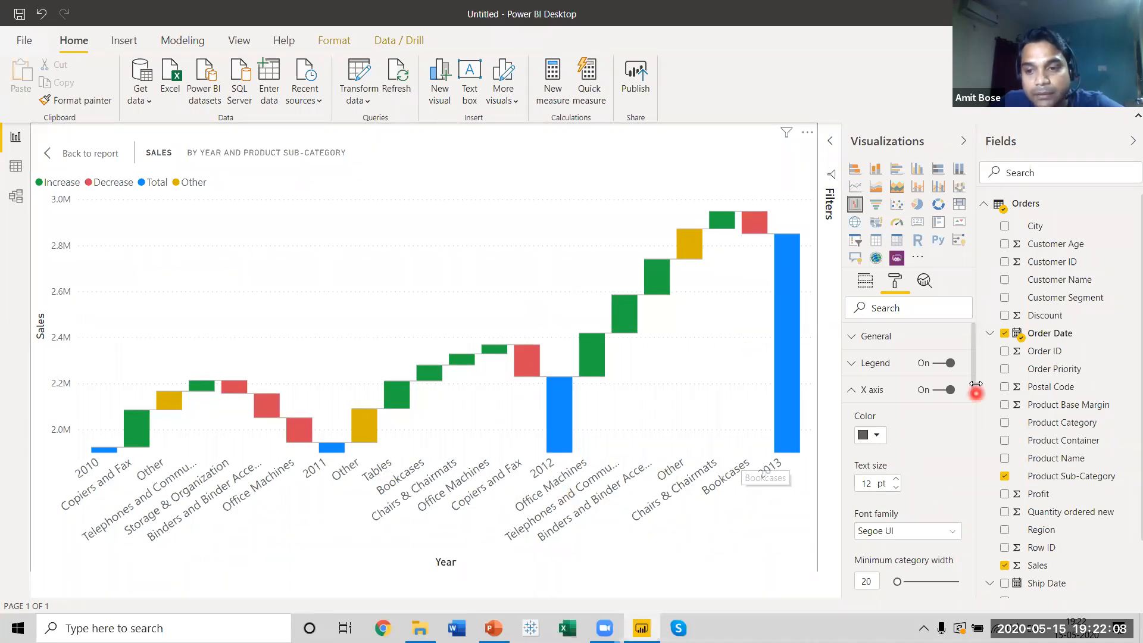
pyautogui.click(868, 393)
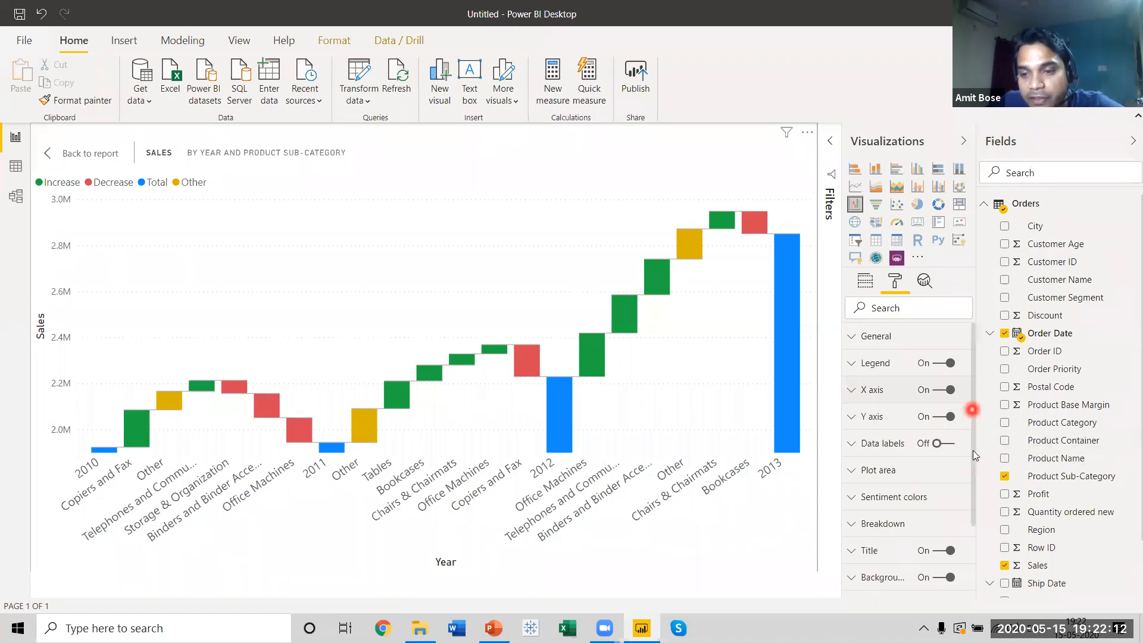
pyautogui.scroll(-3, 973, 451)
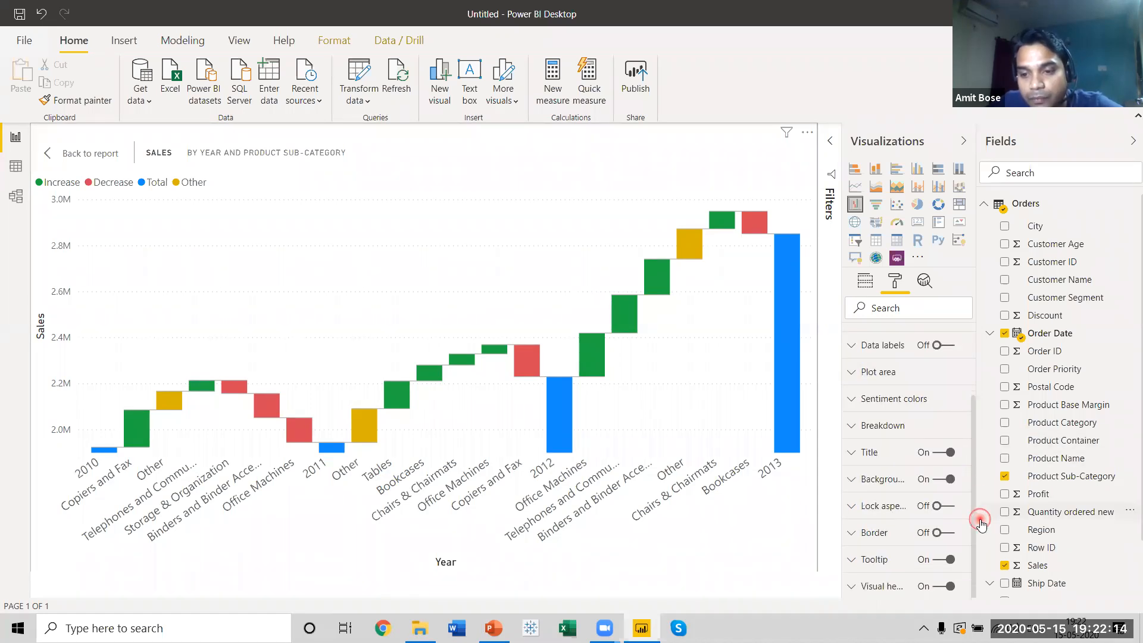
pyautogui.click(948, 533)
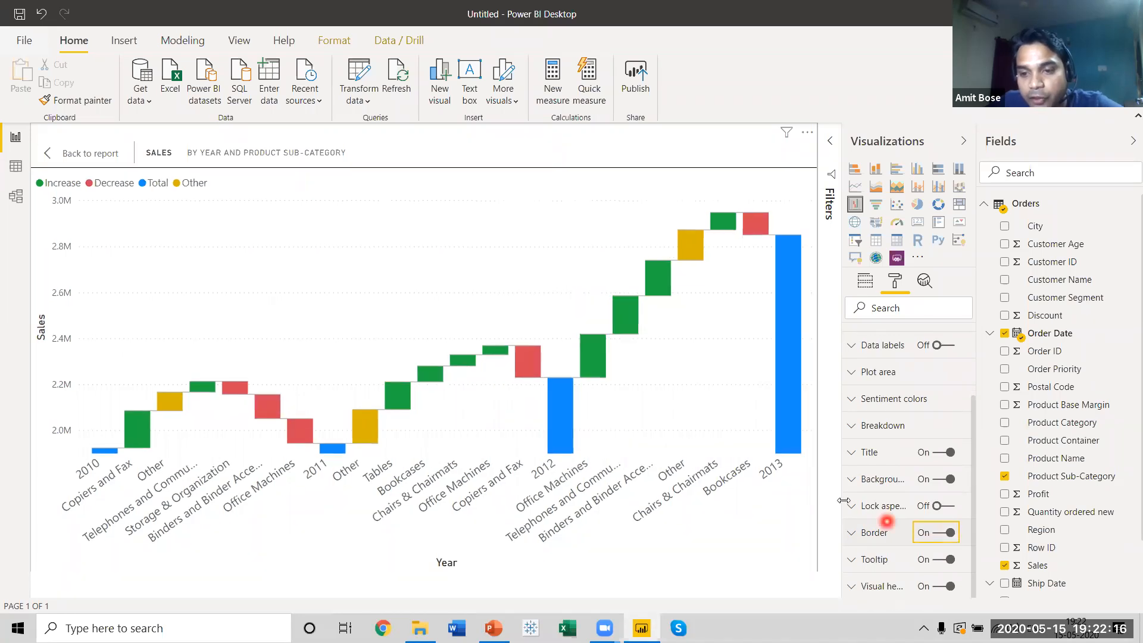
# Step: Change the Decrease sentiment color of the waterfall chart to black
pyautogui.moveTo(976, 458); pyautogui.dragTo(977, 419)
pyautogui.click(849, 453)
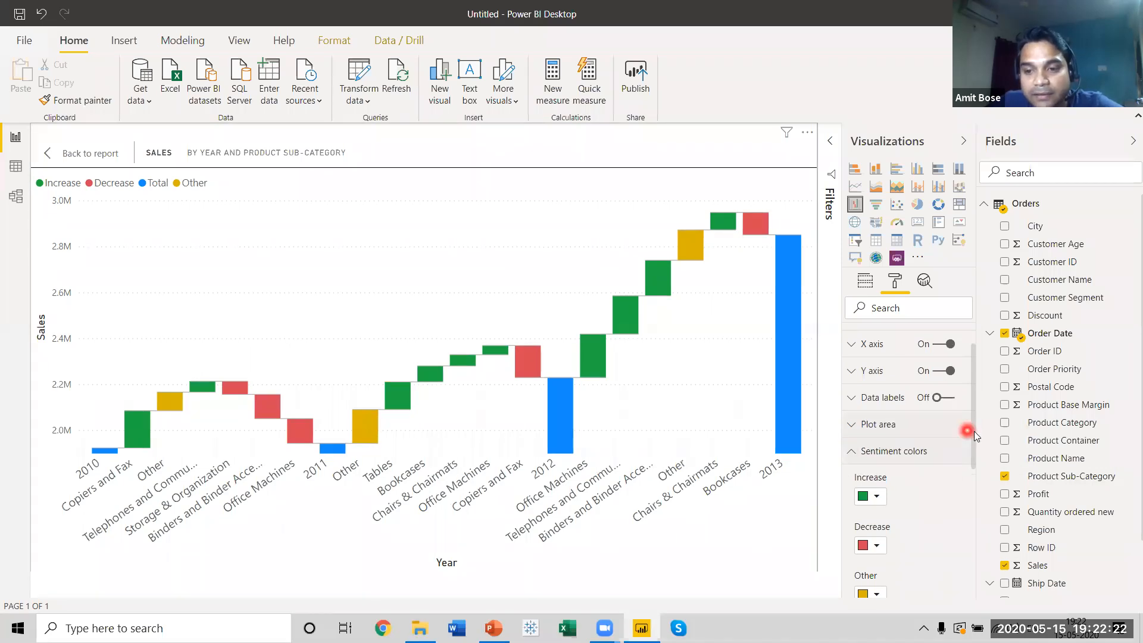
pyautogui.scroll(-2, 970, 435)
pyautogui.click(879, 396)
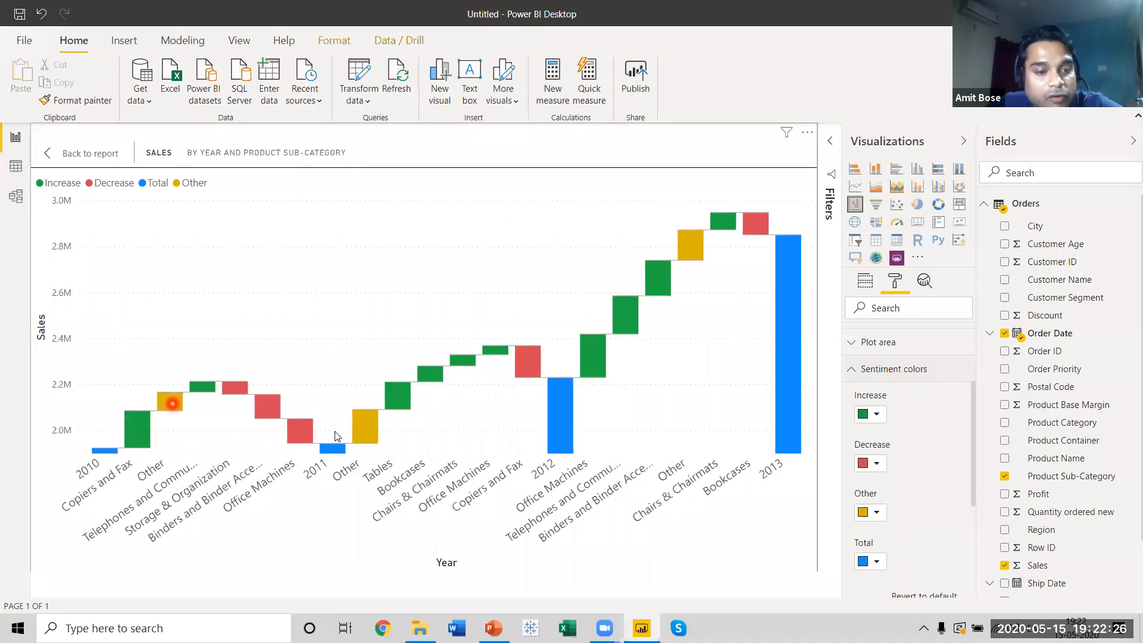
pyautogui.click(874, 471)
pyautogui.click(862, 447)
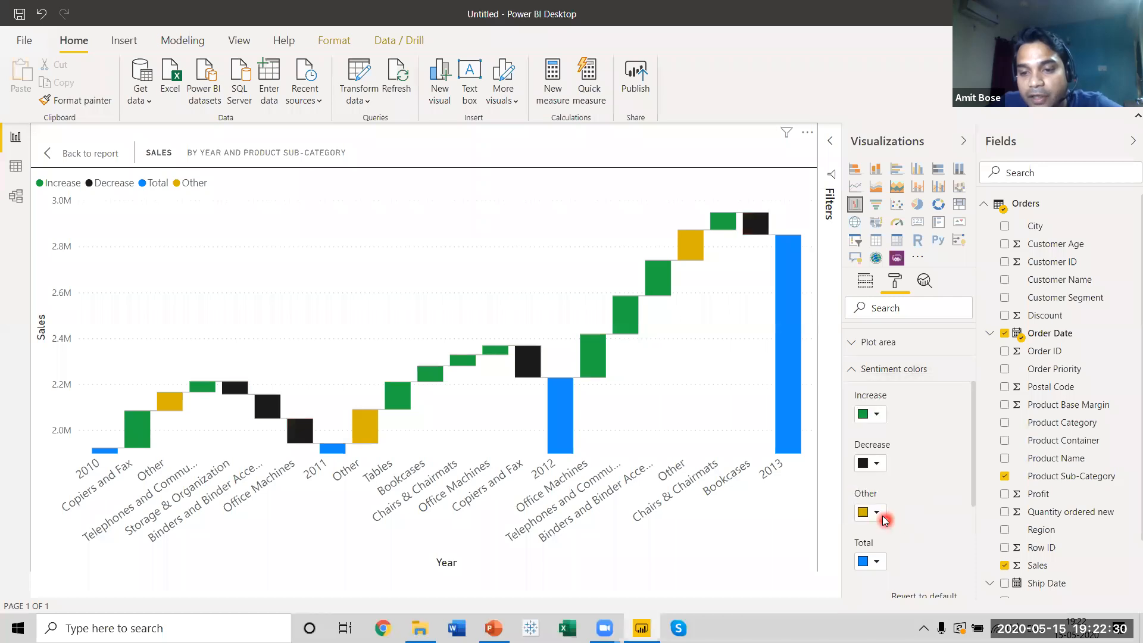
pyautogui.click(879, 466)
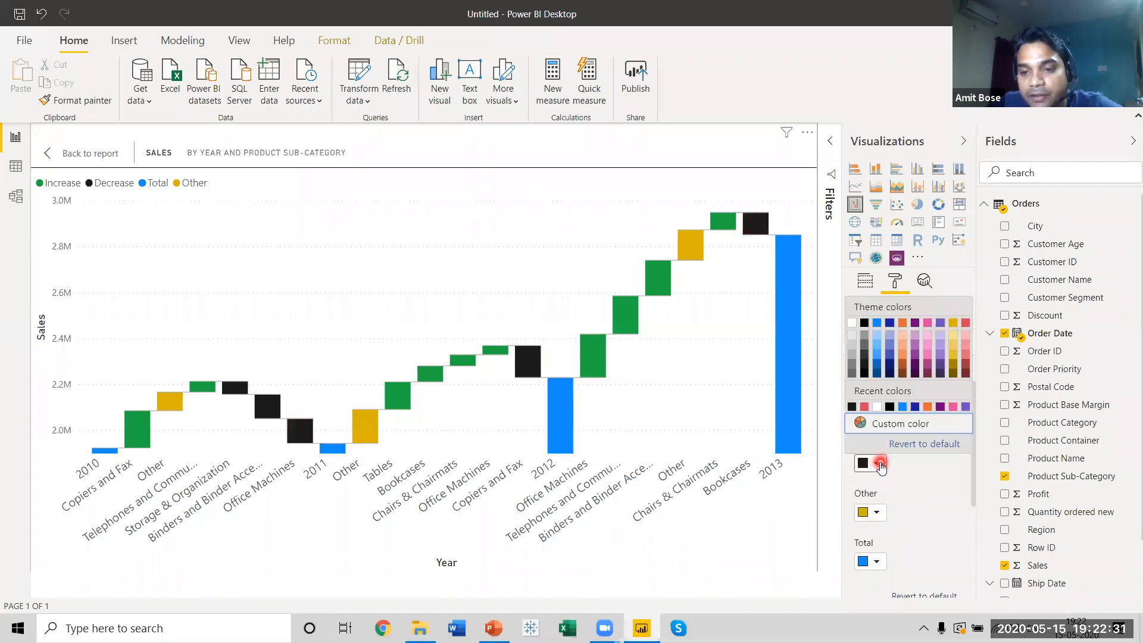
pyautogui.click(933, 483)
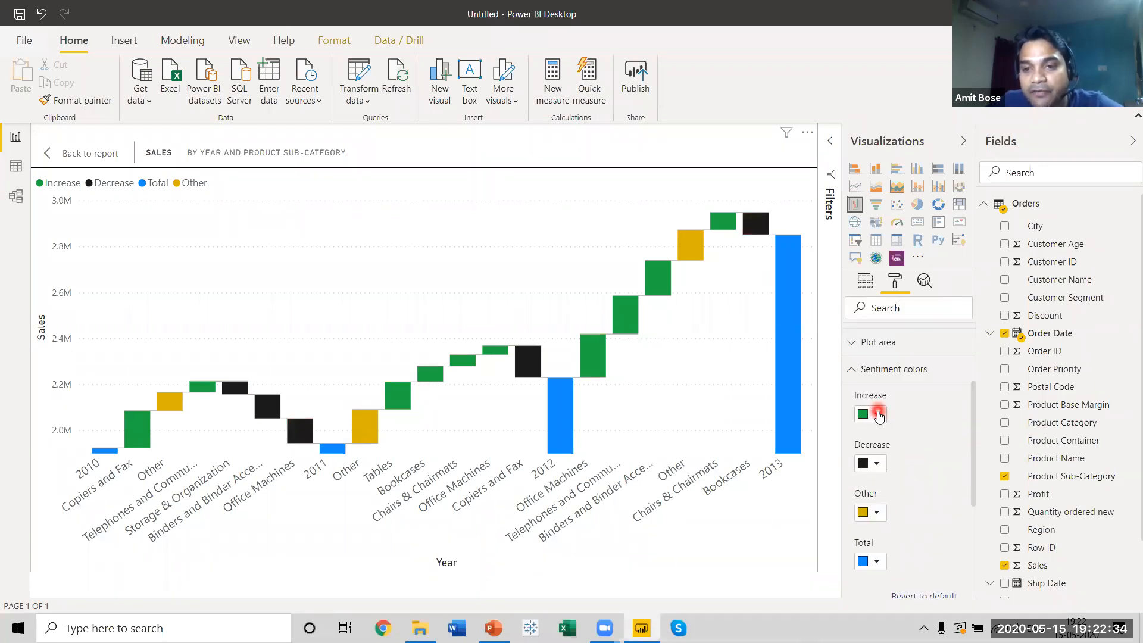
# Step: Change the Increase sentiment color to dark yellow and the Other color to dark orange
pyautogui.click(878, 415)
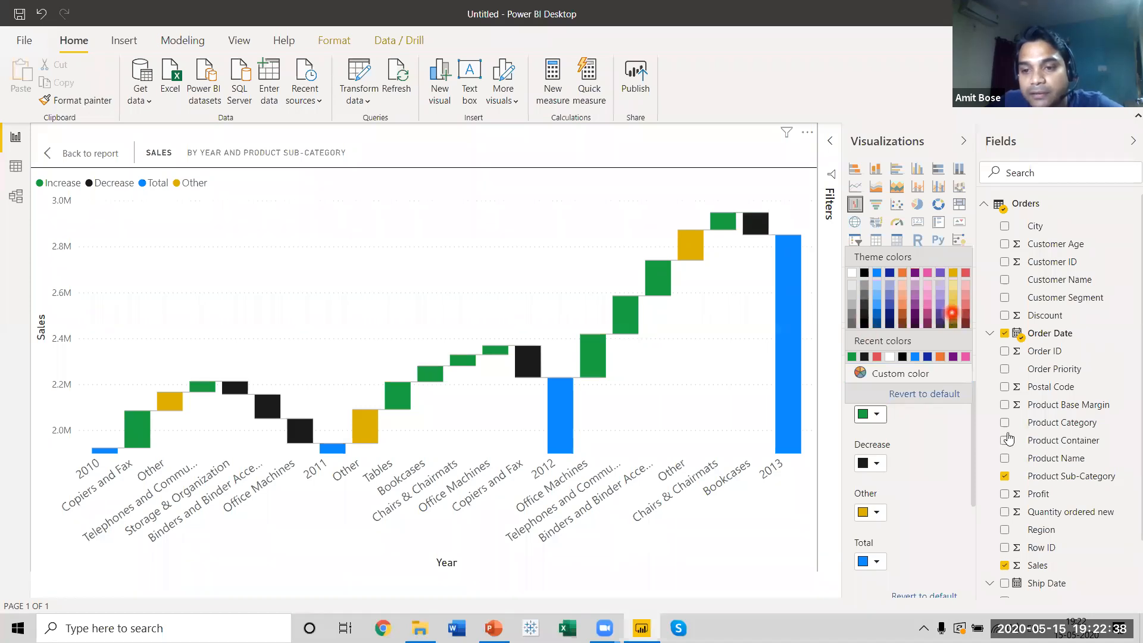
pyautogui.click(953, 318)
pyautogui.click(874, 512)
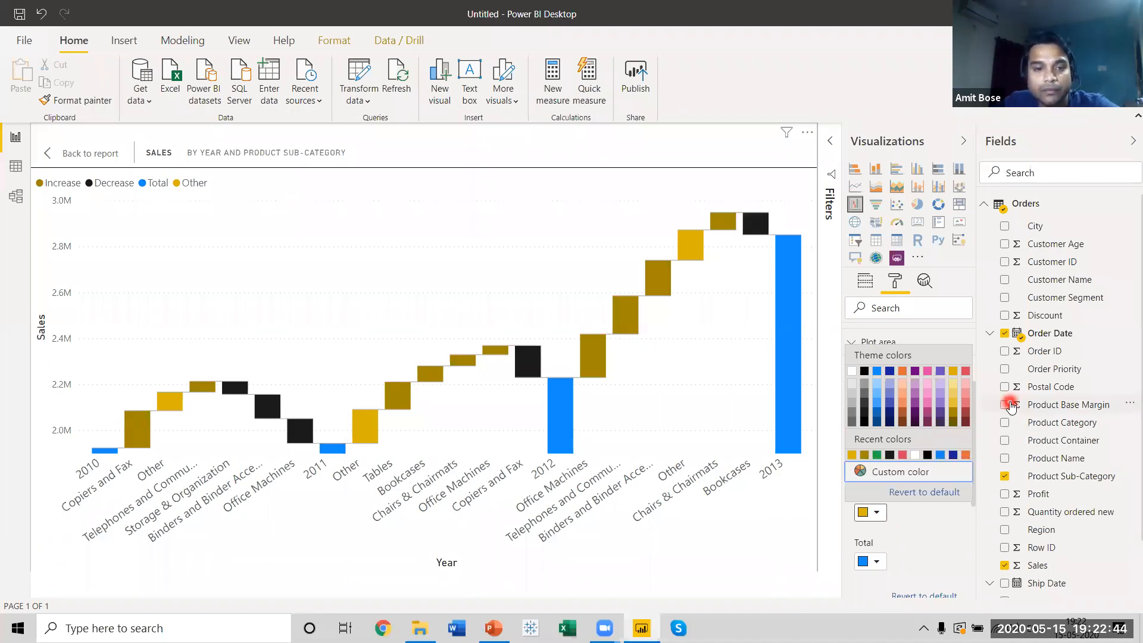
pyautogui.click(904, 416)
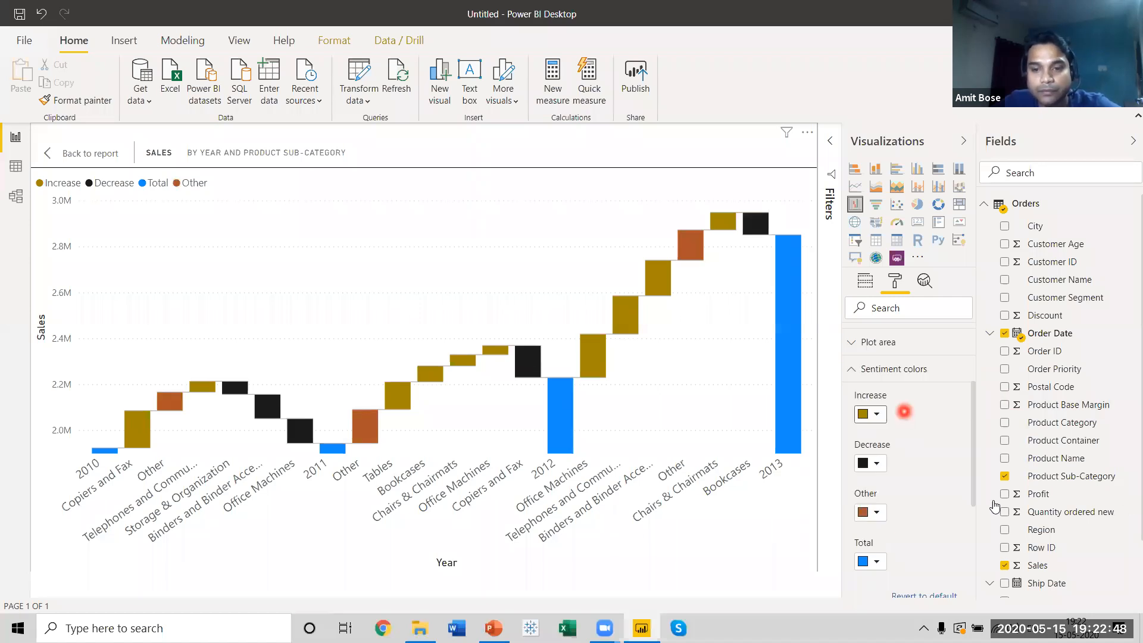
# Step: Change the Total sentiment color to dark gray and collapse the sentiment color settings
pyautogui.click(873, 561)
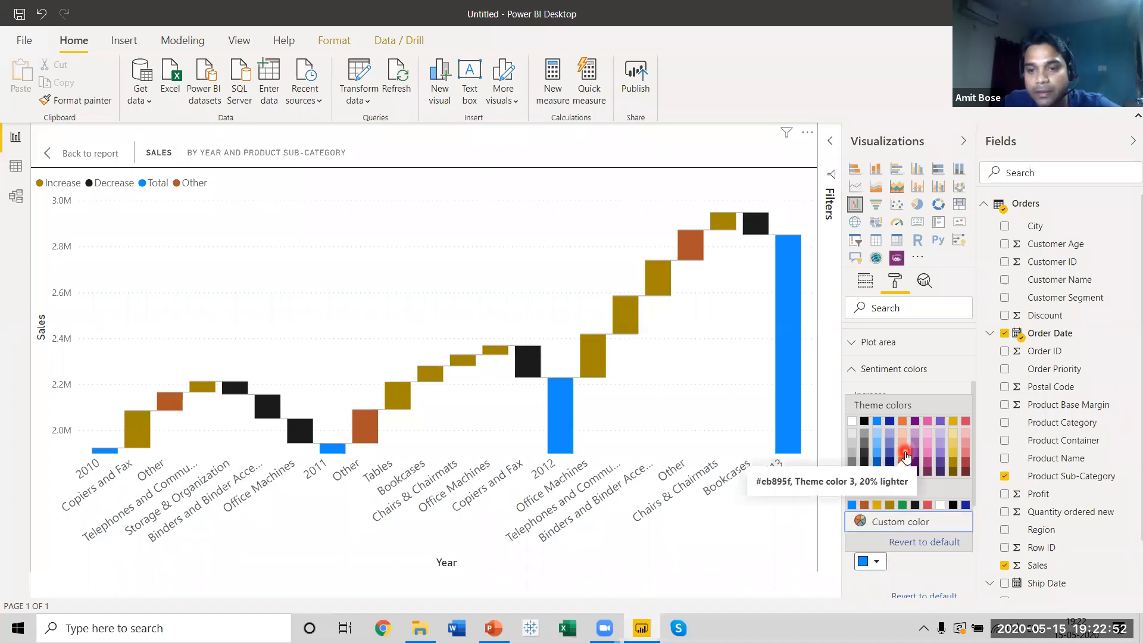
pyautogui.click(866, 444)
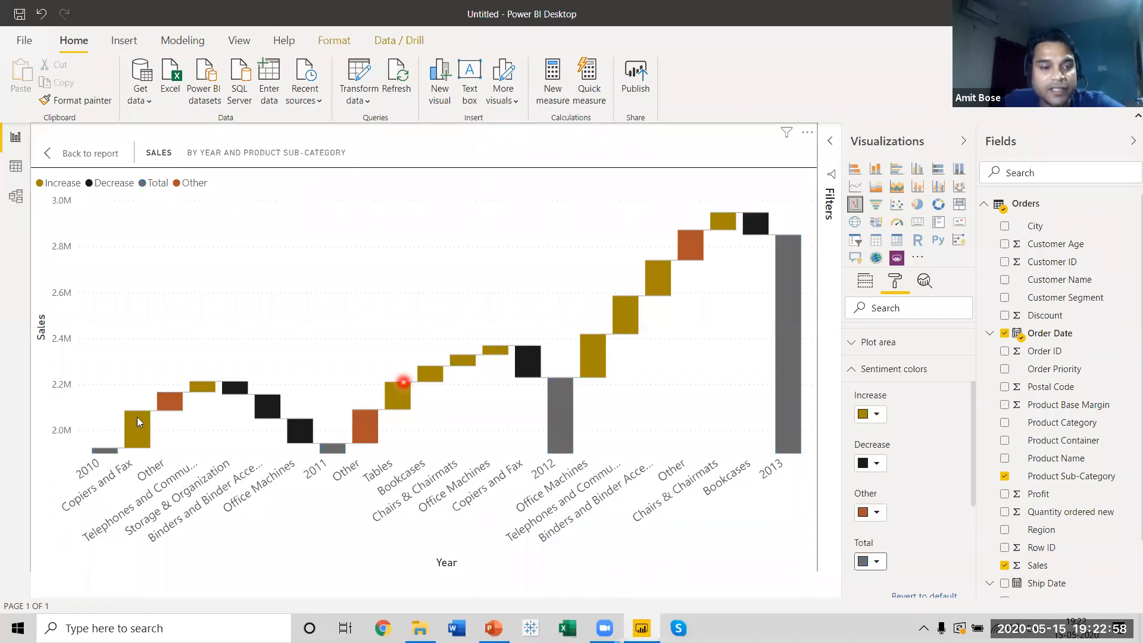
pyautogui.click(852, 370)
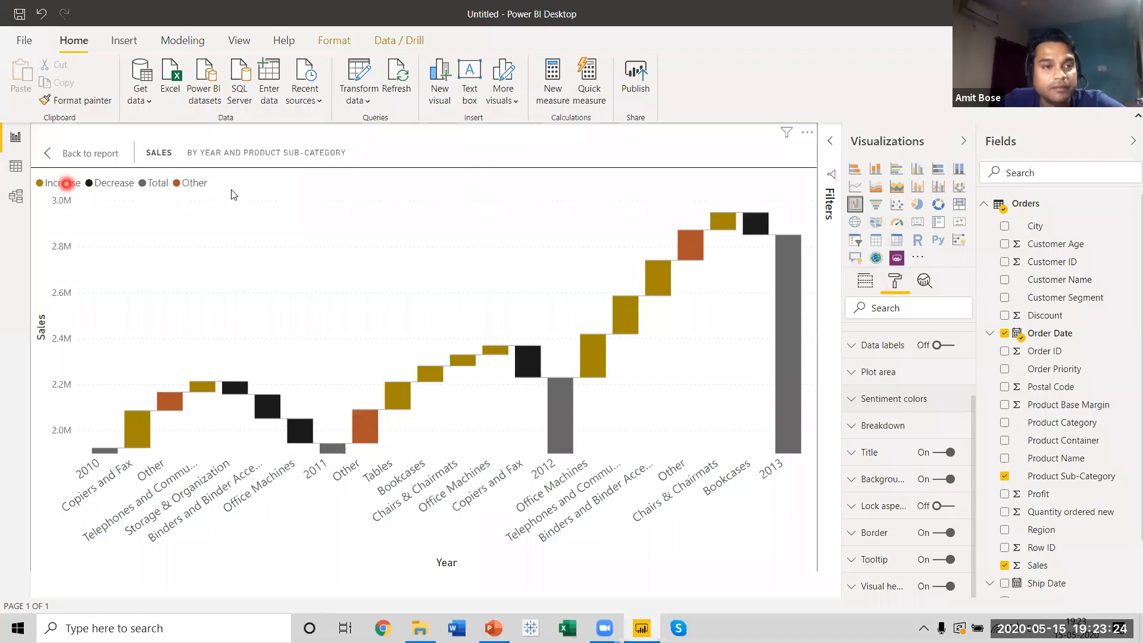
# Step: Return to the report page and enlarge the waterfall chart to fill roughly the page's upper-left quarter, lowering its top edge slightly
pyautogui.click(72, 156)
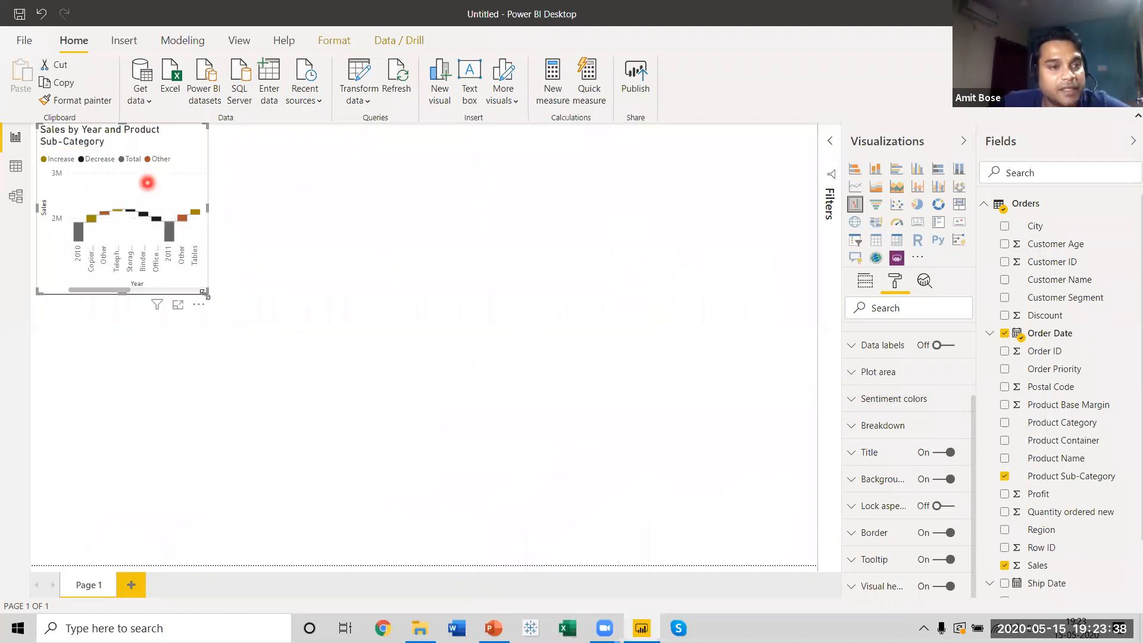
pyautogui.moveTo(282, 338); pyautogui.dragTo(412, 358)
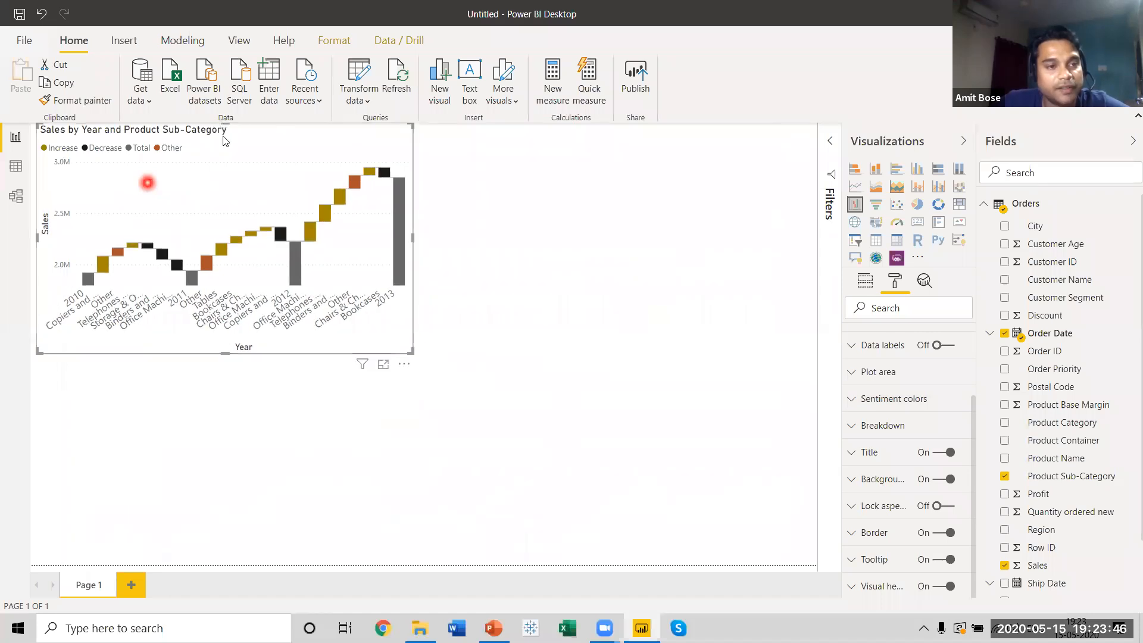
pyautogui.moveTo(223, 141); pyautogui.dragTo(224, 141)
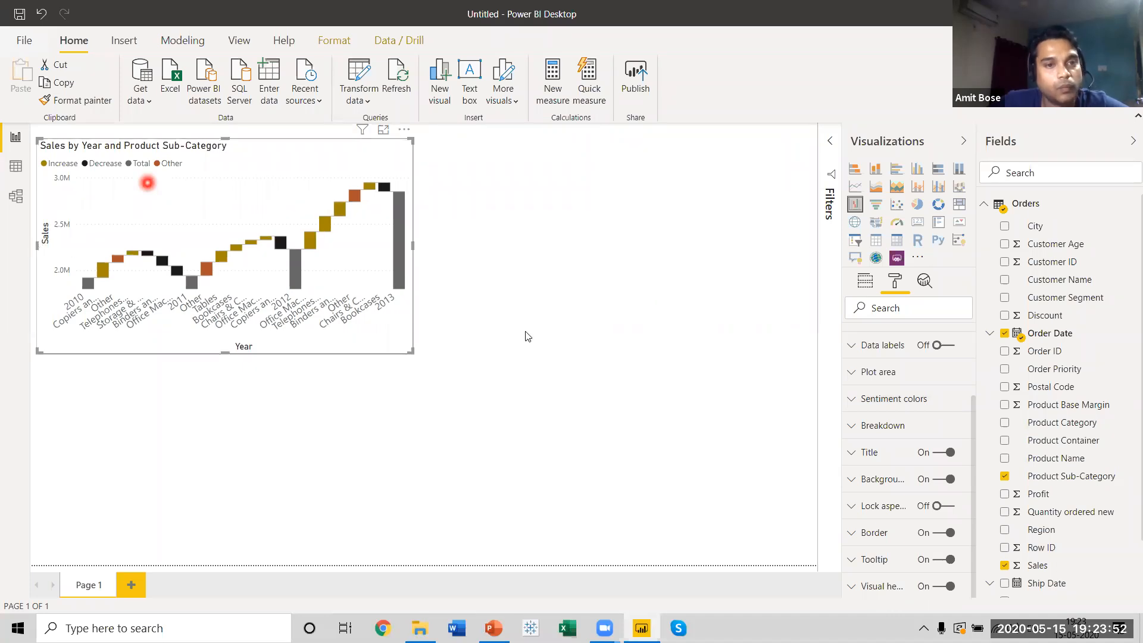
pyautogui.click(612, 272)
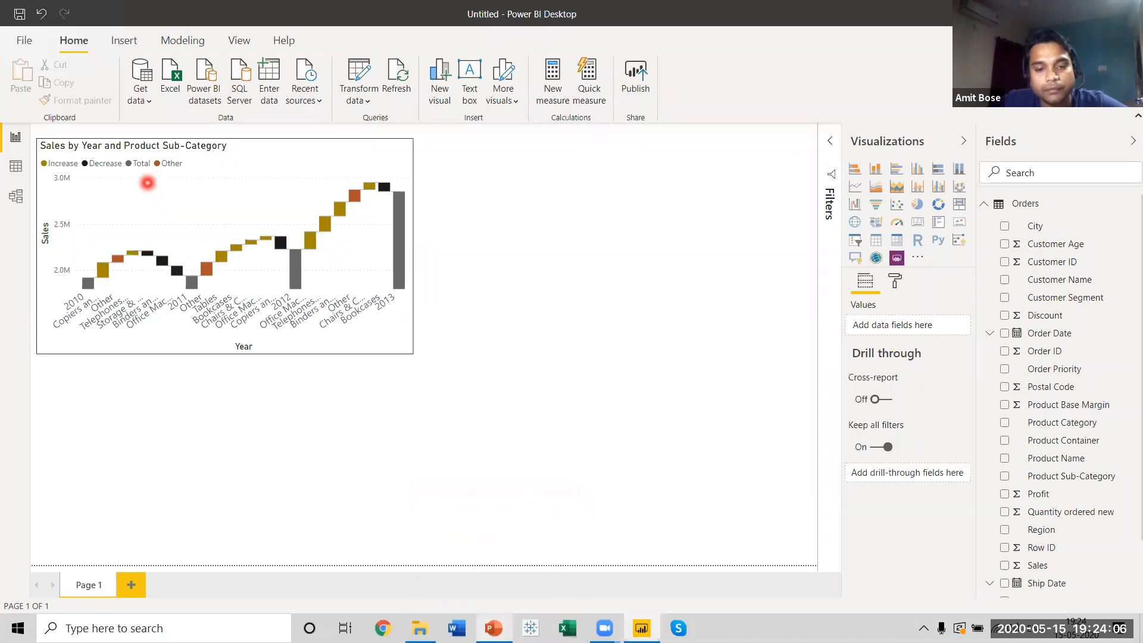
# Step: Switch to the PowerPoint training deck to review the Topics slide on visualization types, and return to Power BI
pyautogui.click(493, 628)
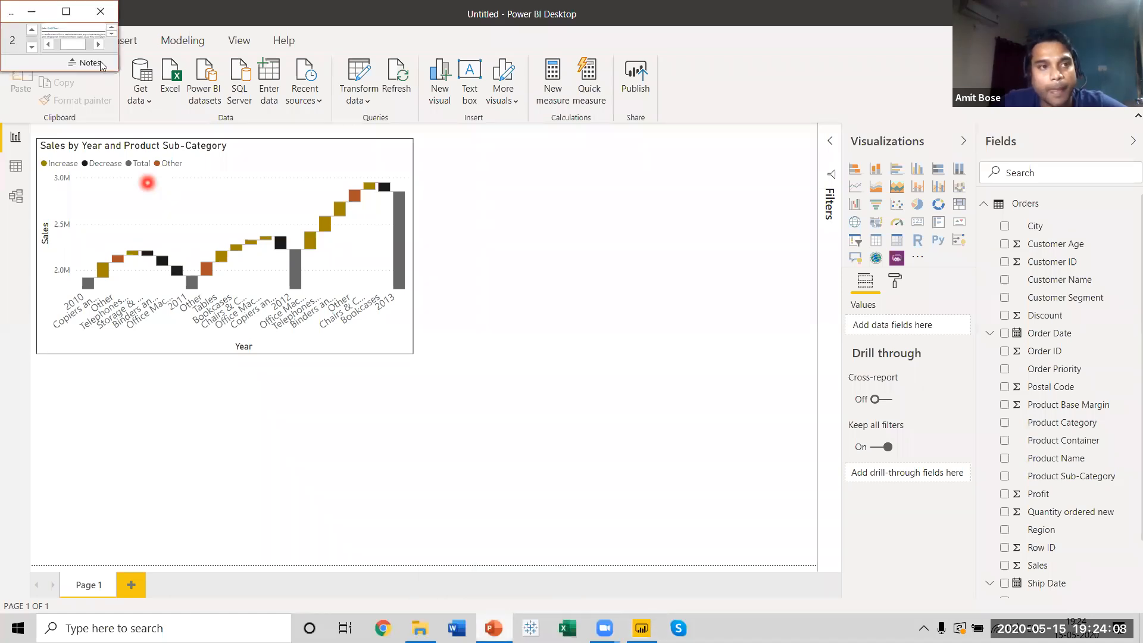
pyautogui.click(67, 16)
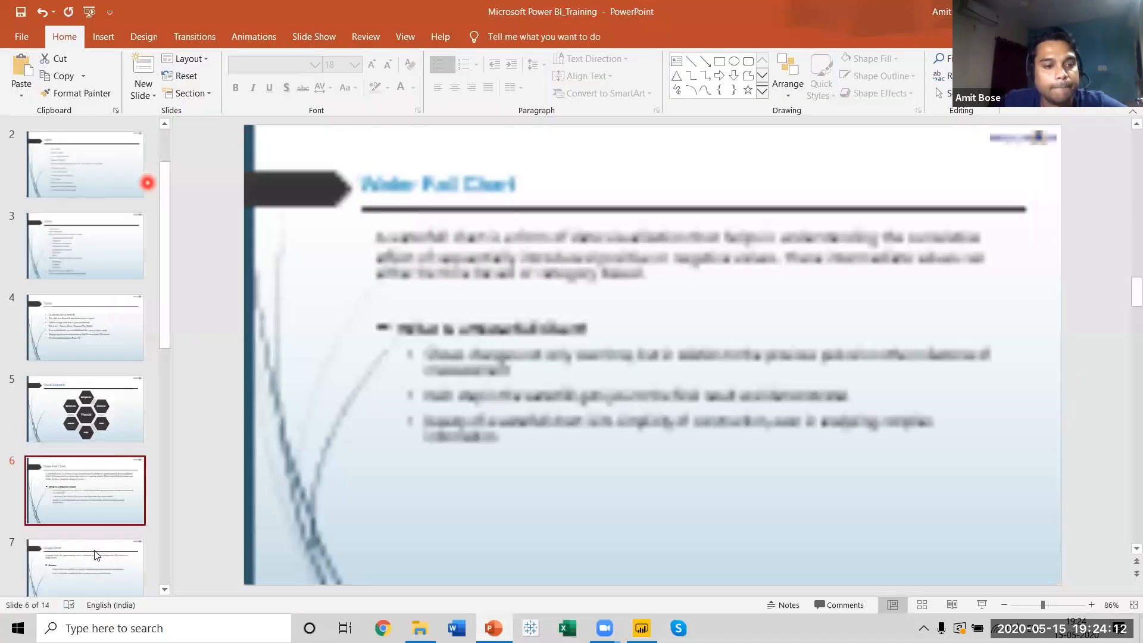
pyautogui.click(109, 243)
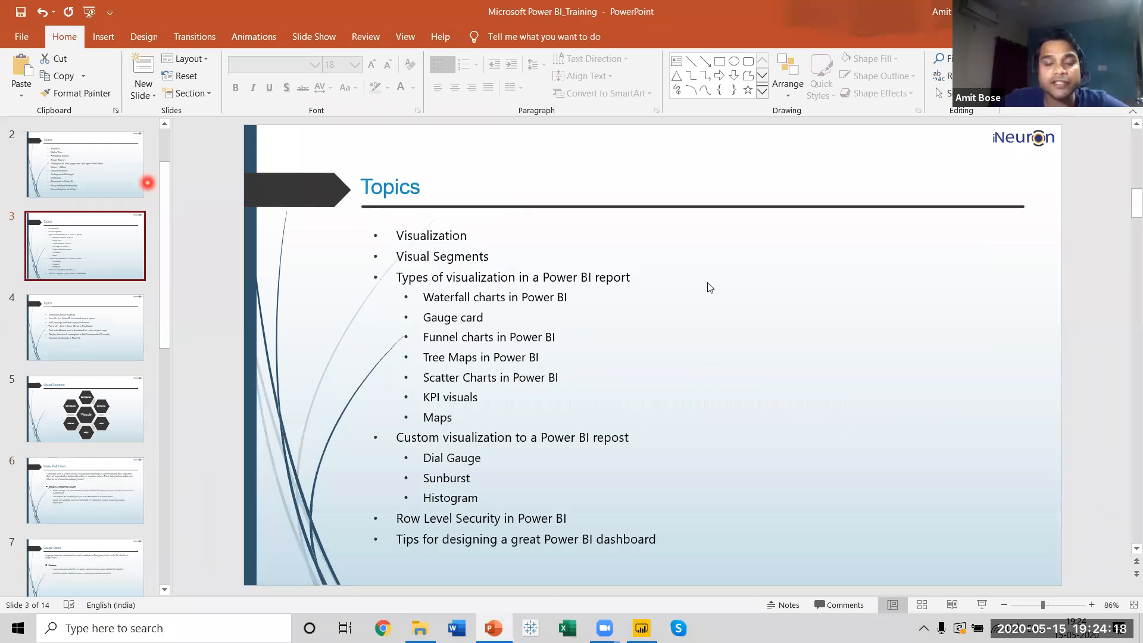
pyautogui.hotkey('alt', 'Tab')
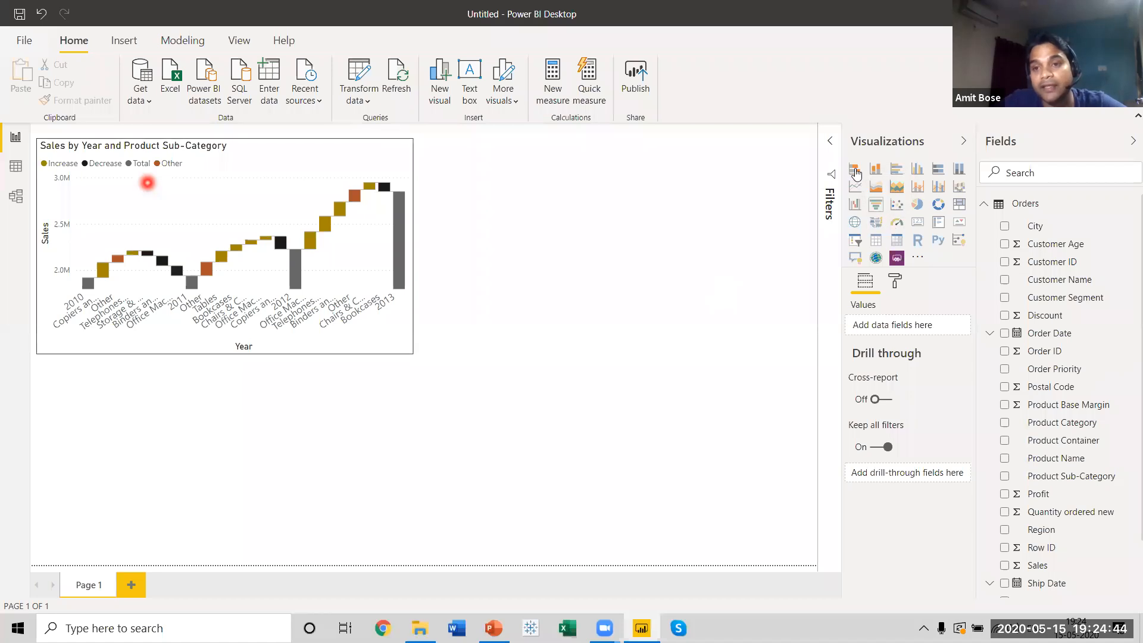
# Step: Add a gauge visual beside the waterfall chart and resize it to match that chart's height
pyautogui.click(897, 226)
pyautogui.moveTo(373, 435); pyautogui.dragTo(669, 199)
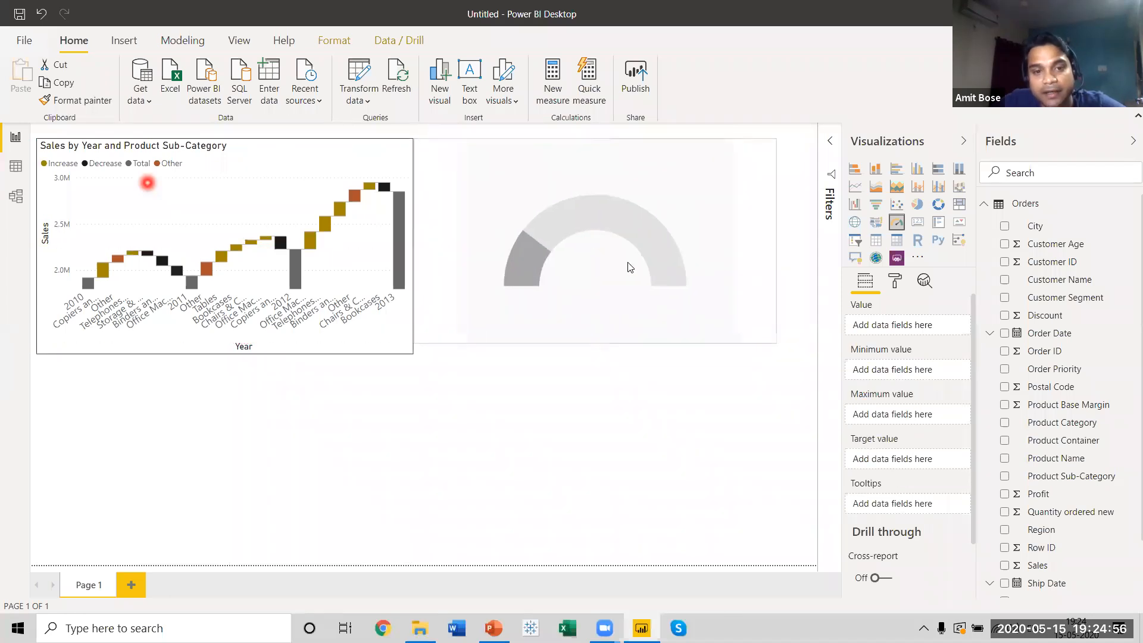
pyautogui.moveTo(503, 146); pyautogui.dragTo(518, 147)
pyautogui.moveTo(529, 343); pyautogui.dragTo(528, 353)
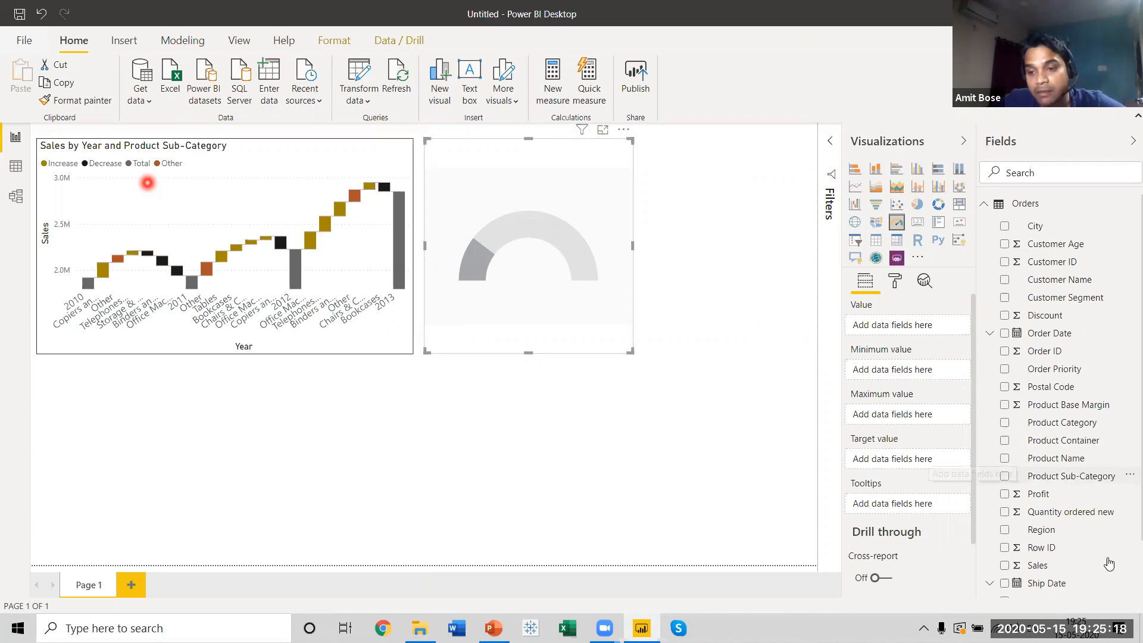
# Step: Assign Sales to the gauge's Value and set the gauge axis Target to 1500000
pyautogui.moveTo(1042, 561); pyautogui.dragTo(887, 327)
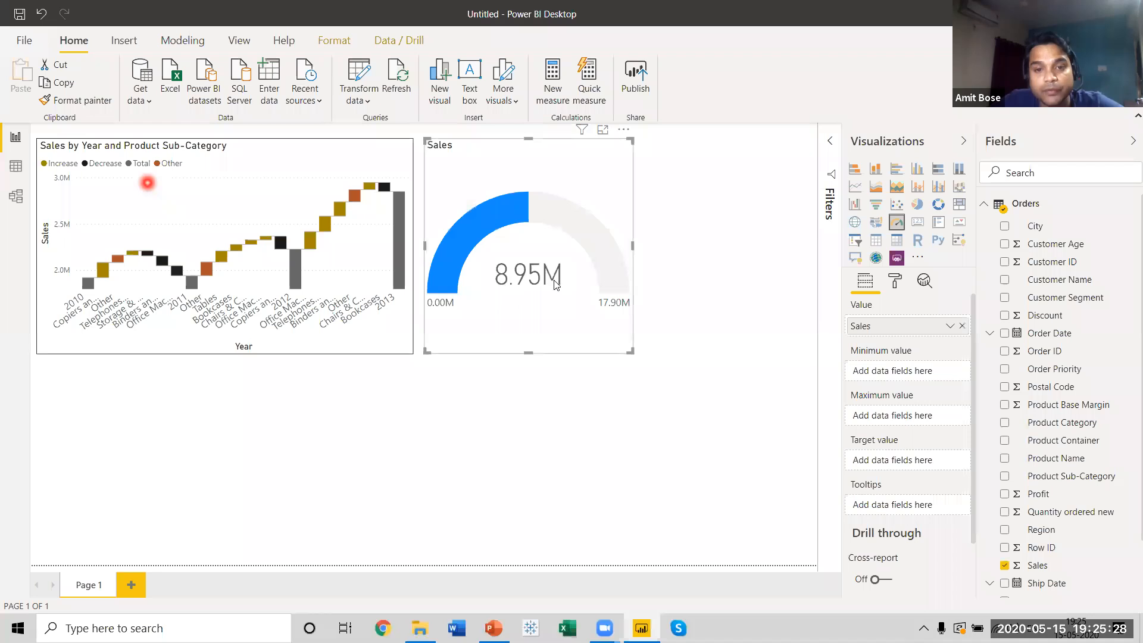
pyautogui.moveTo(516, 282)
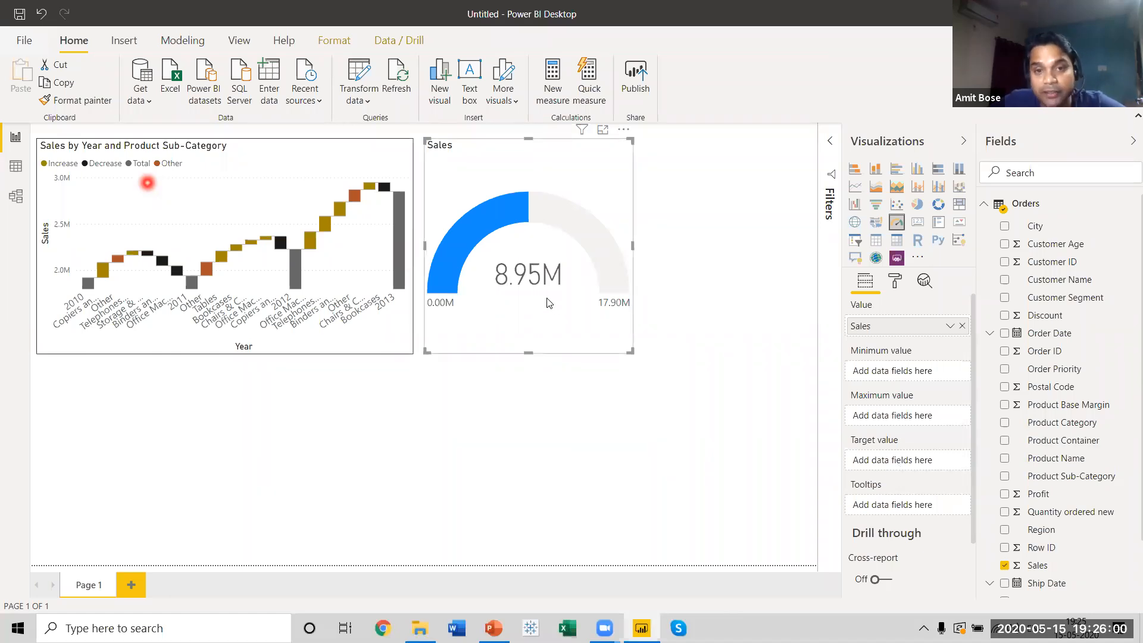
pyautogui.click(895, 282)
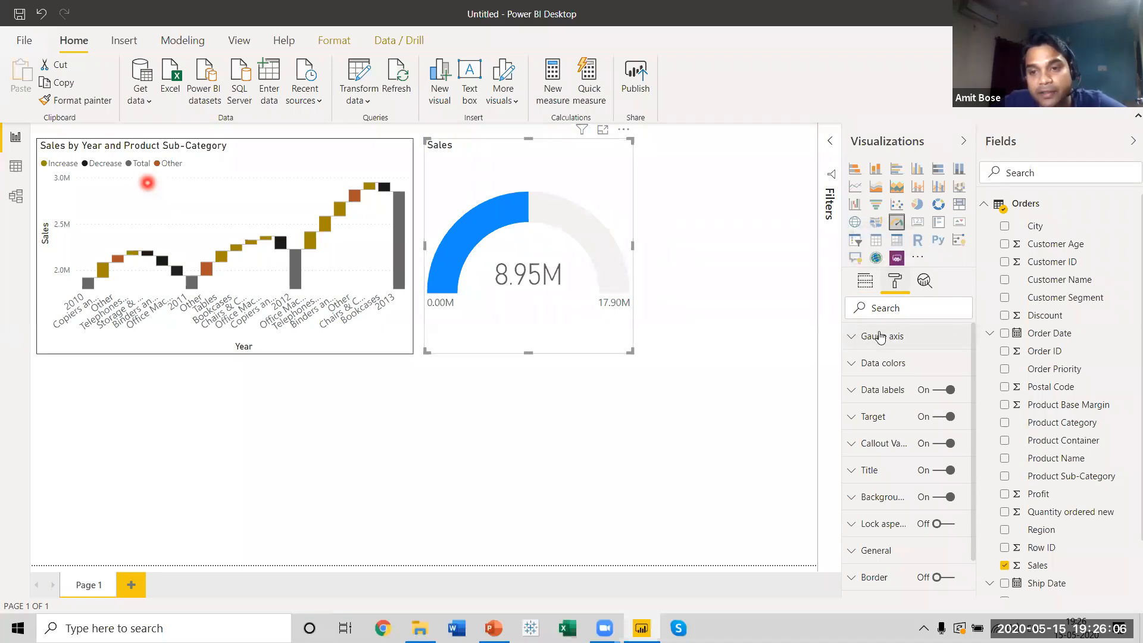
pyautogui.click(849, 337)
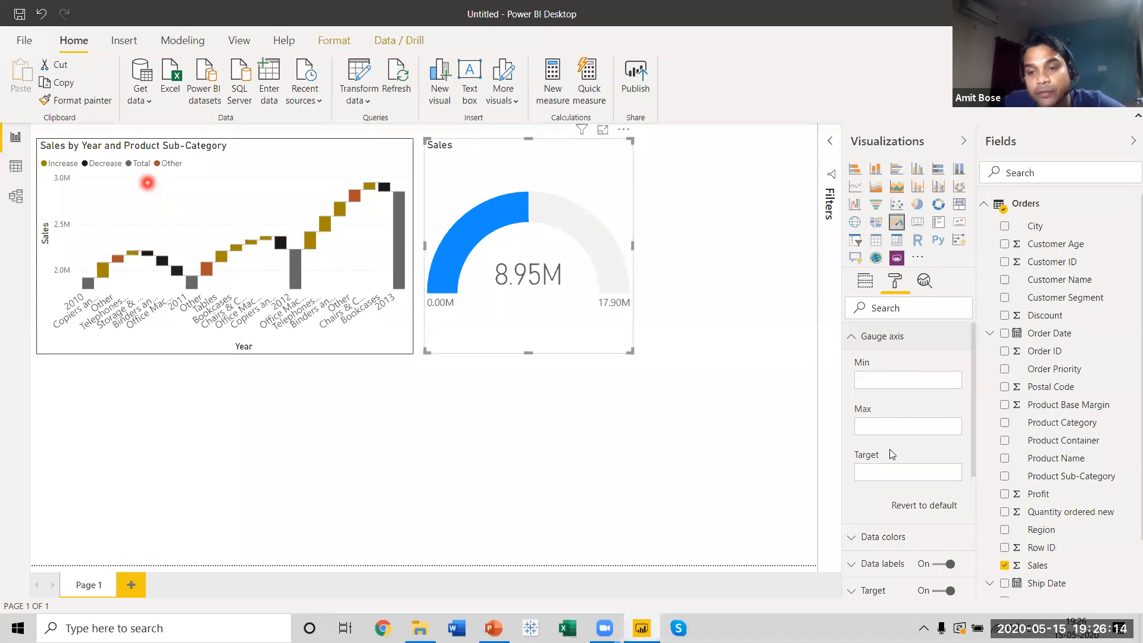
pyautogui.click(874, 468)
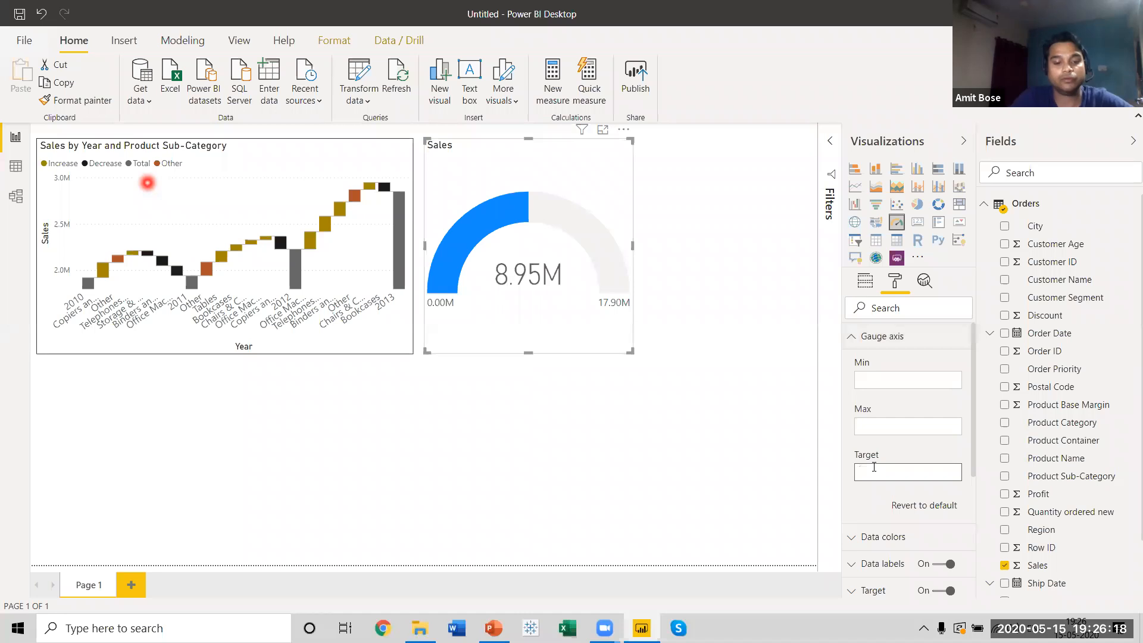
pyautogui.write('150000')
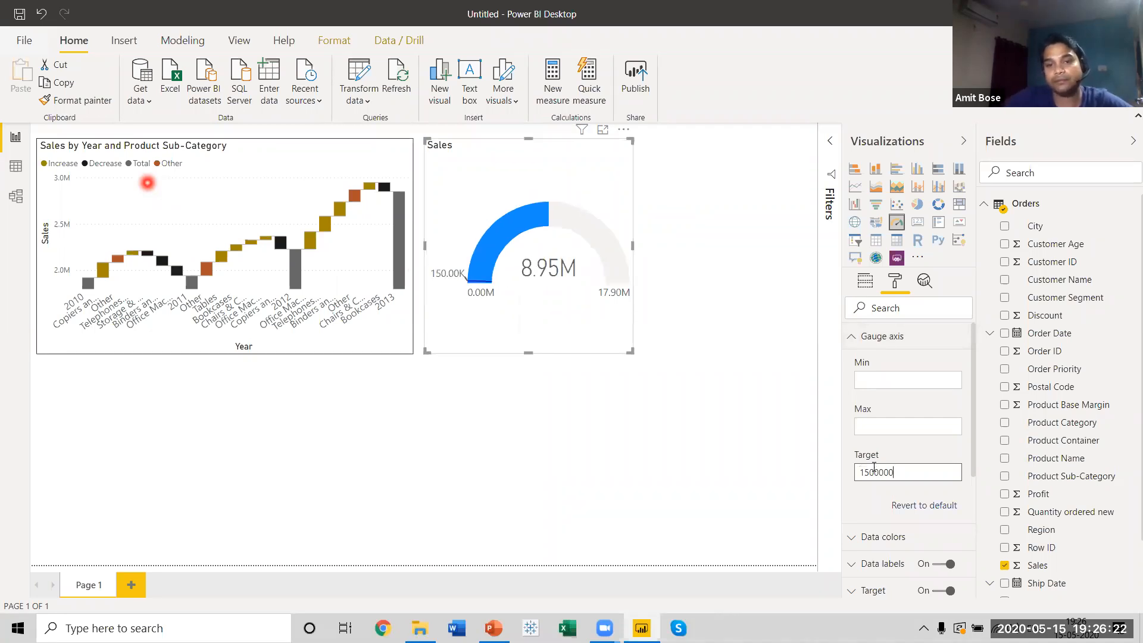
pyautogui.write('0')
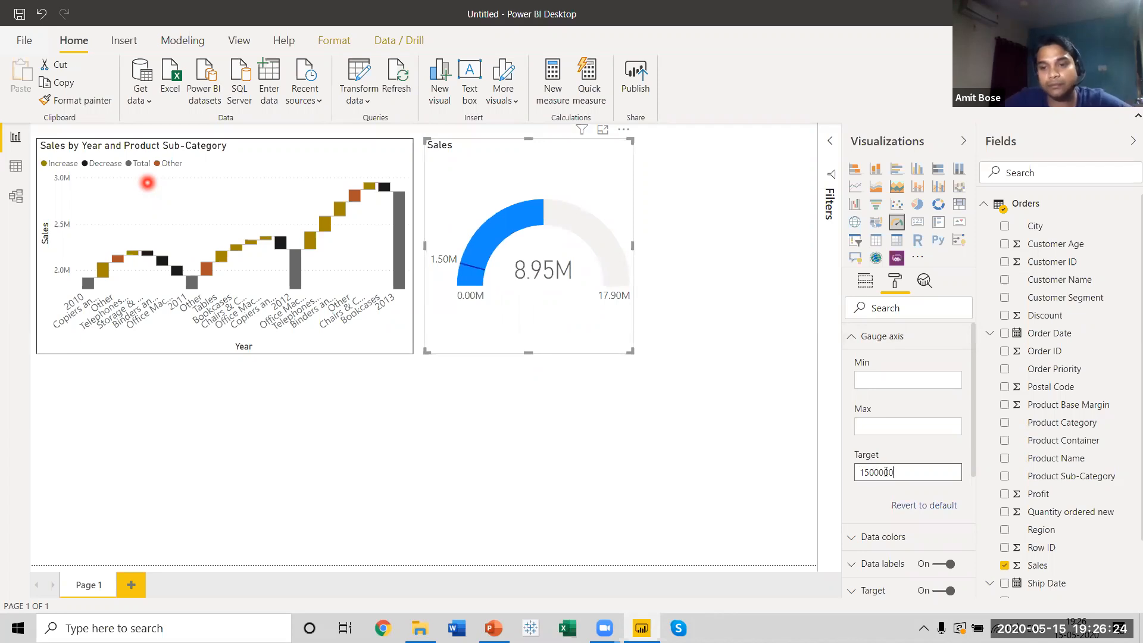
# Step: Set the gauge's Target to 15000000 and reopen the gauge axis settings
pyautogui.write('0')
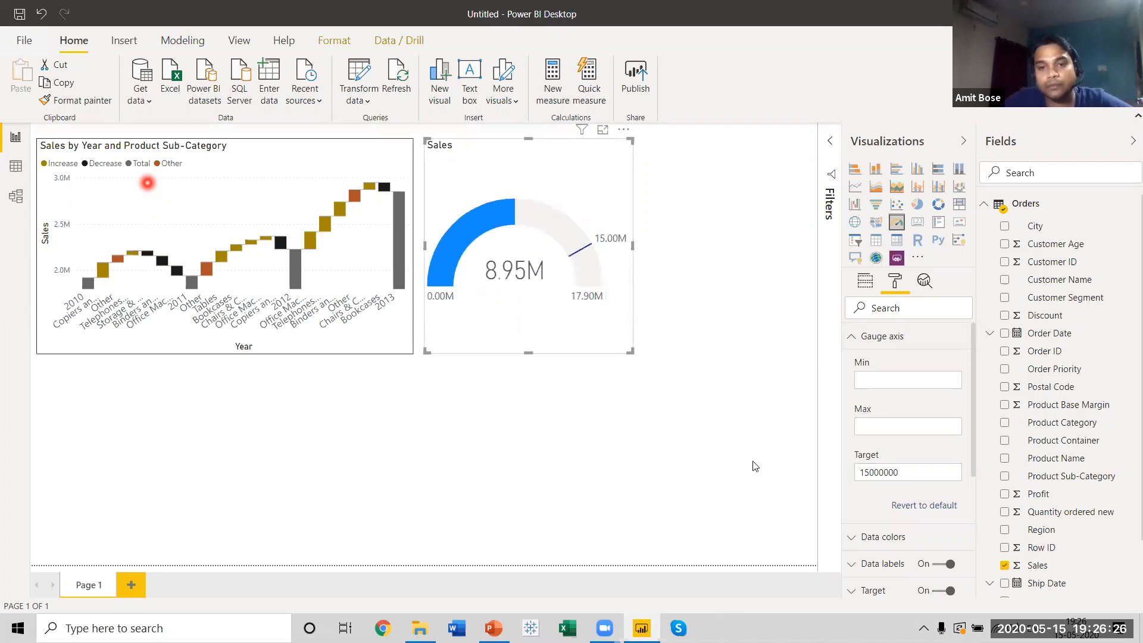
pyautogui.click(754, 466)
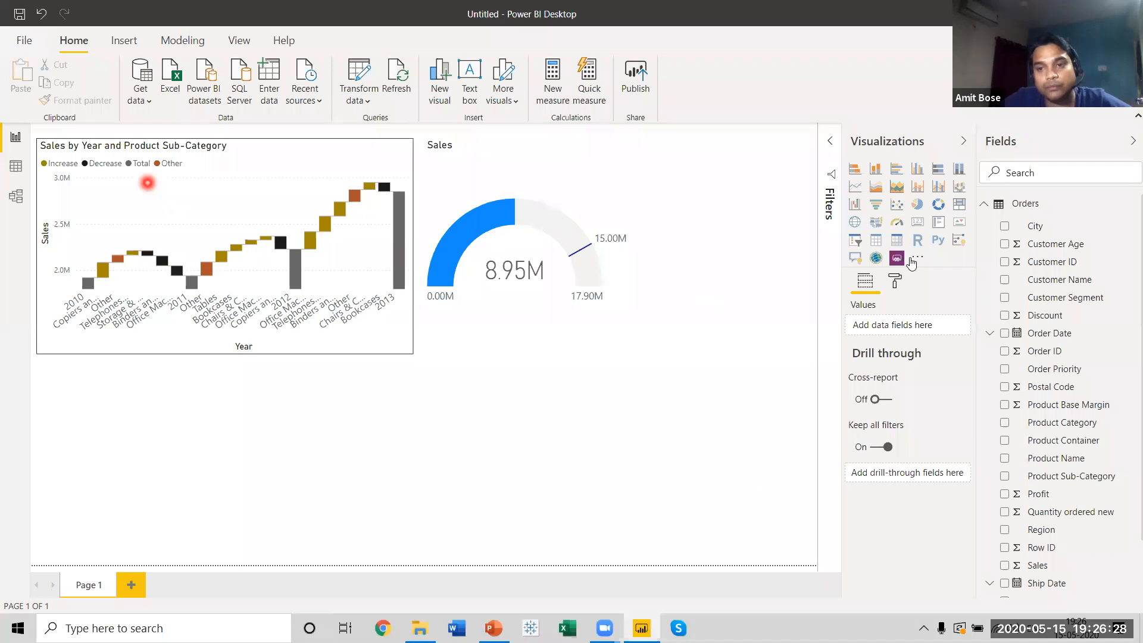
pyautogui.click(894, 285)
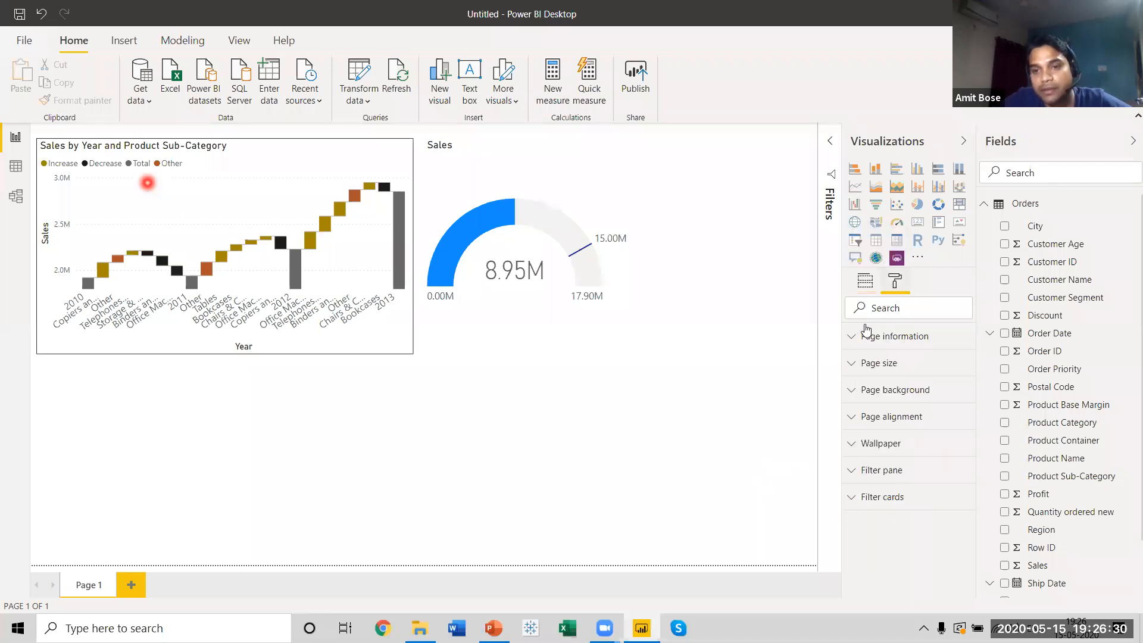
pyautogui.click(577, 321)
pyautogui.click(865, 280)
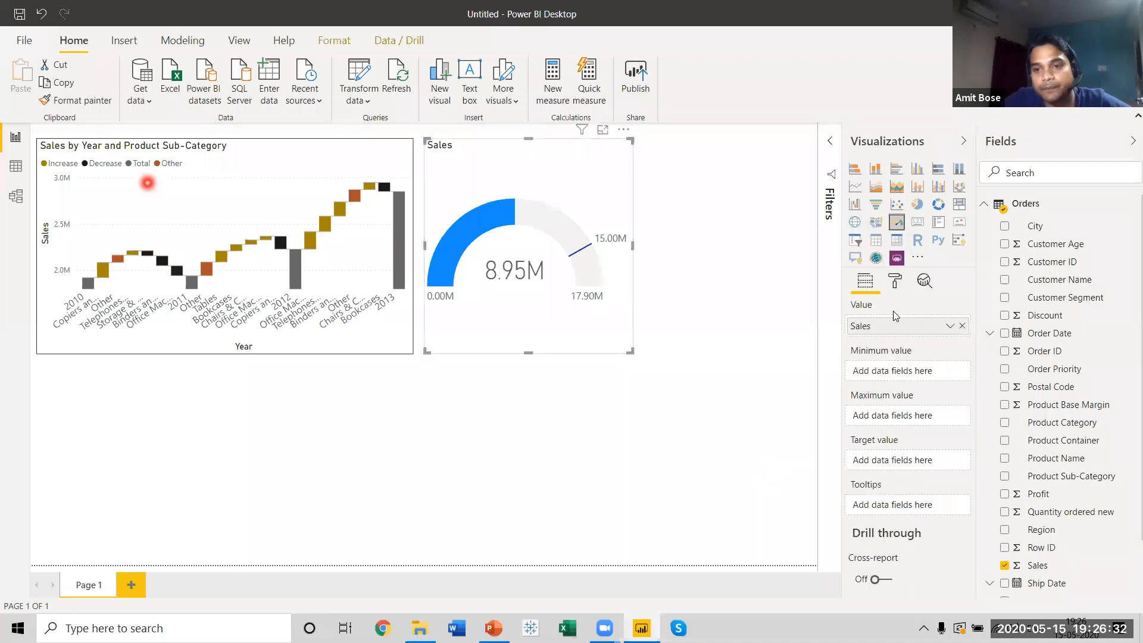
pyautogui.click(894, 281)
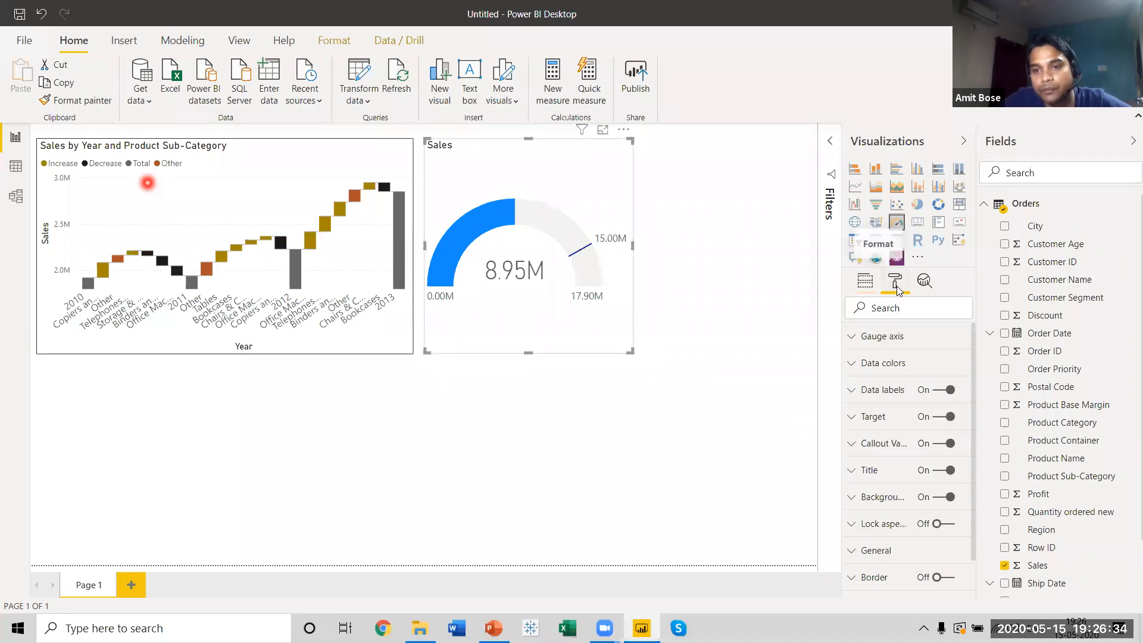
pyautogui.click(855, 338)
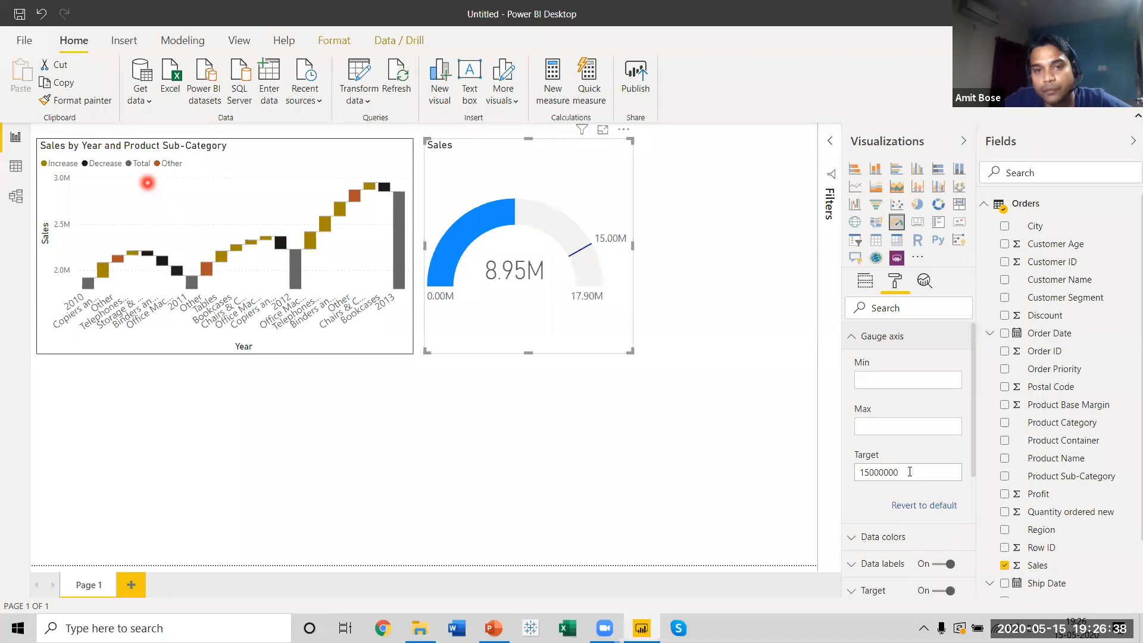
# Step: Move the value 15000000 from the gauge axis Target to its Max
pyautogui.doubleClick(871, 472)
pyautogui.hotkey('ctrl', 'c')
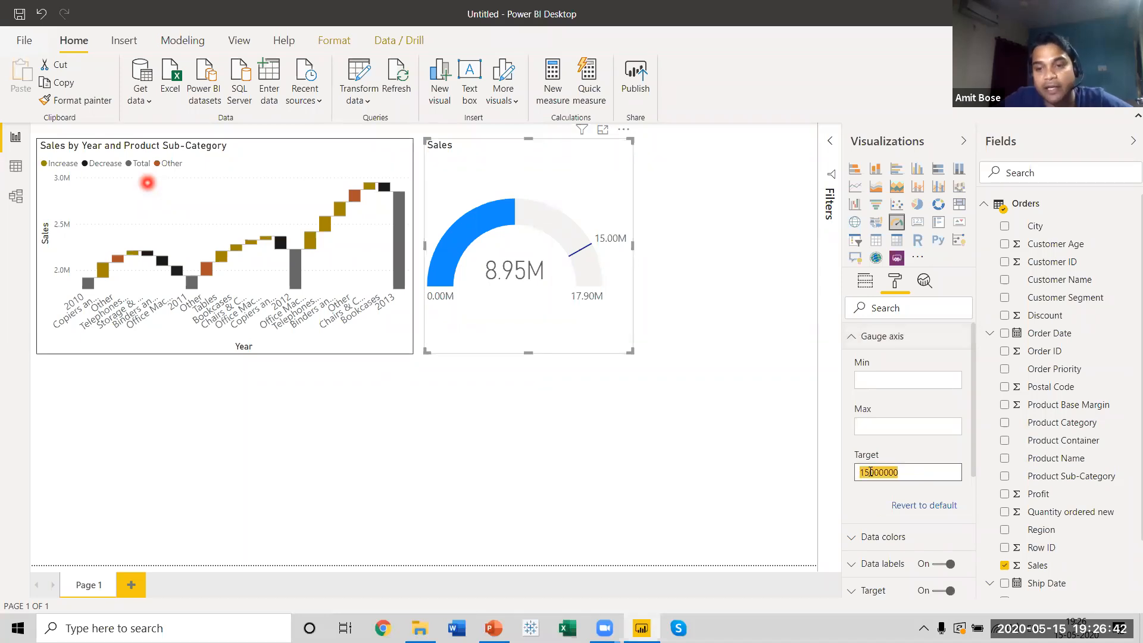
pyautogui.press('BackSpace')
pyautogui.click(870, 426)
pyautogui.hotkey('ctrl', 'v')
# Step: Set the gauge axis Target to 12000000
pyautogui.click(891, 472)
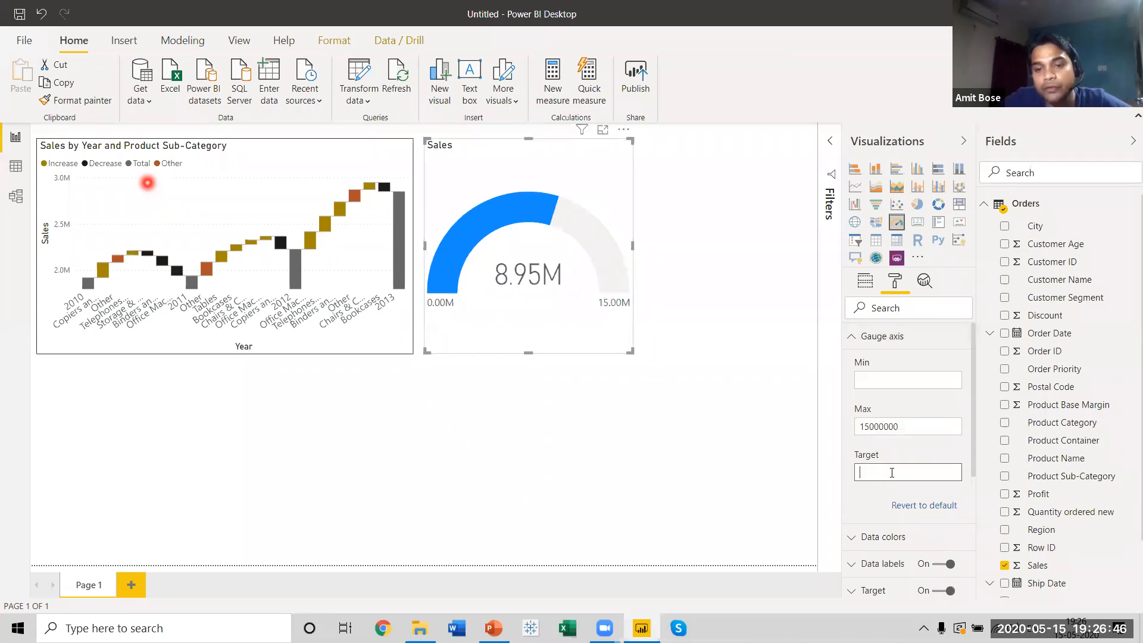
pyautogui.write('12')
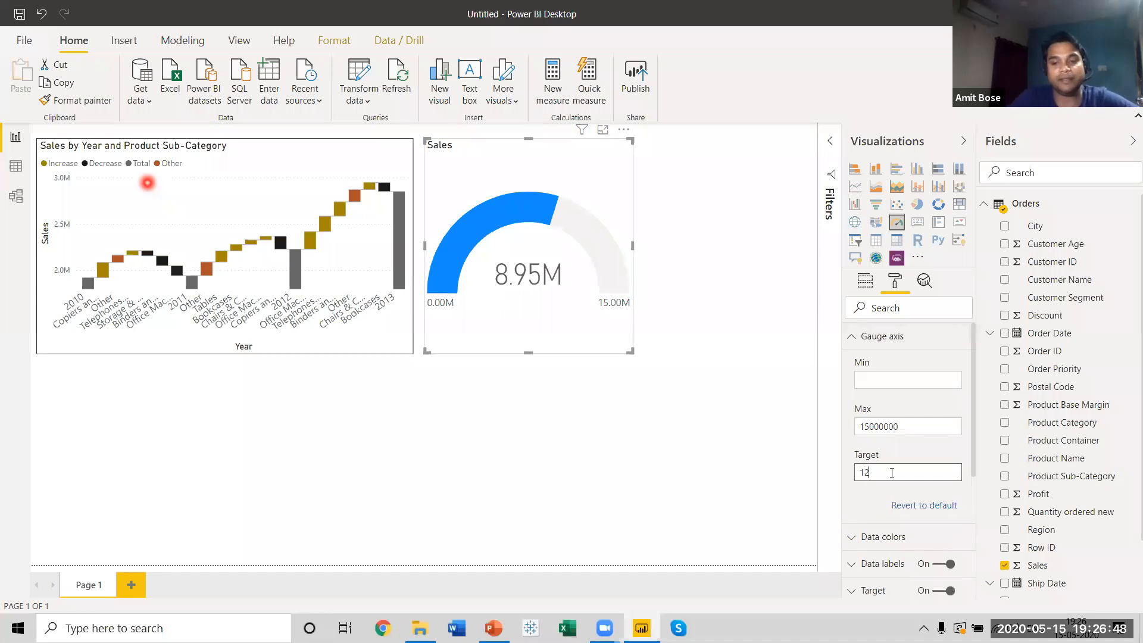
pyautogui.write('0000')
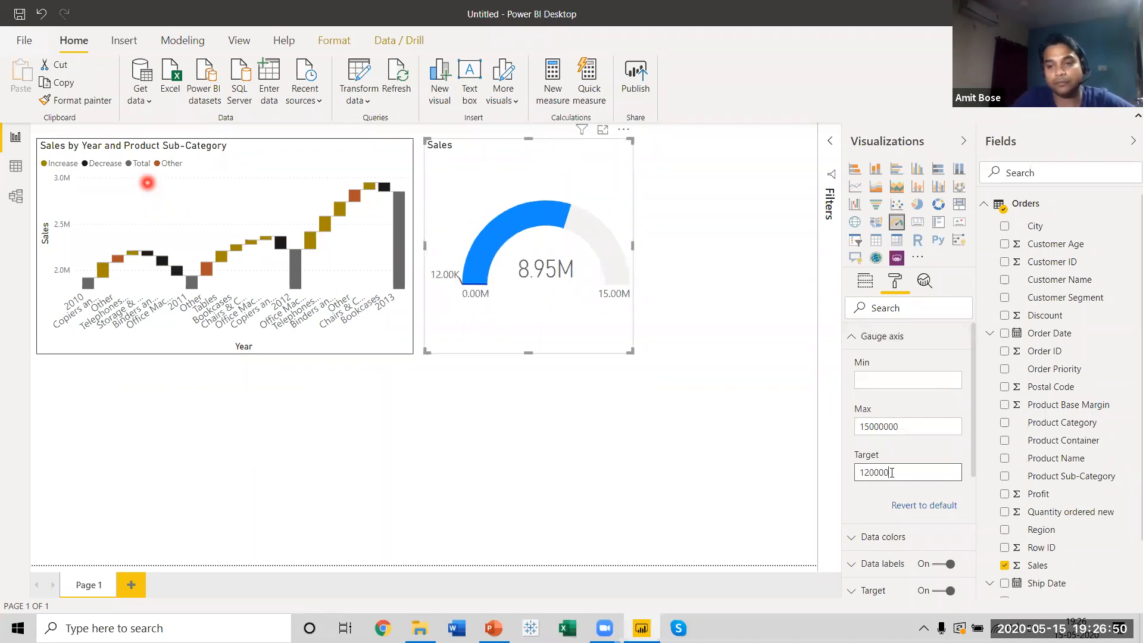
pyautogui.write('00')
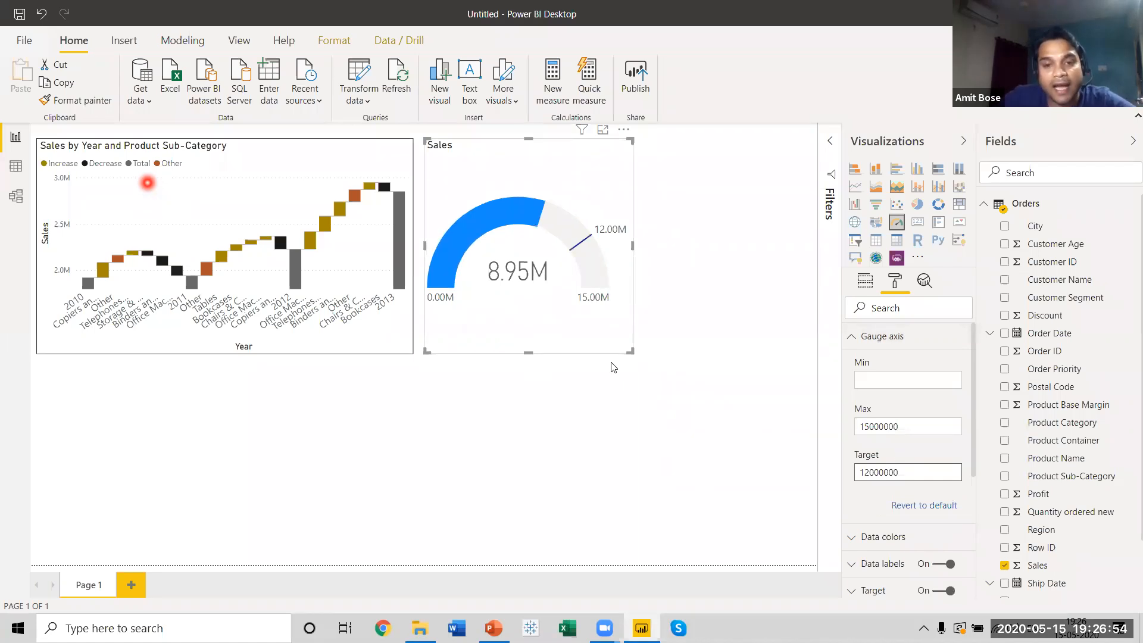
# Step: Show the gauge in focus mode and change its data fill color to light orange
pyautogui.click(601, 133)
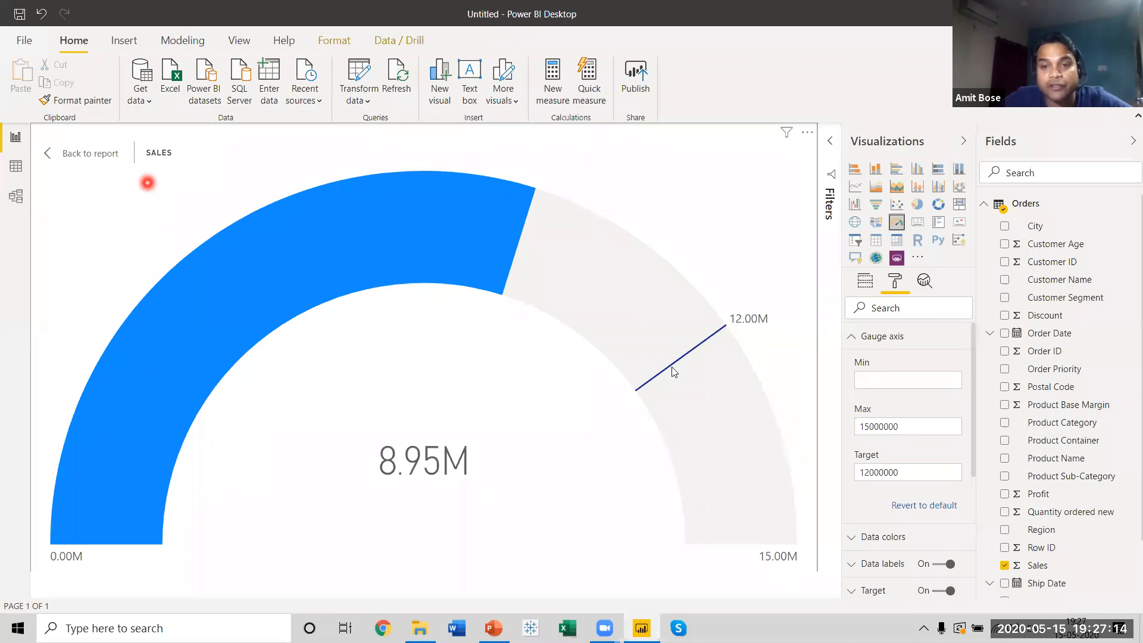
pyautogui.moveTo(705, 346)
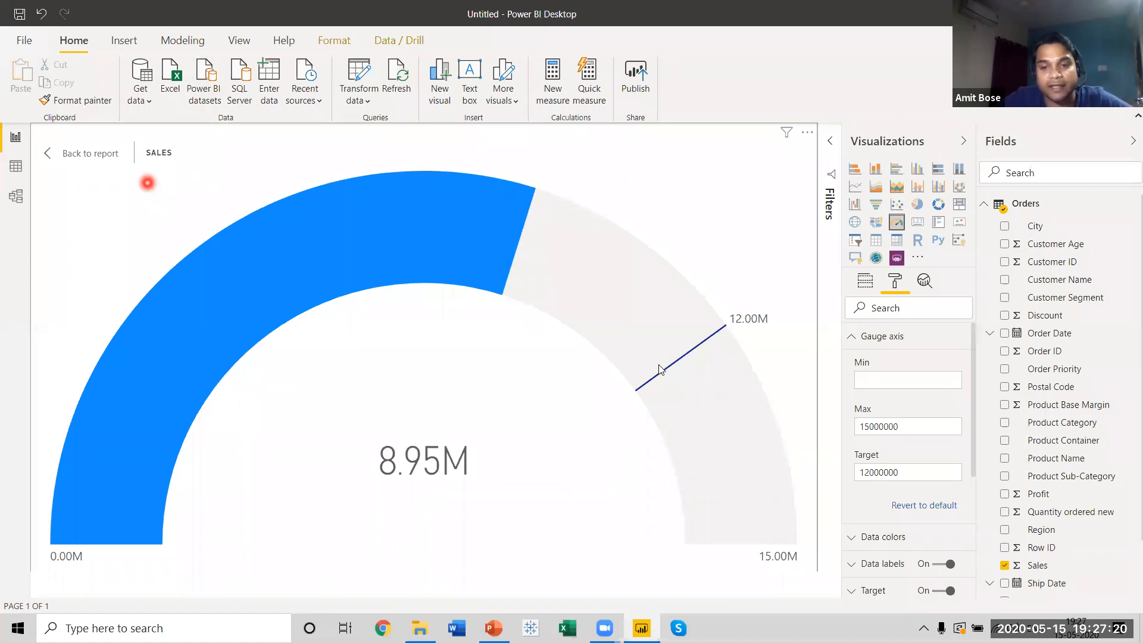
pyautogui.moveTo(659, 371)
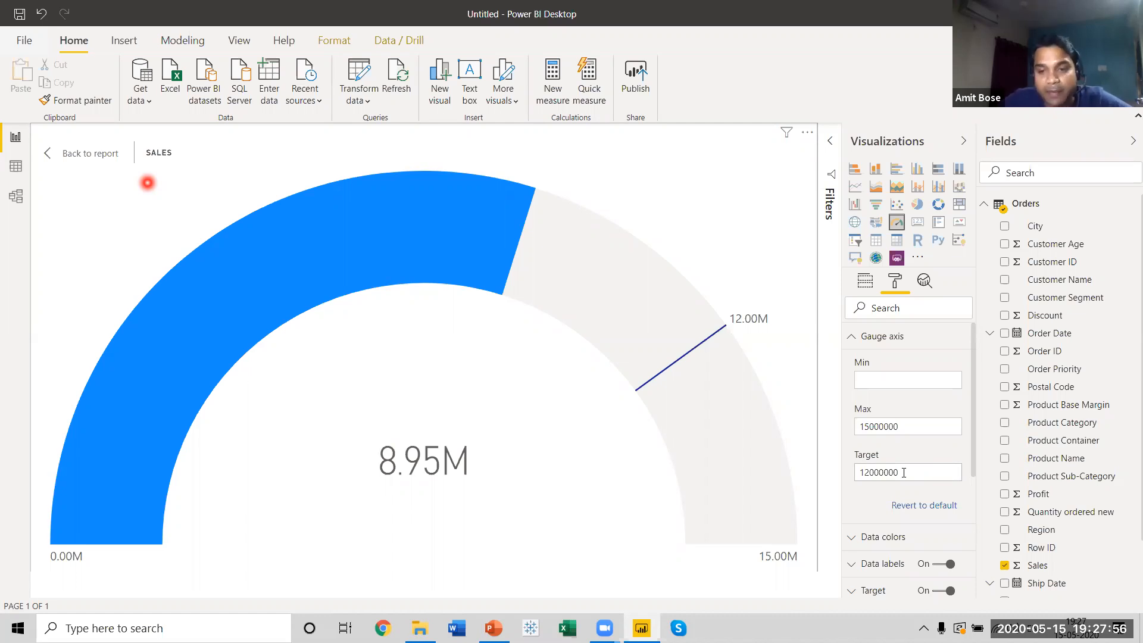
pyautogui.click(852, 339)
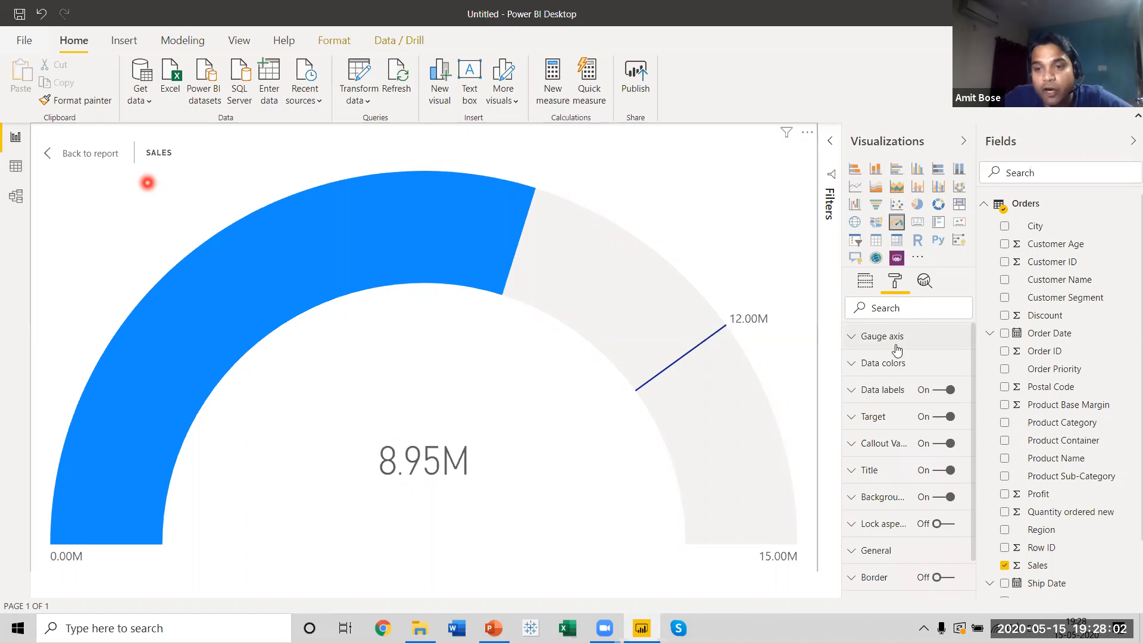
pyautogui.click(854, 365)
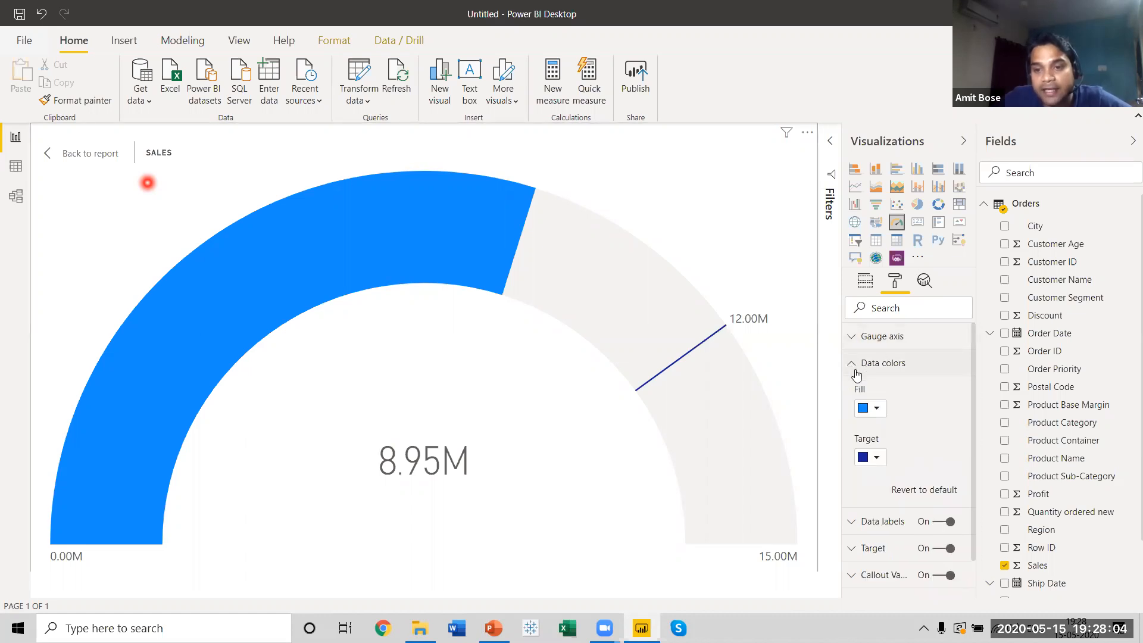
pyautogui.click(878, 408)
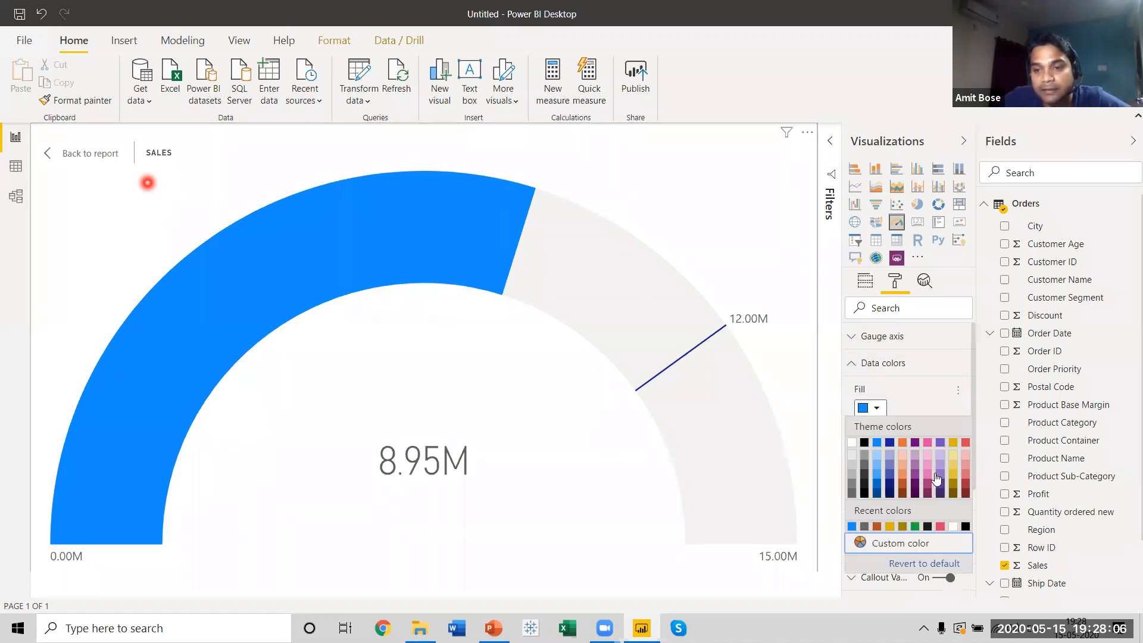
pyautogui.click(902, 475)
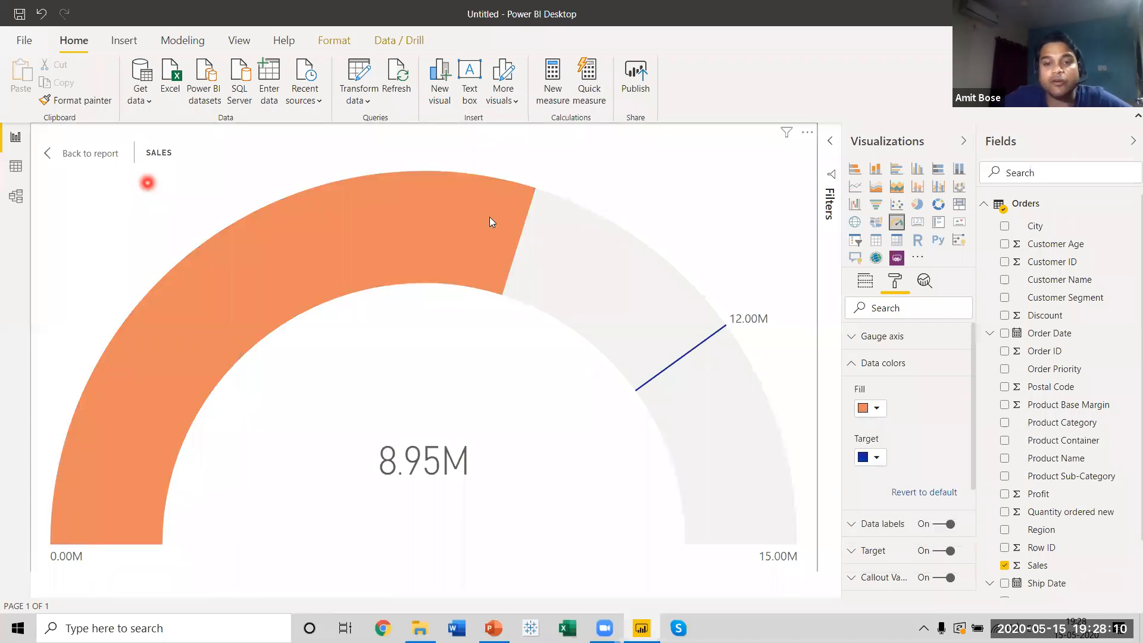
pyautogui.moveTo(684, 406)
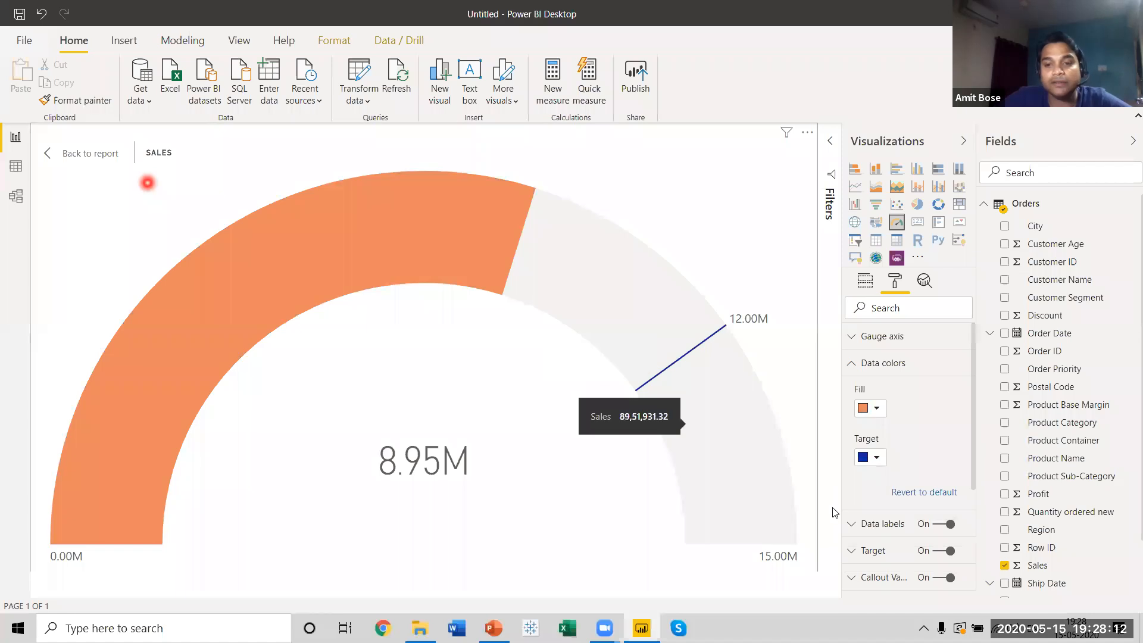
# Step: Turn on the gauge's border and return to the report page
pyautogui.click(852, 364)
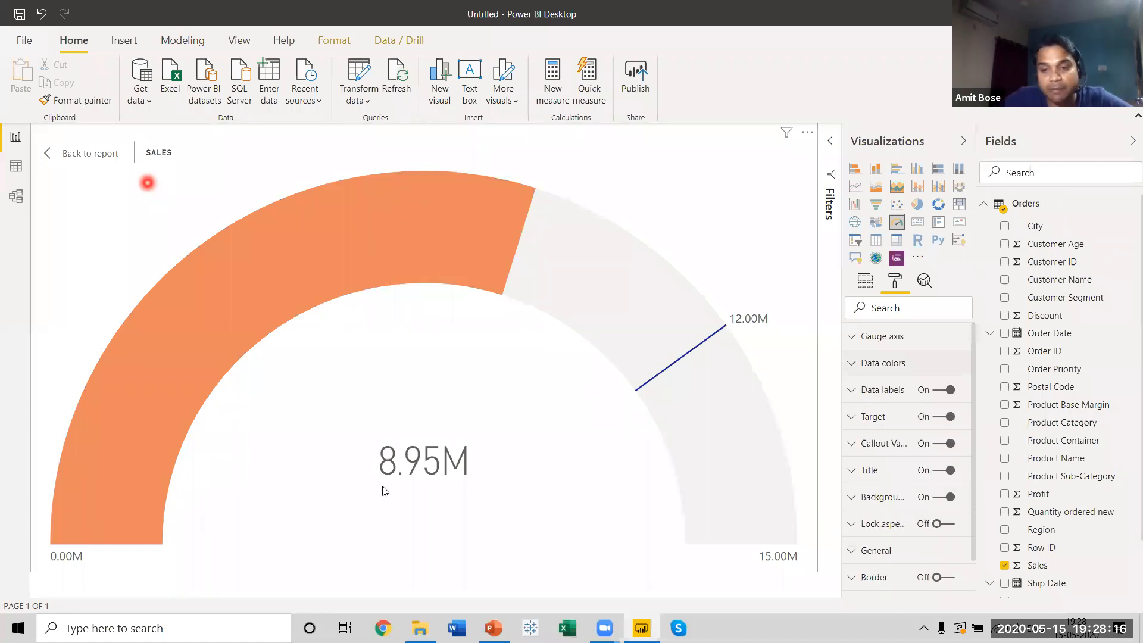
pyautogui.click(947, 579)
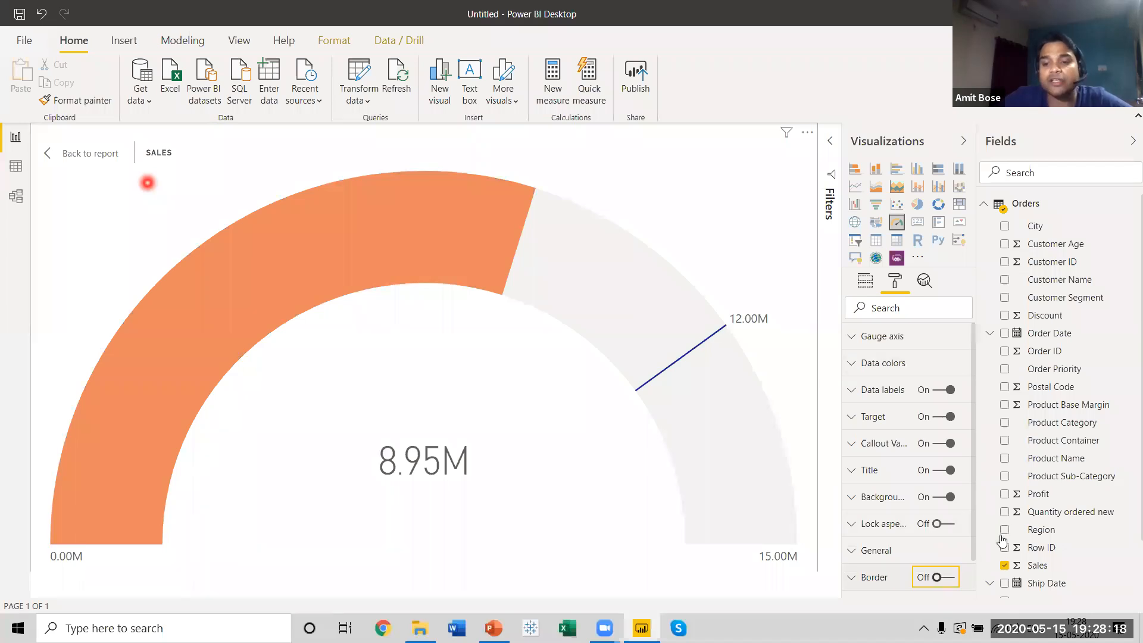
pyautogui.click(49, 153)
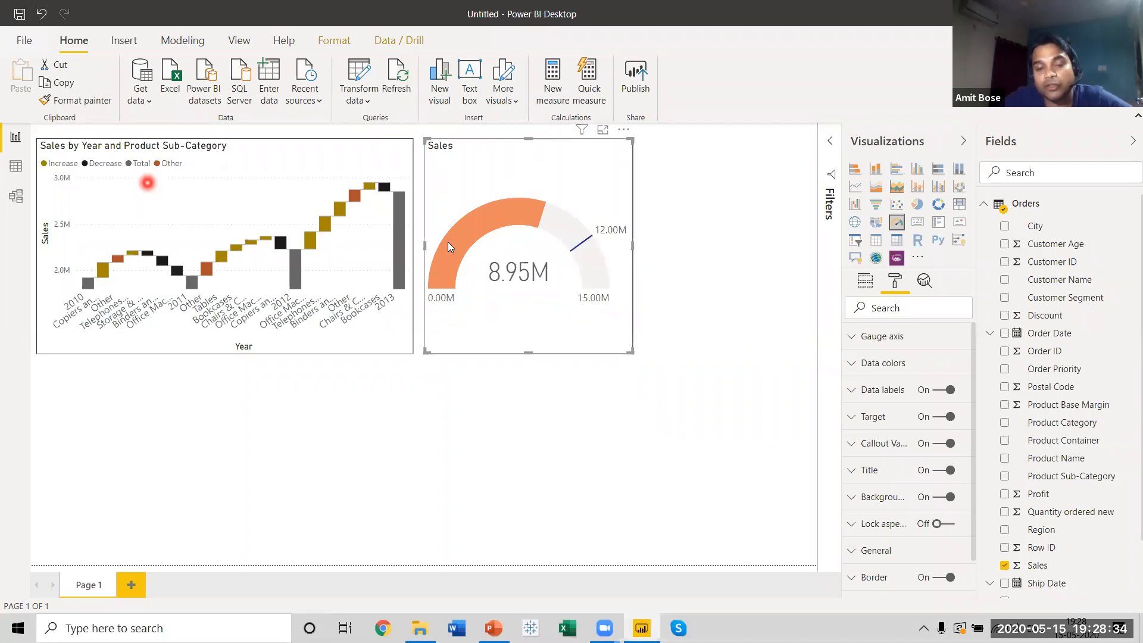
# Step: Reselect the gauge and widen it slightly, keeping its height
pyautogui.moveTo(532, 219)
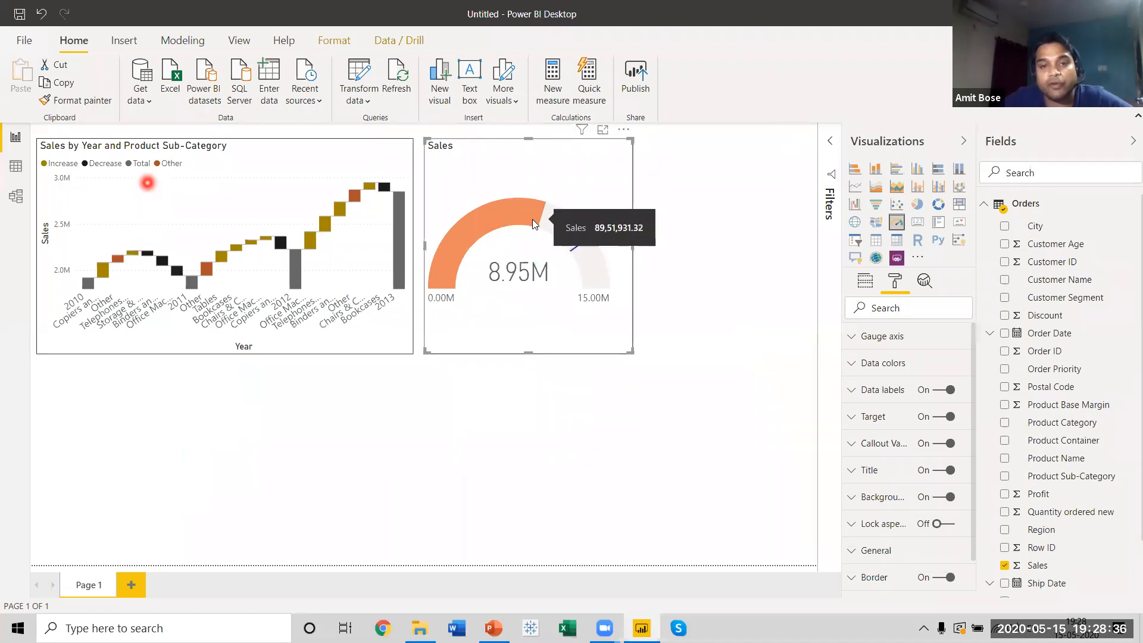
pyautogui.click(615, 510)
pyautogui.click(529, 157)
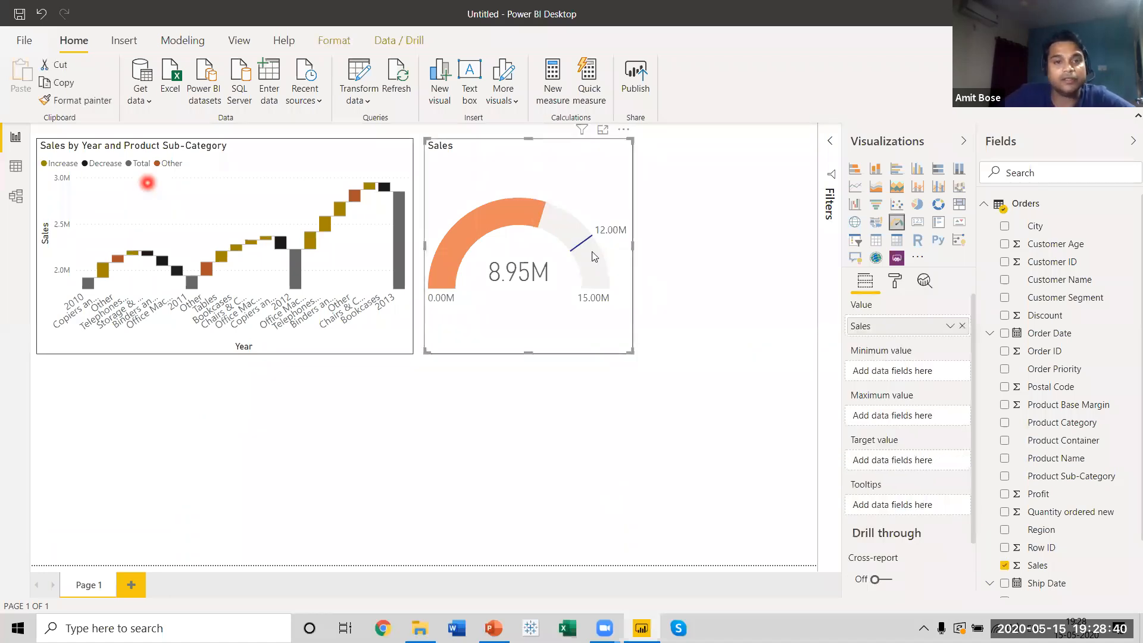
pyautogui.moveTo(630, 353); pyautogui.dragTo(636, 353)
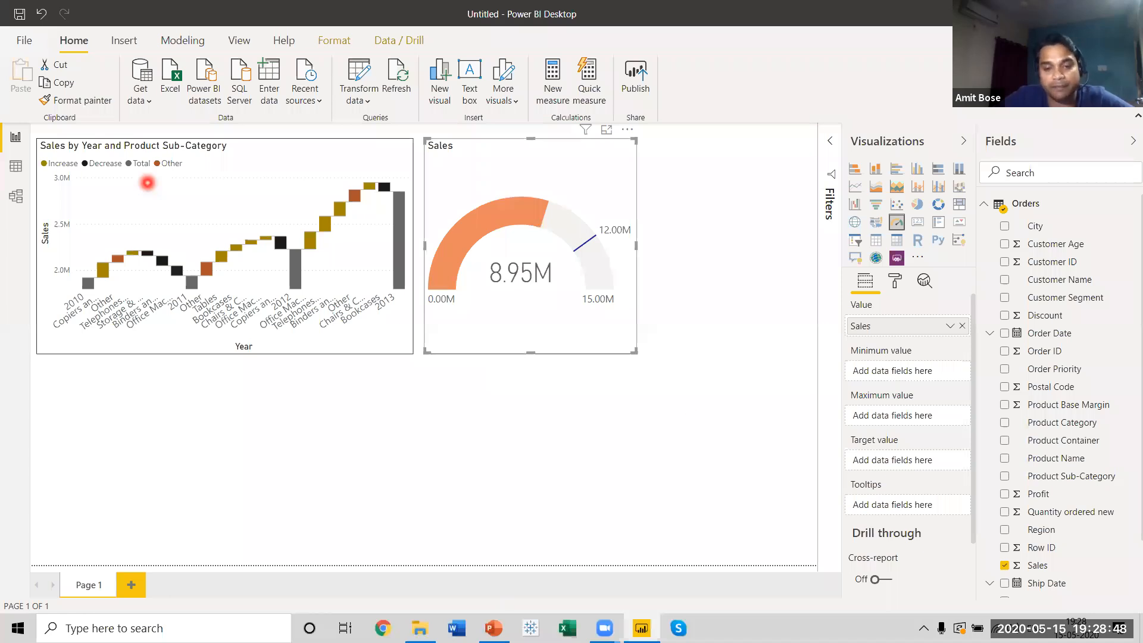
# Step: Switch to the PowerPoint training deck to check the next visualization type on the Topics slide, and return to Power BI
pyautogui.click(493, 628)
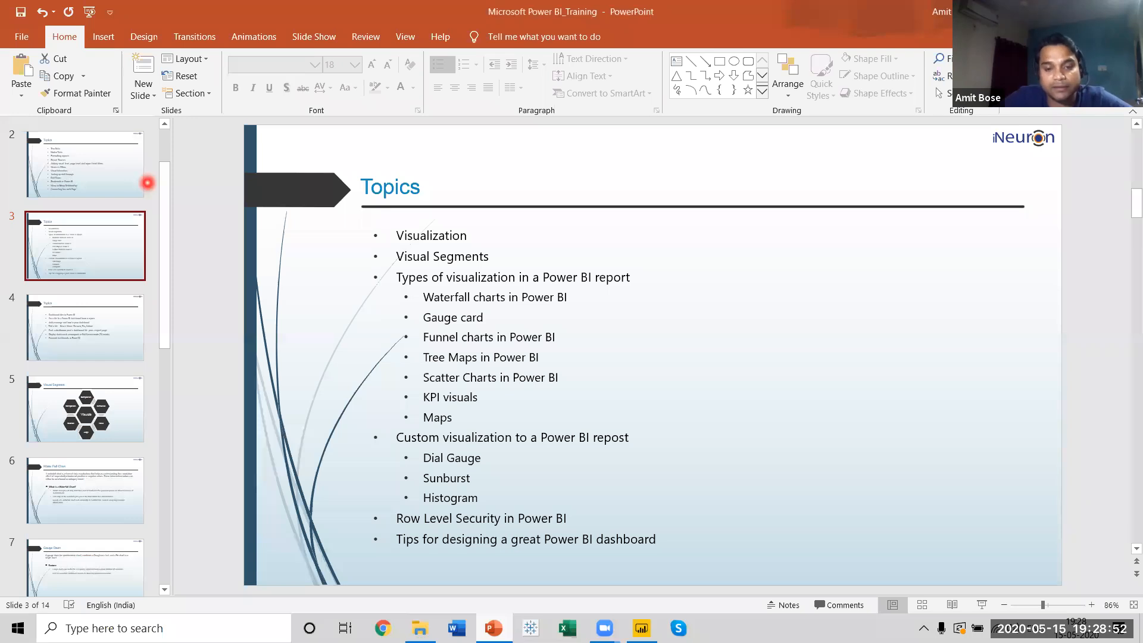
pyautogui.hotkey('alt', 'Tab')
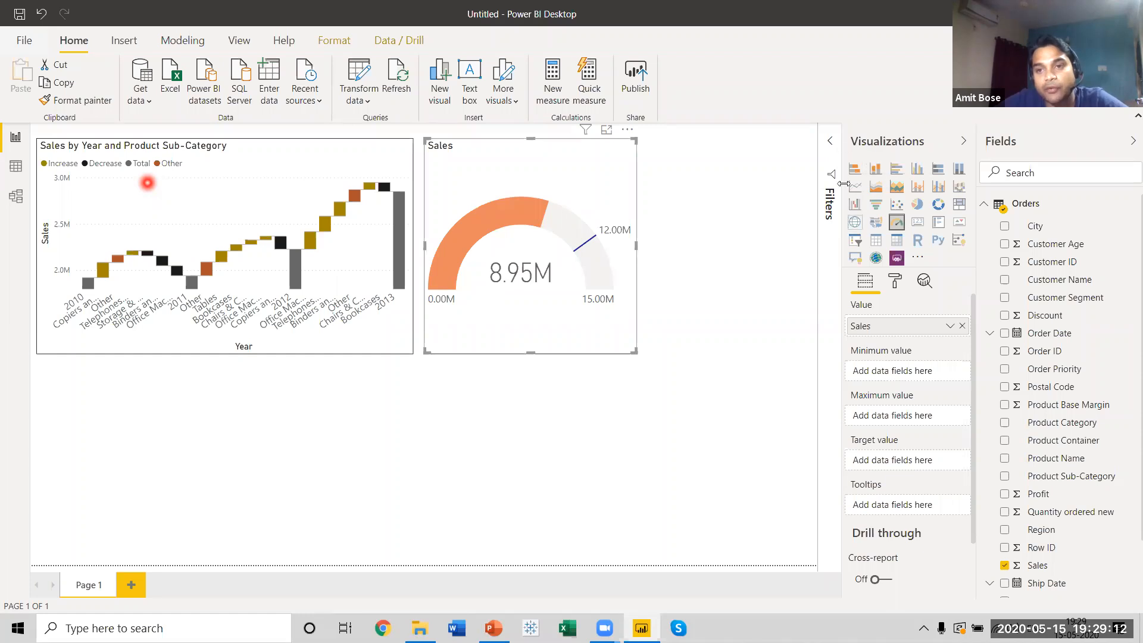
# Step: Try converting the gauge into a funnel chart and undo the conversion
pyautogui.click(876, 207)
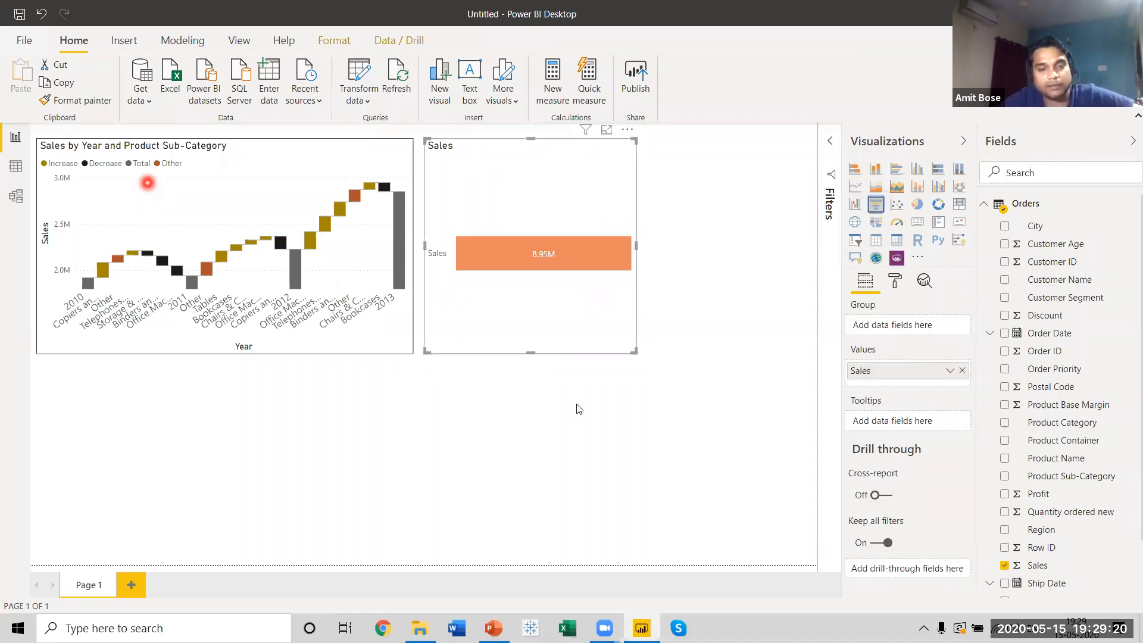
pyautogui.hotkey('ctrl', 'z')
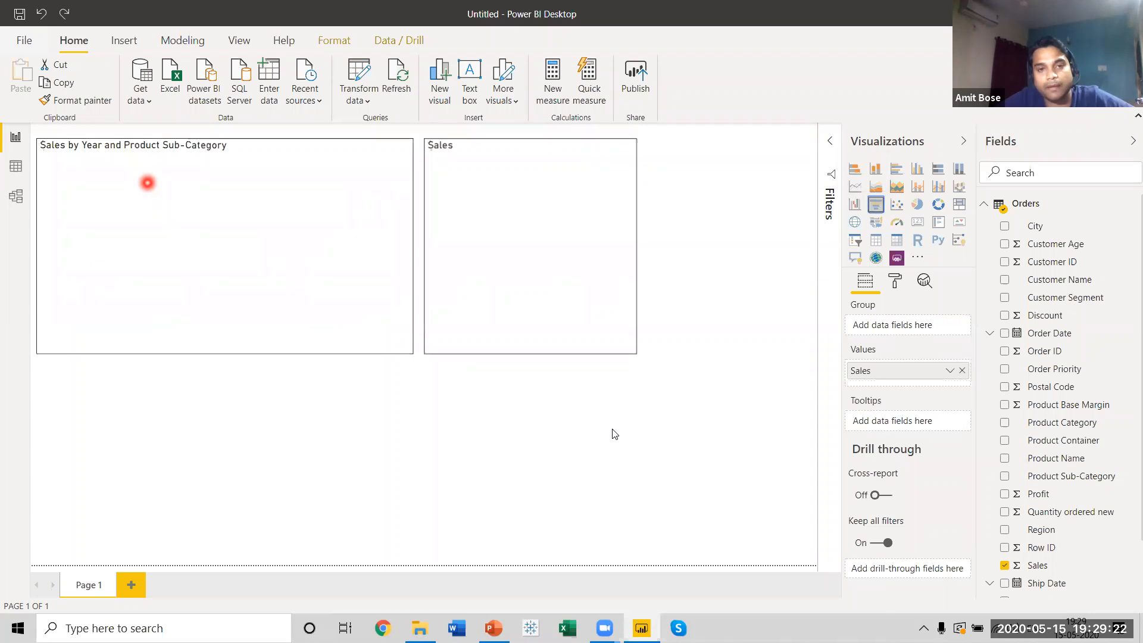
# Step: Add a new funnel chart in the empty area below the waterfall chart, at the waterfall chart's width
pyautogui.click(721, 398)
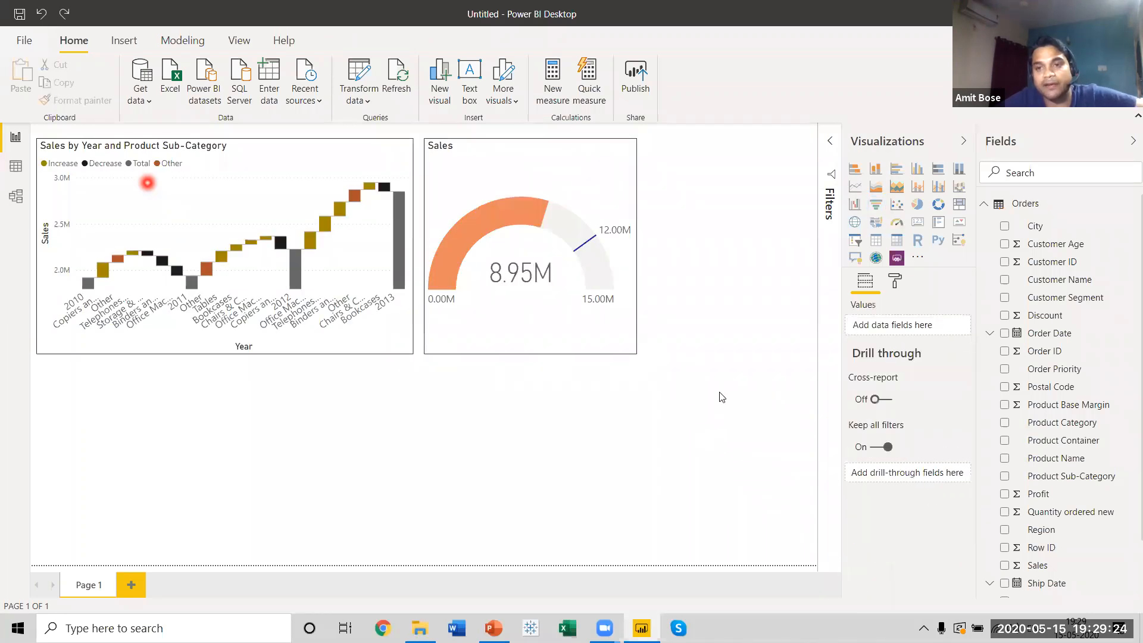
pyautogui.click(875, 205)
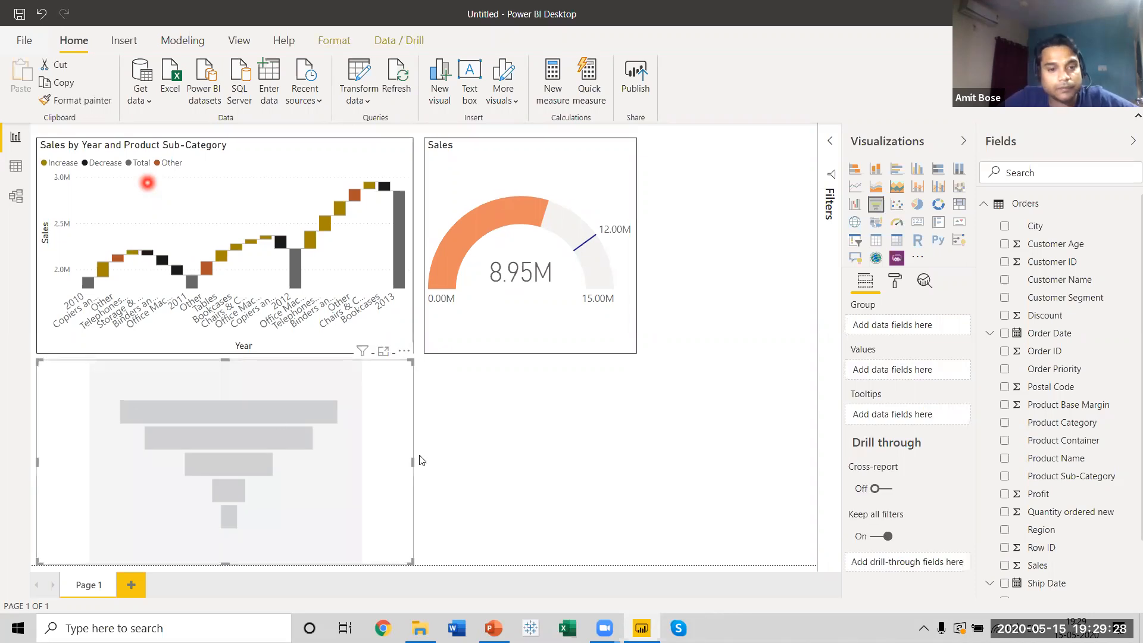
pyautogui.moveTo(413, 463); pyautogui.dragTo(404, 465)
pyautogui.hotkey('ctrl', 'z')
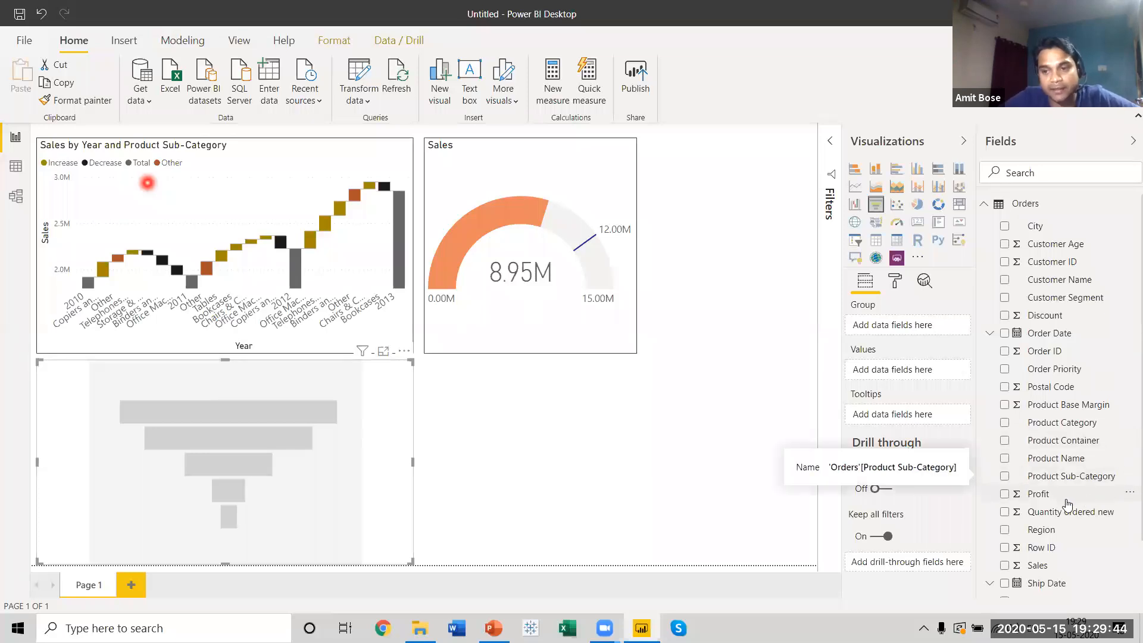
# Step: Assign Product Category to the funnel's Group and Sales to its Values, and show the funnel in focus mode
pyautogui.moveTo(1065, 424); pyautogui.dragTo(906, 335)
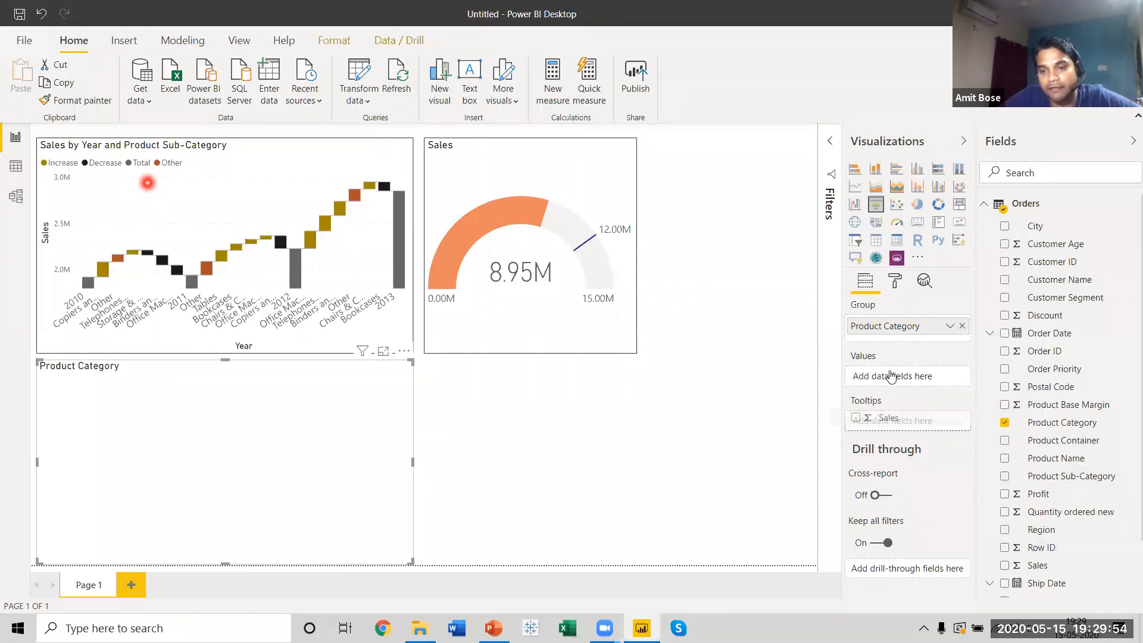
pyautogui.moveTo(1037, 565); pyautogui.dragTo(900, 378)
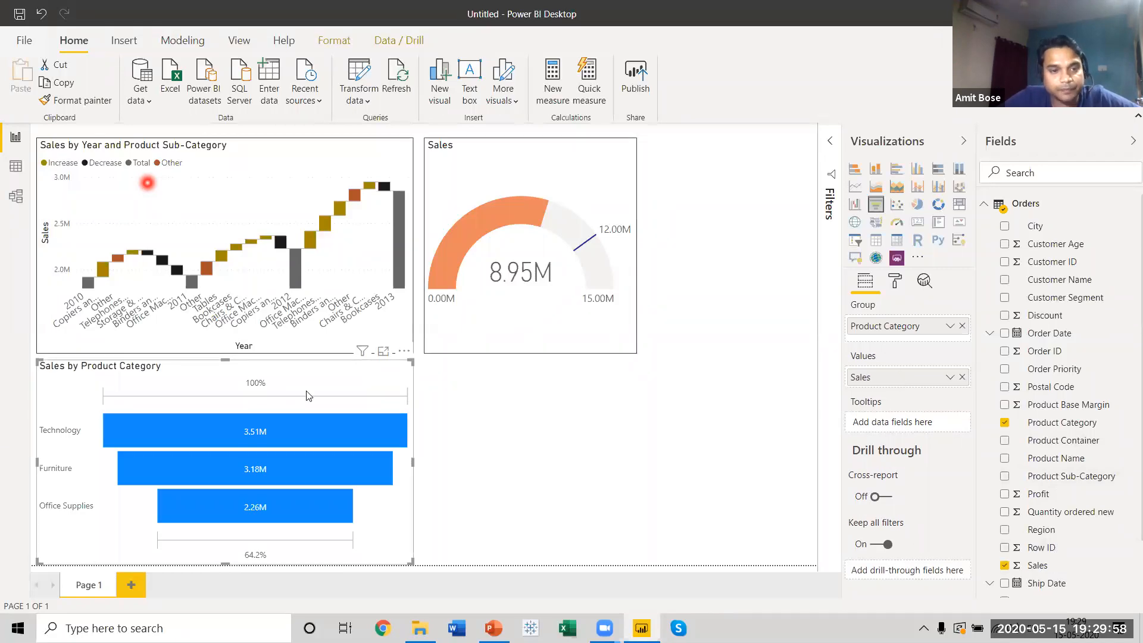
pyautogui.click(382, 351)
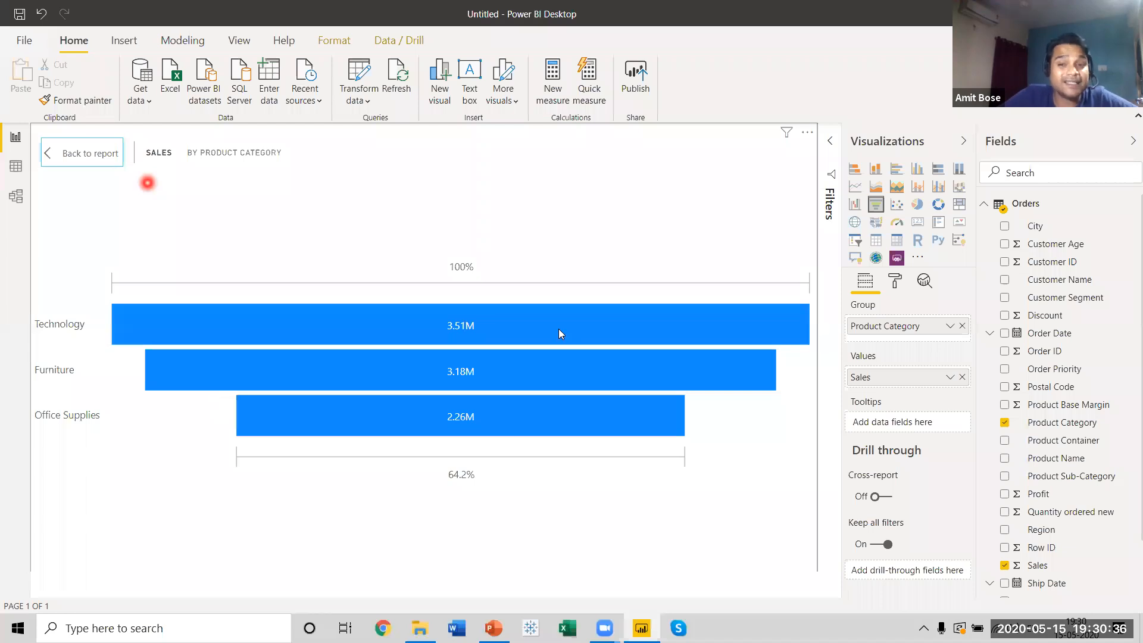
# Step: Replace Product Category with Product Sub-Category in the funnel chart's Group
pyautogui.click(963, 328)
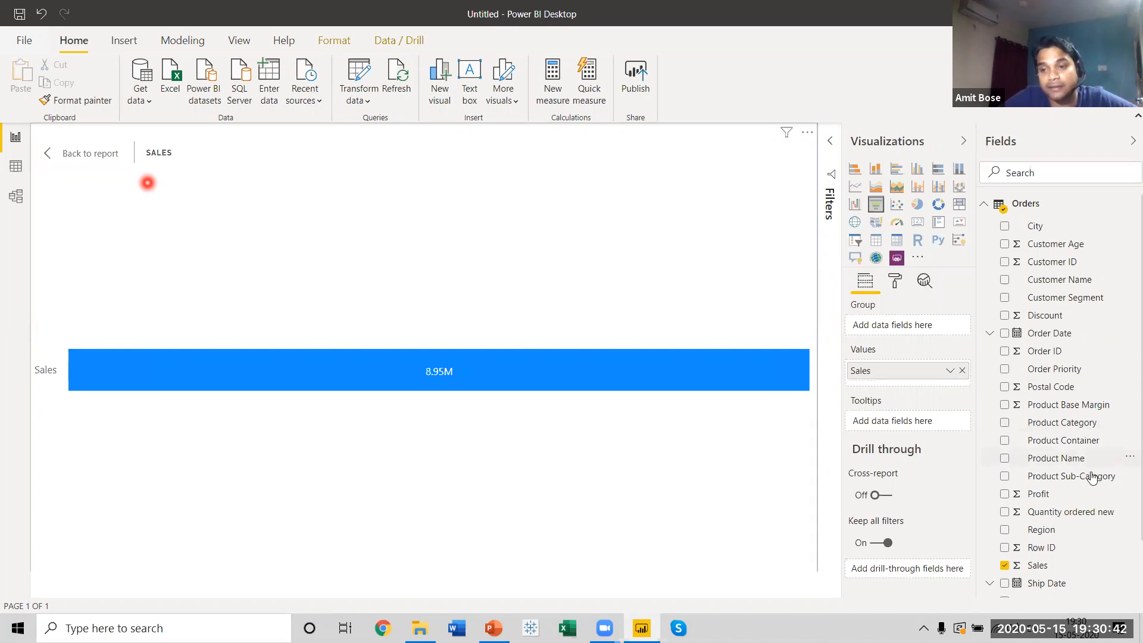
pyautogui.moveTo(1024, 474); pyautogui.dragTo(924, 331)
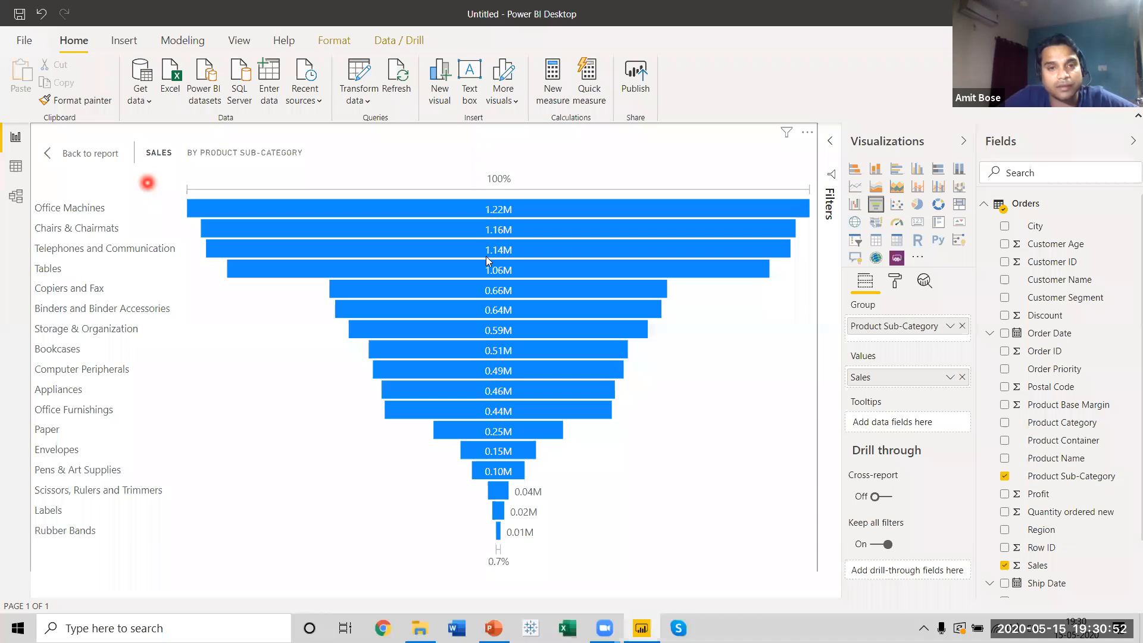
pyautogui.moveTo(495, 230)
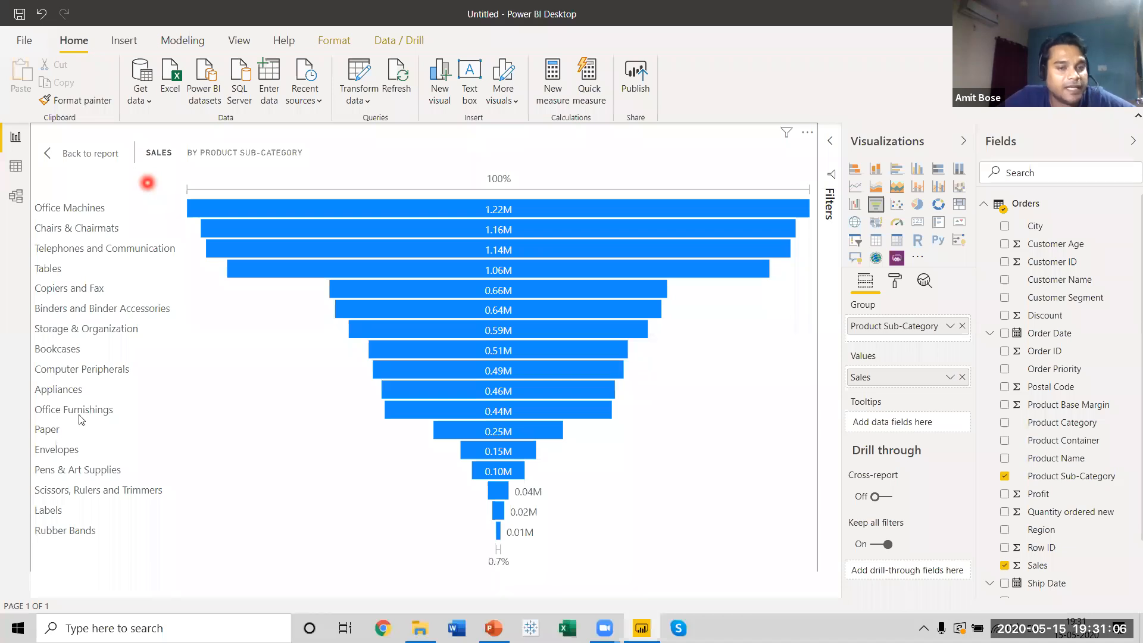
# Step: Turn off the funnel's category labels and set its default data color to dark gray
pyautogui.click(894, 283)
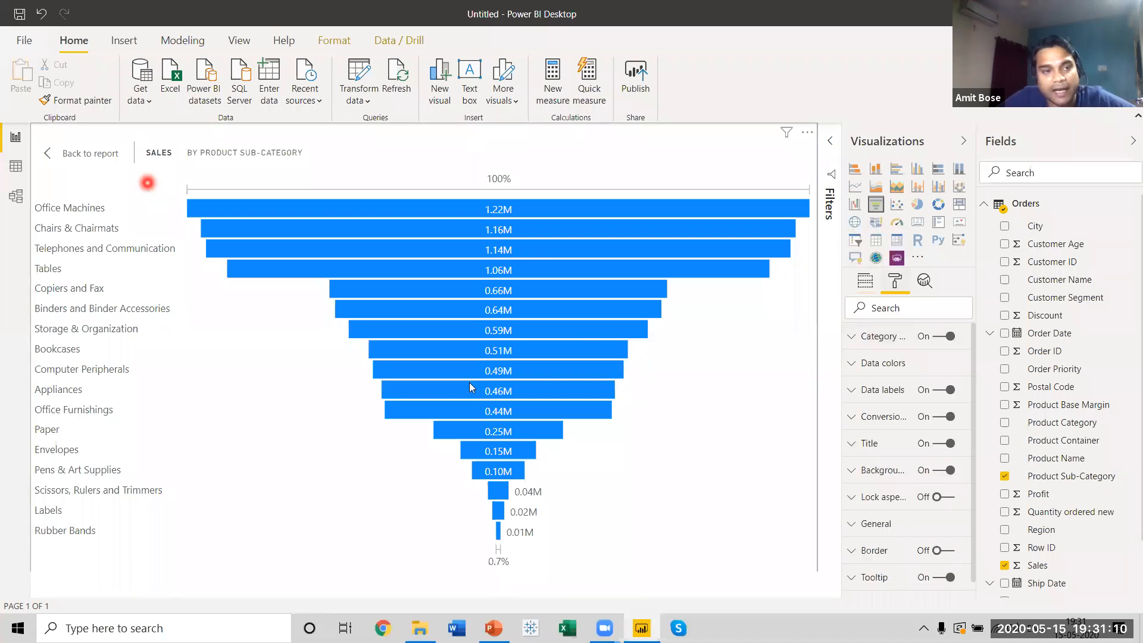
pyautogui.click(940, 338)
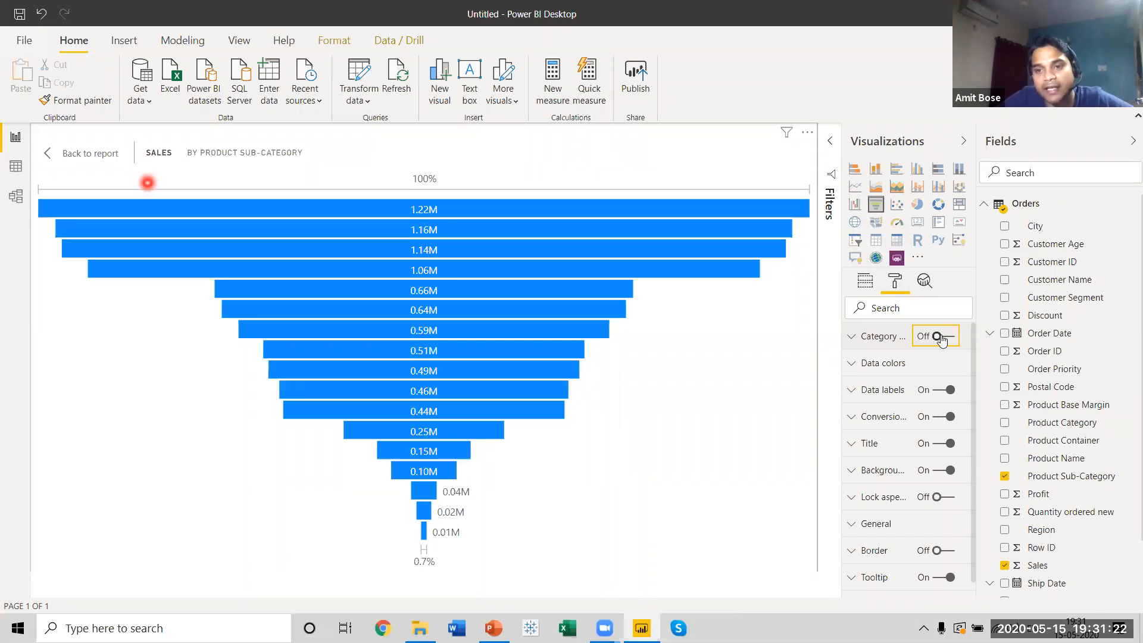
pyautogui.click(872, 363)
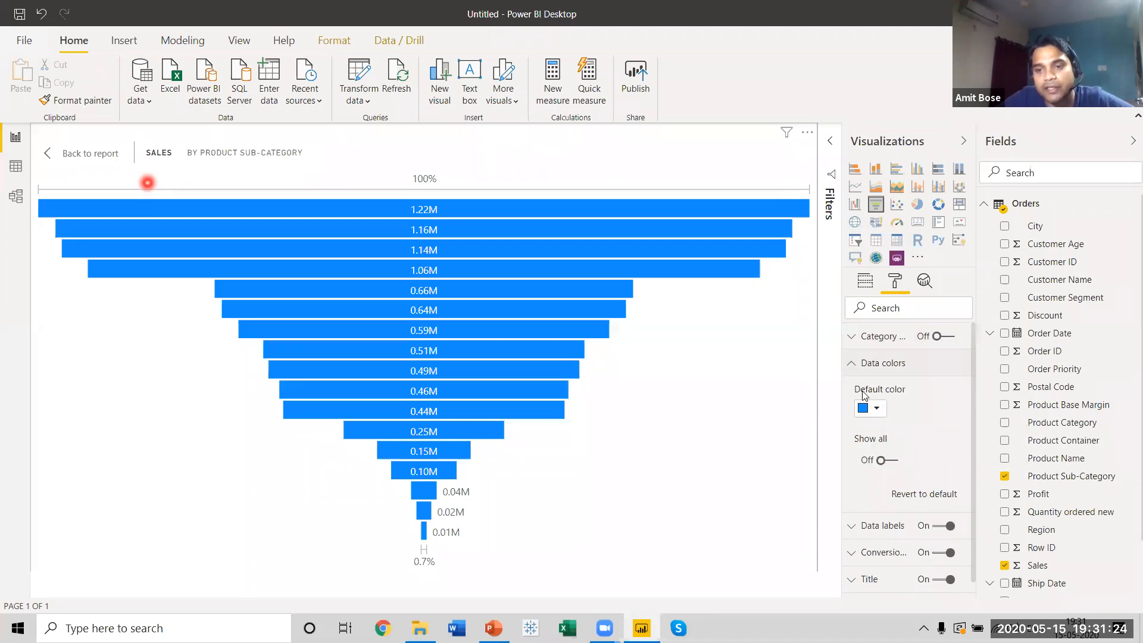
pyautogui.click(870, 408)
pyautogui.click(864, 467)
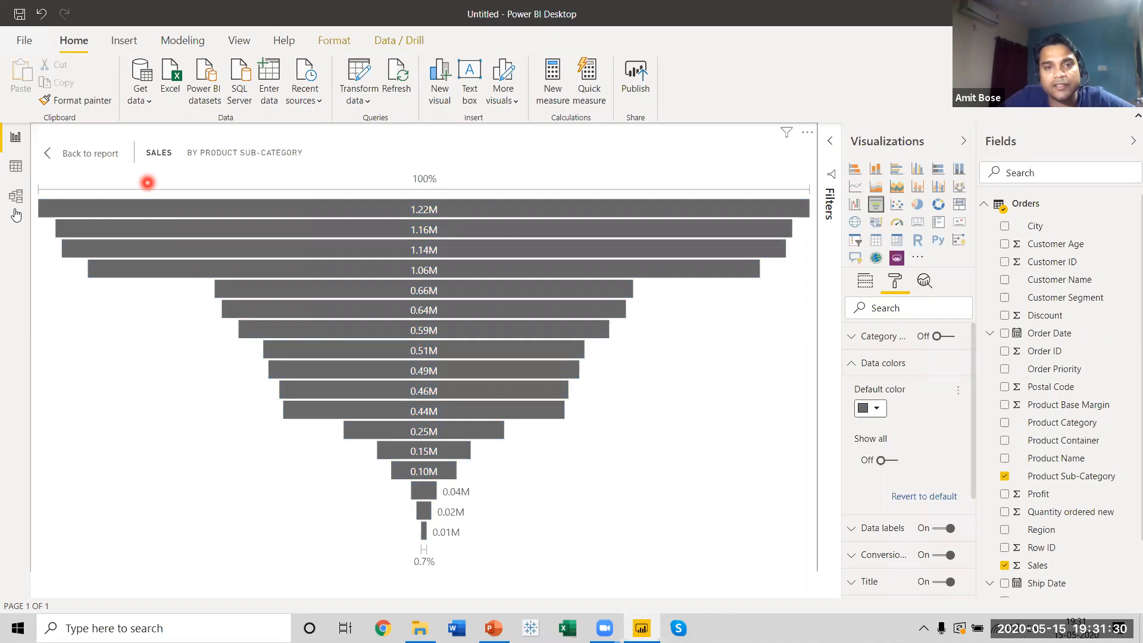
pyautogui.moveTo(421, 215)
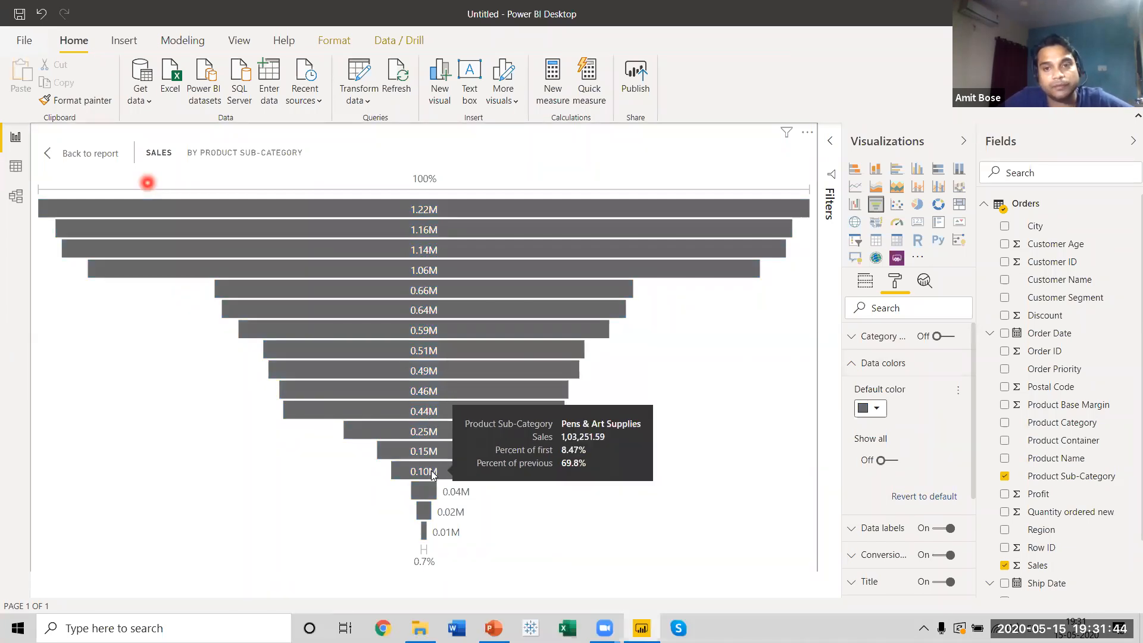
# Step: Return from focus mode to the report page and turn on the funnel chart's border
pyautogui.click(75, 156)
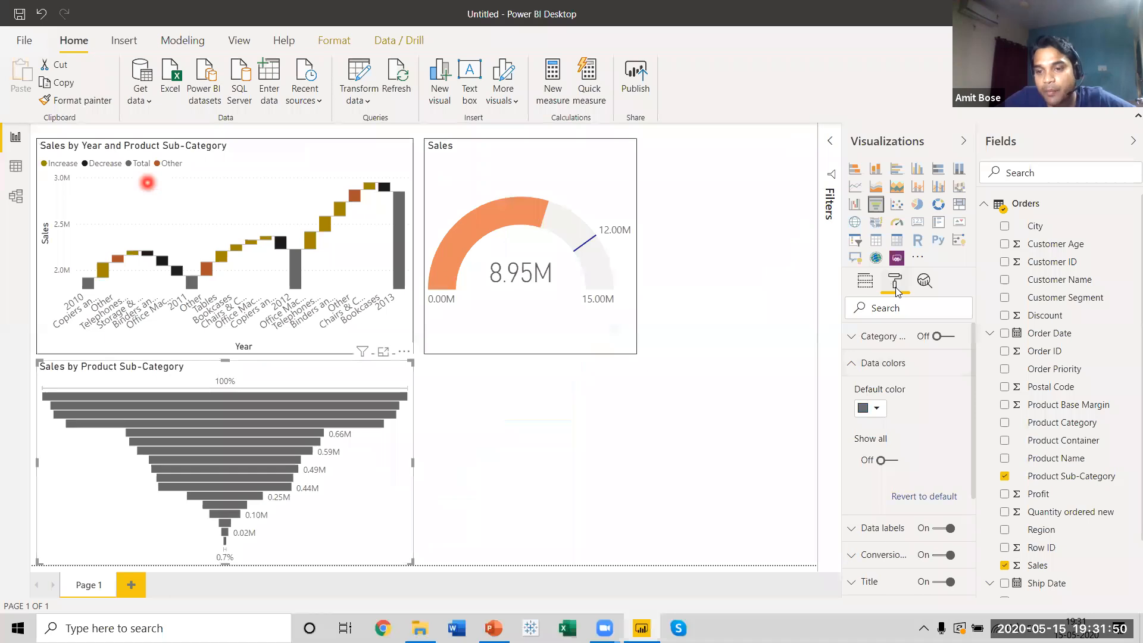
pyautogui.click(853, 364)
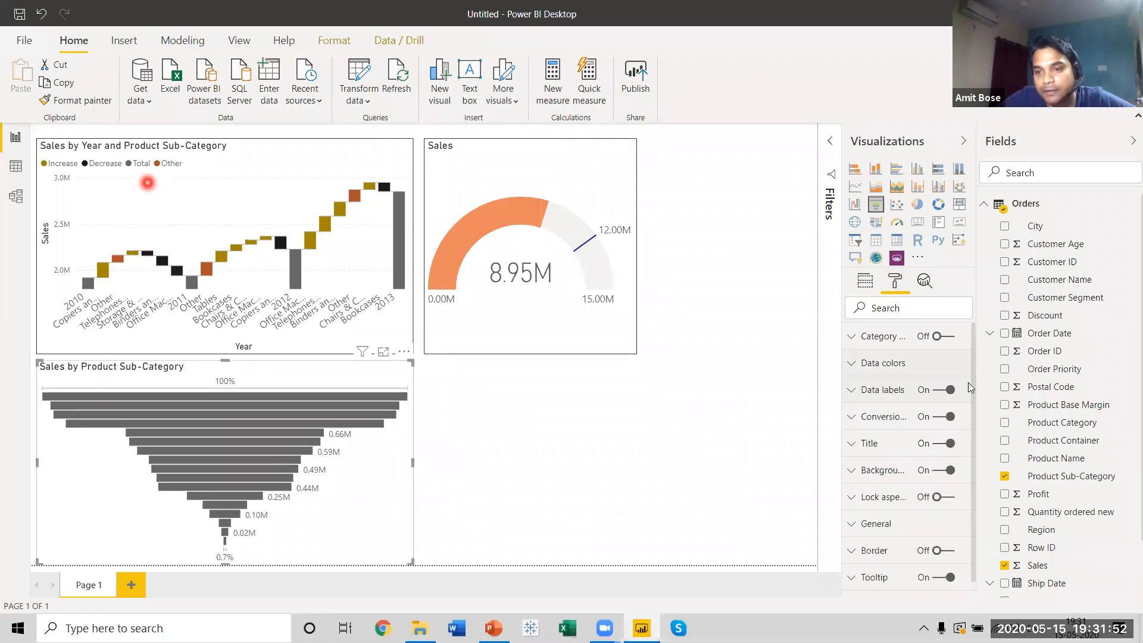
pyautogui.scroll(-1, 896, 583)
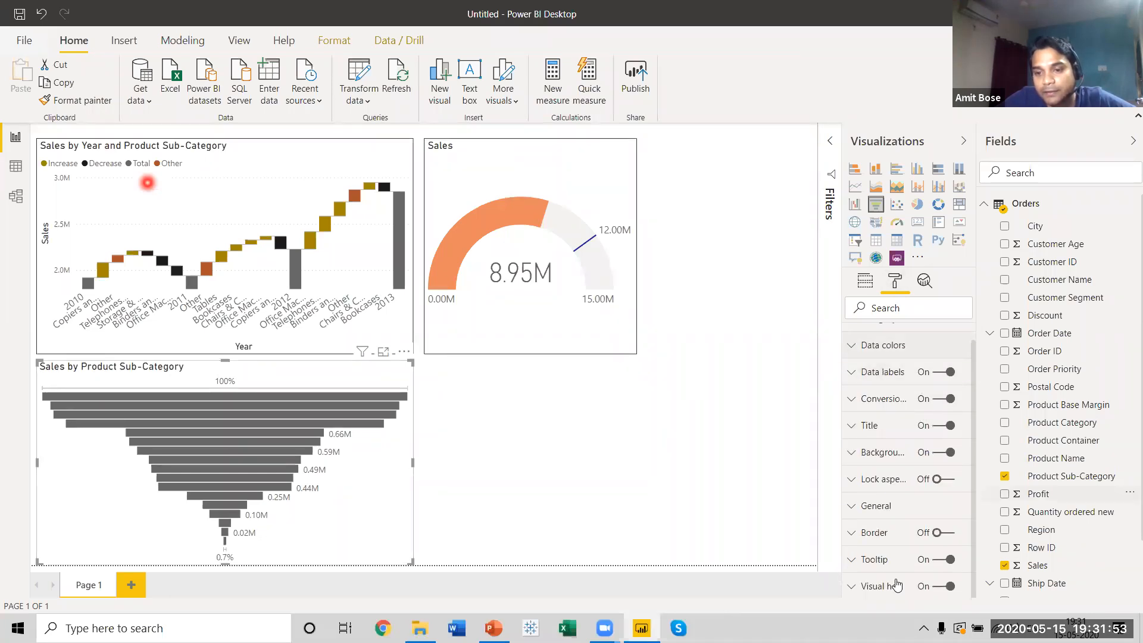
pyautogui.click(942, 534)
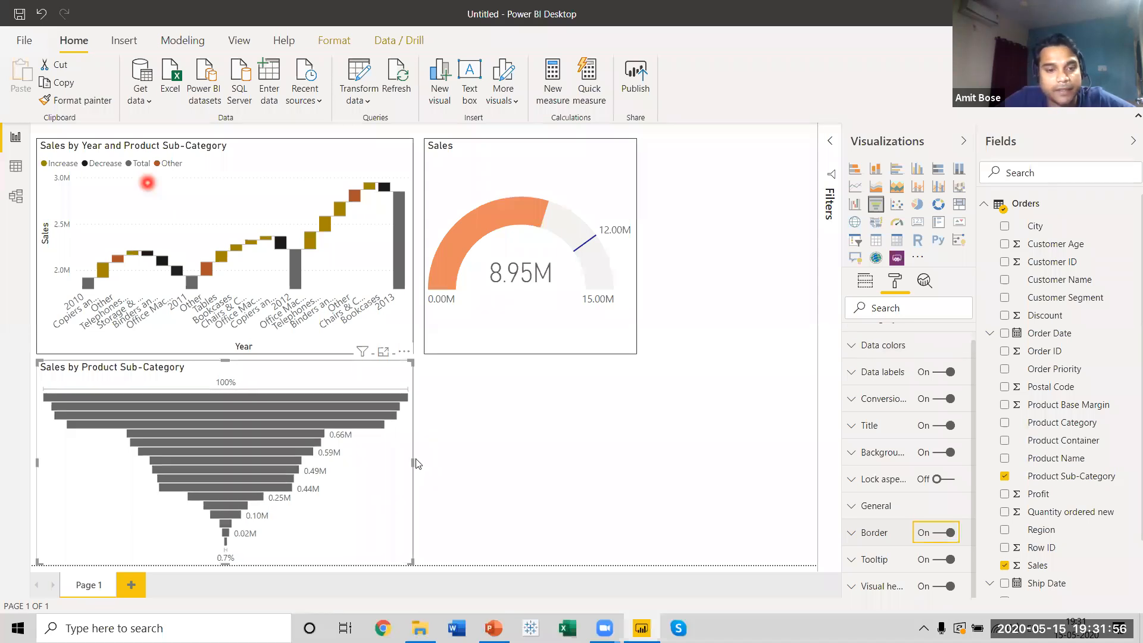
pyautogui.moveTo(412, 462)
pyautogui.mouseDown()
pyautogui.moveTo(298, 444)
pyautogui.moveTo(417, 449)
pyautogui.mouseUp()
pyautogui.click(535, 479)
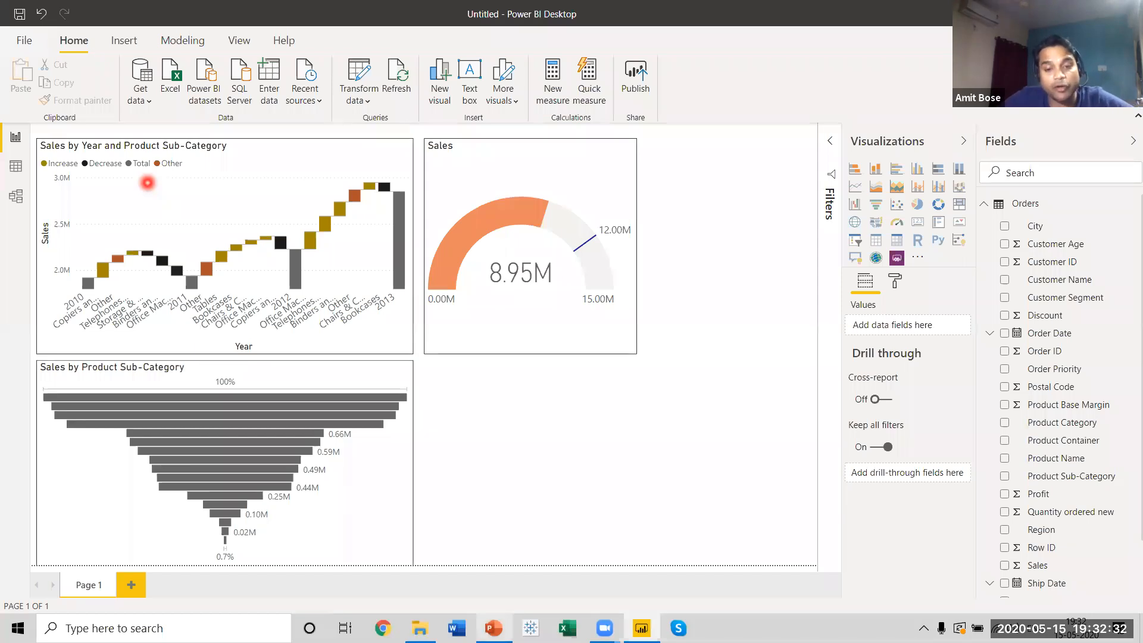
# Step: Check the visualization types on the PowerPoint deck's Topics slide and return to Power BI
pyautogui.hotkey('alt', 'Tab')
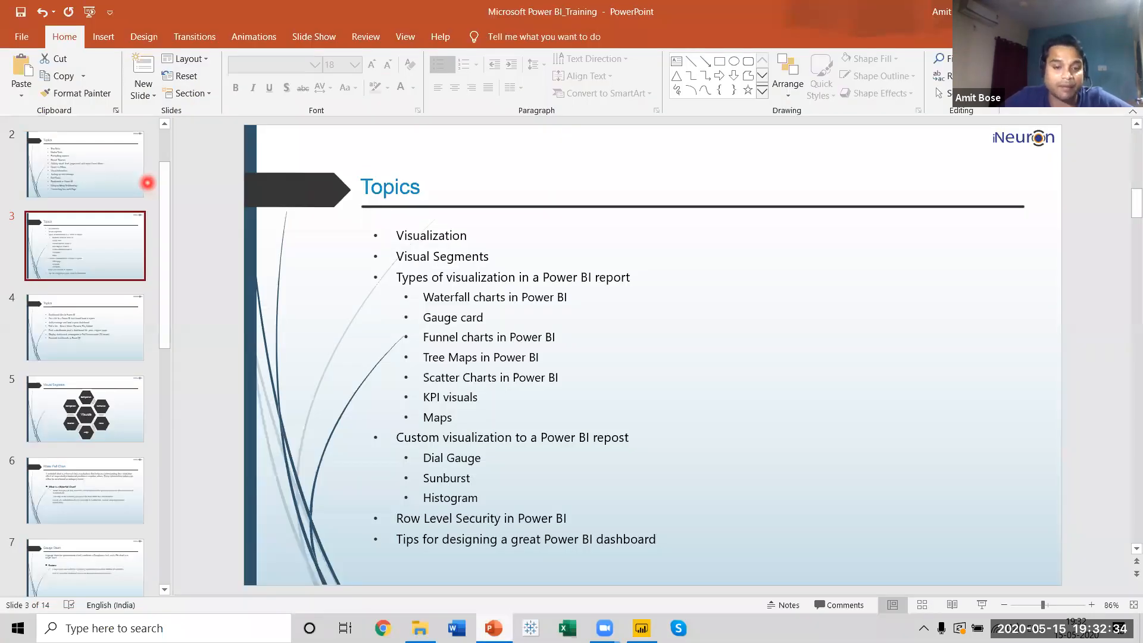
pyautogui.hotkey('alt', 'Tab')
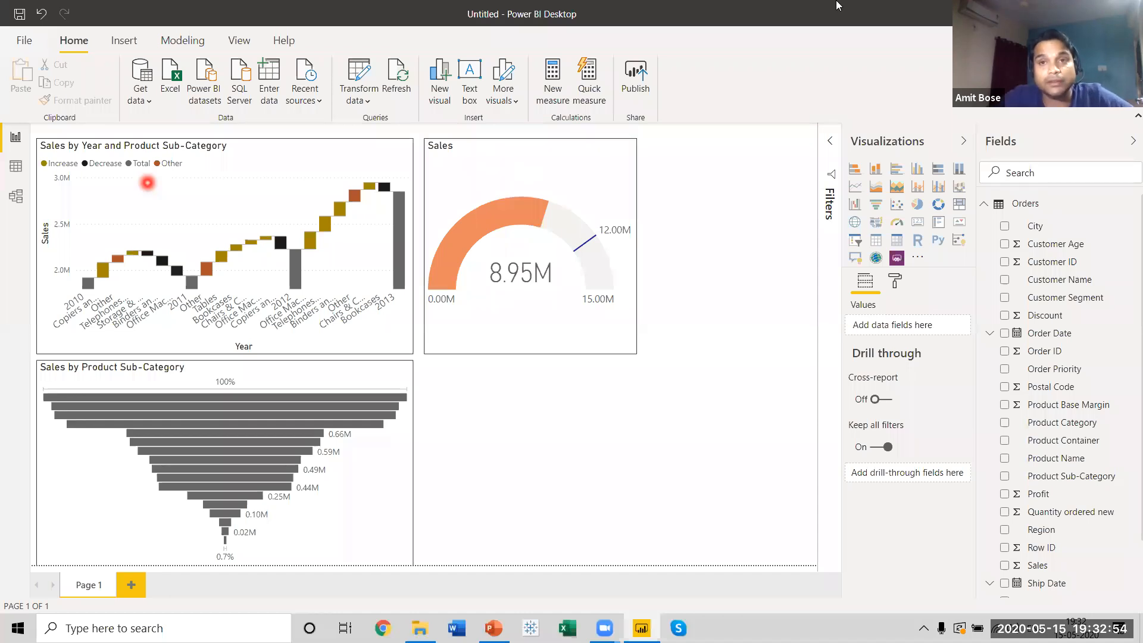
# Step: Shrink the sales gauge and place it directly beside the funnel chart, aligned with the funnel's top edge
pyautogui.moveTo(570, 156); pyautogui.dragTo(745, 145)
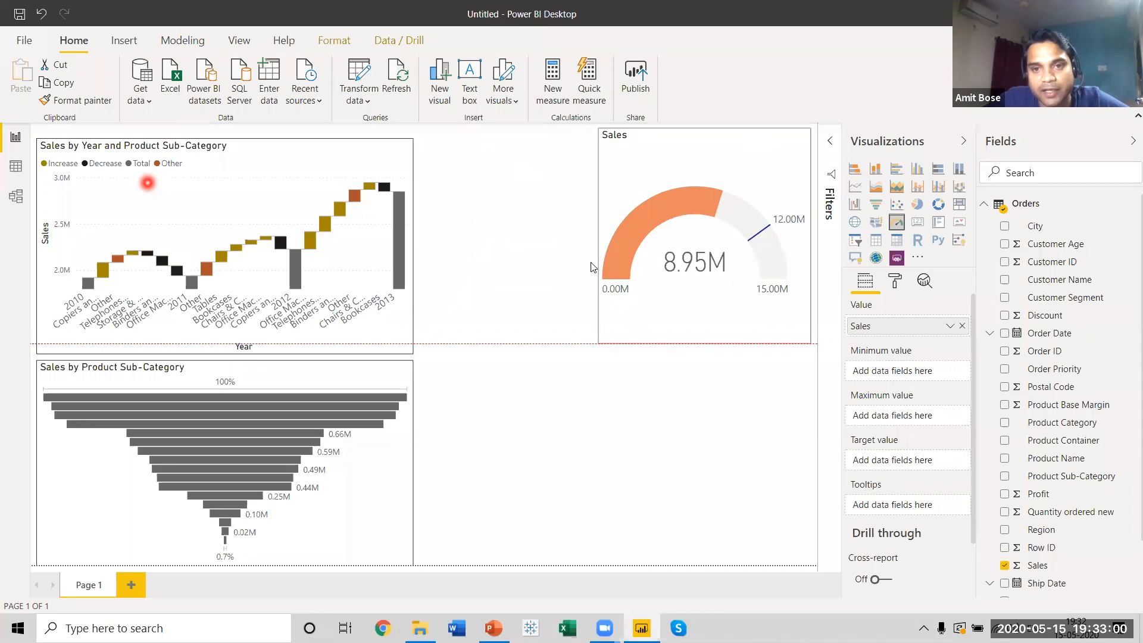
pyautogui.moveTo(599, 337); pyautogui.dragTo(632, 283)
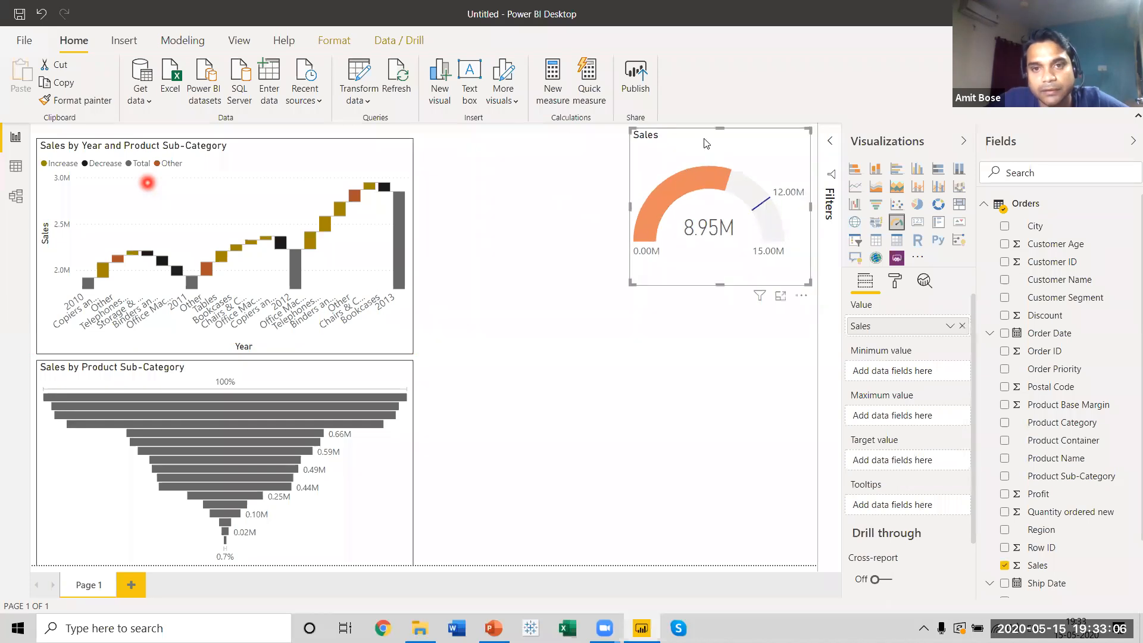
pyautogui.moveTo(706, 150); pyautogui.dragTo(487, 440)
pyautogui.moveTo(517, 389); pyautogui.dragTo(518, 361)
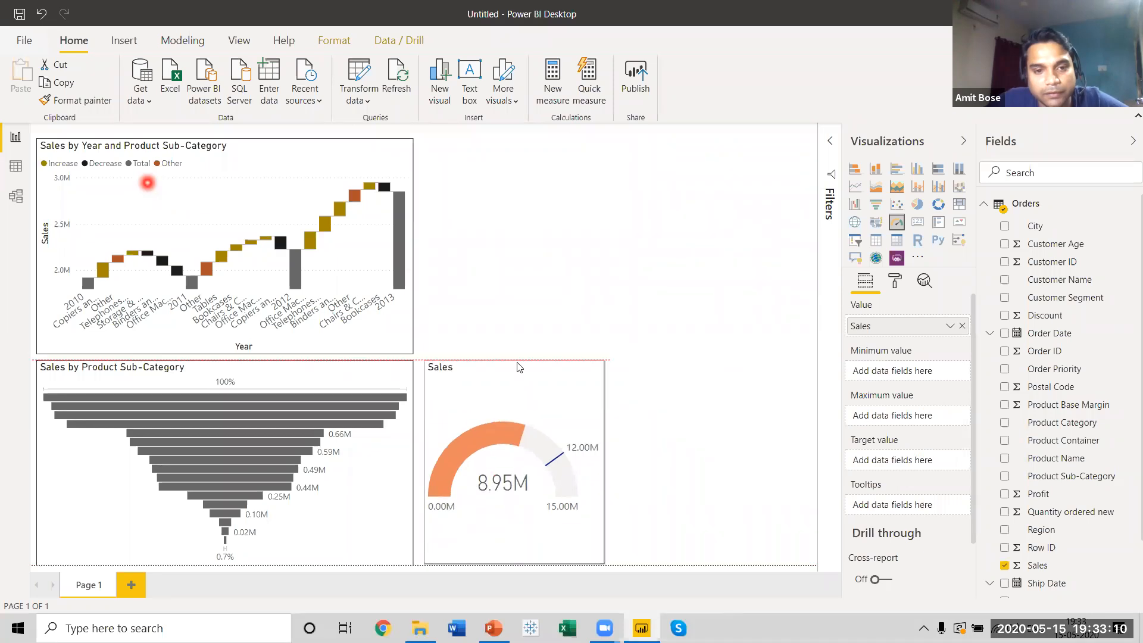
pyautogui.click(695, 261)
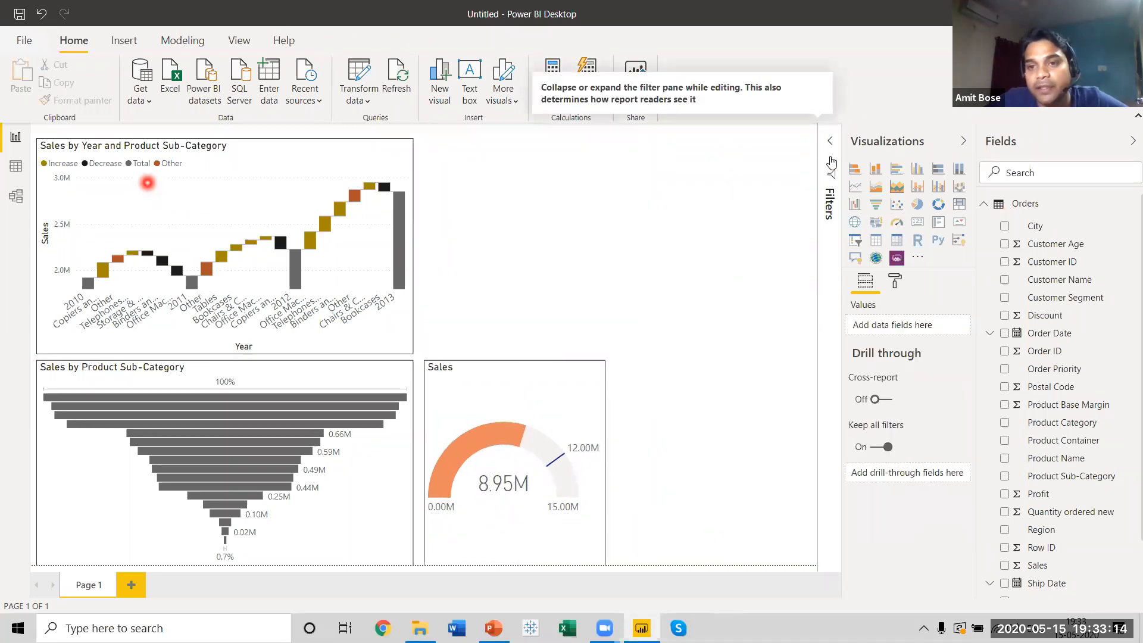
# Step: Add a treemap of Profit grouped by Product Sub-Category above the gauge, and widen it to align with the gauge's left edge
pyautogui.click(961, 206)
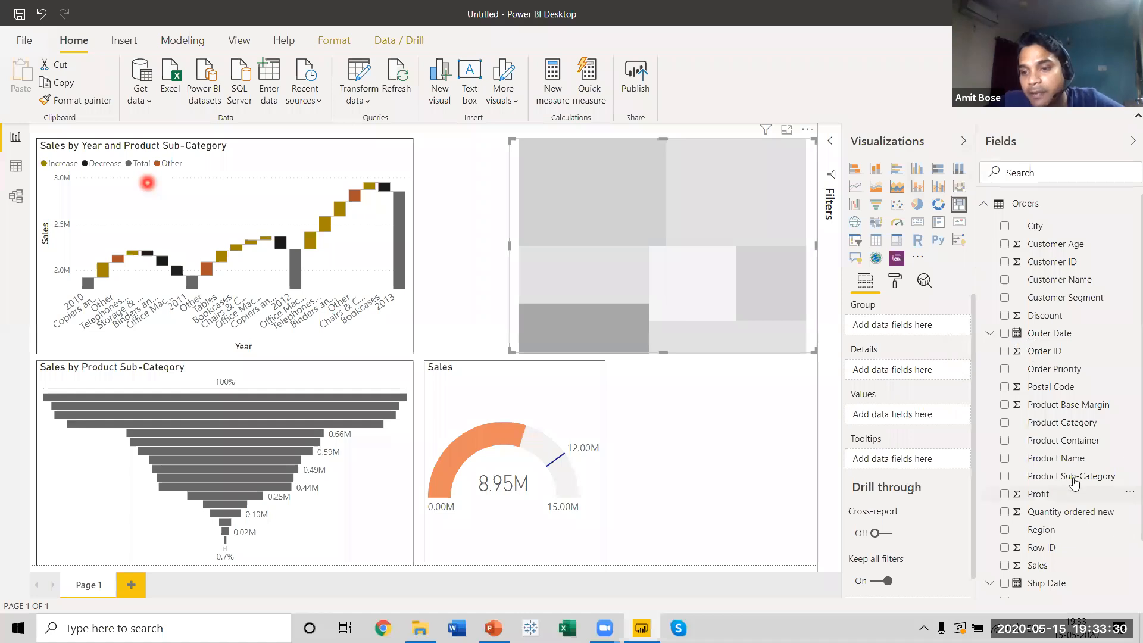
pyautogui.moveTo(933, 353); pyautogui.dragTo(920, 327)
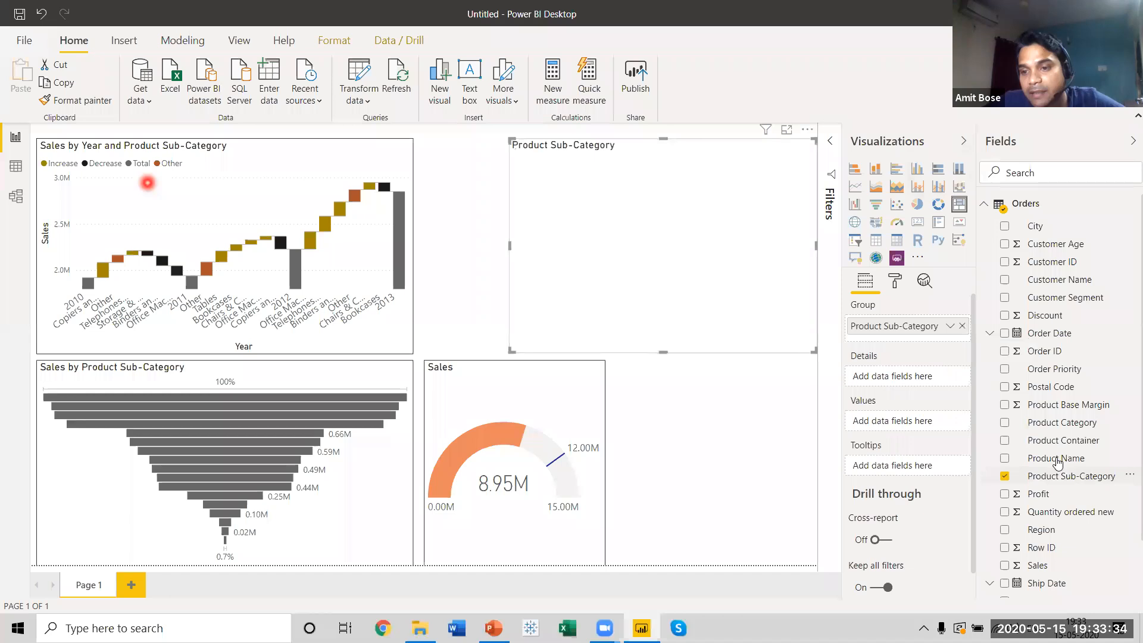
pyautogui.moveTo(1049, 496); pyautogui.dragTo(910, 424)
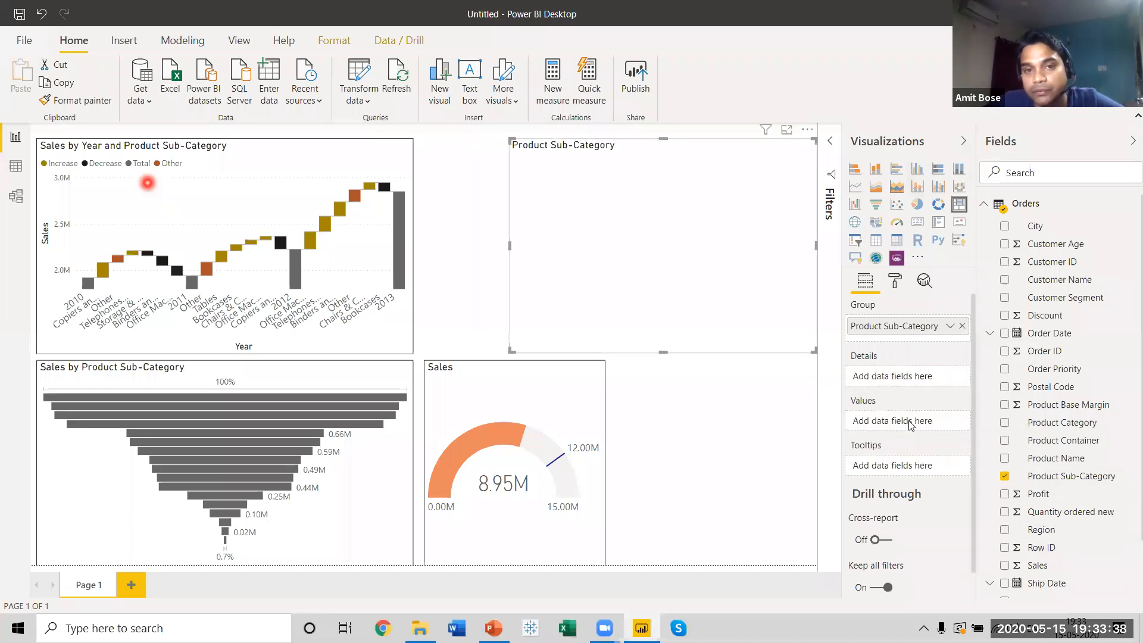
pyautogui.moveTo(511, 245); pyautogui.dragTo(426, 246)
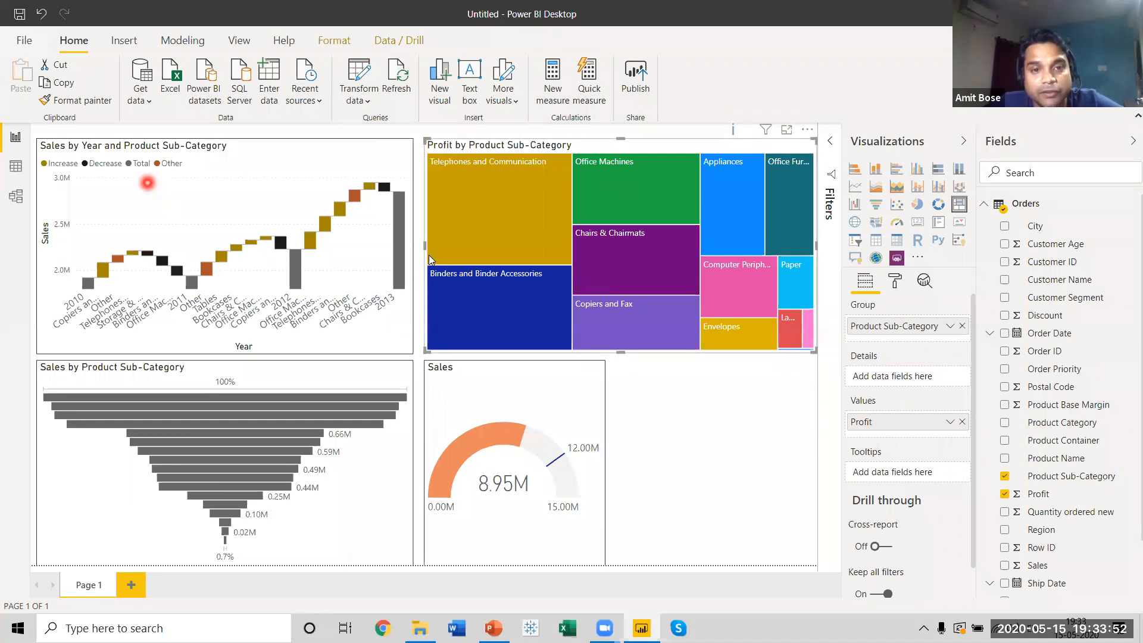
# Step: Show the treemap in focus mode and inspect the profit of its largest and smallest sub-category tiles
pyautogui.moveTo(432, 266)
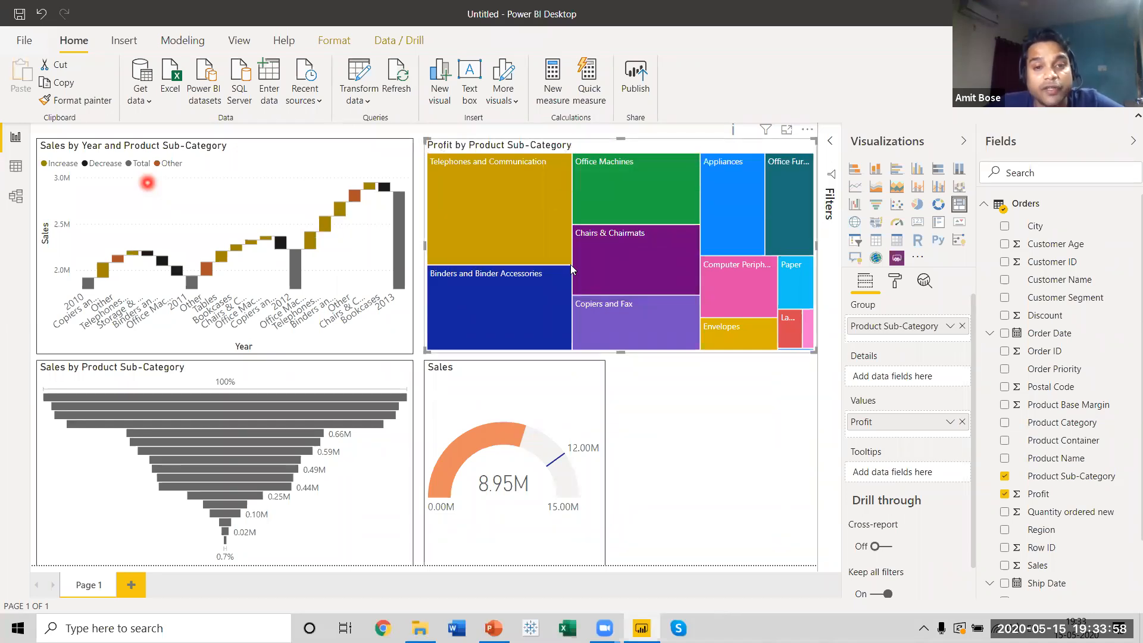
pyautogui.moveTo(572, 162)
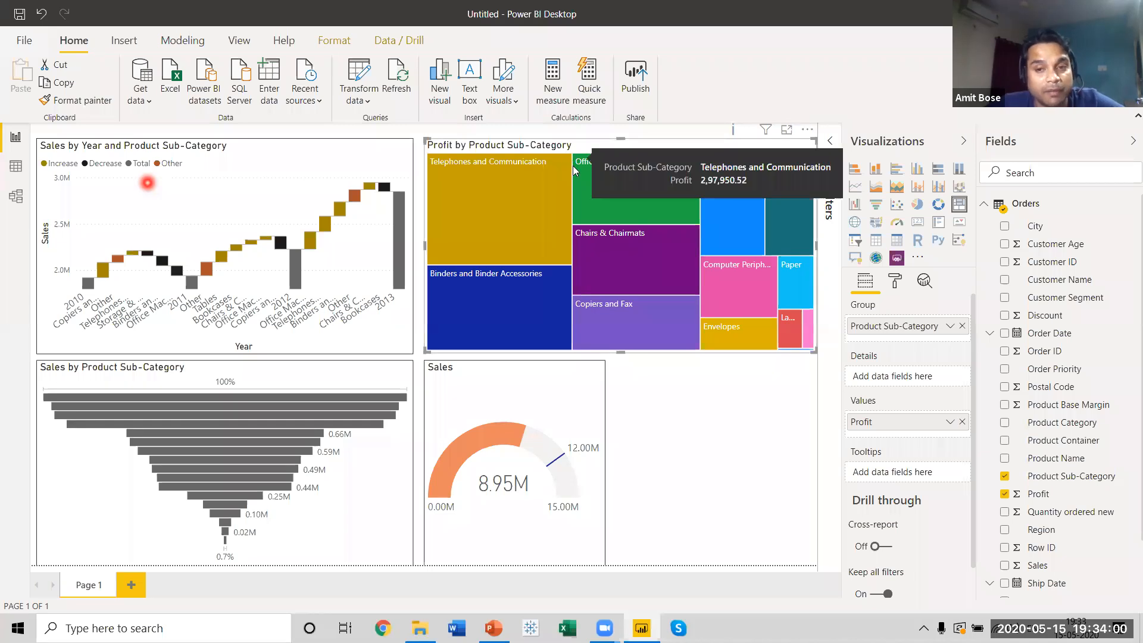
pyautogui.moveTo(808, 337)
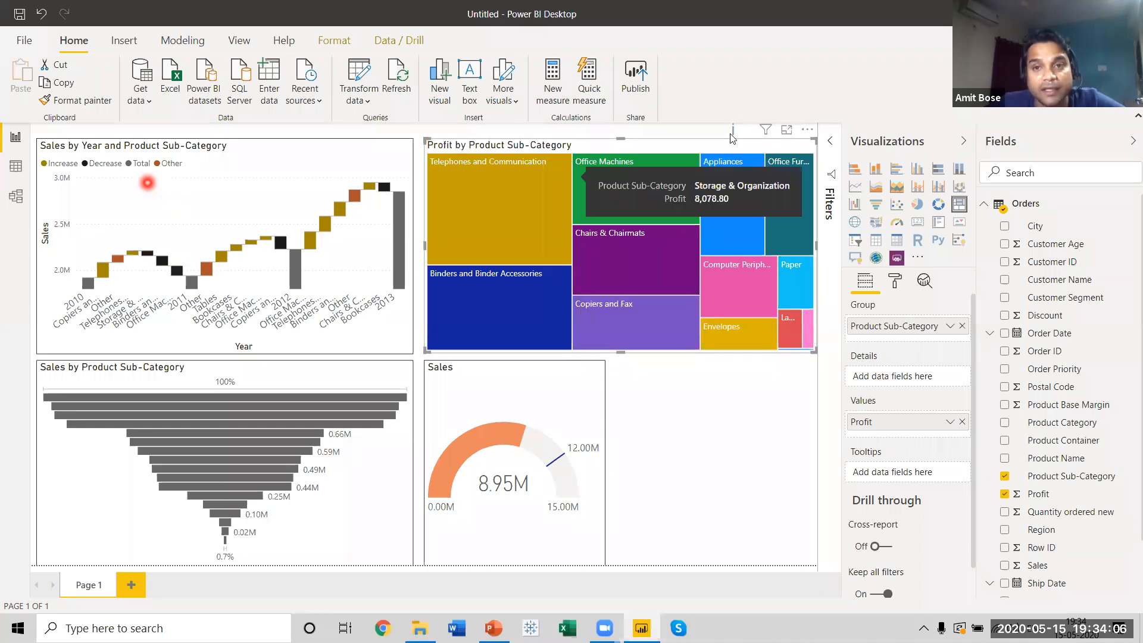
pyautogui.click(786, 130)
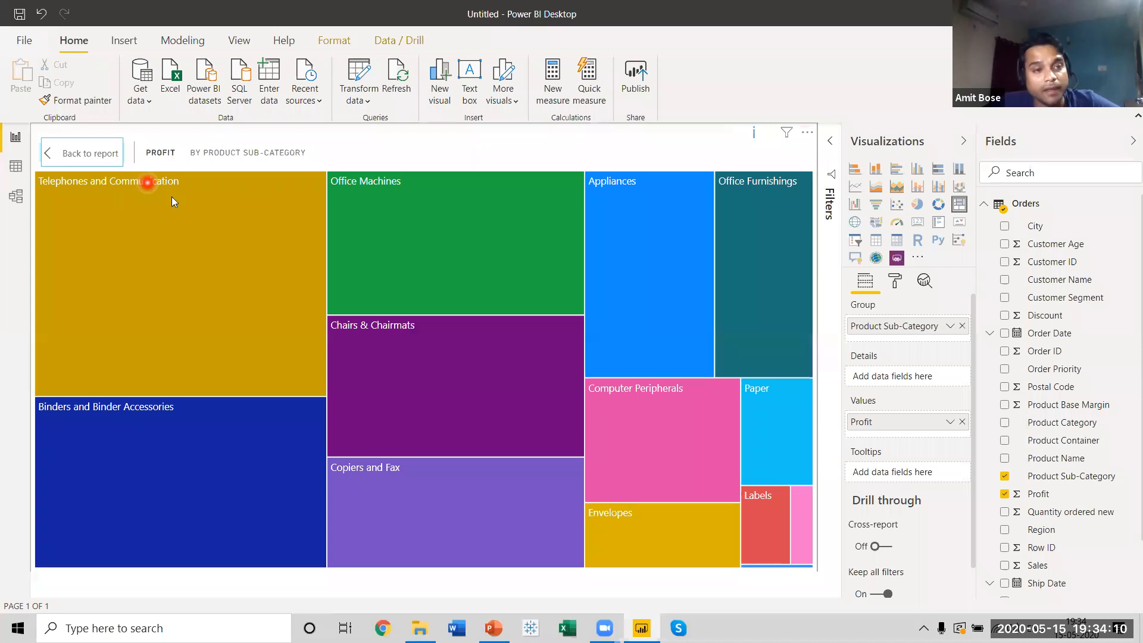
pyautogui.moveTo(802, 534)
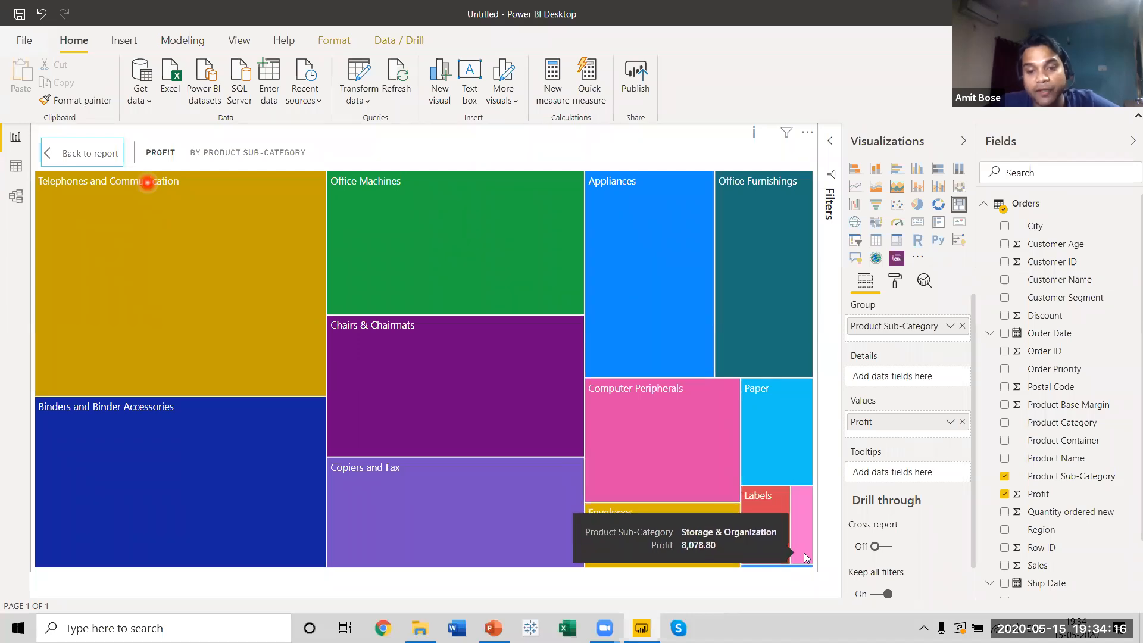
pyautogui.moveTo(165, 223)
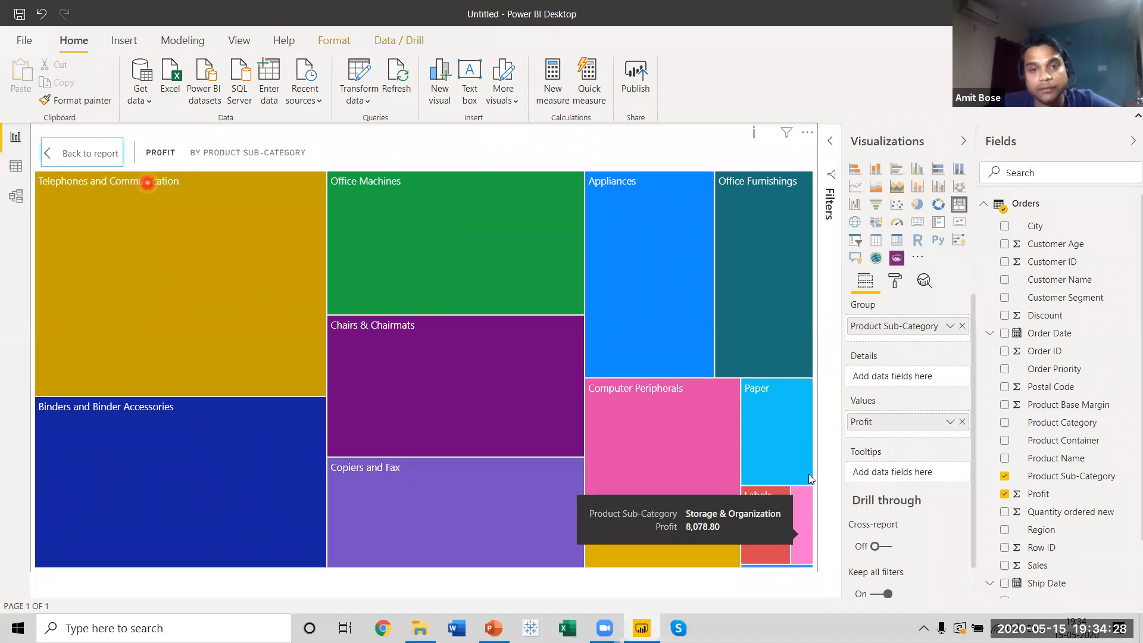
pyautogui.moveTo(40, 182)
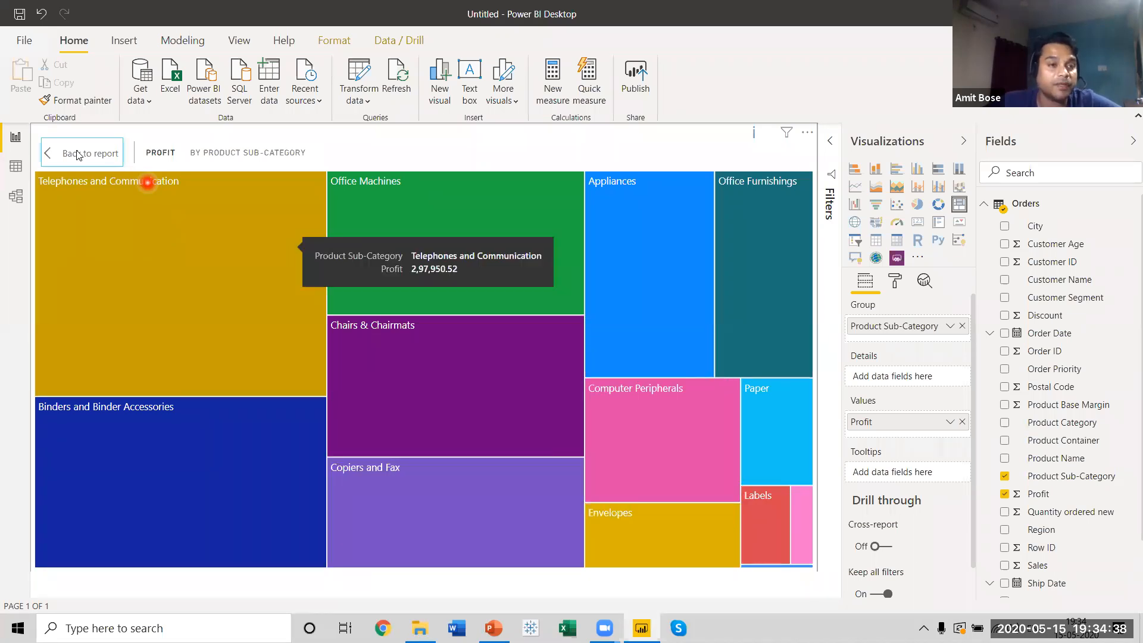
pyautogui.moveTo(323, 377)
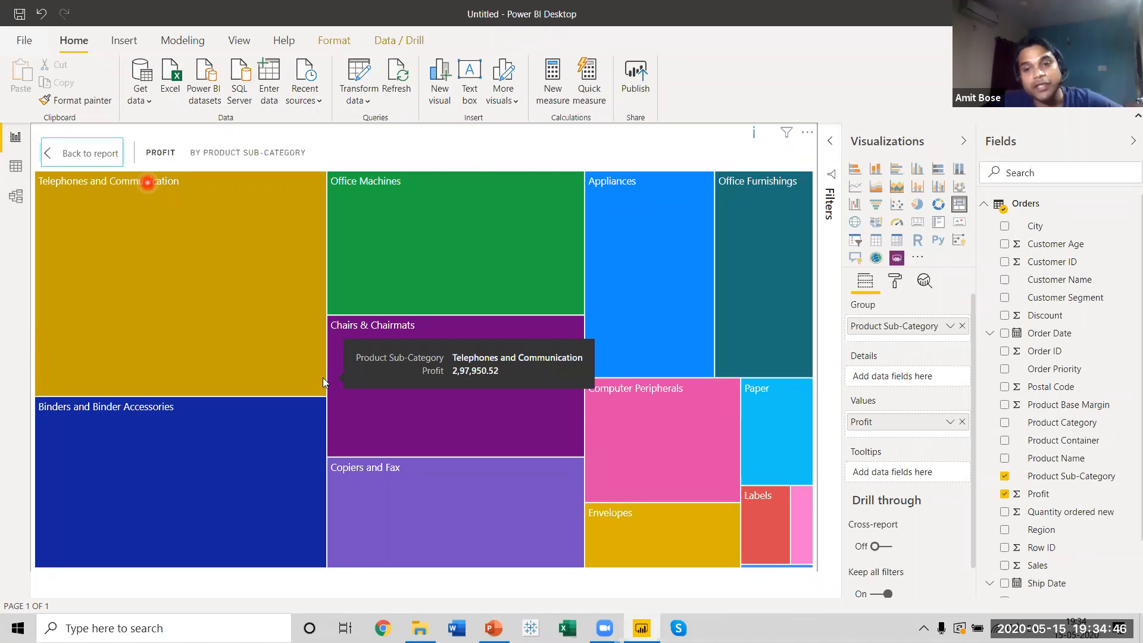
# Step: Examine the treemap's data color settings for the individual product sub-categories
pyautogui.click(896, 284)
pyautogui.click(849, 364)
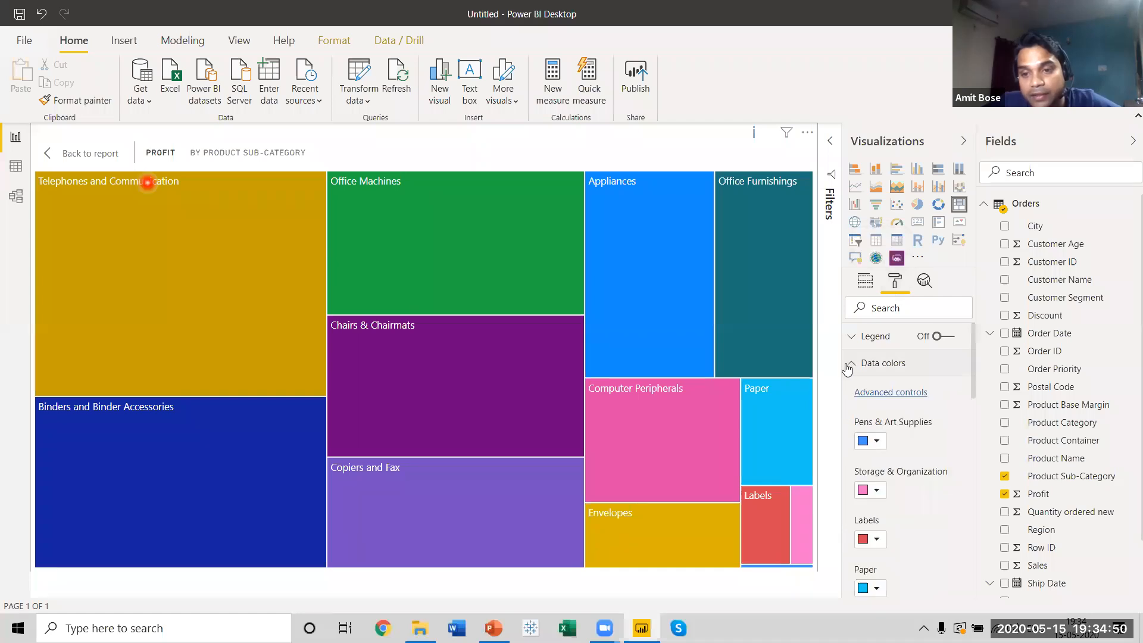
pyautogui.scroll(-5, 893, 456)
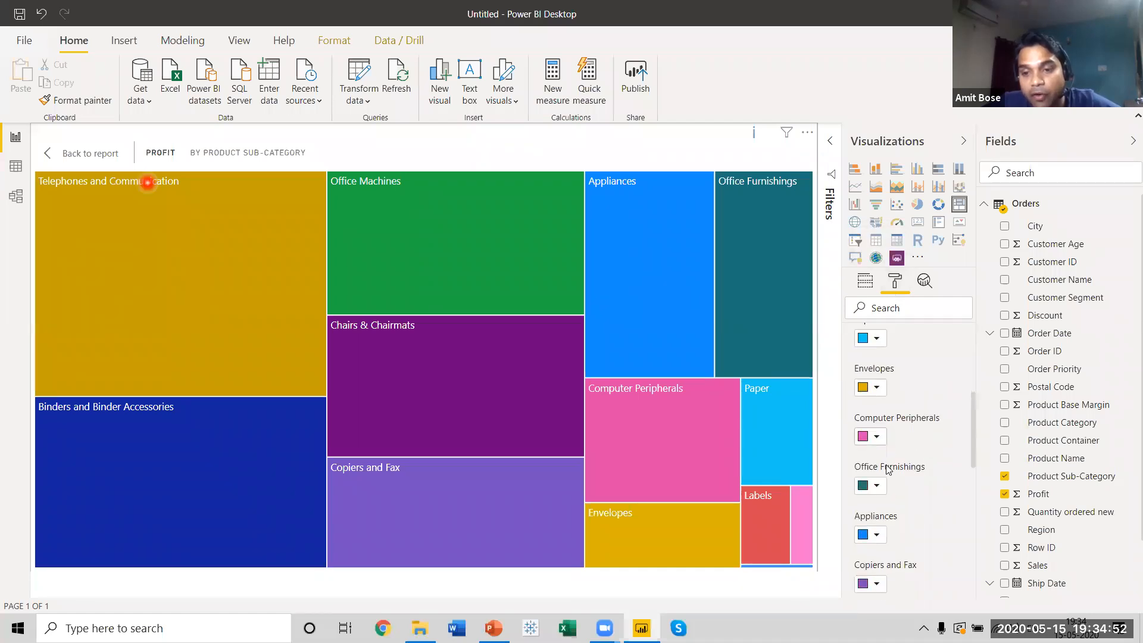
pyautogui.scroll(-3, 888, 469)
pyautogui.scroll(8, 887, 469)
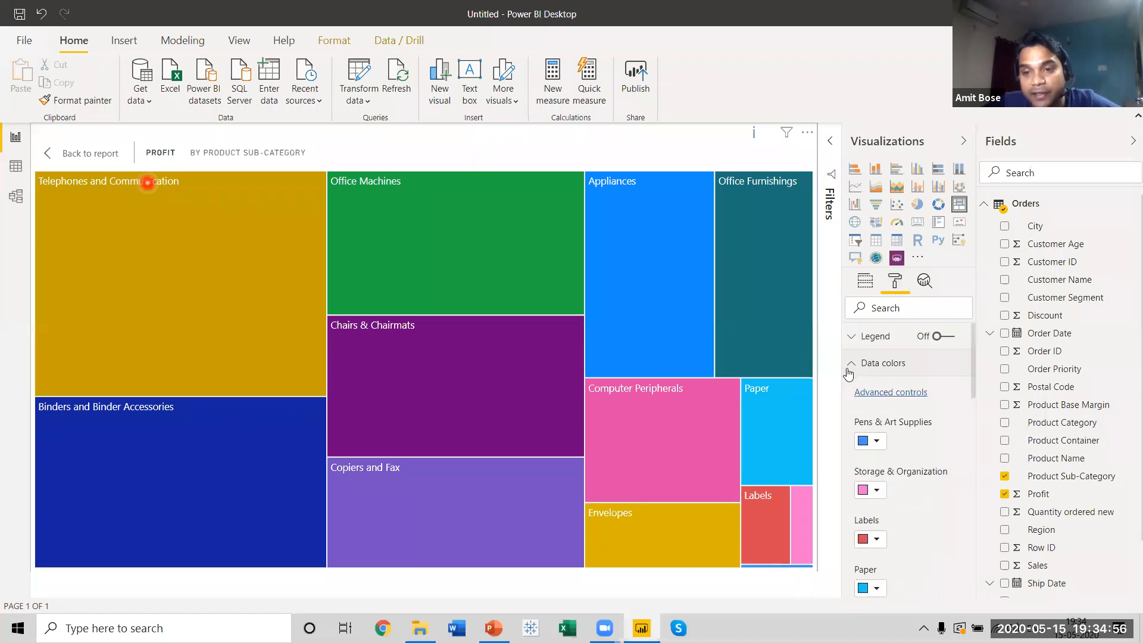
pyautogui.click(853, 366)
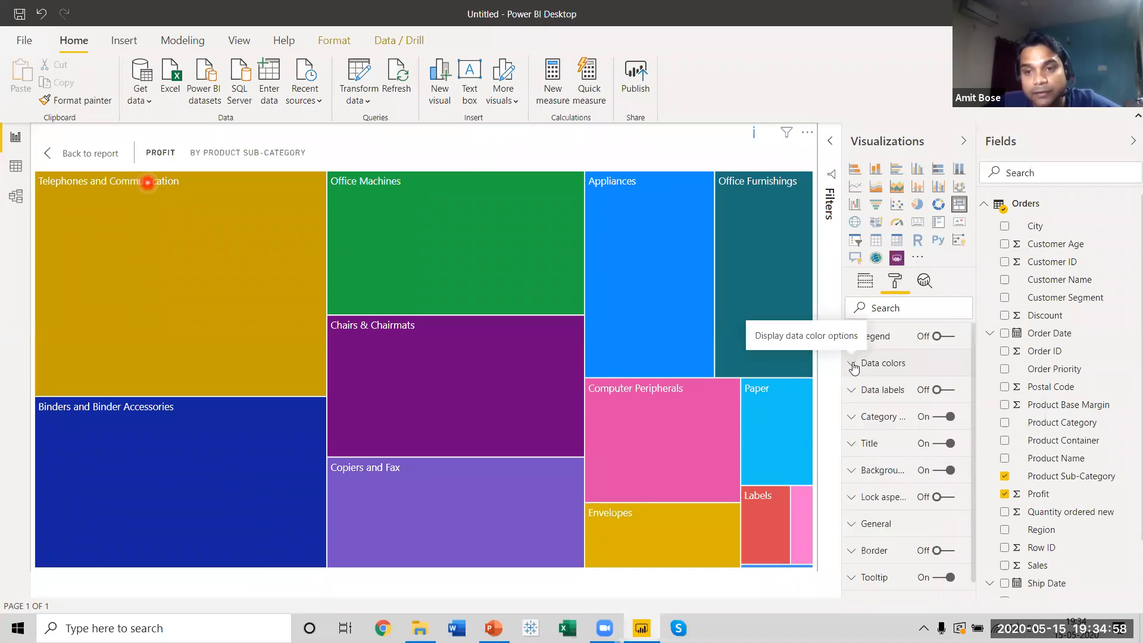
# Step: Turn on the treemap's legend, compare it with the sub-category tiles, and turn the legend off again
pyautogui.click(949, 337)
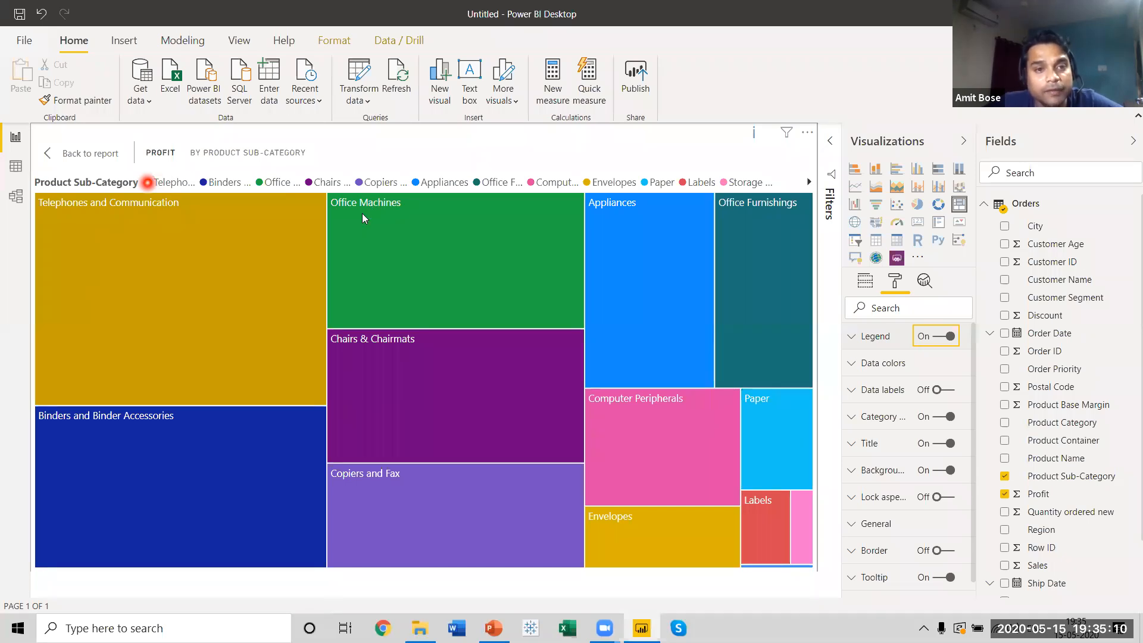
pyautogui.moveTo(364, 218)
pyautogui.moveTo(70, 209)
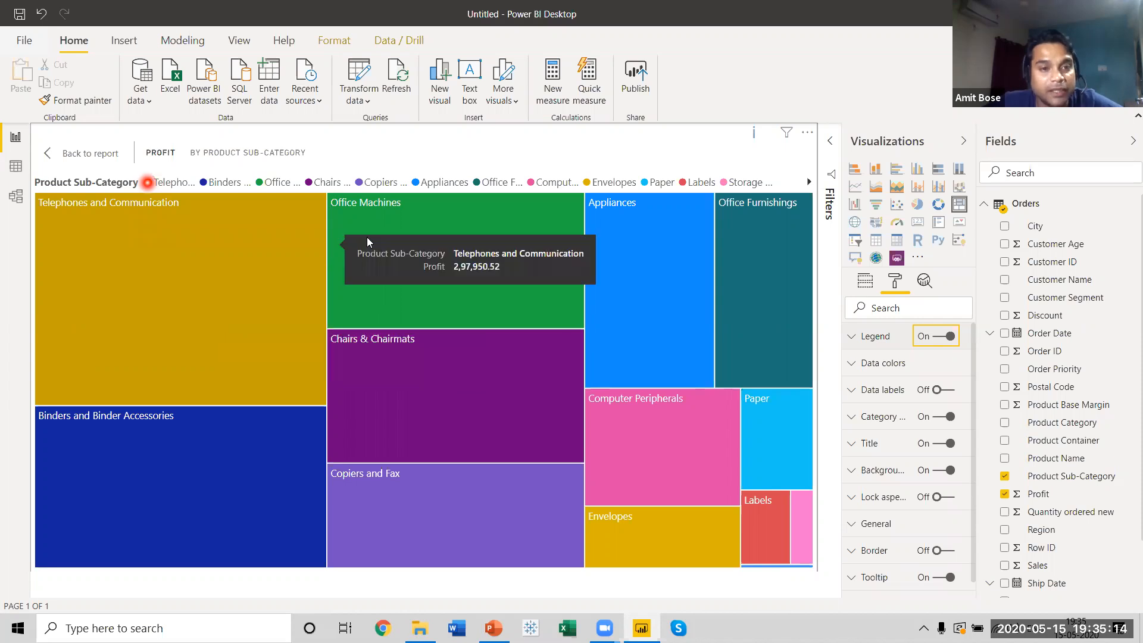
pyautogui.moveTo(613, 225)
pyautogui.moveTo(751, 220)
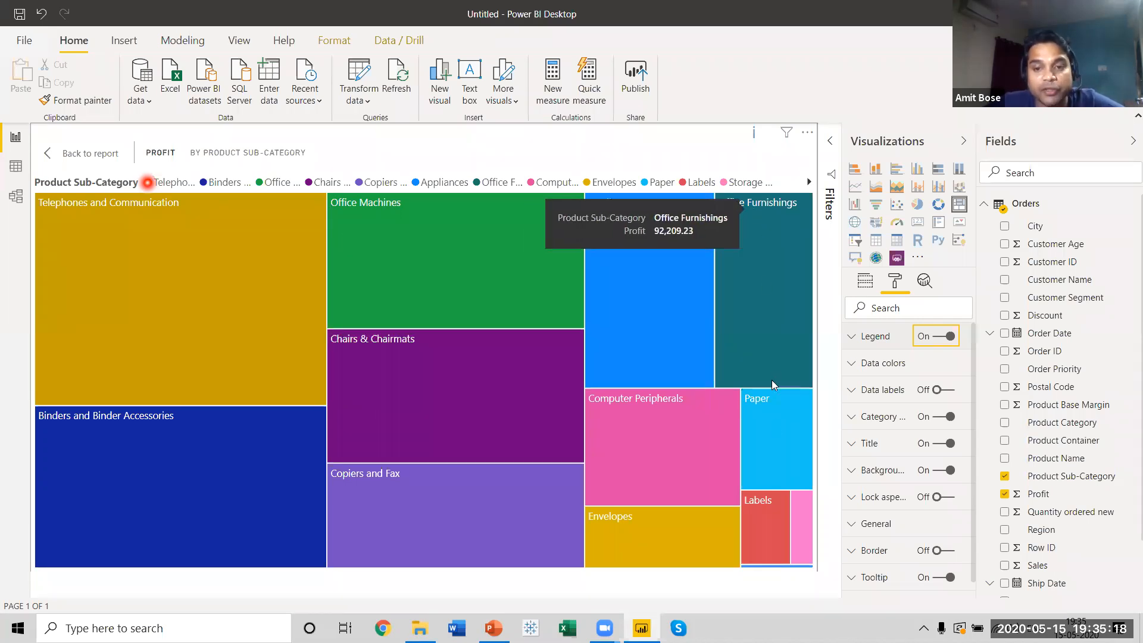
pyautogui.moveTo(736, 456)
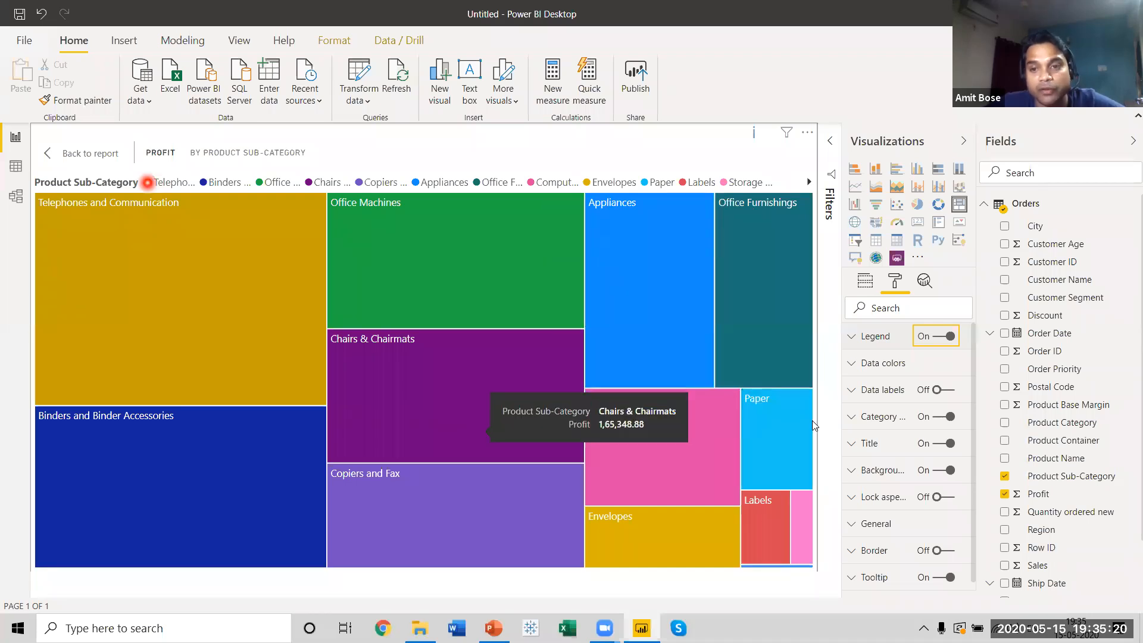
pyautogui.click(936, 337)
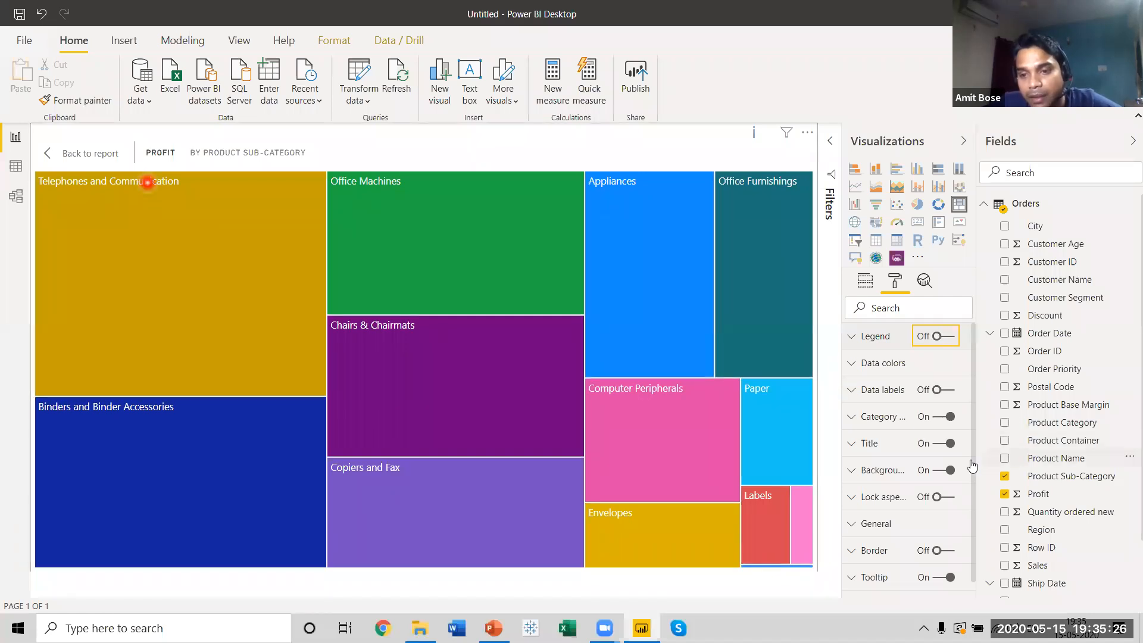
# Step: Turn on the treemap's border and review its category label settings
pyautogui.scroll(-1, 937, 487)
pyautogui.click(946, 532)
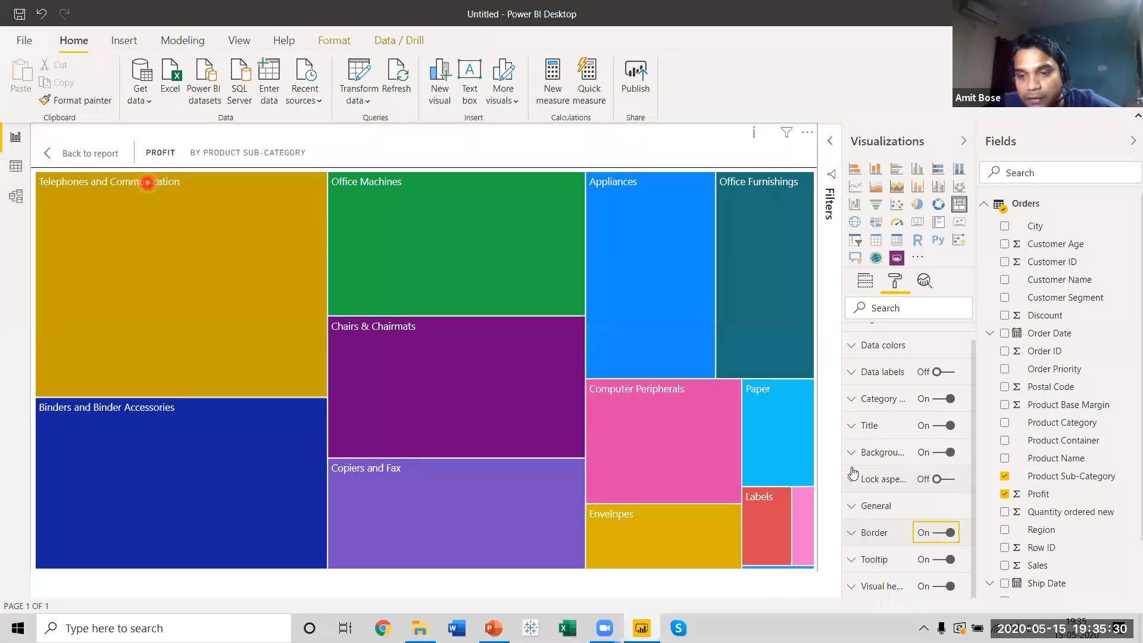
pyautogui.click(853, 400)
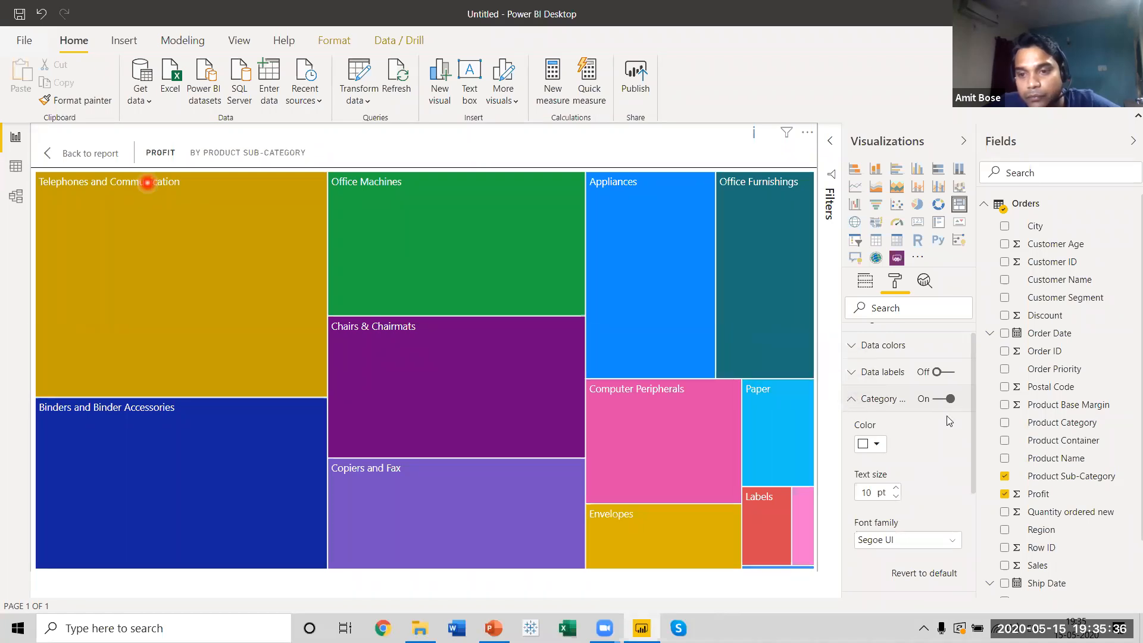
pyautogui.click(853, 398)
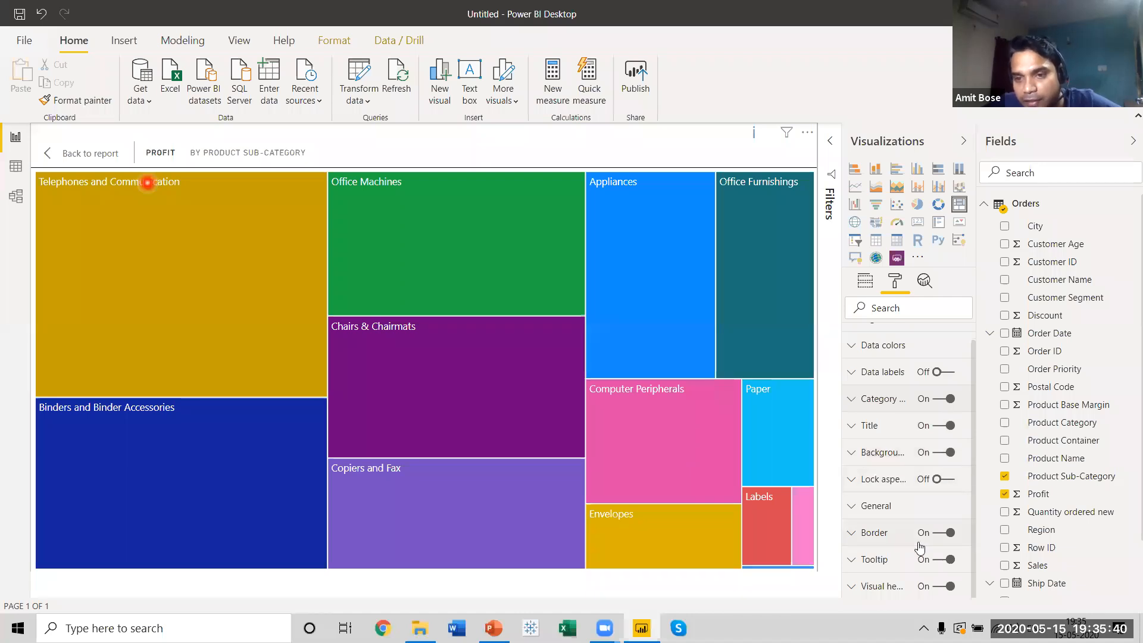
pyautogui.scroll(1, 920, 546)
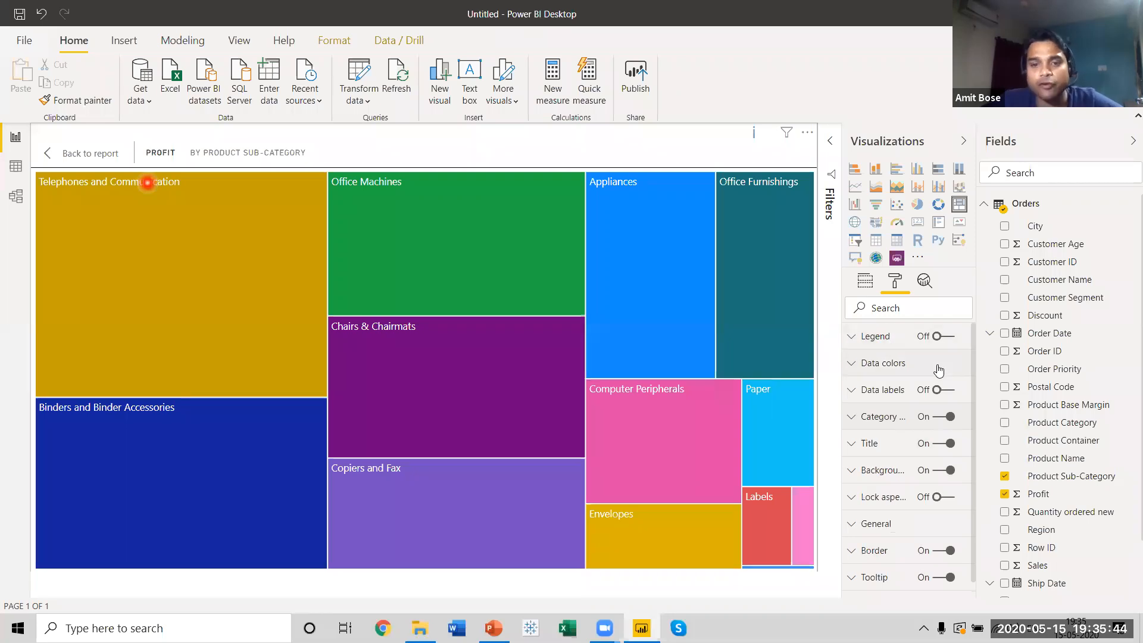
# Step: Add Sales to the treemap's tooltips and check the tooltip on the Office Machines tile
pyautogui.click(865, 284)
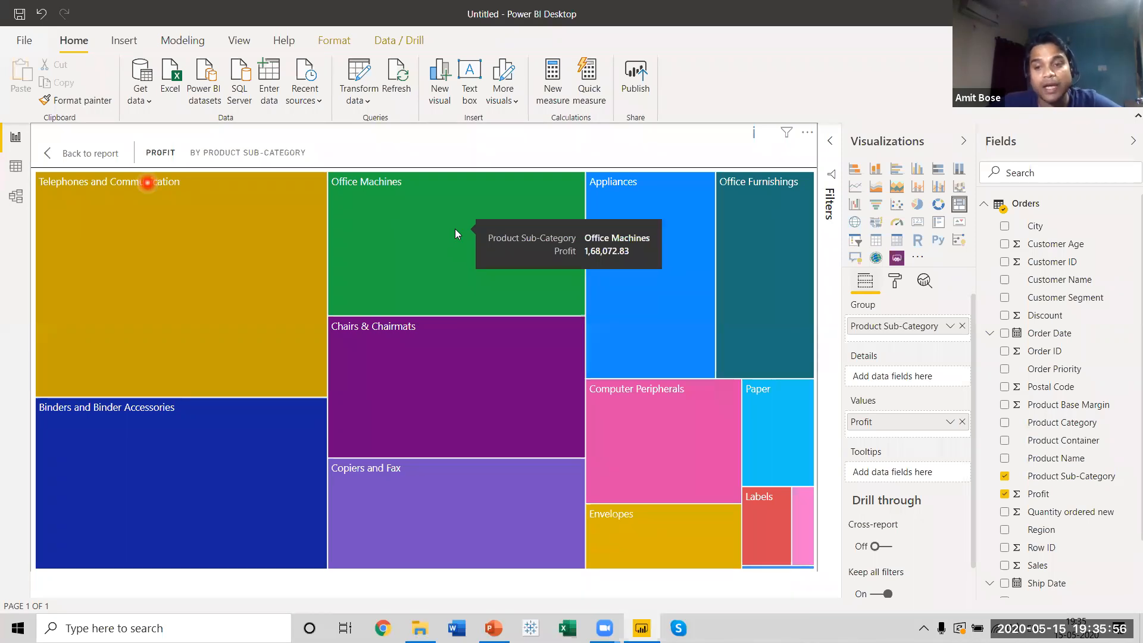
pyautogui.moveTo(1039, 564); pyautogui.dragTo(891, 472)
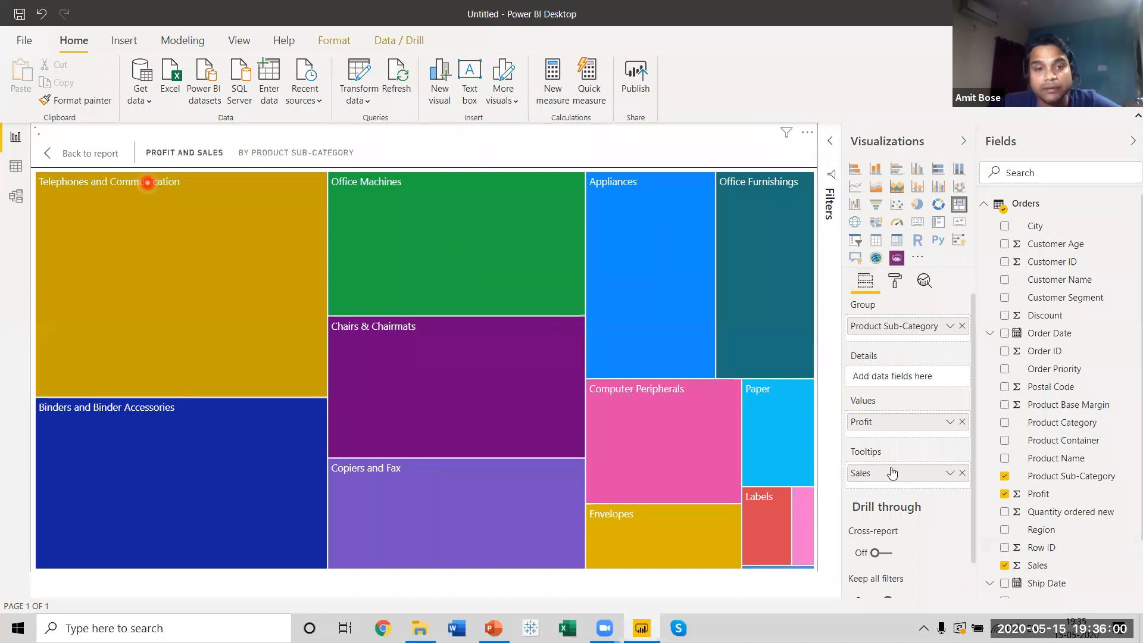
pyautogui.moveTo(475, 224)
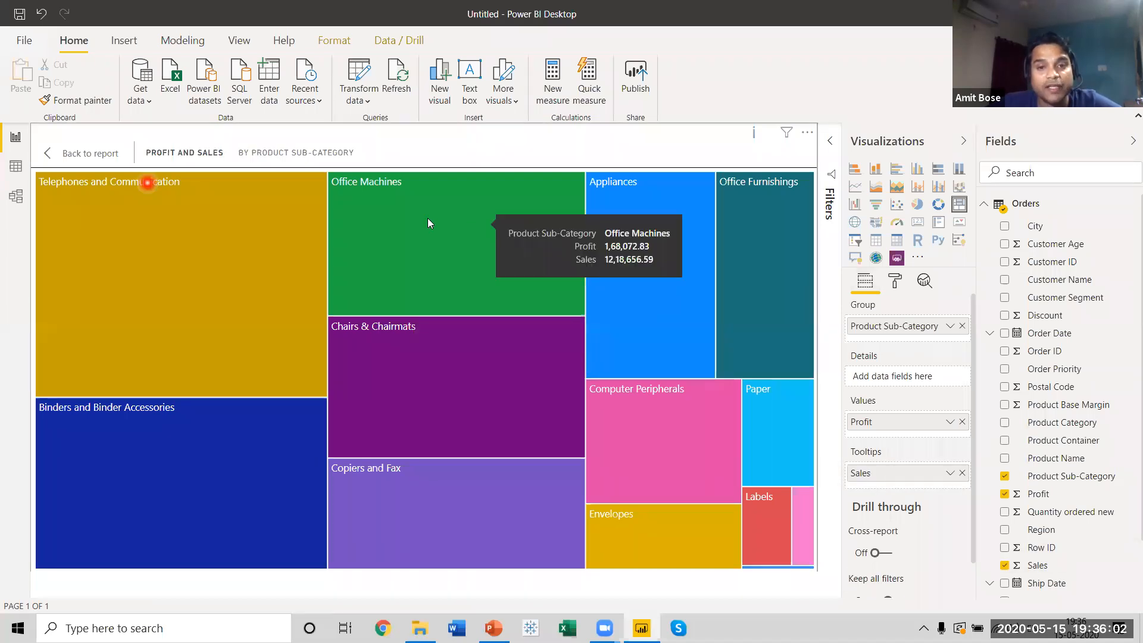
pyautogui.moveTo(248, 215)
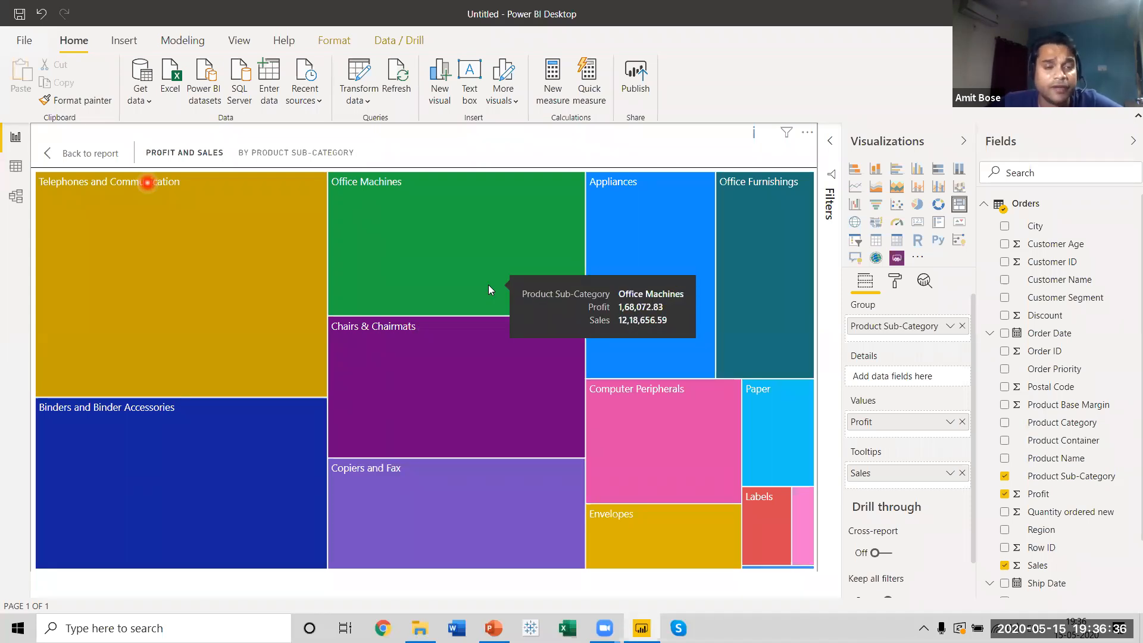
# Step: Leave focus mode, narrow the treemap slightly from its right edge, and inspect its tile tooltips on the report page
pyautogui.click(46, 154)
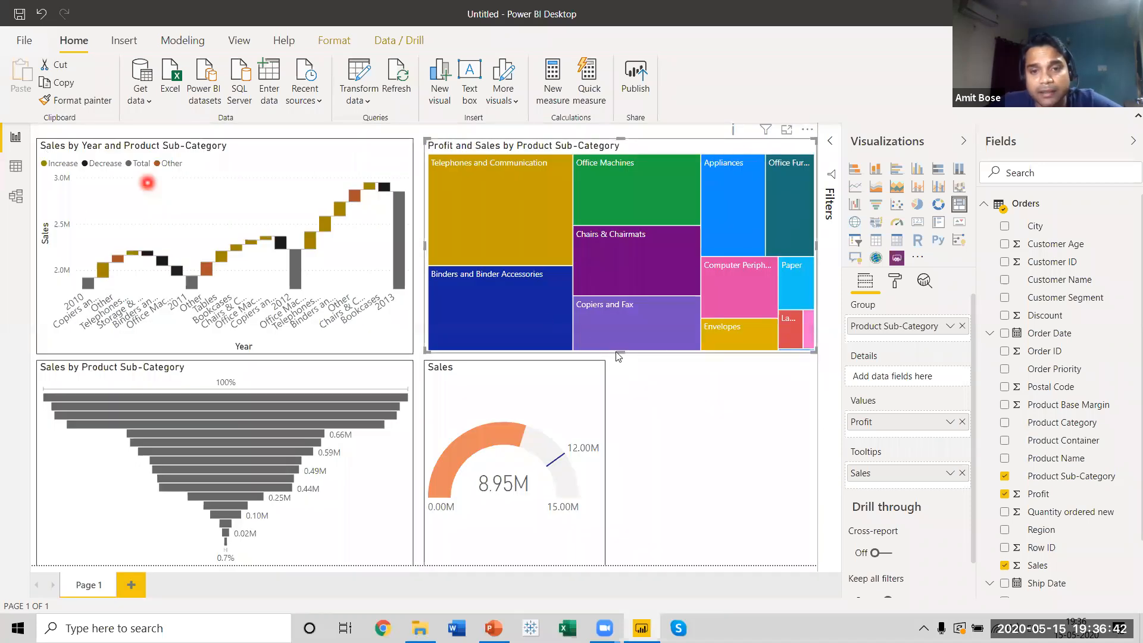
pyautogui.moveTo(802, 247); pyautogui.dragTo(812, 247)
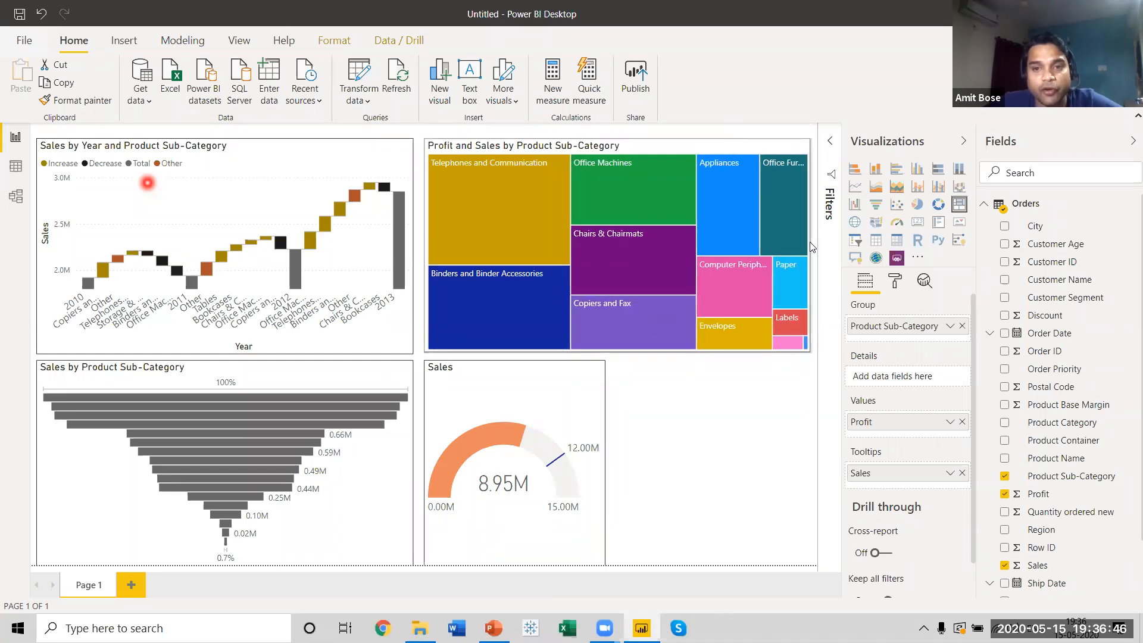
pyautogui.moveTo(737, 225)
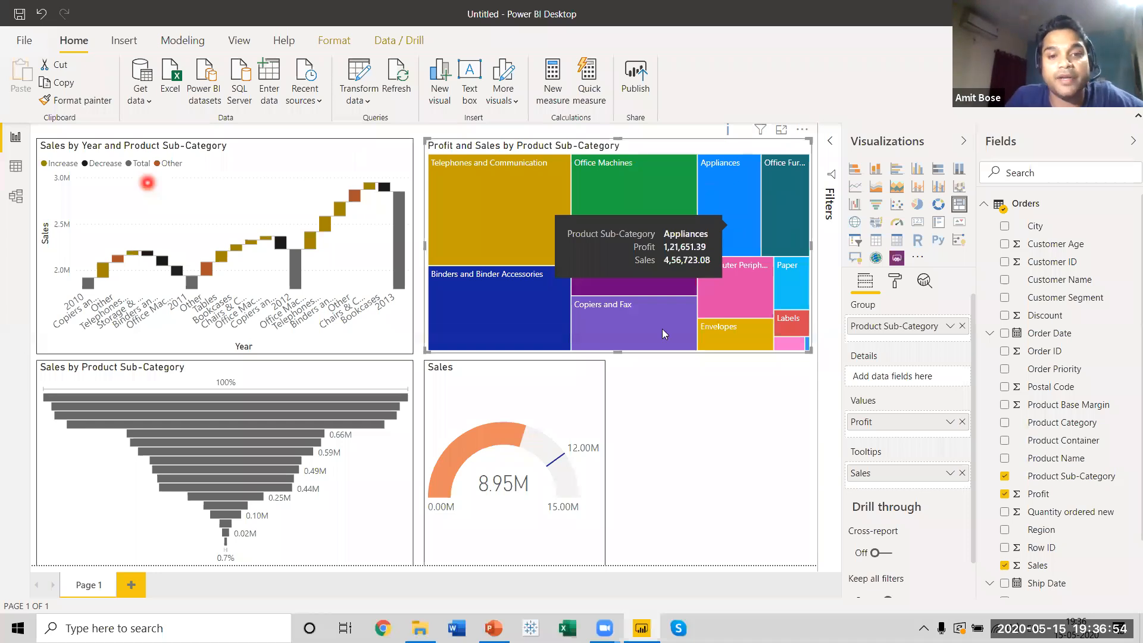
pyautogui.moveTo(494, 307)
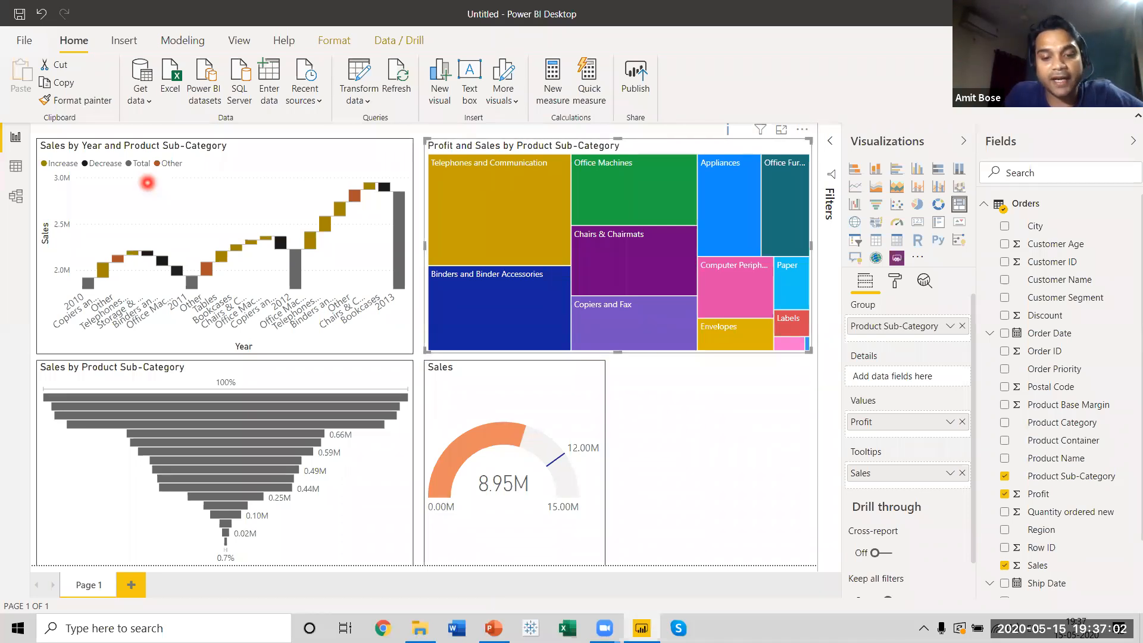
# Step: Switch to PowerPoint to review the Topics slide of the training deck, and return to the Power BI report
pyautogui.hotkey('alt', 'Tab')
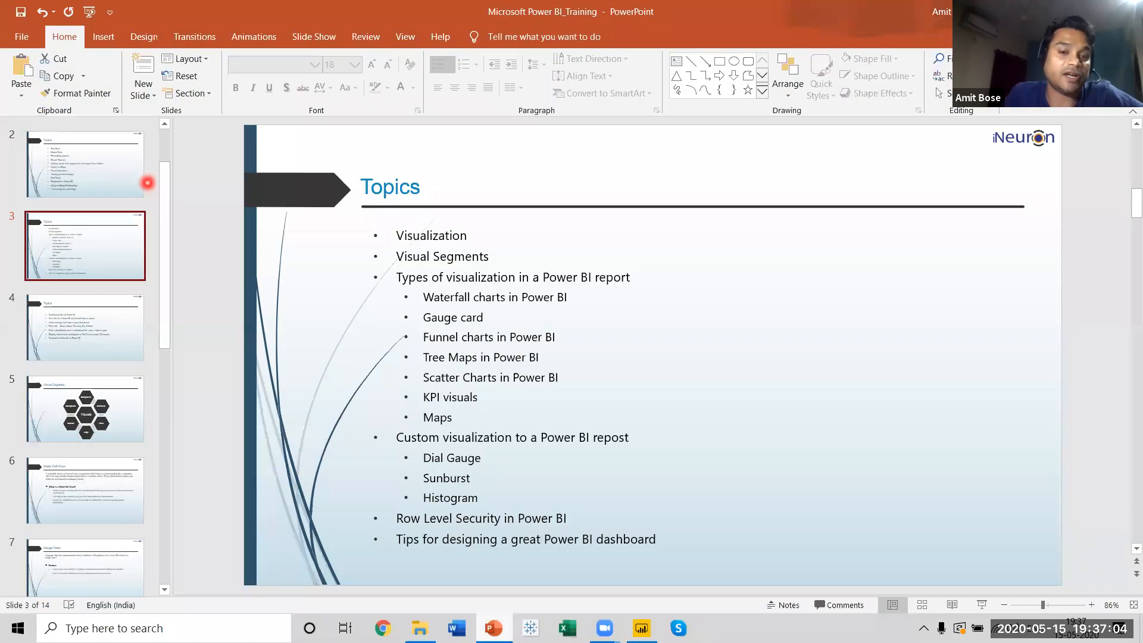
pyautogui.hotkey('alt', 'Tab')
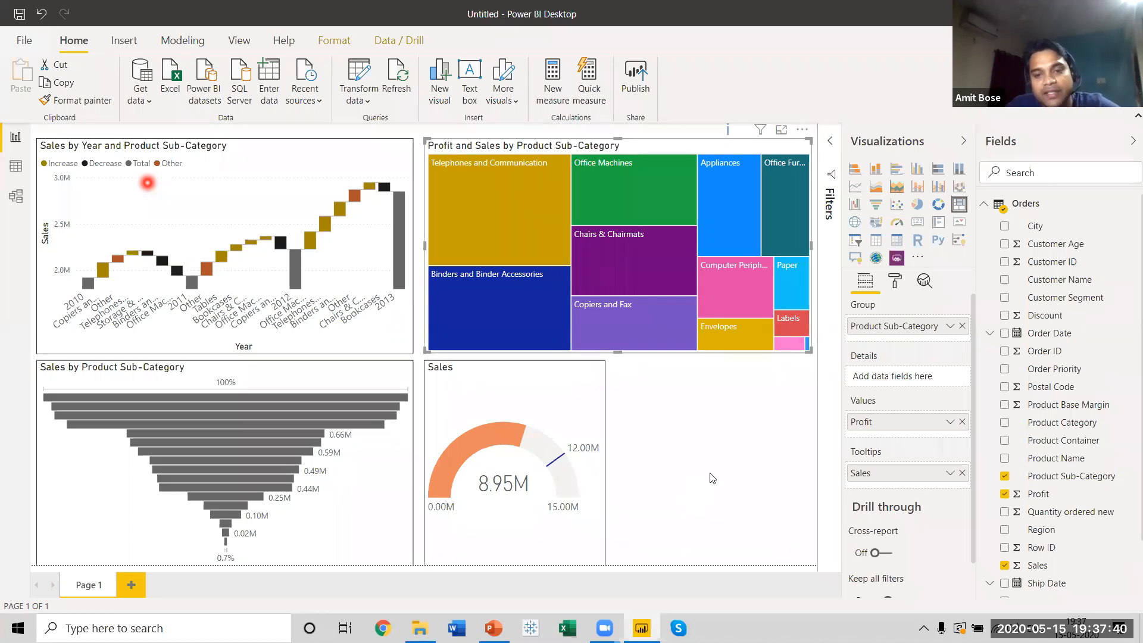
# Step: Rename the report page containing the four visuals as Dashboard_1
pyautogui.rightClick(100, 588)
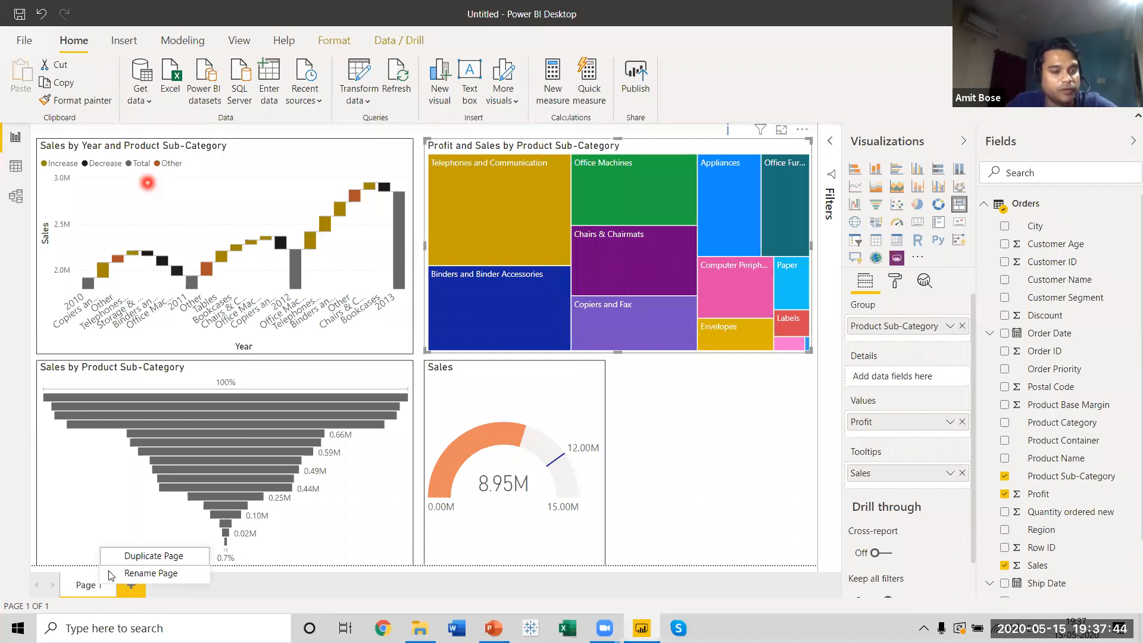
pyautogui.click(143, 577)
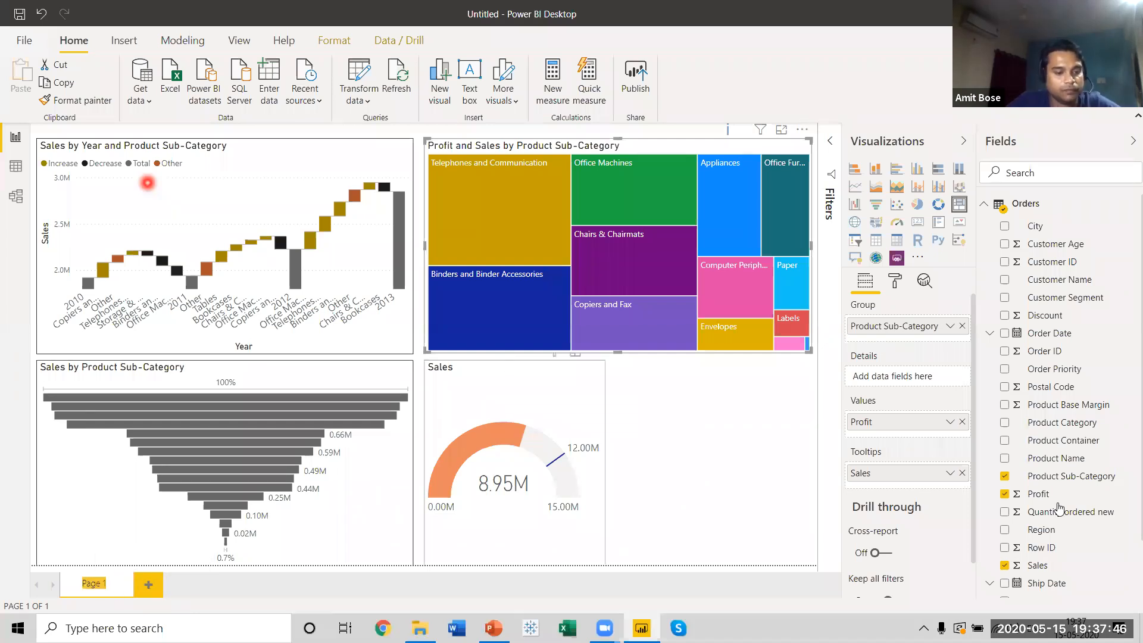
pyautogui.write('Da')
pyautogui.write('shboard')
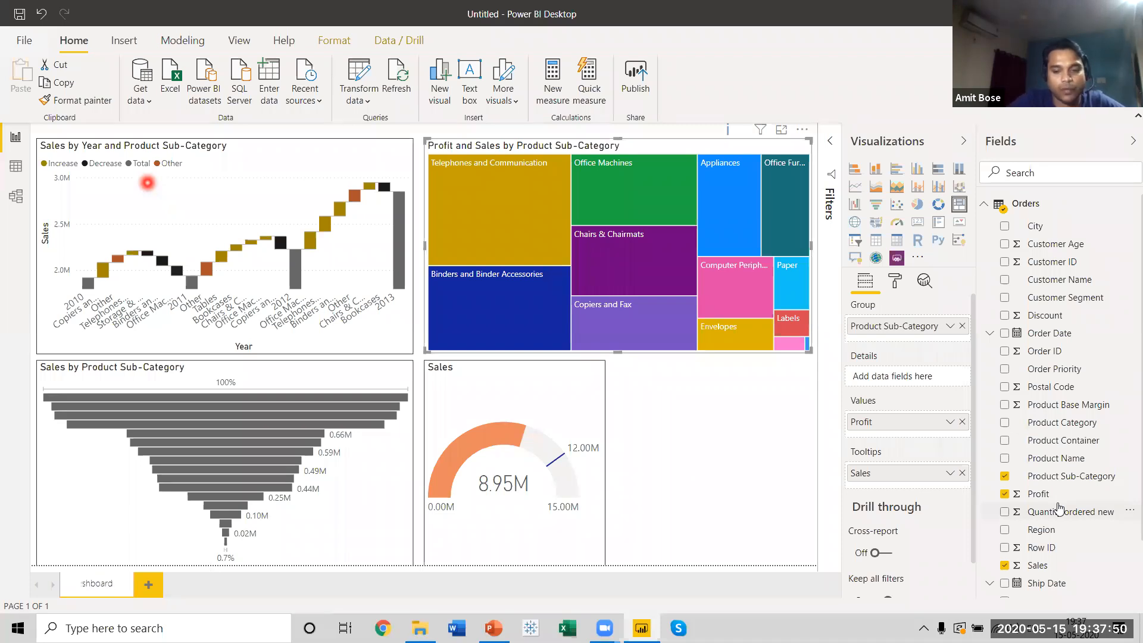
pyautogui.write('_1')
pyautogui.press('Return')
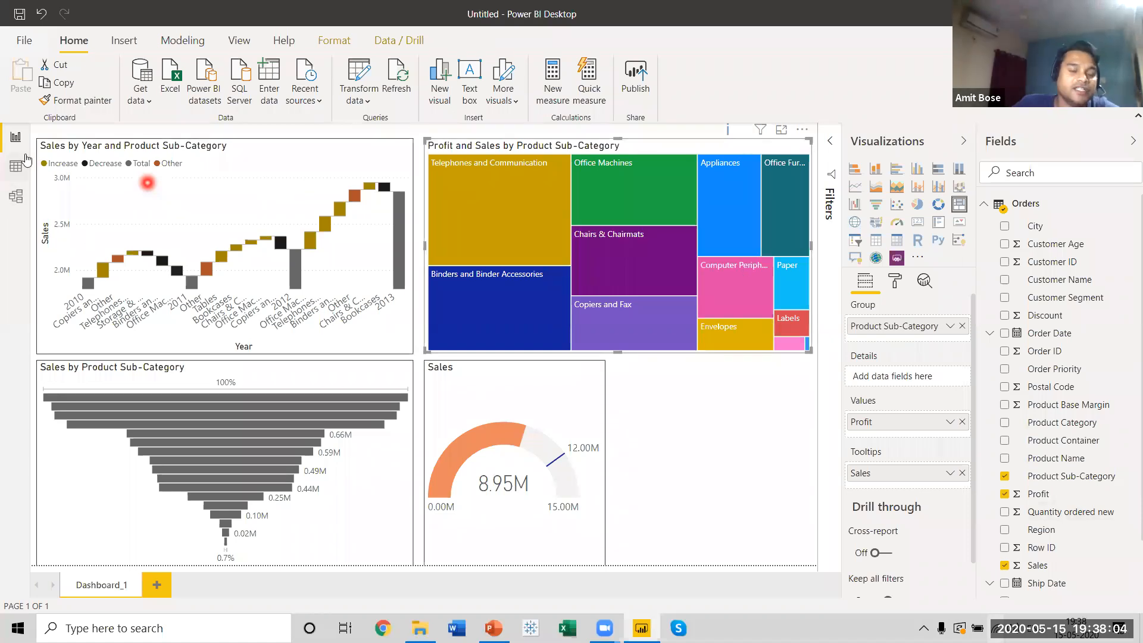
# Step: Add a new report page and rename it Dashboard_2
pyautogui.moveTo(440, 172)
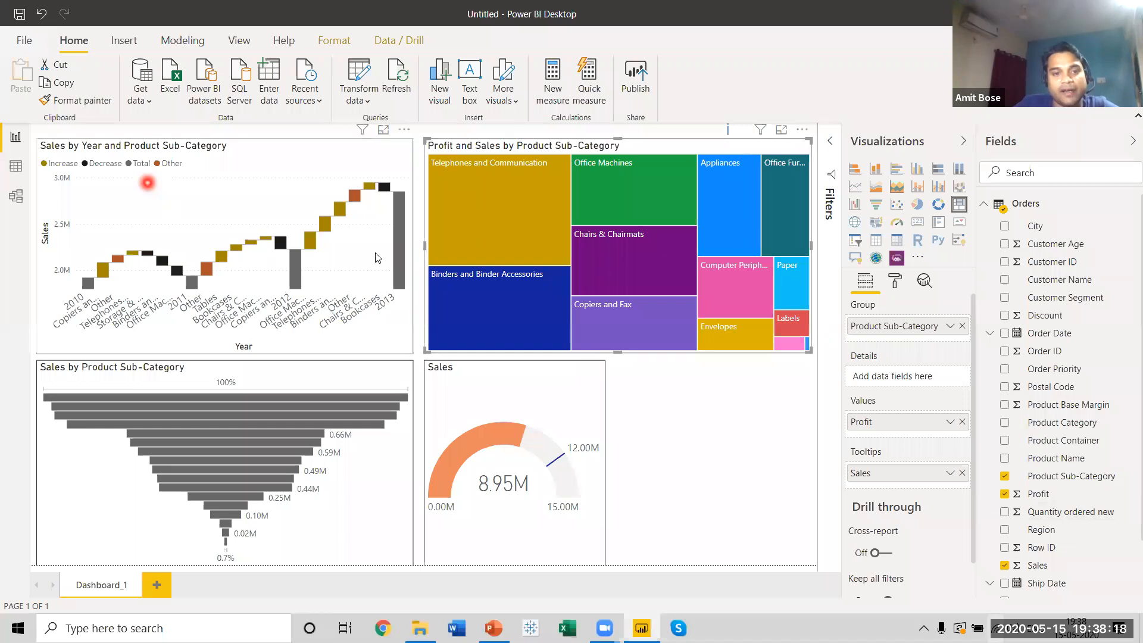
pyautogui.click(164, 588)
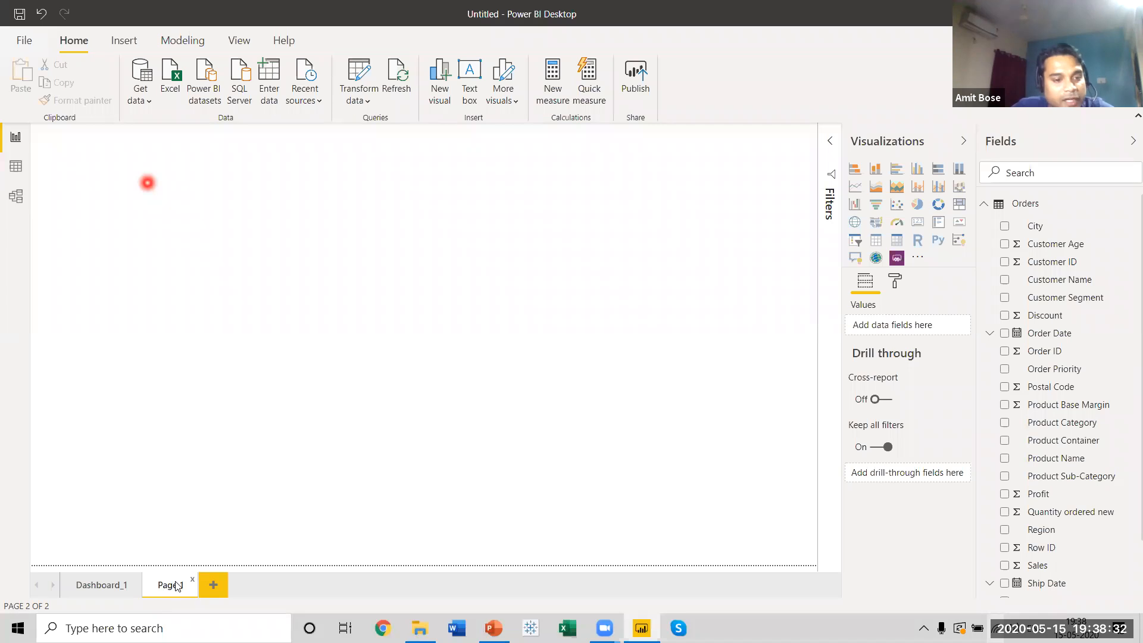
pyautogui.rightClick(176, 586)
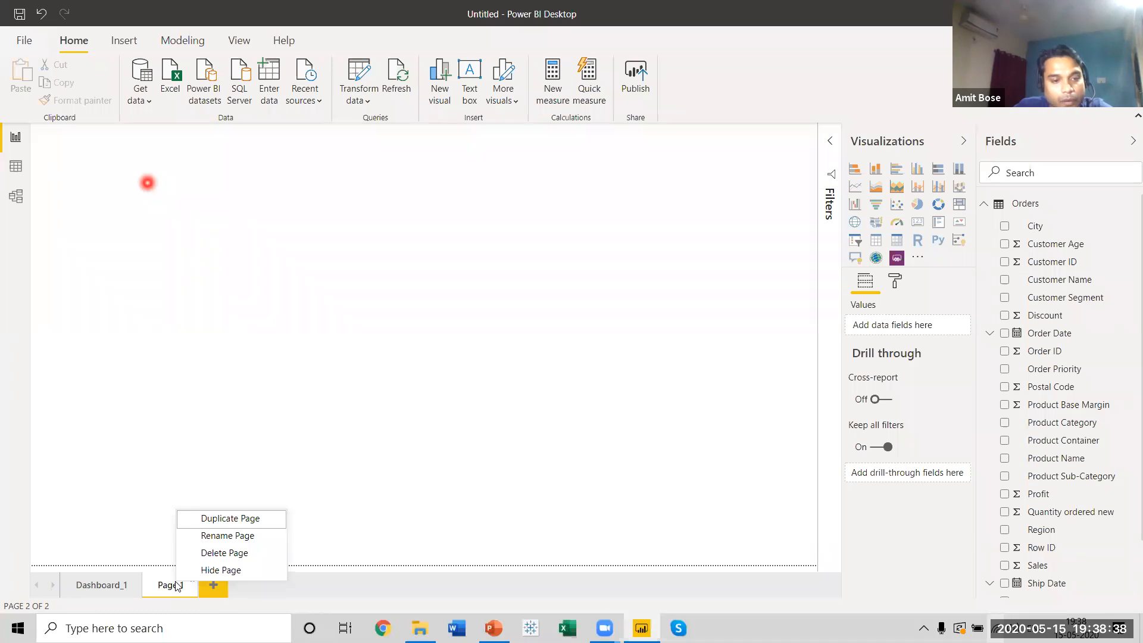
pyautogui.click(231, 537)
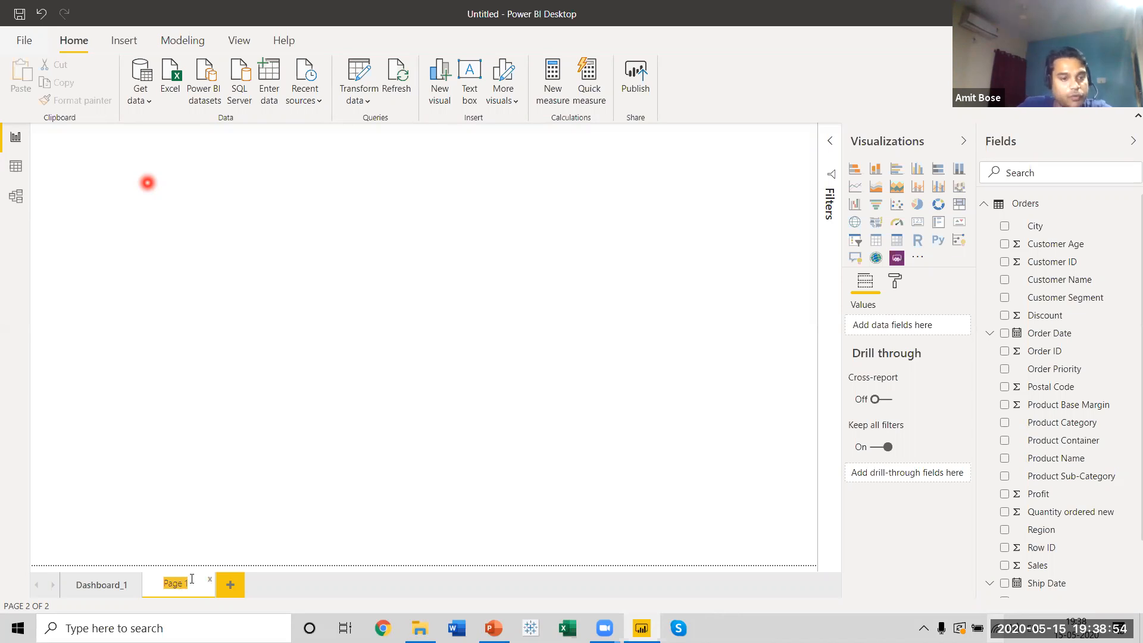
pyautogui.write('Dash')
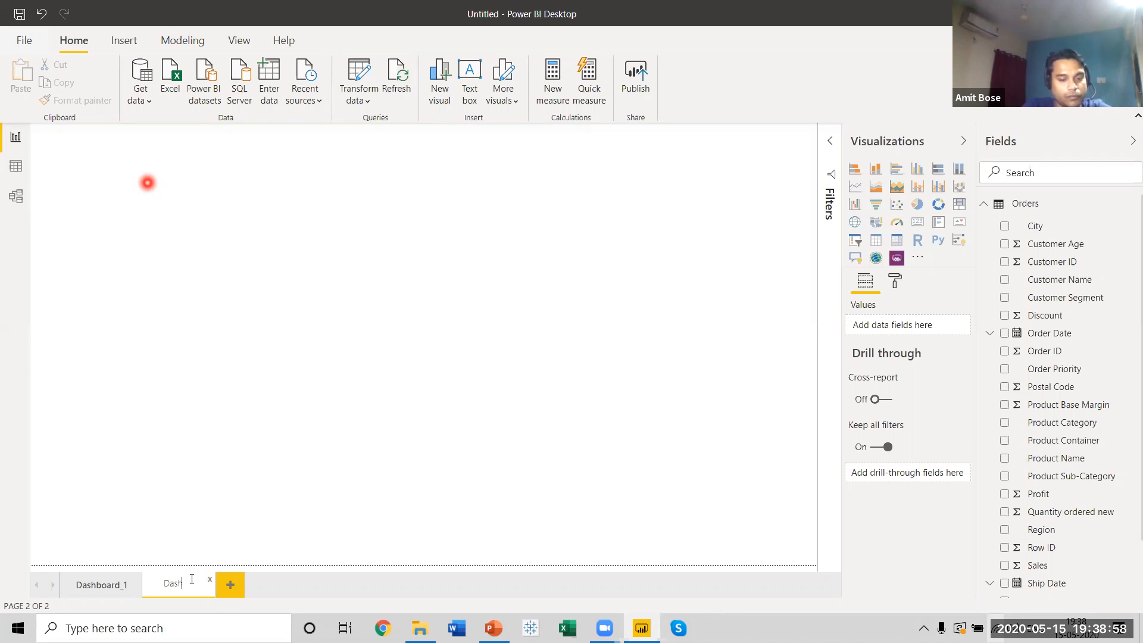
pyautogui.write('board')
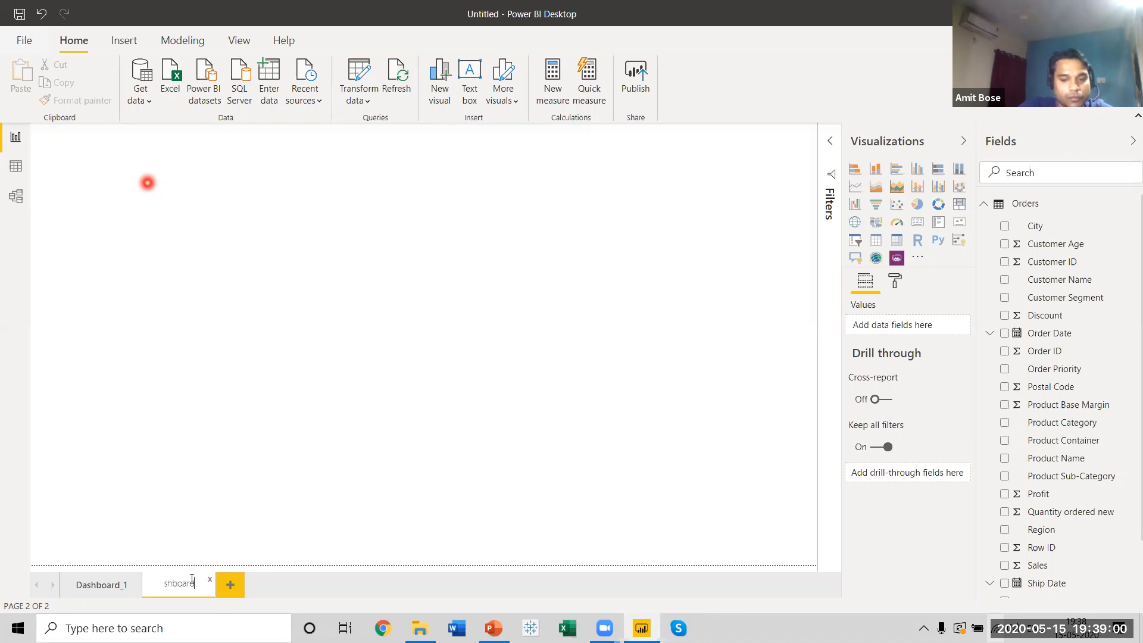
pyautogui.write('_2')
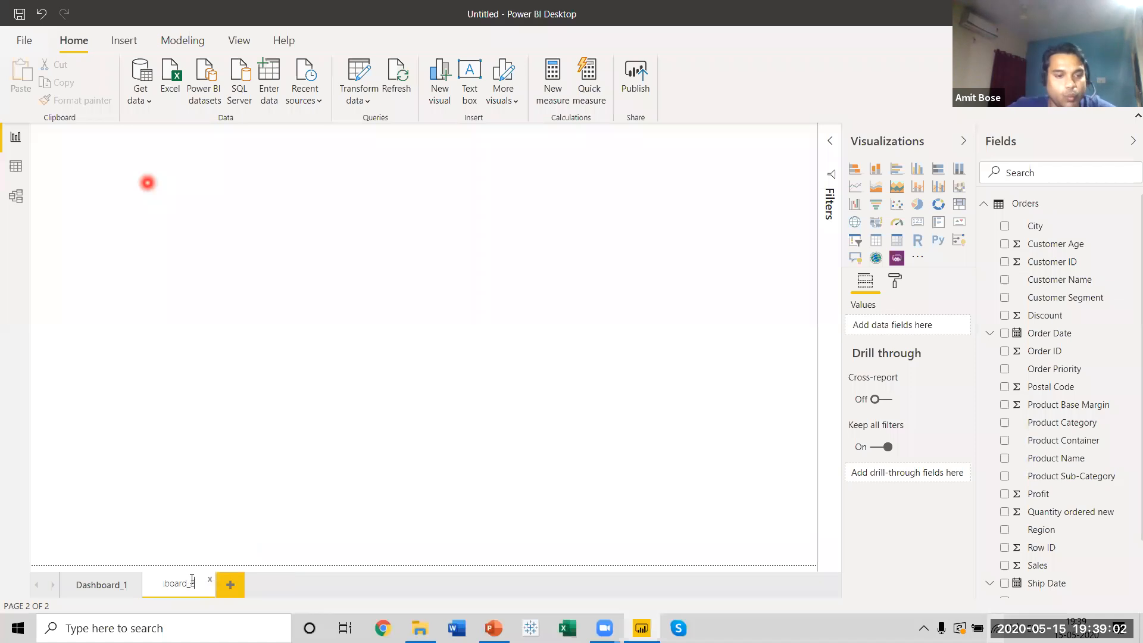
pyautogui.click(370, 481)
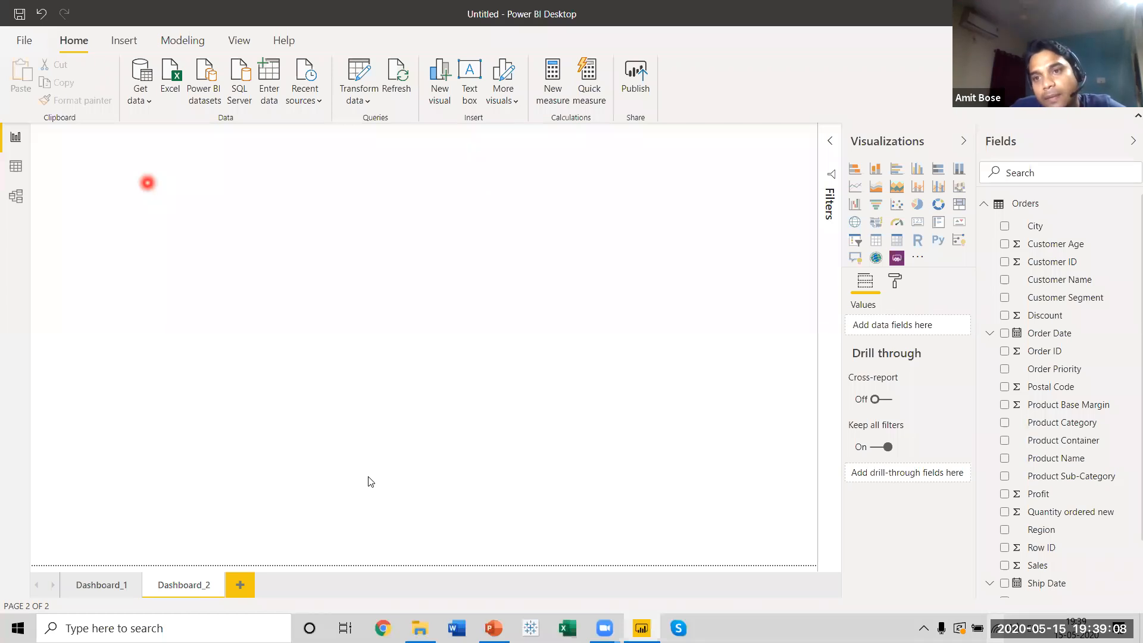
# Step: Add an empty scatter chart to the Dashboard_2 page, enlarge it to fill most of the canvas, and offset it from the page corner
pyautogui.click(898, 205)
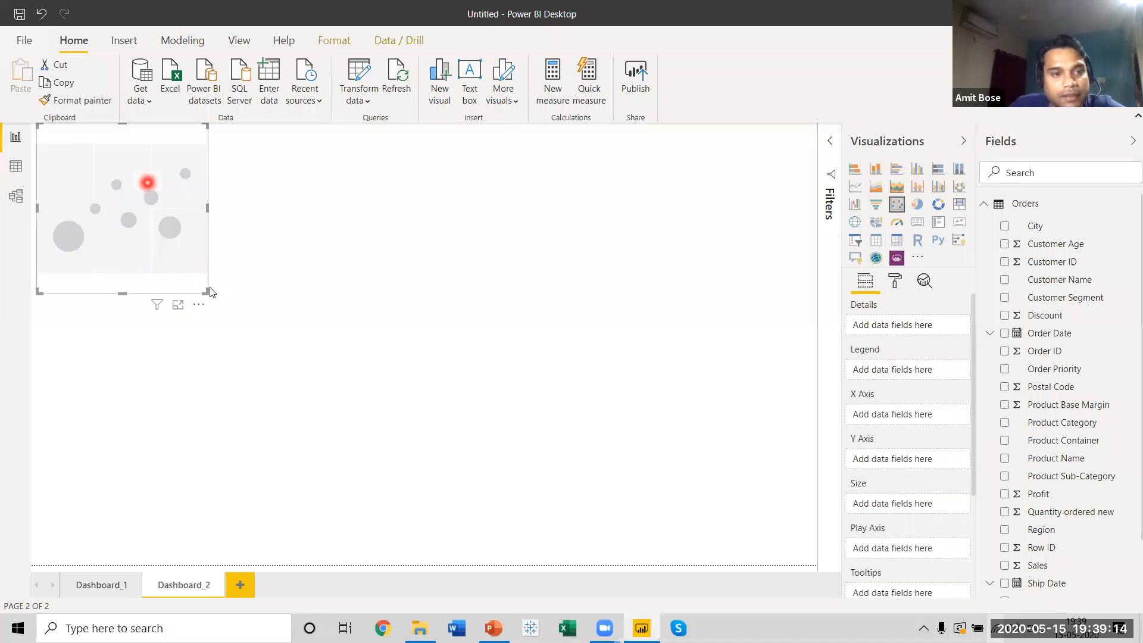
pyautogui.moveTo(210, 291); pyautogui.dragTo(705, 426)
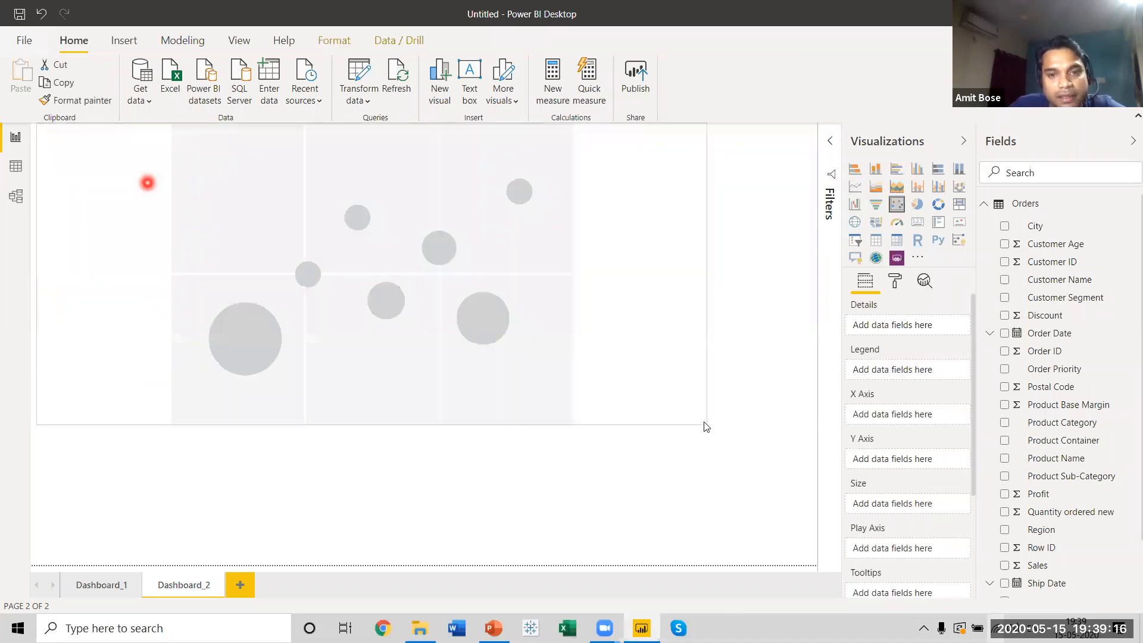
pyautogui.moveTo(653, 238); pyautogui.dragTo(676, 263)
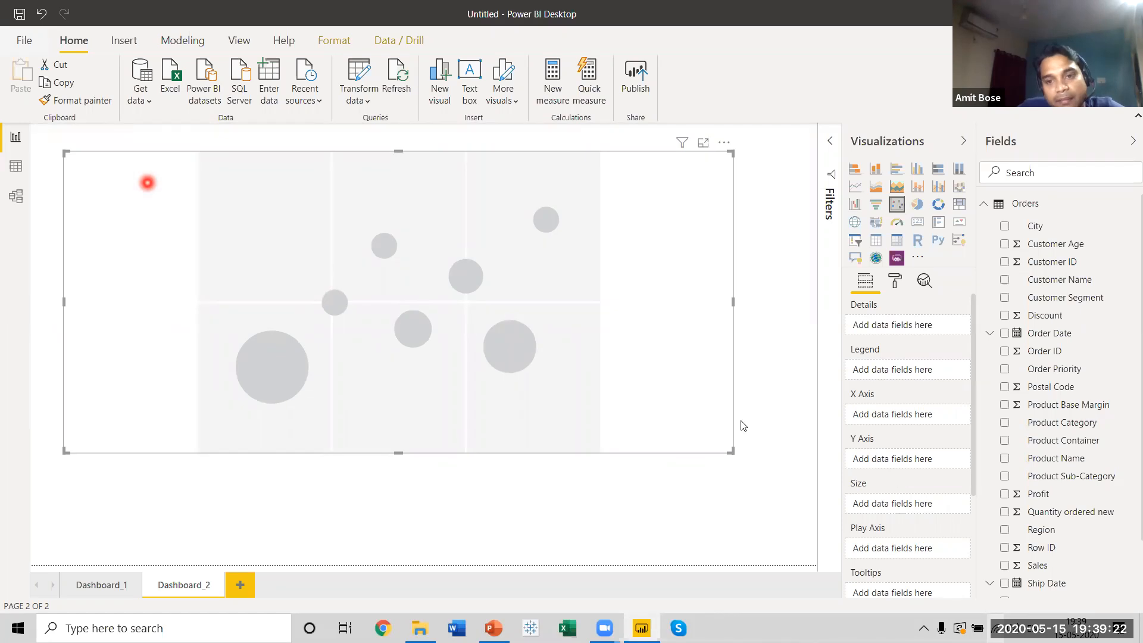
pyautogui.moveTo(732, 452); pyautogui.dragTo(772, 477)
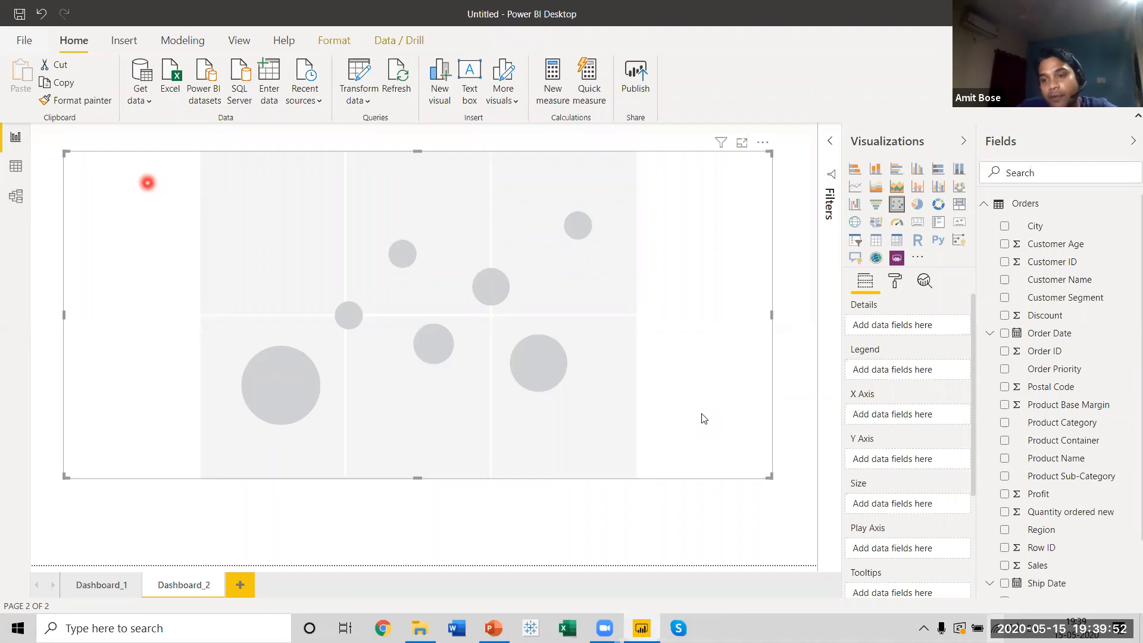
# Step: Set up the scatter chart with Sales as X axis, Quantity ordered new as Y axis, Product Sub-Category as details and Profit as play axis
pyautogui.moveTo(1035, 568); pyautogui.dragTo(895, 419)
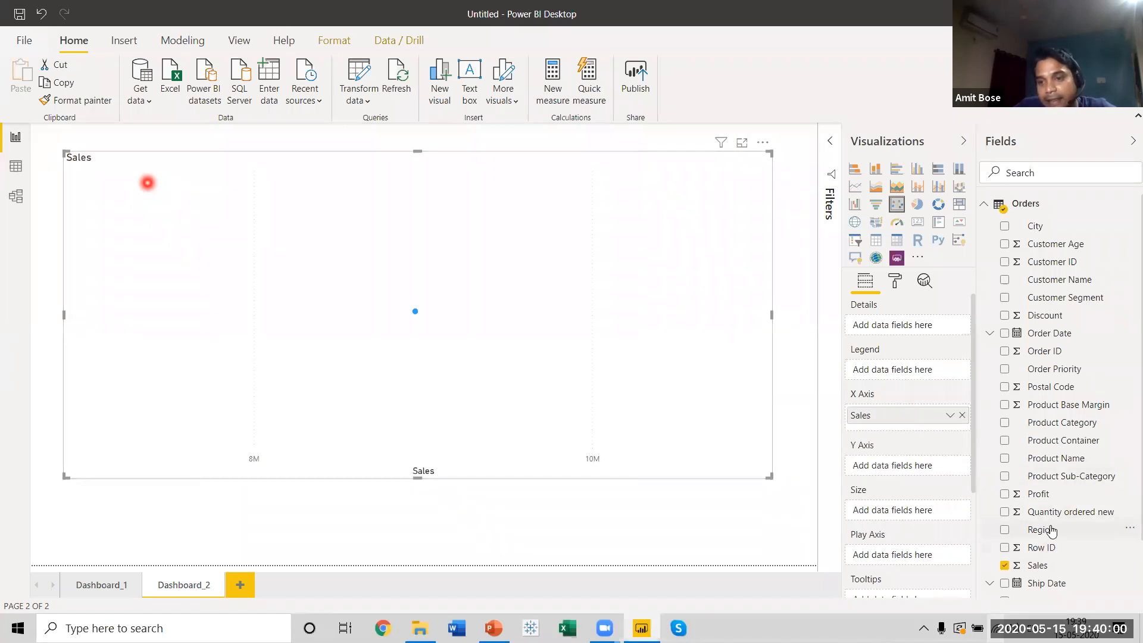
pyautogui.moveTo(1054, 519); pyautogui.dragTo(901, 474)
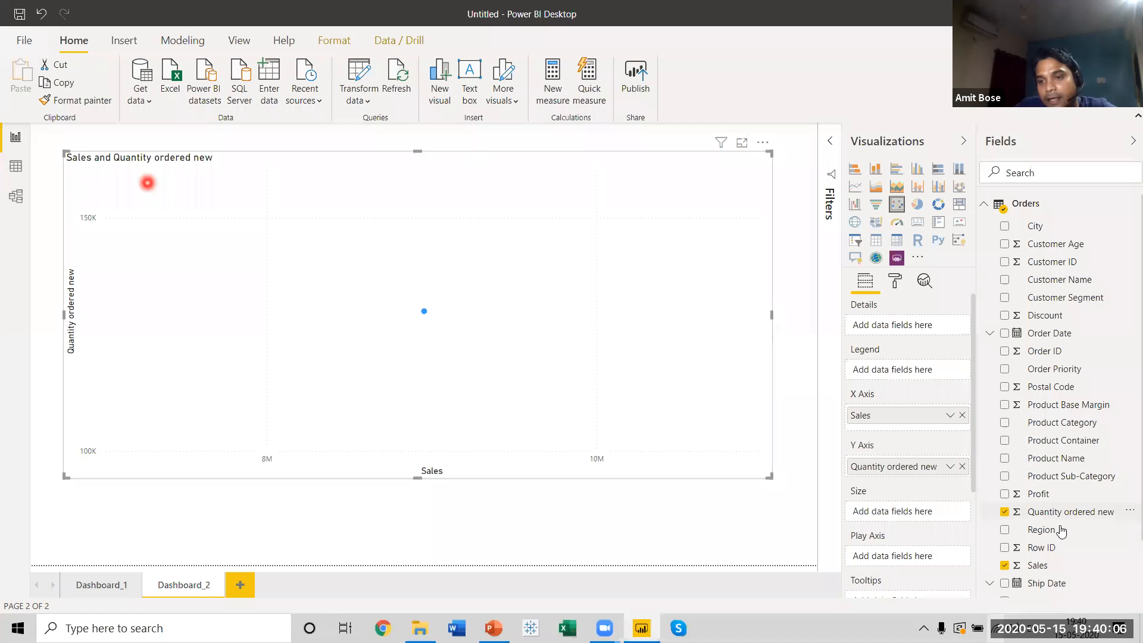
pyautogui.moveTo(983, 416); pyautogui.dragTo(914, 329)
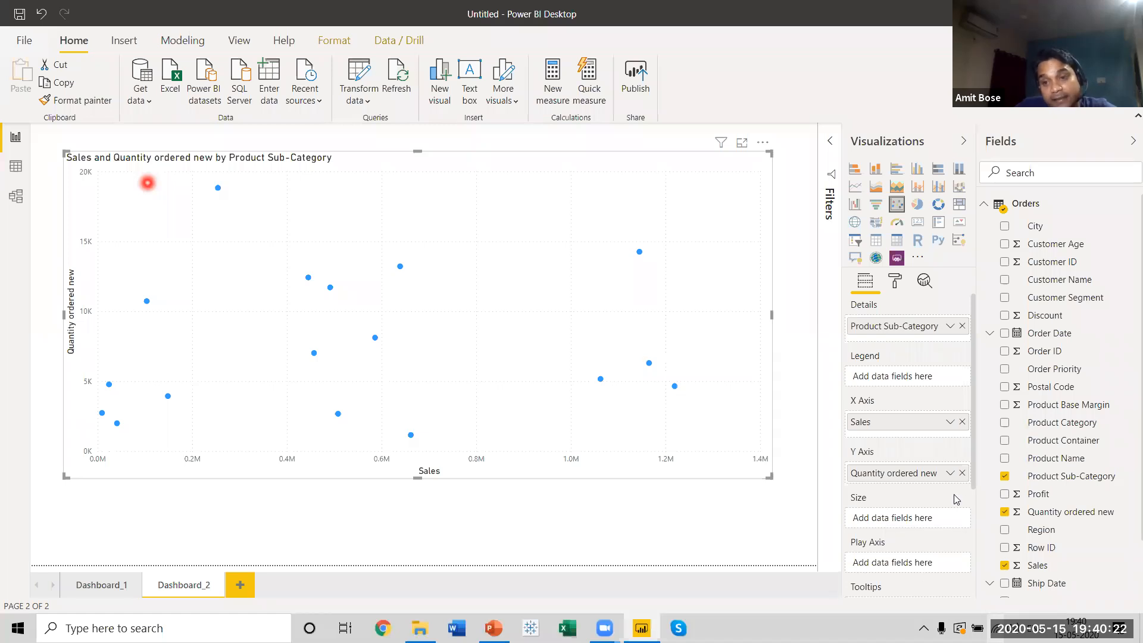
pyautogui.scroll(-2, 973, 483)
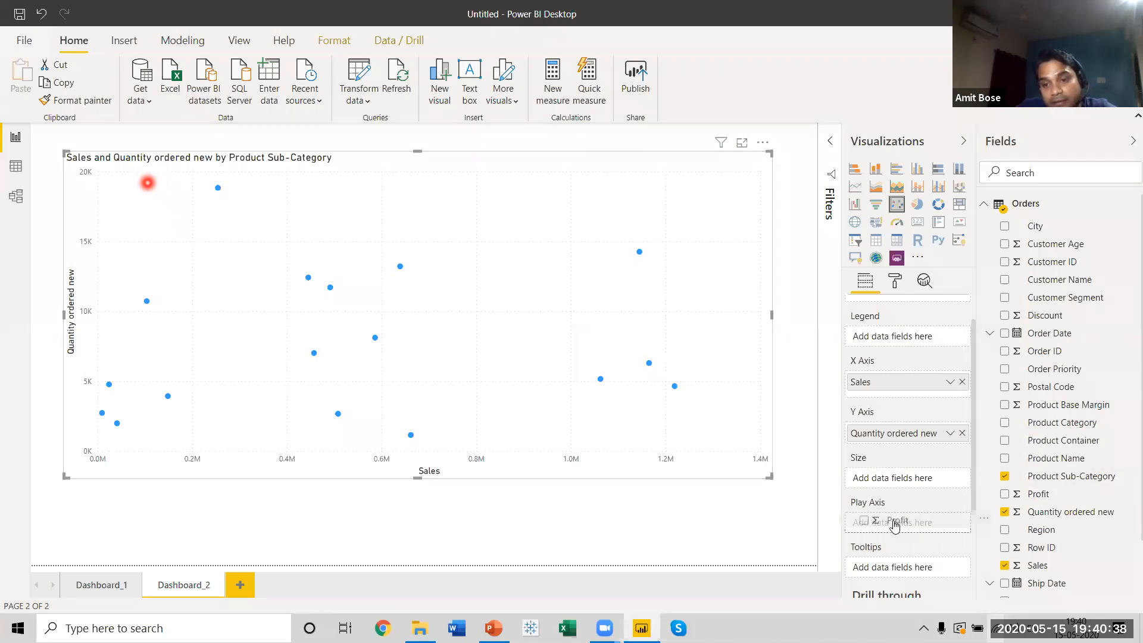
pyautogui.moveTo(894, 525); pyautogui.dragTo(895, 525)
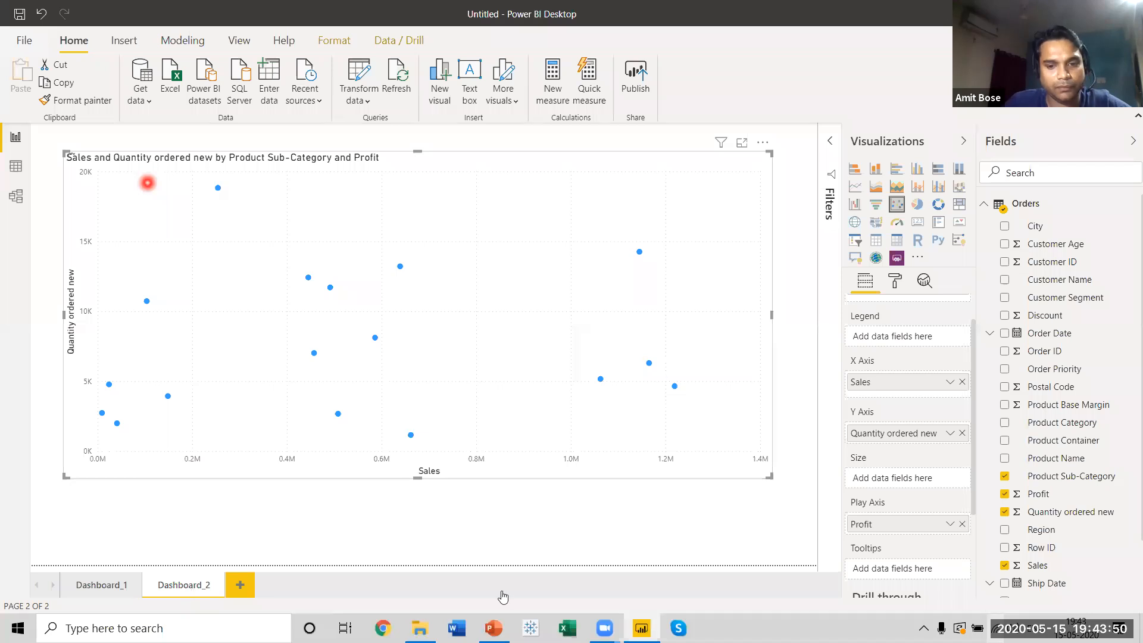
pyautogui.press('super+d')
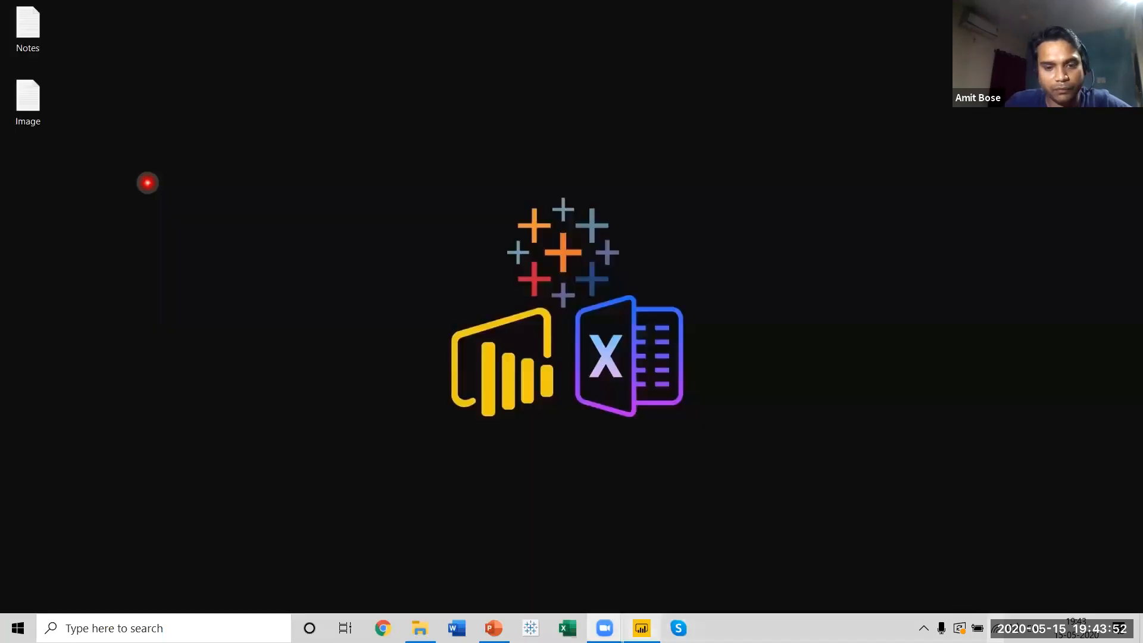
pyautogui.press('super+d')
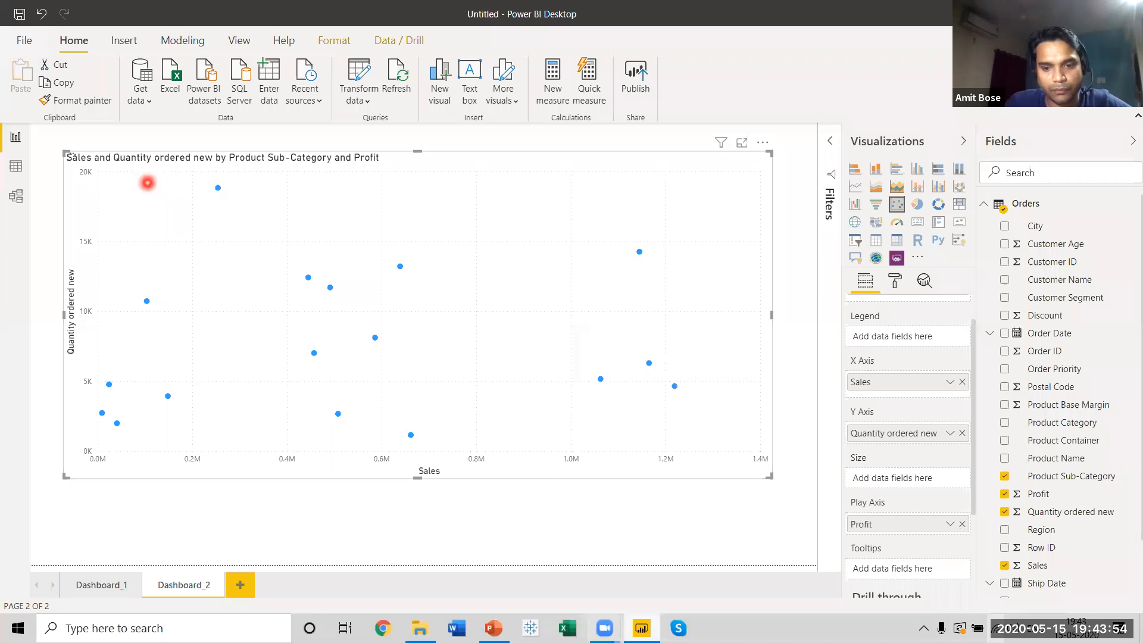
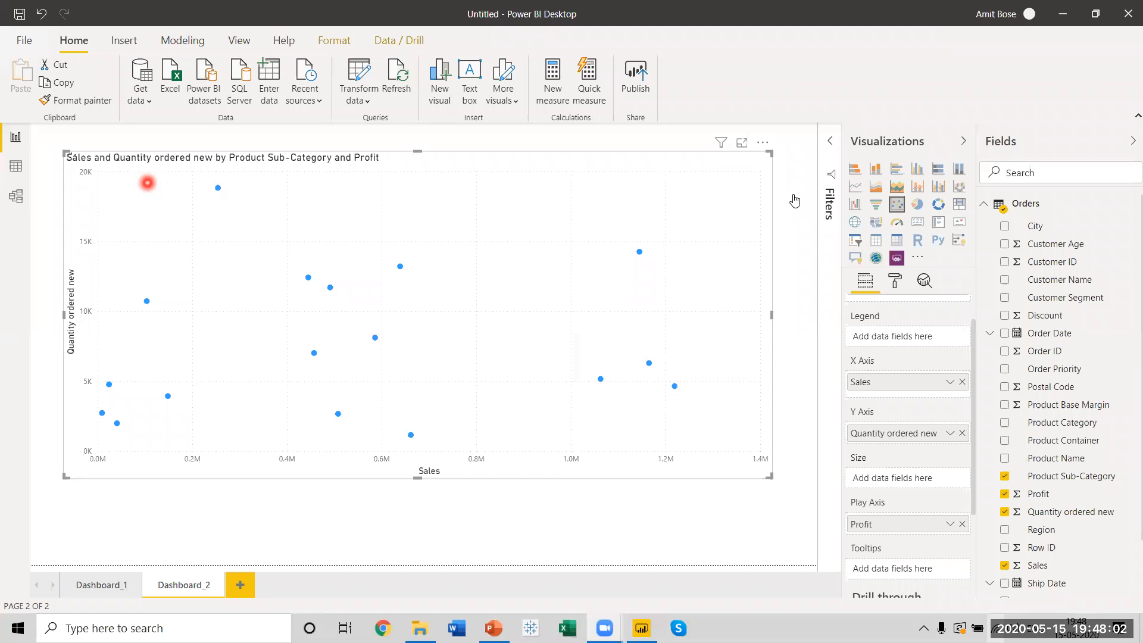
pyautogui.click(176, 584)
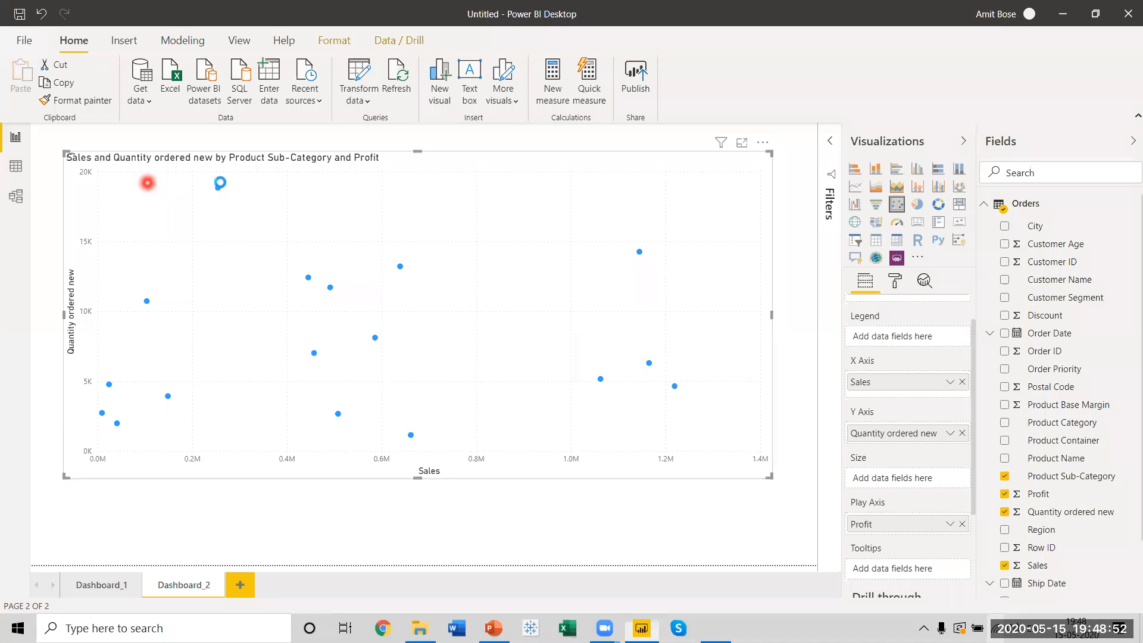
# Step: Open Task Manager and end the Microsoft Power BI Desktop task
pyautogui.hotkey('ctrl', 'shift', 'Escape')
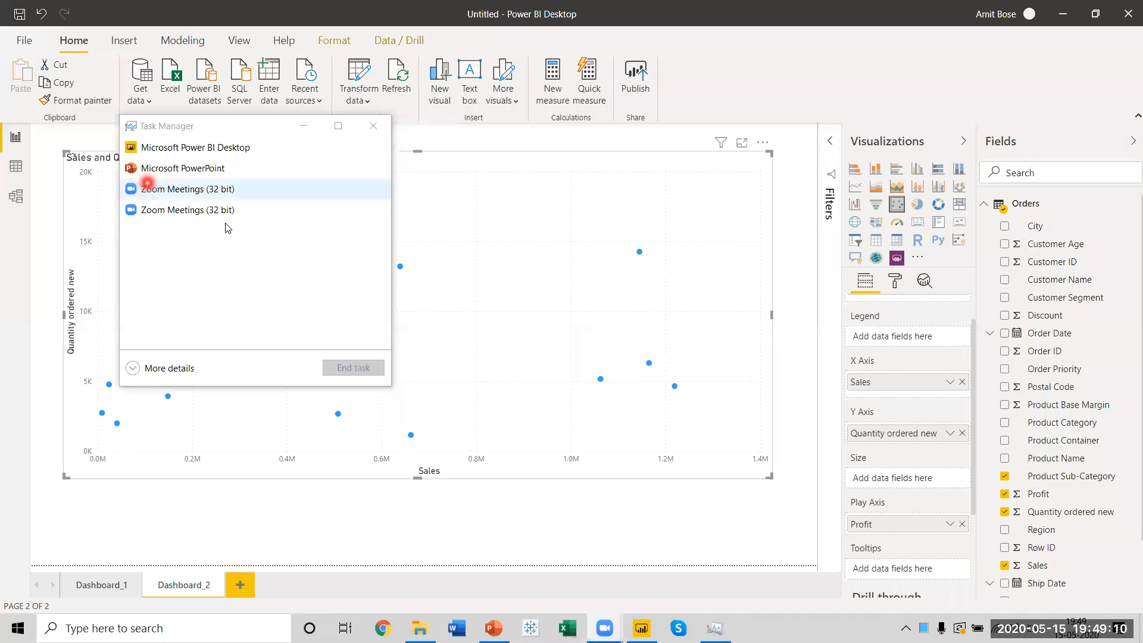
pyautogui.click(195, 149)
pyautogui.click(353, 368)
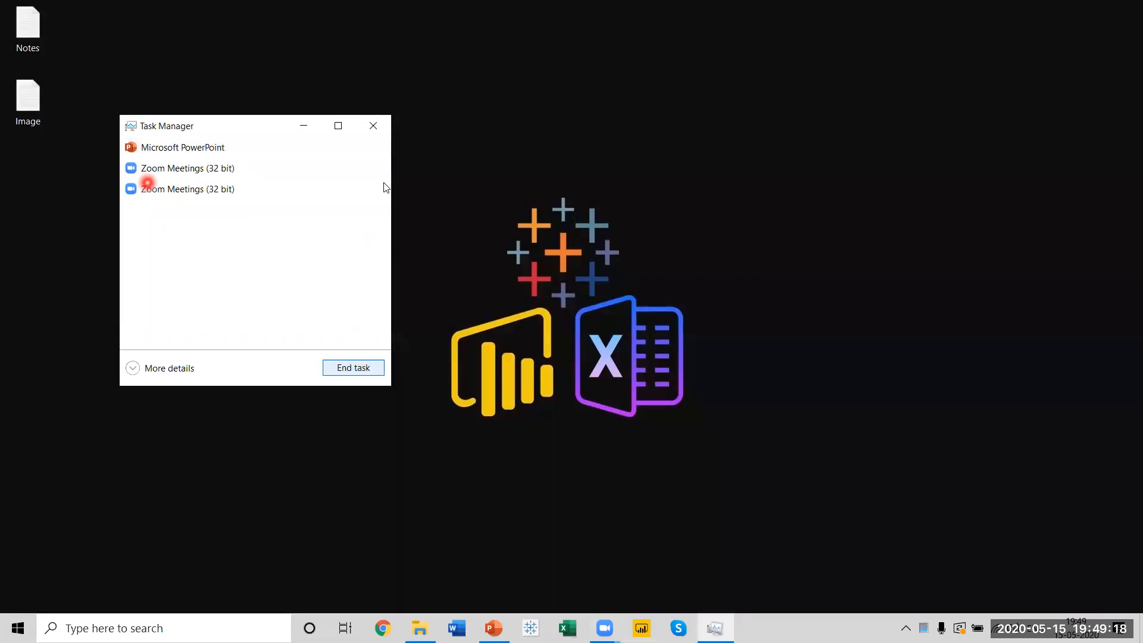
pyautogui.click(373, 126)
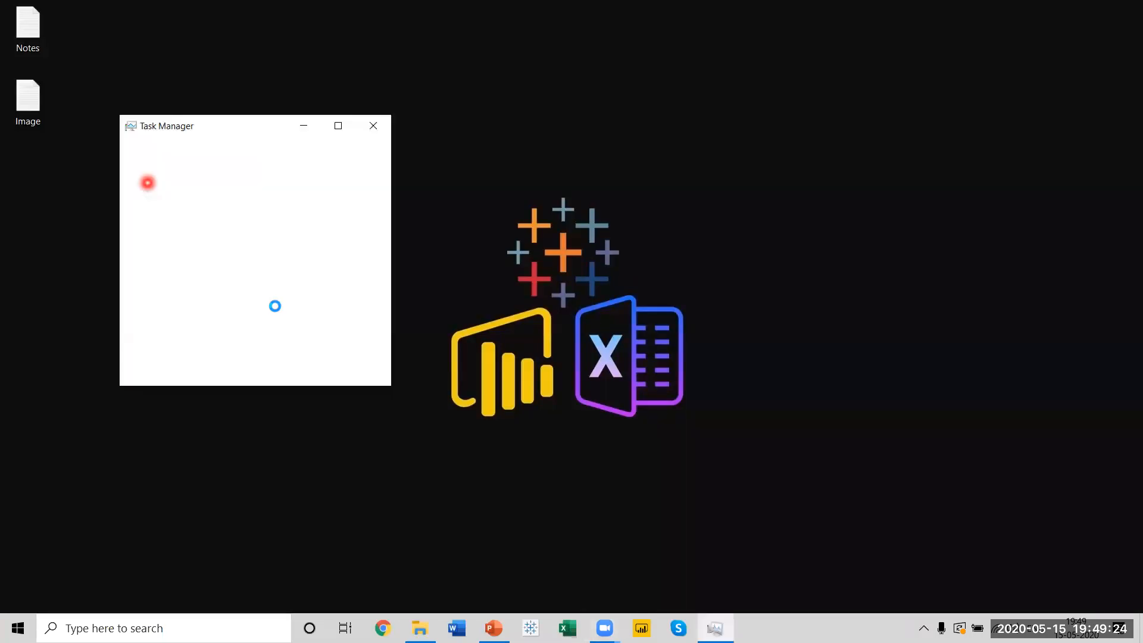
# Step: Examine the detailed list of running apps and background processes in Task Manager, and close it
pyautogui.click(167, 368)
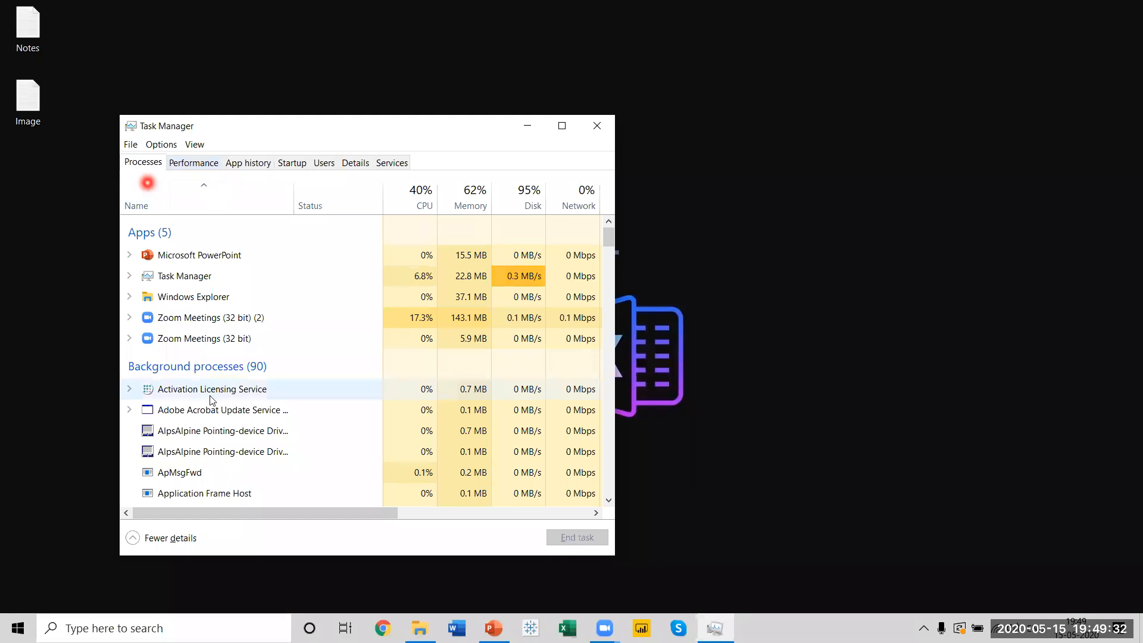
pyautogui.scroll(-6, 213, 400)
pyautogui.scroll(6, 215, 407)
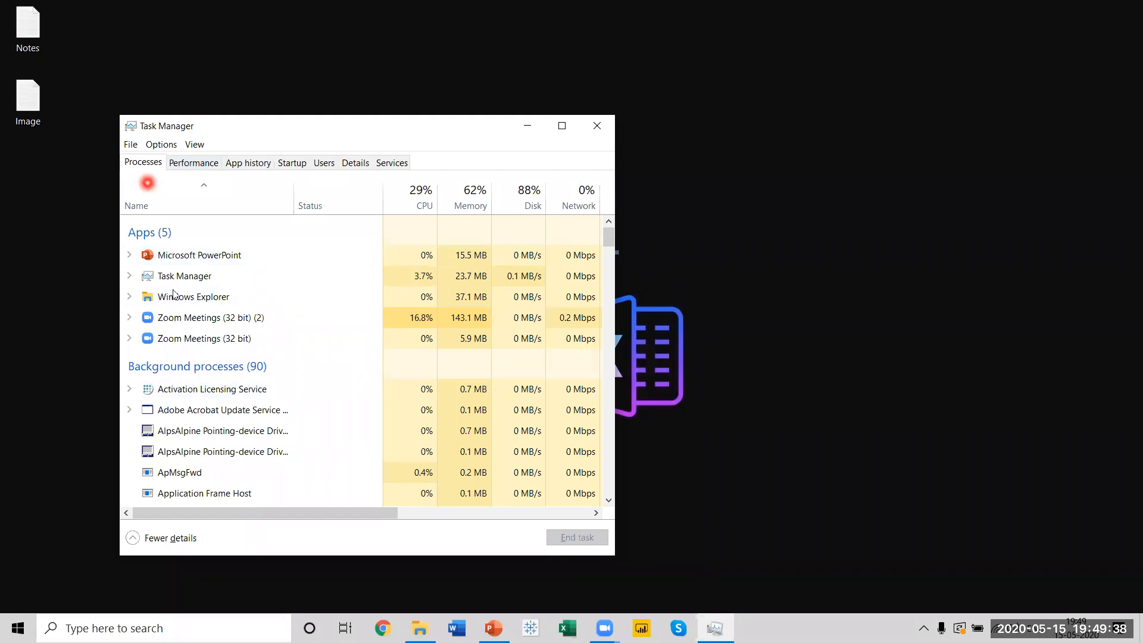
pyautogui.scroll(-4, 159, 375)
pyautogui.scroll(-2, 162, 373)
pyautogui.scroll(6, 162, 373)
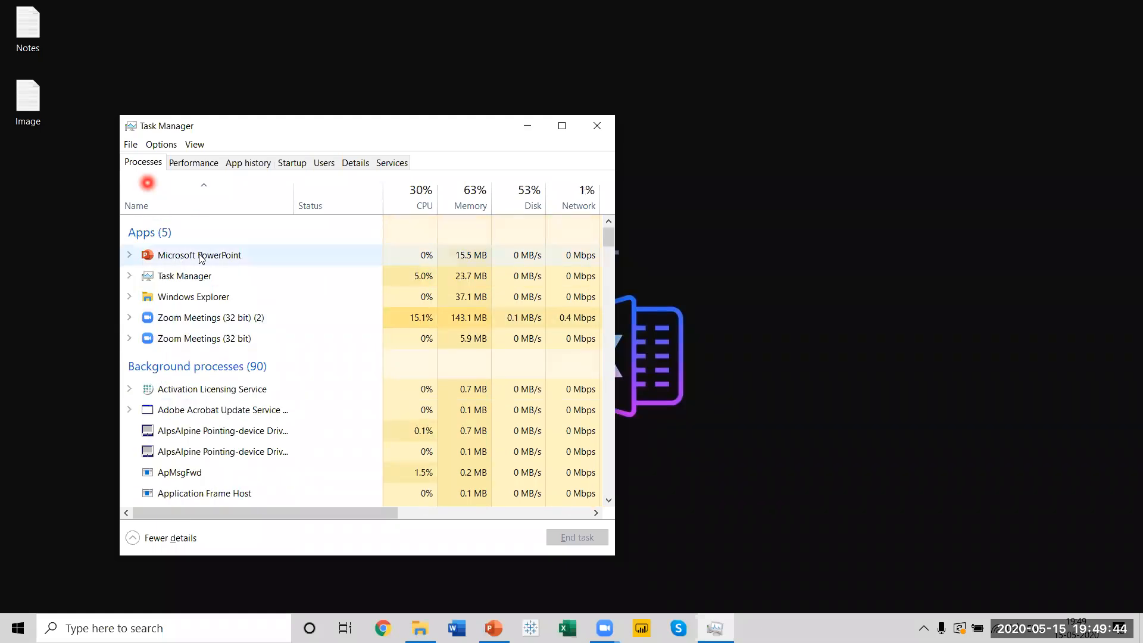
pyautogui.click(597, 125)
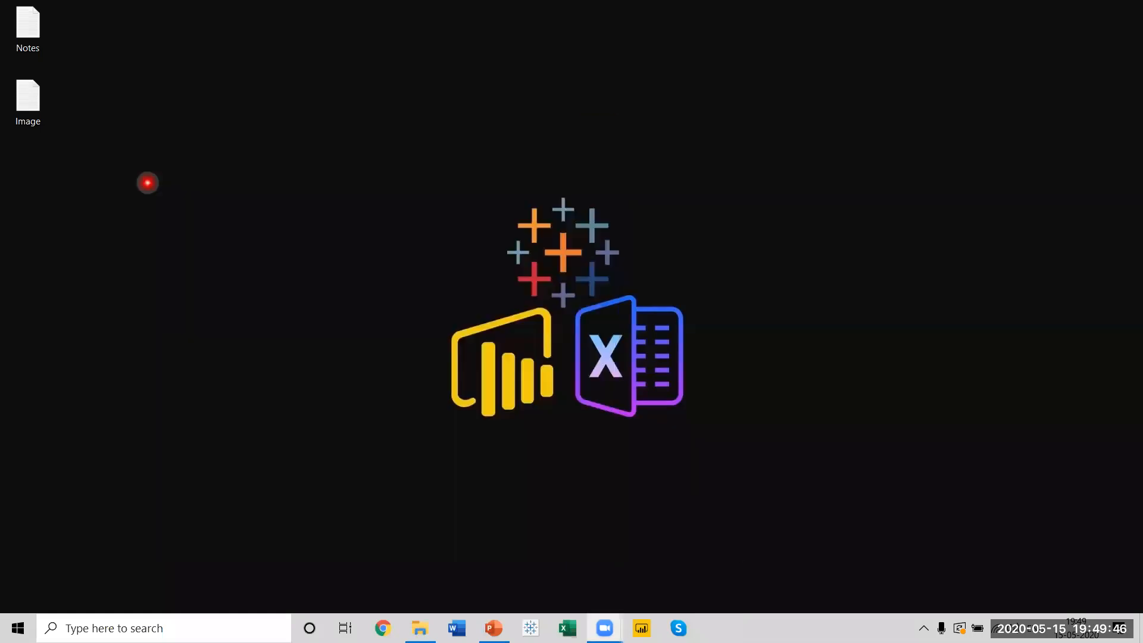
# Step: Relaunch Power BI Desktop, dismiss the start screen, and choose to remove the auto-recovered files without opening them
pyautogui.click(651, 624)
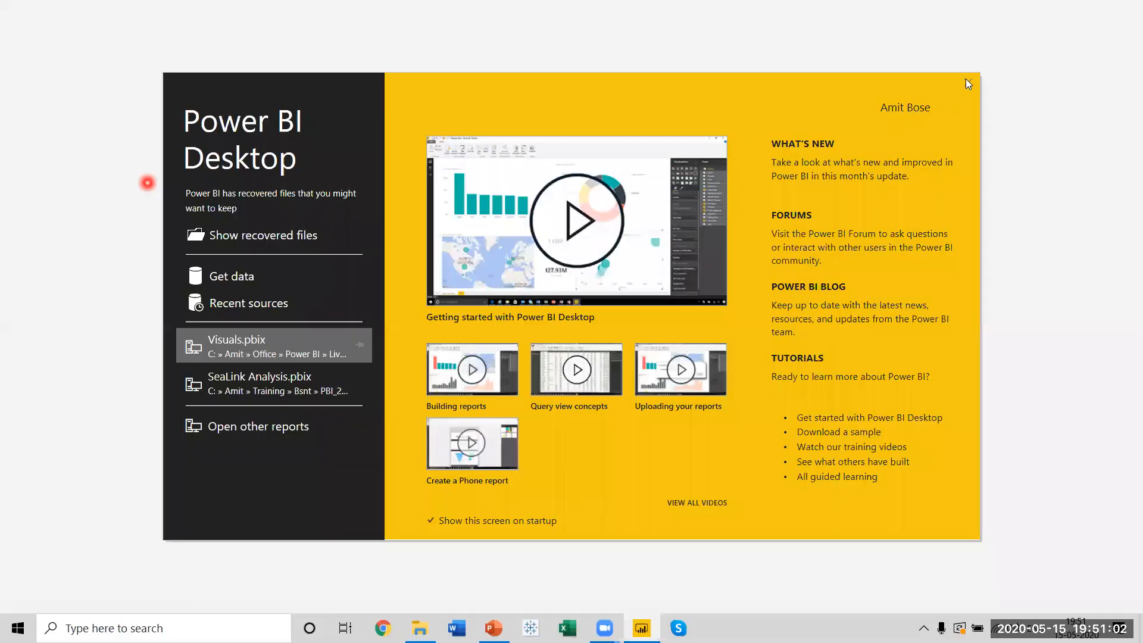
pyautogui.click(968, 84)
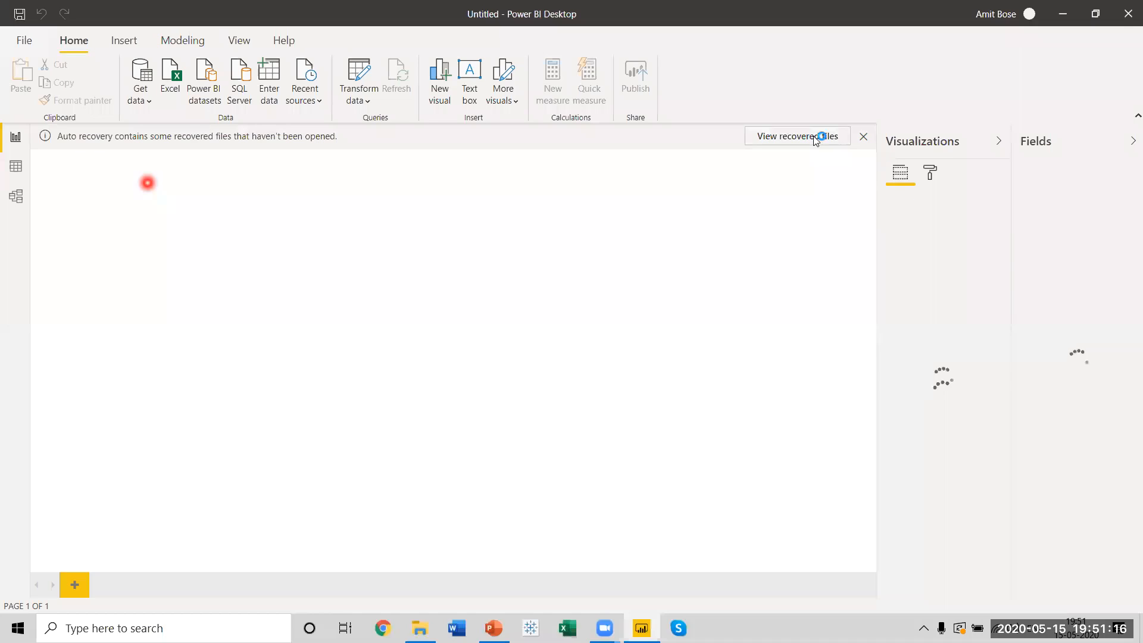
pyautogui.click(813, 136)
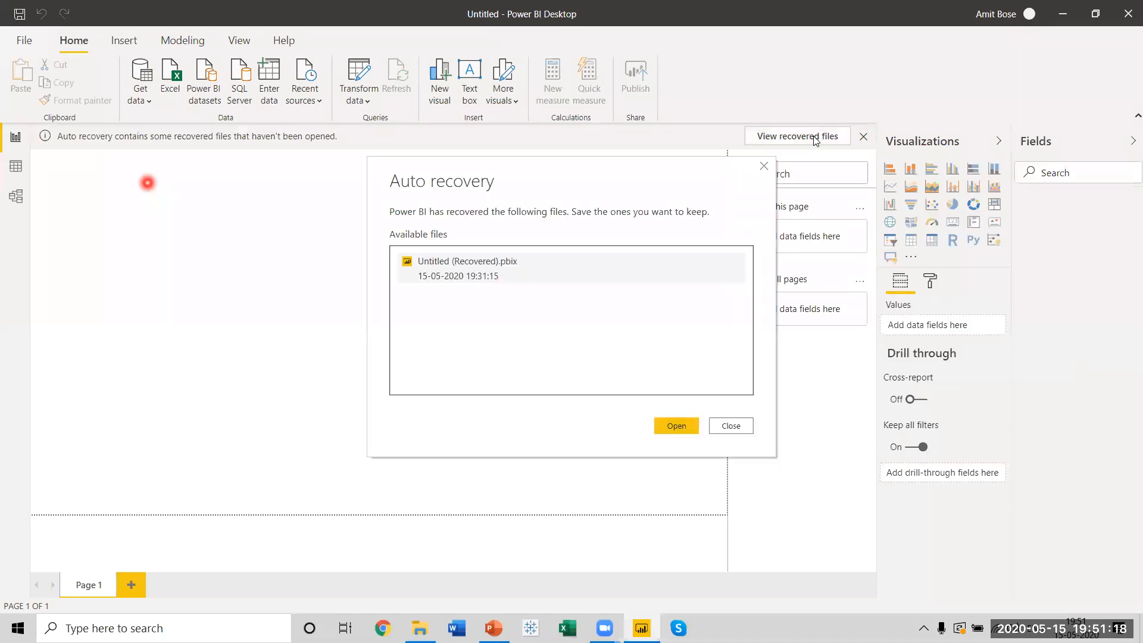
pyautogui.click(731, 425)
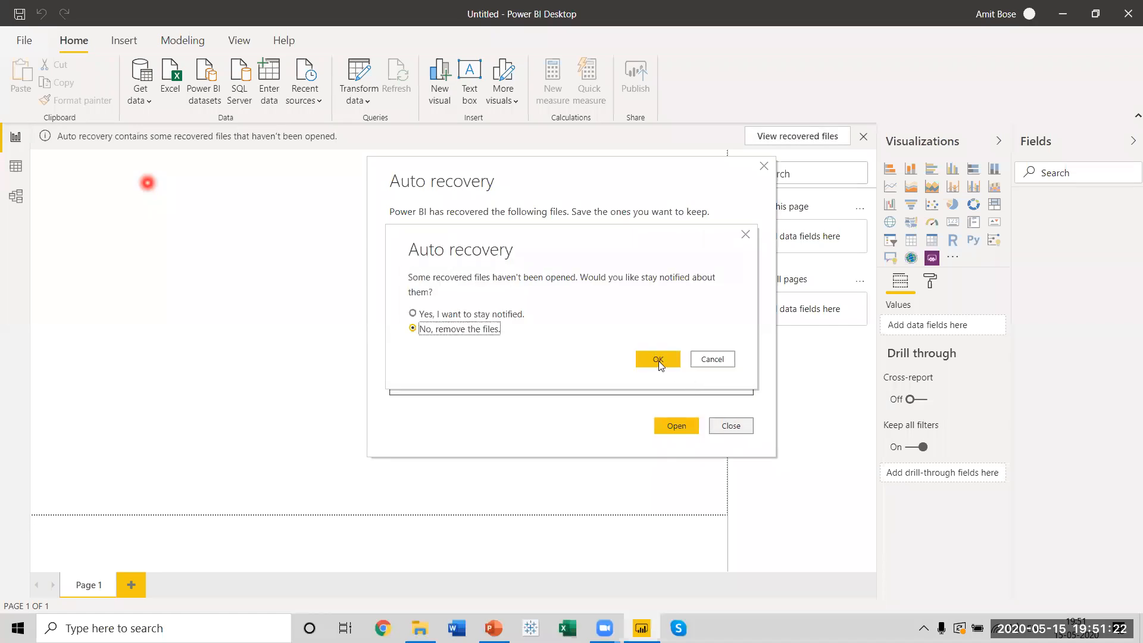
pyautogui.click(657, 360)
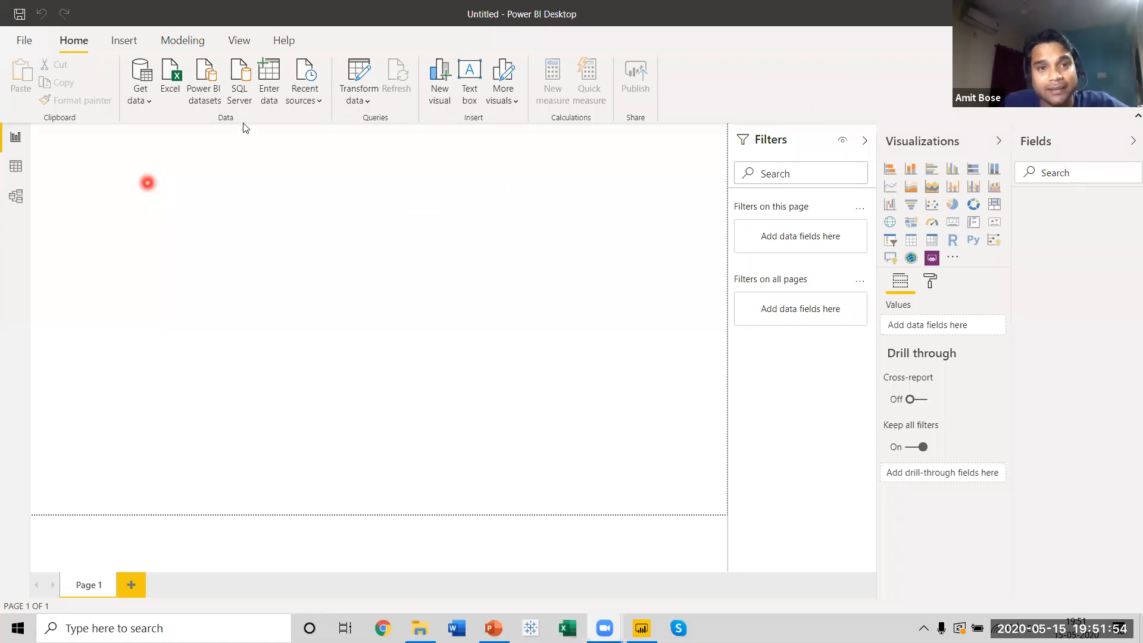
# Step: Load the Orders sheet from the Sales Report Excel workbook into the blank report
pyautogui.click(149, 102)
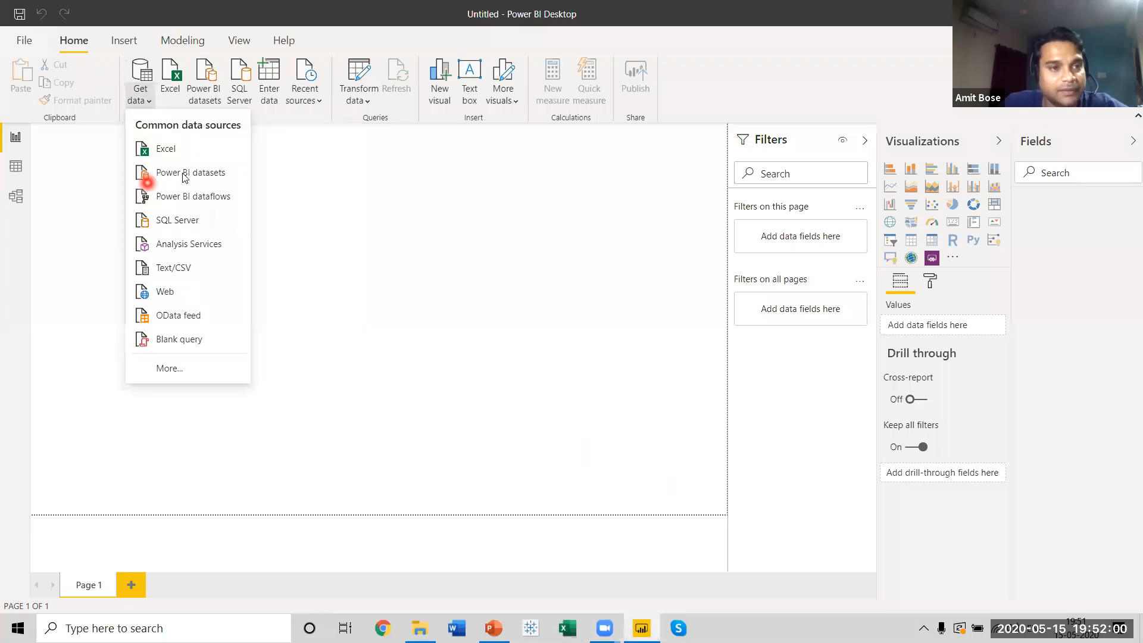
pyautogui.click(176, 153)
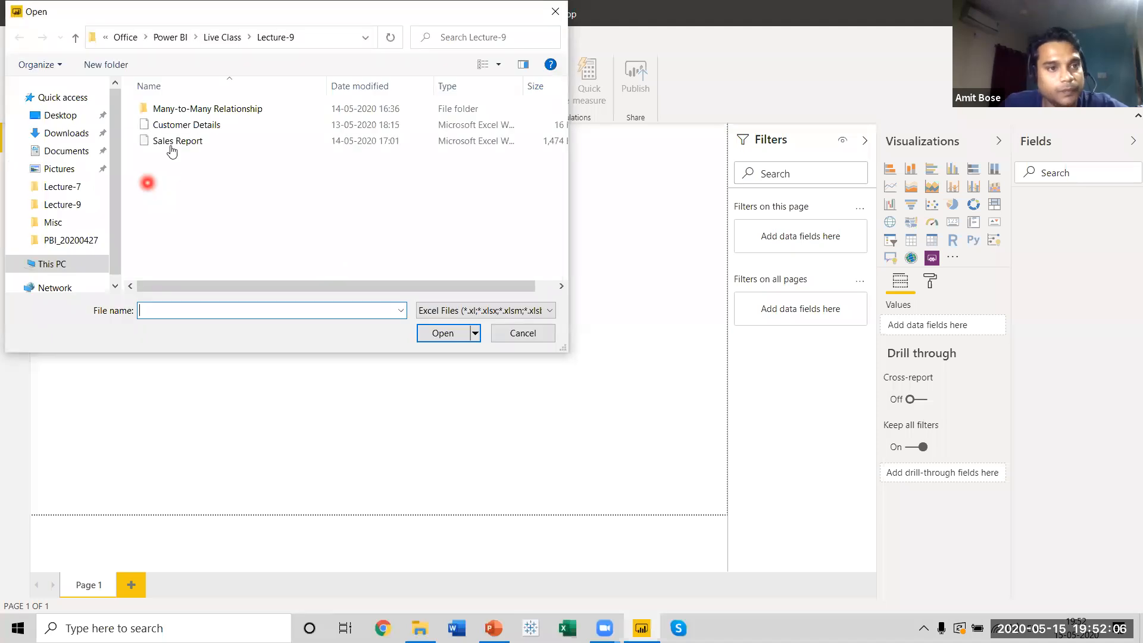
pyautogui.click(172, 142)
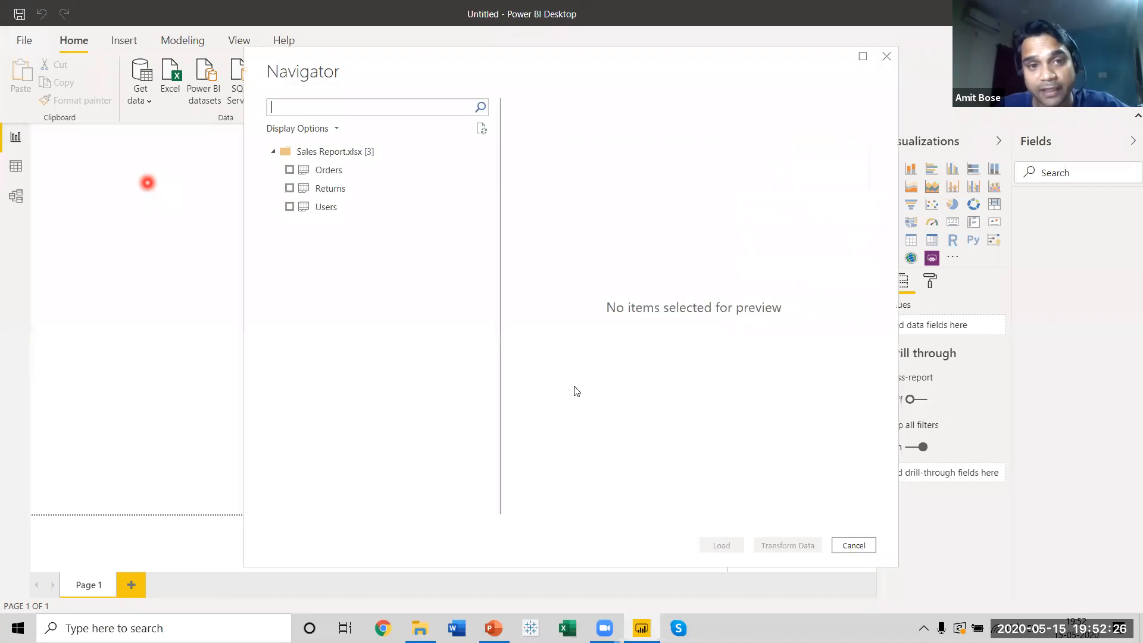
pyautogui.click(289, 170)
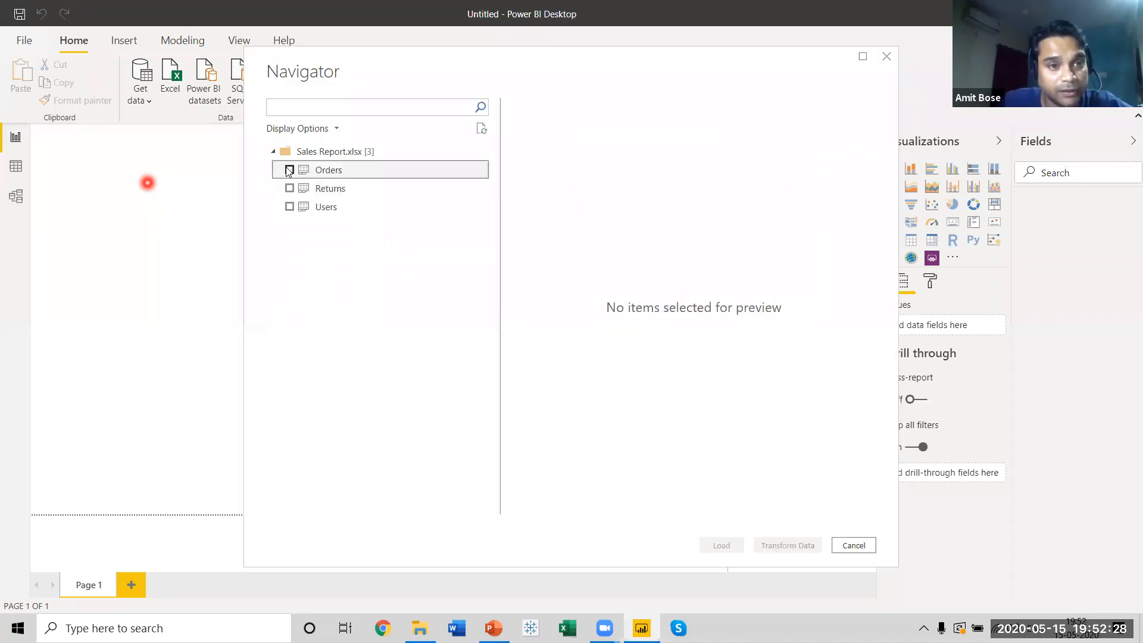
pyautogui.click(726, 546)
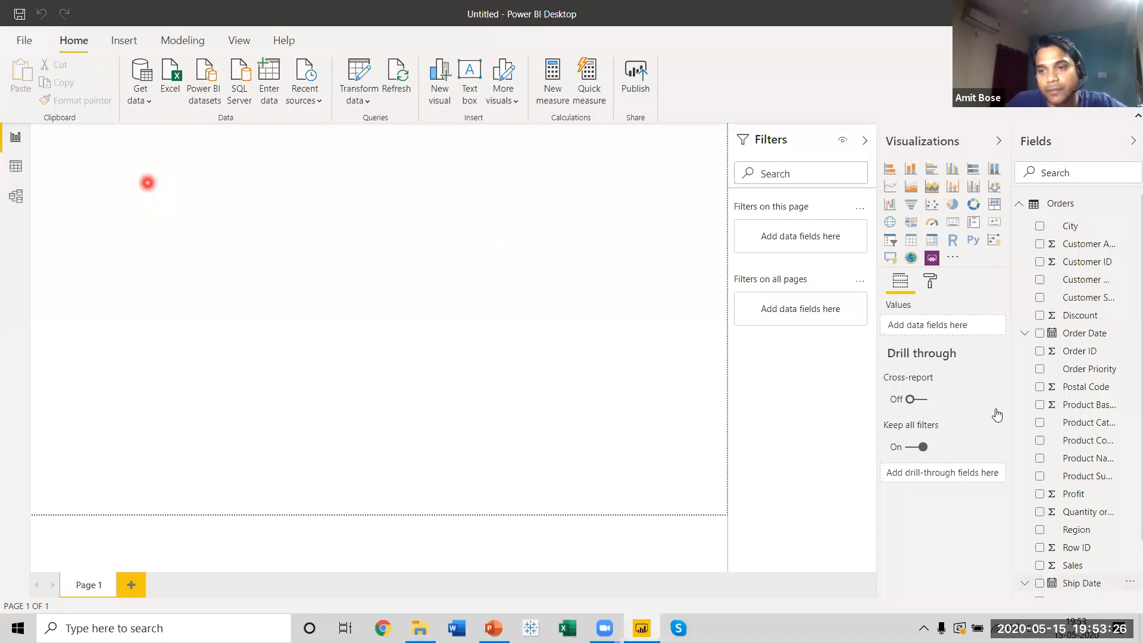
# Step: Add an empty scatter chart to Page 1 and enlarge it to fill most of the canvas
pyautogui.click(931, 205)
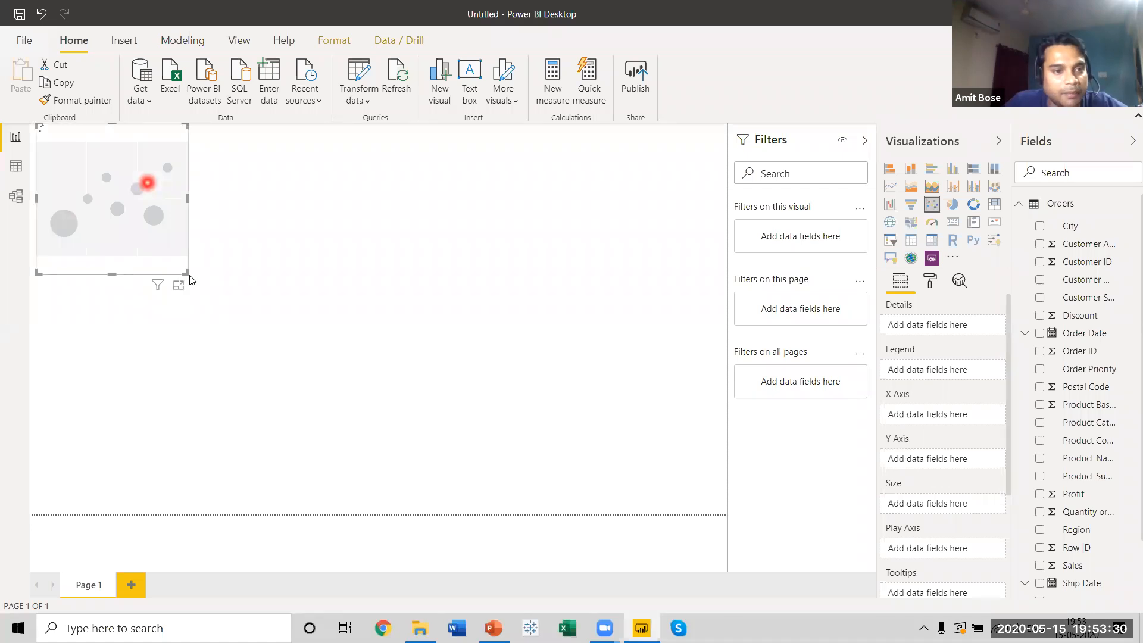
pyautogui.moveTo(188, 273); pyautogui.dragTo(678, 444)
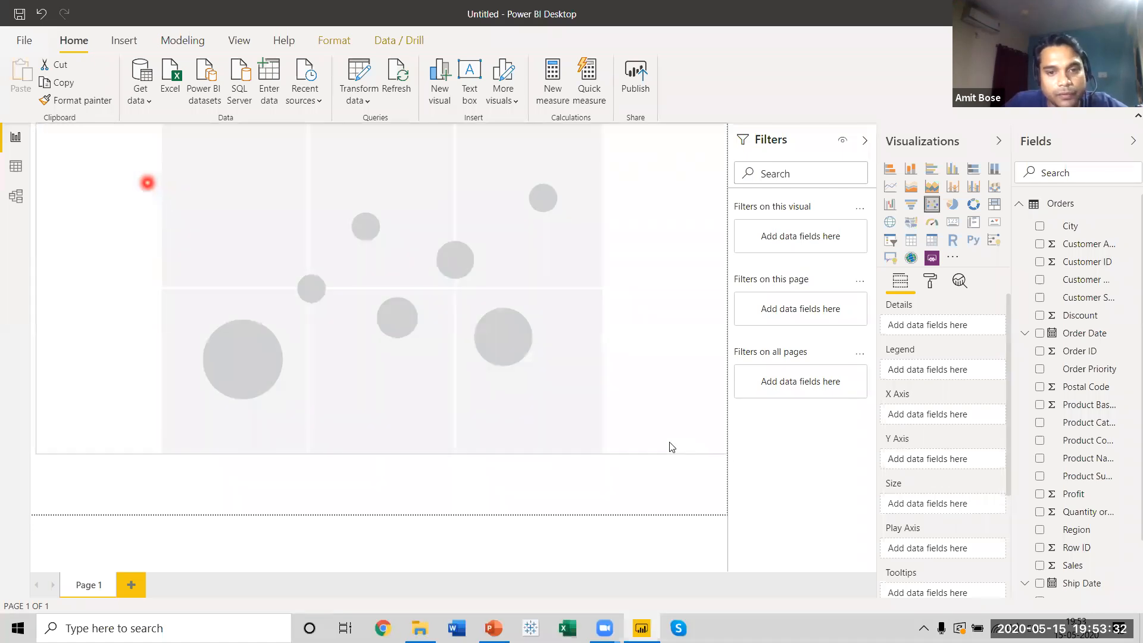
pyautogui.moveTo(686, 483); pyautogui.dragTo(682, 478)
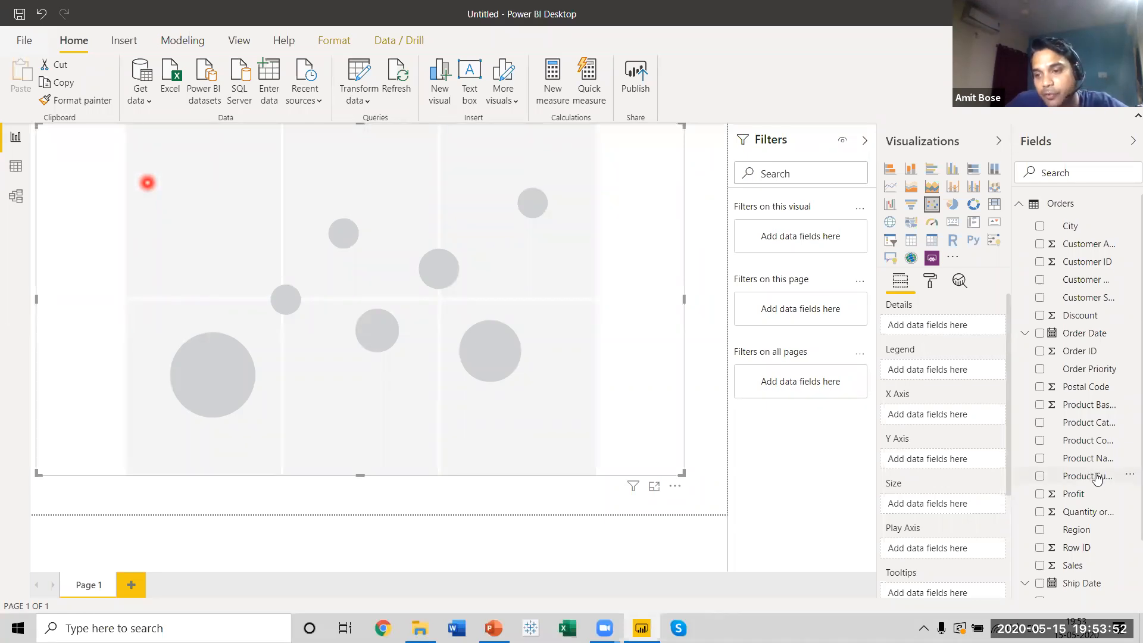
# Step: Build the bubble plot with Product Sub-Category as details, Sales as X axis, Quantity ordered new as Y axis and Profit as size
pyautogui.moveTo(1098, 478); pyautogui.dragTo(961, 329)
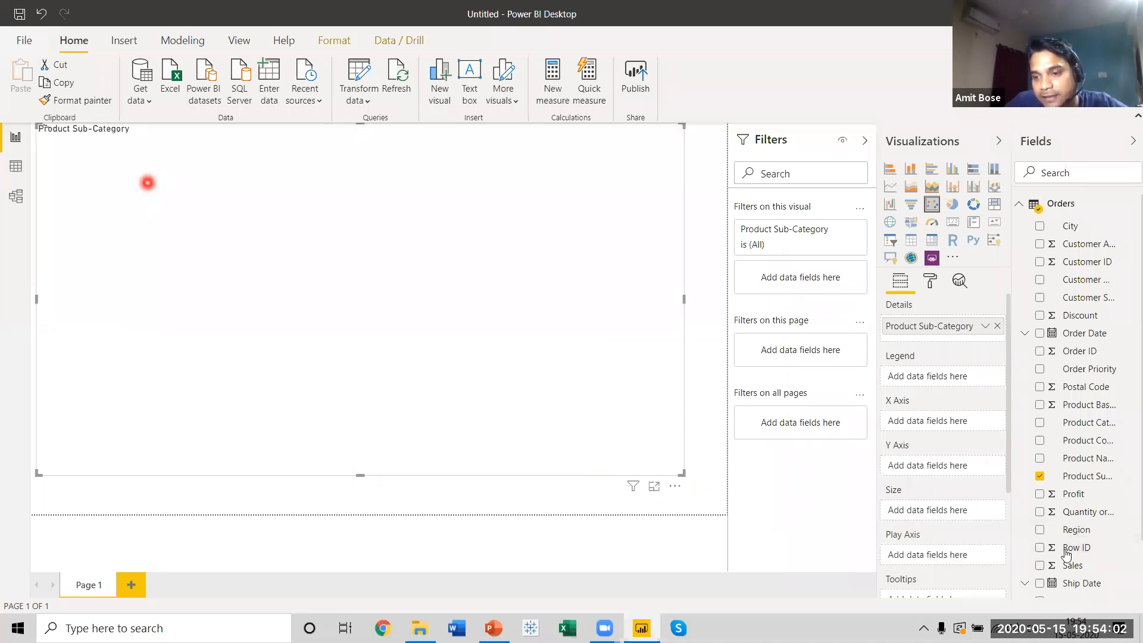
pyautogui.moveTo(1072, 565); pyautogui.dragTo(938, 420)
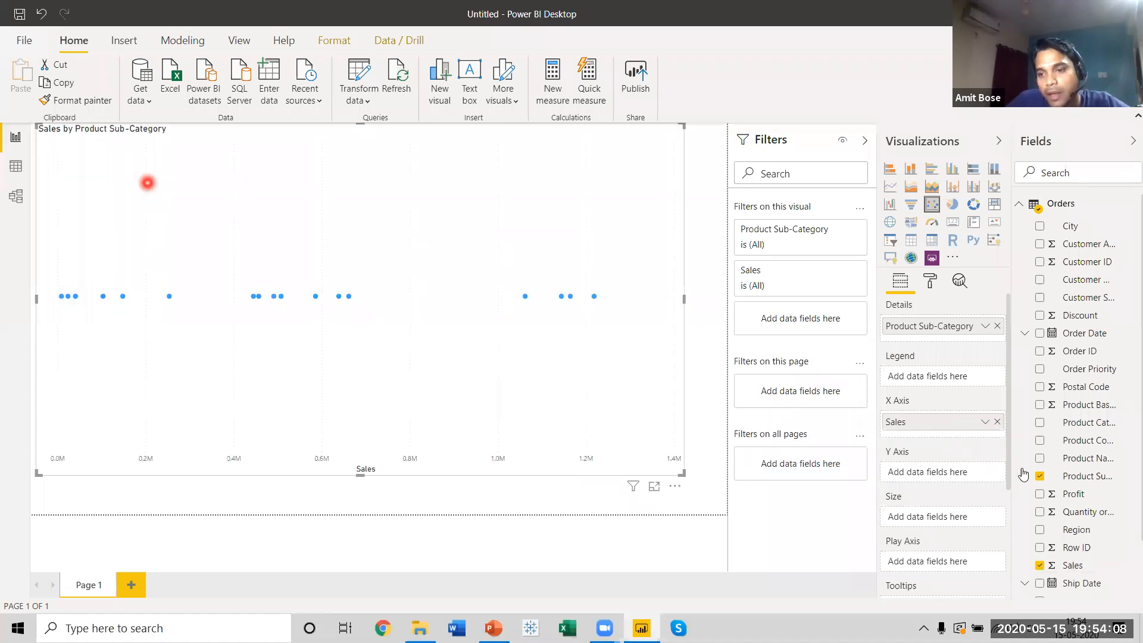
pyautogui.moveTo(1084, 517); pyautogui.dragTo(937, 474)
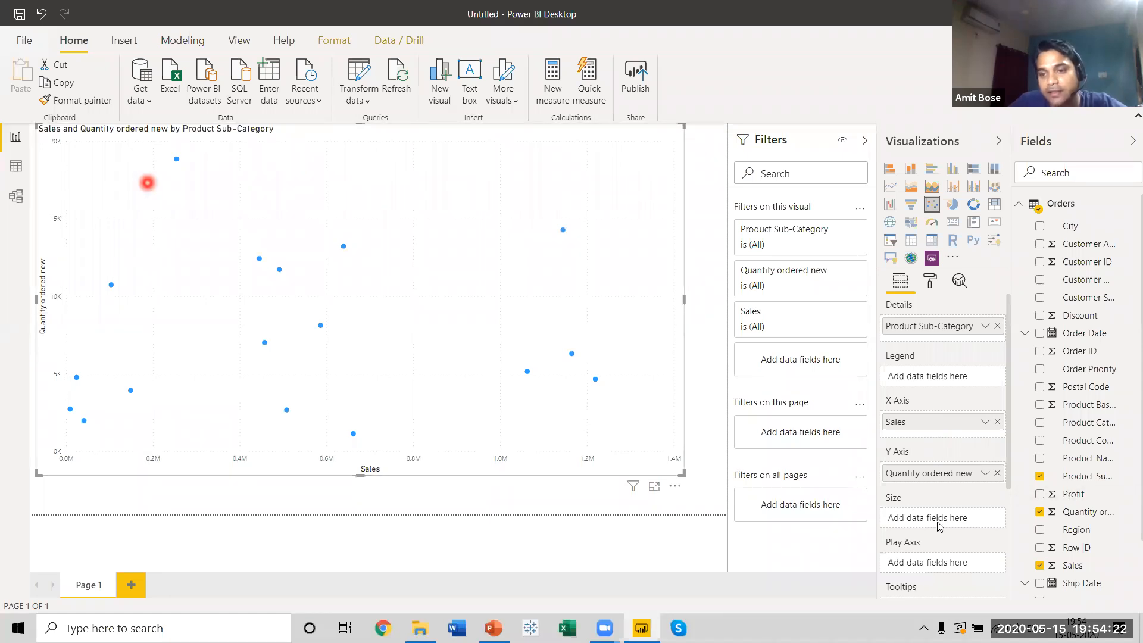
pyautogui.moveTo(1073, 494); pyautogui.dragTo(949, 526)
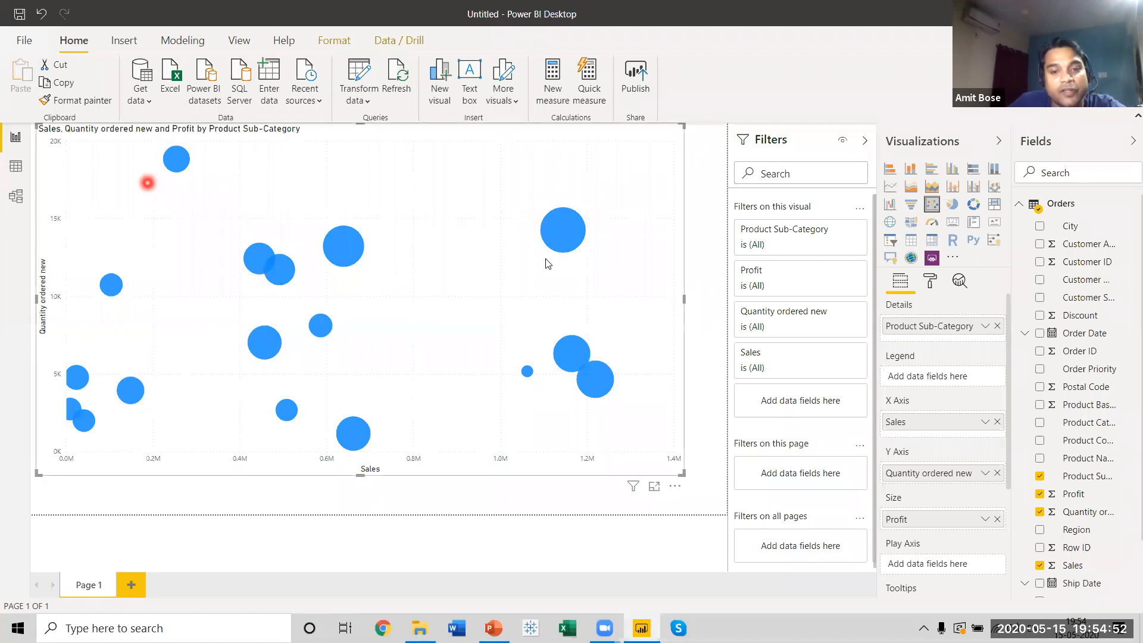
pyautogui.moveTo(556, 235)
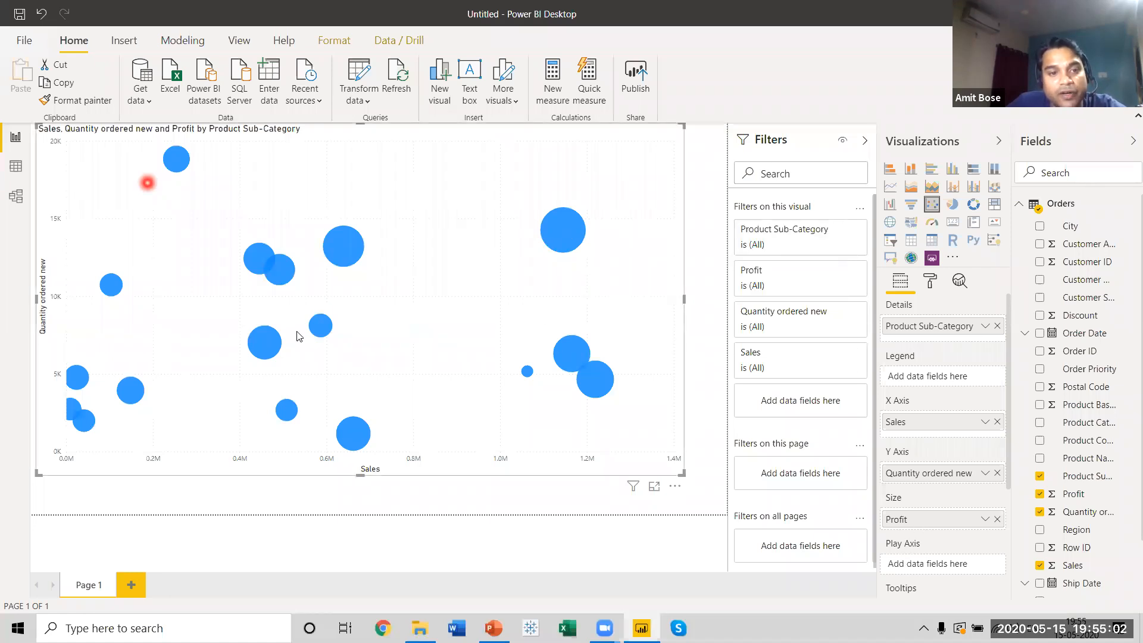
pyautogui.moveTo(528, 378)
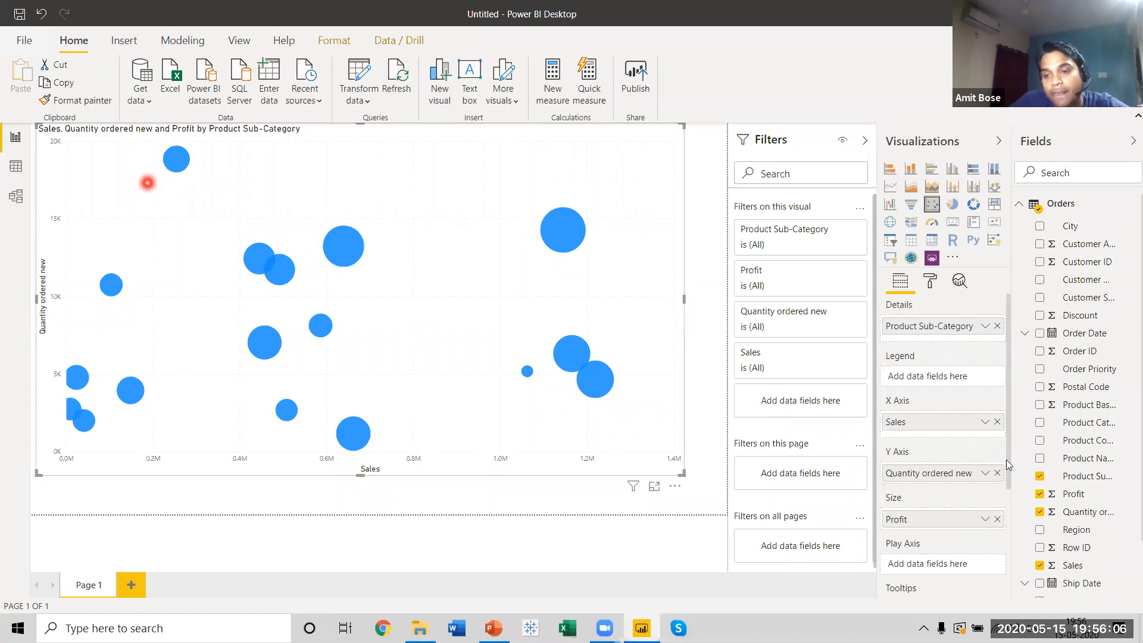
# Step: Switch to the table data of Orders and add a new calculated column to it
pyautogui.scroll(-3, 1010, 497)
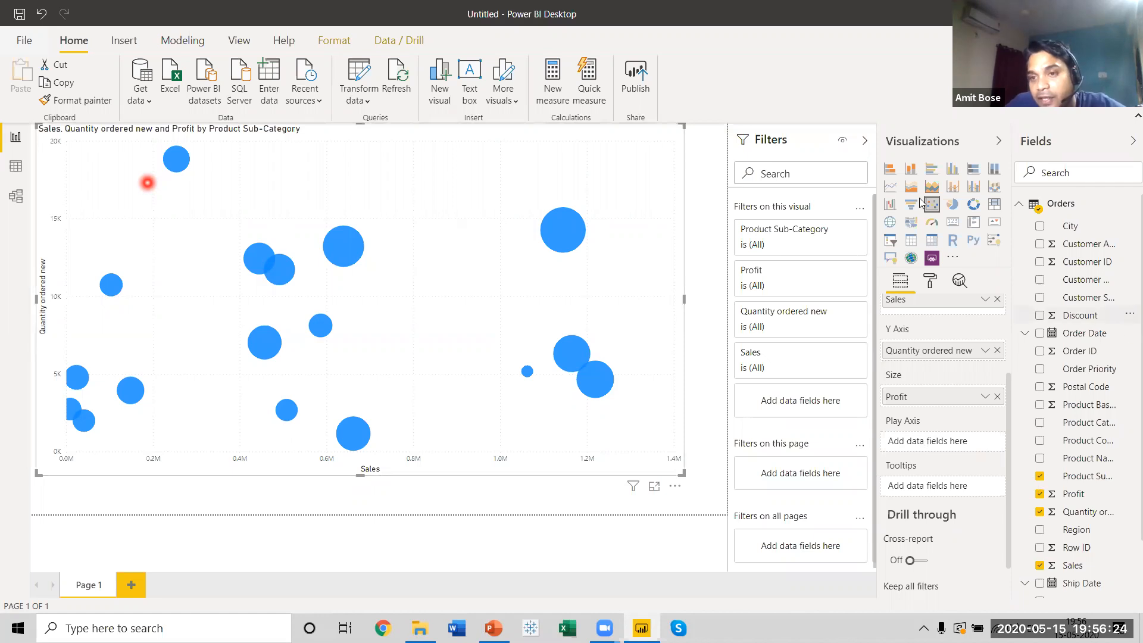
pyautogui.scroll(-3, 1126, 333)
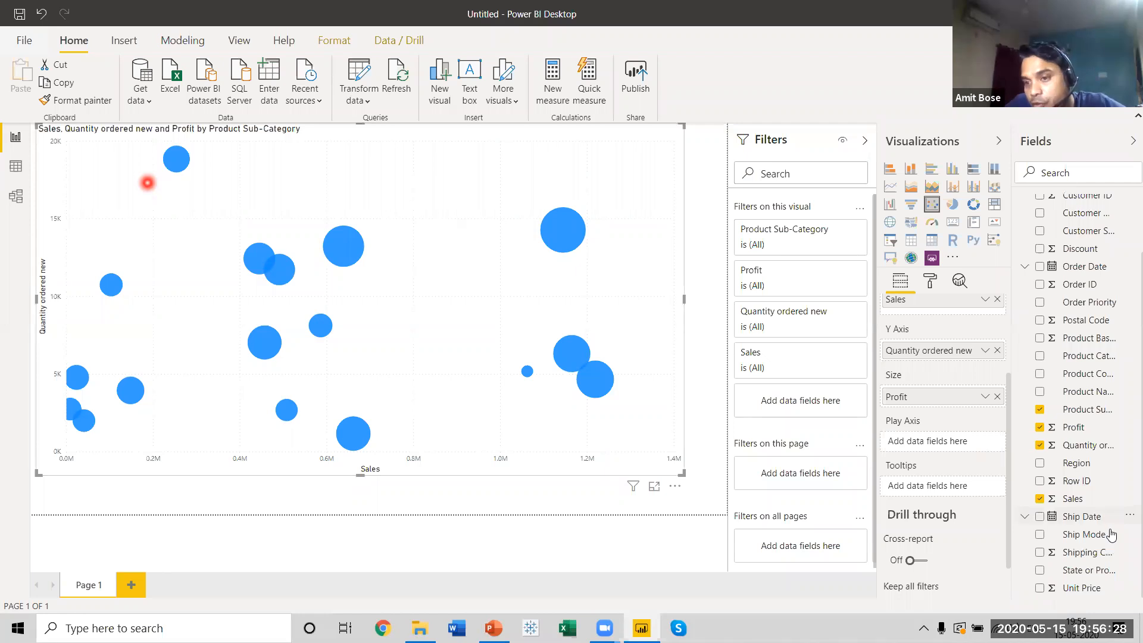
pyautogui.scroll(3, 1111, 534)
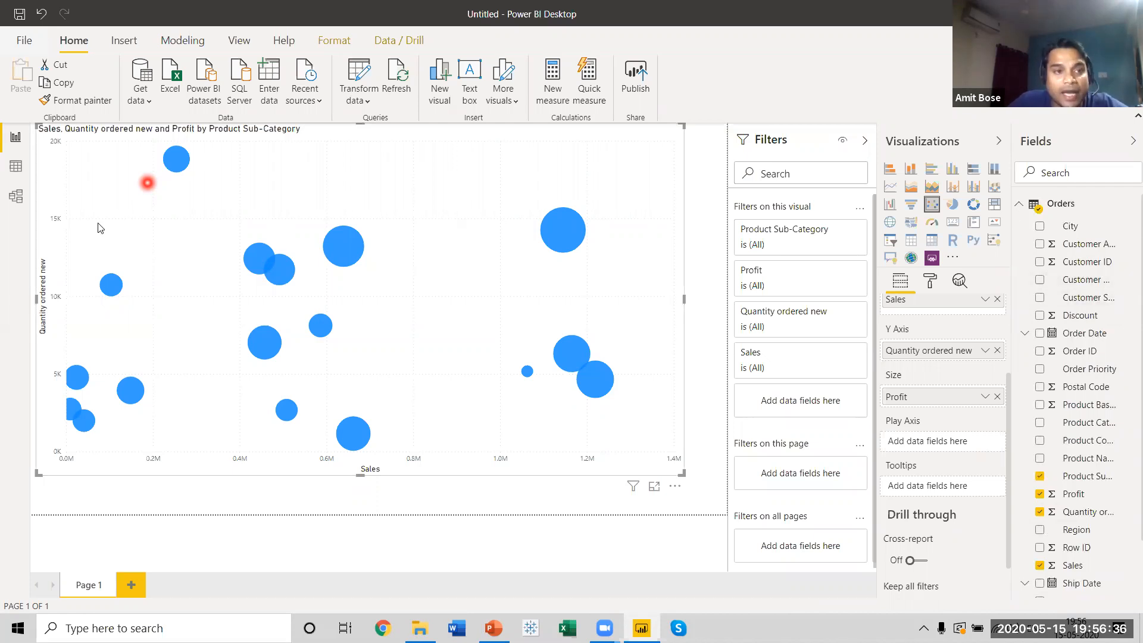
pyautogui.click(8, 168)
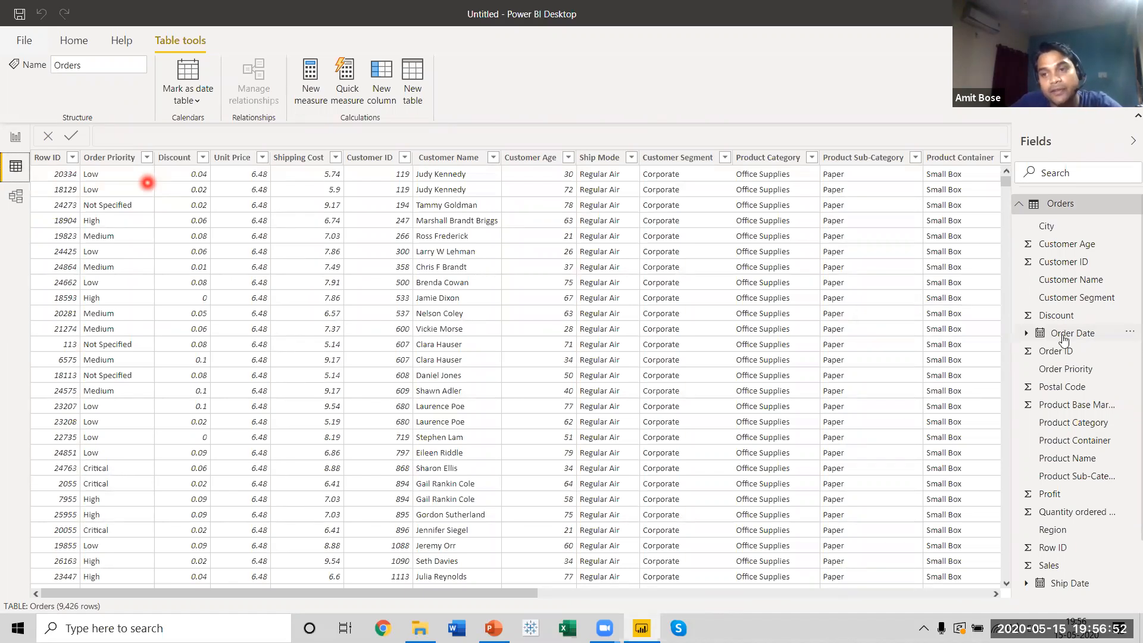
pyautogui.rightClick(1061, 204)
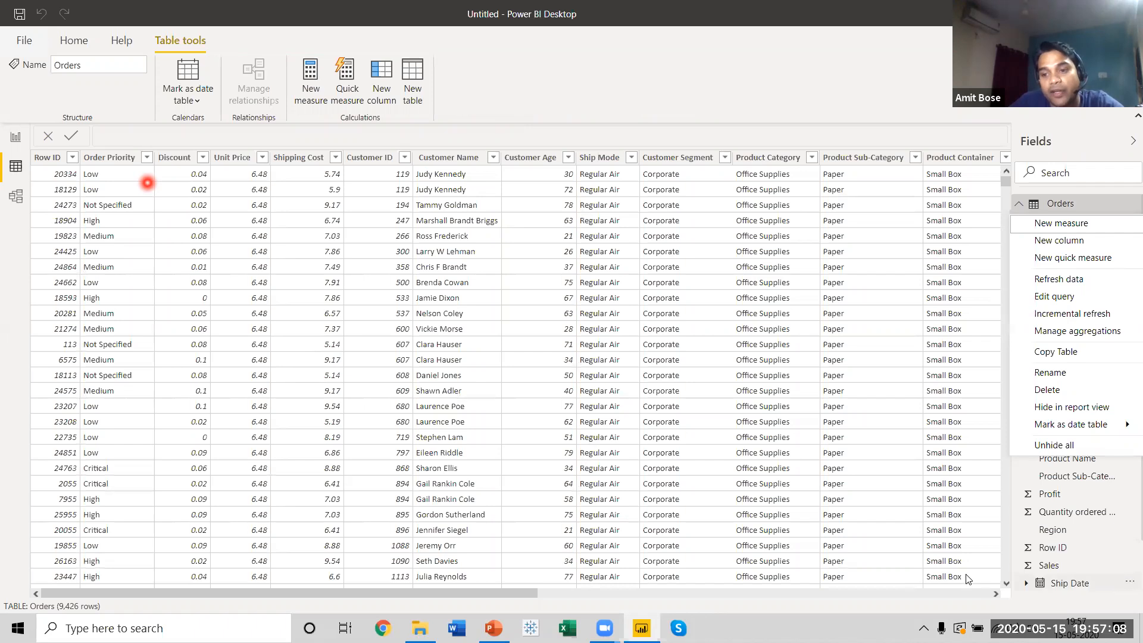
pyautogui.click(1005, 570)
pyautogui.click(1006, 406)
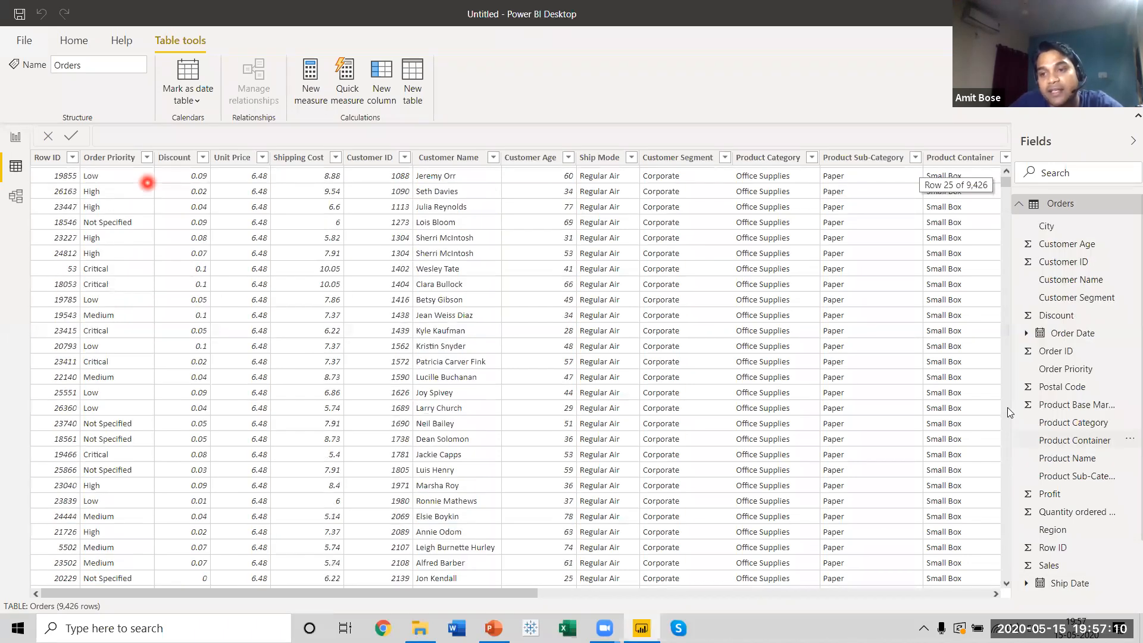
pyautogui.rightClick(1059, 206)
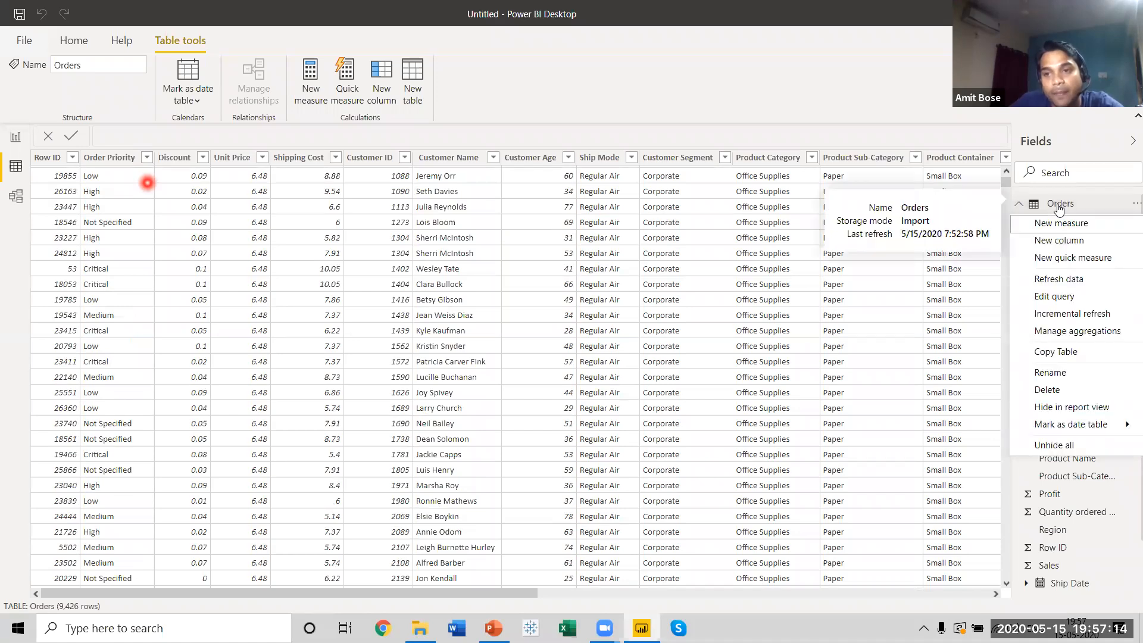
pyautogui.click(1067, 240)
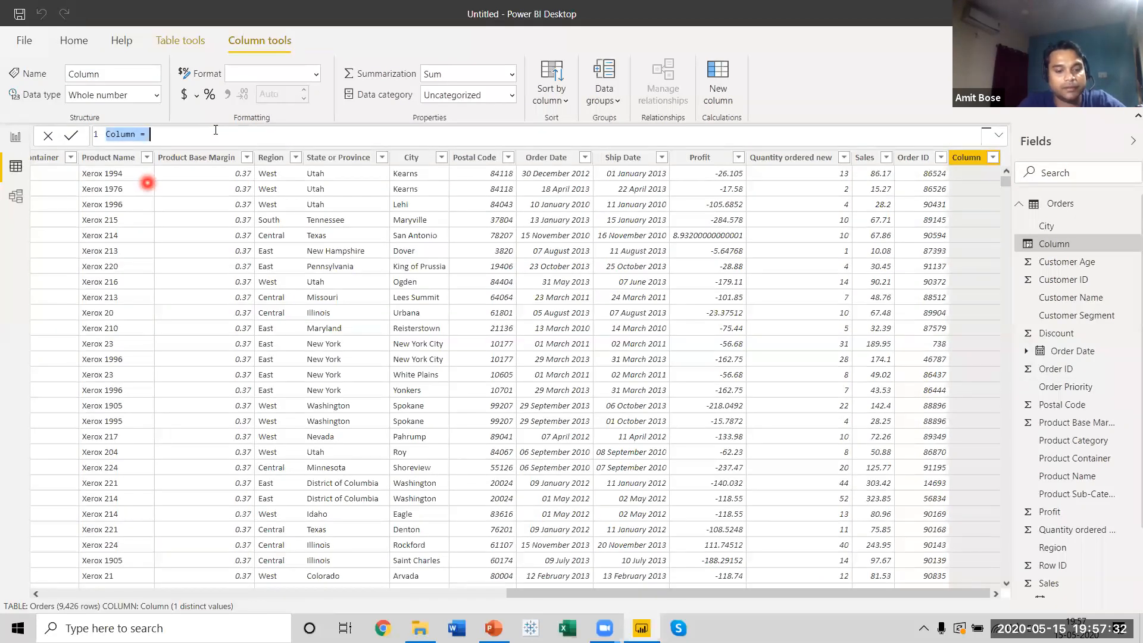
# Step: Define the new column as Year = FORMAT(Orders[Order Date],"YYYY") and commit the formula
pyautogui.write('Year = ')
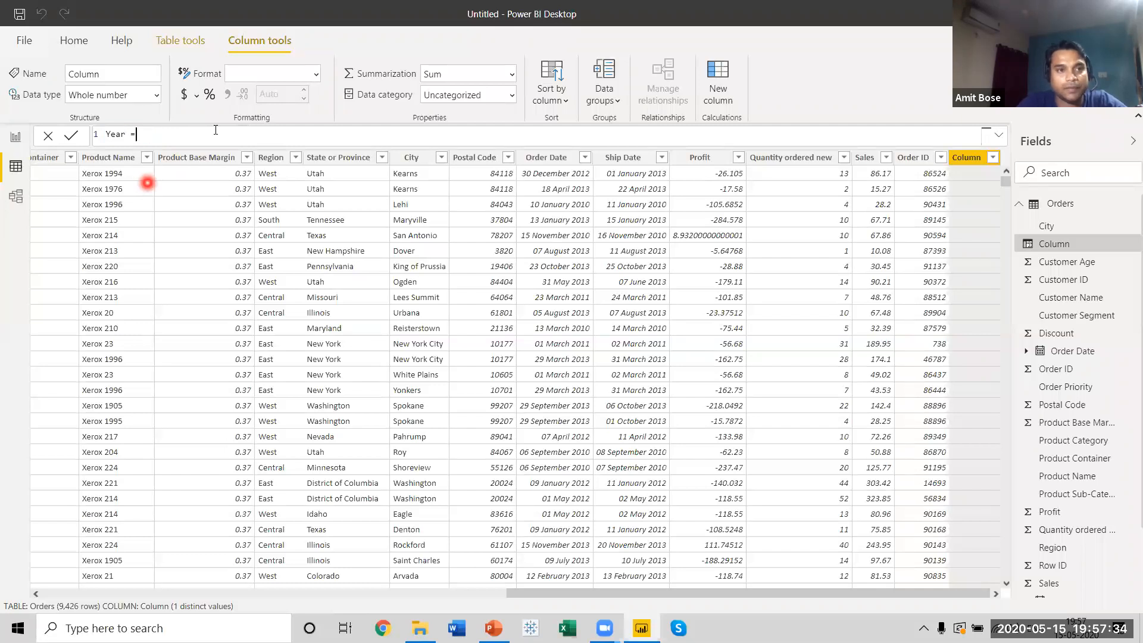
pyautogui.write('f')
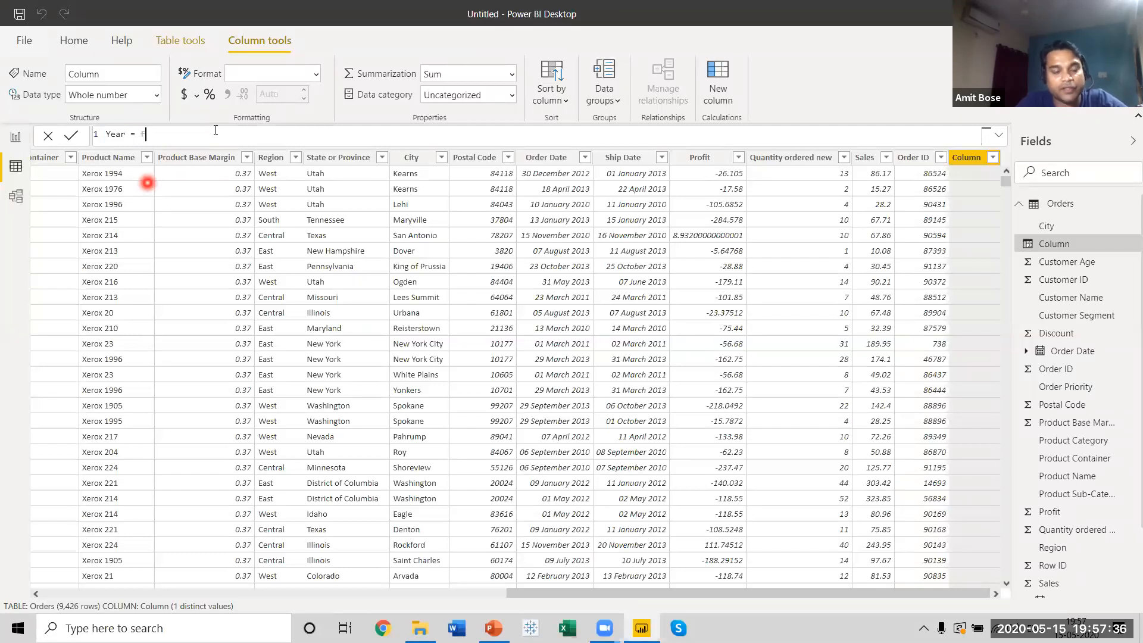
pyautogui.write('or')
pyautogui.press('Tab')
pyautogui.write('o')
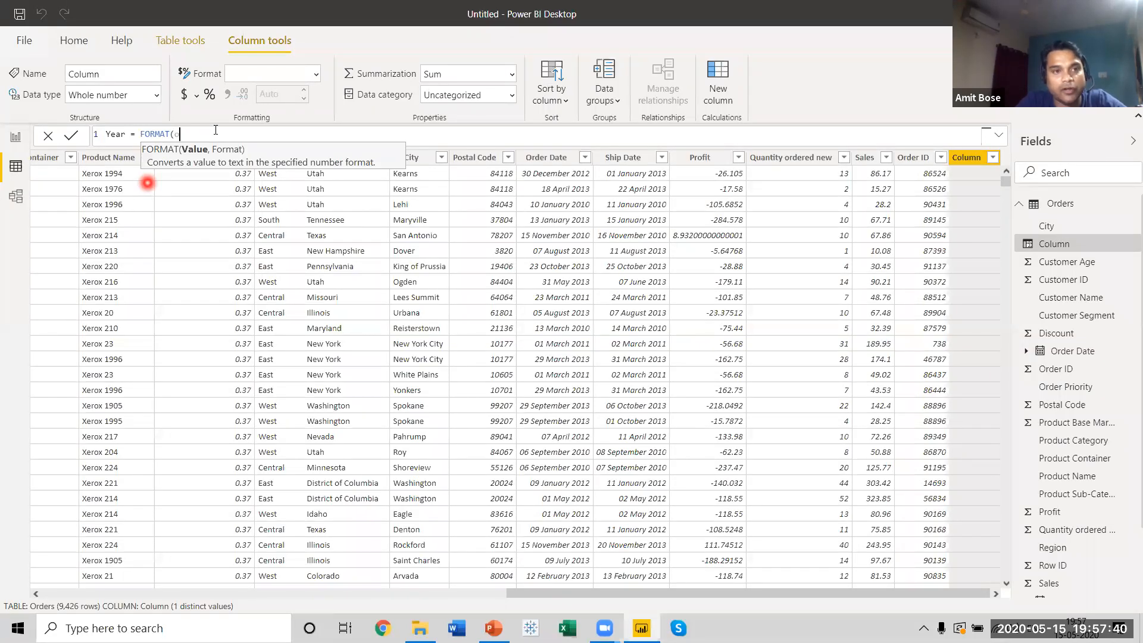
pyautogui.write('rd')
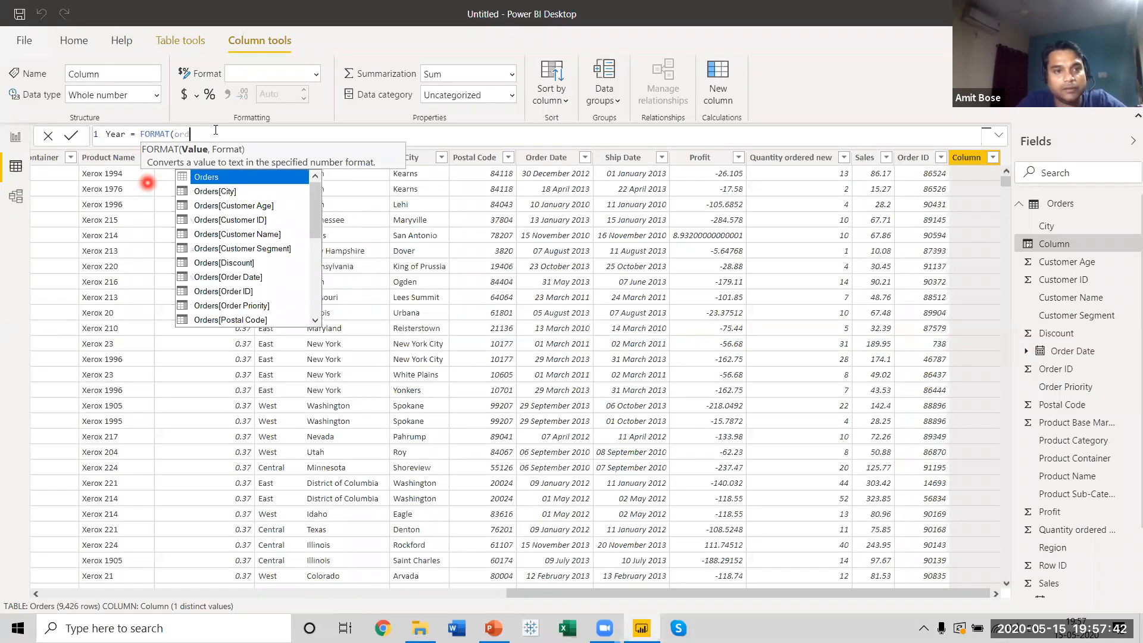
pyautogui.press('Down')
pyautogui.press('Down')
pyautogui.press('Down')
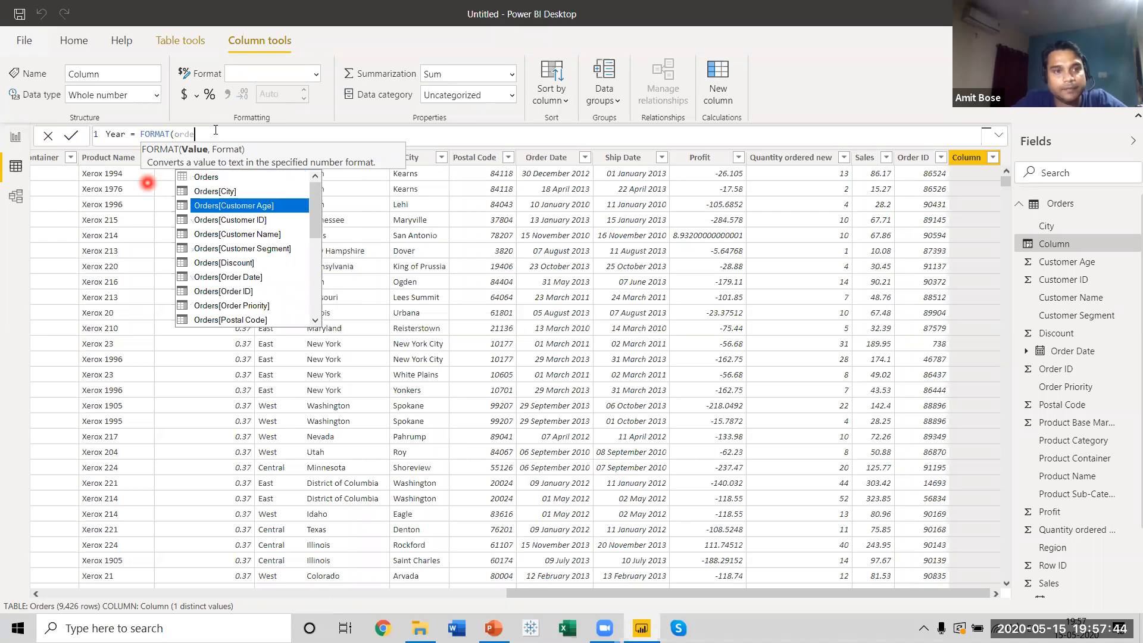
pyautogui.press('Down')
pyautogui.press('Down')
pyautogui.press('Down')
pyautogui.press('Down')
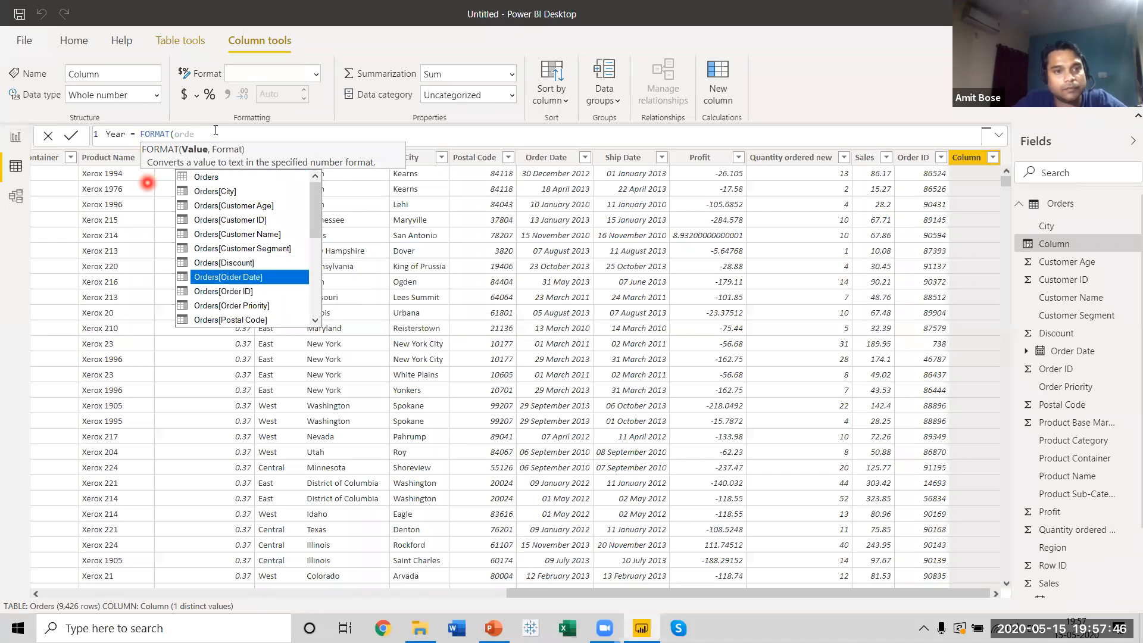
pyautogui.press('Tab')
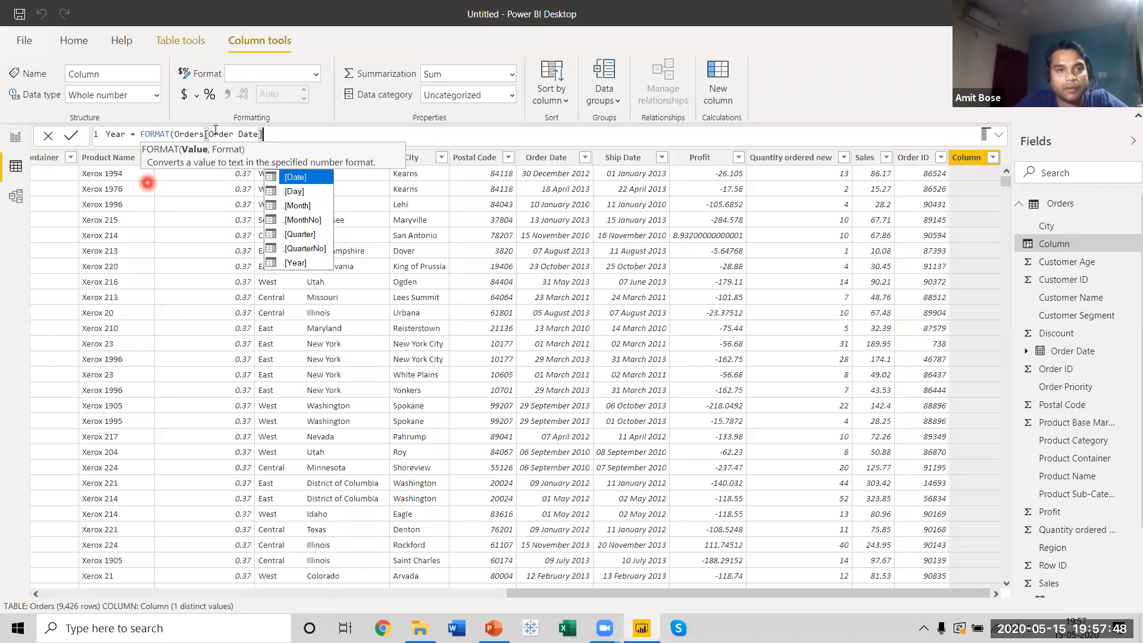
pyautogui.write(',')
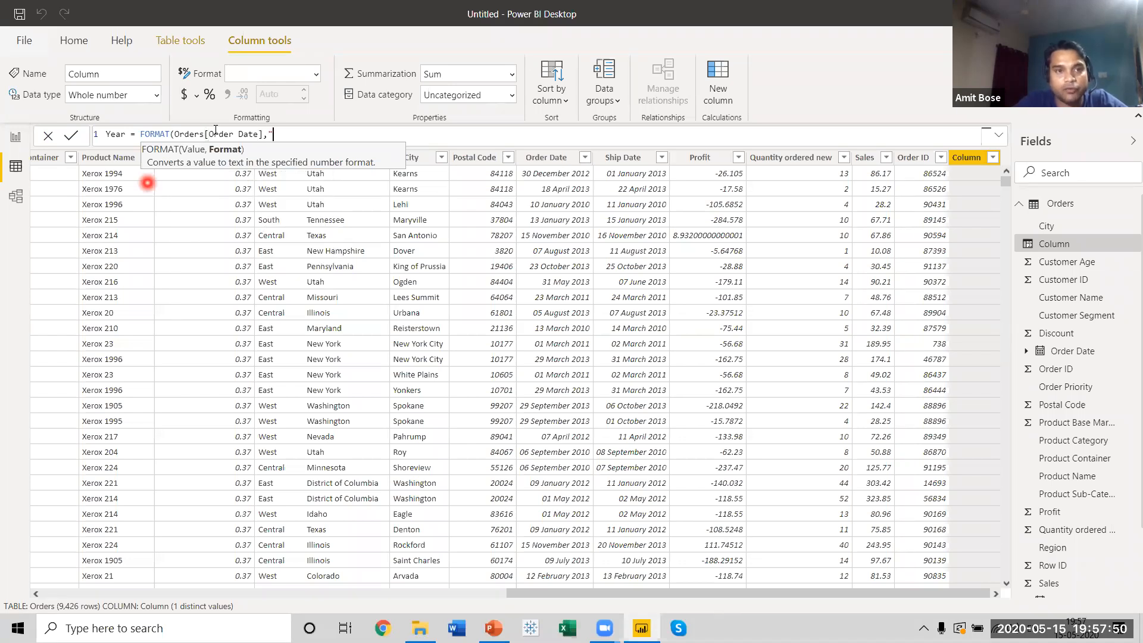
pyautogui.write('"YYYY')
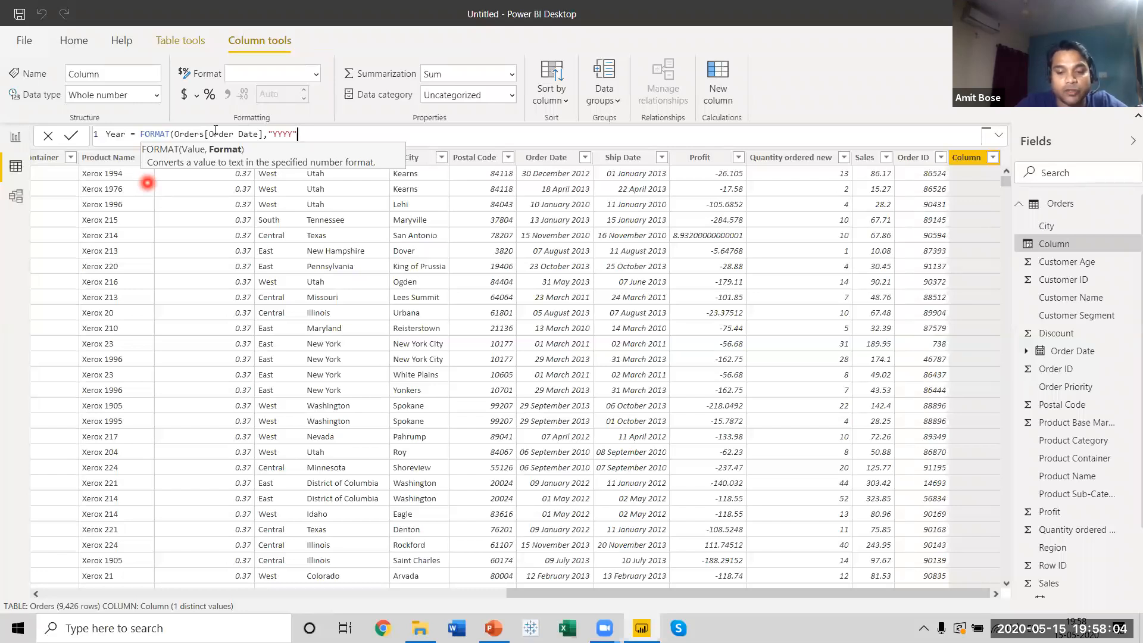
pyautogui.write(')')
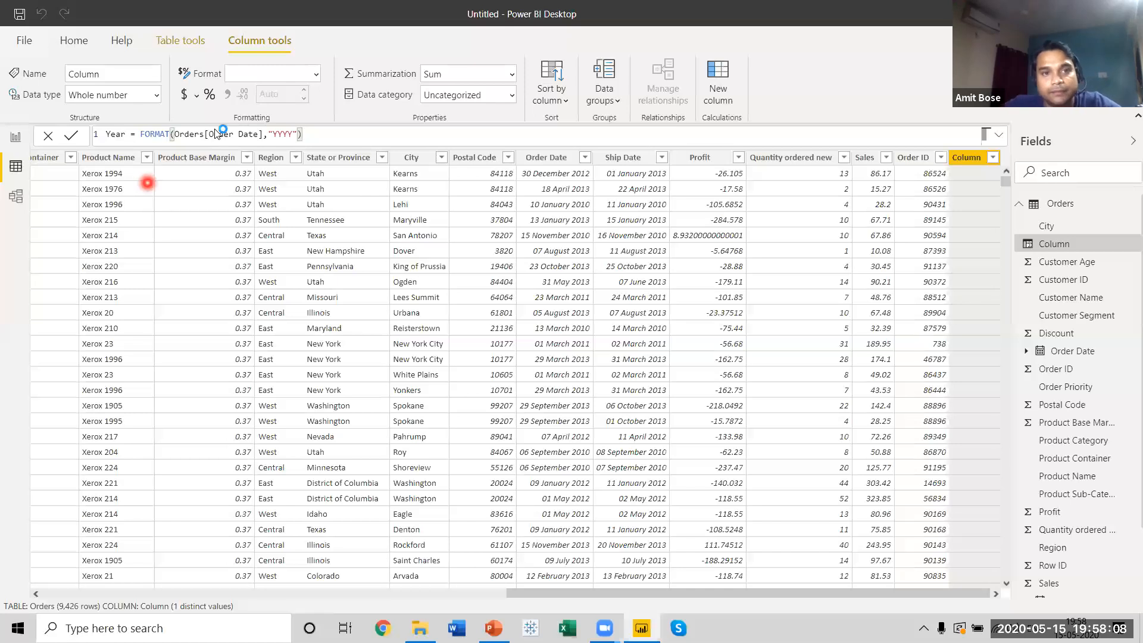
pyautogui.press('Return')
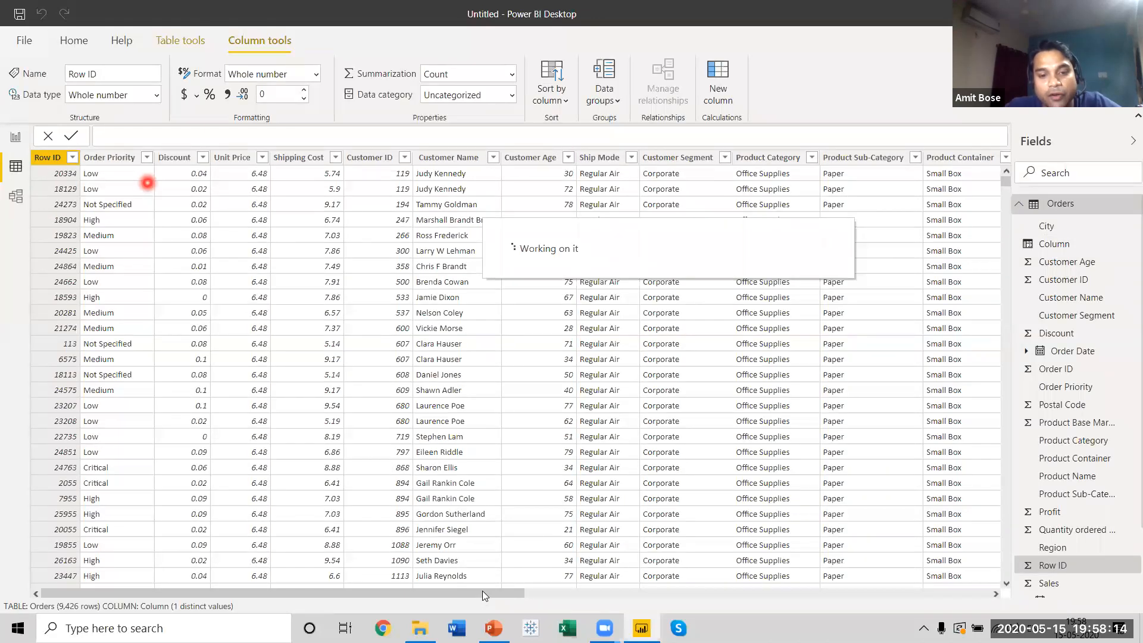
# Step: Examine the new Year column in the Orders table and the distinct values in its filter list
pyautogui.moveTo(494, 591); pyautogui.dragTo(986, 602)
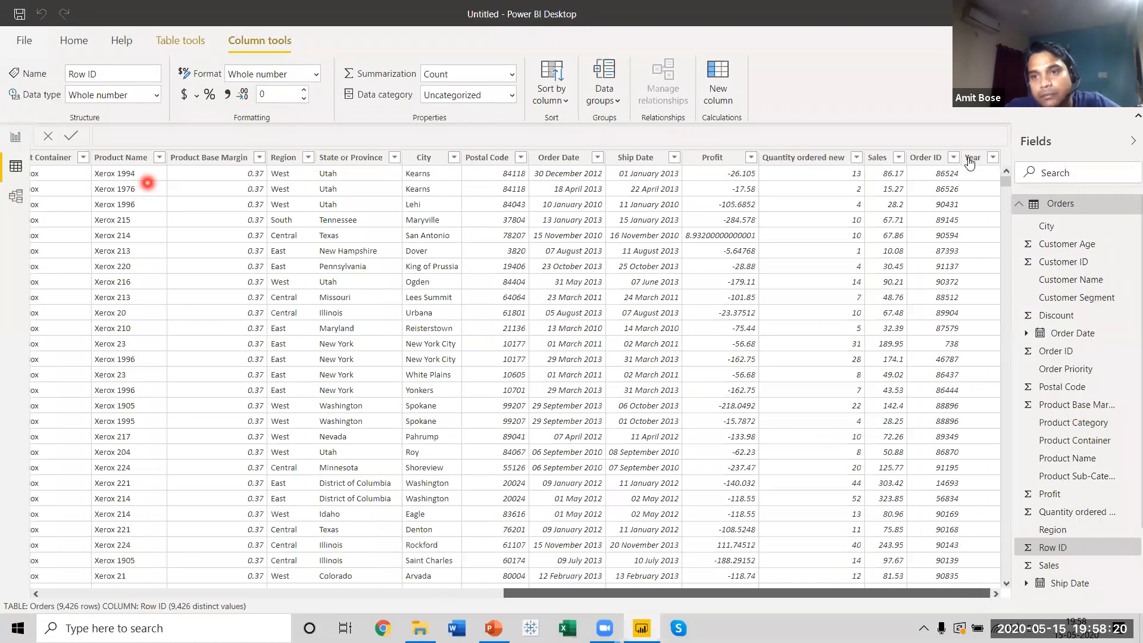
pyautogui.click(969, 160)
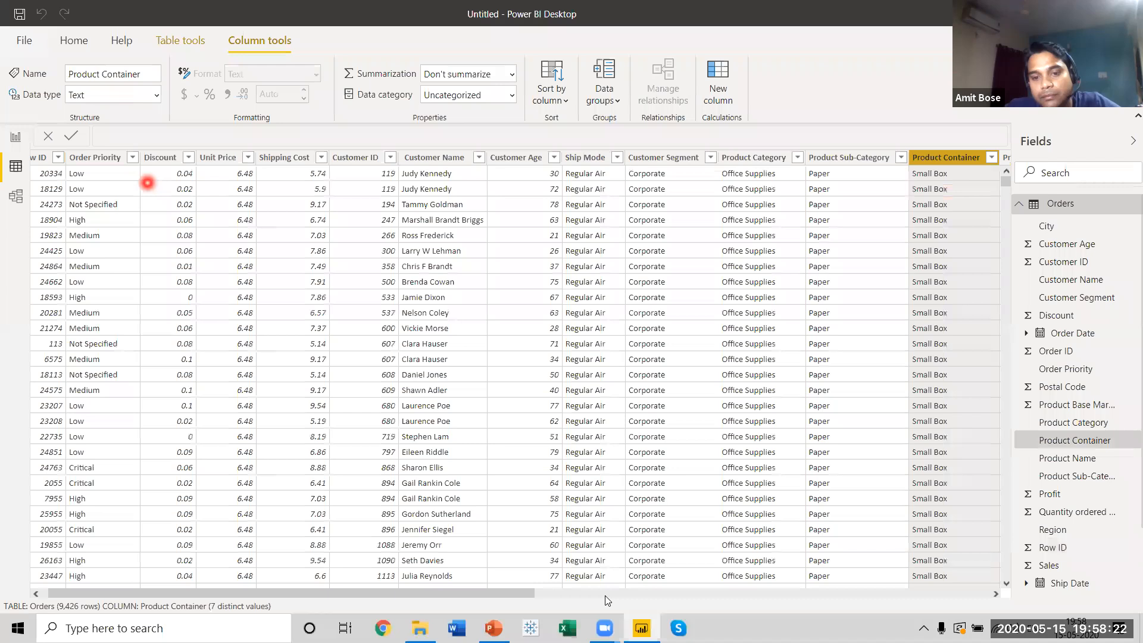
pyautogui.click(795, 594)
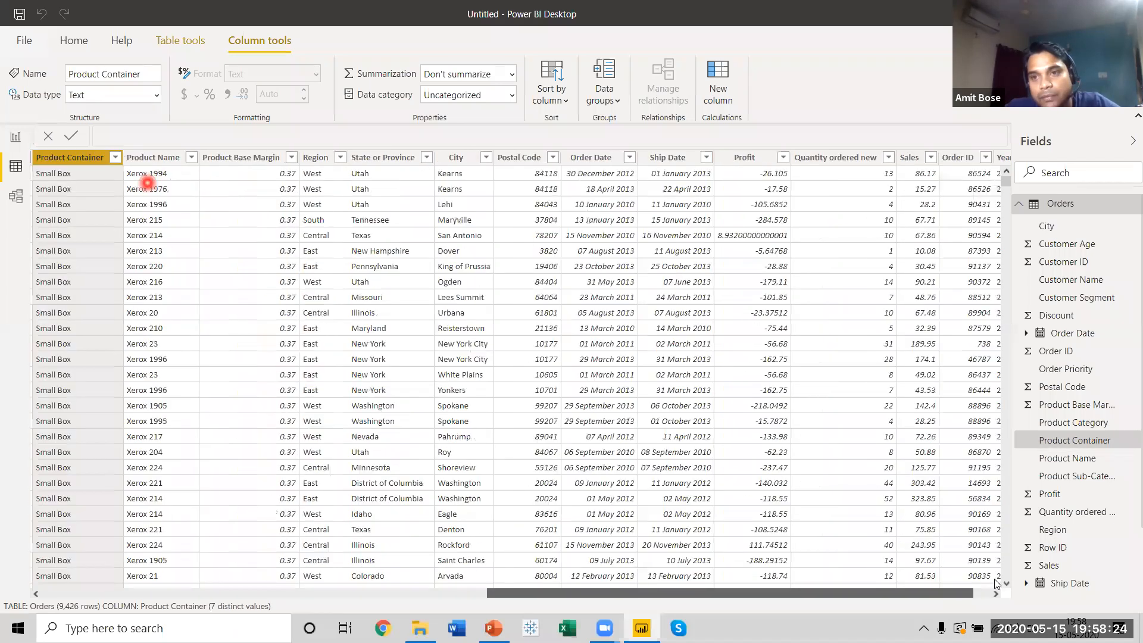
pyautogui.click(993, 161)
pyautogui.click(993, 158)
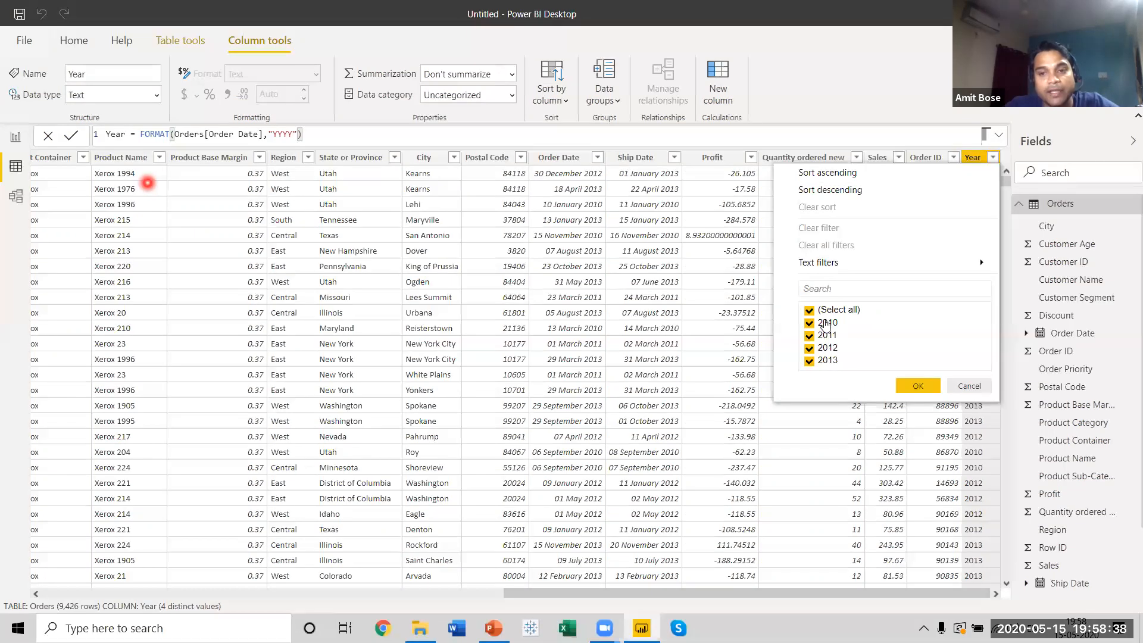
pyautogui.click(923, 387)
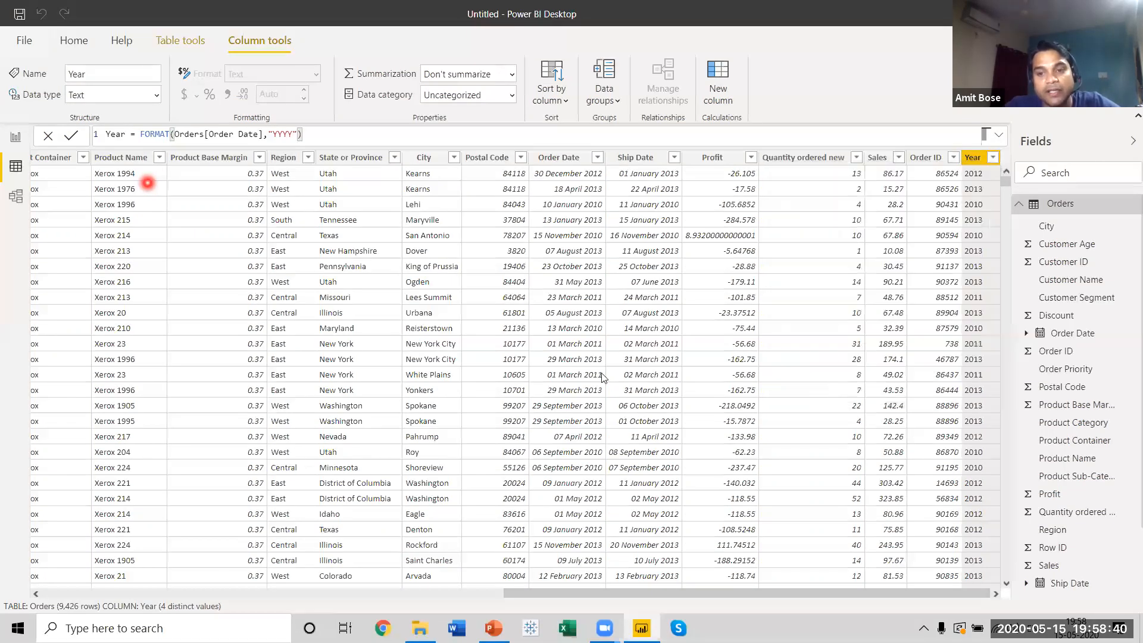
# Step: Return to the report and assign the Year field as the scatter chart's play axis
pyautogui.click(16, 138)
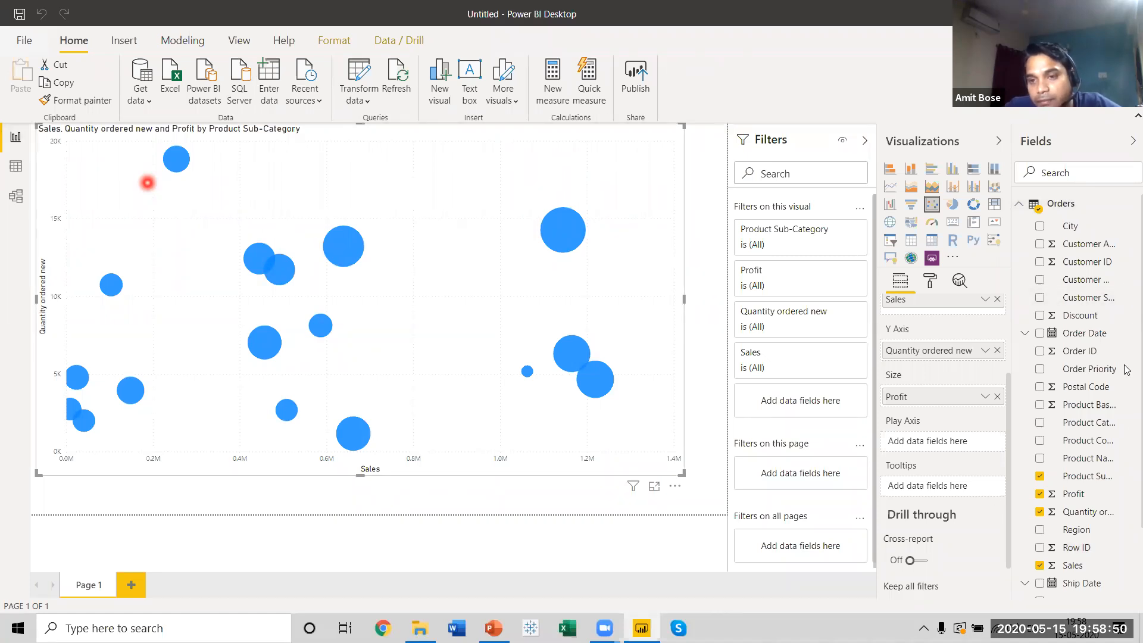
pyautogui.scroll(-3, 1094, 547)
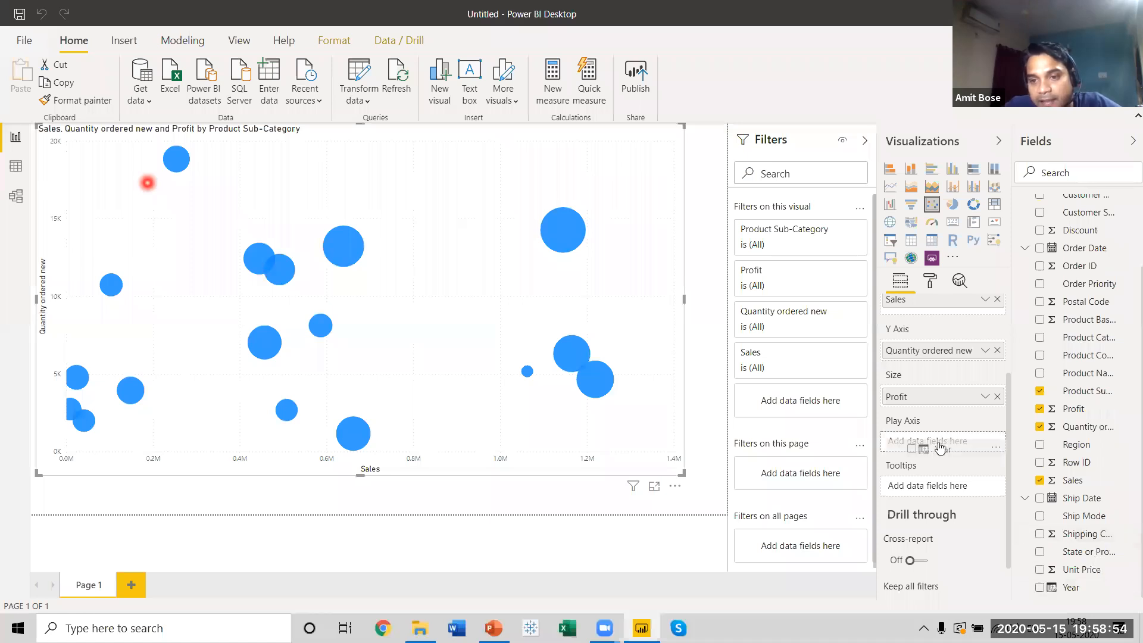
pyautogui.moveTo(941, 446); pyautogui.dragTo(940, 447)
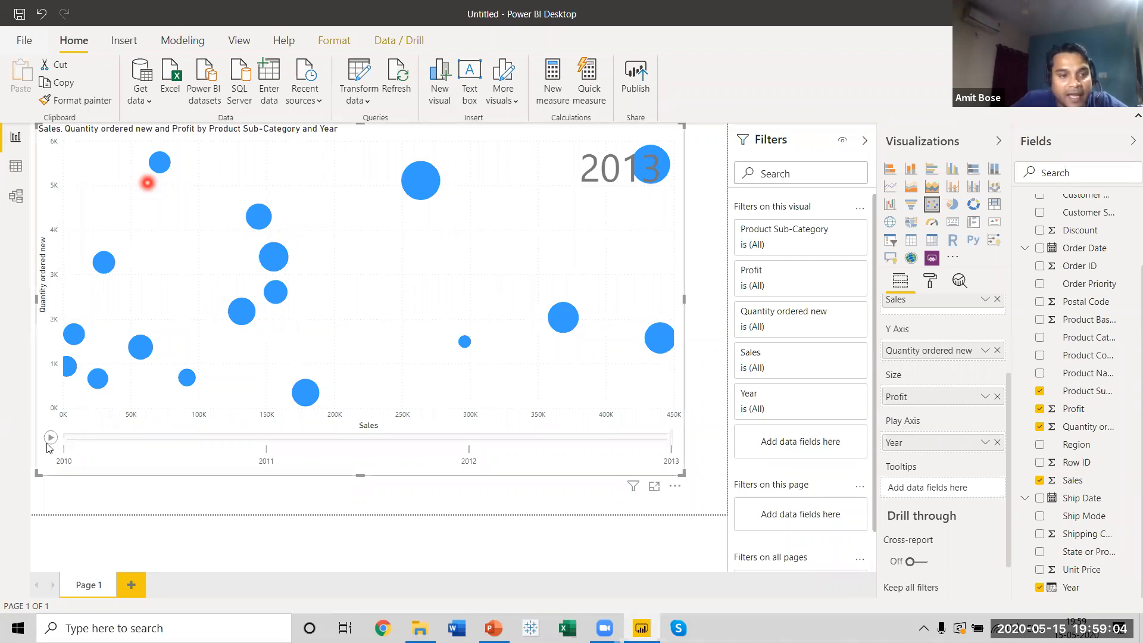
# Step: Show the scatter chart in focus mode with the filters collapsed and play its year animation
pyautogui.click(655, 489)
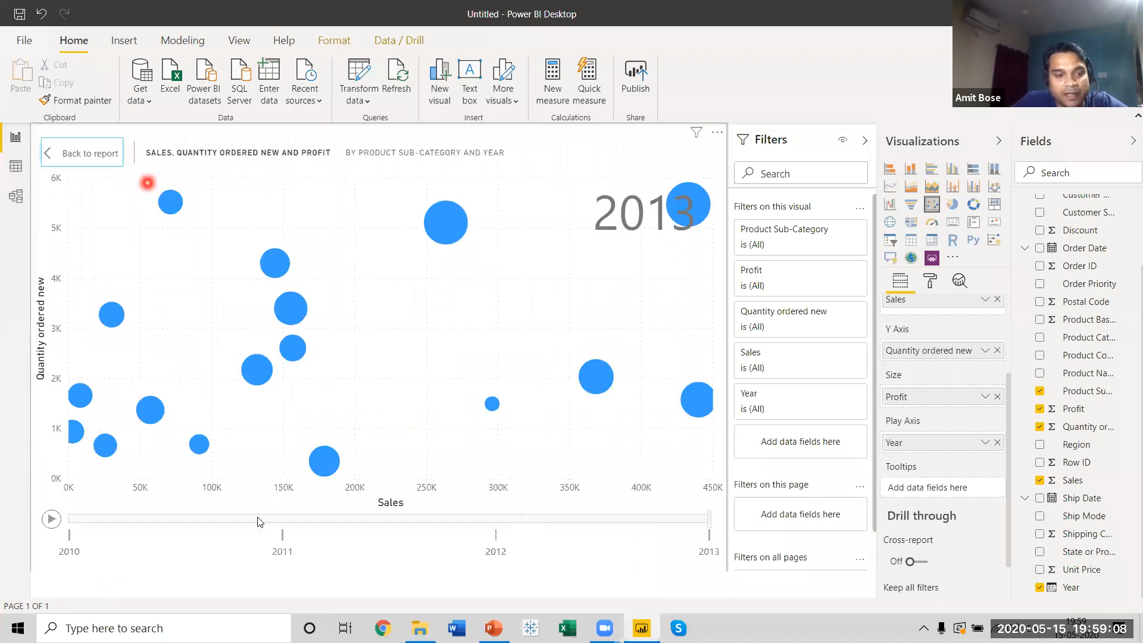
pyautogui.click(864, 140)
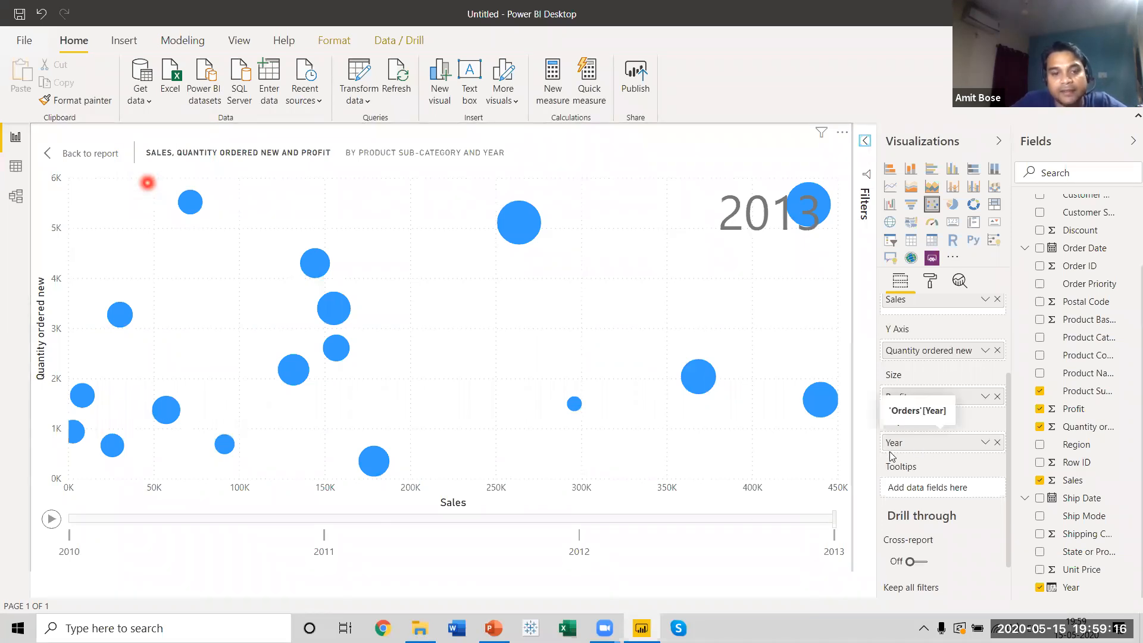
pyautogui.click(50, 520)
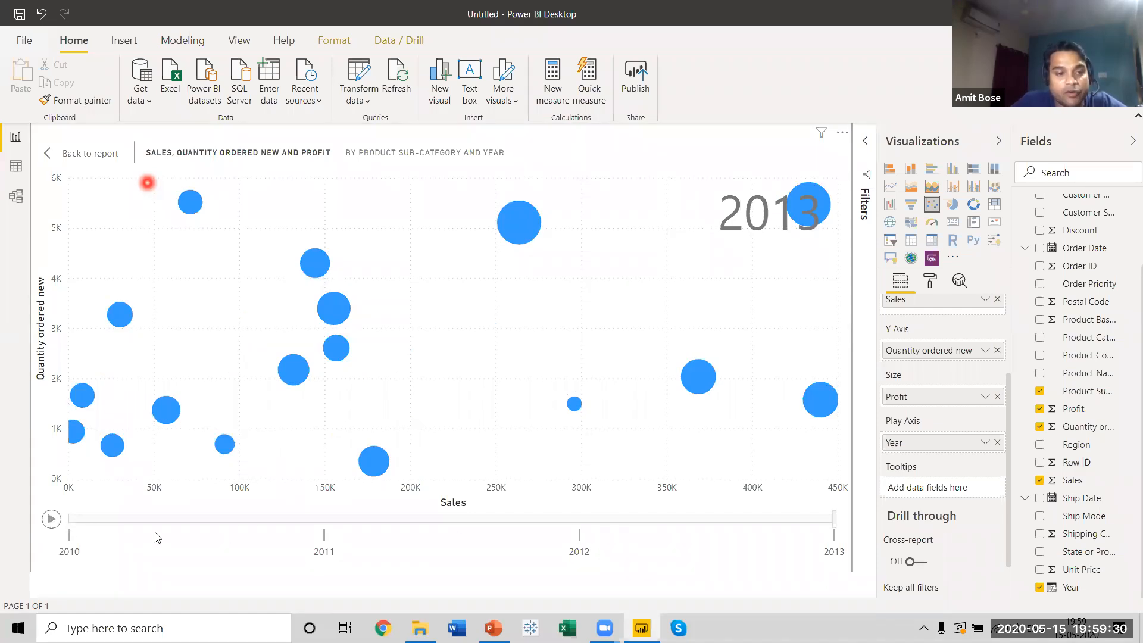
pyautogui.click(51, 520)
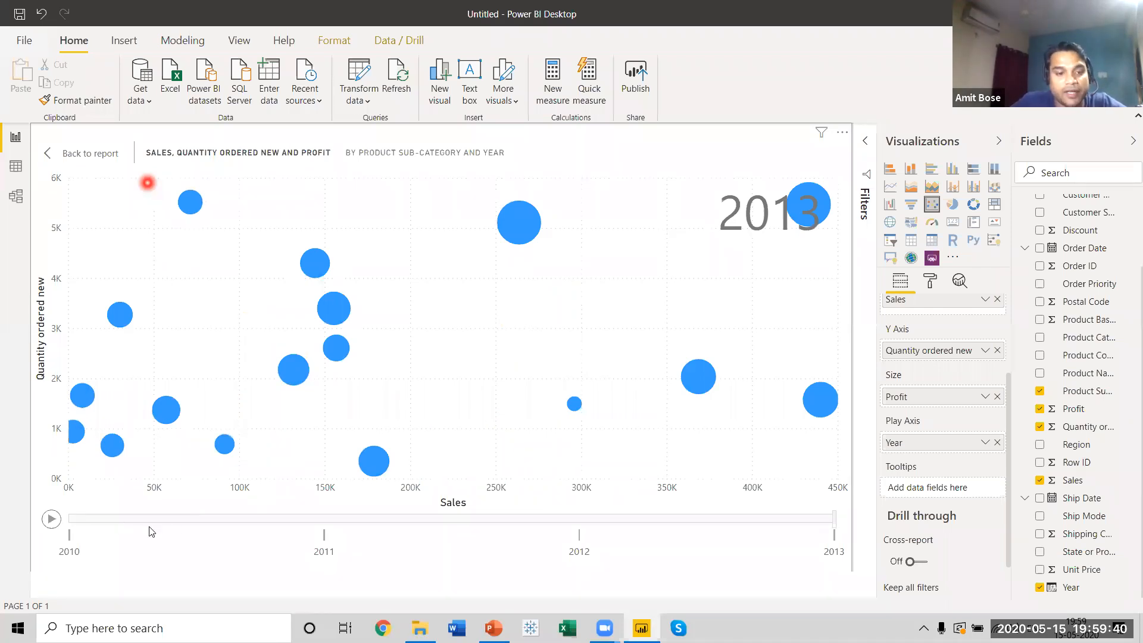
# Step: Set the play axis to 2010, 2011 and 2012 in turn, reading the Office Machines bubble's details for 2010
pyautogui.click(77, 520)
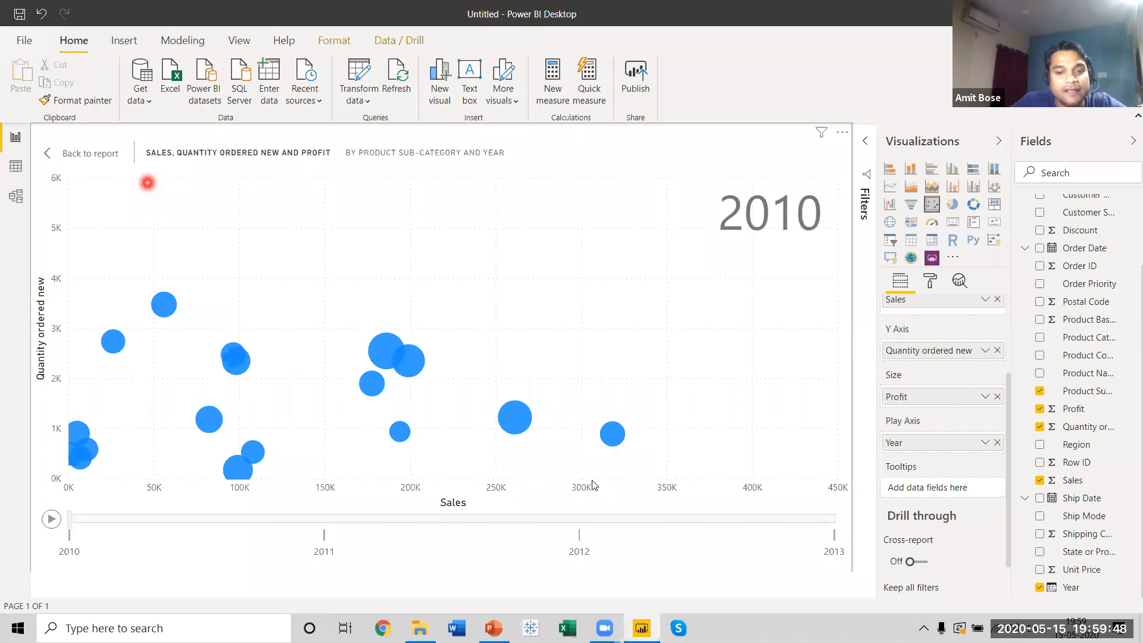
pyautogui.moveTo(612, 446)
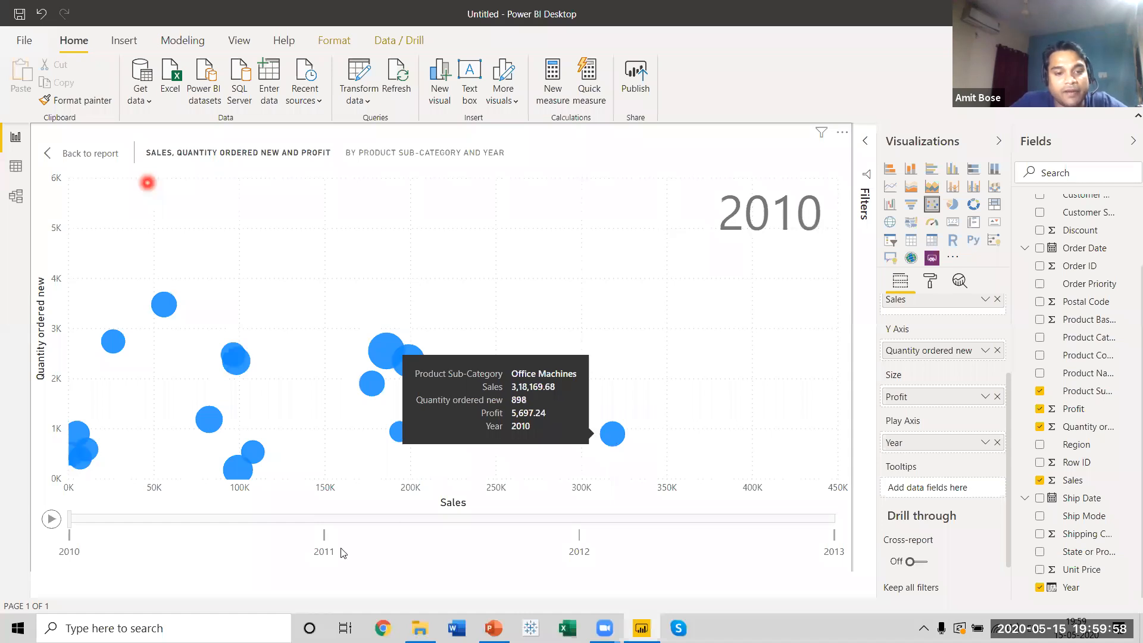
pyautogui.click(324, 518)
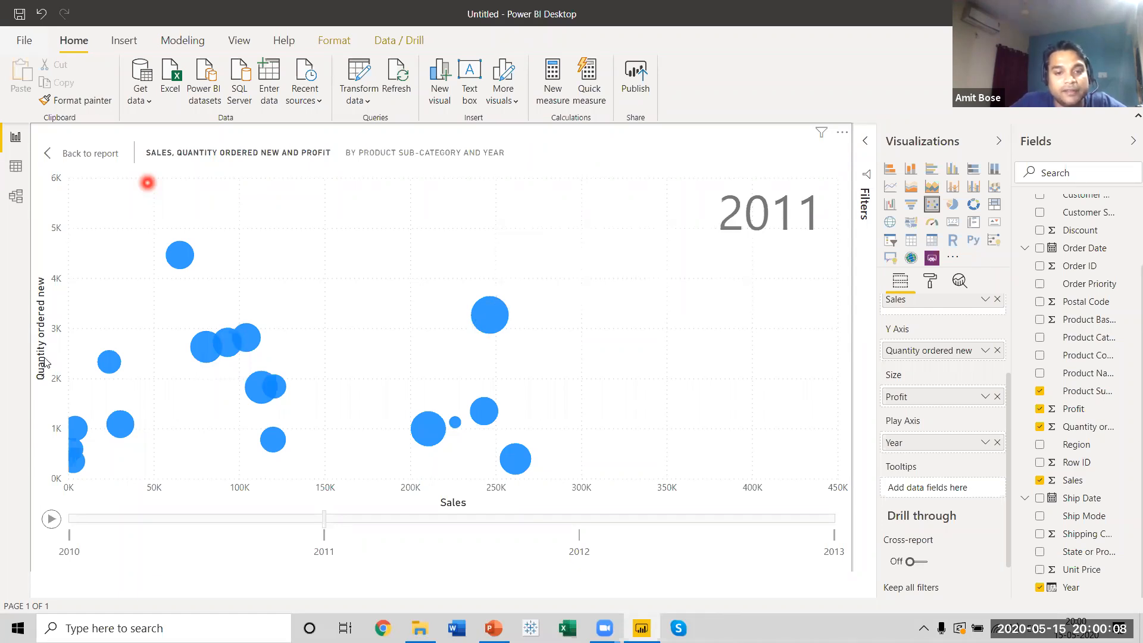
pyautogui.click(576, 519)
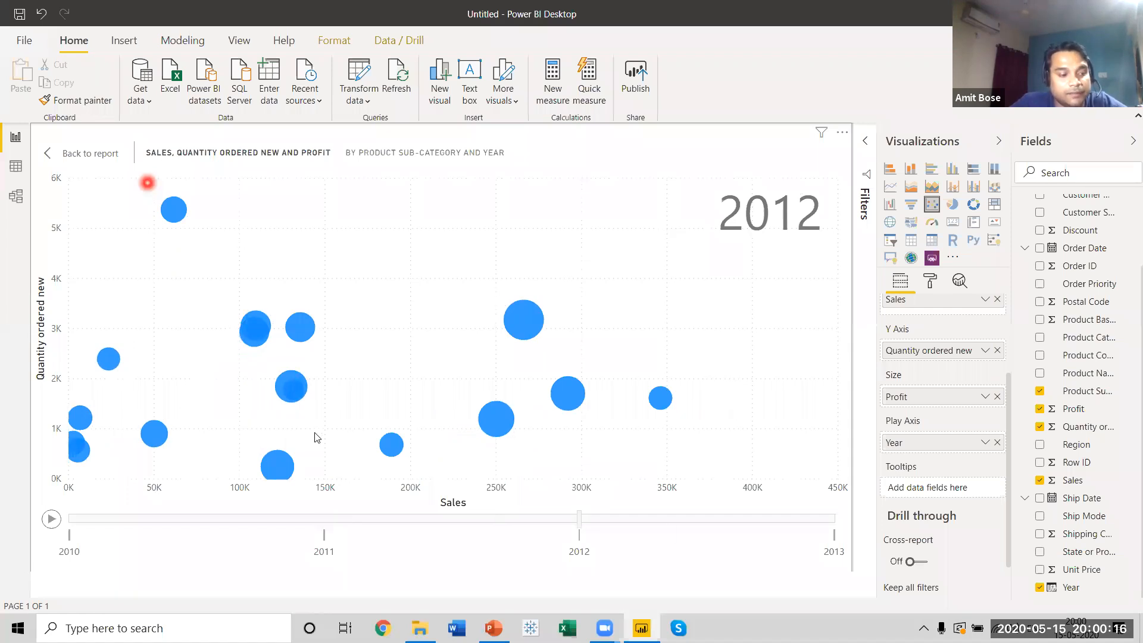
# Step: Set the scatter chart's play axis to 2013 and change the bubbles' default data color to dark grey
pyautogui.click(833, 519)
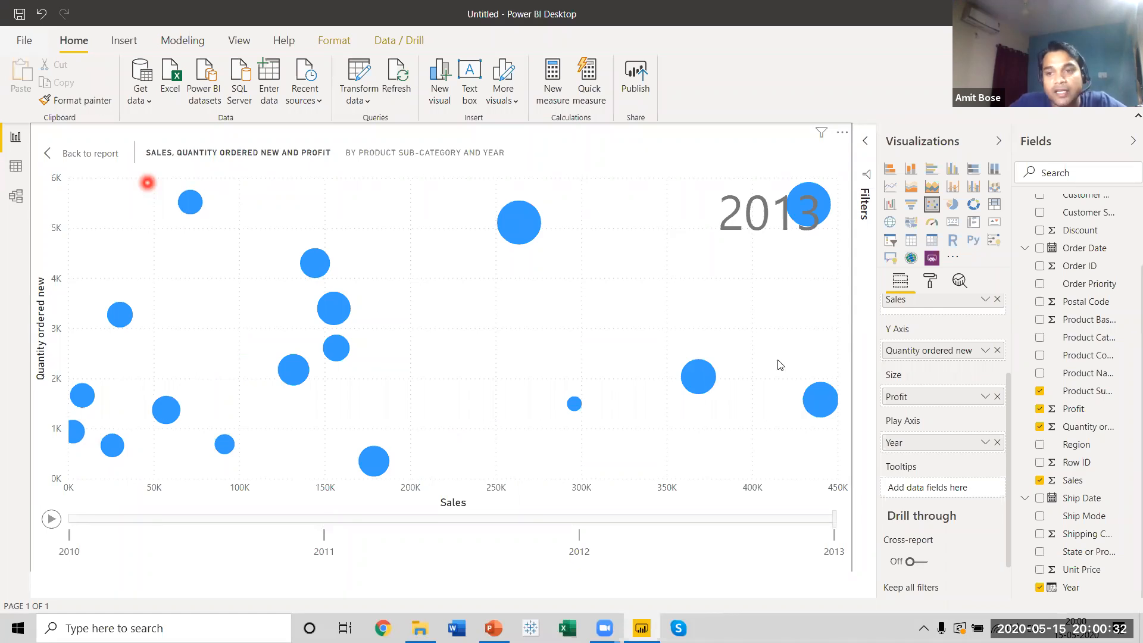
pyautogui.click(929, 284)
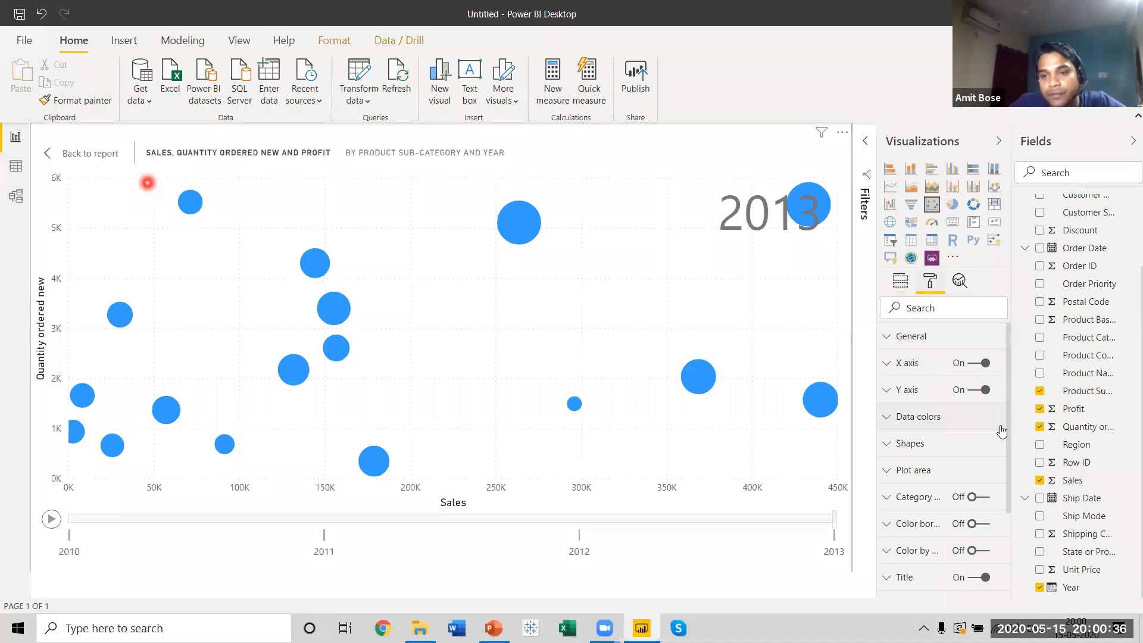
pyautogui.click(887, 416)
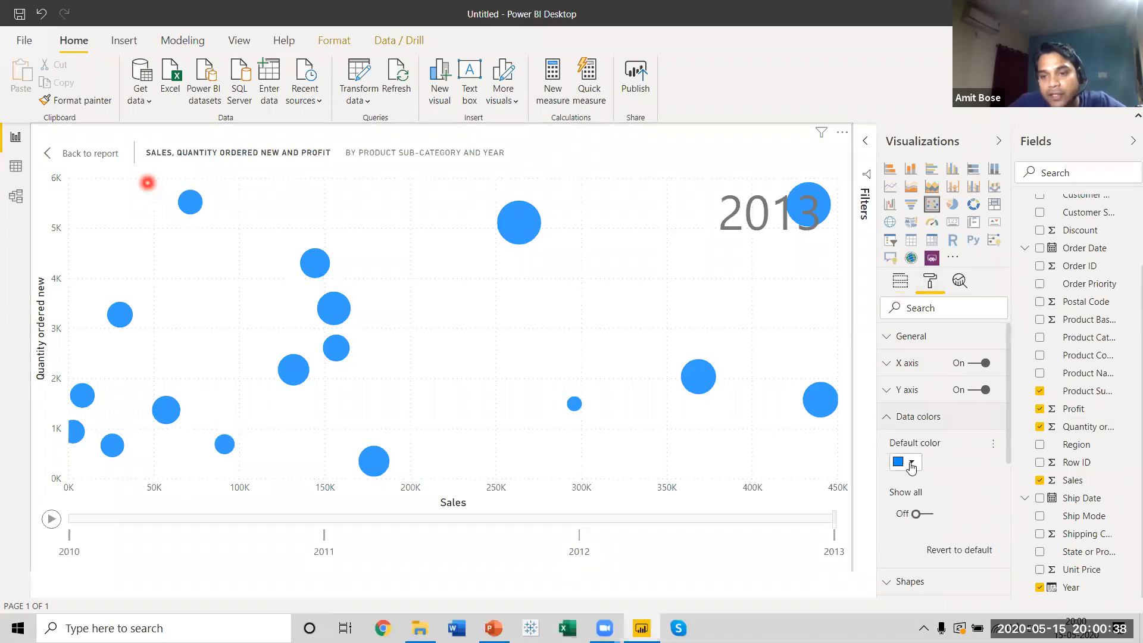
pyautogui.click(911, 464)
pyautogui.click(895, 532)
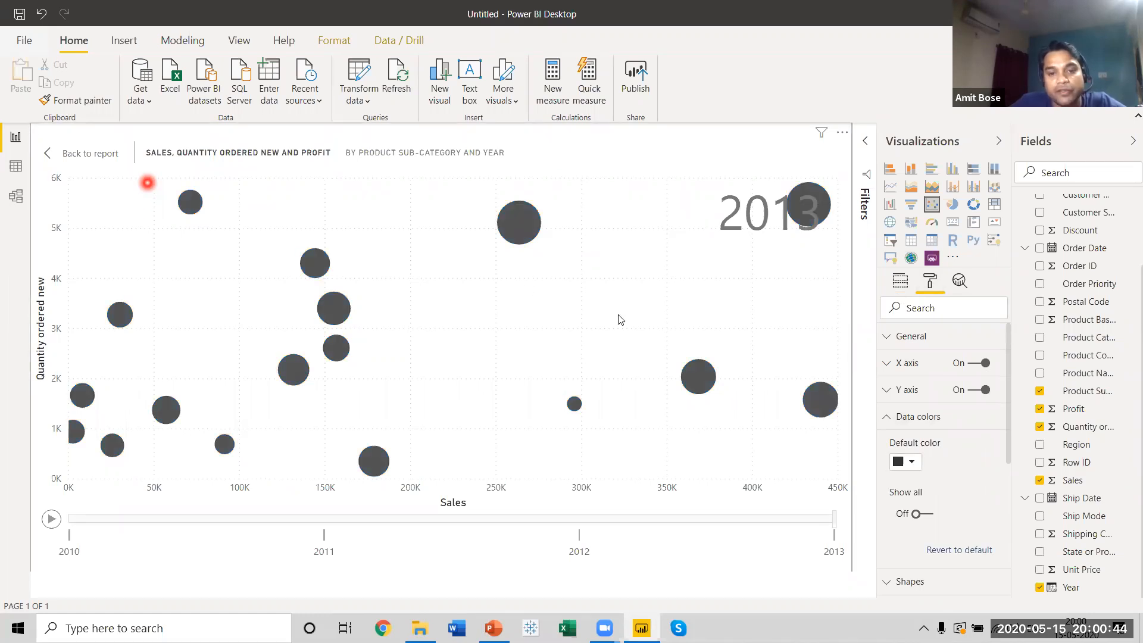
# Step: Play the year animation with the recolored bubbles and leave focus mode to return to the report page
pyautogui.click(51, 519)
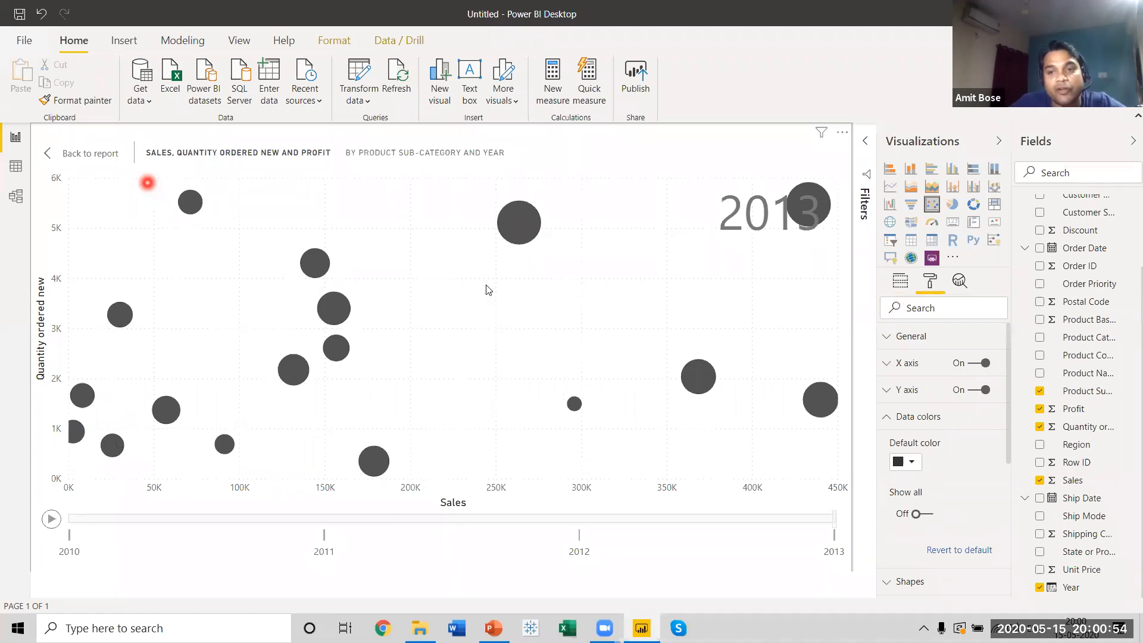
pyautogui.click(884, 418)
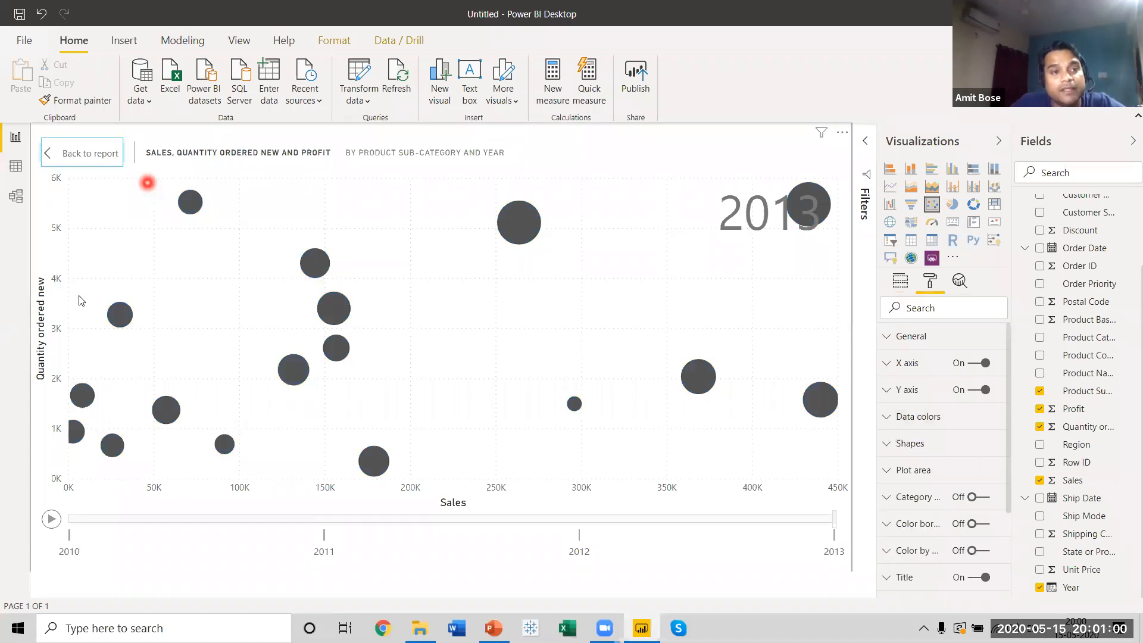
pyautogui.press('Escape')
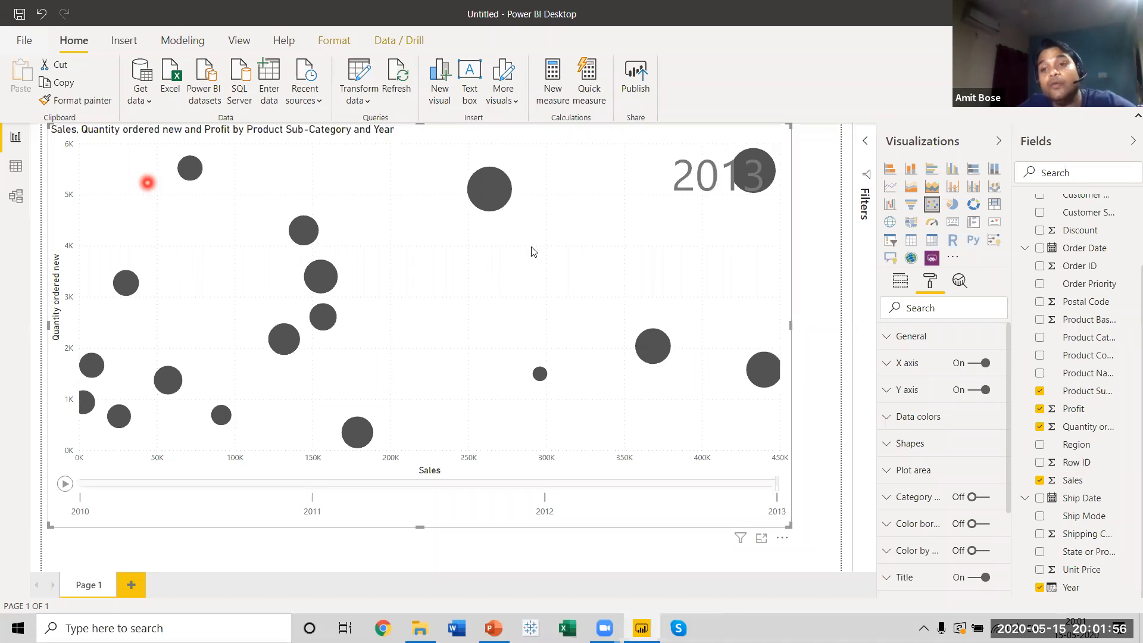
# Step: Review the scatter chart's field and format settings and add an X-axis constant line from its analytics options
pyautogui.click(900, 285)
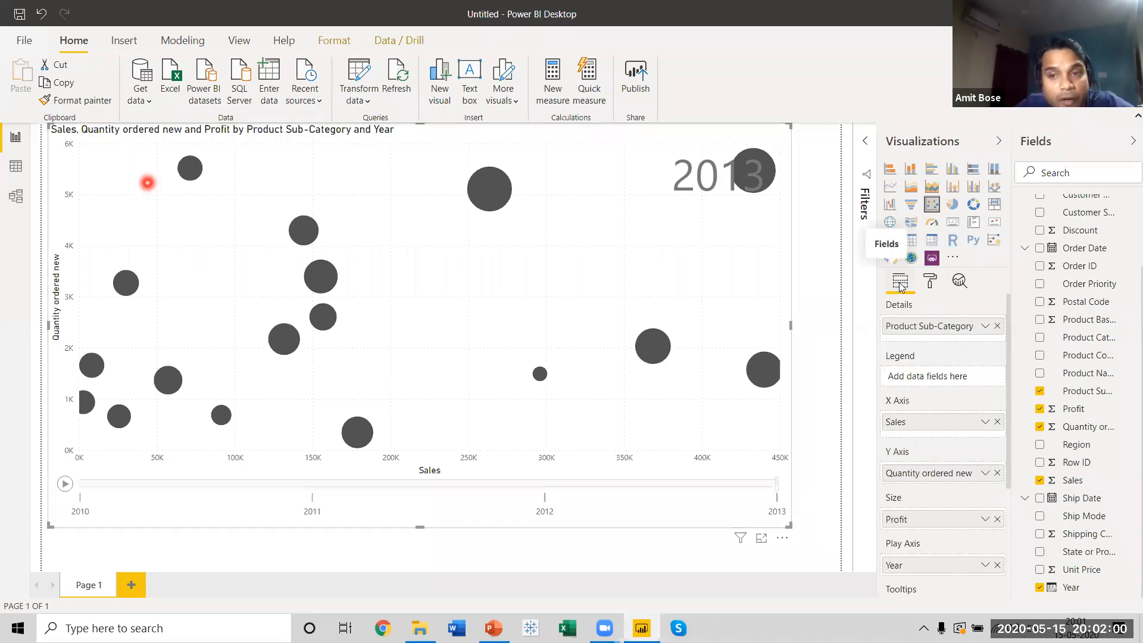
pyautogui.click(930, 283)
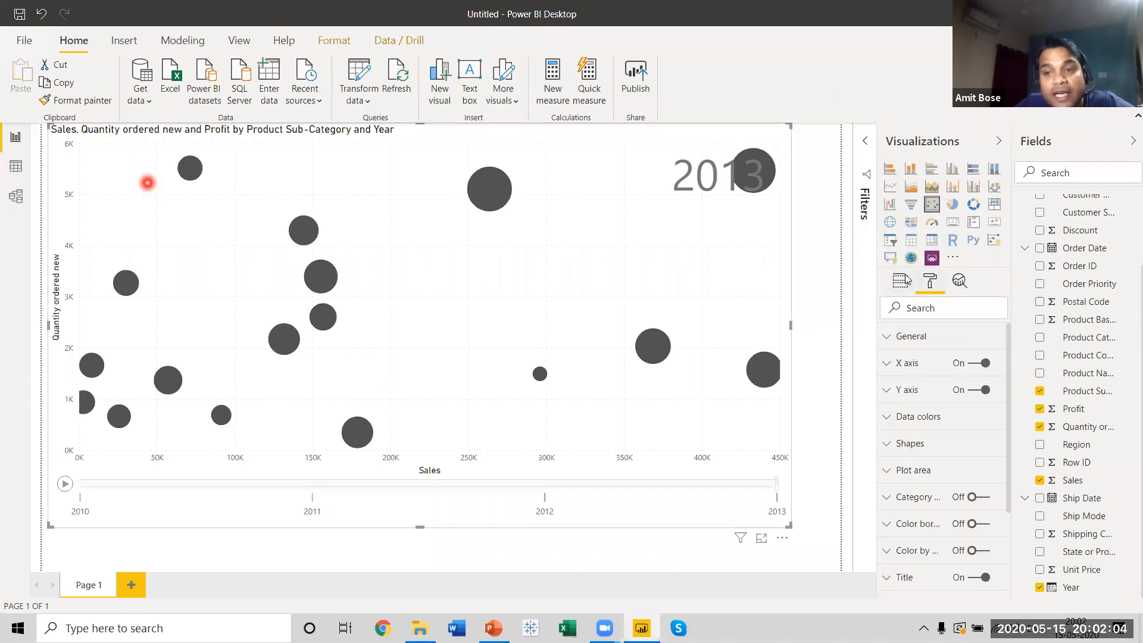
pyautogui.click(959, 282)
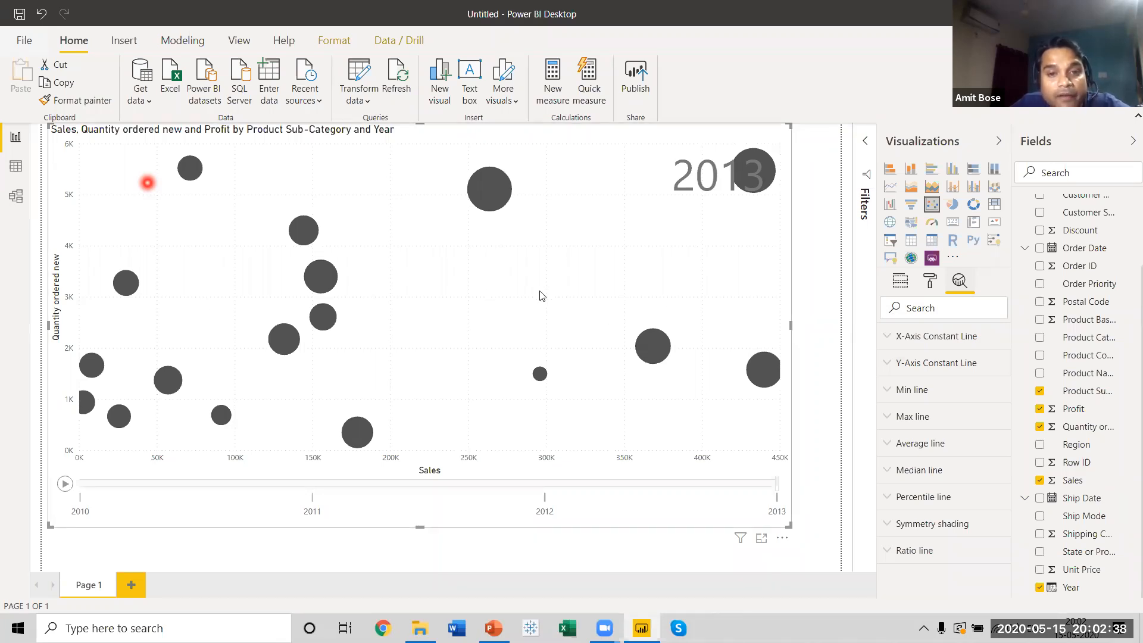
pyautogui.click(886, 340)
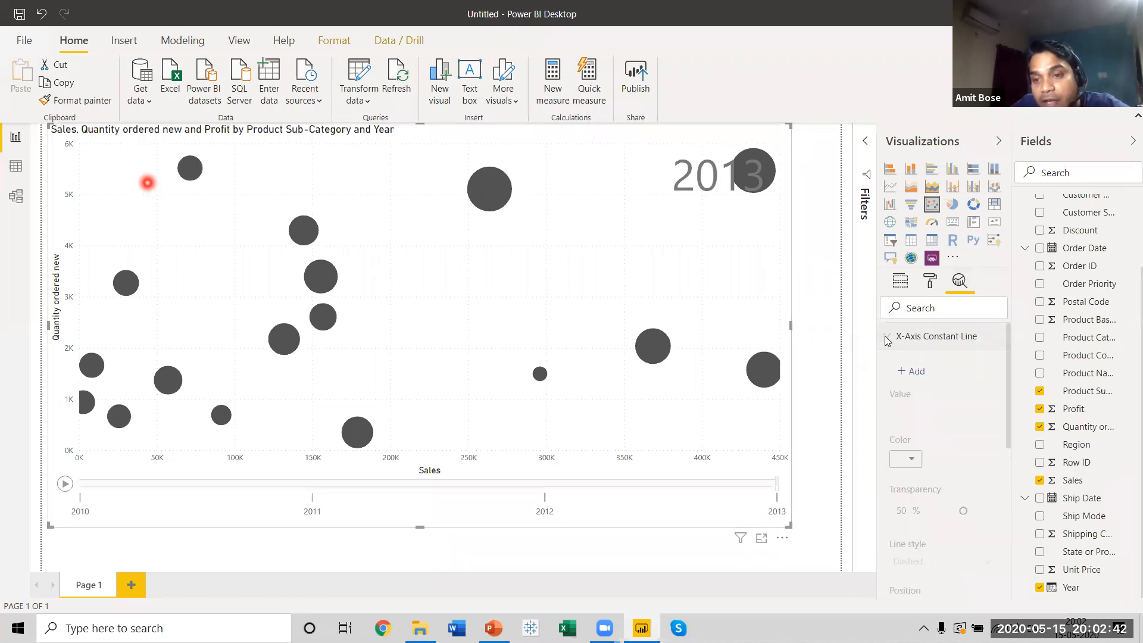
pyautogui.click(909, 372)
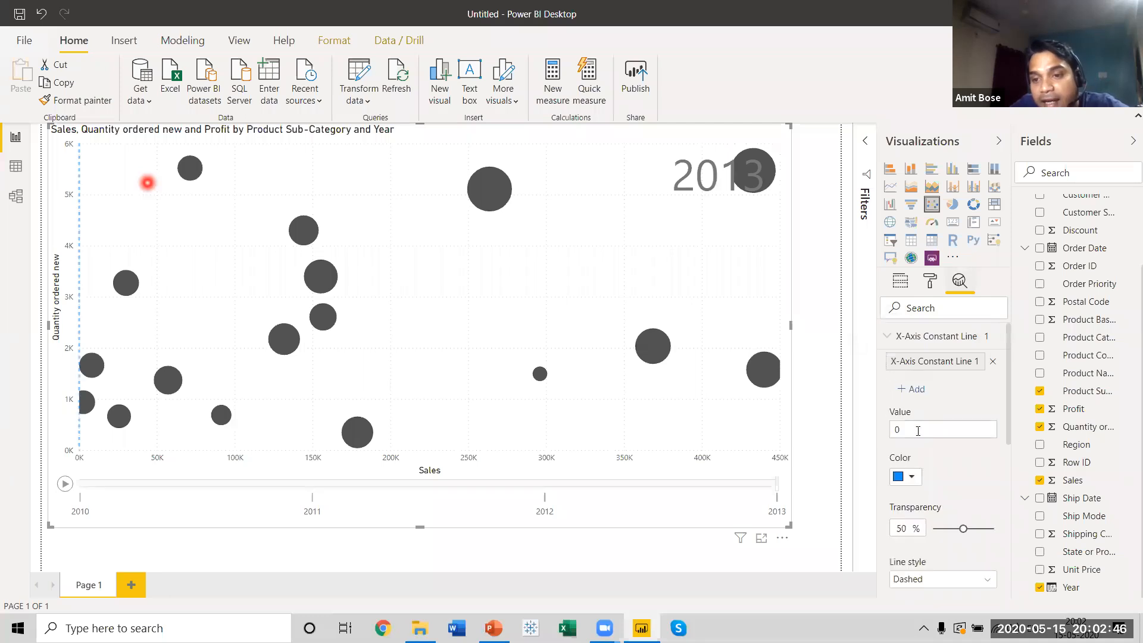
# Step: Set the X-axis constant line's value to 250000
pyautogui.click(891, 428)
pyautogui.doubleClick(891, 427)
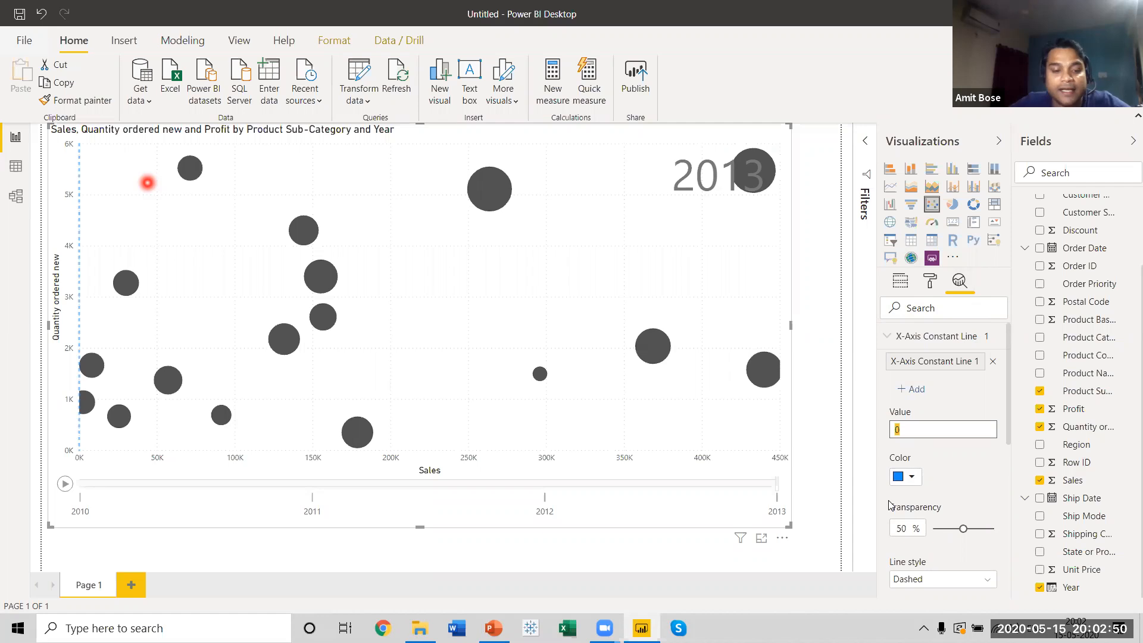
pyautogui.write('25')
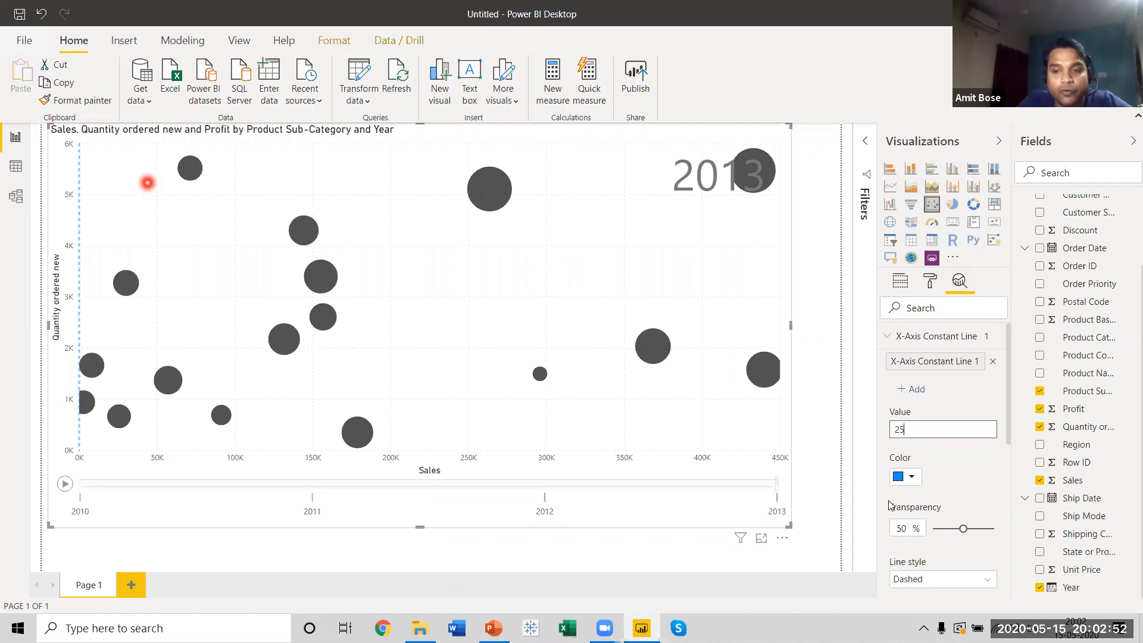
pyautogui.click(888, 501)
pyautogui.click(909, 443)
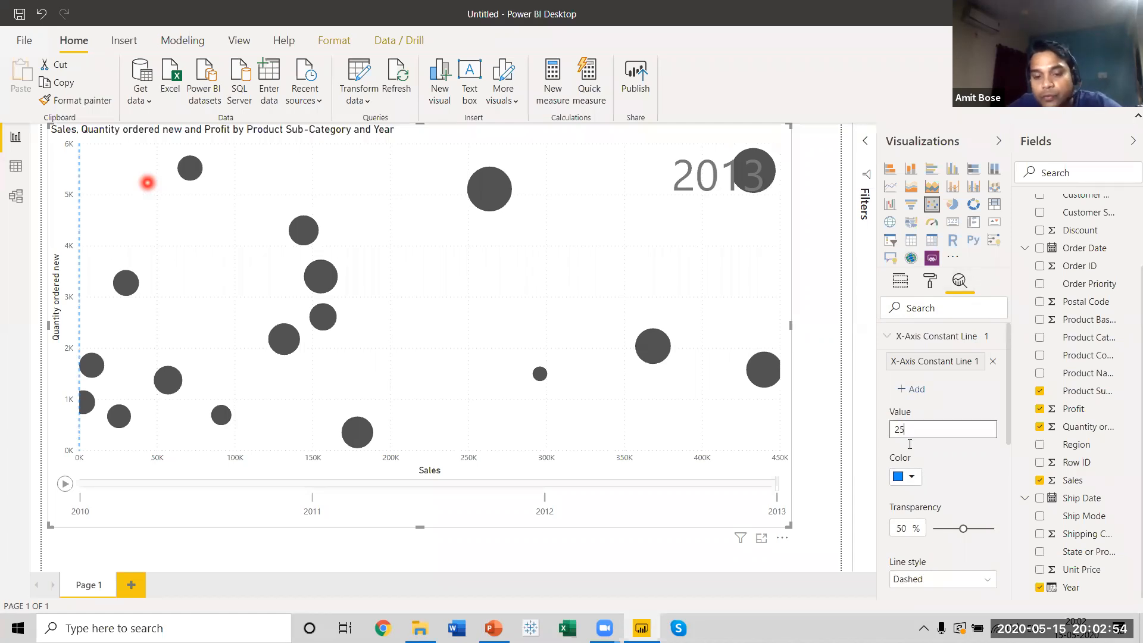
pyautogui.write('0')
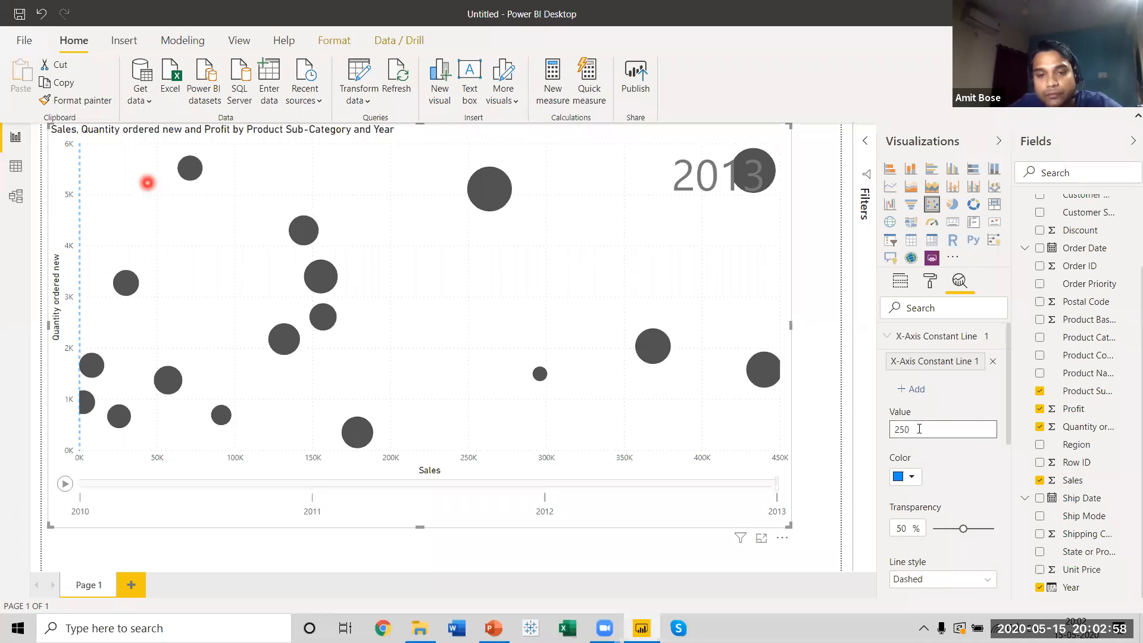
pyautogui.write('000')
# Step: Color the X-axis constant line black and reduce its transparency to 23%
pyautogui.click(913, 478)
pyautogui.click(912, 478)
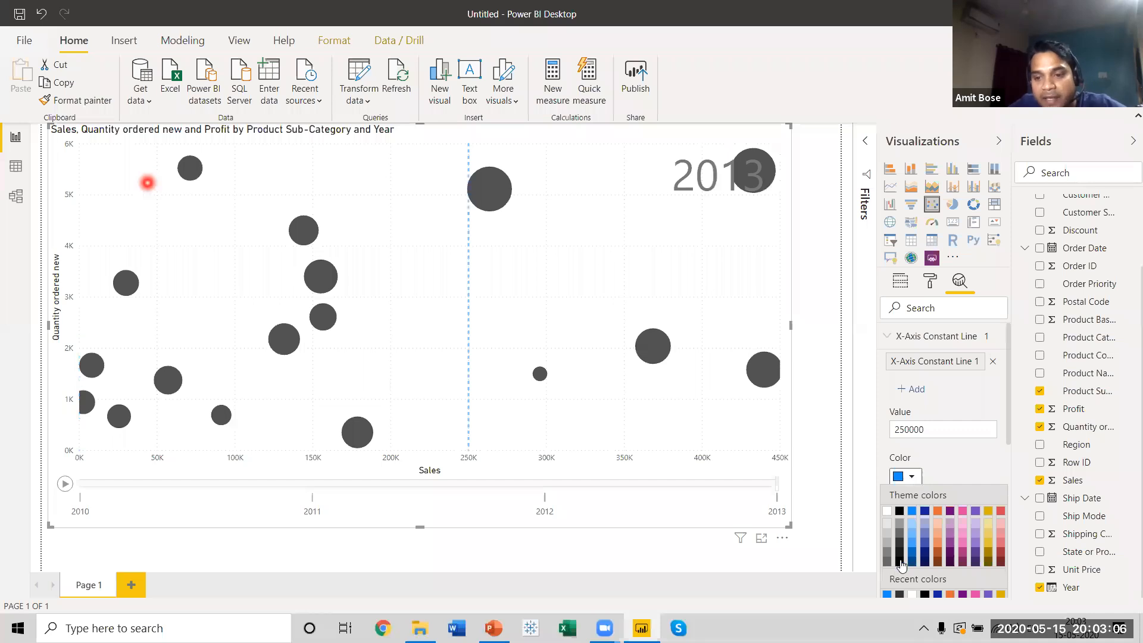
pyautogui.click(900, 564)
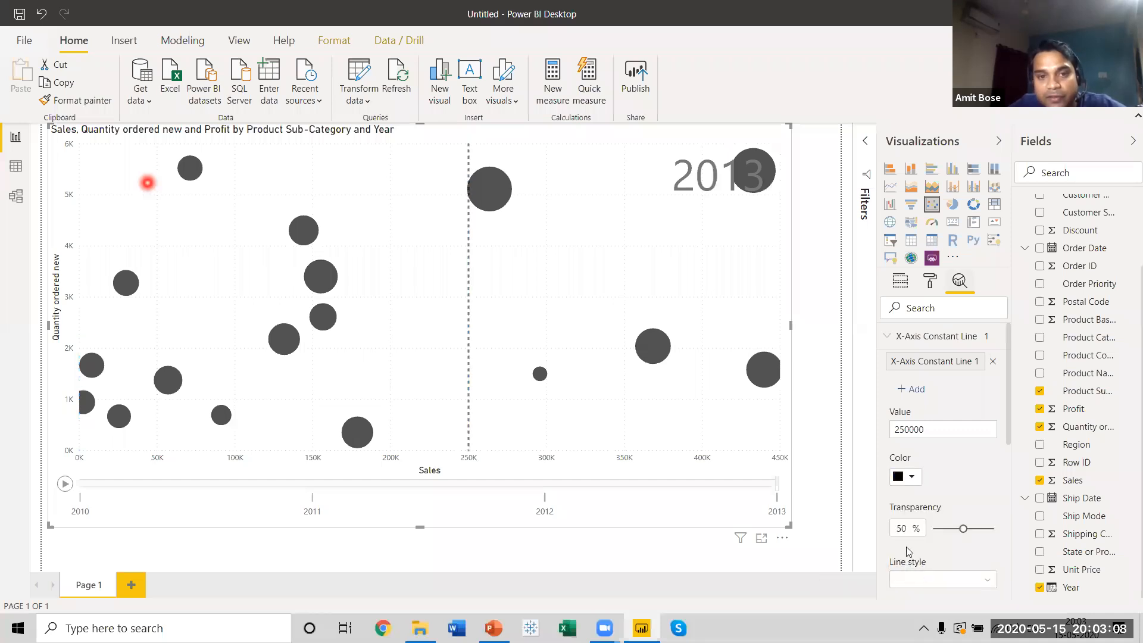
pyautogui.moveTo(963, 528); pyautogui.dragTo(939, 537)
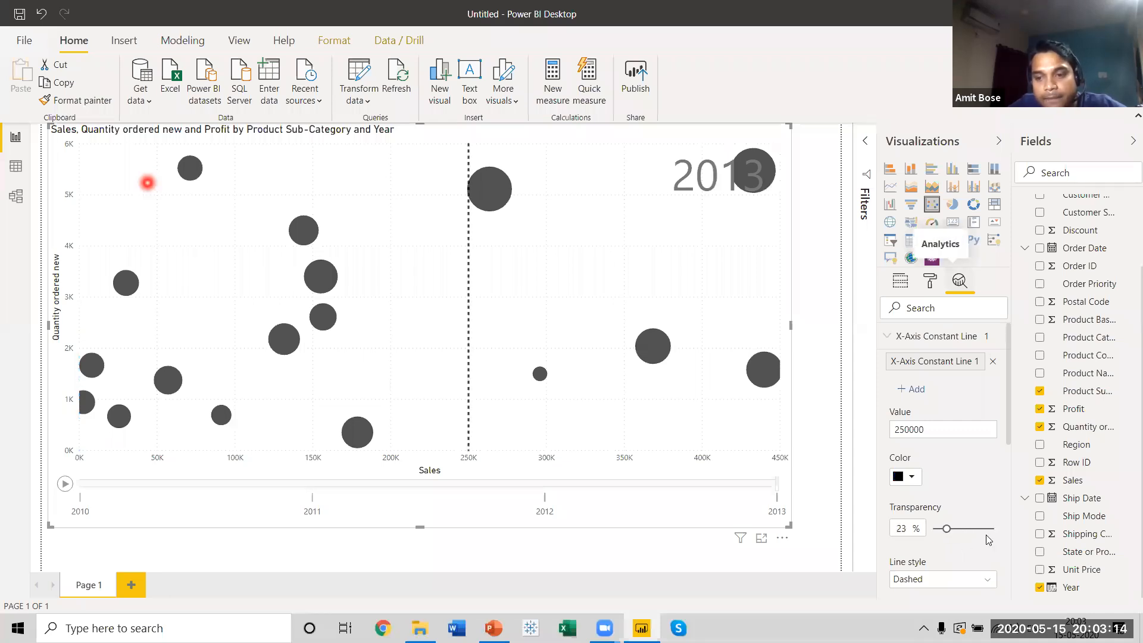
# Step: Try the Solid and Dotted line styles on the X-axis constant line and settle on Solid
pyautogui.scroll(-2, 1007, 435)
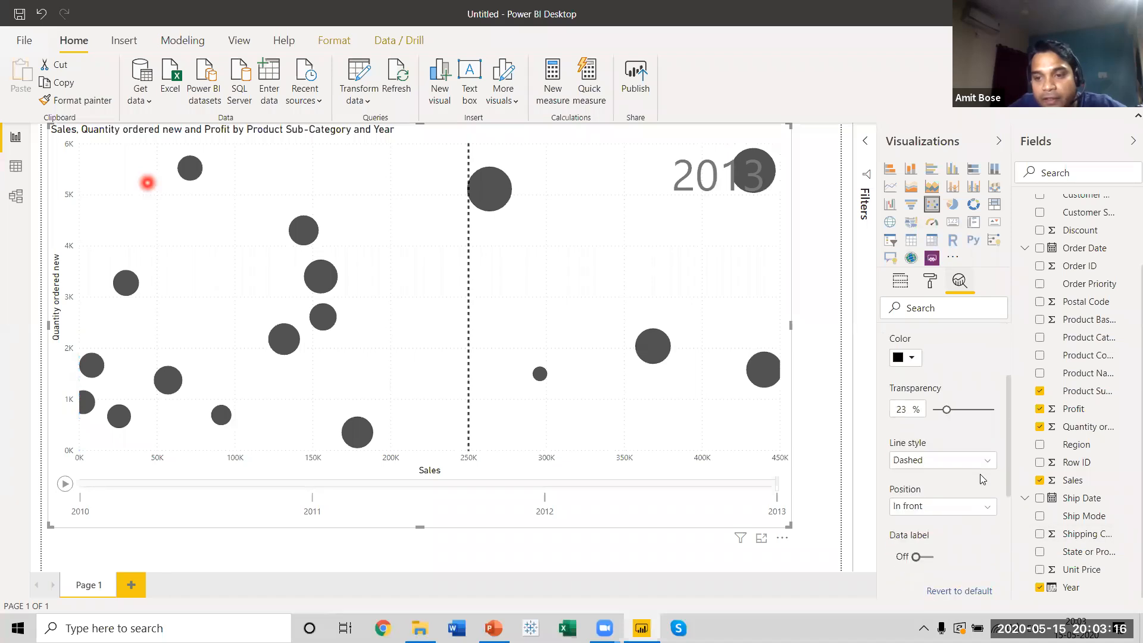
pyautogui.click(992, 460)
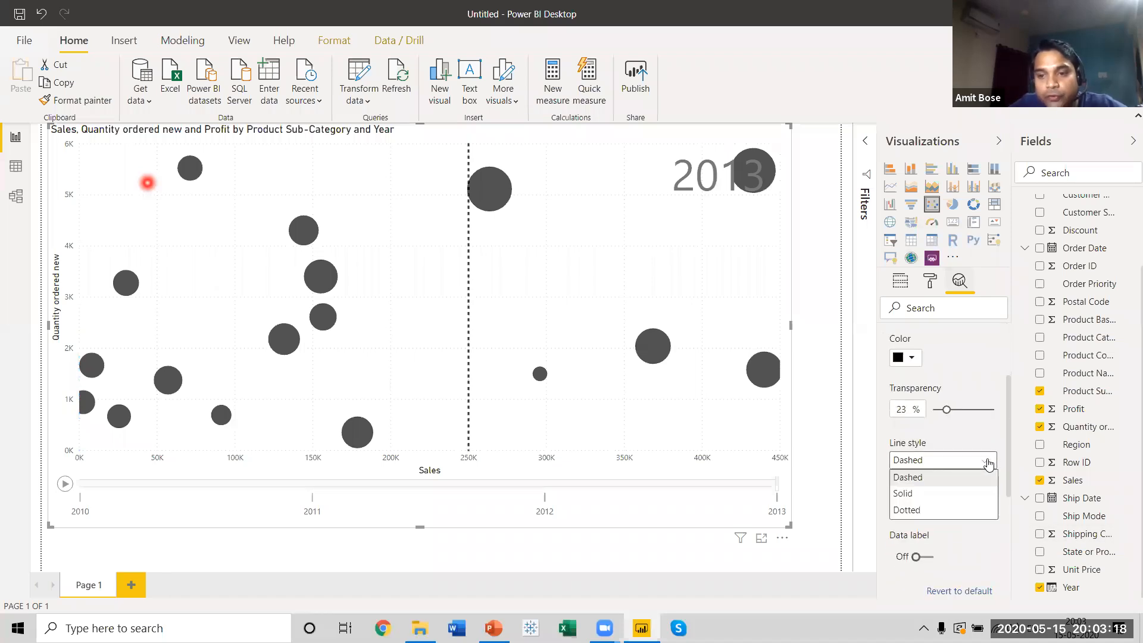
pyautogui.click(905, 493)
pyautogui.click(934, 474)
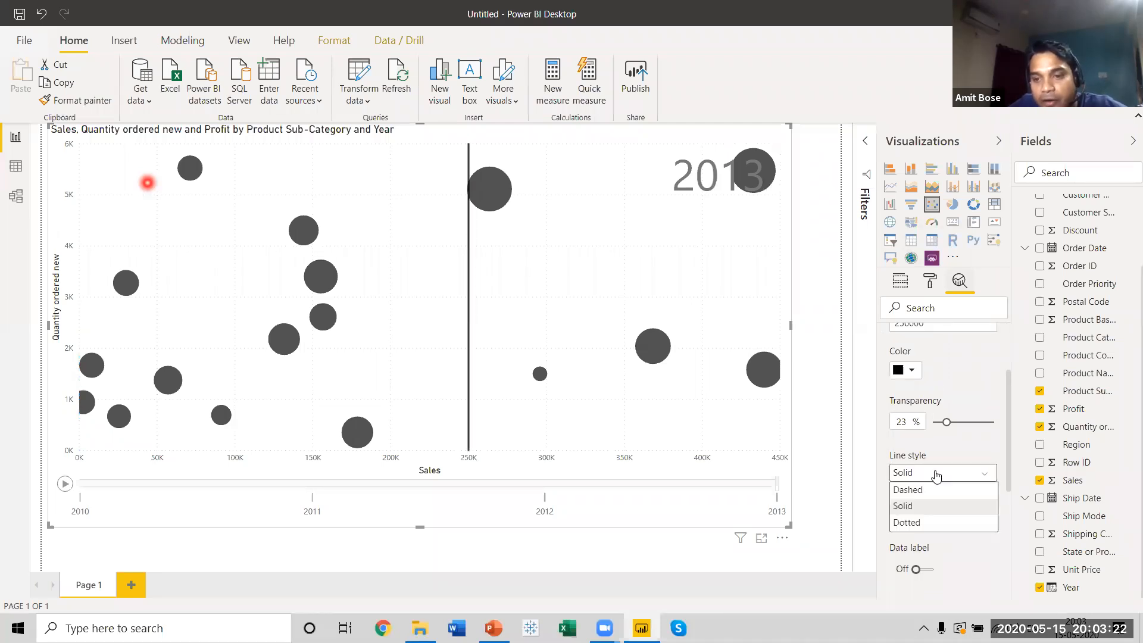
pyautogui.click(921, 522)
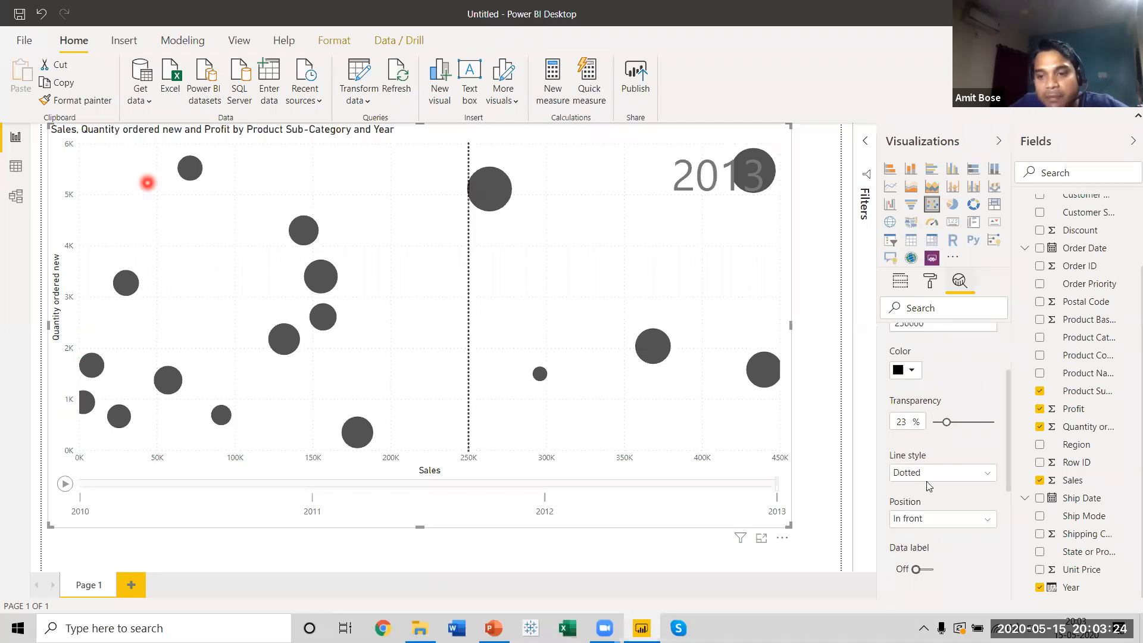
pyautogui.click(926, 474)
pyautogui.click(924, 505)
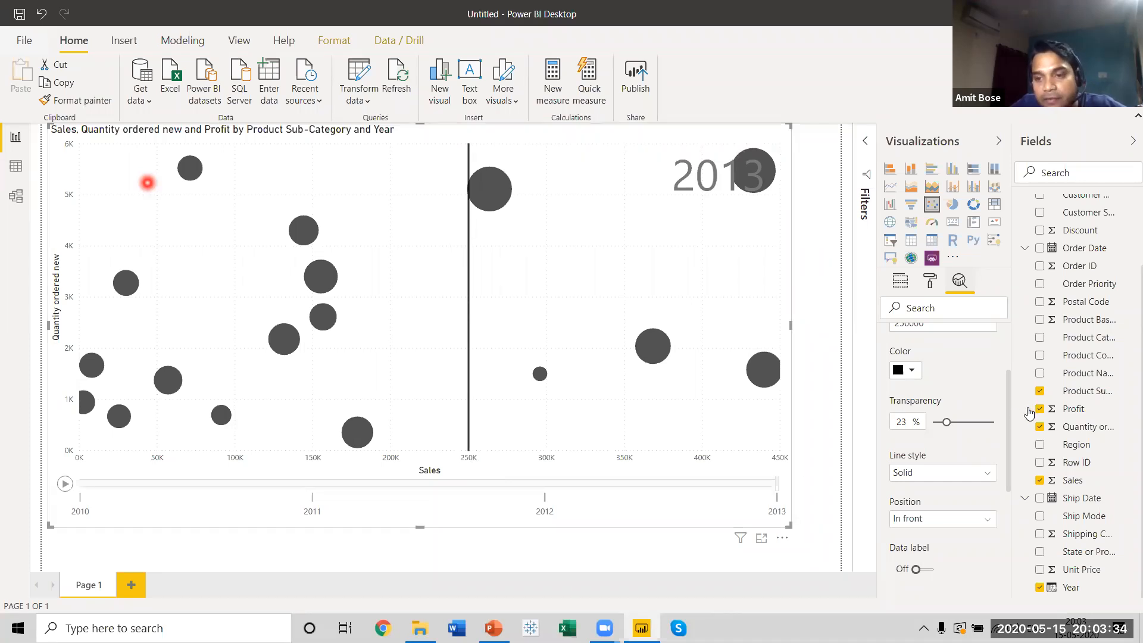
# Step: Add a Y-axis constant line to the scatter chart, removing the duplicate second line
pyautogui.scroll(1, 1008, 393)
pyautogui.scroll(2, 1007, 380)
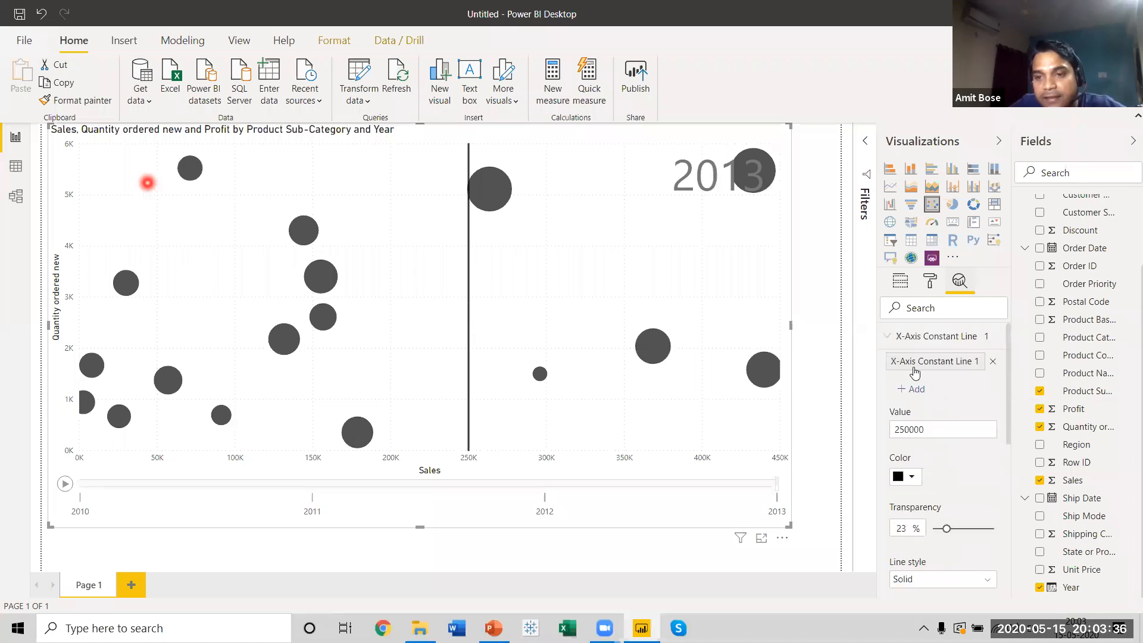
pyautogui.click(886, 337)
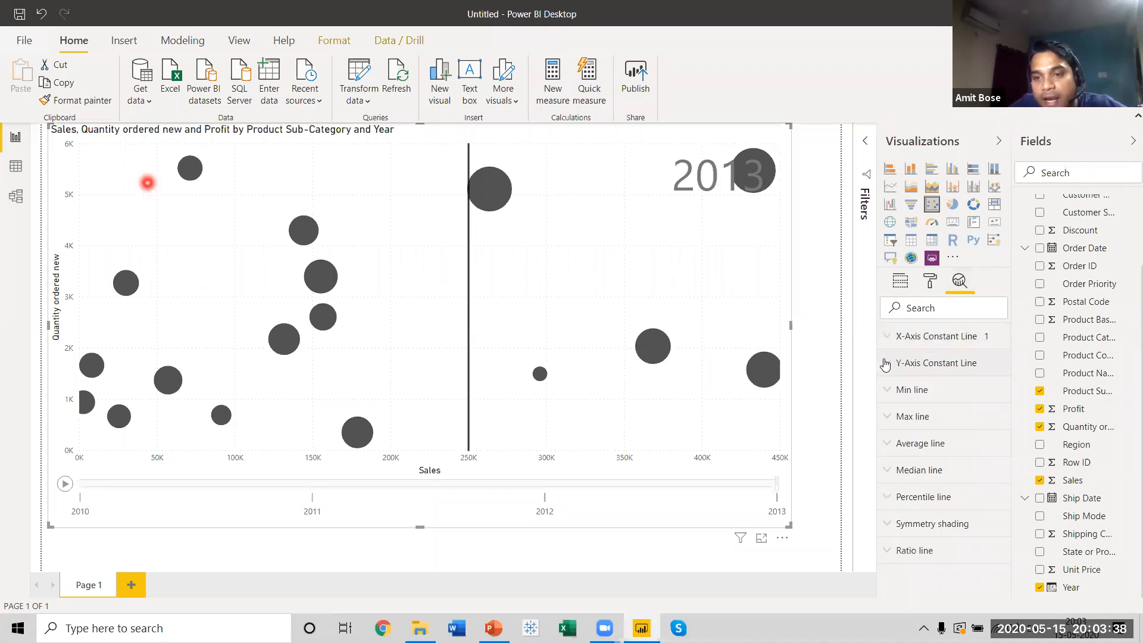
pyautogui.click(885, 363)
pyautogui.click(912, 393)
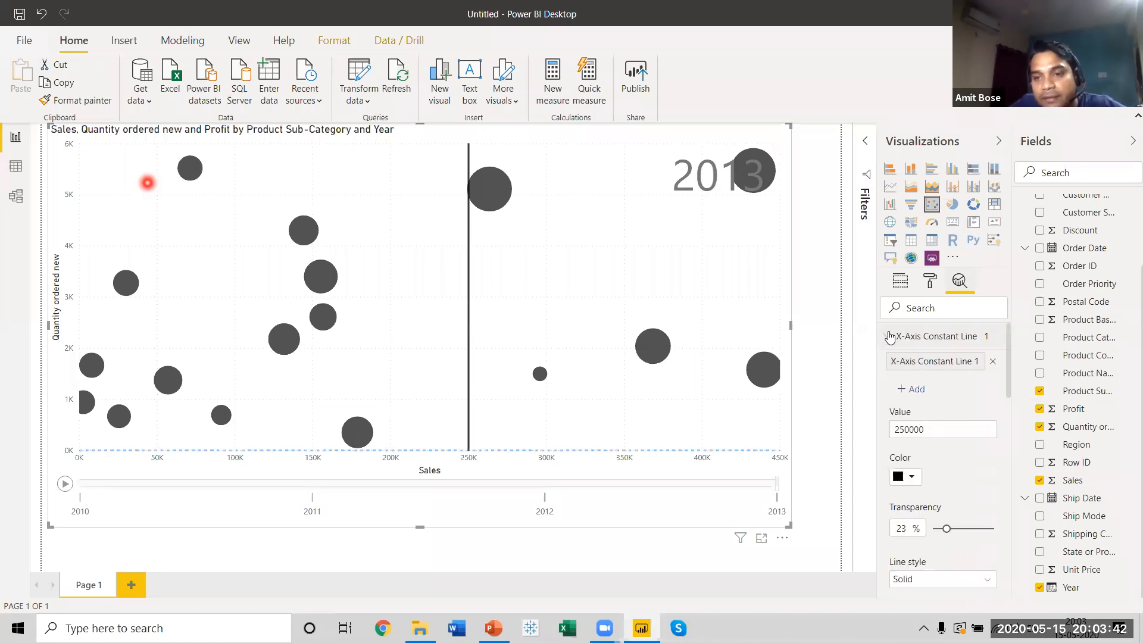
pyautogui.click(888, 338)
pyautogui.click(919, 416)
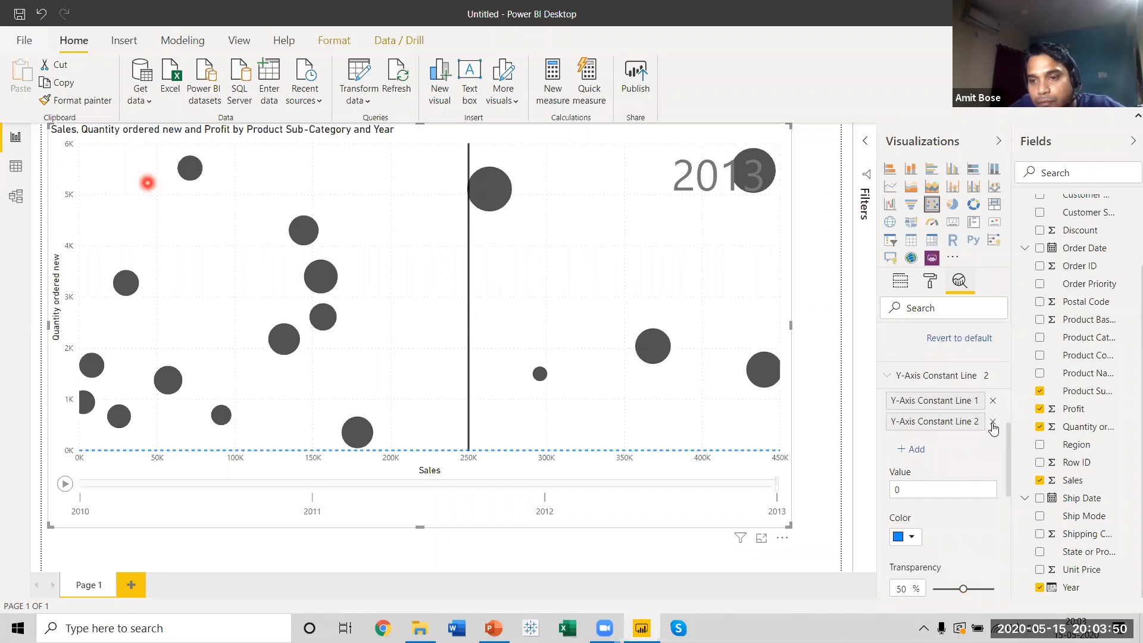
pyautogui.click(993, 423)
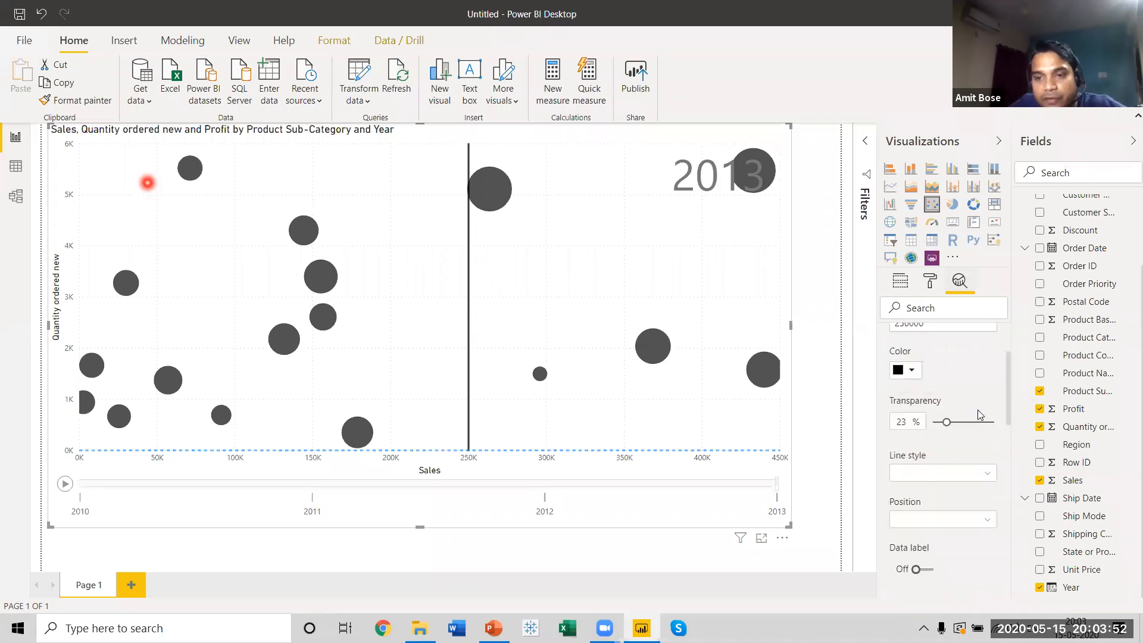
pyautogui.scroll(-2, 961, 460)
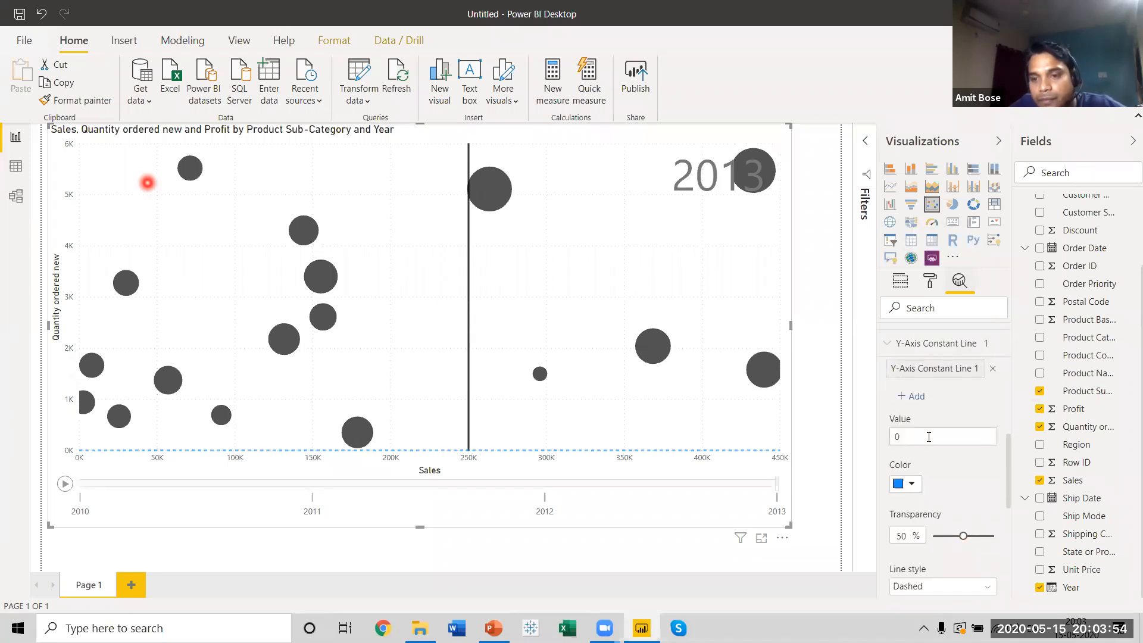
# Step: Set the Y-axis constant line's value to 3000
pyautogui.click(929, 437)
pyautogui.press('BackSpace')
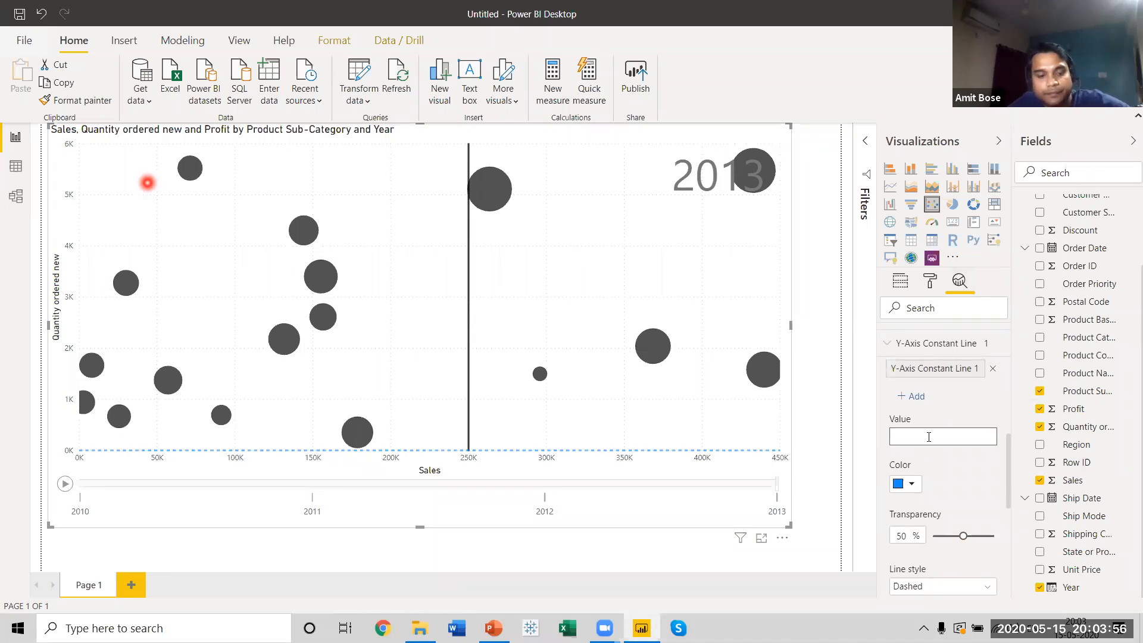
pyautogui.write('3')
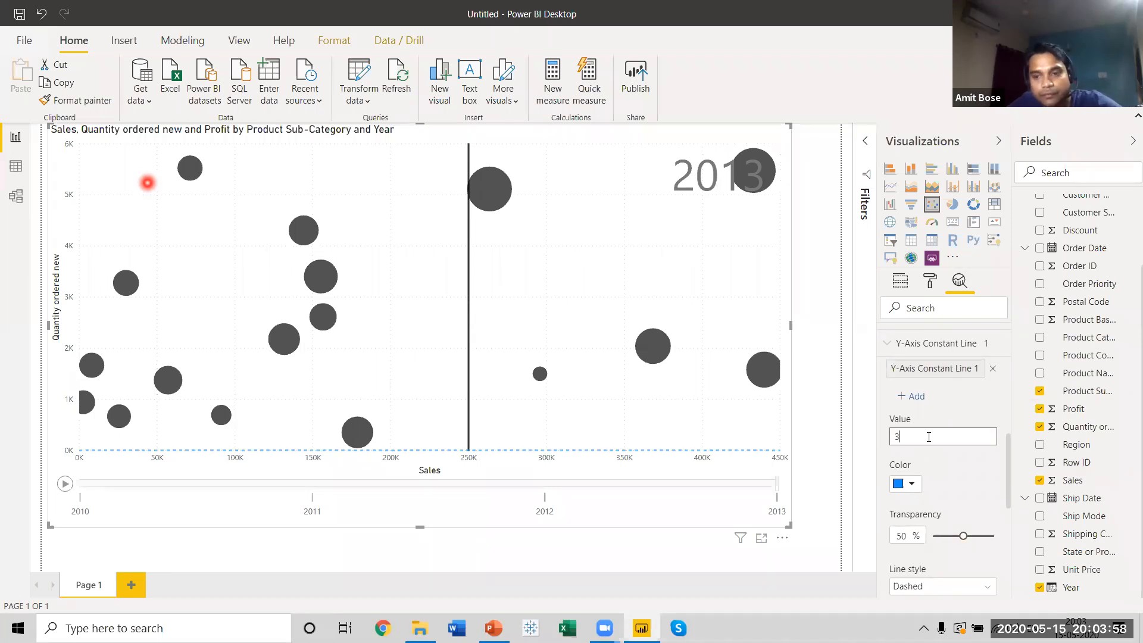
pyautogui.scroll(-6, 928, 470)
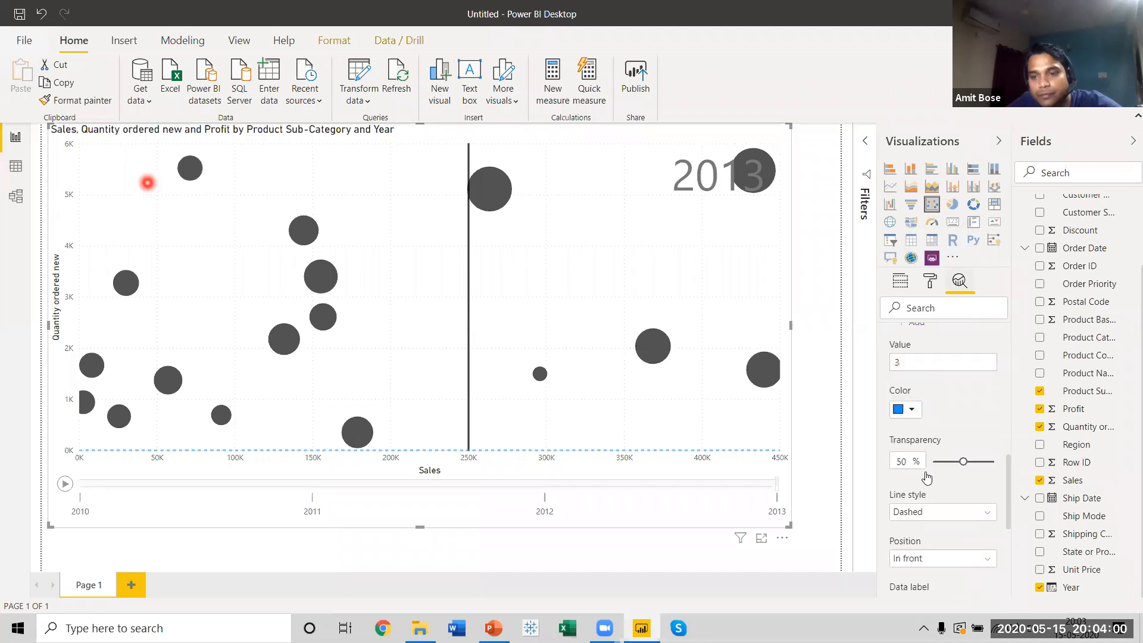
pyautogui.scroll(-2, 926, 476)
pyautogui.scroll(6, 916, 459)
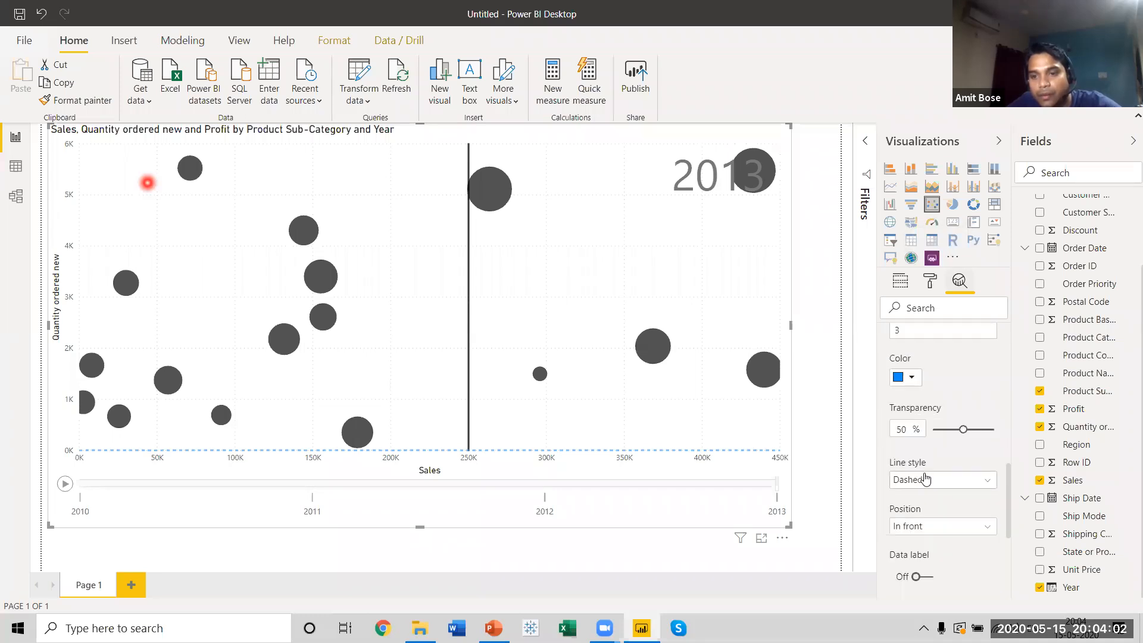
pyautogui.click(902, 402)
pyautogui.write('0')
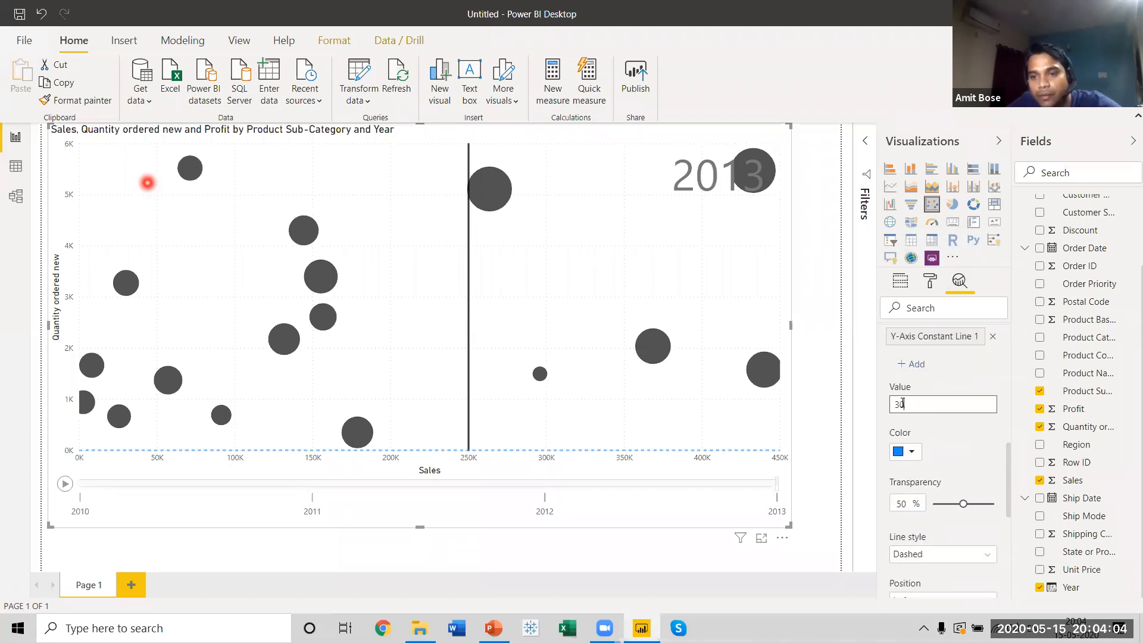
pyautogui.scroll(5, 918, 415)
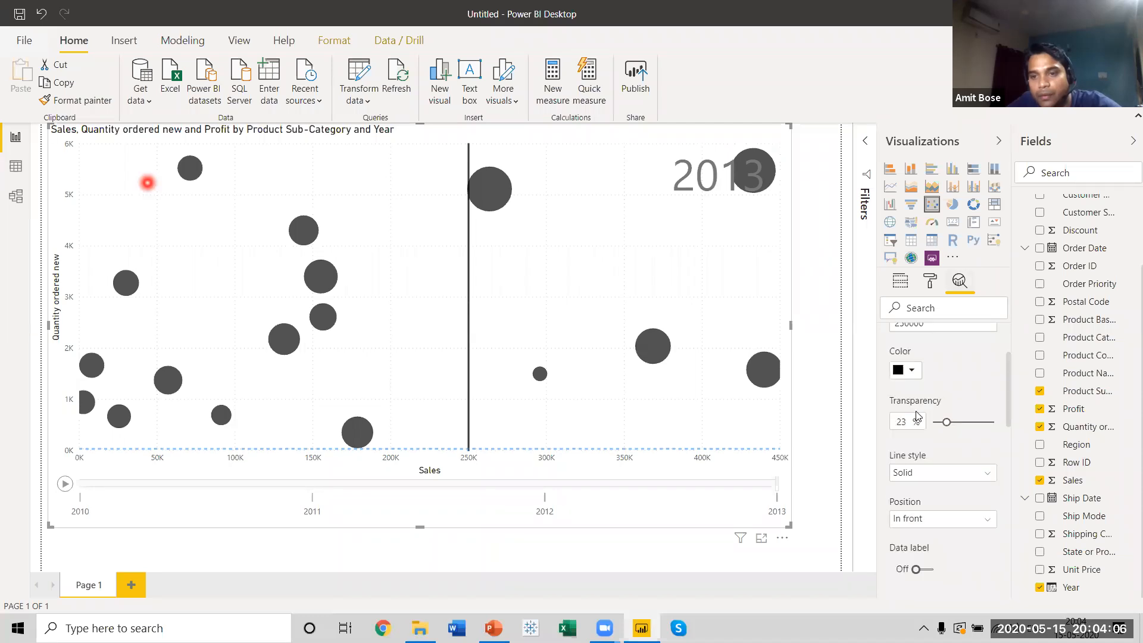
pyautogui.scroll(-5, 917, 416)
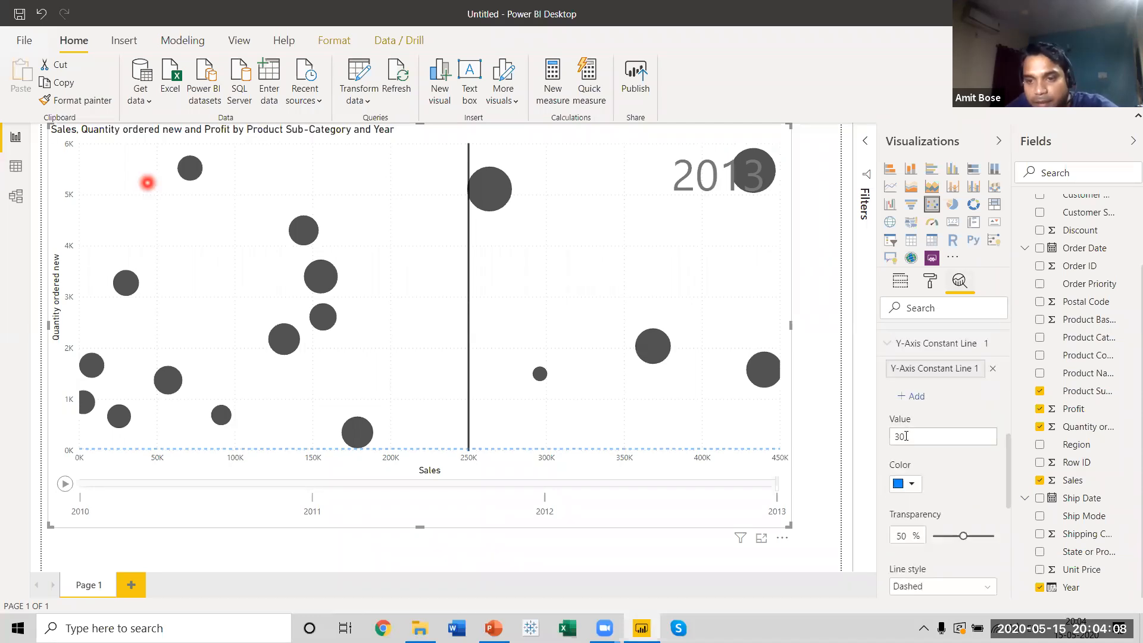
pyautogui.write('0')
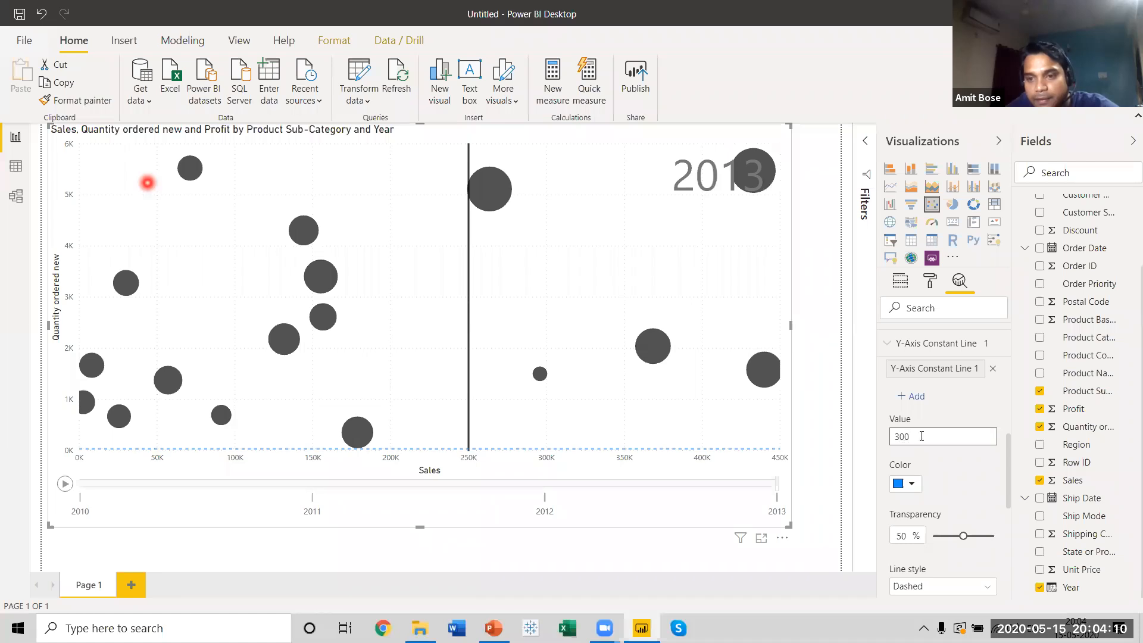
pyautogui.scroll(-2, 921, 437)
pyautogui.scroll(3, 934, 456)
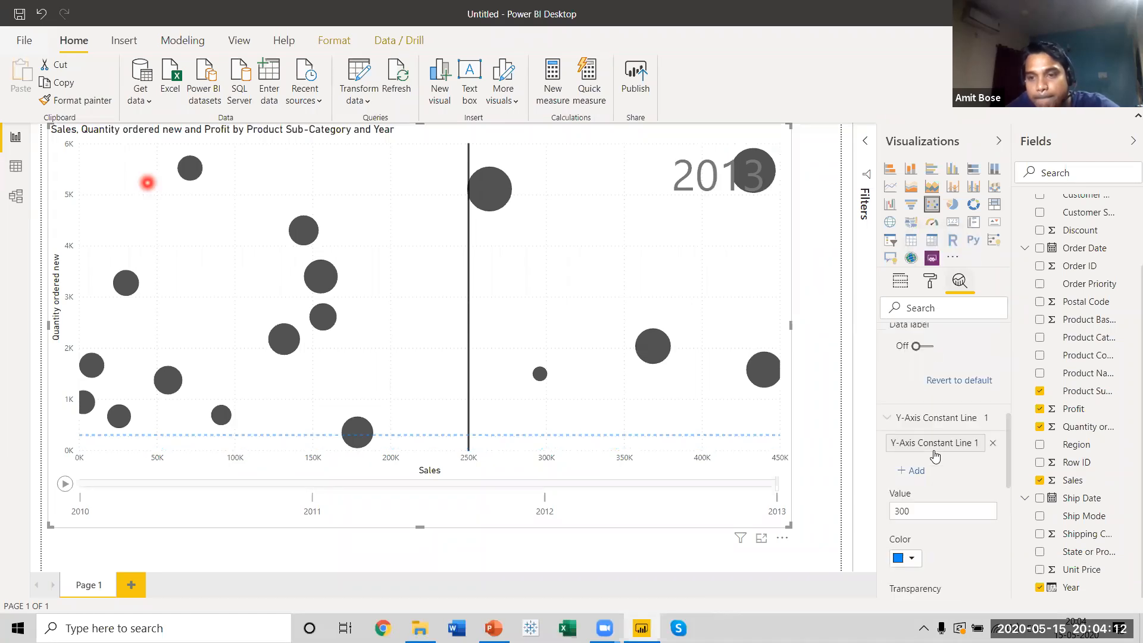
pyautogui.scroll(-2, 925, 463)
pyautogui.click(929, 436)
pyautogui.write('0')
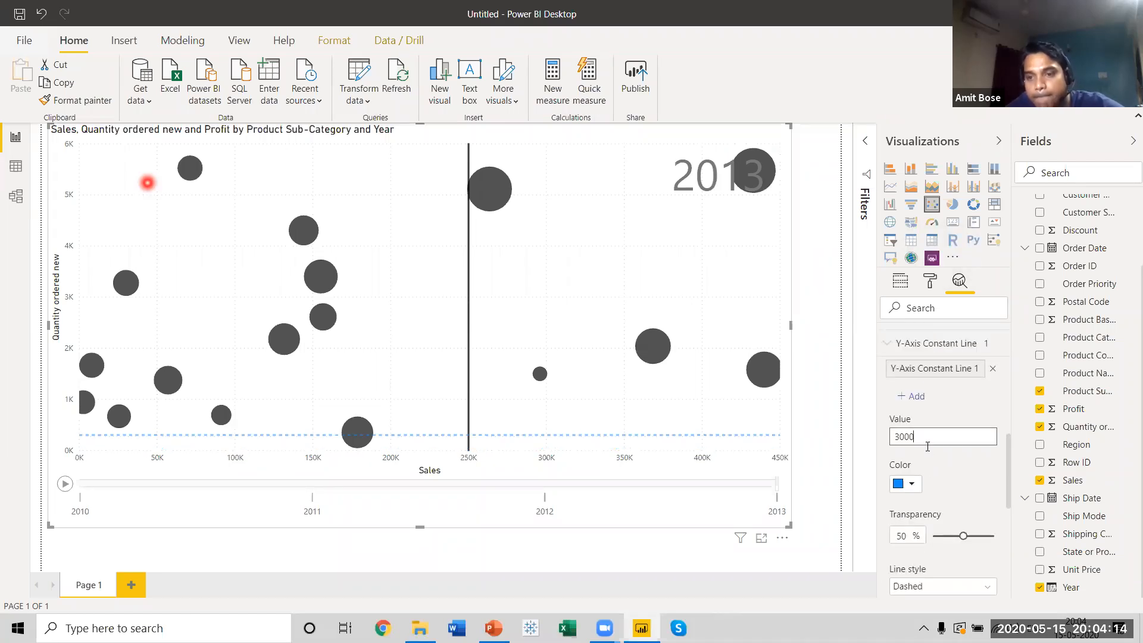
pyautogui.scroll(5, 911, 473)
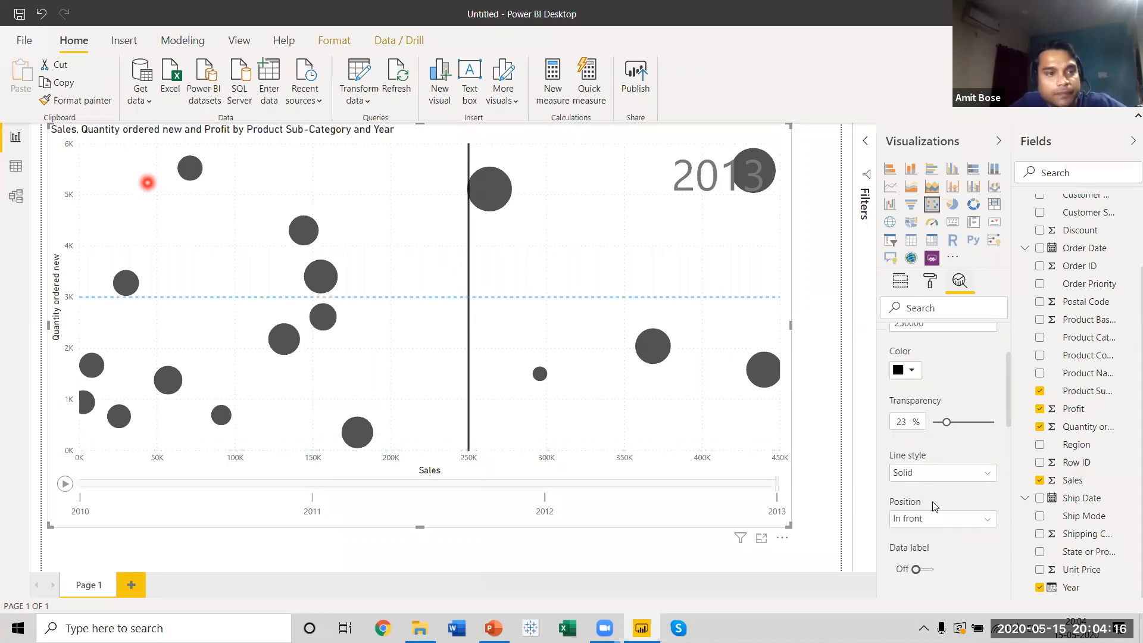
# Step: Color the Y-axis constant line dark brown
pyautogui.scroll(-5, 954, 483)
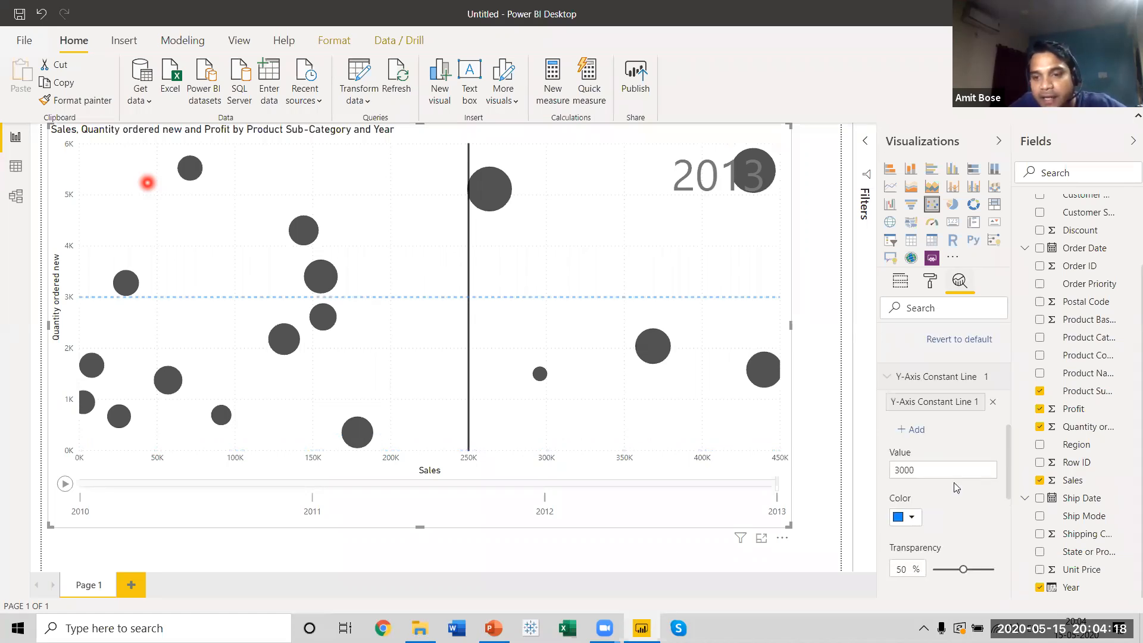
pyautogui.click(912, 410)
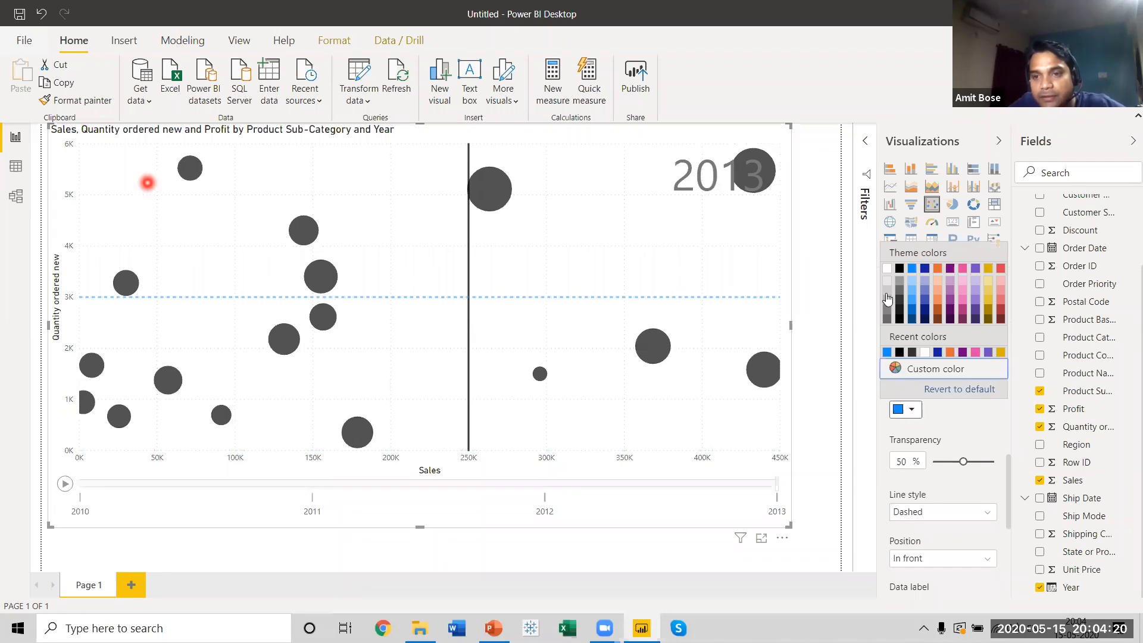
pyautogui.click(939, 313)
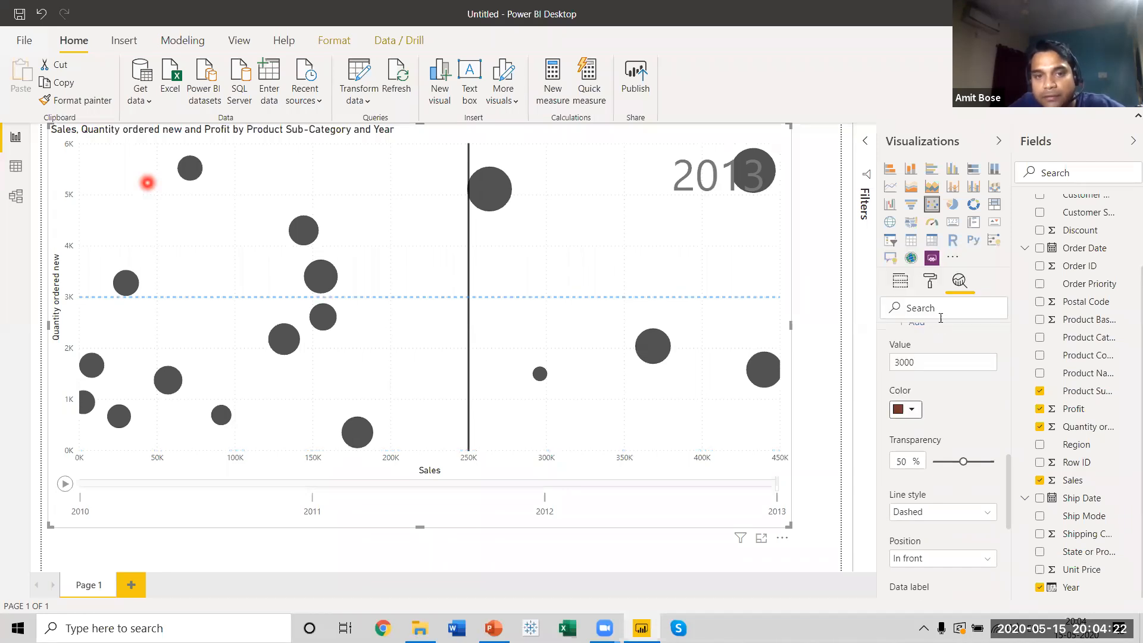
pyautogui.scroll(3, 941, 317)
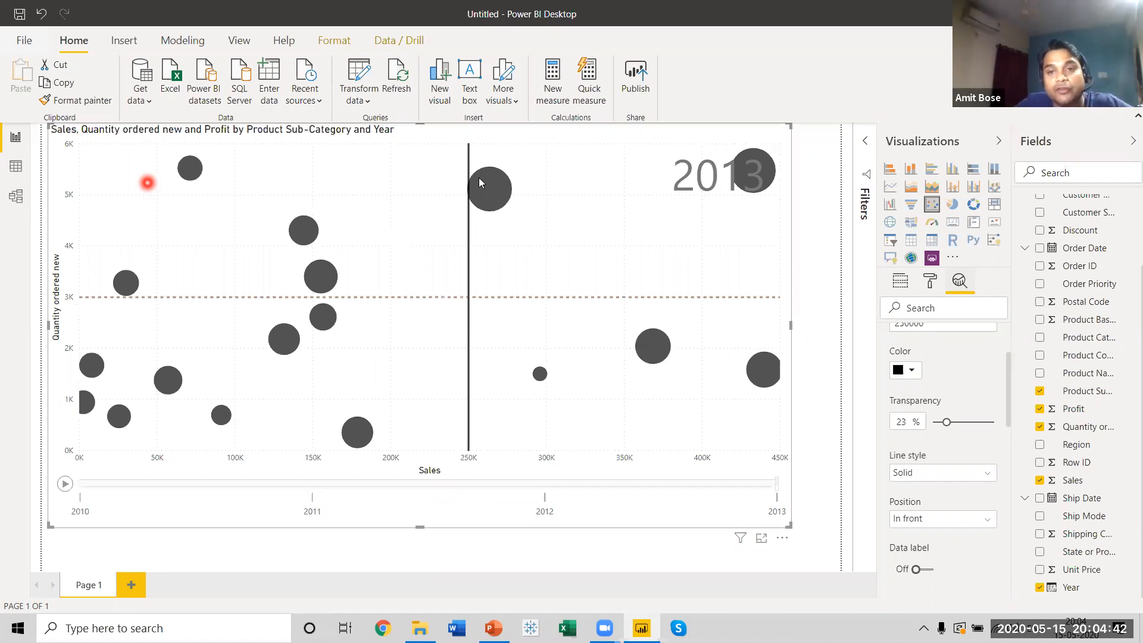
# Step: Collapse the X-Axis Constant Line and Y-Axis Constant Line settings of the scatter chart
pyautogui.moveTo(494, 200)
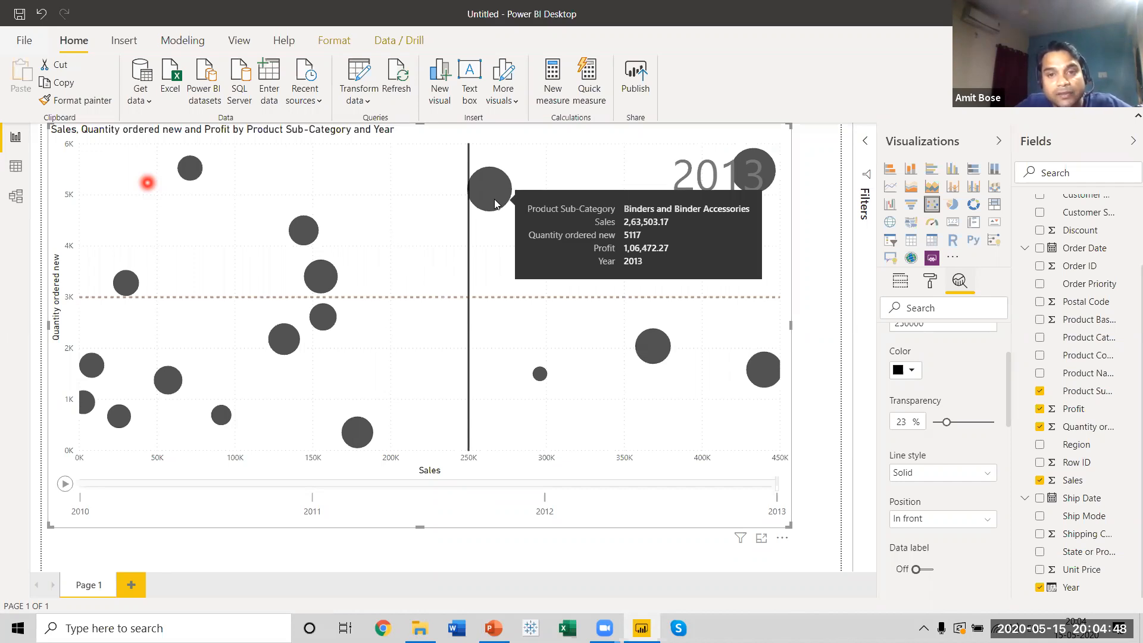
pyautogui.moveTo(768, 174)
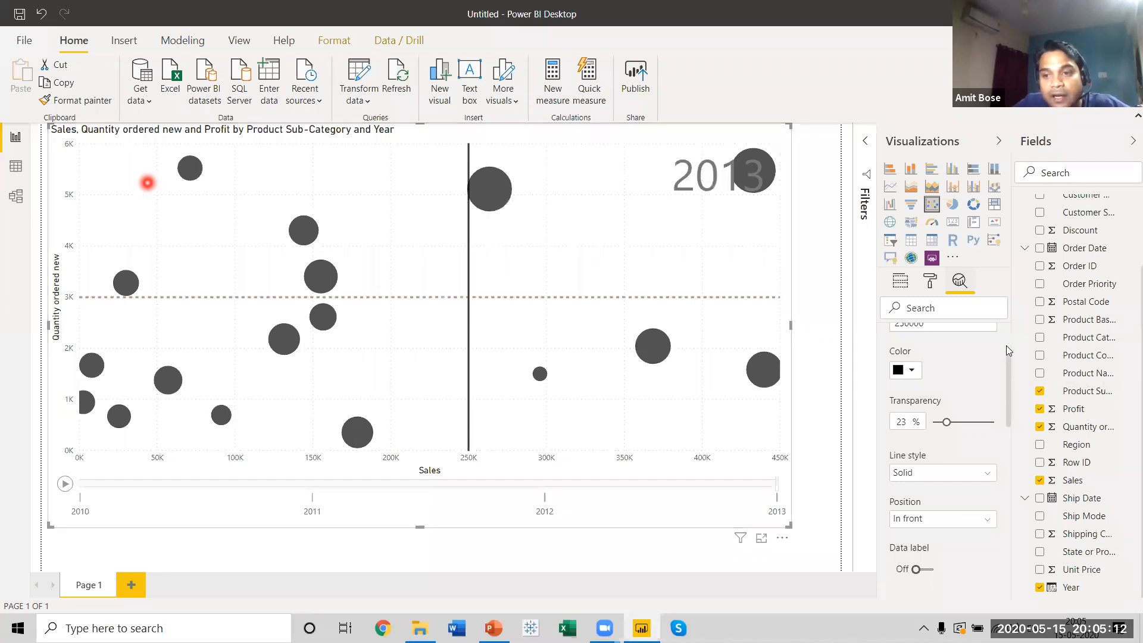
pyautogui.scroll(3, 1006, 346)
pyautogui.click(891, 338)
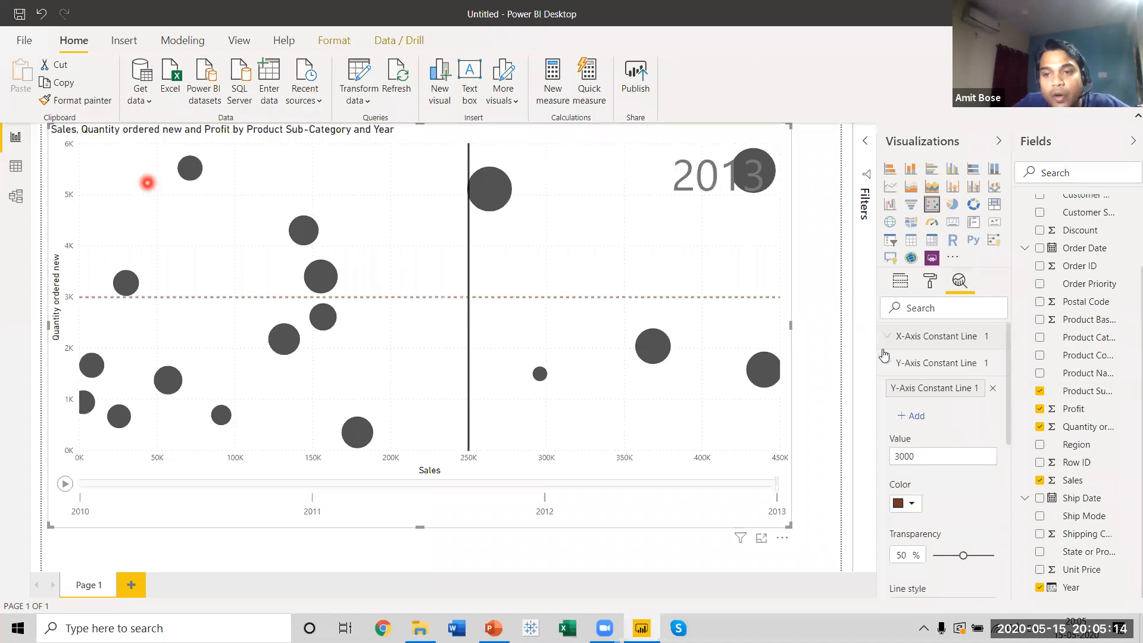
pyautogui.click(887, 363)
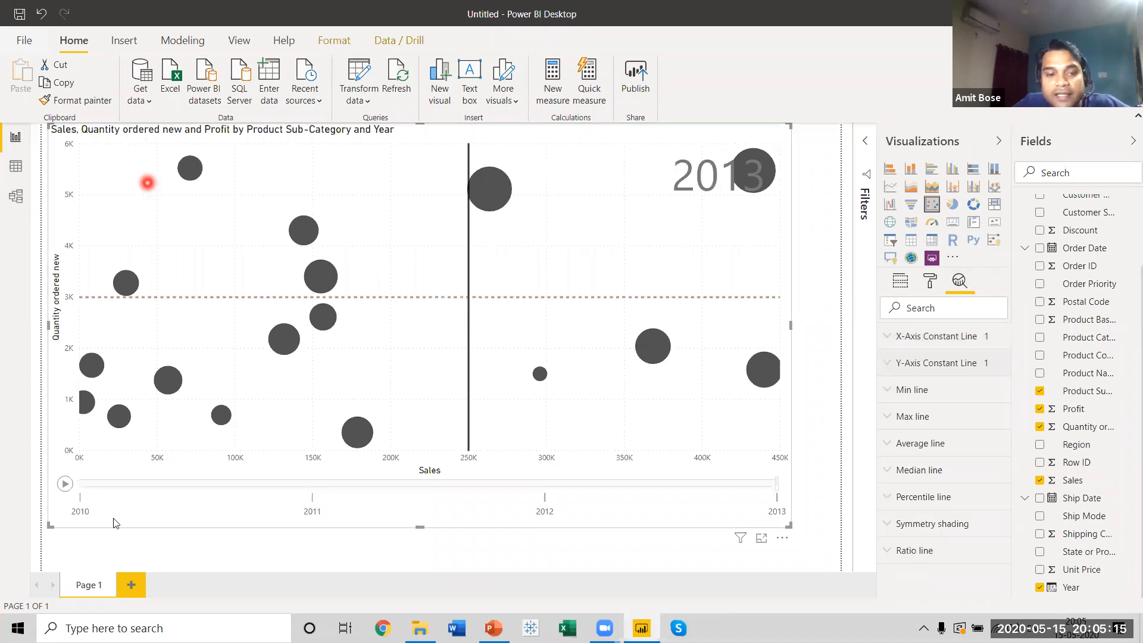
# Step: Step the scatter chart's play axis through 2010, 2011, 2012 and 2013 to compare bubble positions across the quadrants
pyautogui.click(84, 484)
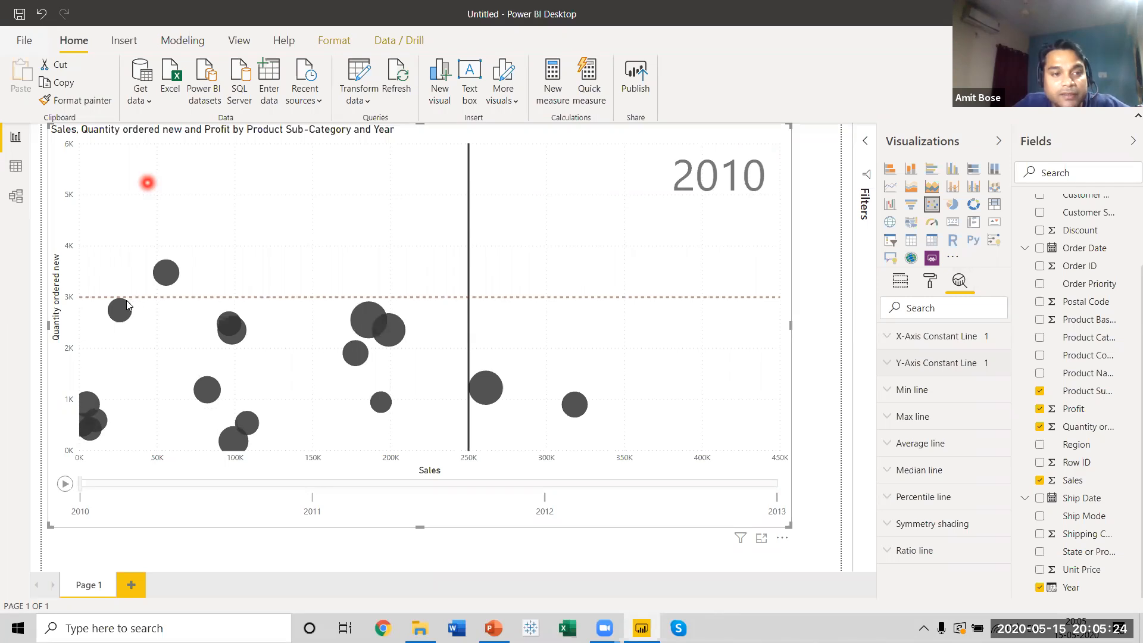
pyautogui.moveTo(169, 274)
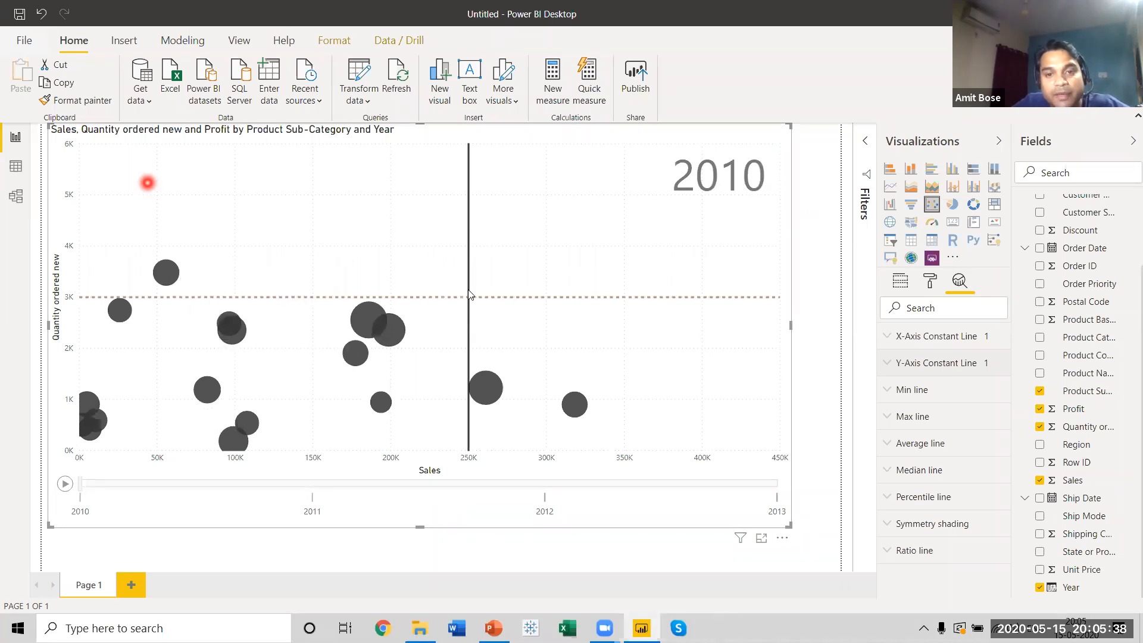
pyautogui.click(312, 491)
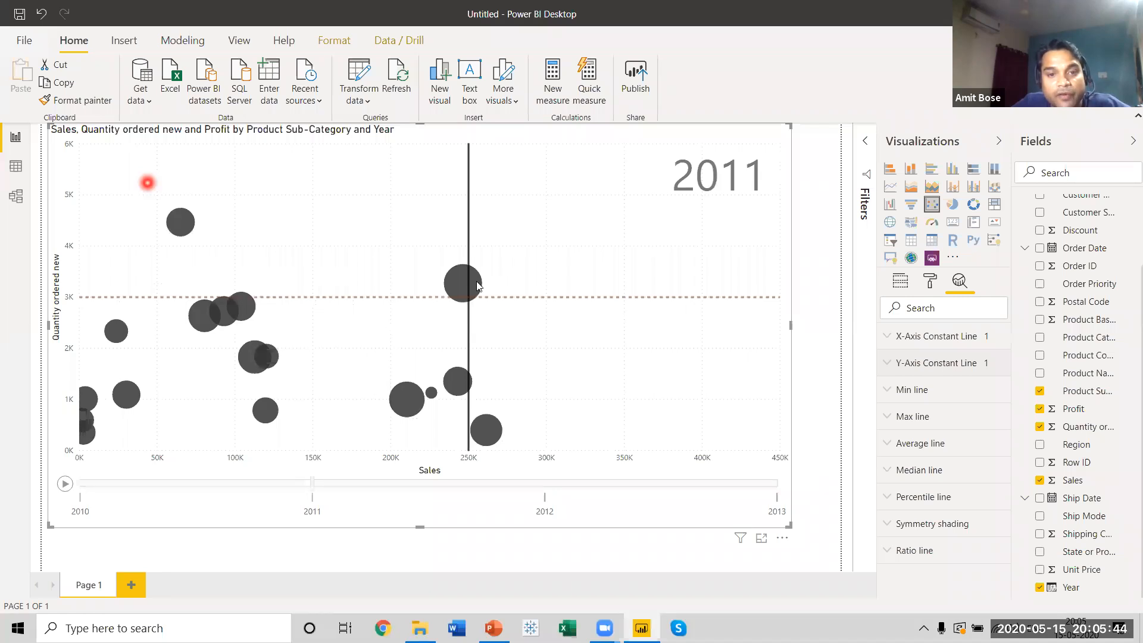
pyautogui.moveTo(477, 286)
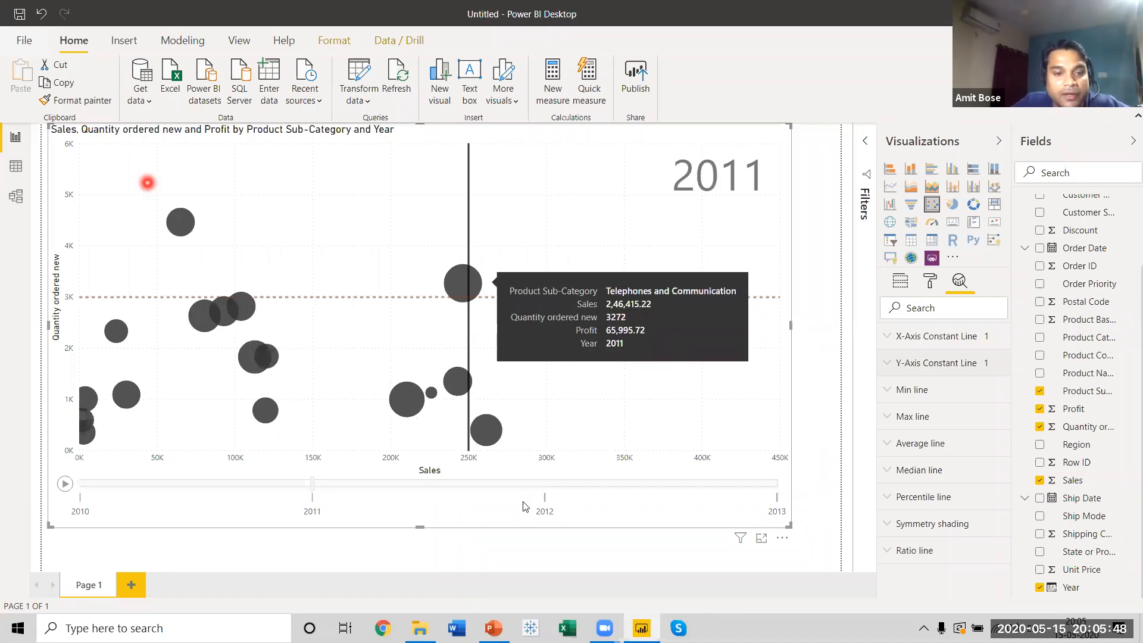
pyautogui.click(546, 493)
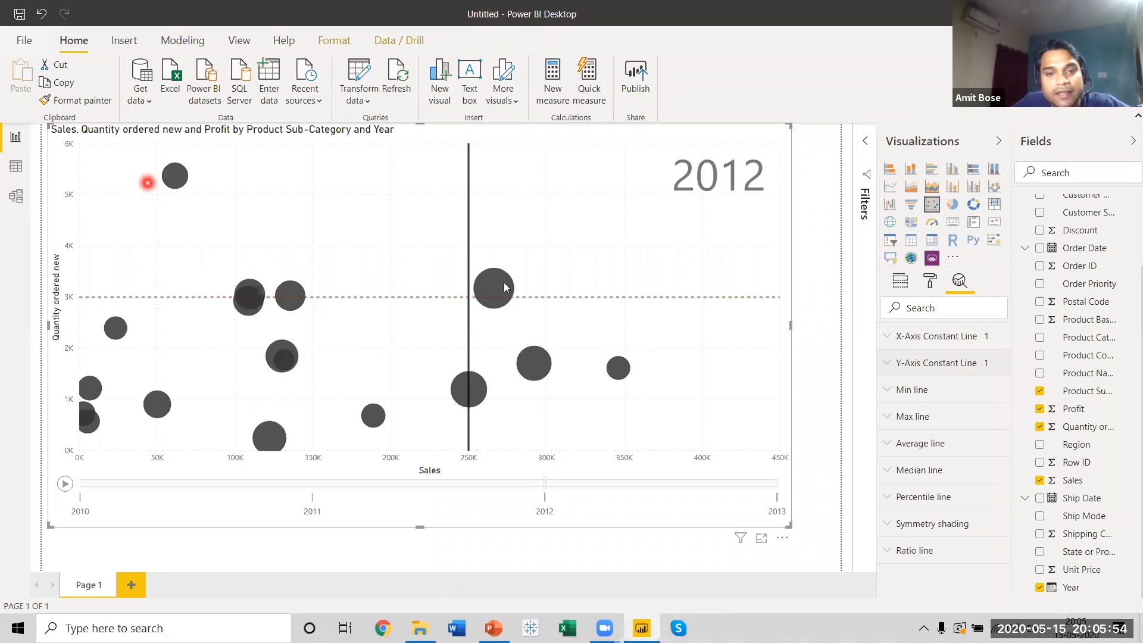
pyautogui.moveTo(504, 288)
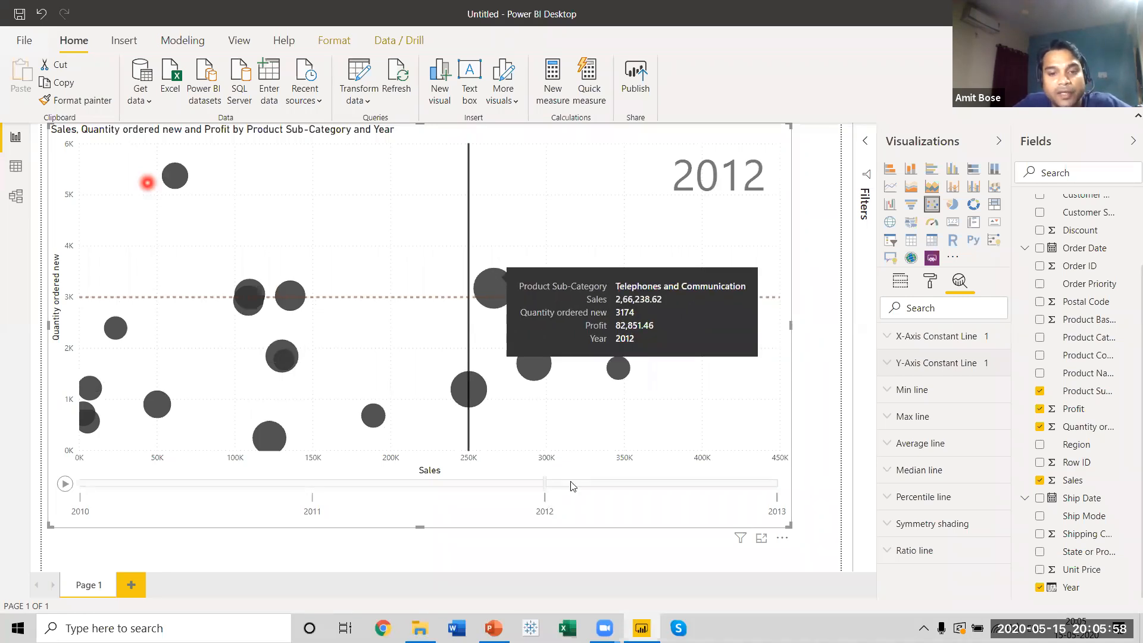
pyautogui.click(776, 483)
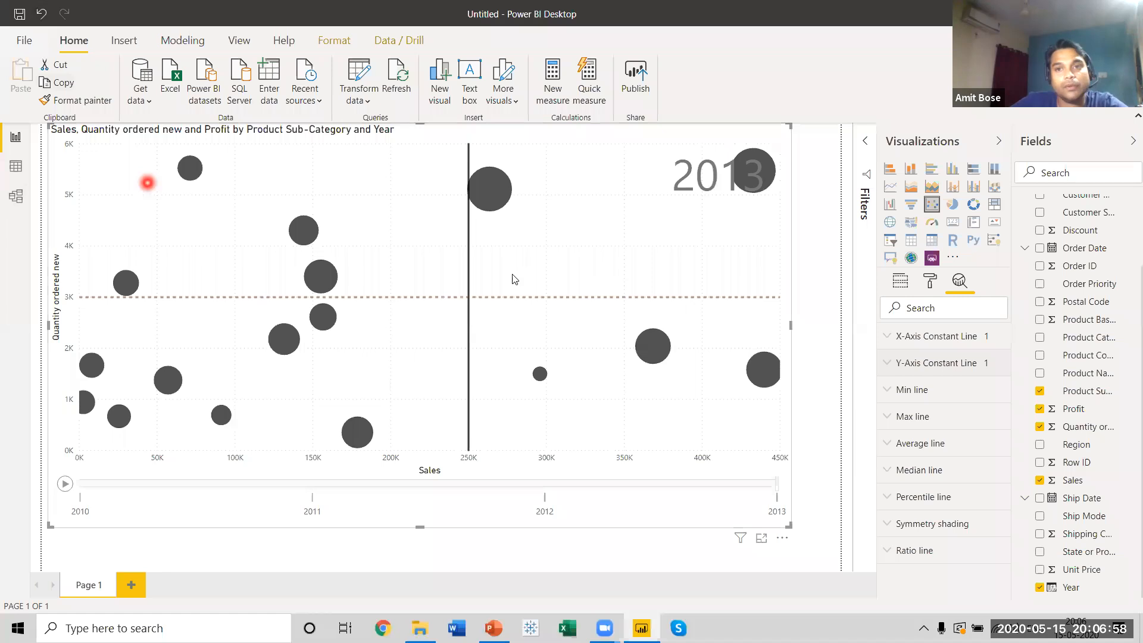
# Step: View the scatter chart in focus mode, return to the report, and shrink the chart into the page's upper-left quarter
pyautogui.click(761, 539)
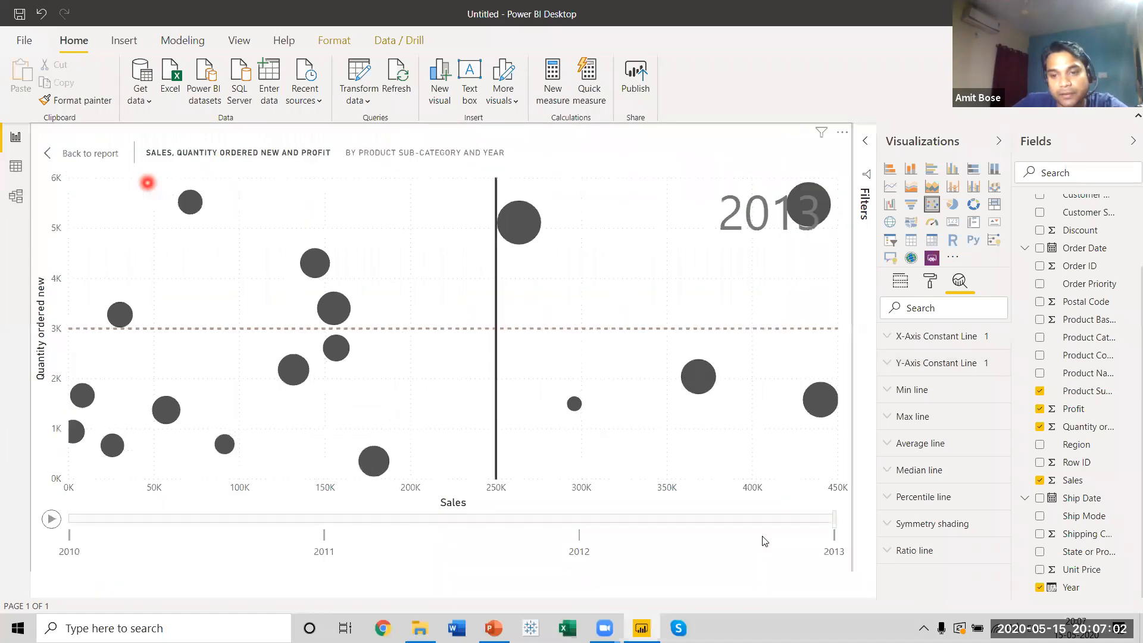
pyautogui.click(75, 153)
pyautogui.moveTo(789, 526); pyautogui.dragTo(572, 453)
pyautogui.moveTo(321, 311); pyautogui.dragTo(441, 324)
pyautogui.moveTo(435, 238)
pyautogui.mouseDown()
pyautogui.moveTo(434, 269)
pyautogui.moveTo(436, 259)
pyautogui.mouseUp()
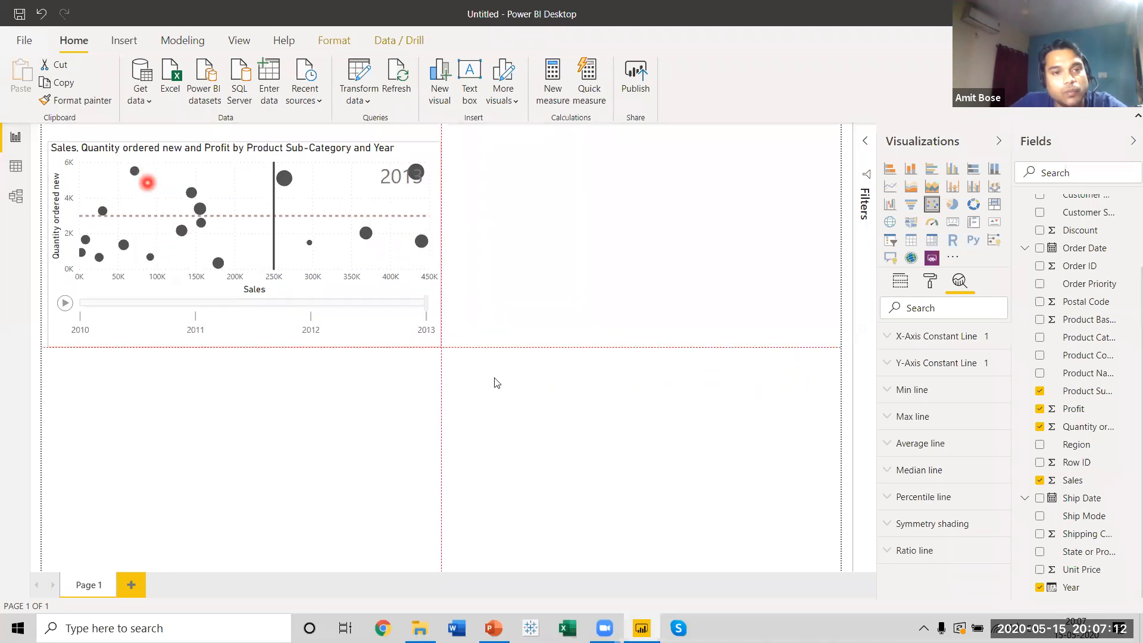
# Step: Turn on the scatter chart's border and move the chart slightly up on the page
pyautogui.click(928, 282)
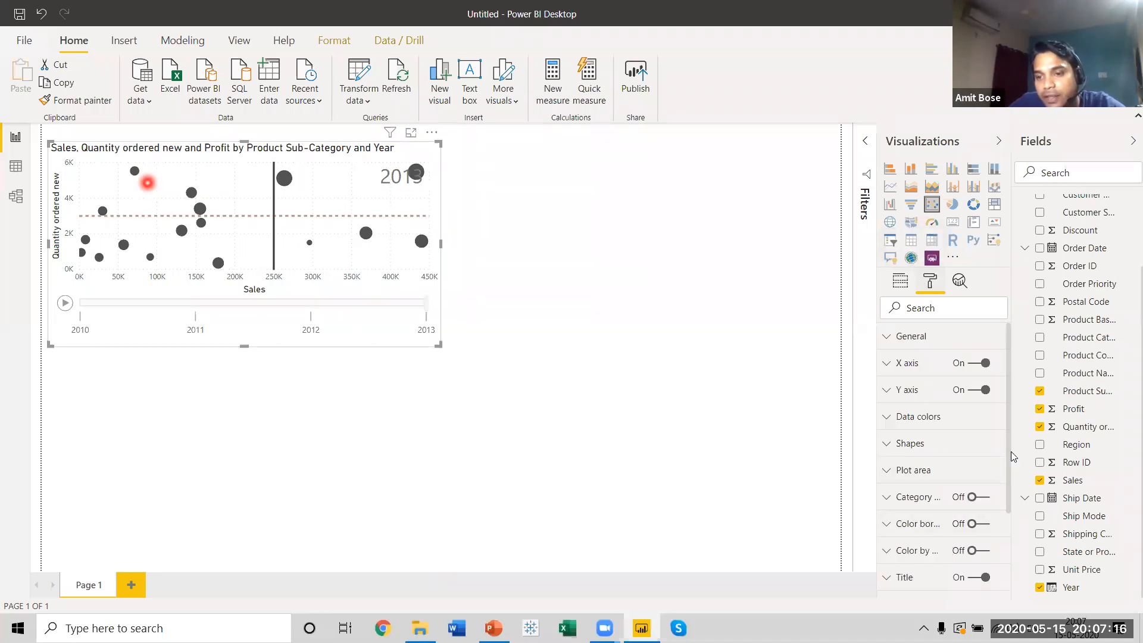
pyautogui.scroll(-3, 1003, 553)
pyautogui.scroll(-1, 1004, 559)
pyautogui.click(977, 551)
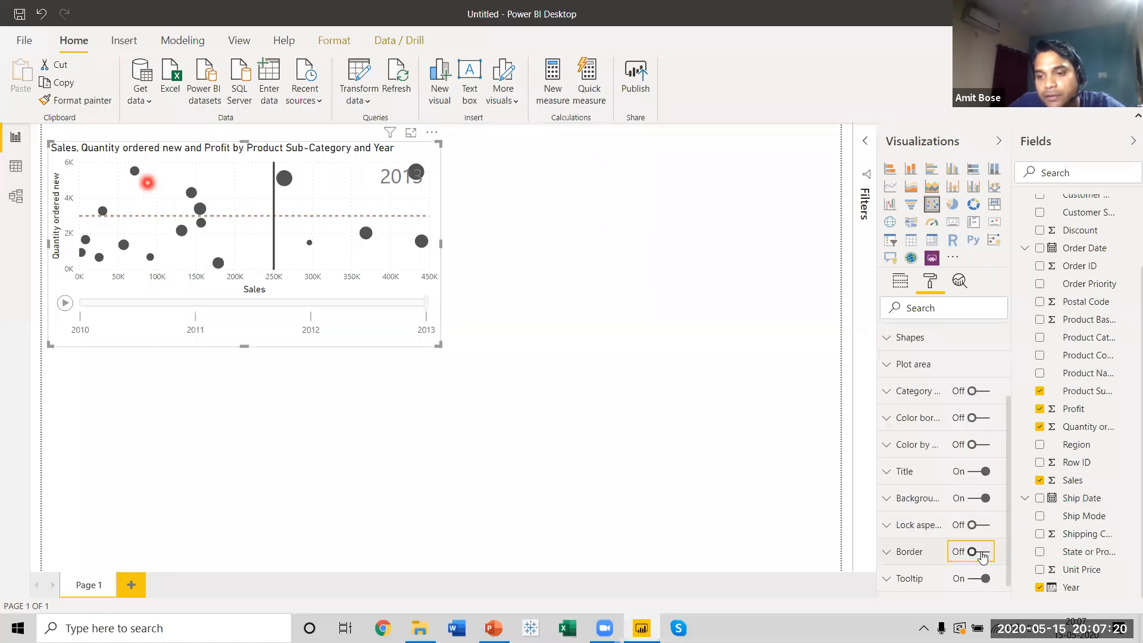
pyautogui.click(580, 548)
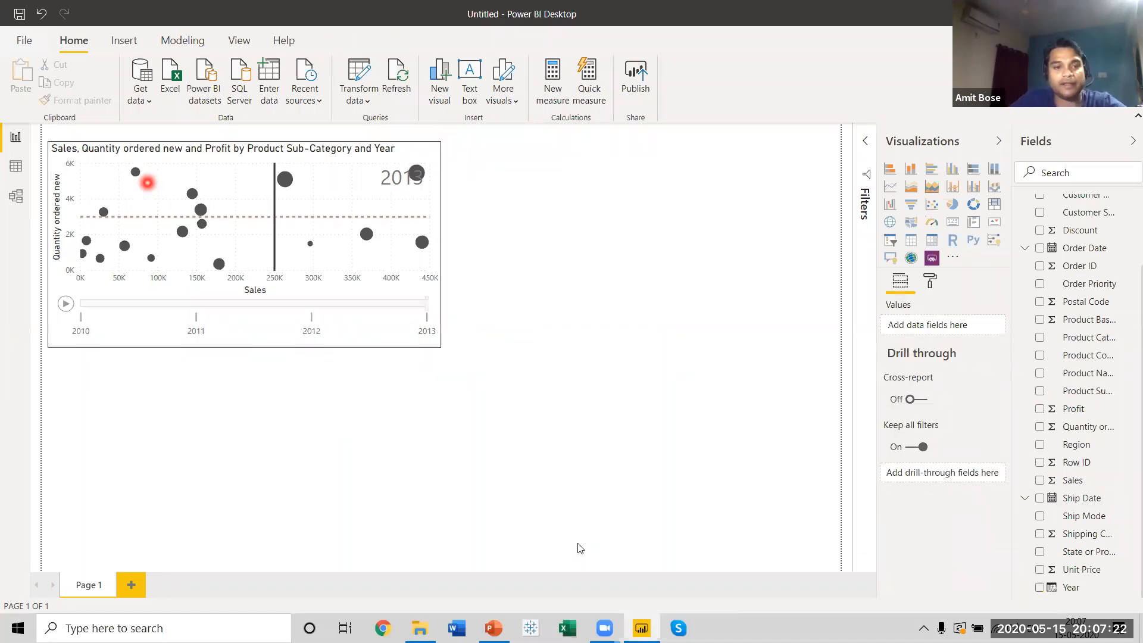
pyautogui.click(371, 330)
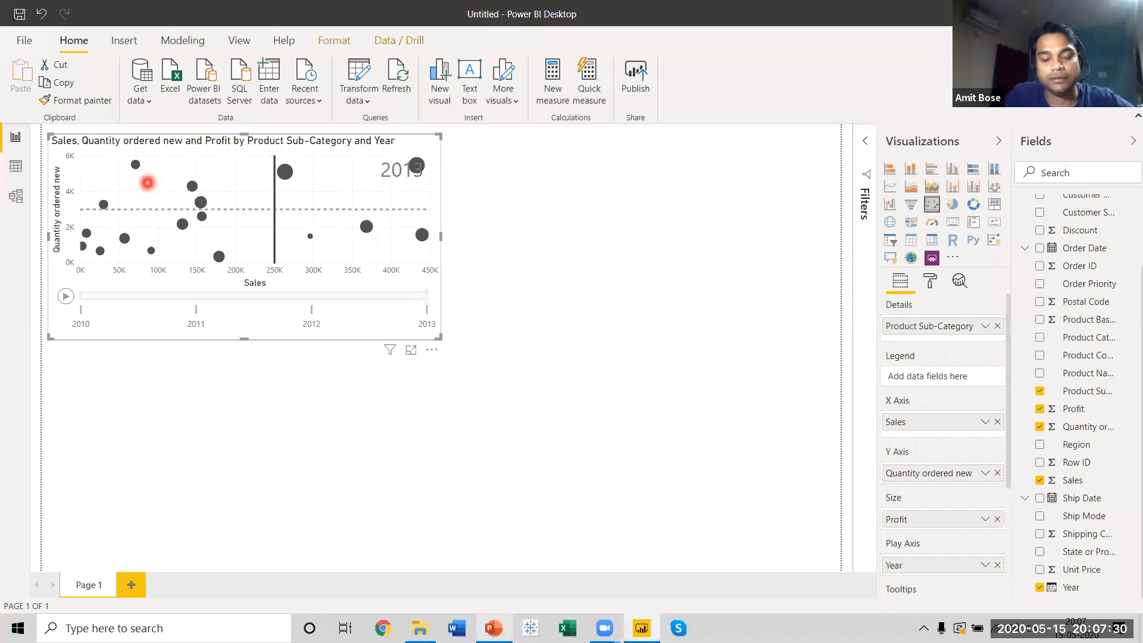
# Step: Check the Topics slide in the PowerPoint training deck, return to Power BI, and widen the Fields pane
pyautogui.click(515, 561)
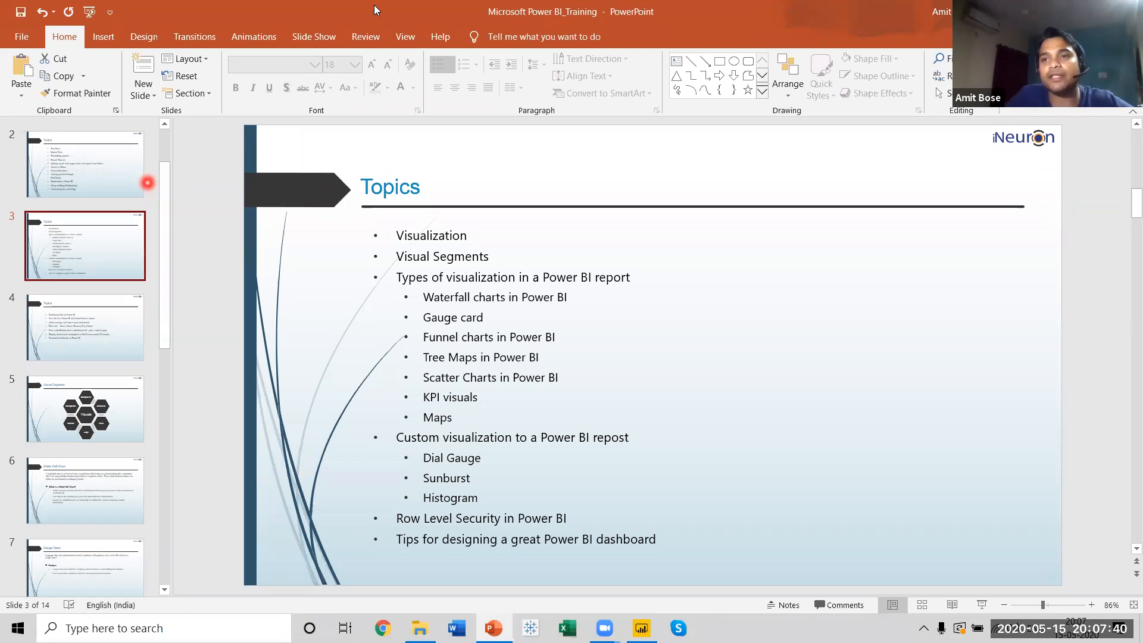
pyautogui.hotkey('alt', 'Tab')
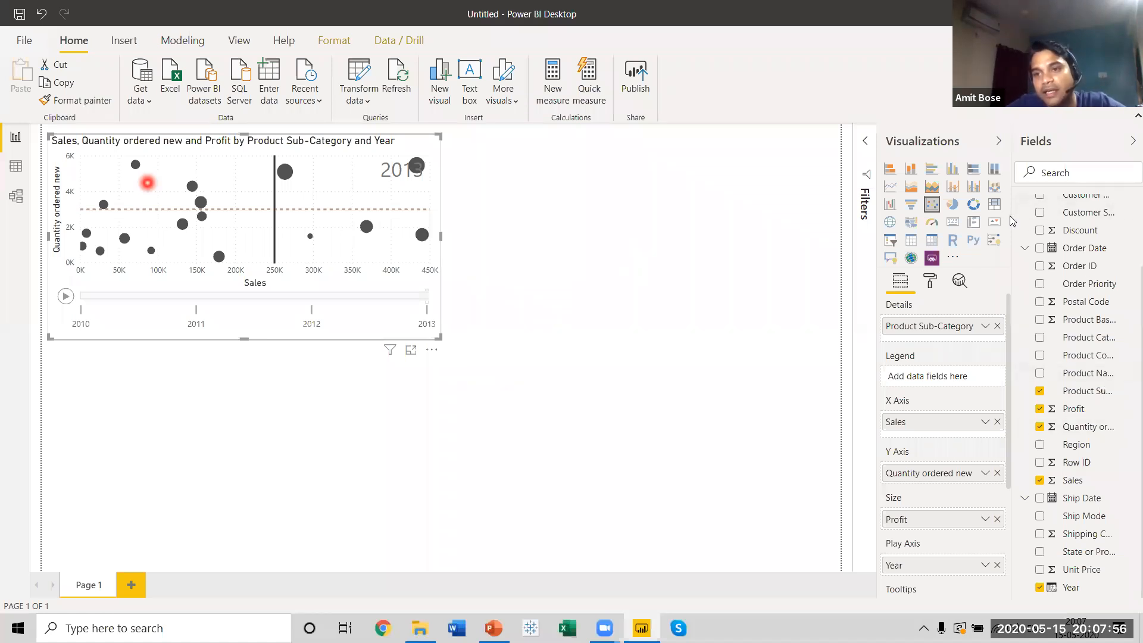
pyautogui.moveTo(1013, 215); pyautogui.dragTo(986, 221)
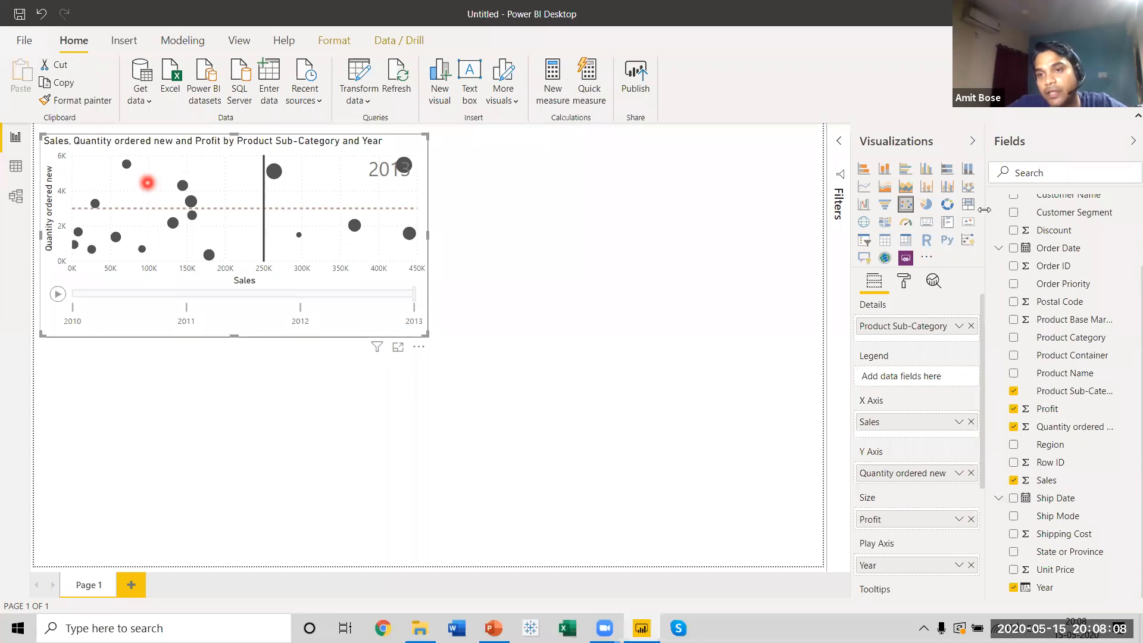
# Step: Narrow the Fields pane slightly and switch from the report to the data view of the Orders table
pyautogui.moveTo(988, 210); pyautogui.dragTo(996, 210)
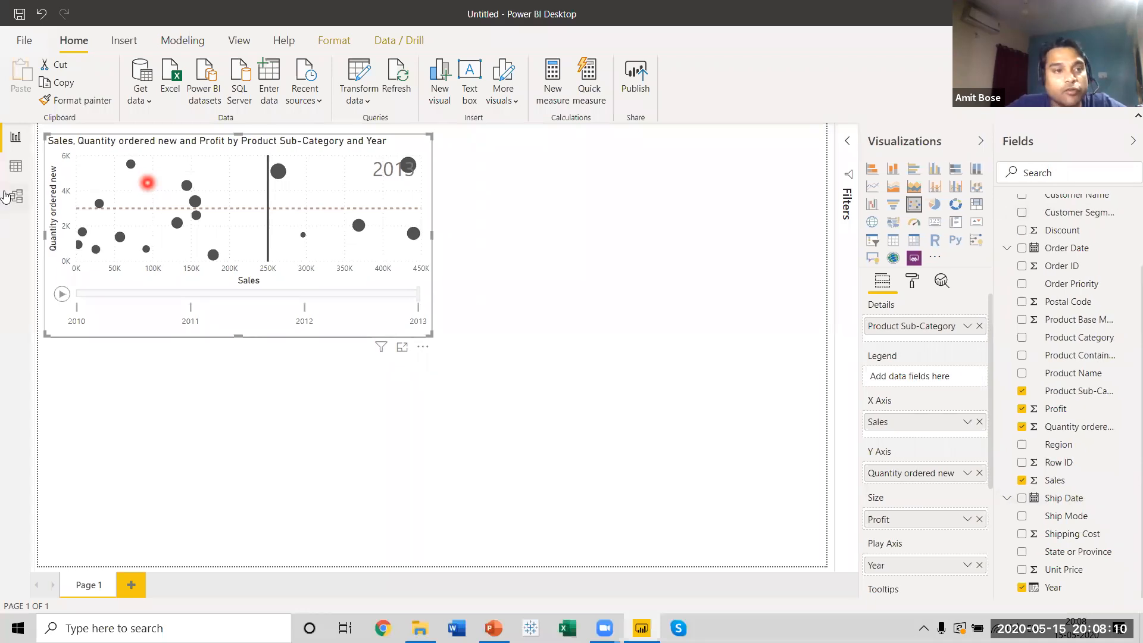
pyautogui.click(15, 168)
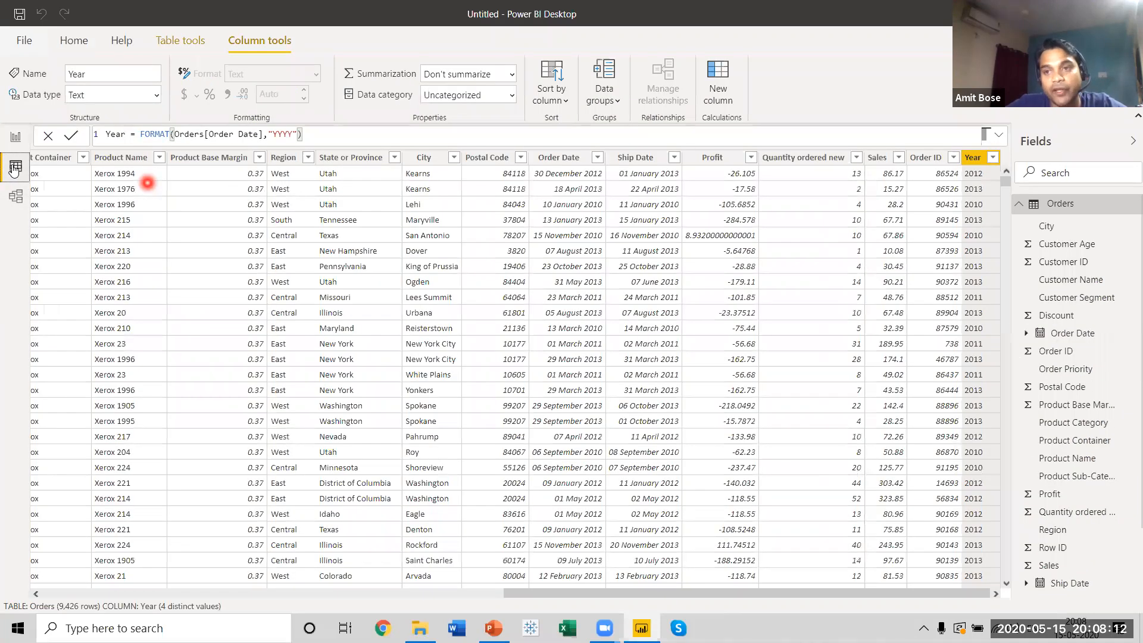
pyautogui.rightClick(1070, 204)
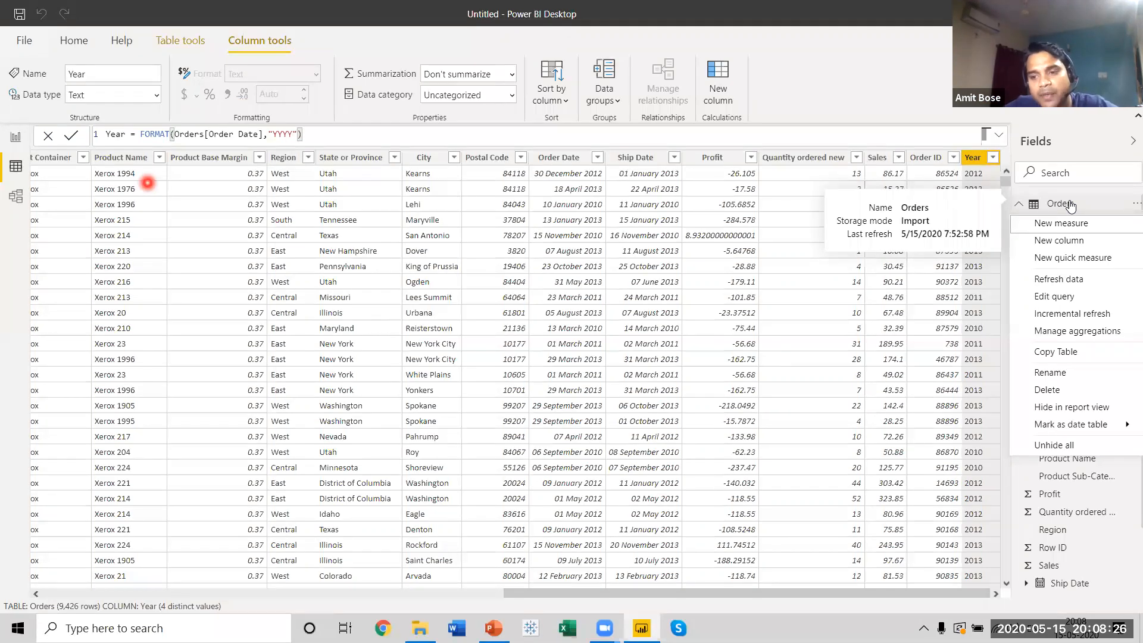
pyautogui.click(1069, 240)
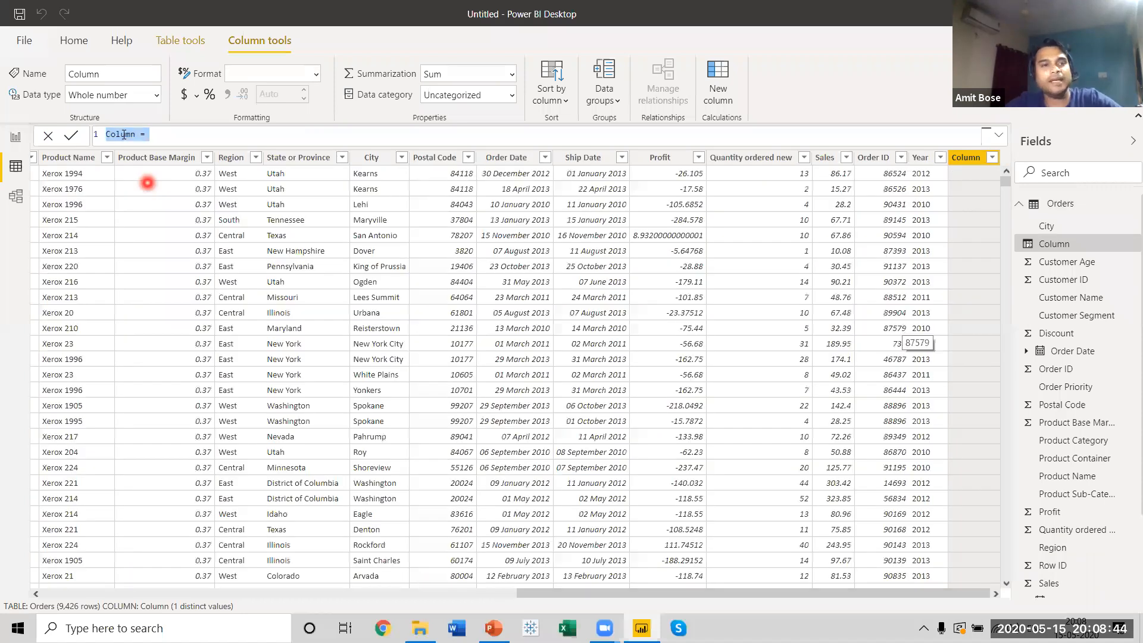
pyautogui.click(436, 218)
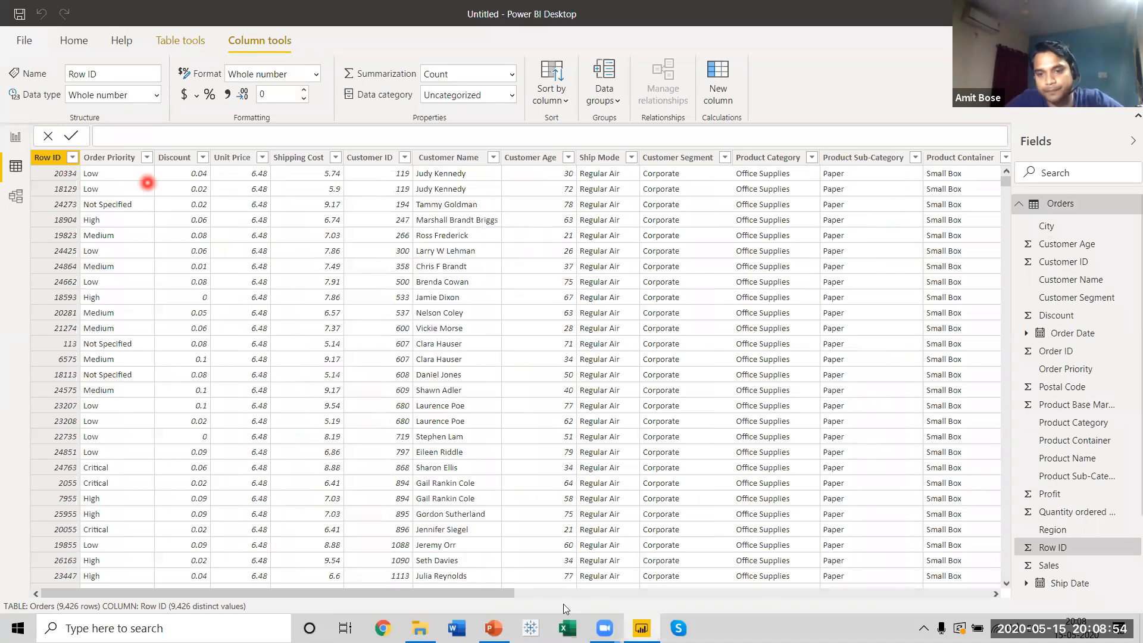
# Step: Bring the Orders table's last columns into view and start adding a new calculated column to the table
pyautogui.click(959, 593)
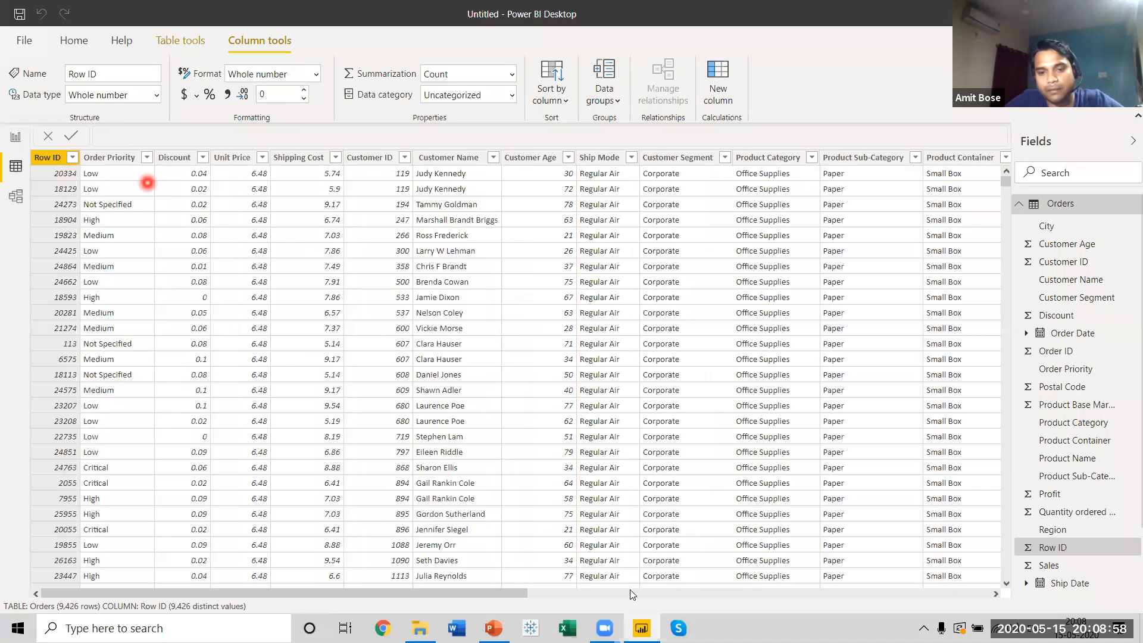
pyautogui.click(629, 593)
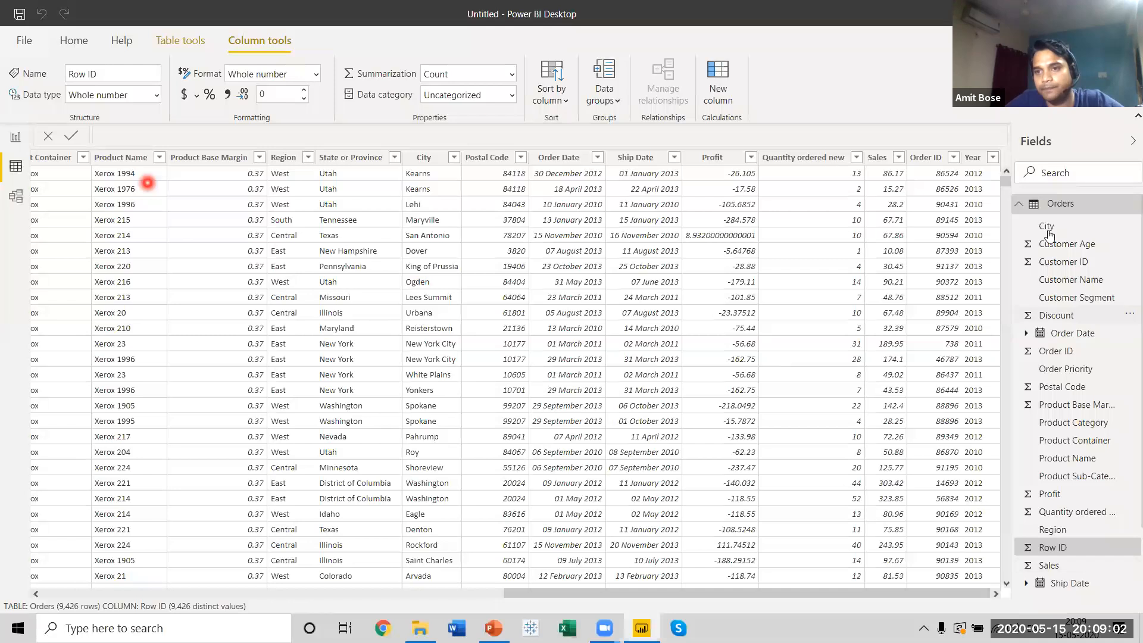
pyautogui.scroll(-3, 1089, 427)
pyautogui.scroll(3, 1060, 208)
pyautogui.rightClick(1060, 208)
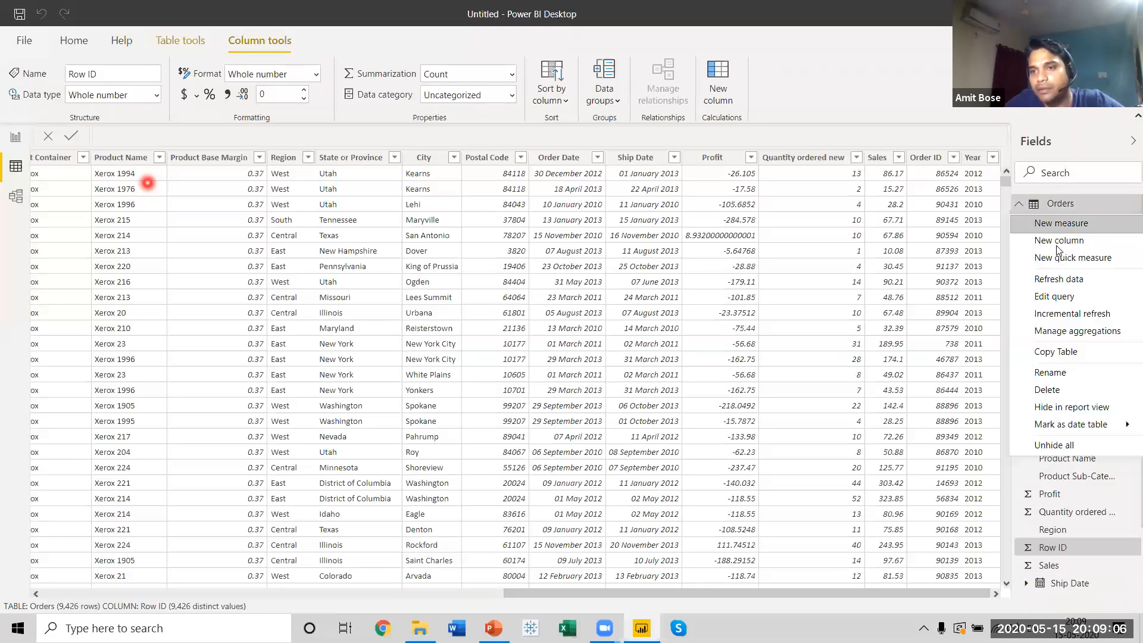
# Step: Add a calculated column to the Orders table and name it Target
pyautogui.press('Escape')
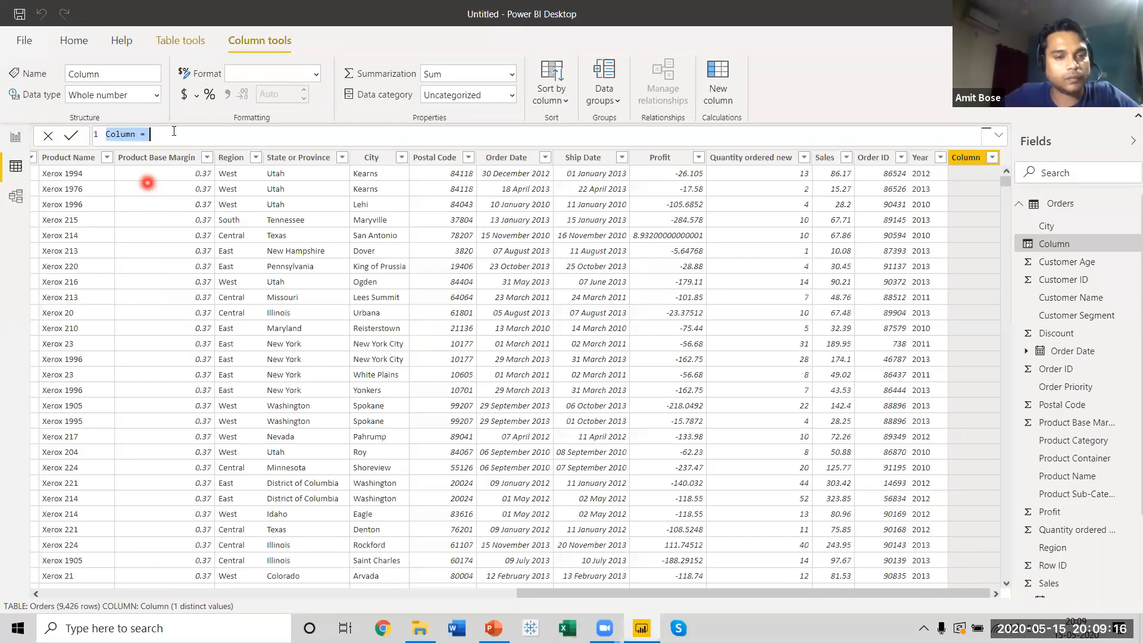
pyautogui.press('BackSpace')
pyautogui.write('Target = ')
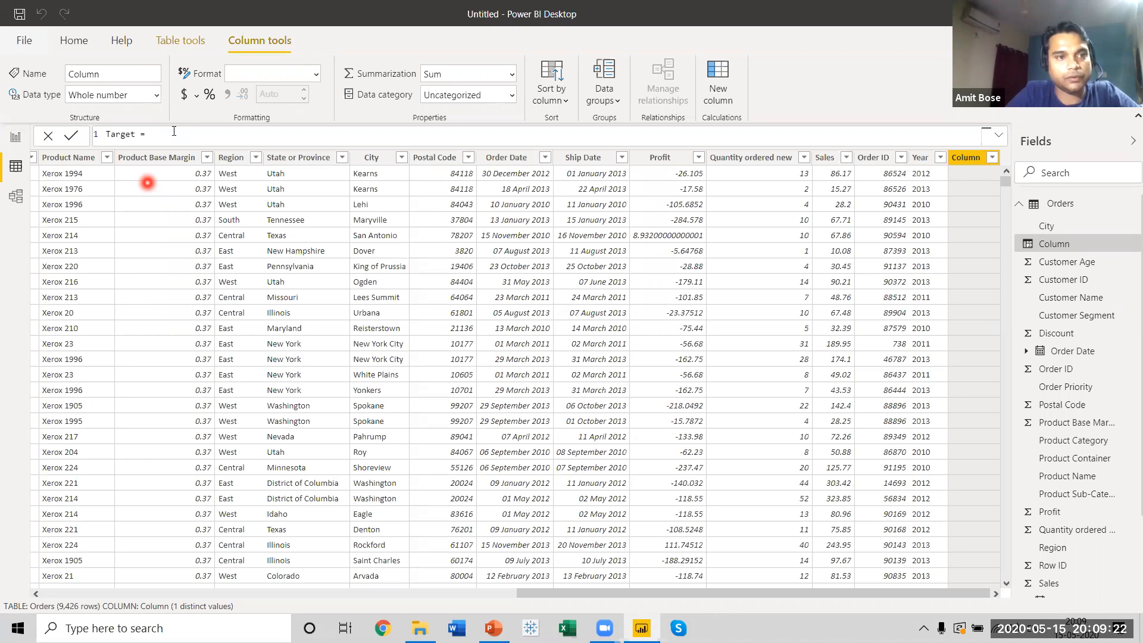
# Step: Define the Target column as Orders[Sales]*1.5 and view it at the end of the Orders table
pyautogui.write('orde')
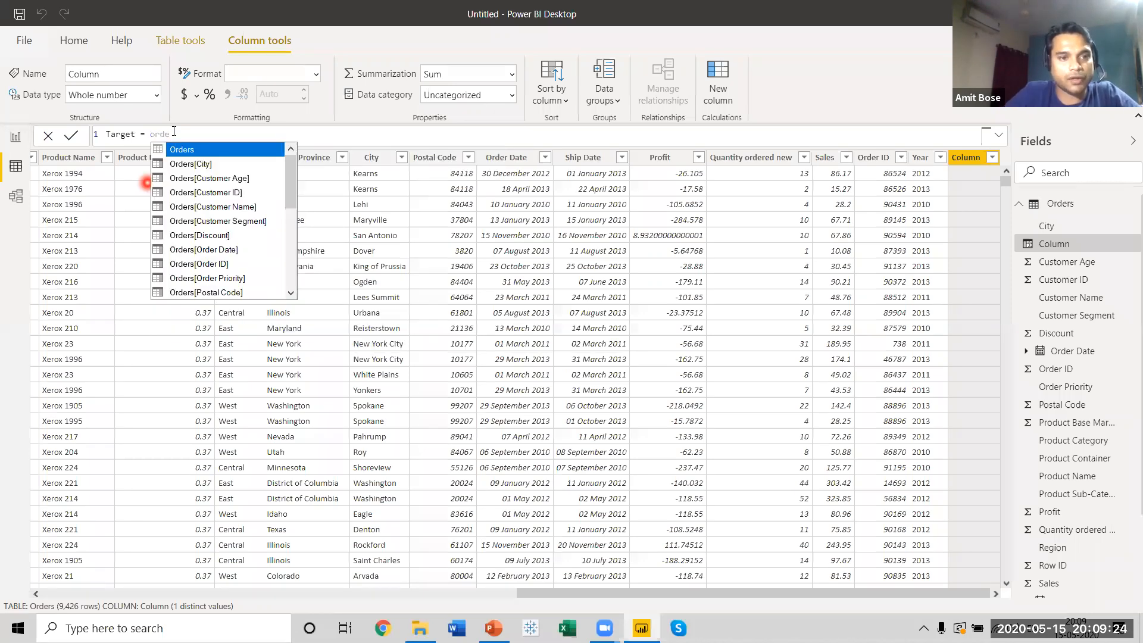
pyautogui.press('Down')
pyautogui.press('Down')
pyautogui.press('Down')
pyautogui.press('Down')
pyautogui.press('Down')
pyautogui.press('Down')
pyautogui.press('Down')
pyautogui.press('Down')
pyautogui.press('Down')
pyautogui.press('Down')
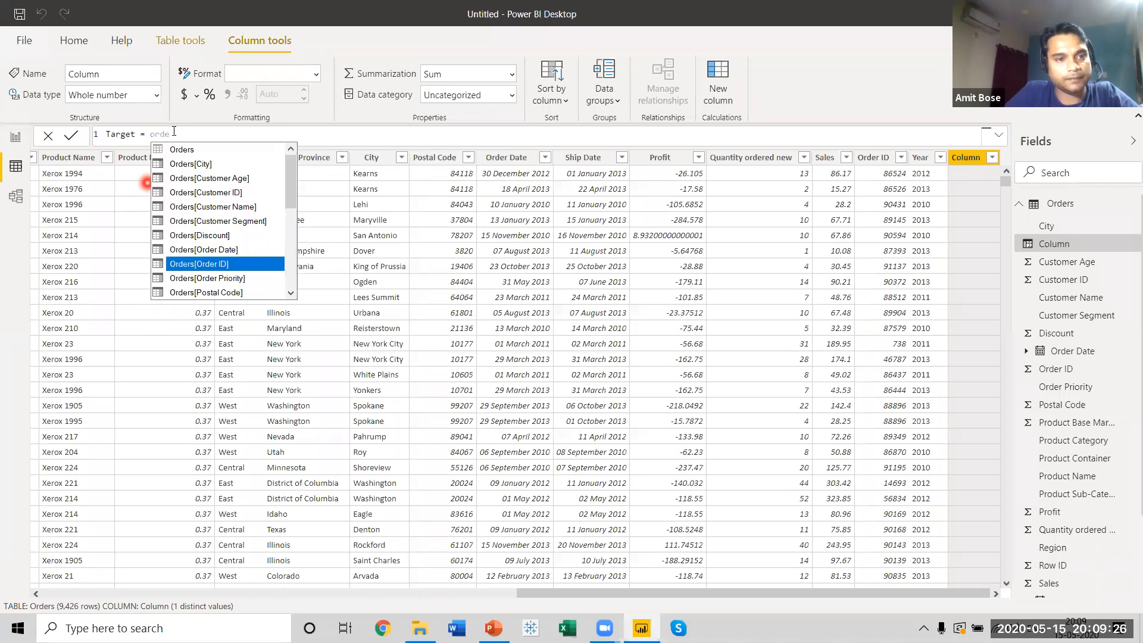
pyautogui.press('Down')
pyautogui.press('Down')
pyautogui.press('Down')
pyautogui.press('Down')
pyautogui.press('Down')
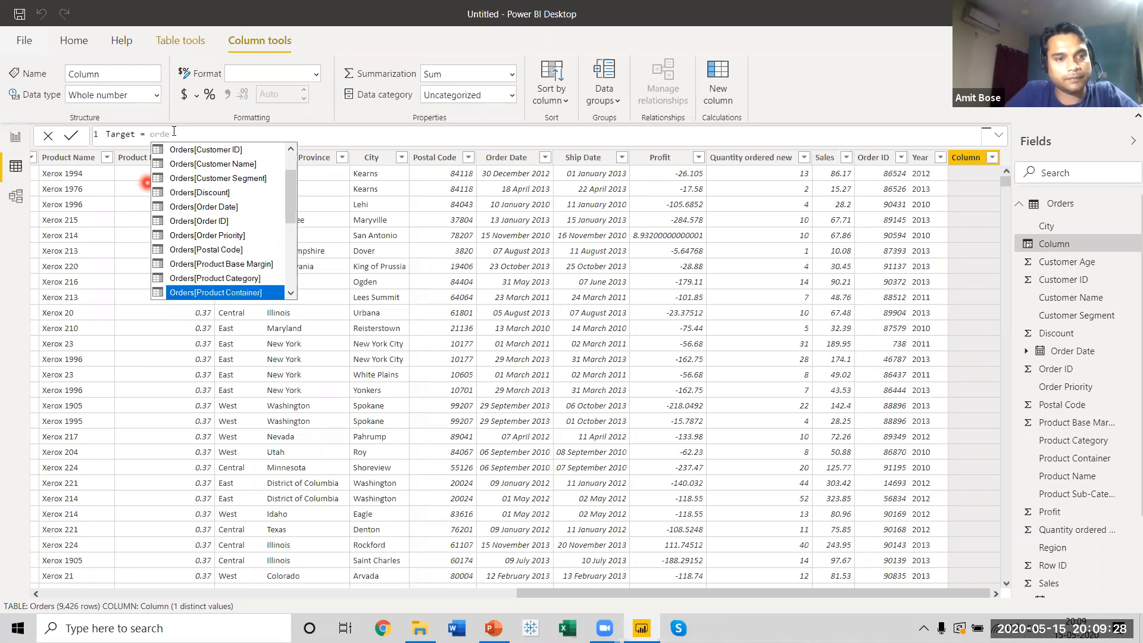
pyautogui.press('Down')
pyautogui.press('Down')
pyautogui.press('Down')
pyautogui.press('Down')
pyautogui.press('Down')
pyautogui.press('Down')
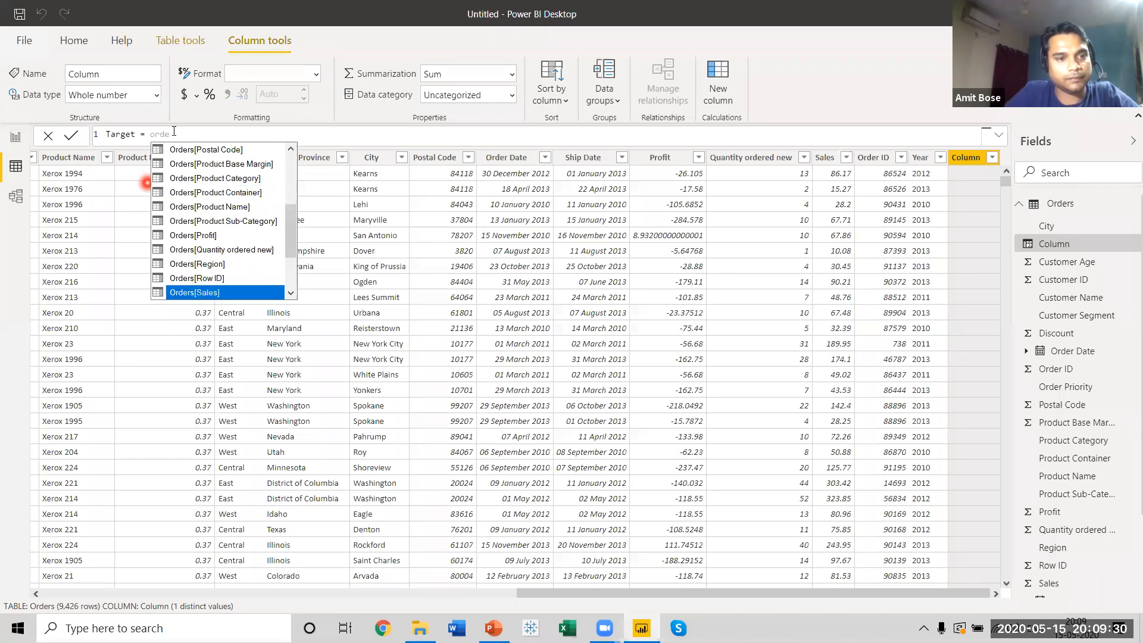
pyautogui.press('Up')
pyautogui.press('Up')
pyautogui.press('Down')
pyautogui.press('Tab')
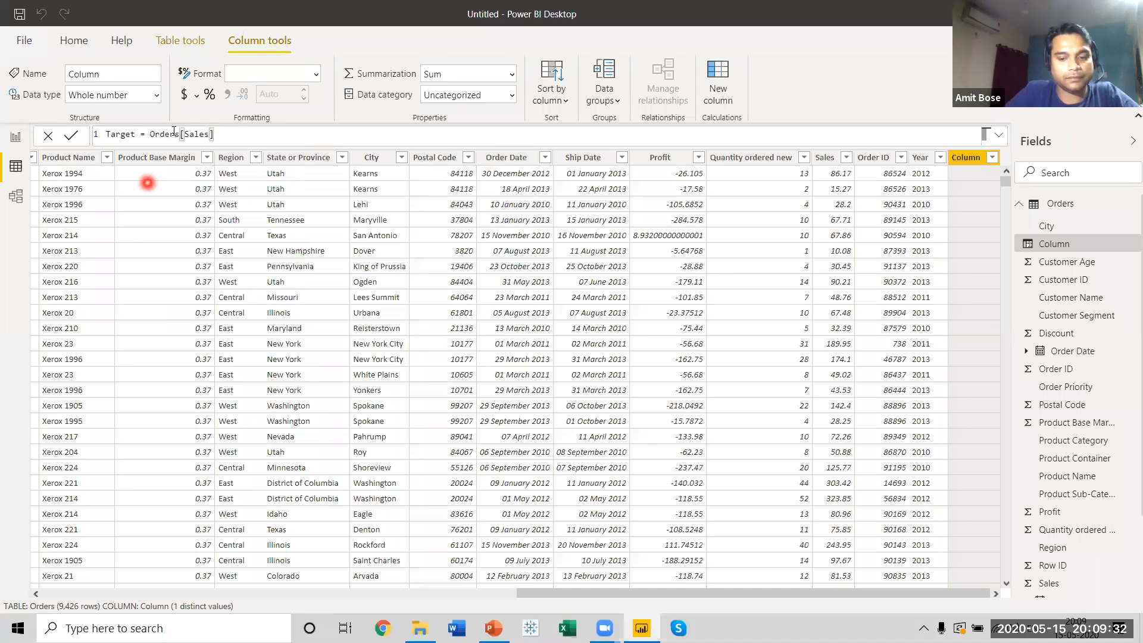
pyautogui.write('*1.')
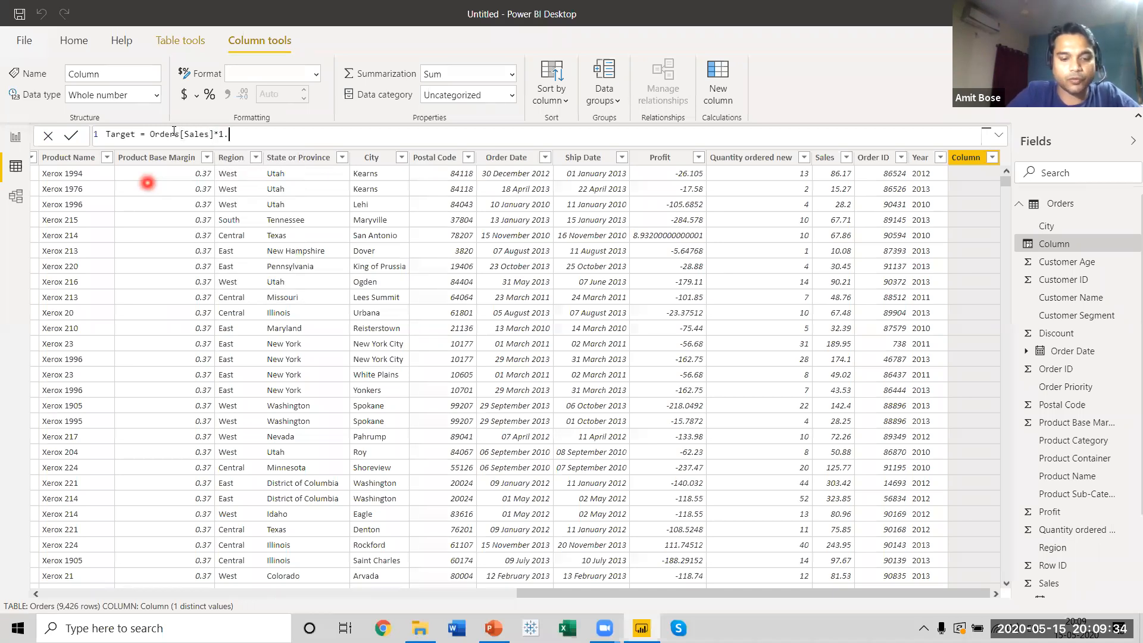
pyautogui.write('5')
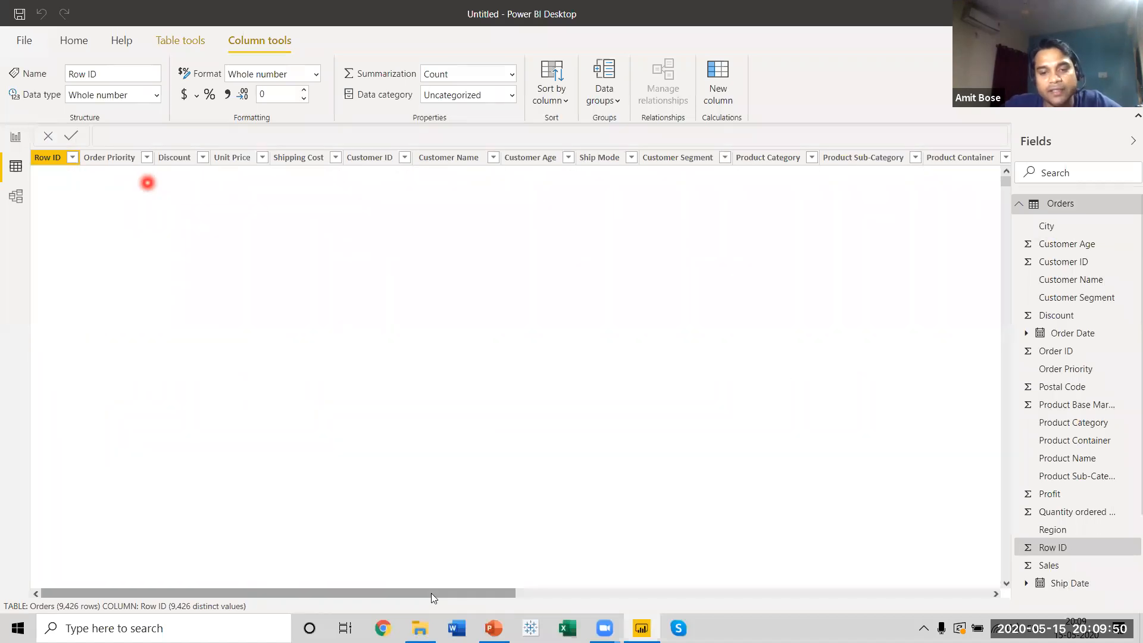
pyautogui.moveTo(433, 598); pyautogui.dragTo(520, 598)
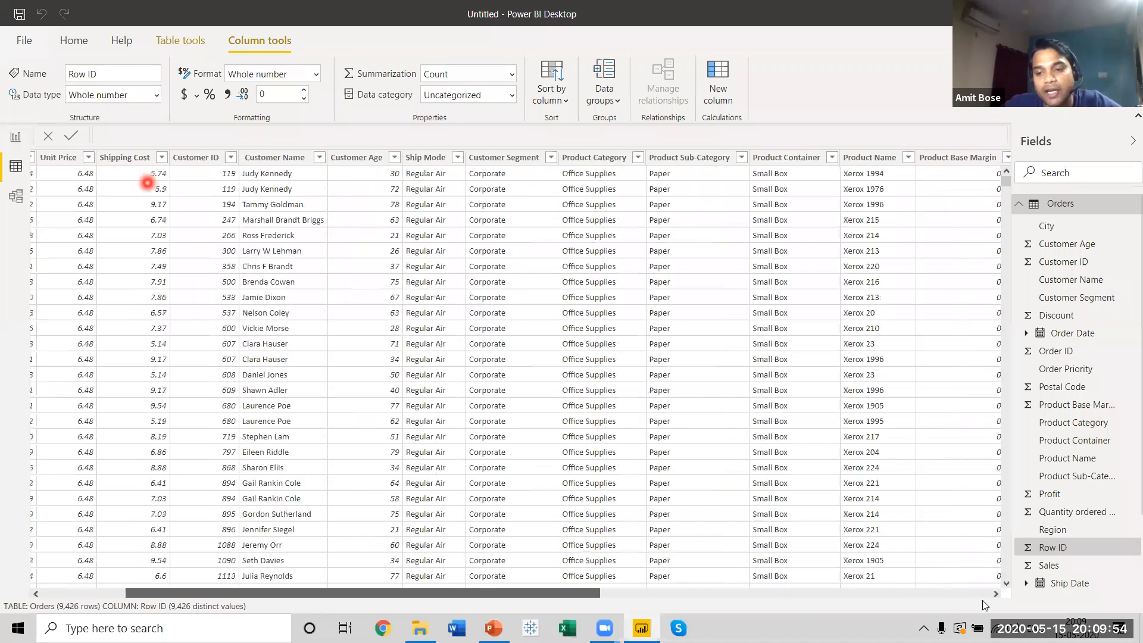
pyautogui.moveTo(983, 601); pyautogui.dragTo(990, 596)
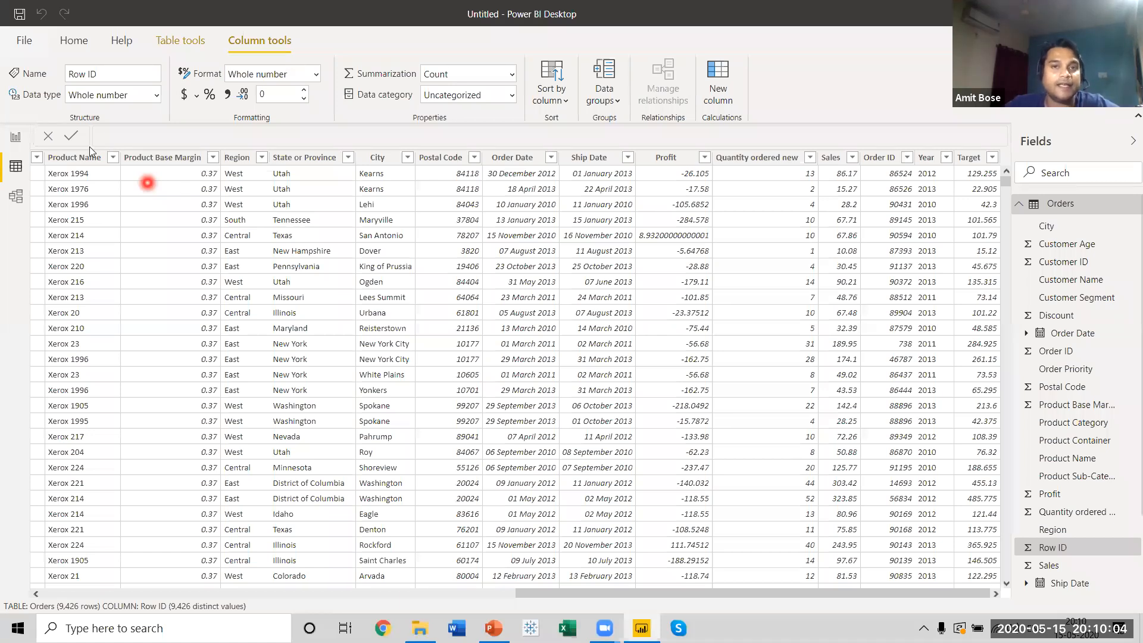
# Step: Add an empty KPI visual to the report page and enlarge it
pyautogui.click(16, 138)
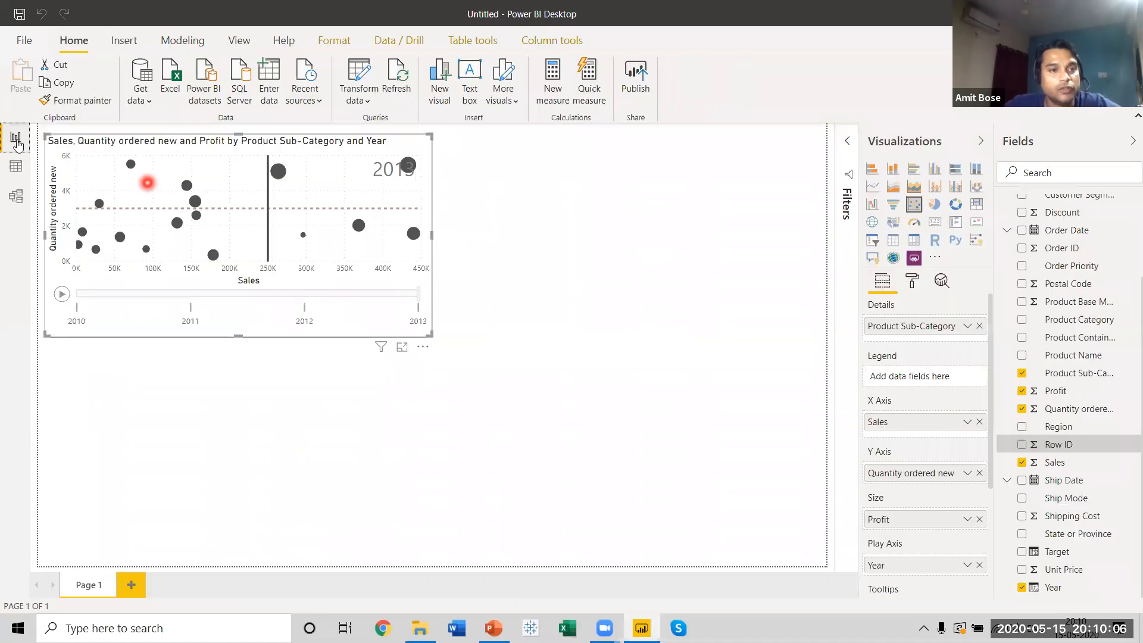
pyautogui.click(142, 391)
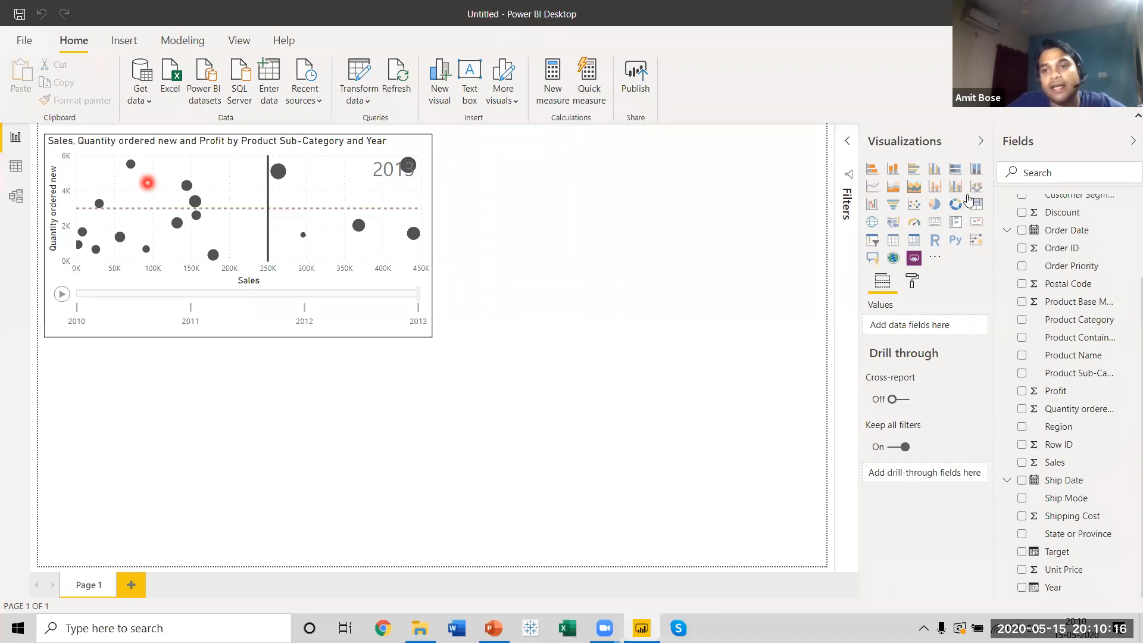
pyautogui.click(976, 224)
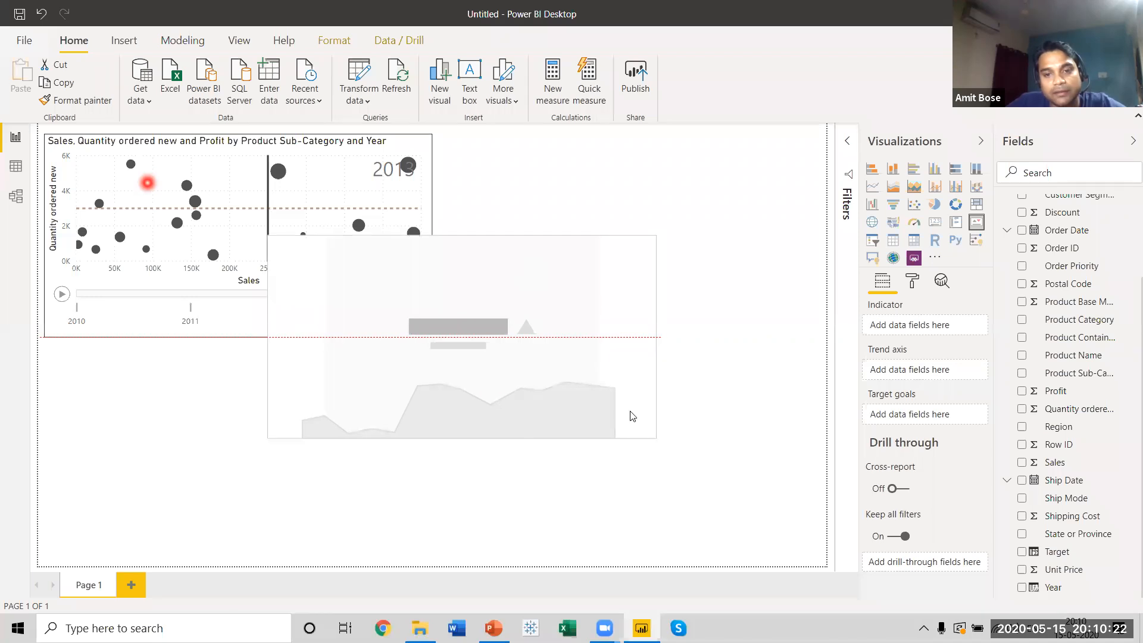
pyautogui.moveTo(654, 437); pyautogui.dragTo(765, 522)
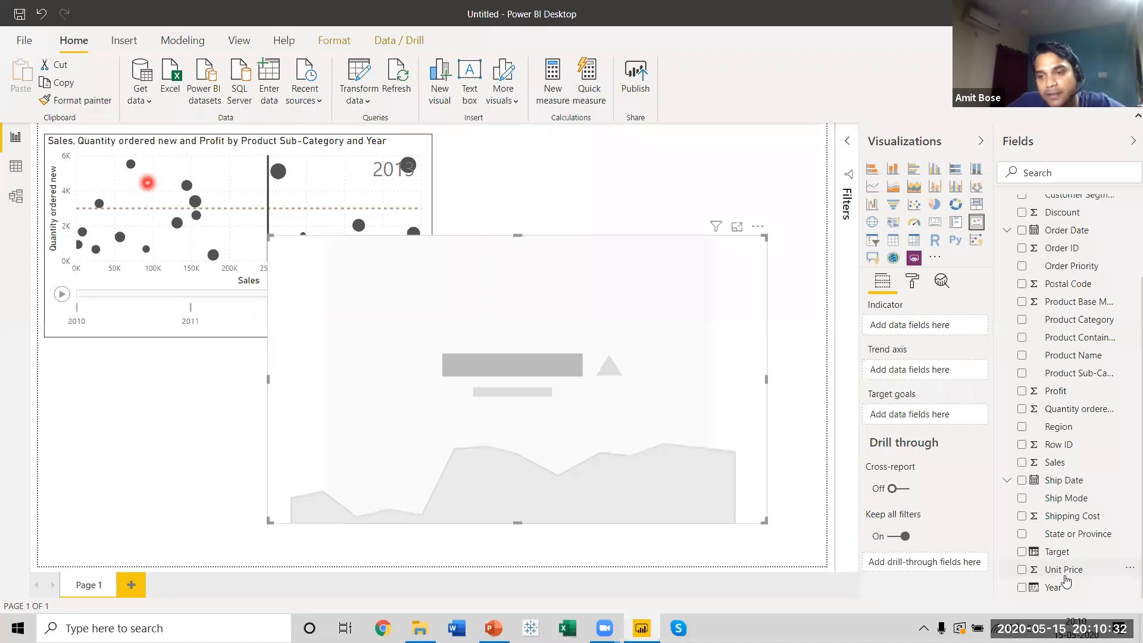
# Step: Assign Sales as the KPI's indicator and Target as its target goal
pyautogui.moveTo(1065, 461); pyautogui.dragTo(924, 326)
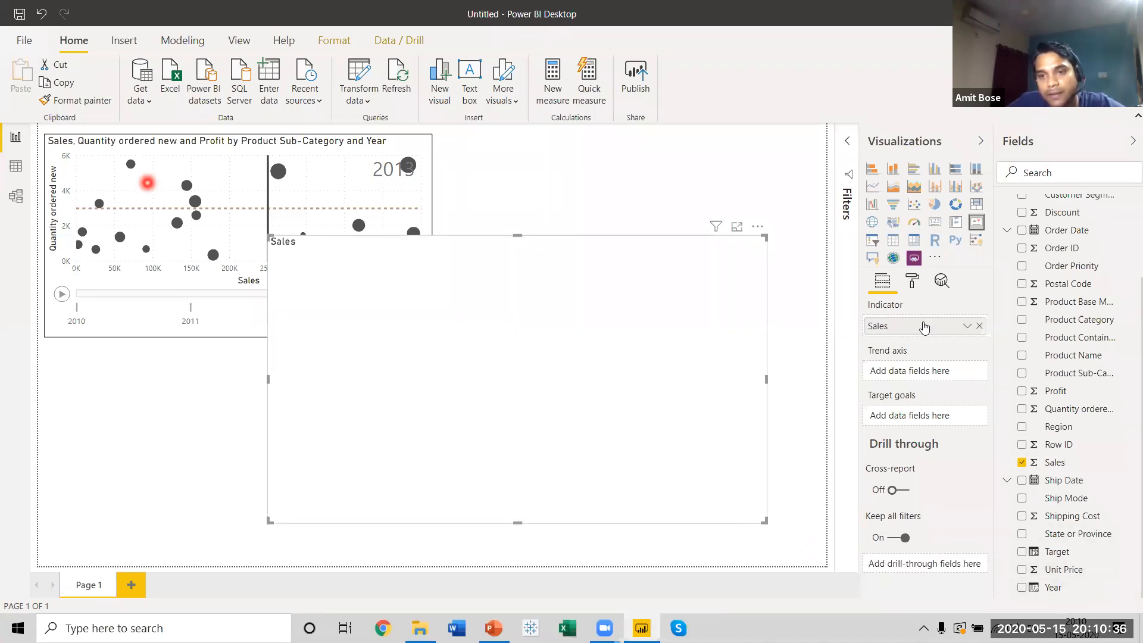
pyautogui.moveTo(1053, 587); pyautogui.dragTo(910, 415)
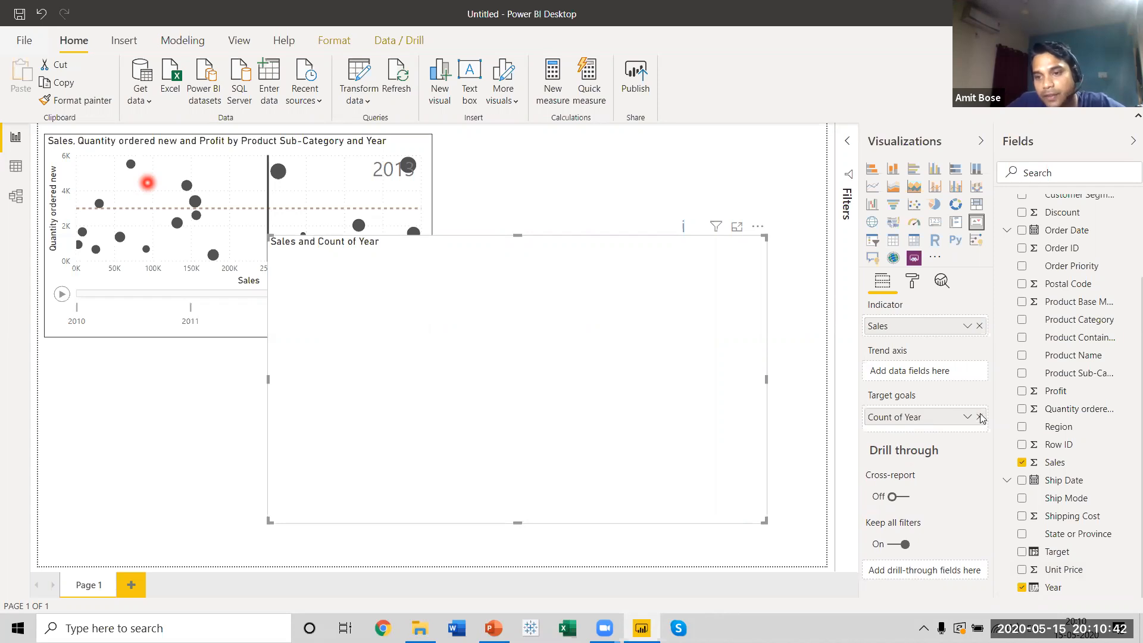
pyautogui.click(979, 418)
pyautogui.moveTo(1058, 551); pyautogui.dragTo(920, 419)
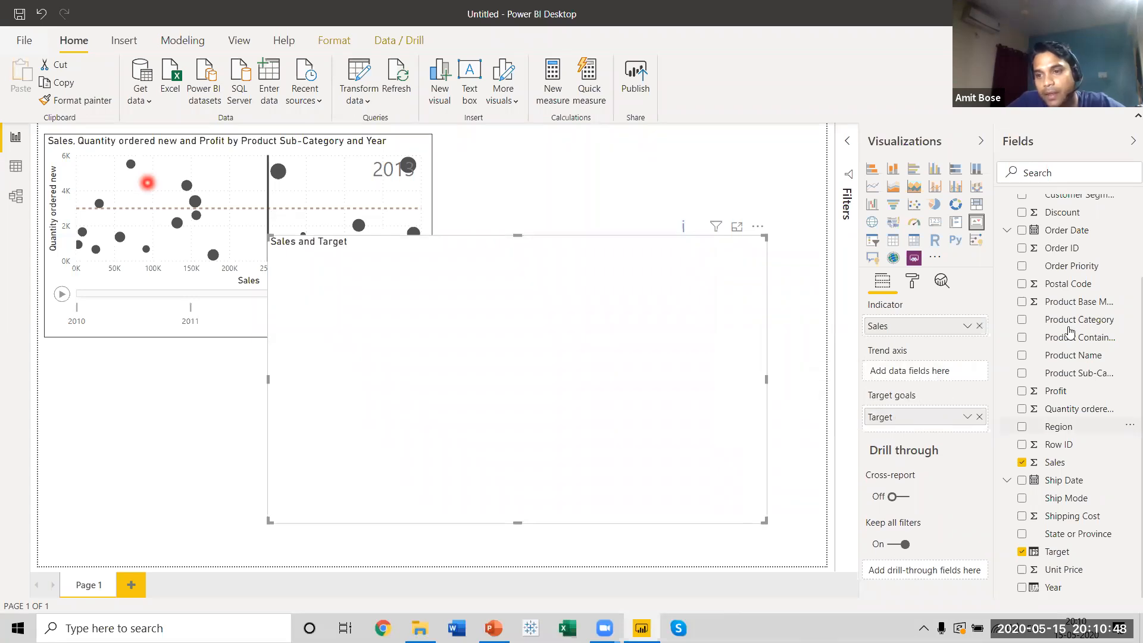
# Step: Use Order Date as the KPI's trend axis, switched to the Date Hierarchy at Year level
pyautogui.moveTo(1065, 231); pyautogui.dragTo(935, 373)
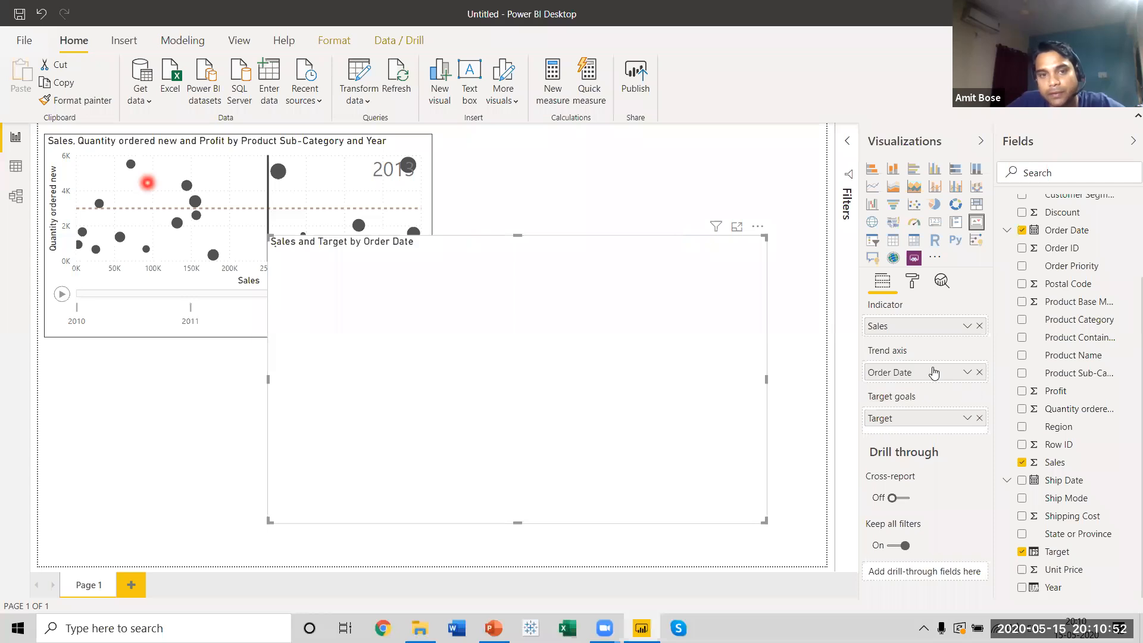
pyautogui.click(968, 373)
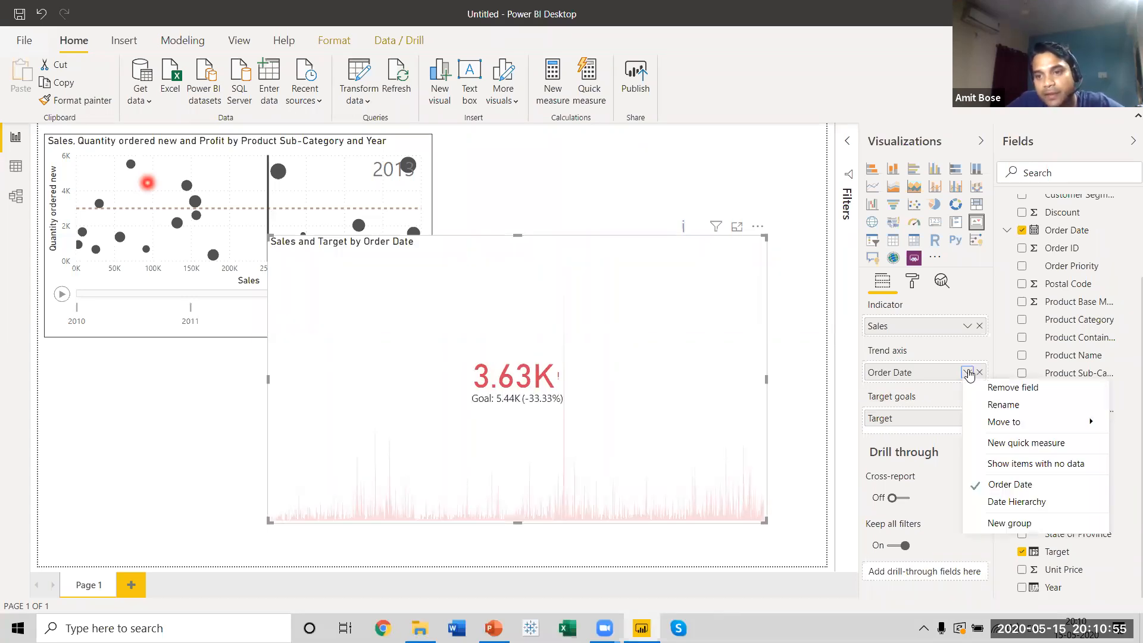
pyautogui.click(1006, 503)
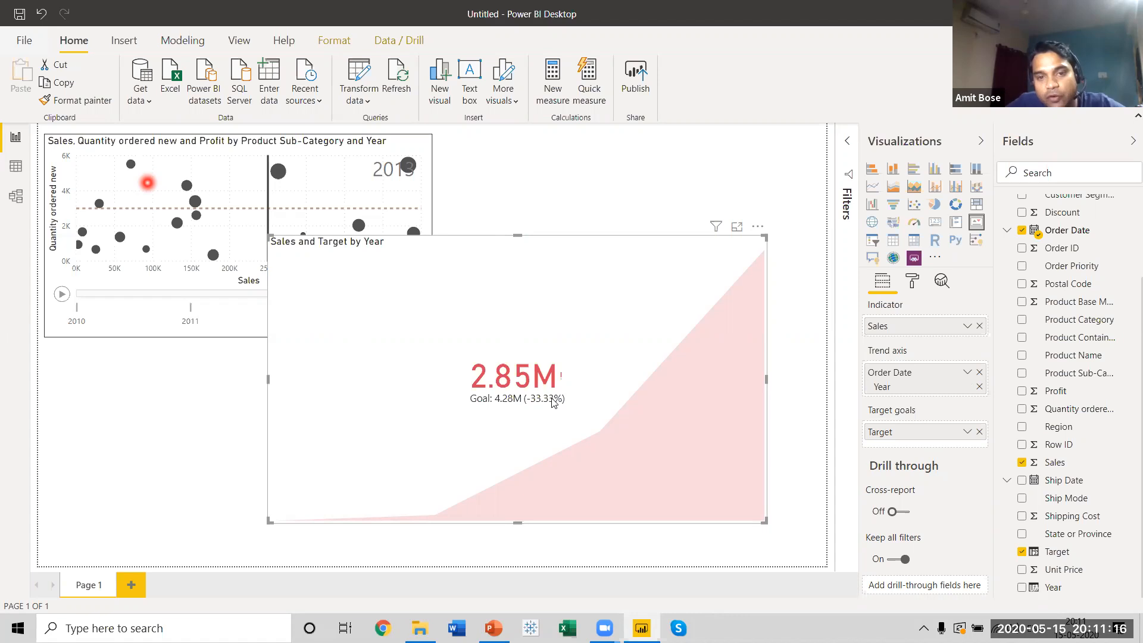
# Step: Increase the text size of the KPI's goal label to 16 pt
pyautogui.click(912, 282)
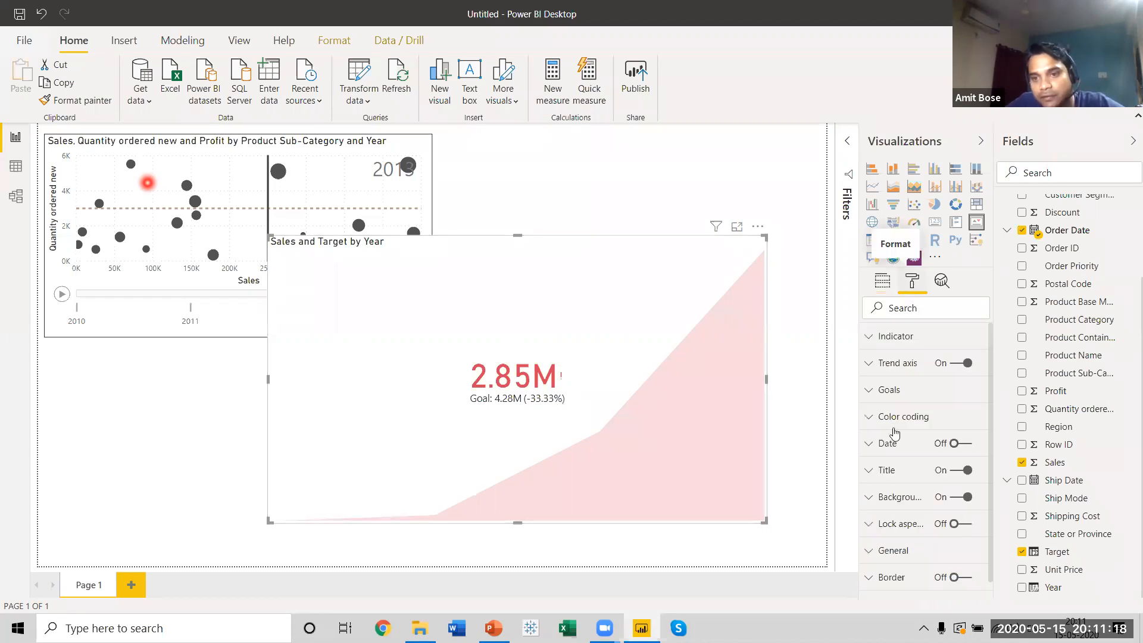
pyautogui.click(868, 390)
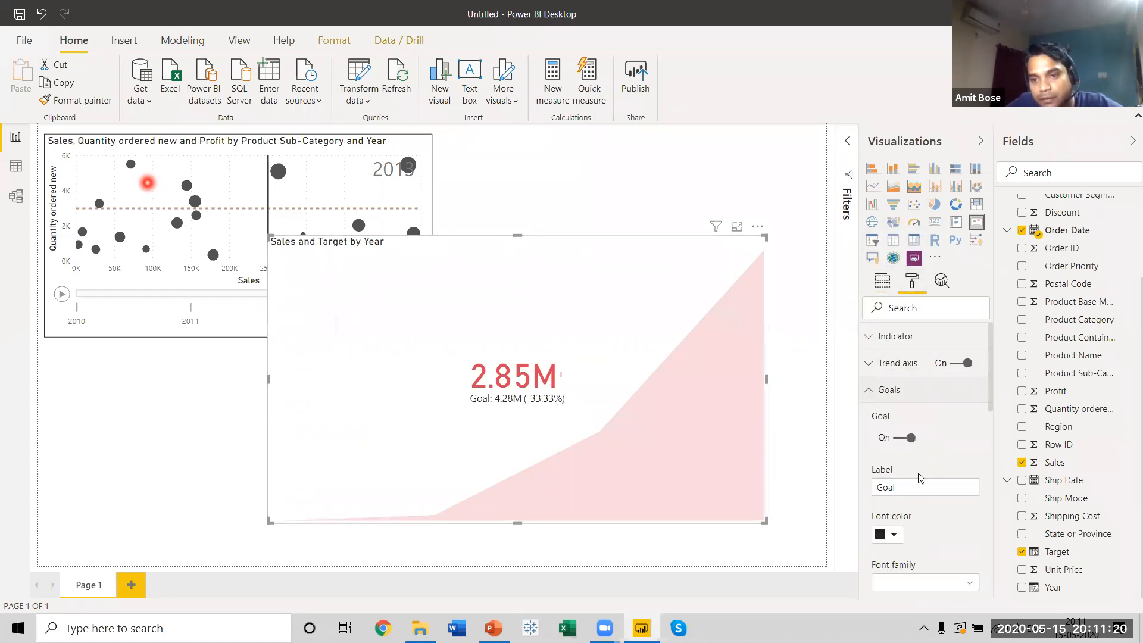
pyautogui.moveTo(991, 407); pyautogui.dragTo(992, 453)
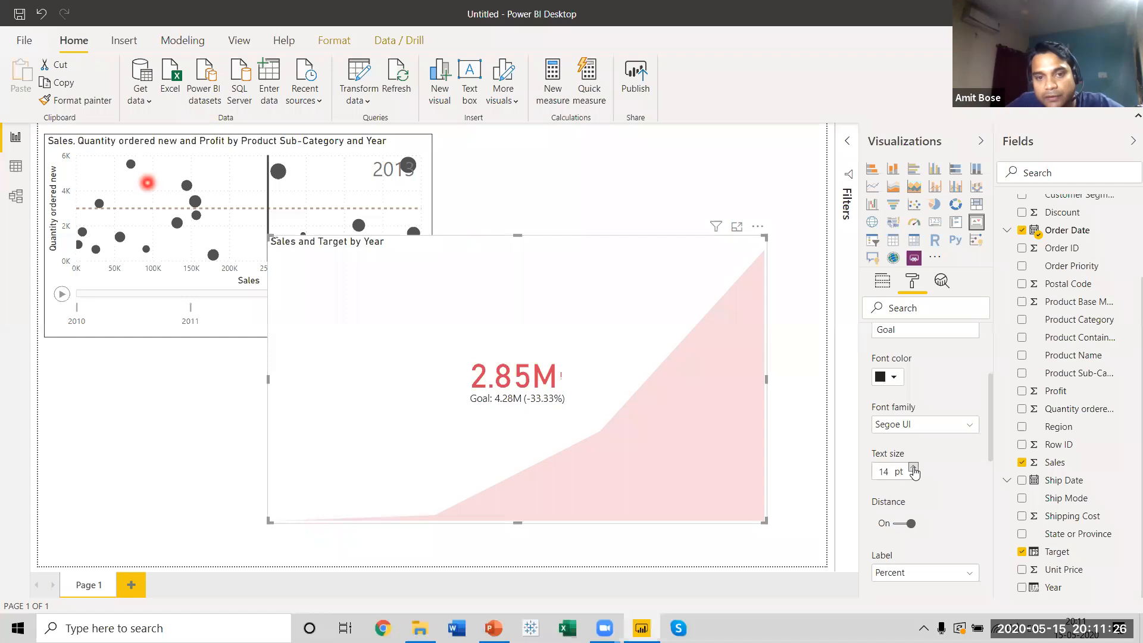
pyautogui.click(913, 467)
pyautogui.click(913, 467)
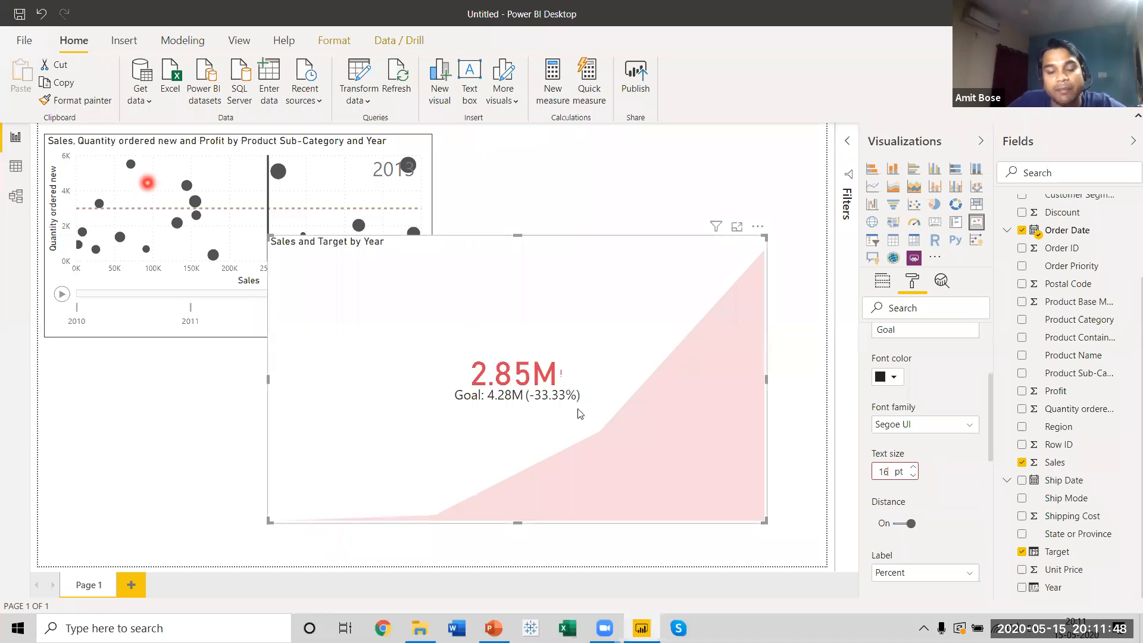
# Step: Shrink the KPI visual so it clears the scatter chart and turn on its border
pyautogui.click(883, 281)
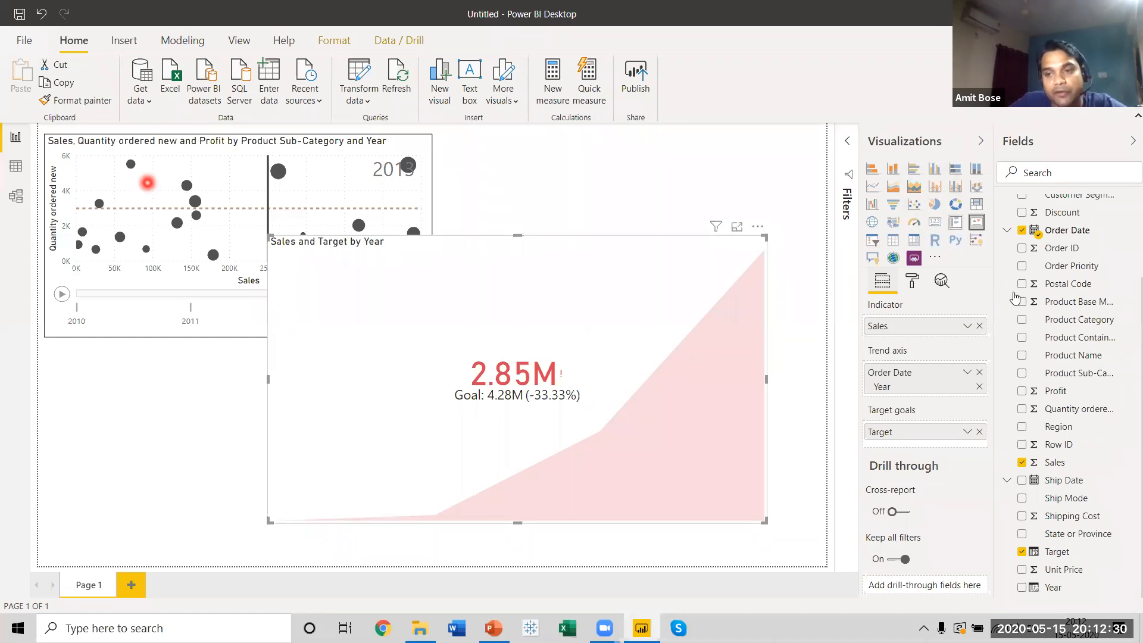
pyautogui.moveTo(777, 241); pyautogui.dragTo(594, 338)
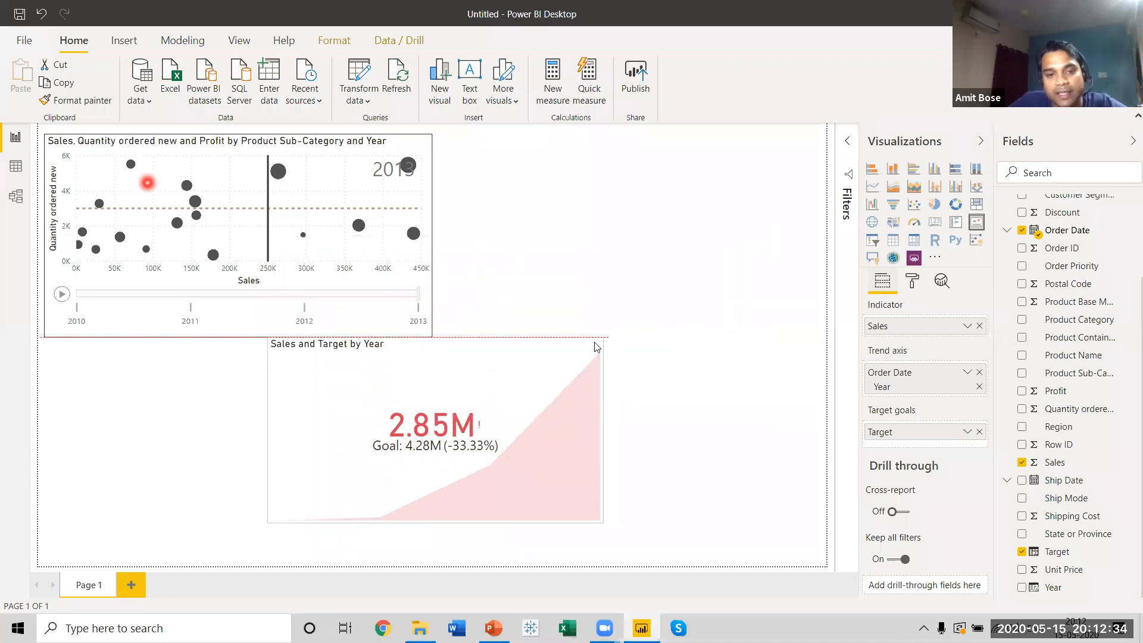
pyautogui.click(913, 285)
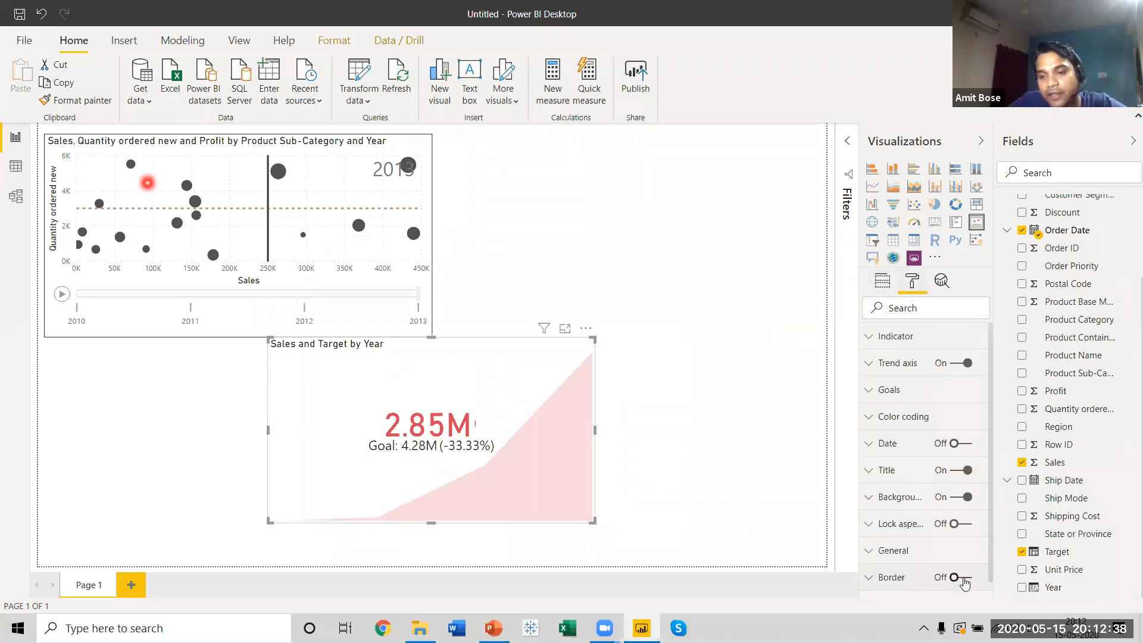
pyautogui.click(960, 577)
# Step: Place the KPI visual beside the scatter chart and match its height to the chart
pyautogui.moveTo(545, 346); pyautogui.dragTo(718, 149)
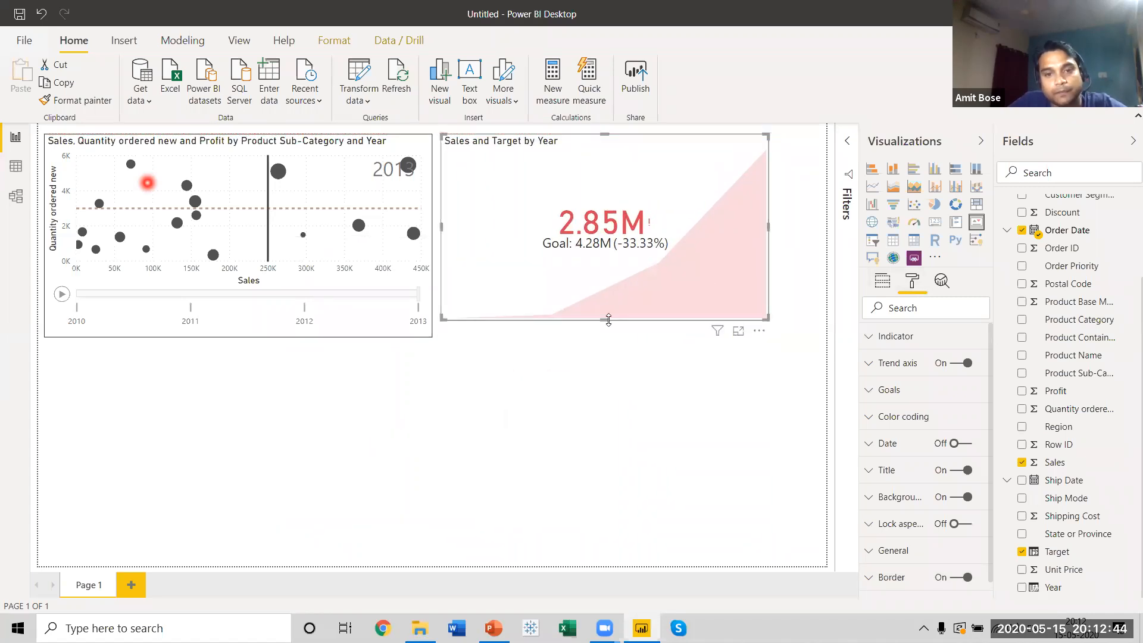
pyautogui.moveTo(608, 322); pyautogui.dragTo(608, 337)
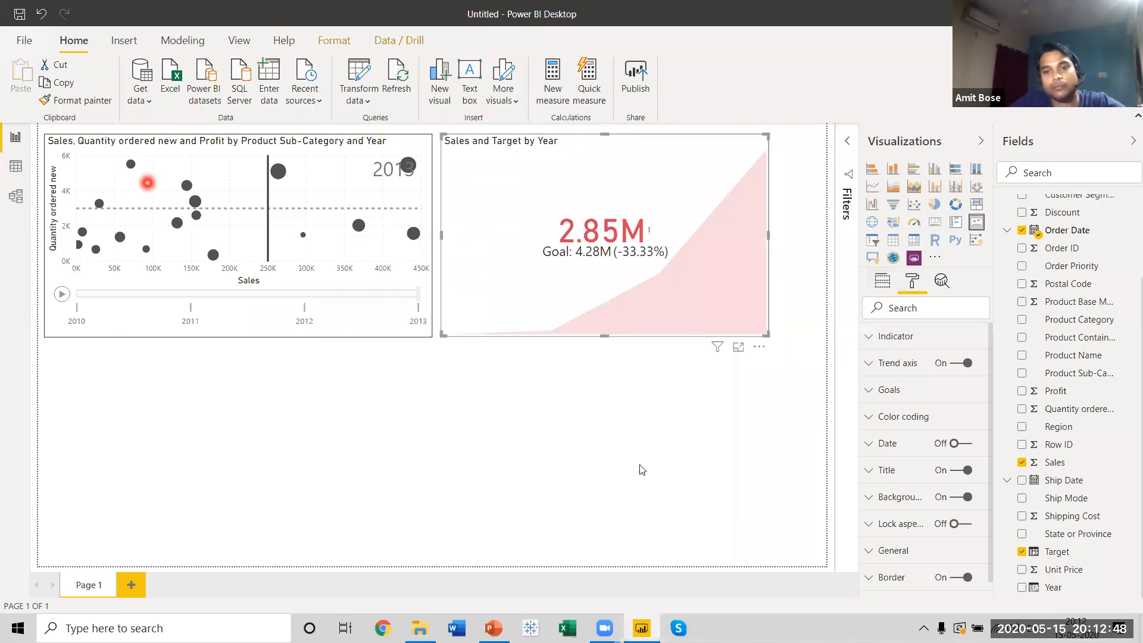
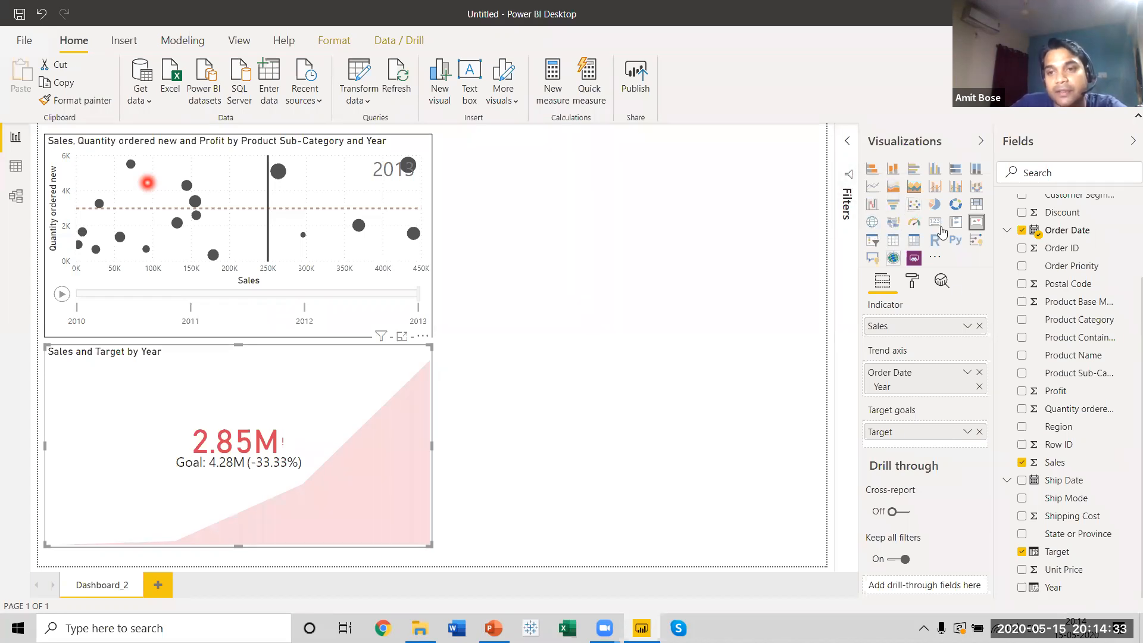
# Step: Add a separate map visual beside the scatter chart, keeping the KPI as it is, and set State or Province as its location
pyautogui.click(872, 223)
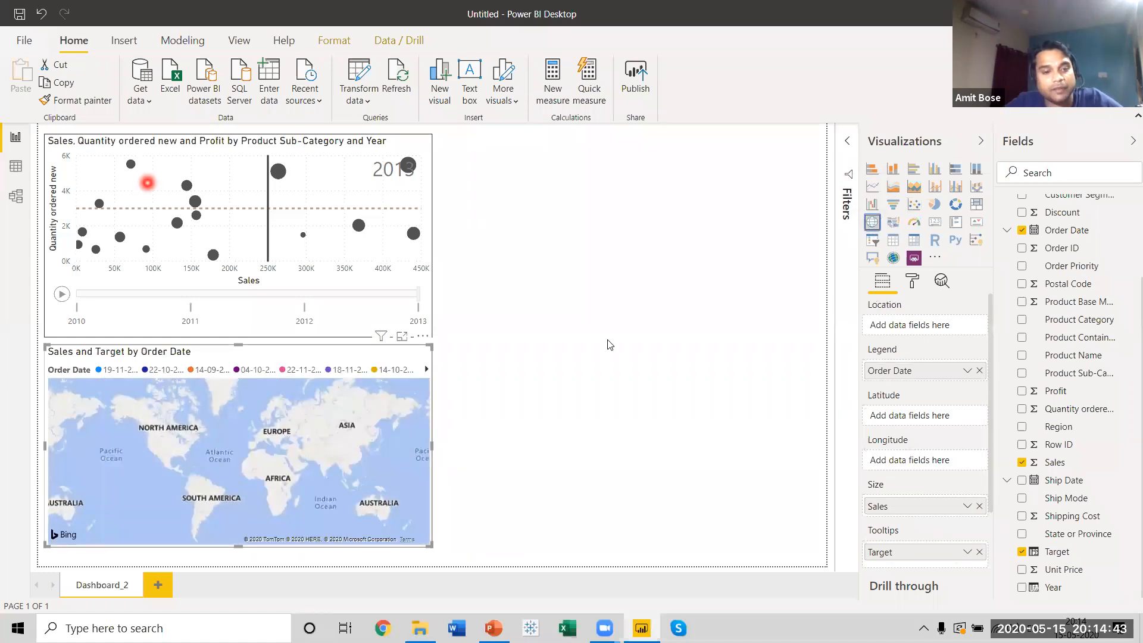
pyautogui.hotkey('ctrl', 'z')
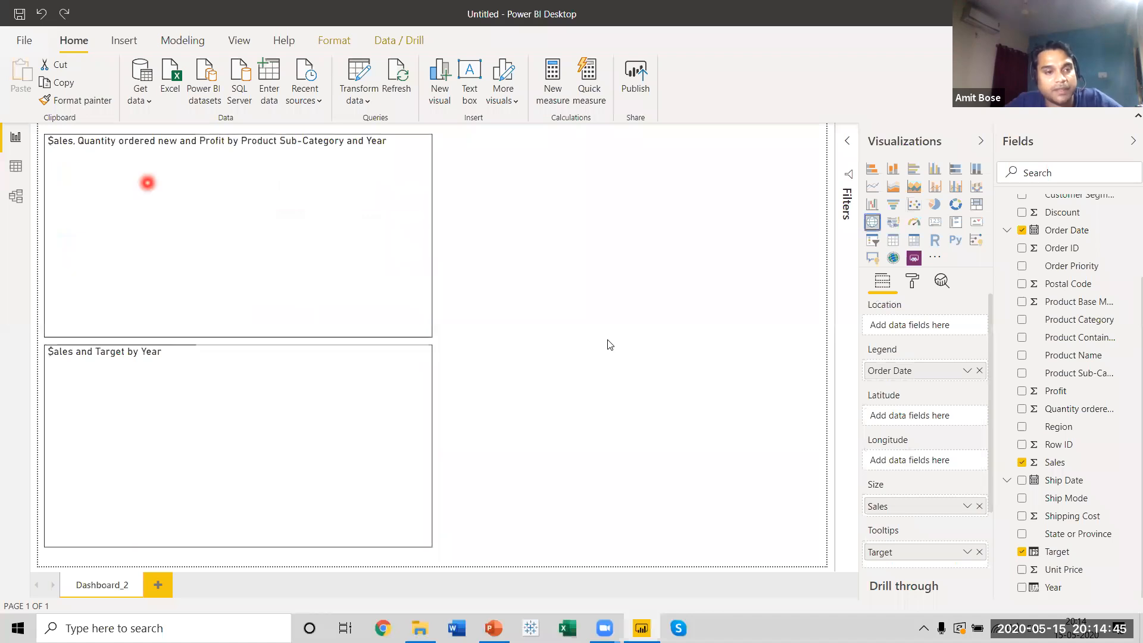
pyautogui.click(563, 270)
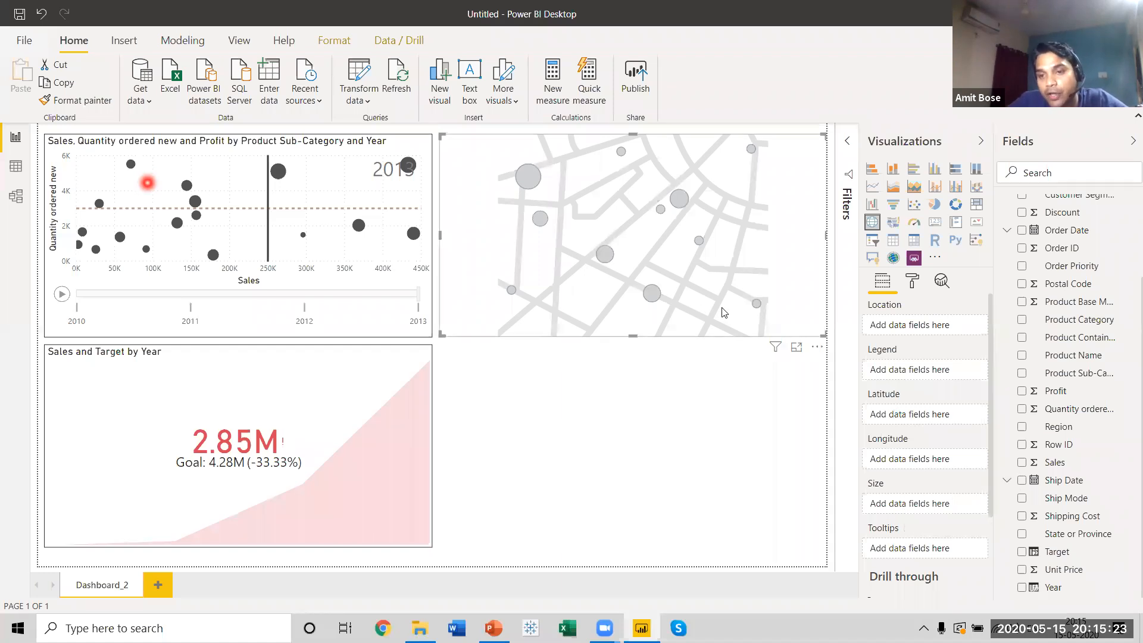
pyautogui.moveTo(1074, 536); pyautogui.dragTo(936, 327)
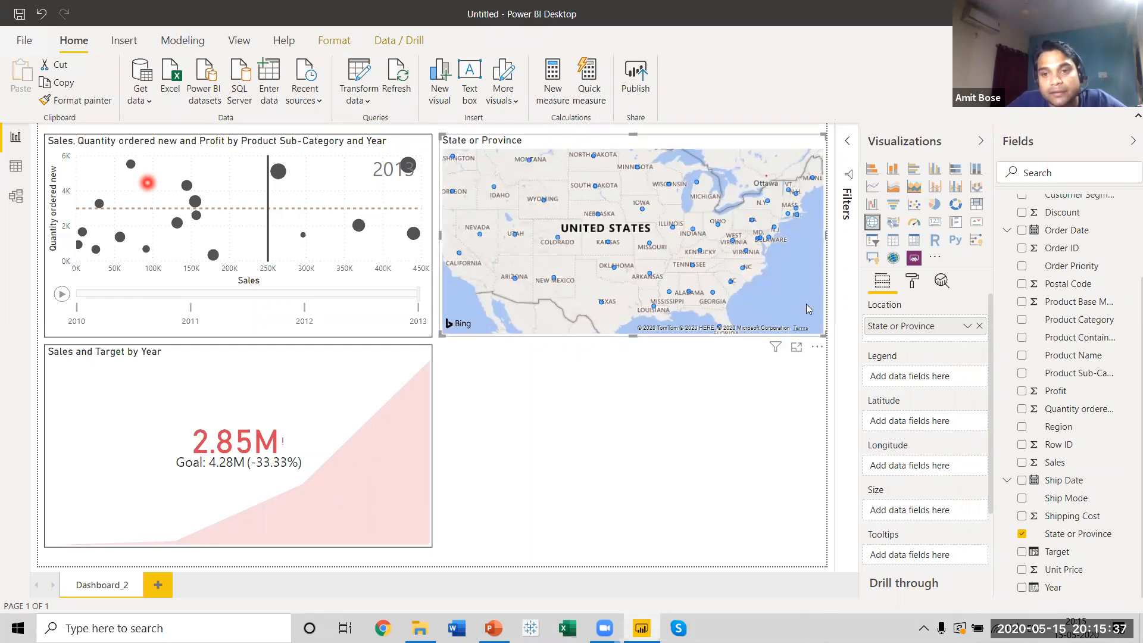
# Step: Size the map's bubbles by Profit and inspect the states' profit values in focus mode, returning to the report page at the end
pyautogui.click(797, 349)
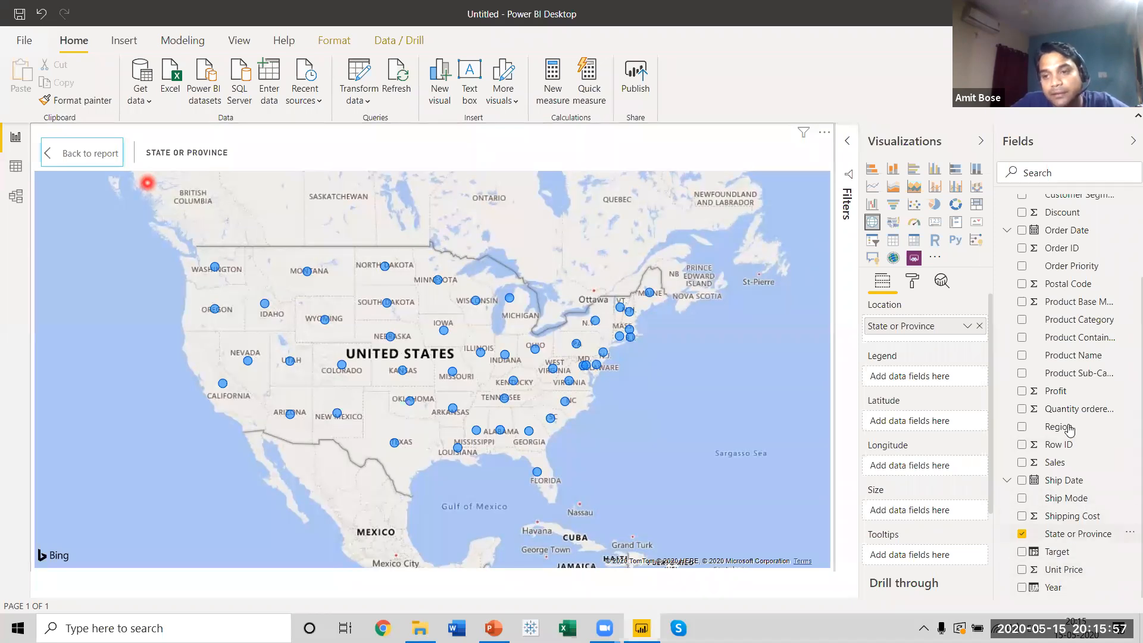
pyautogui.moveTo(1057, 396); pyautogui.dragTo(911, 513)
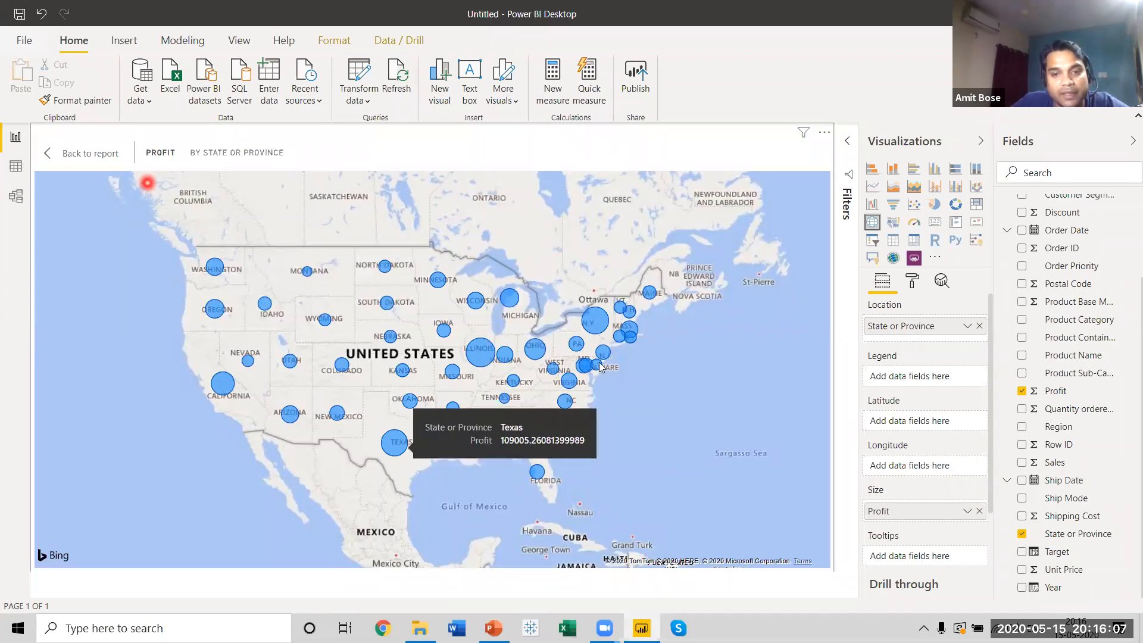
pyautogui.moveTo(631, 339)
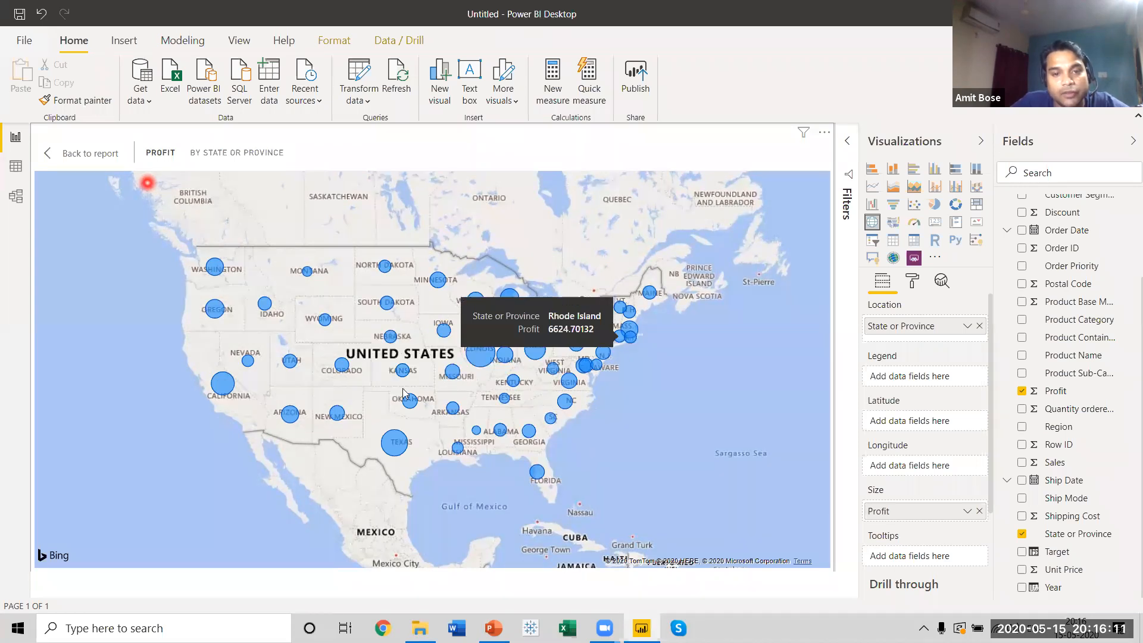
pyautogui.moveTo(223, 382)
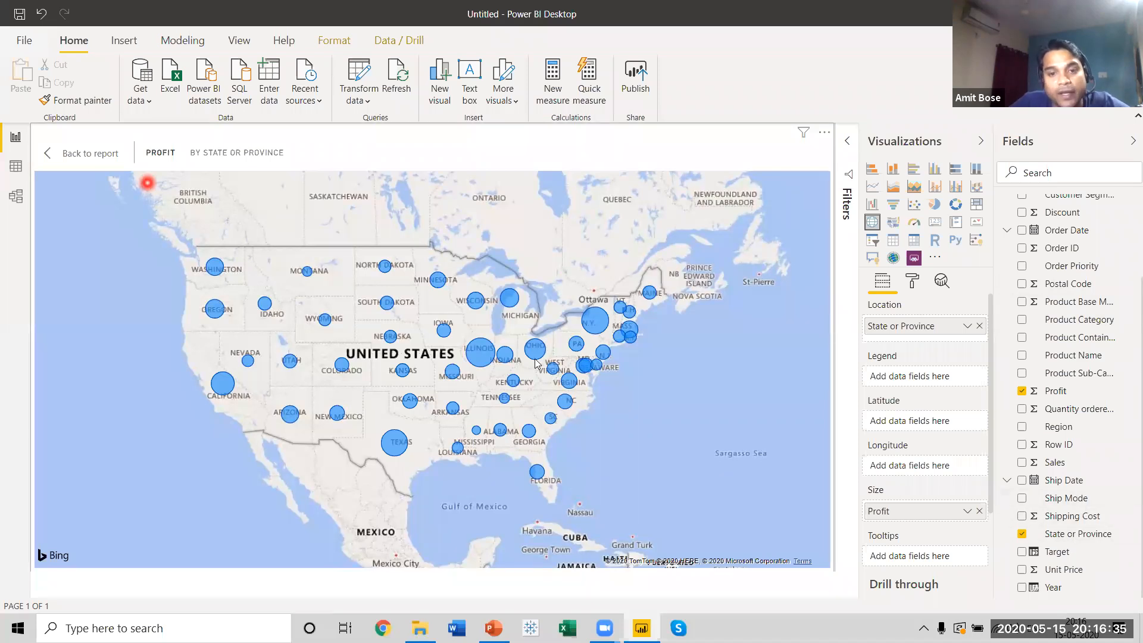
pyautogui.moveTo(536, 351)
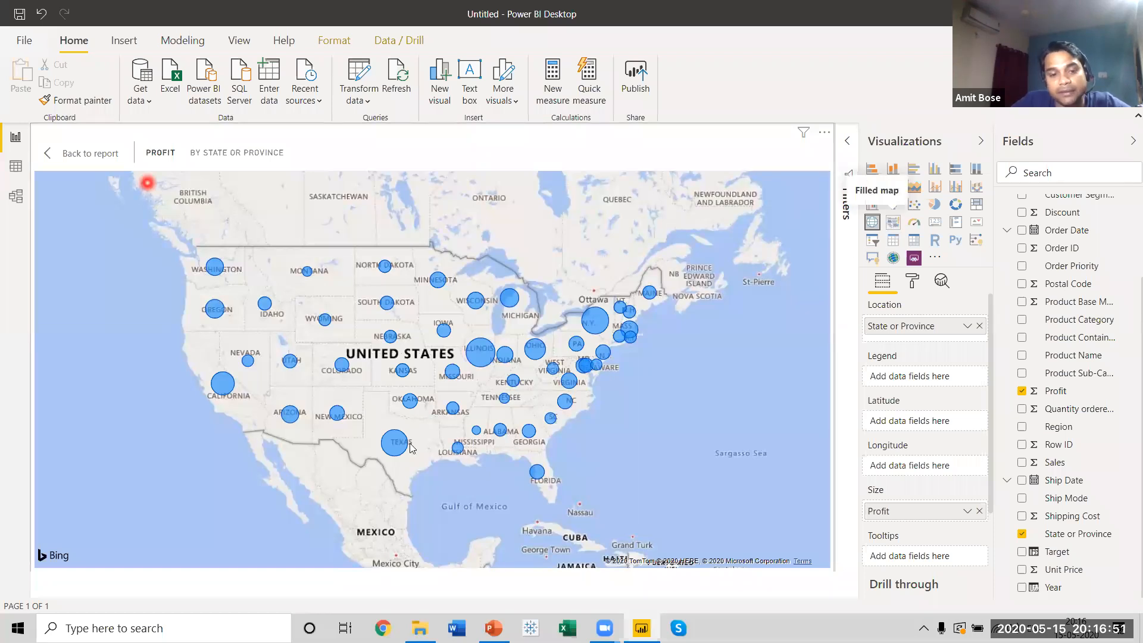
pyautogui.click(62, 153)
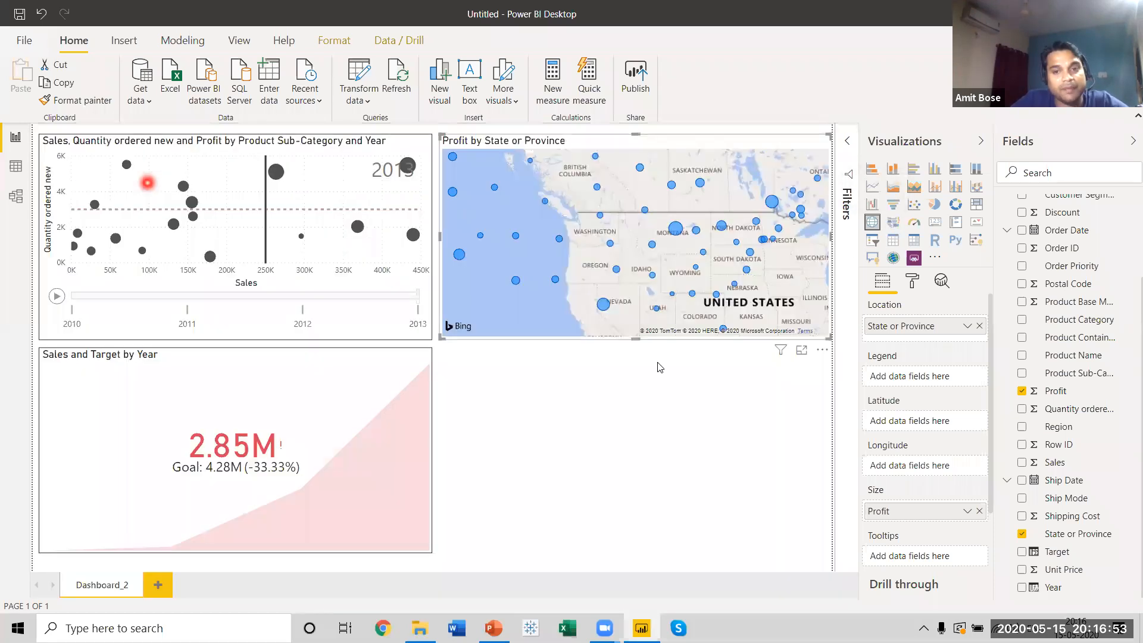
# Step: Extend the Profit by State or Province map downward so it ends level with the KPI visual
pyautogui.moveTo(637, 444); pyautogui.dragTo(637, 555)
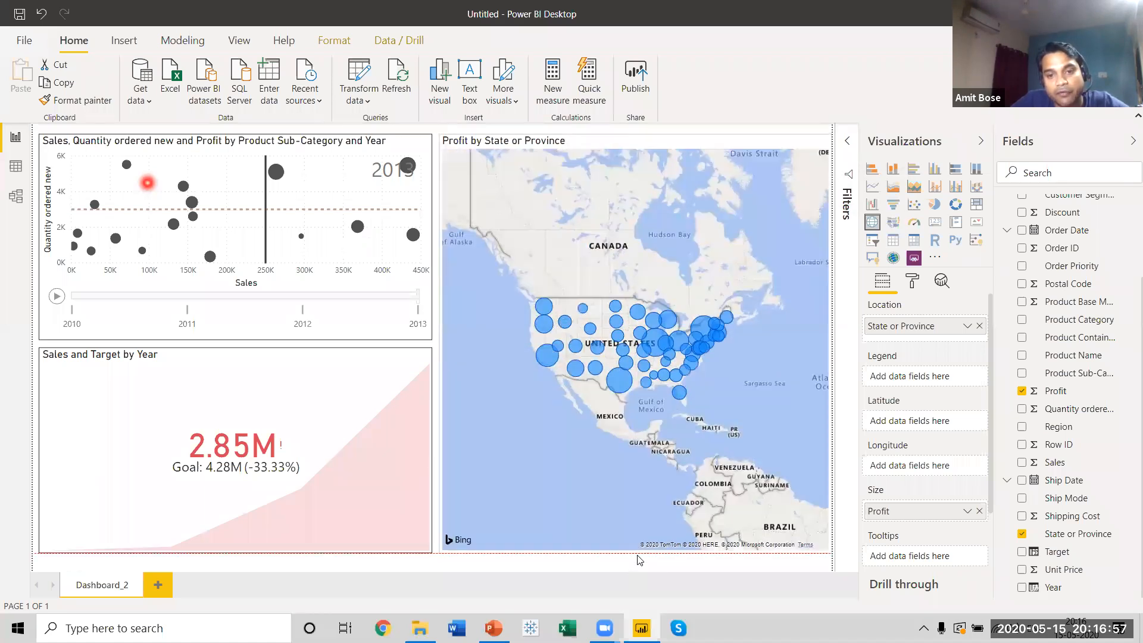
pyautogui.click(679, 568)
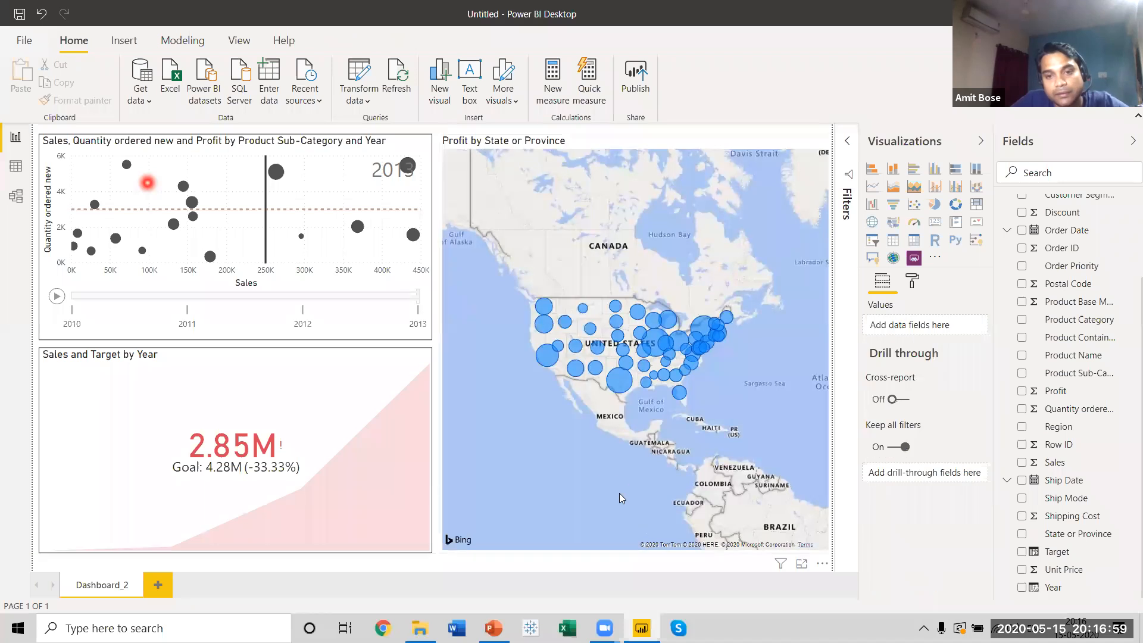
pyautogui.click(631, 532)
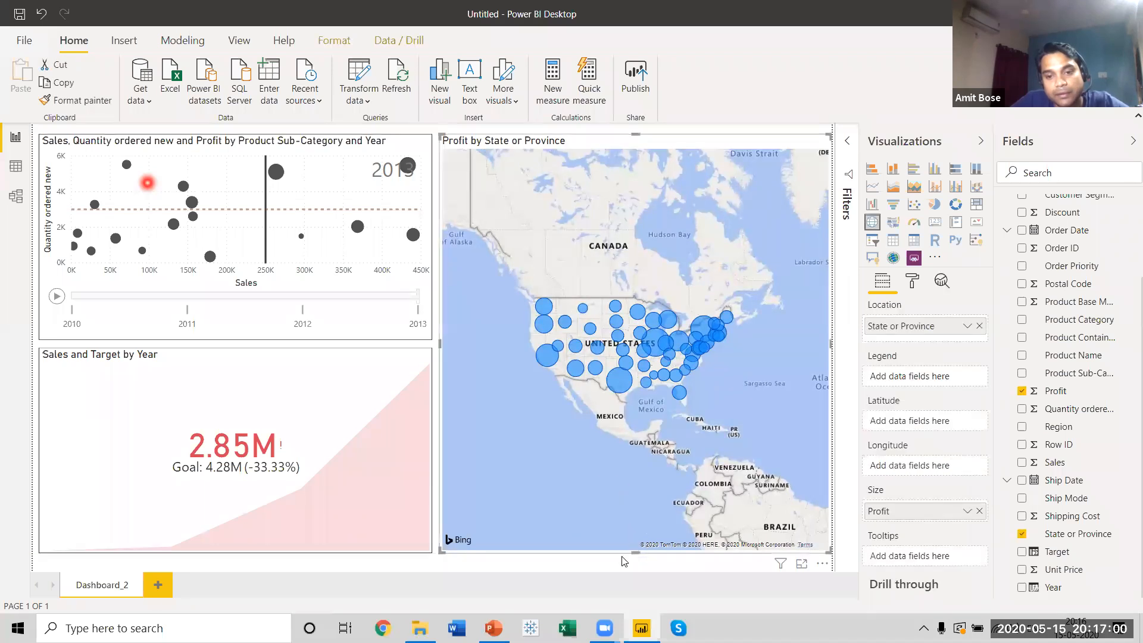
# Step: Add a new report page and rename it Dashboard_3
pyautogui.click(159, 584)
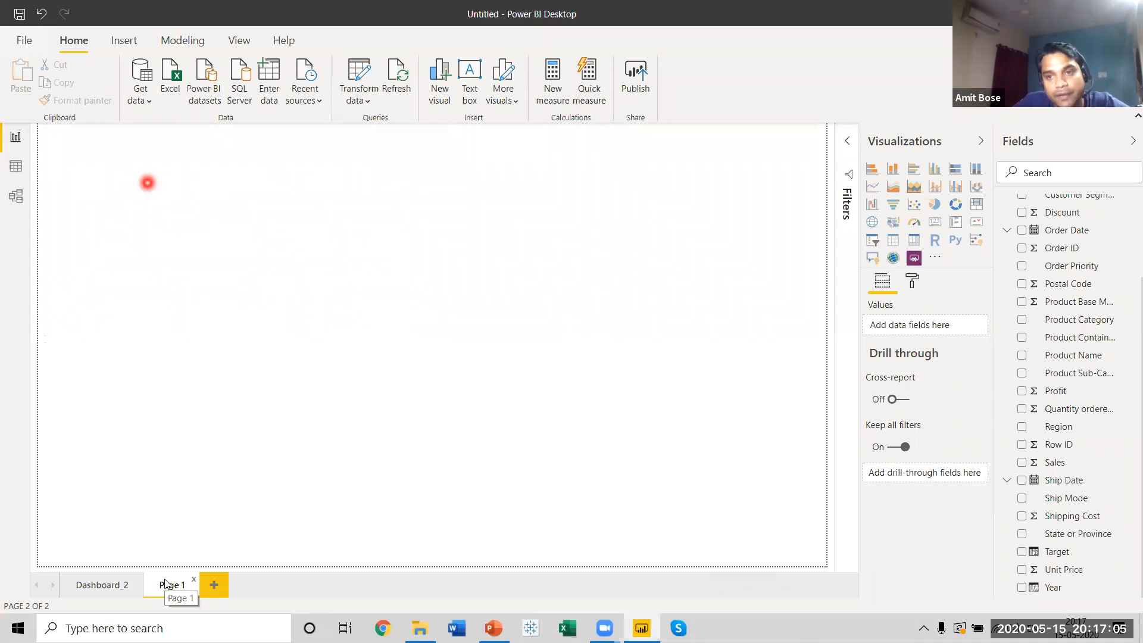
pyautogui.rightClick(171, 584)
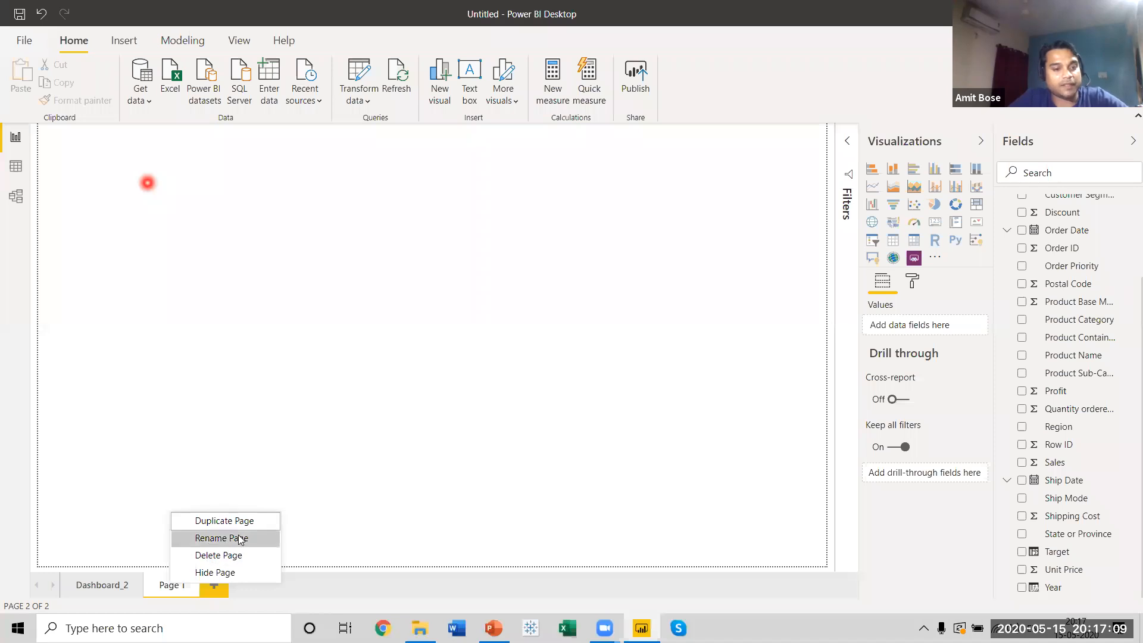
pyautogui.click(222, 537)
pyautogui.write('Dash')
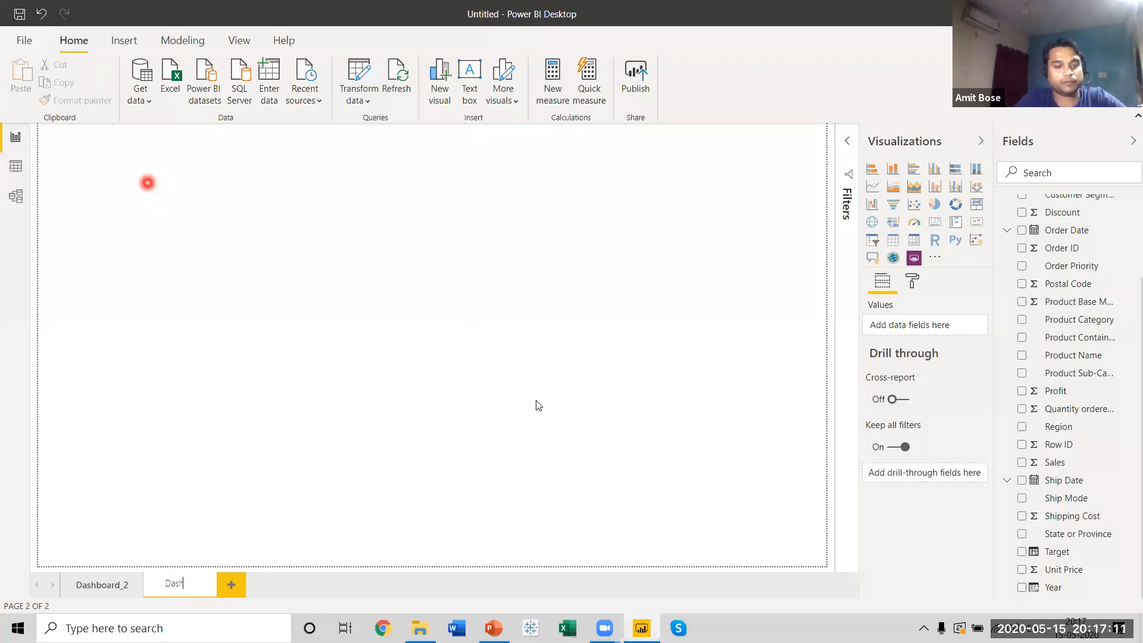
pyautogui.write('boa')
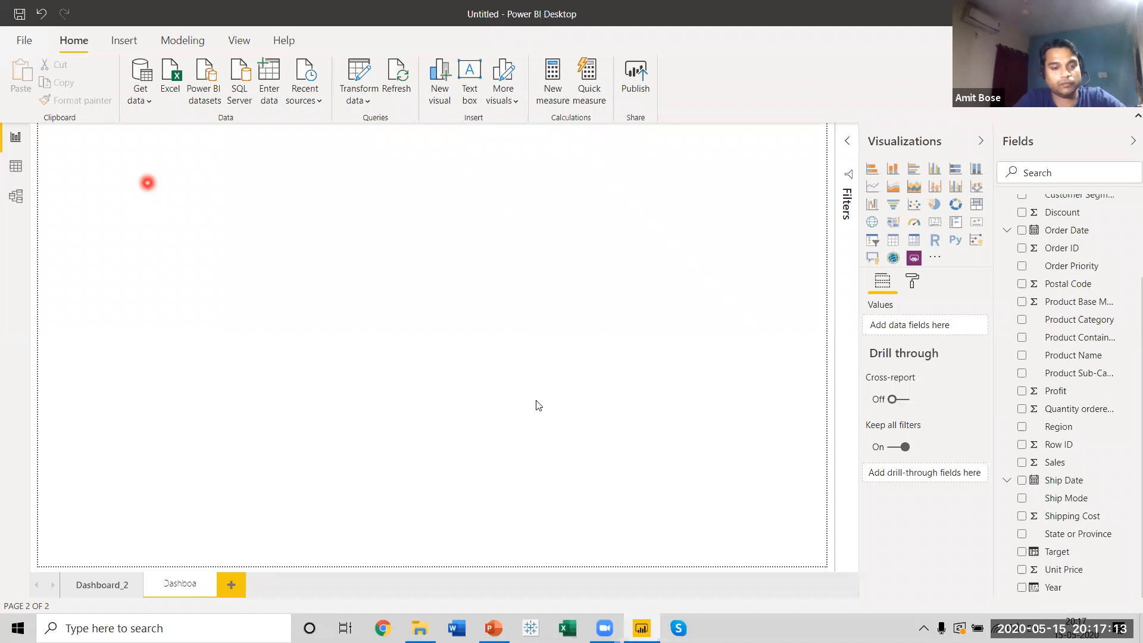
pyautogui.write('rd')
pyautogui.write('_3')
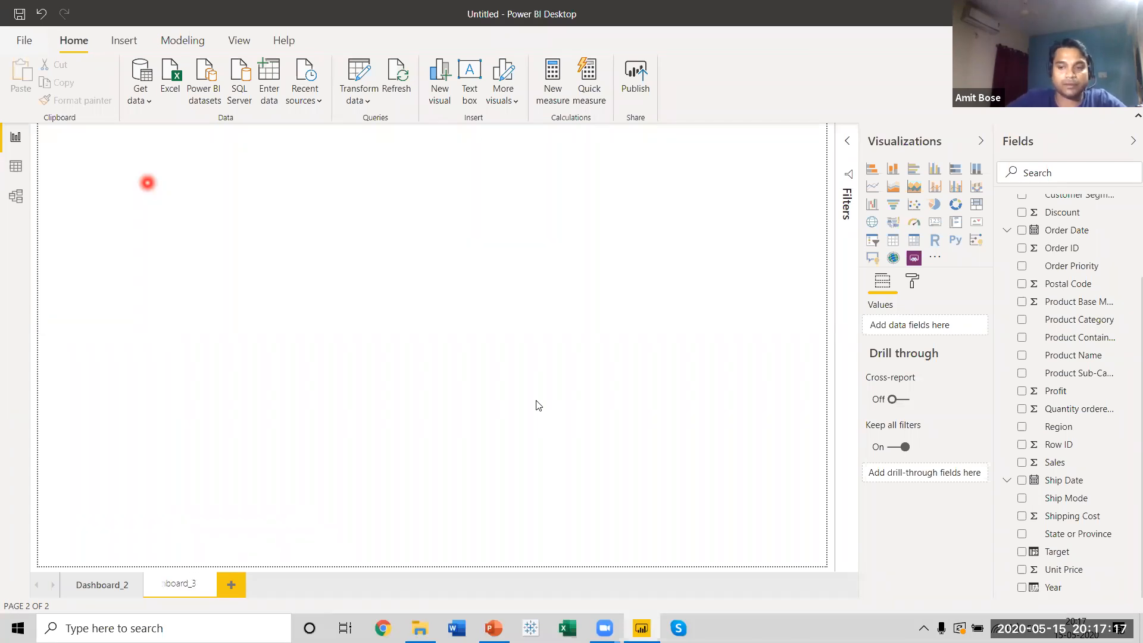
pyautogui.press('Return')
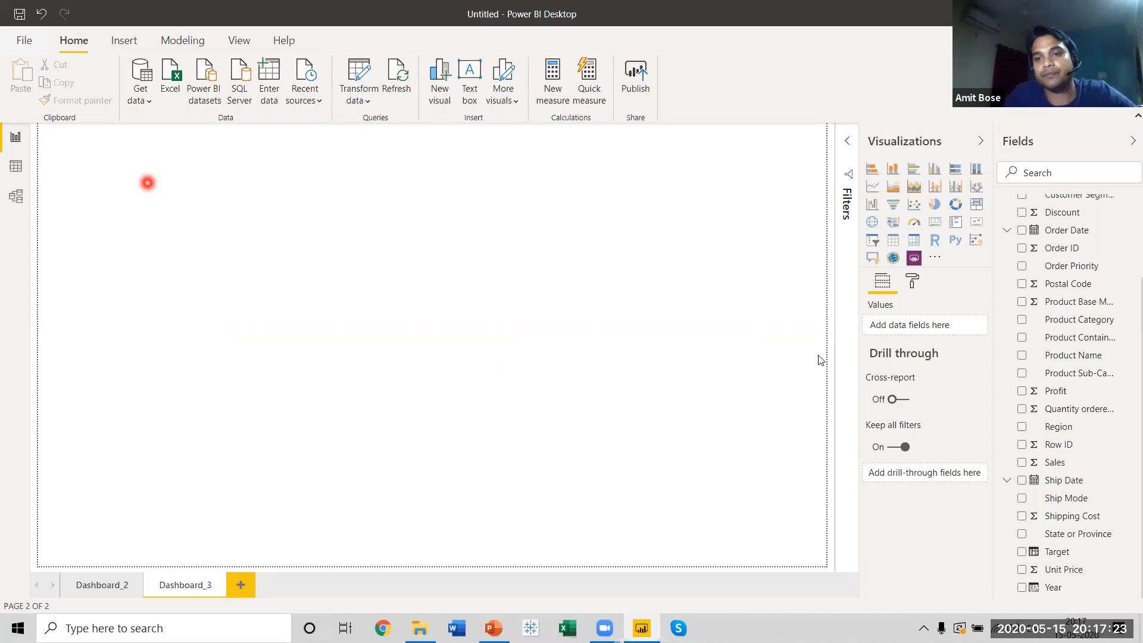
# Step: Insert an enlarged filled map on Dashboard_3 with State or Province as its location and Sales as its legend
pyautogui.click(893, 226)
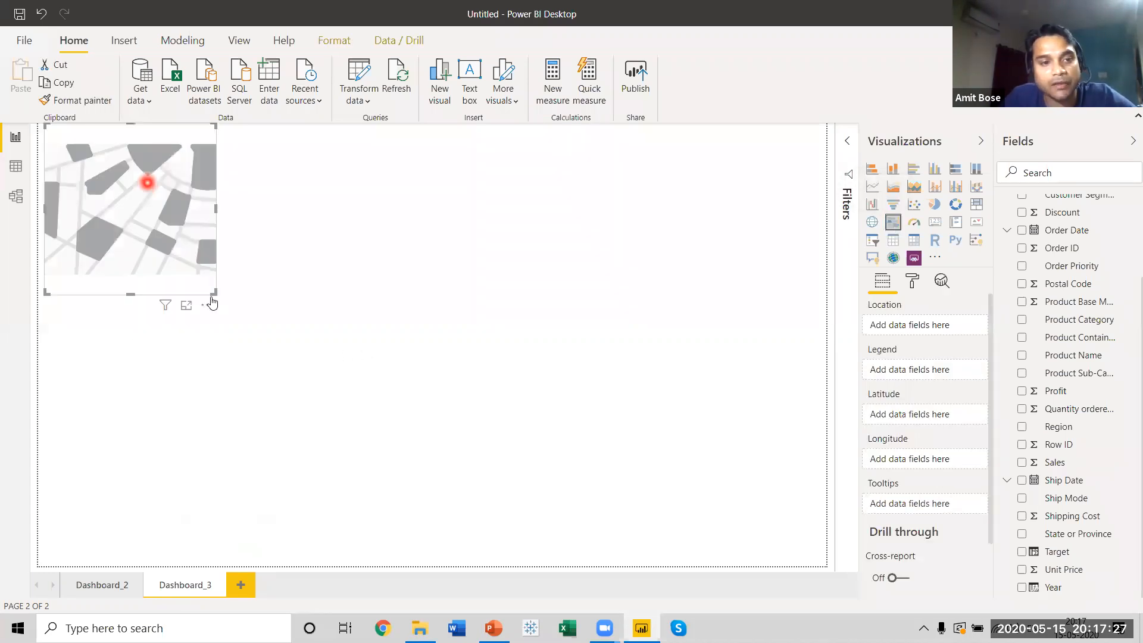
pyautogui.moveTo(213, 294); pyautogui.dragTo(695, 505)
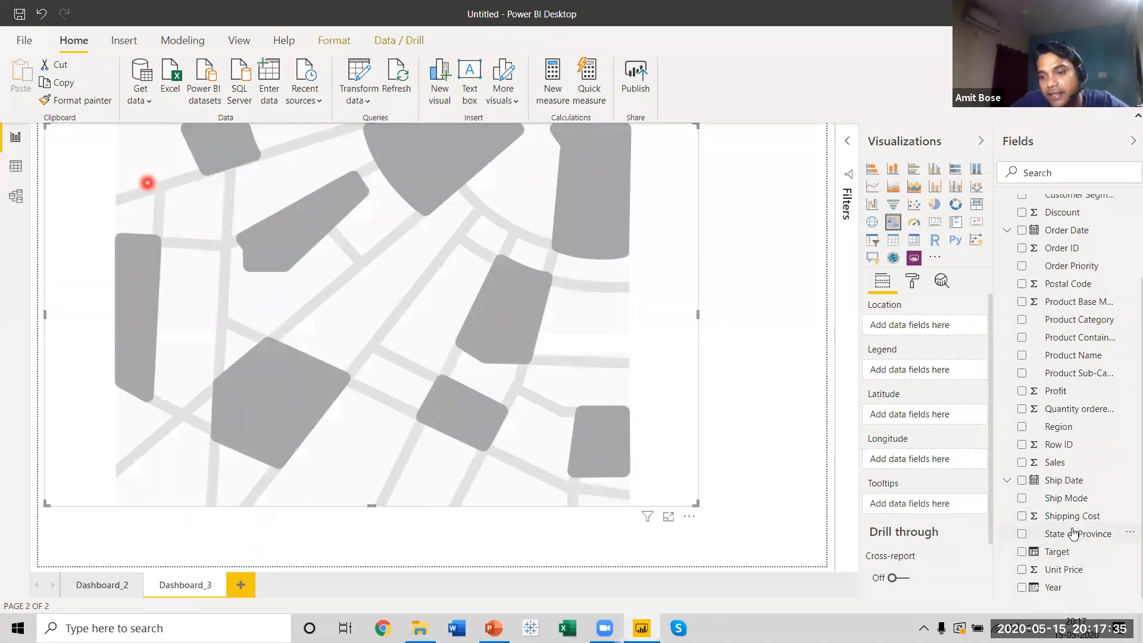
pyautogui.moveTo(1072, 534); pyautogui.dragTo(926, 325)
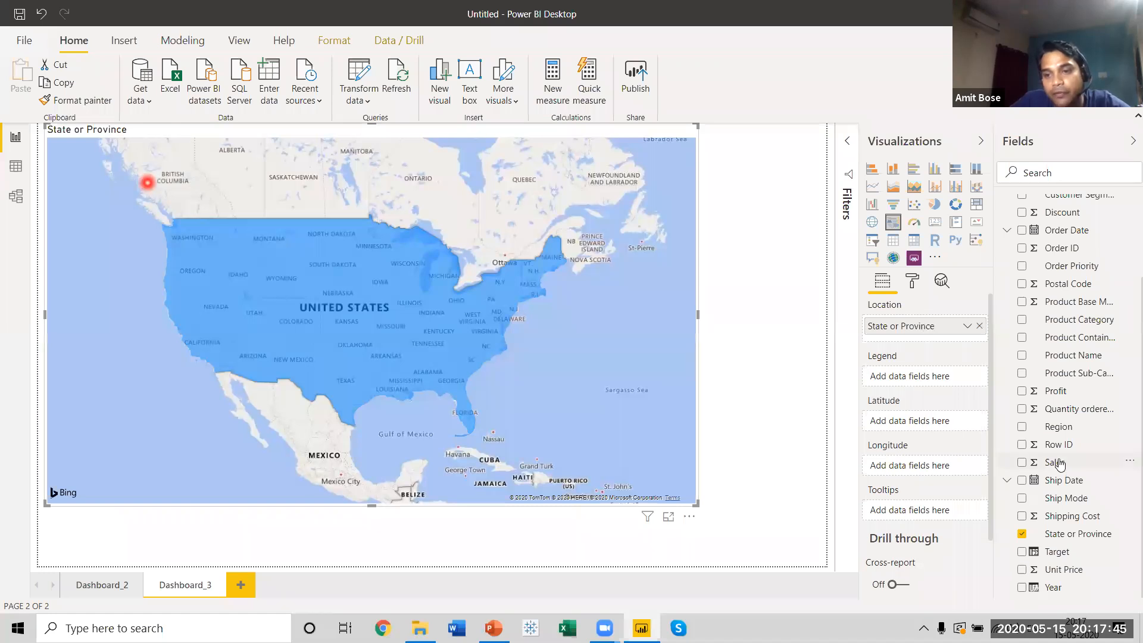
pyautogui.moveTo(916, 382); pyautogui.dragTo(915, 383)
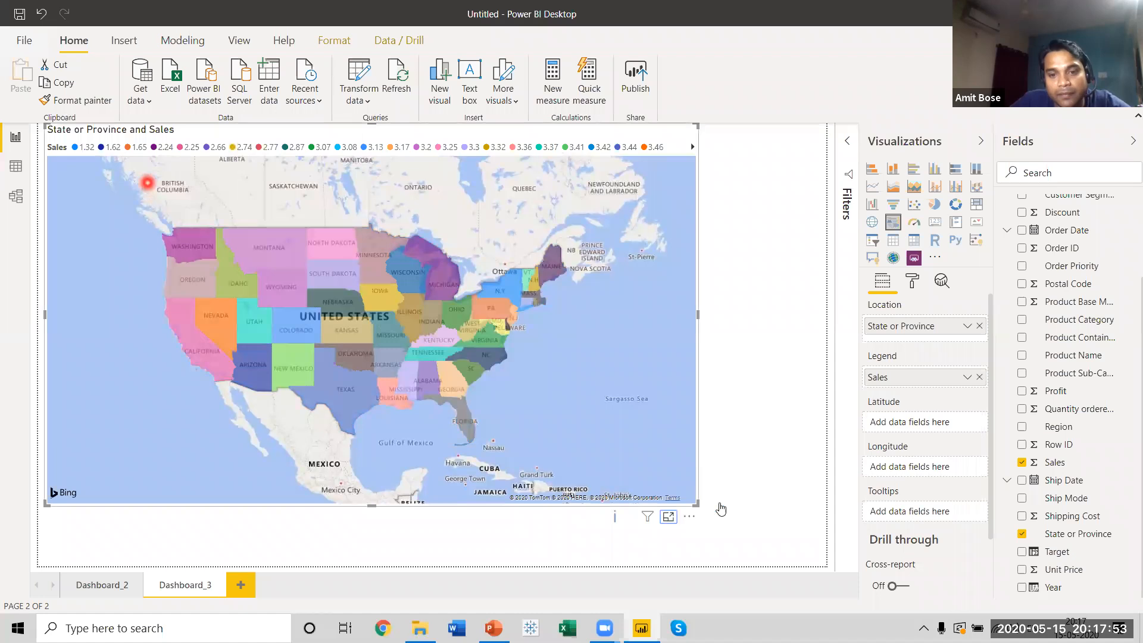
# Step: Examine the filled sales map in focus mode and compare it with the enlarged profit bubble map on Dashboard_2
pyautogui.click(669, 517)
pyautogui.moveTo(415, 383)
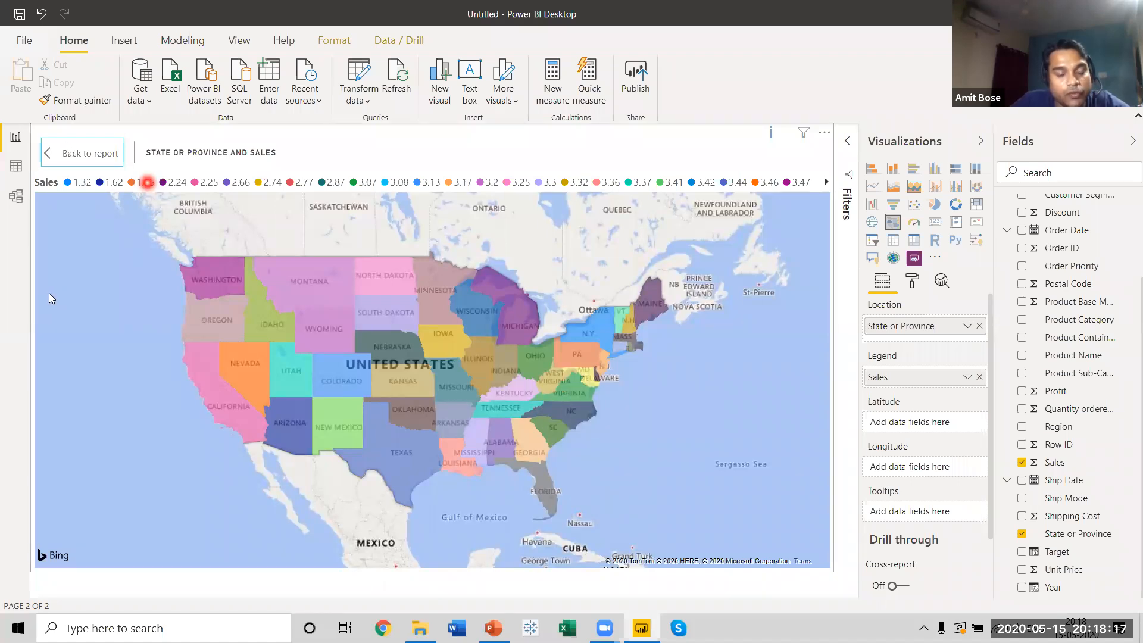
pyautogui.click(75, 153)
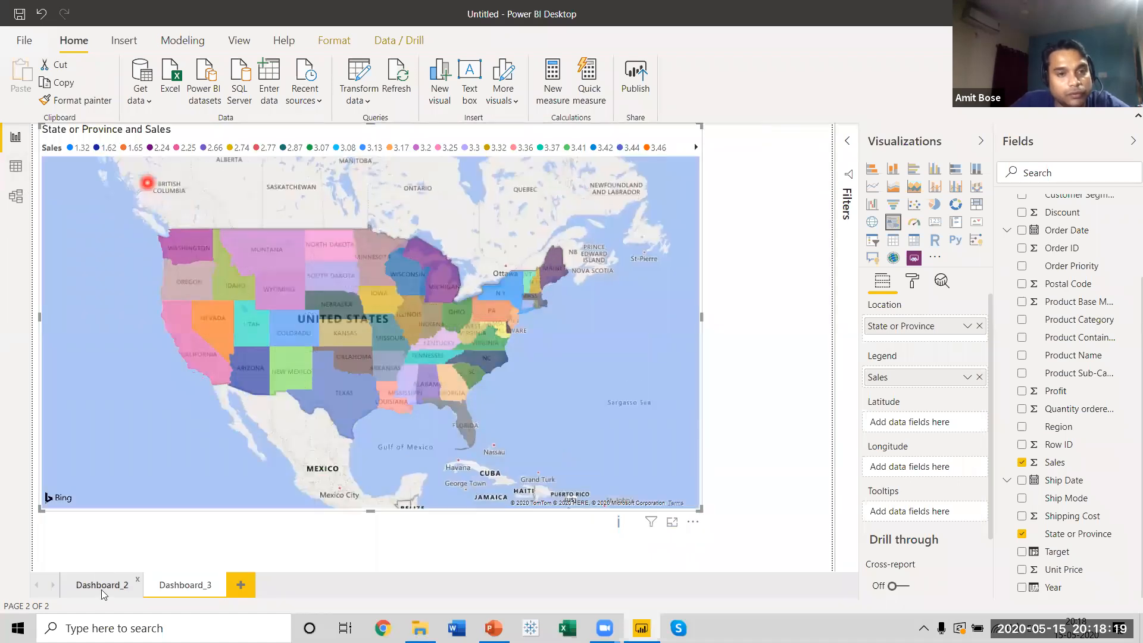
pyautogui.click(104, 589)
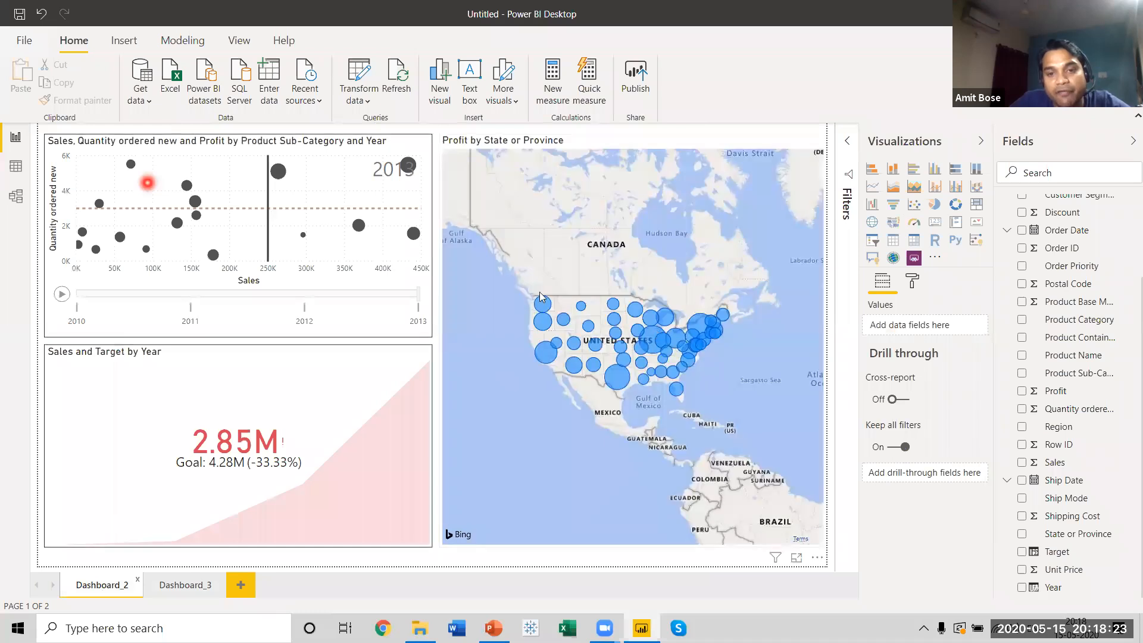
pyautogui.click(797, 557)
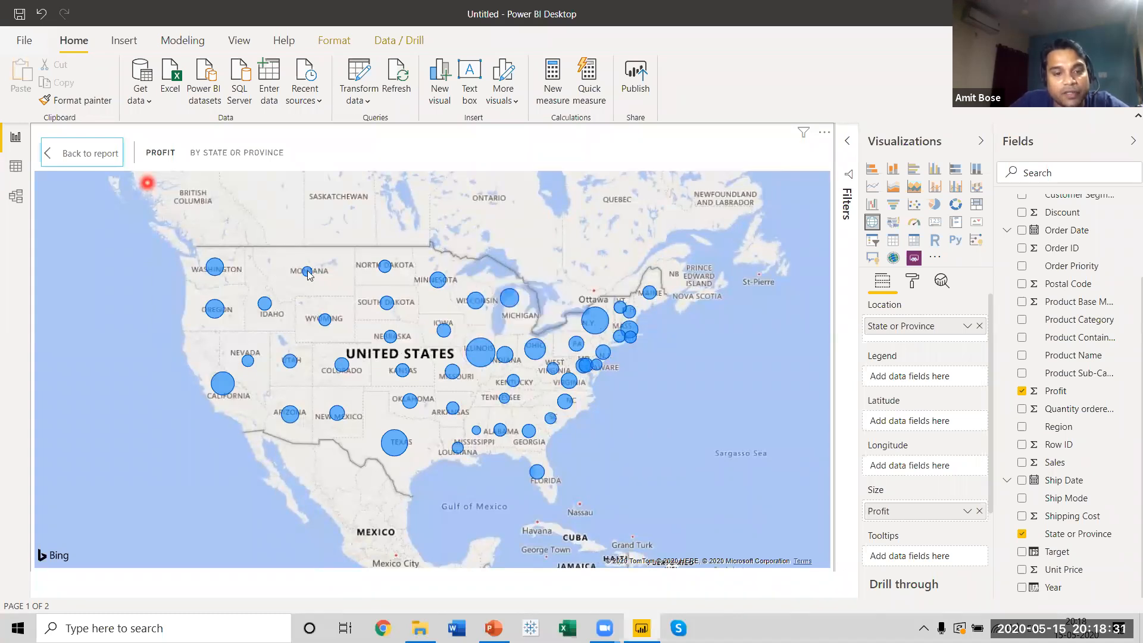
pyautogui.moveTo(308, 274)
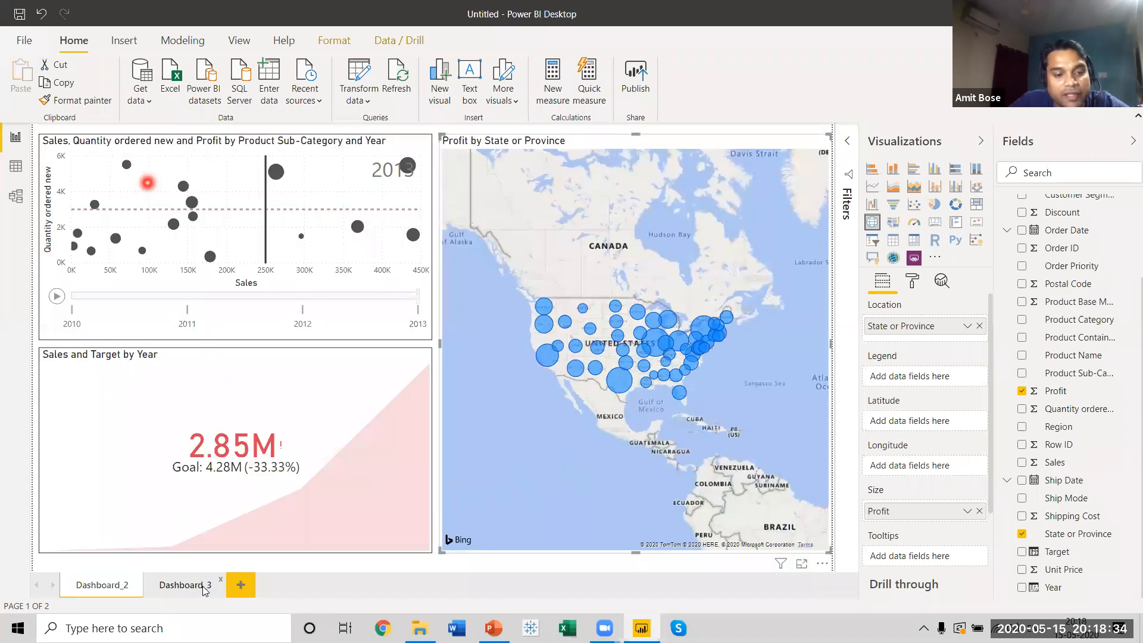
# Step: Show the Dashboard_3 filled map in focus mode and turn off its legend
pyautogui.click(203, 587)
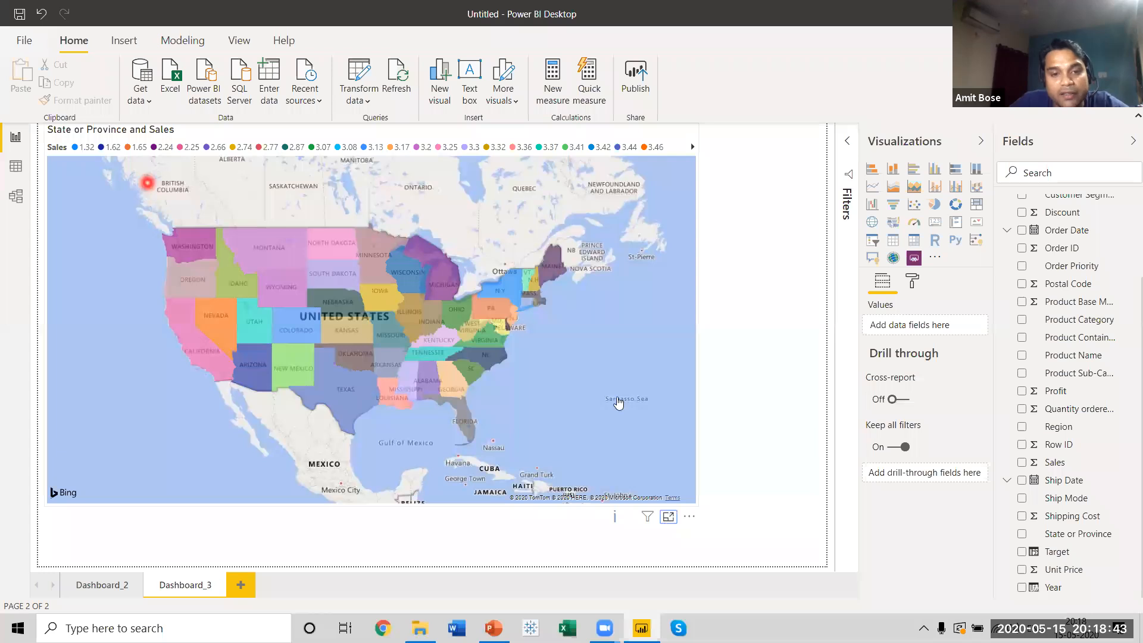
pyautogui.click(668, 516)
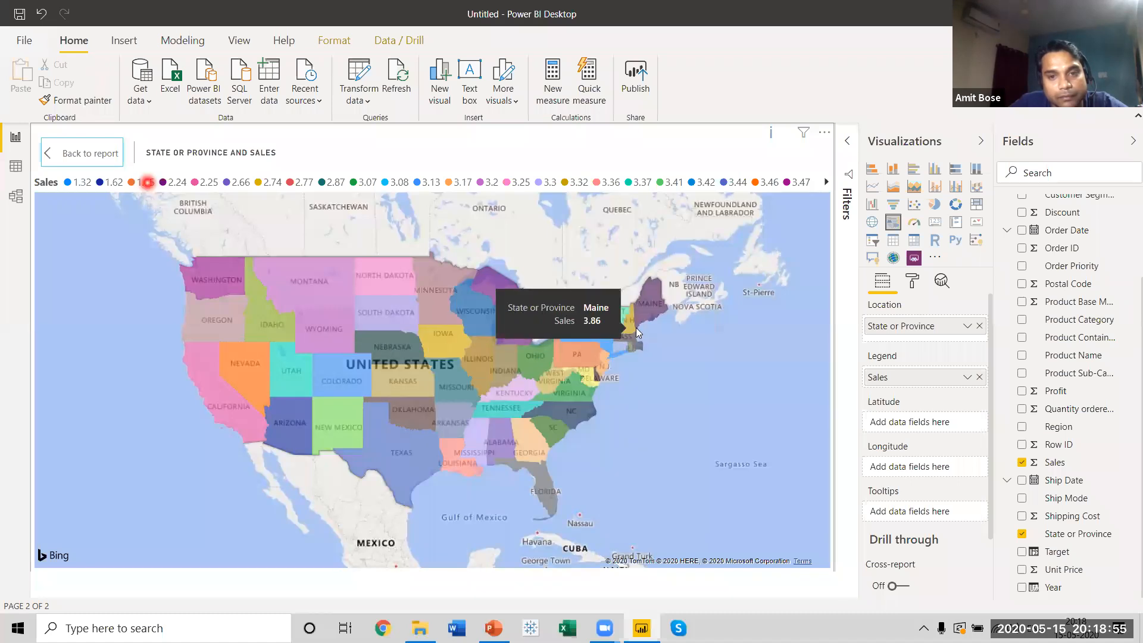
pyautogui.click(913, 284)
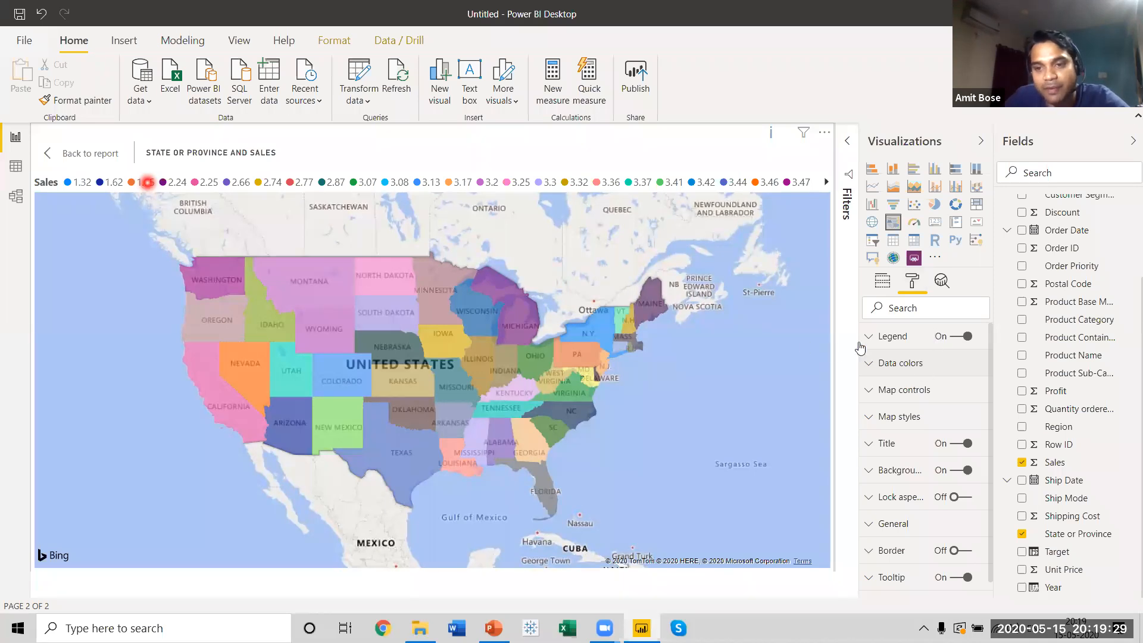
pyautogui.click(930, 337)
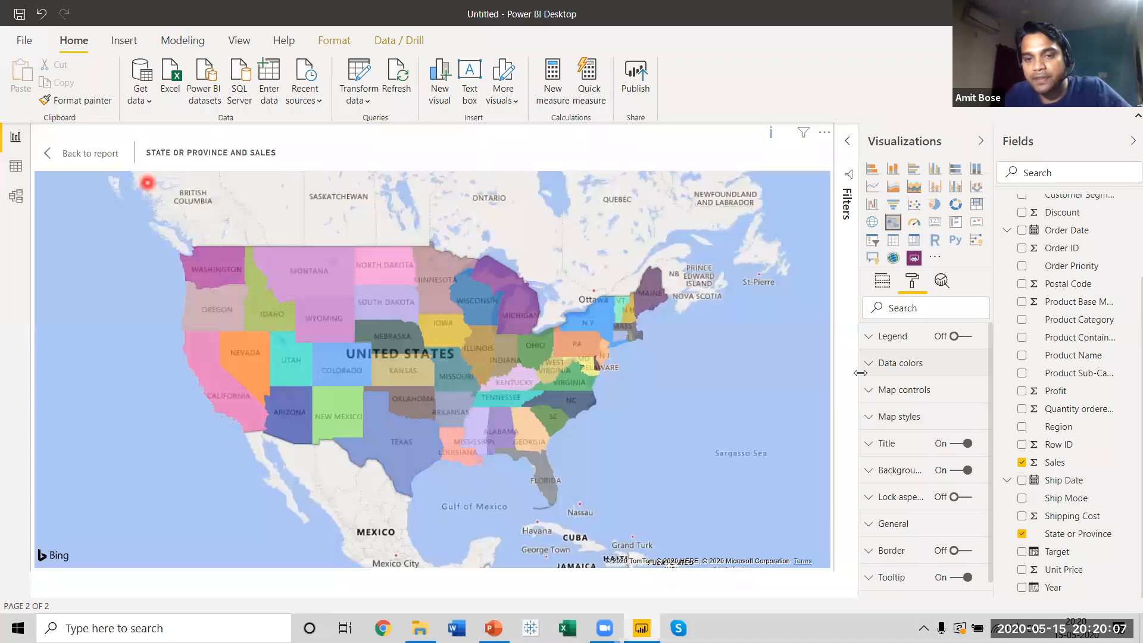
# Step: Set the filled map's style theme to Dark
pyautogui.click(870, 420)
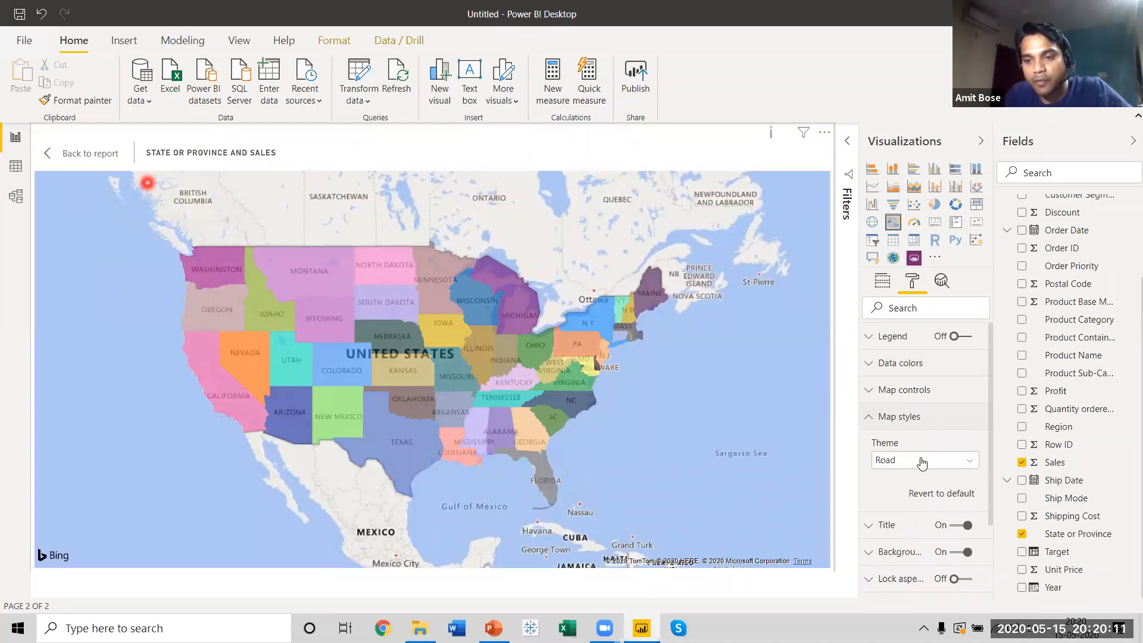
pyautogui.click(968, 467)
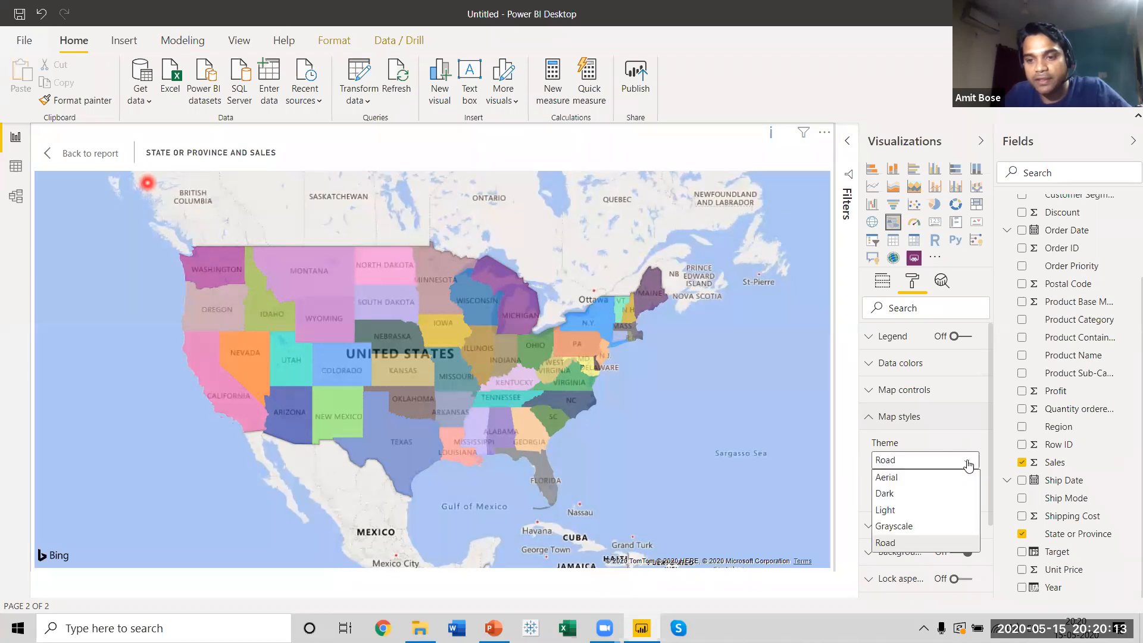
pyautogui.click(904, 495)
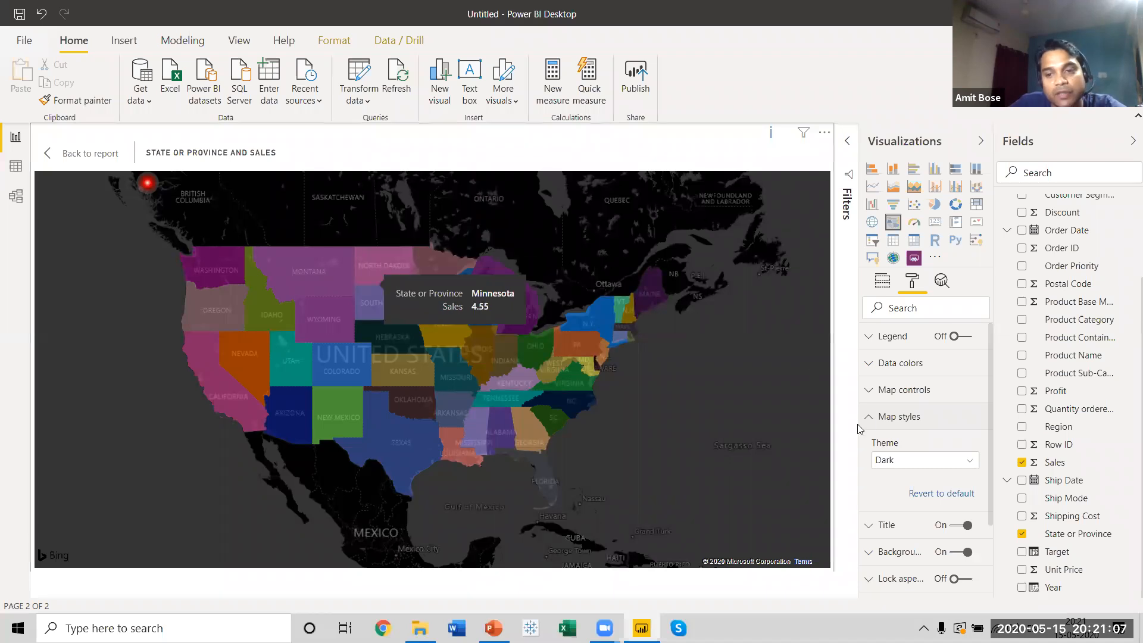
pyautogui.click(896, 417)
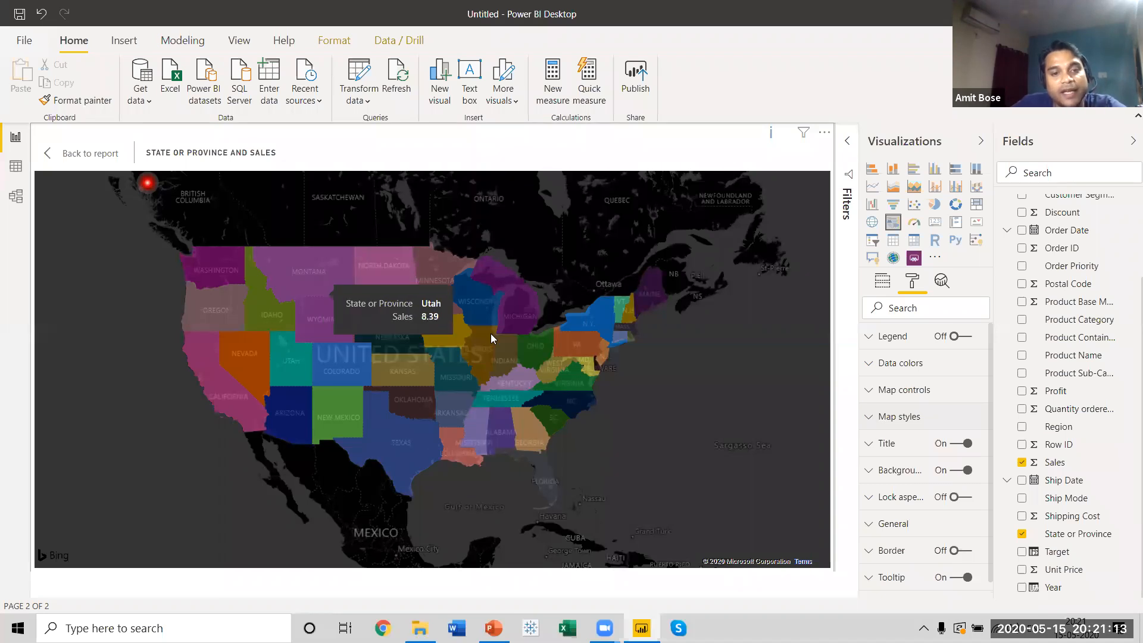
# Step: Check a state's sales on the dark map, leave focus mode and return to the Dashboard_2 page
pyautogui.moveTo(649, 290)
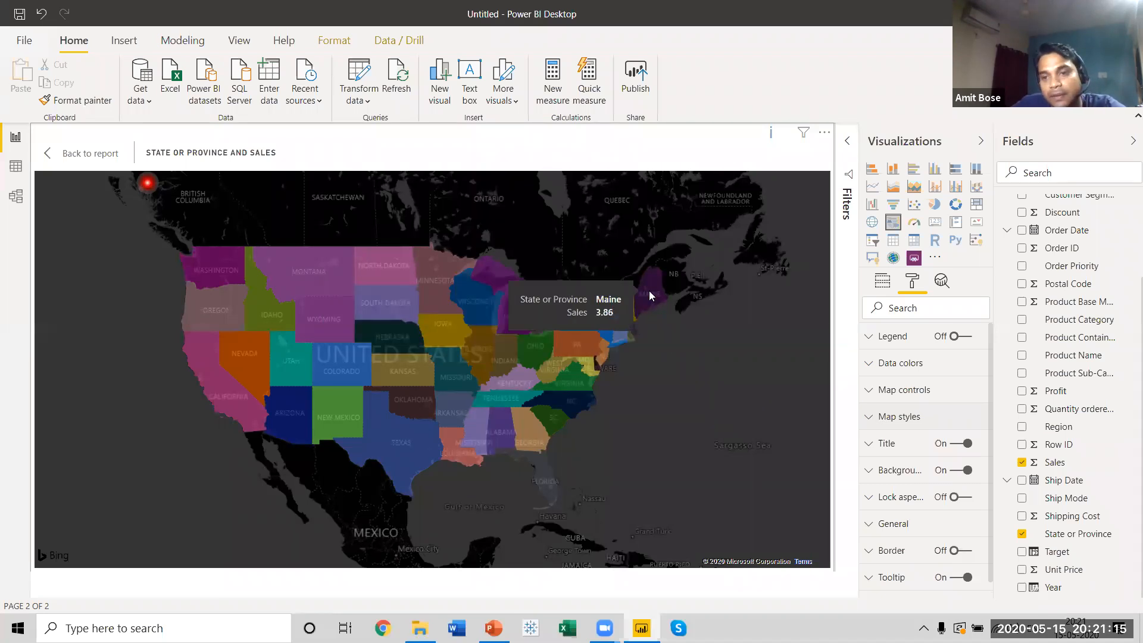
pyautogui.click(77, 157)
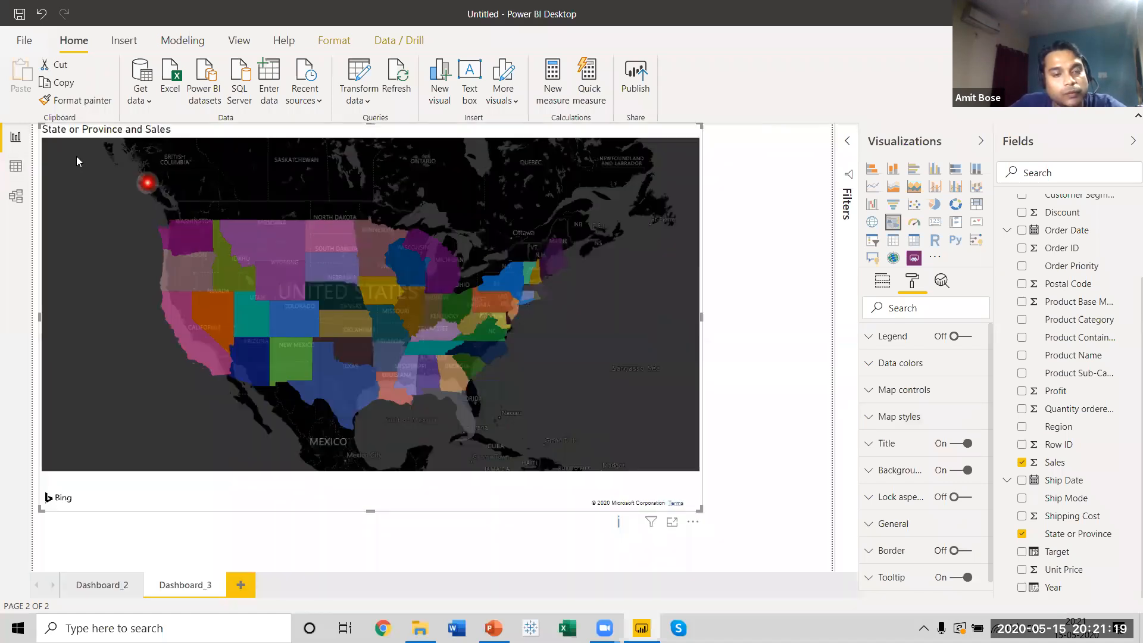
pyautogui.click(105, 586)
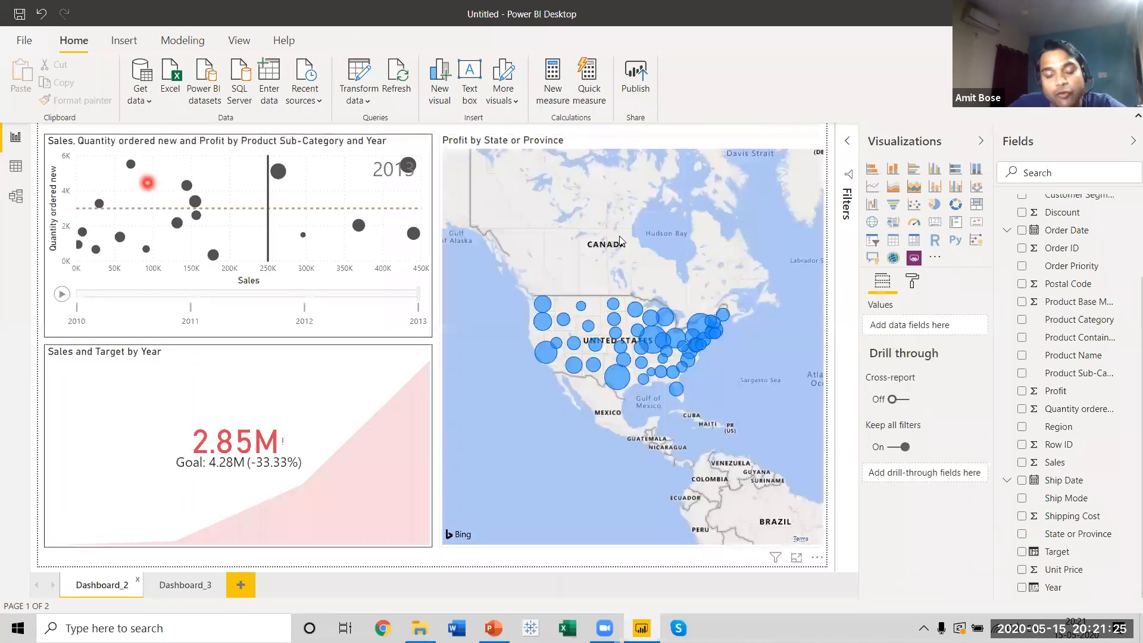
# Step: Go to the Dashboard_3 page, view the dark filled map in focus mode and return to the report
pyautogui.click(201, 588)
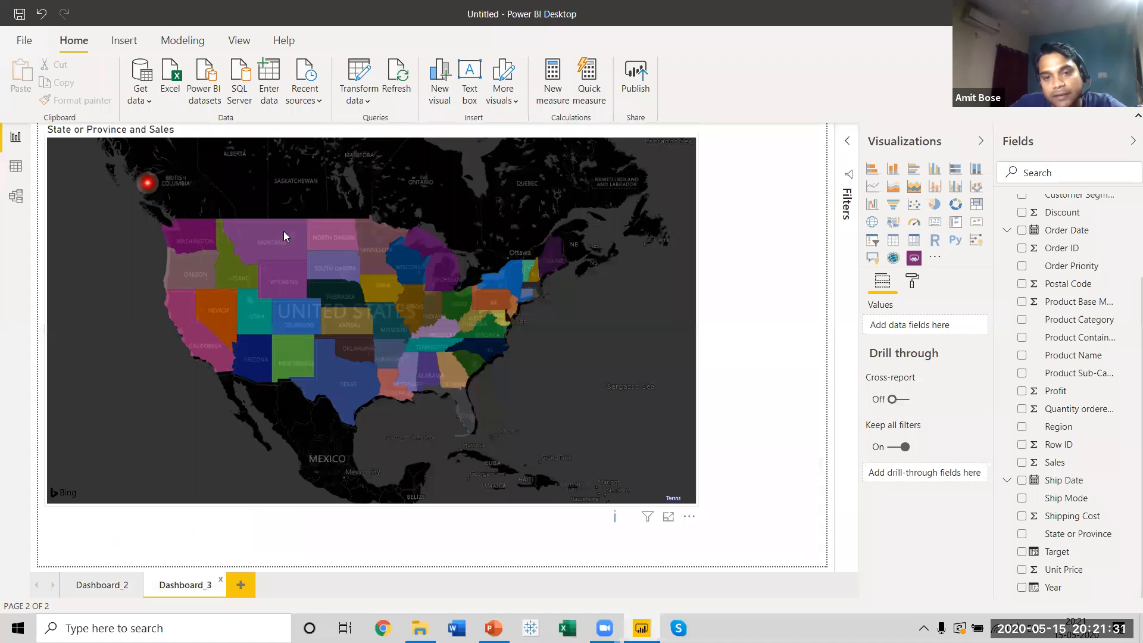
pyautogui.click(668, 519)
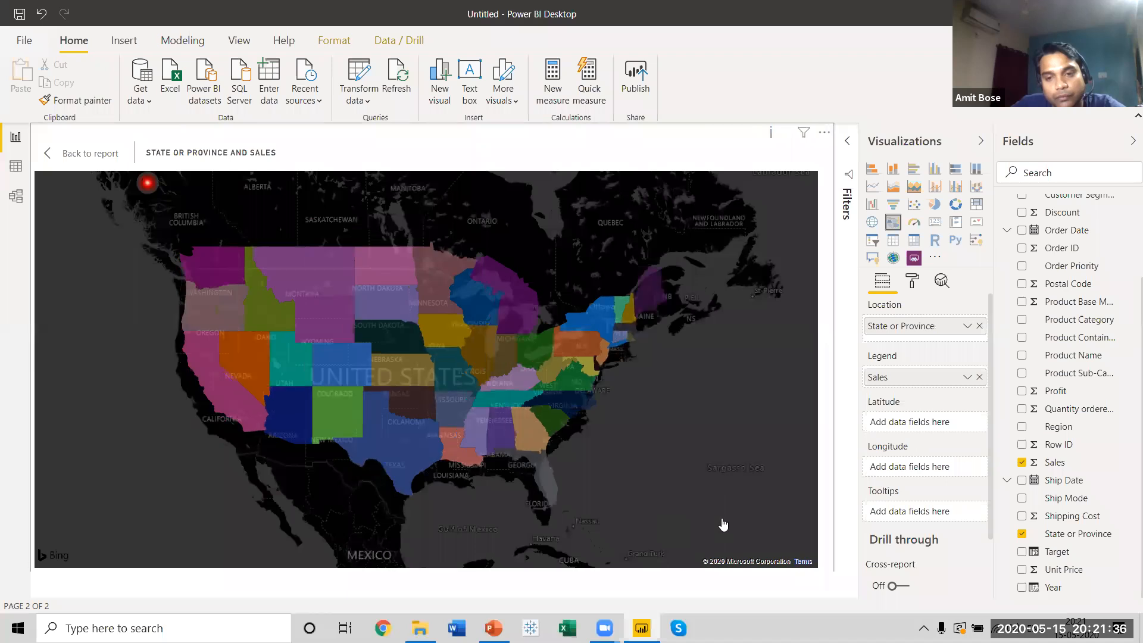
pyautogui.click(73, 152)
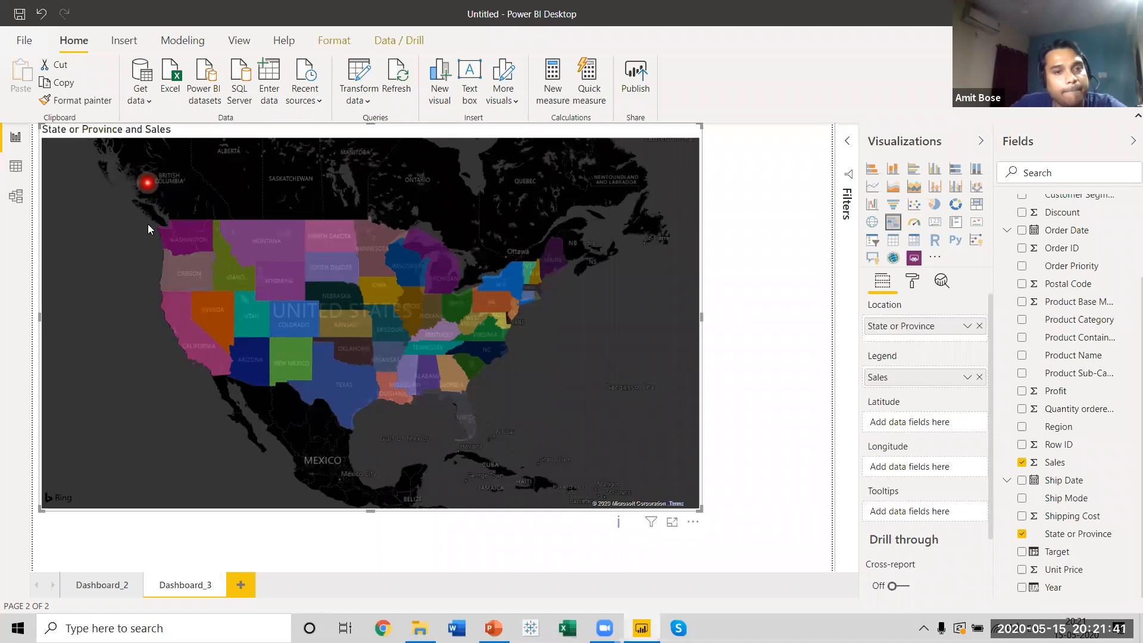
# Step: Resize the filled sales map on Dashboard_3 so it covers about the left half of the page at nearly full height
pyautogui.moveTo(575, 420); pyautogui.dragTo(526, 397)
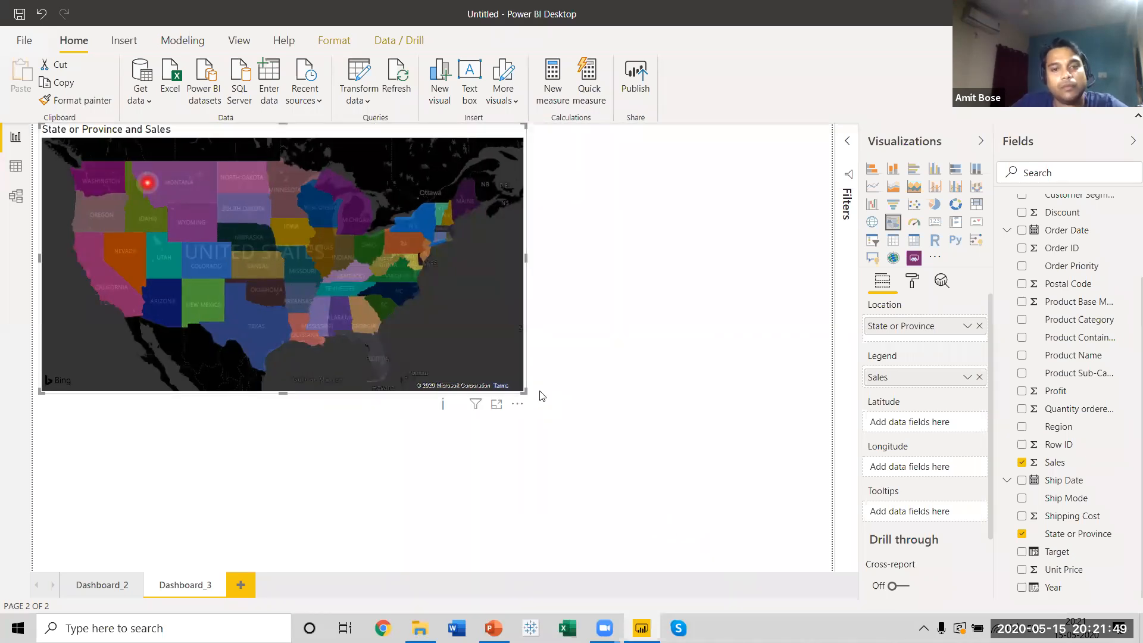
pyautogui.moveTo(526, 391); pyautogui.dragTo(483, 386)
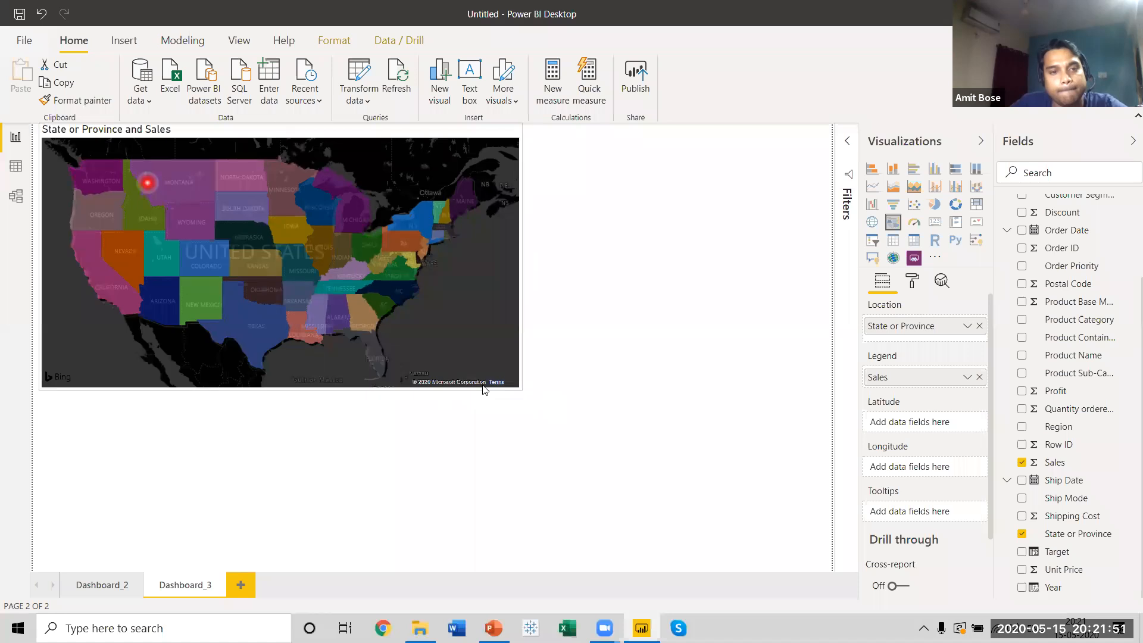
pyautogui.moveTo(260, 384); pyautogui.dragTo(250, 510)
pyautogui.moveTo(242, 561); pyautogui.dragTo(242, 561)
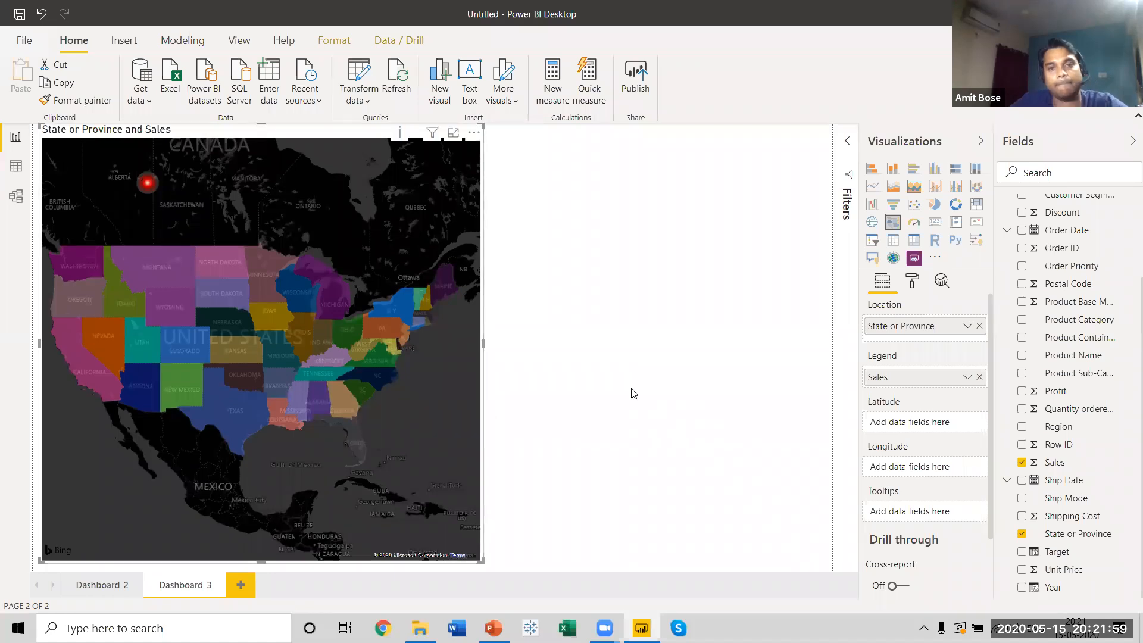
pyautogui.click(504, 165)
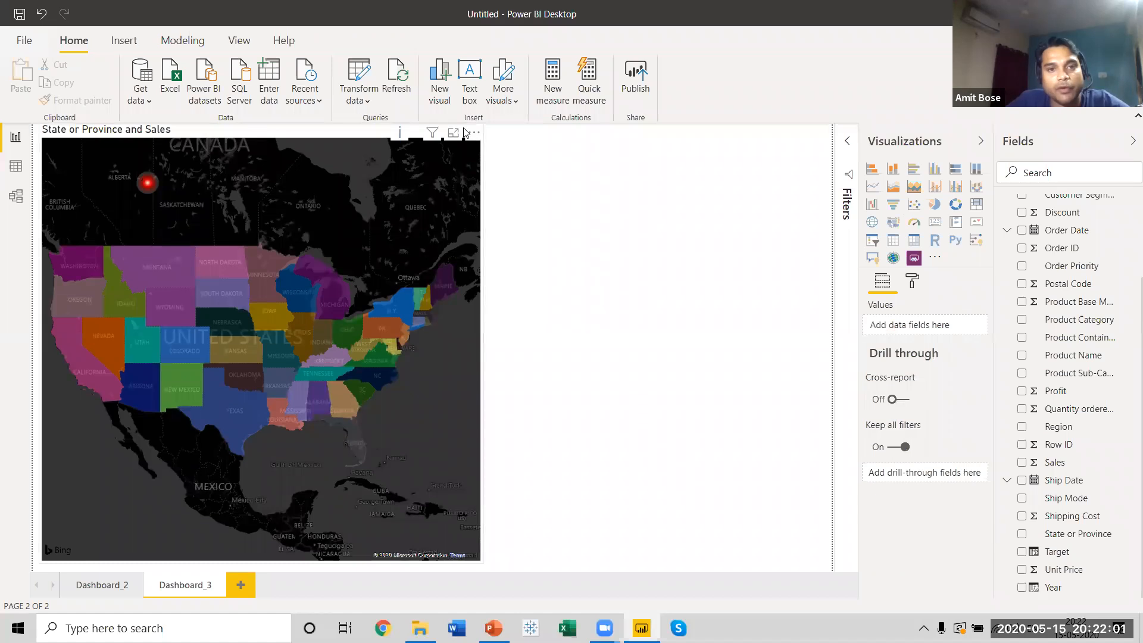
# Step: Turn on the border of the State or Province and Sales map
pyautogui.click(474, 133)
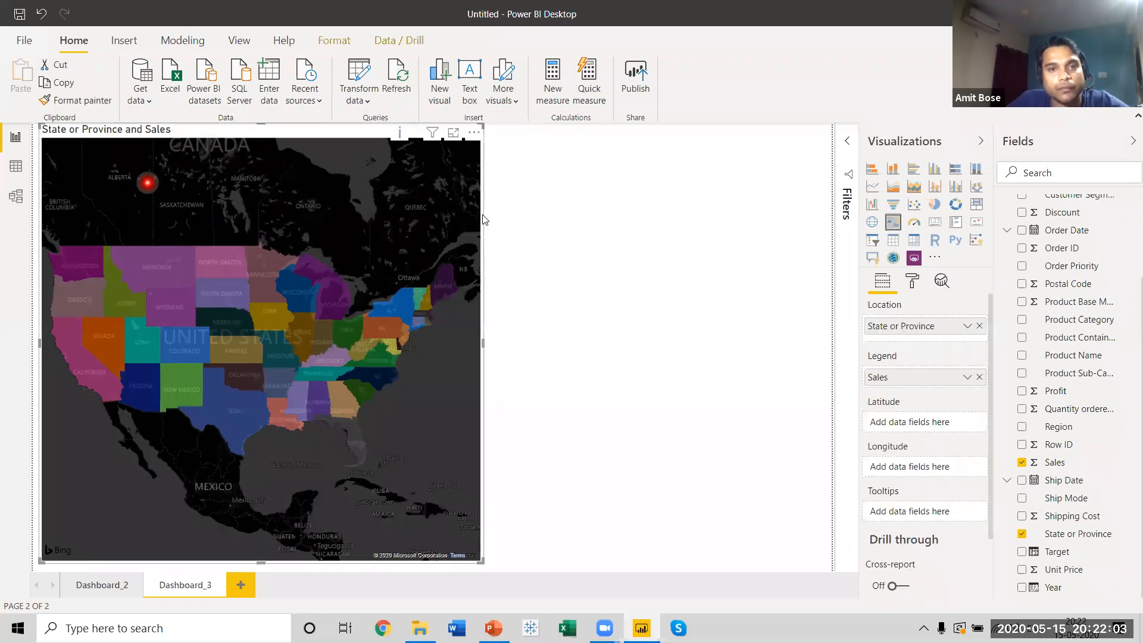
pyautogui.click(910, 283)
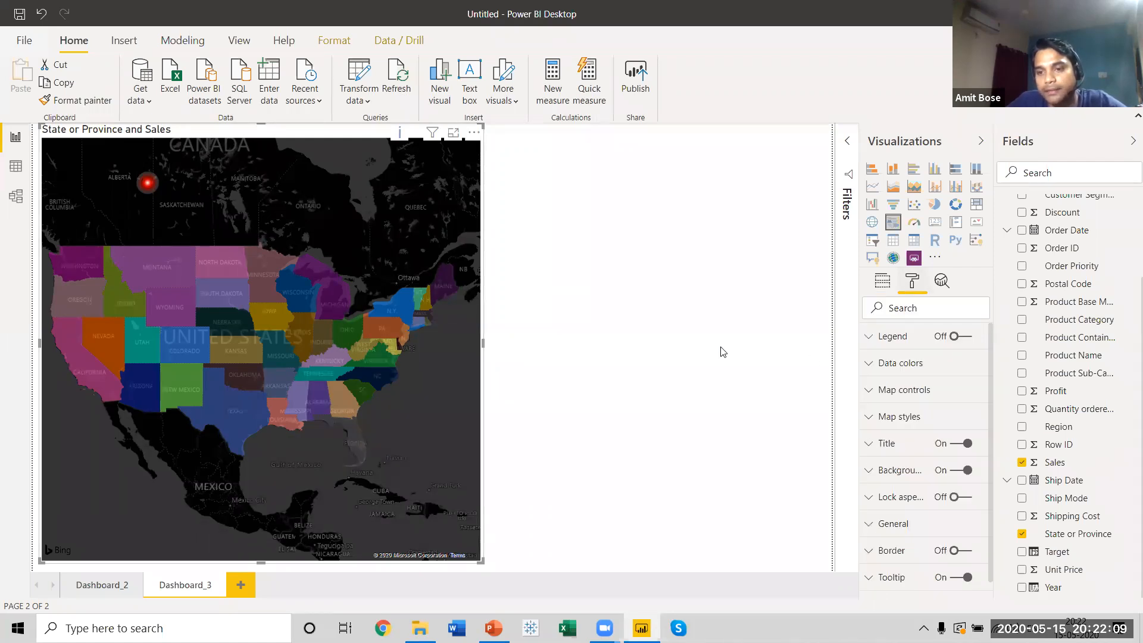
pyautogui.click(955, 550)
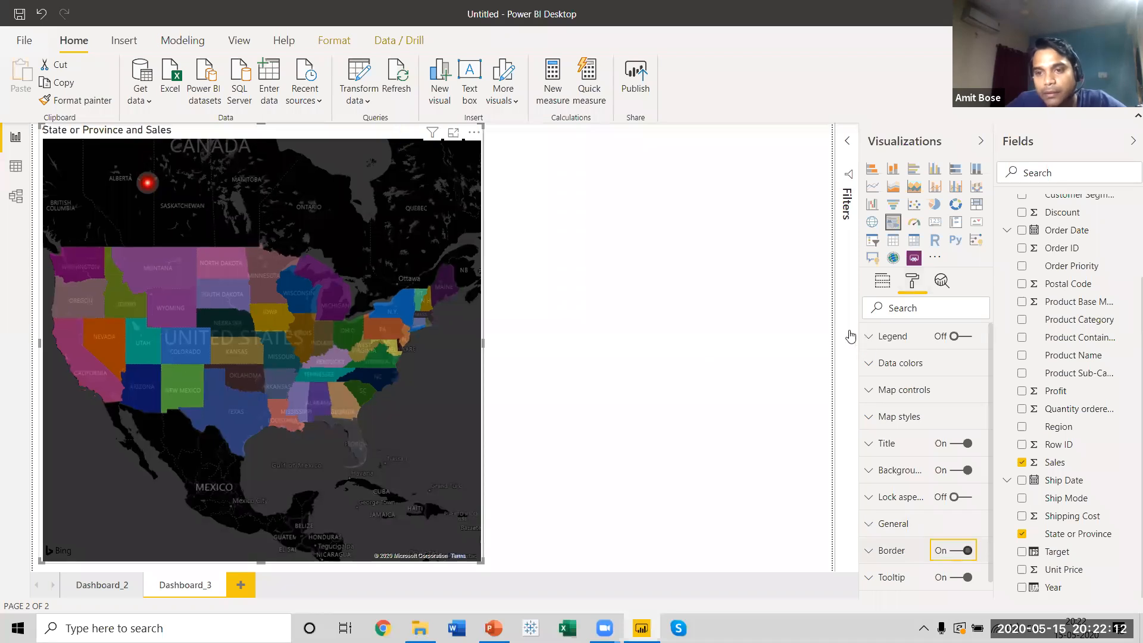
pyautogui.click(693, 310)
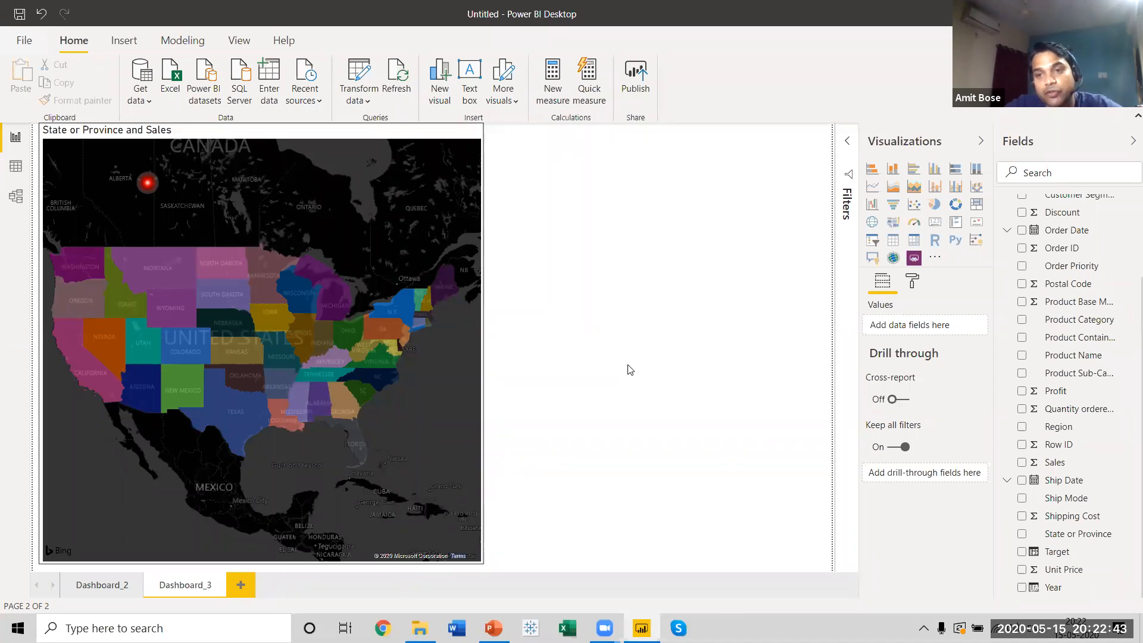
# Step: Add an ArcGIS map beside the filled map, with State or Province as its location and Profit as its size
pyautogui.click(893, 259)
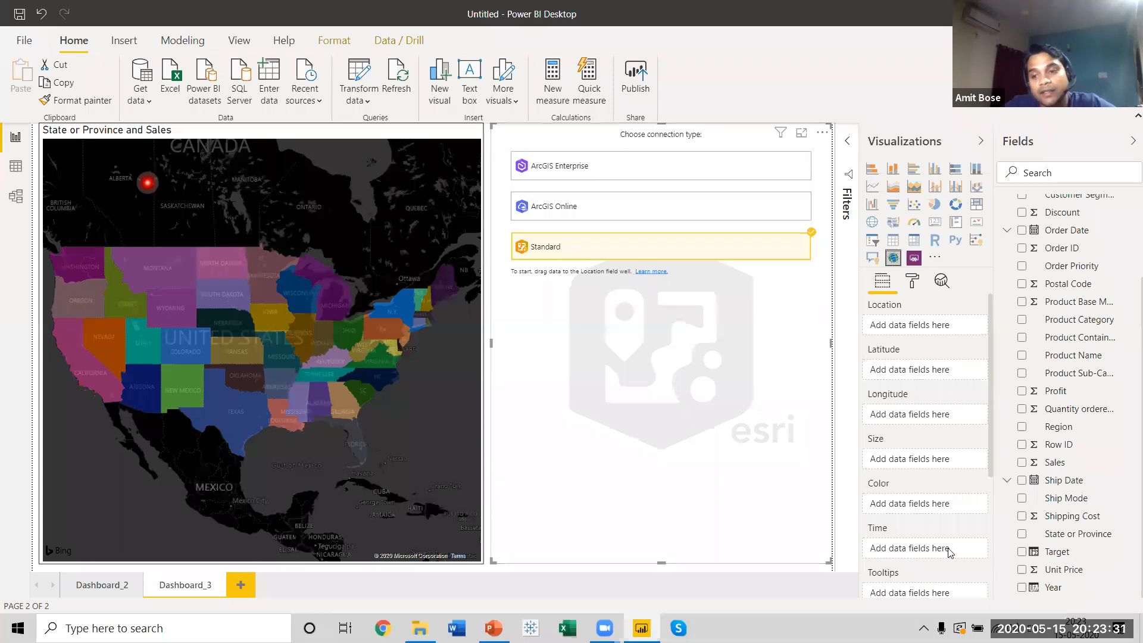
pyautogui.moveTo(1076, 535); pyautogui.dragTo(936, 325)
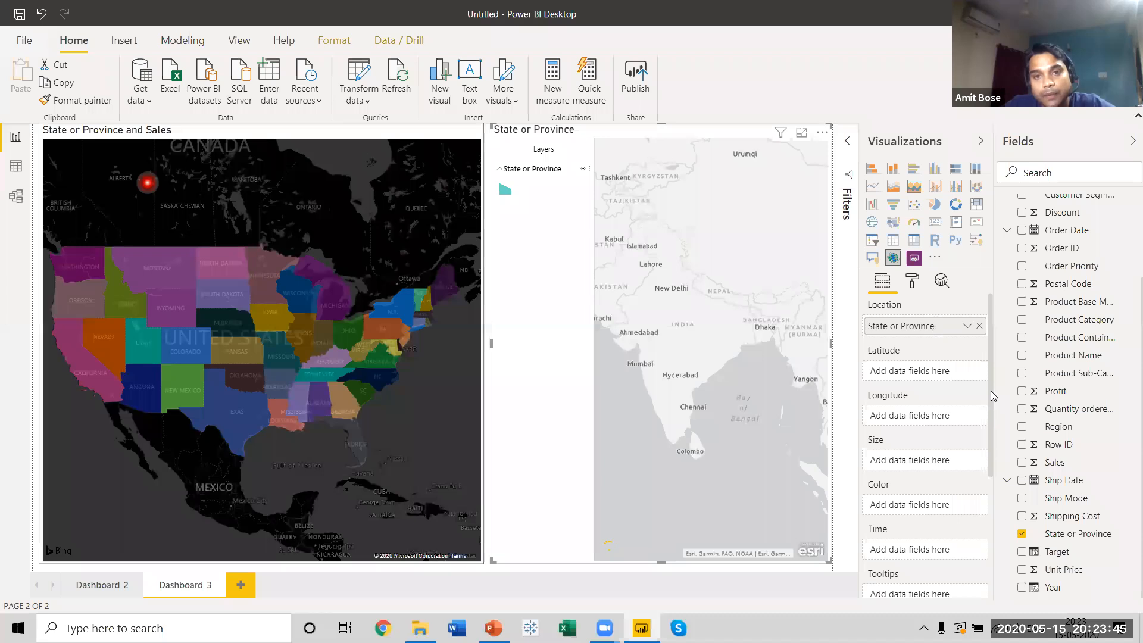
pyautogui.scroll(-3, 993, 429)
pyautogui.moveTo(994, 446); pyautogui.dragTo(1007, 405)
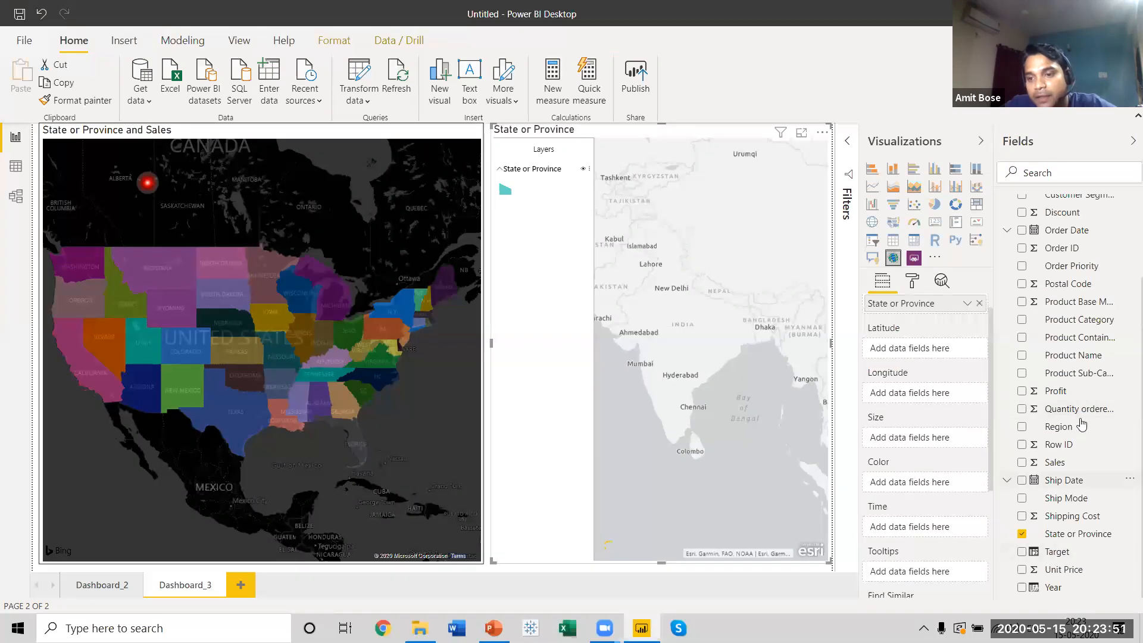
pyautogui.moveTo(944, 426); pyautogui.dragTo(924, 441)
pyautogui.moveTo(923, 440); pyautogui.dragTo(924, 440)
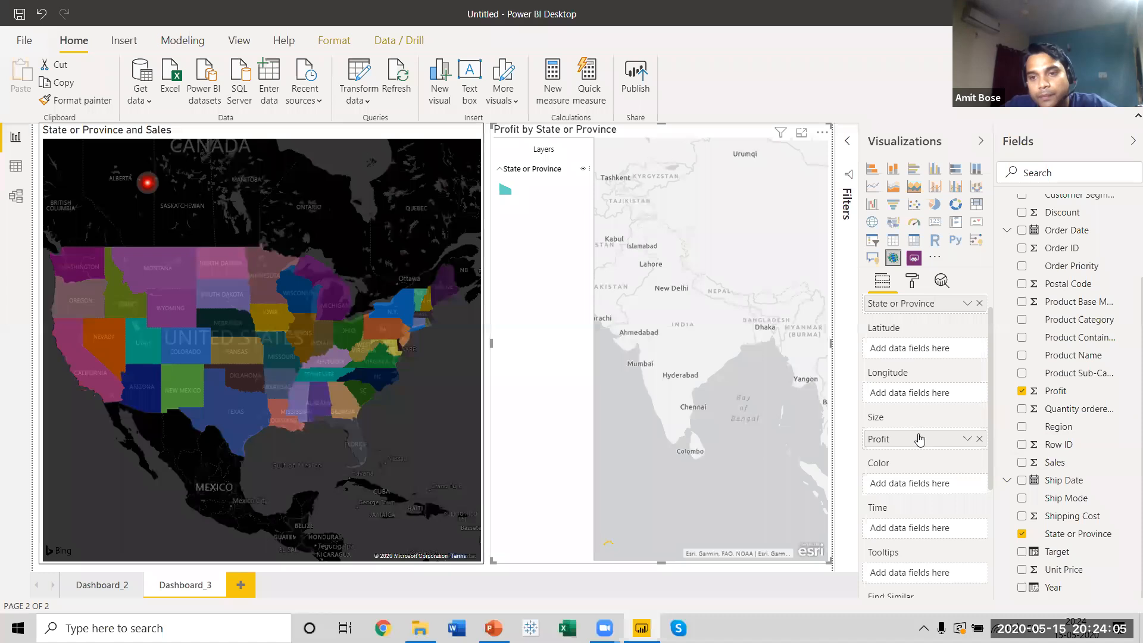
pyautogui.scroll(2, 990, 342)
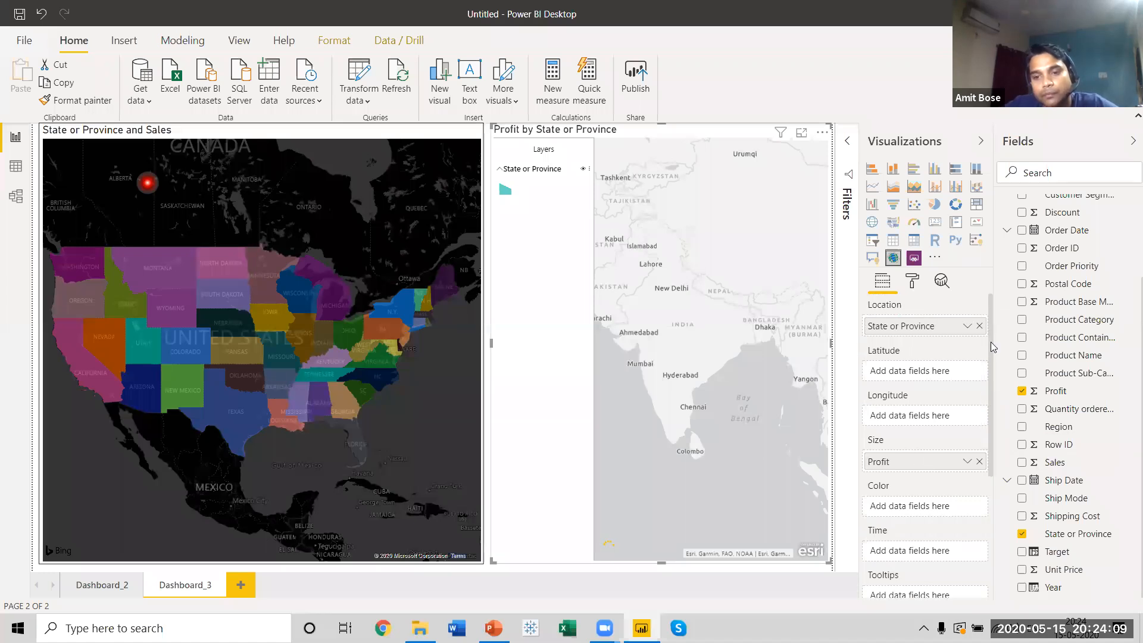
# Step: Turn off the layers list of the ArcGIS map
pyautogui.click(909, 282)
pyautogui.click(953, 337)
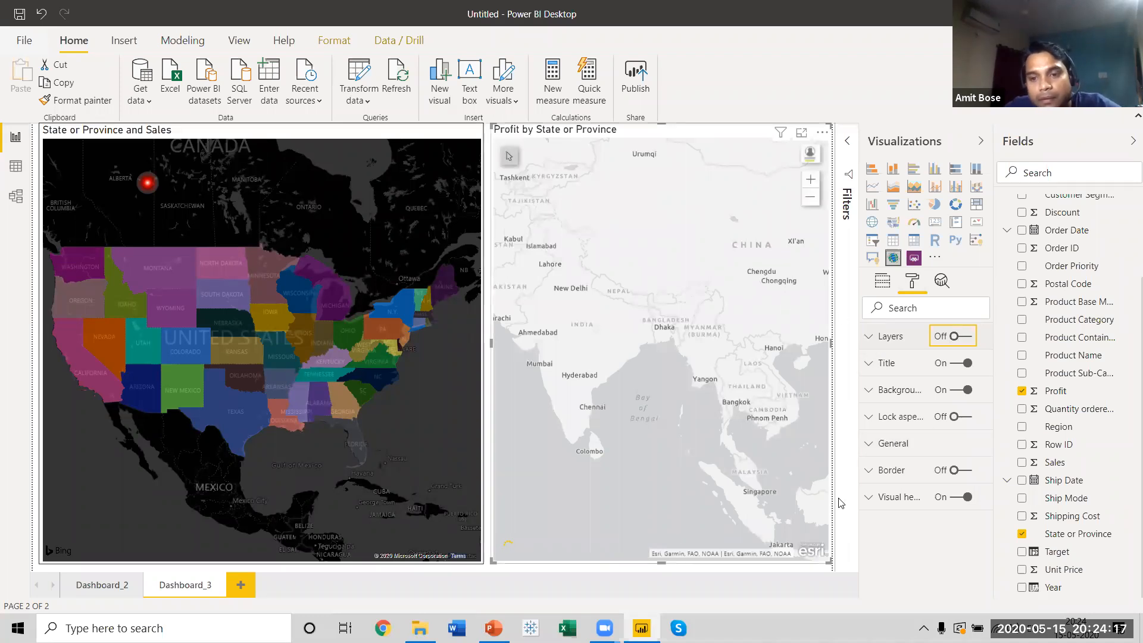
pyautogui.click(833, 518)
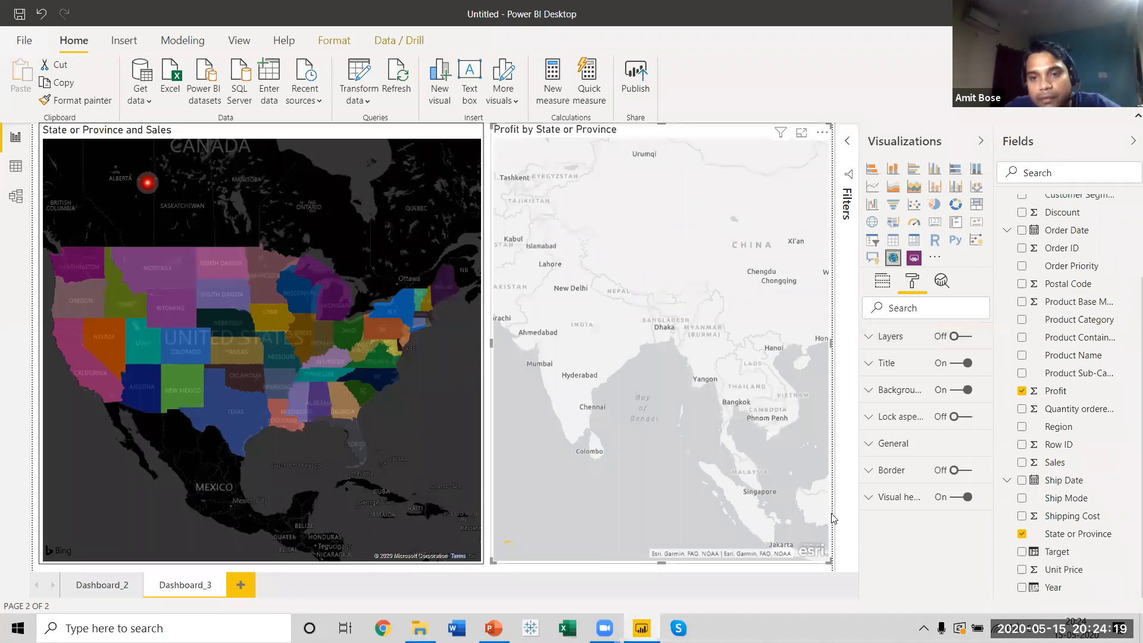
# Step: Move Profit from the ArcGIS map's size to its color and remove State or Province from its location
pyautogui.click(882, 283)
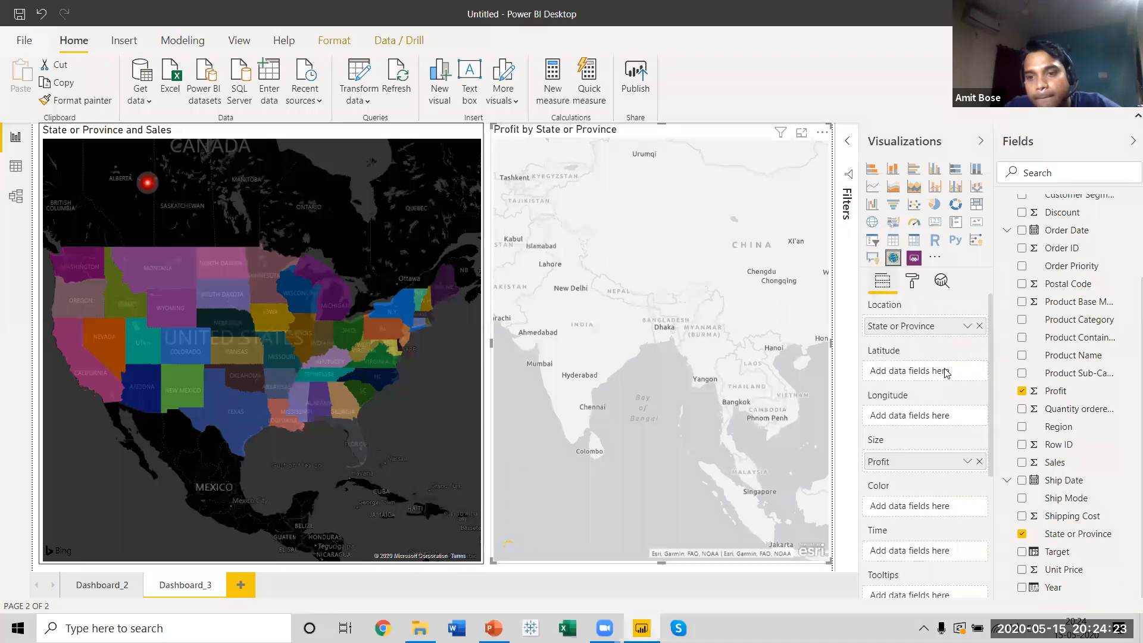
pyautogui.moveTo(920, 465); pyautogui.dragTo(933, 512)
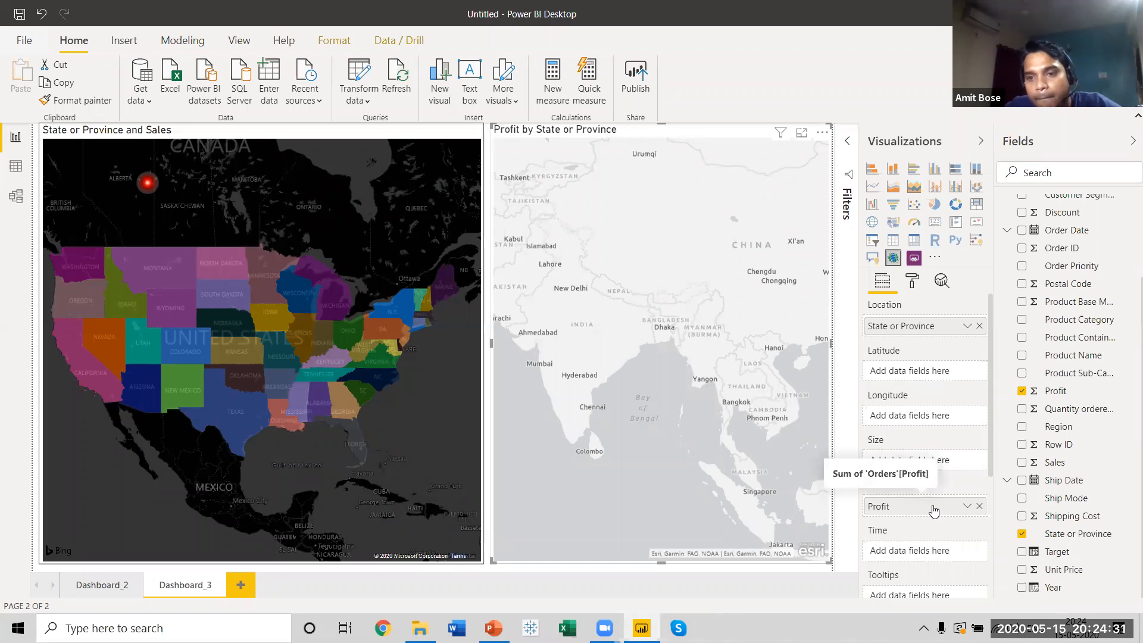
pyautogui.click(979, 327)
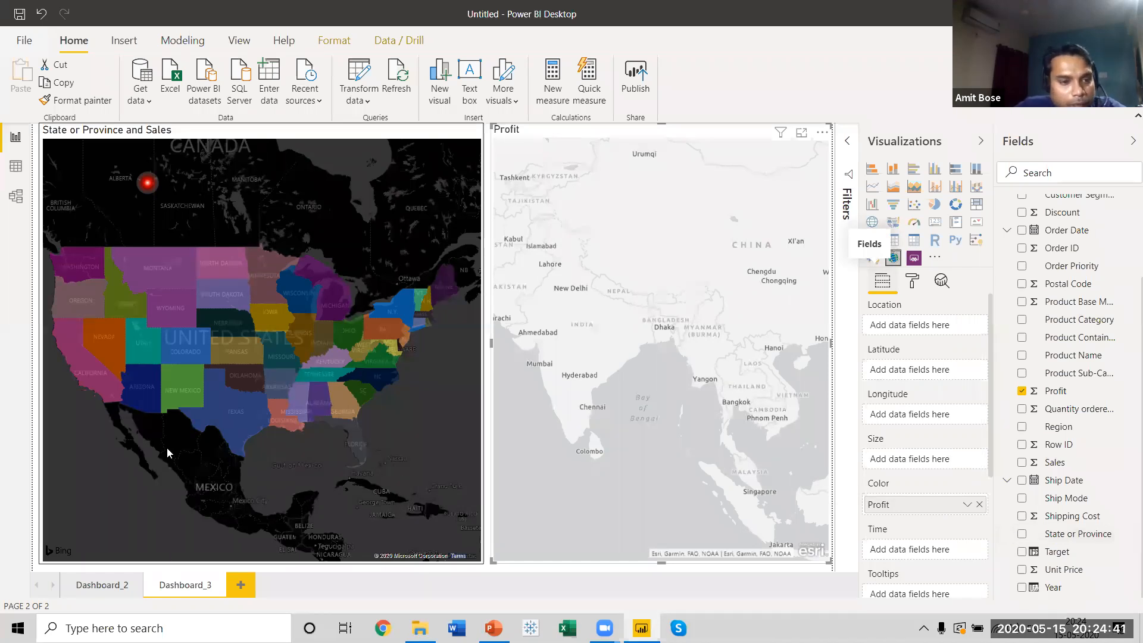
pyautogui.moveTo(173, 362)
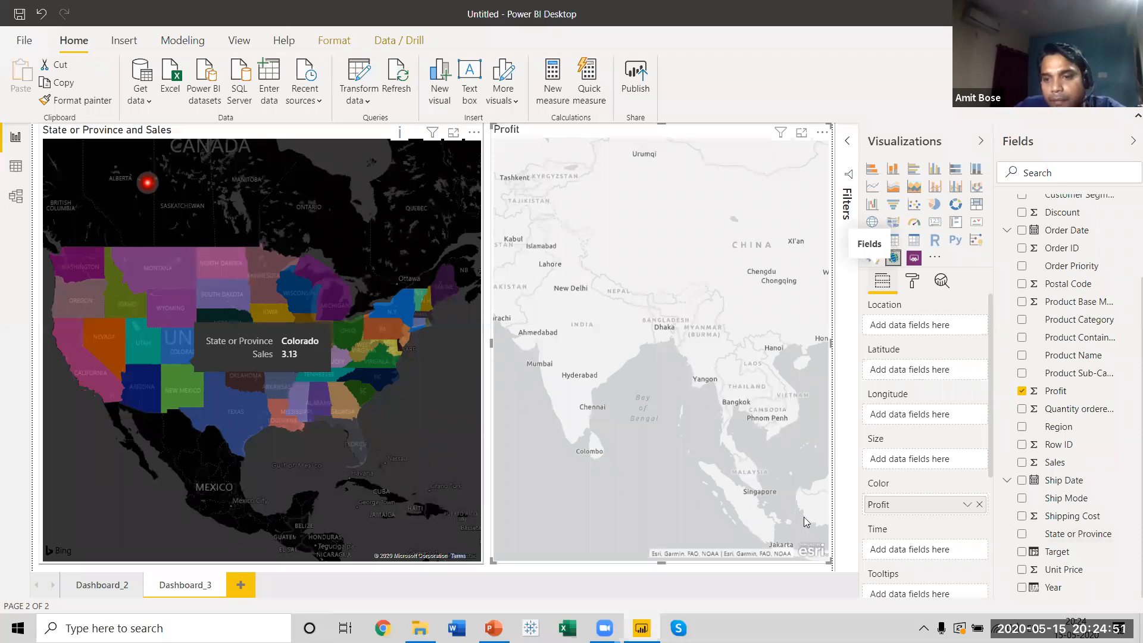
# Step: Remove Profit from the ArcGIS map's color, and assign State or Province as location and Sales as size
pyautogui.click(979, 505)
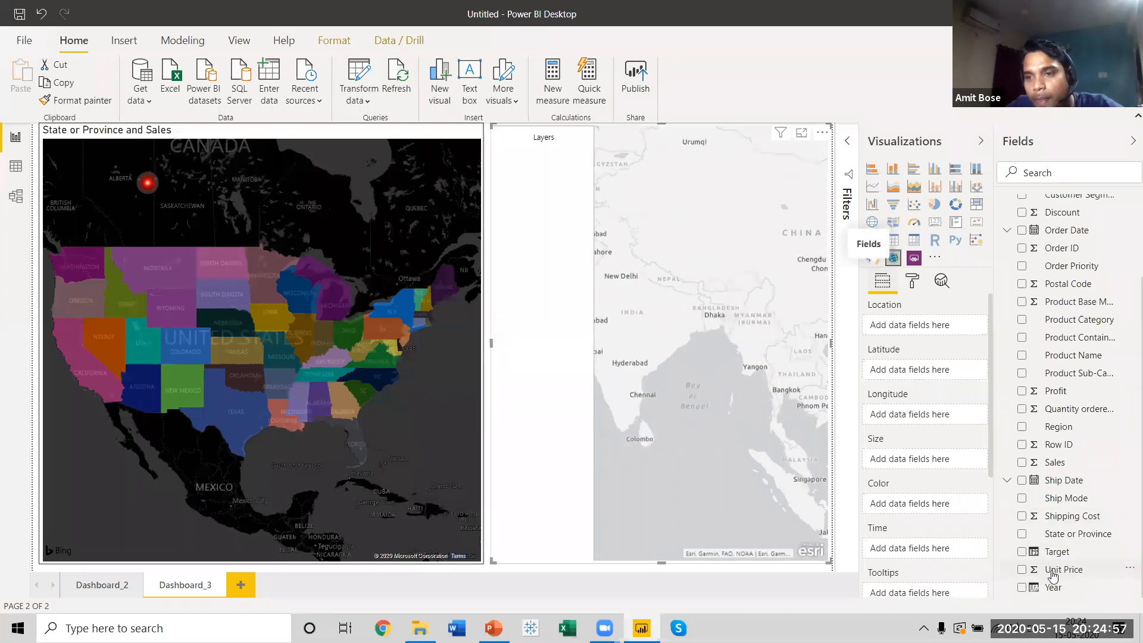
pyautogui.moveTo(1066, 536); pyautogui.dragTo(928, 326)
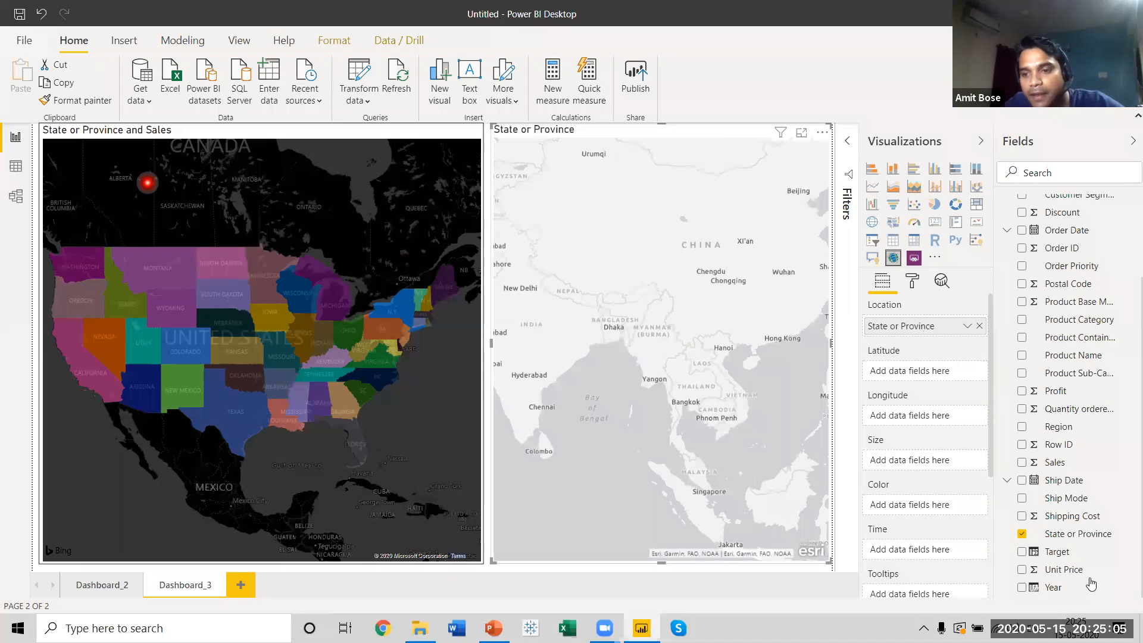
pyautogui.moveTo(1060, 464); pyautogui.dragTo(920, 465)
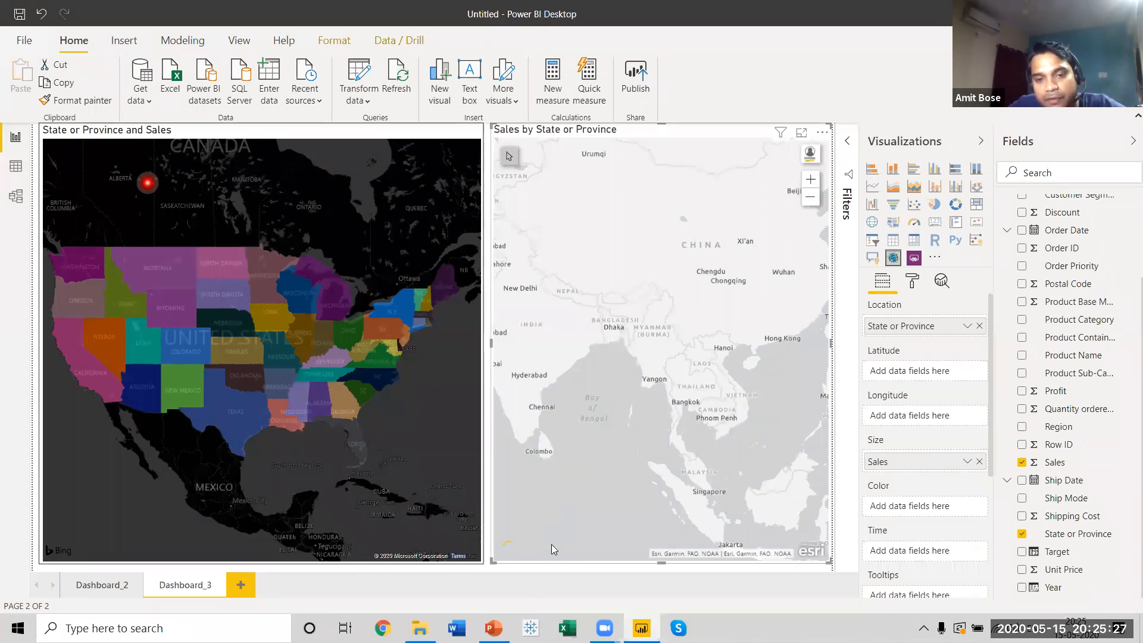
# Step: Examine state sales on the ArcGIS map in focus mode, then return to the report page
pyautogui.click(803, 132)
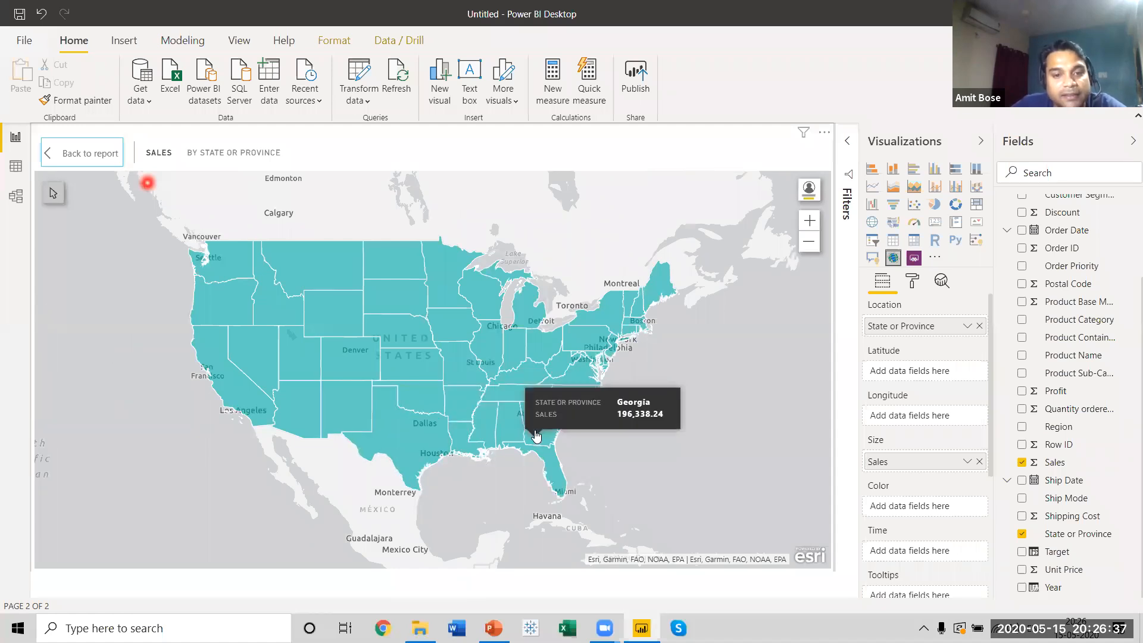
pyautogui.click(57, 155)
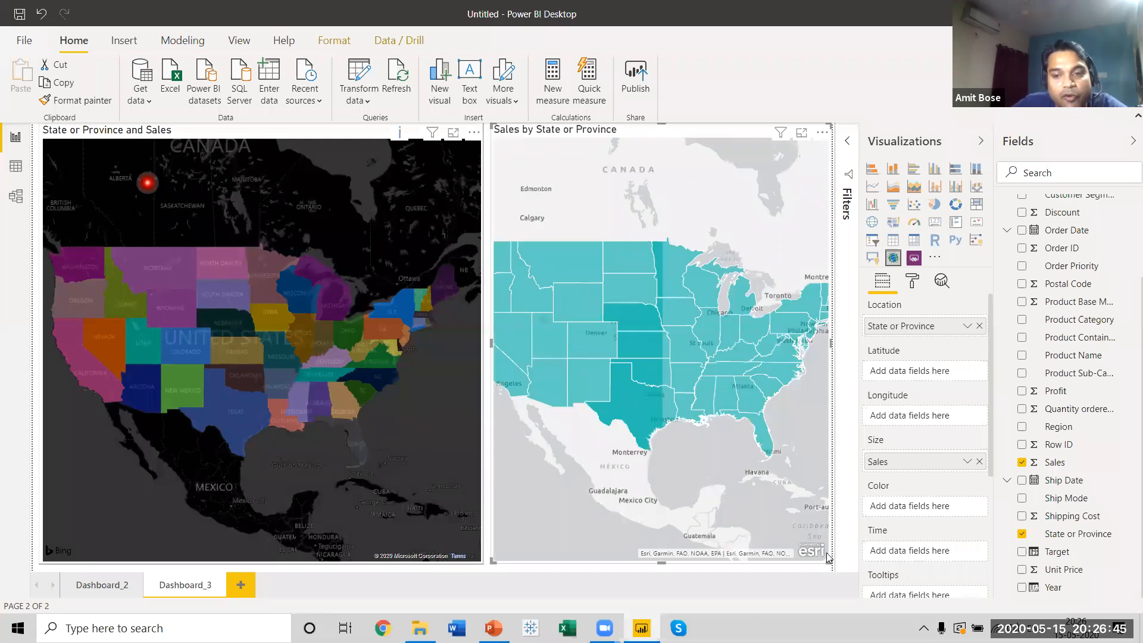
pyautogui.click(800, 135)
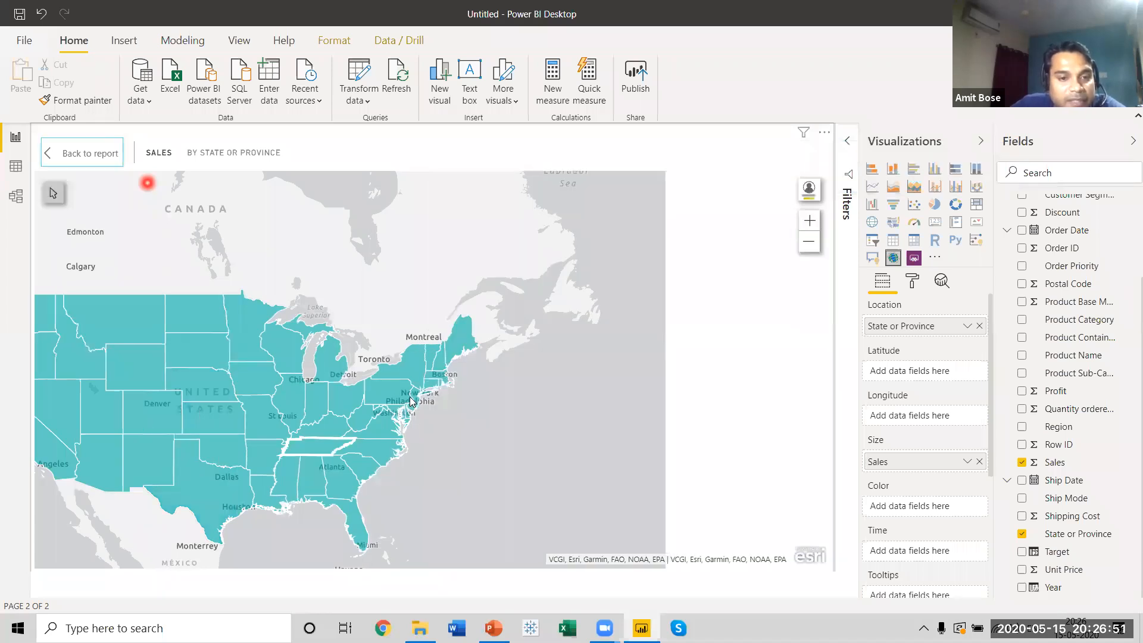
pyautogui.moveTo(427, 381)
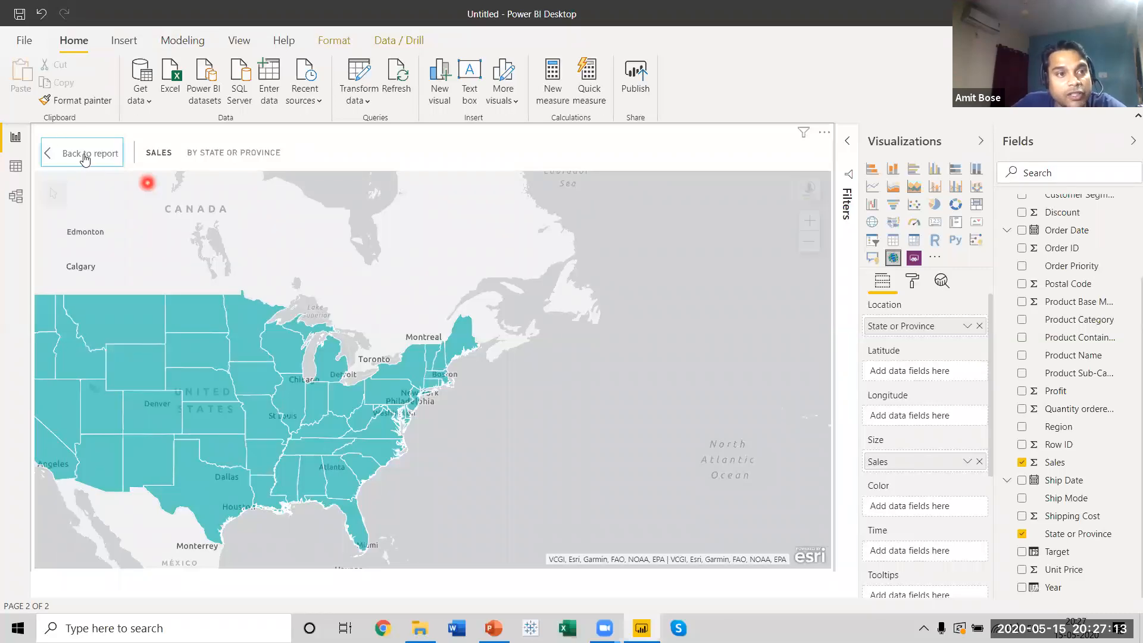
pyautogui.click(62, 154)
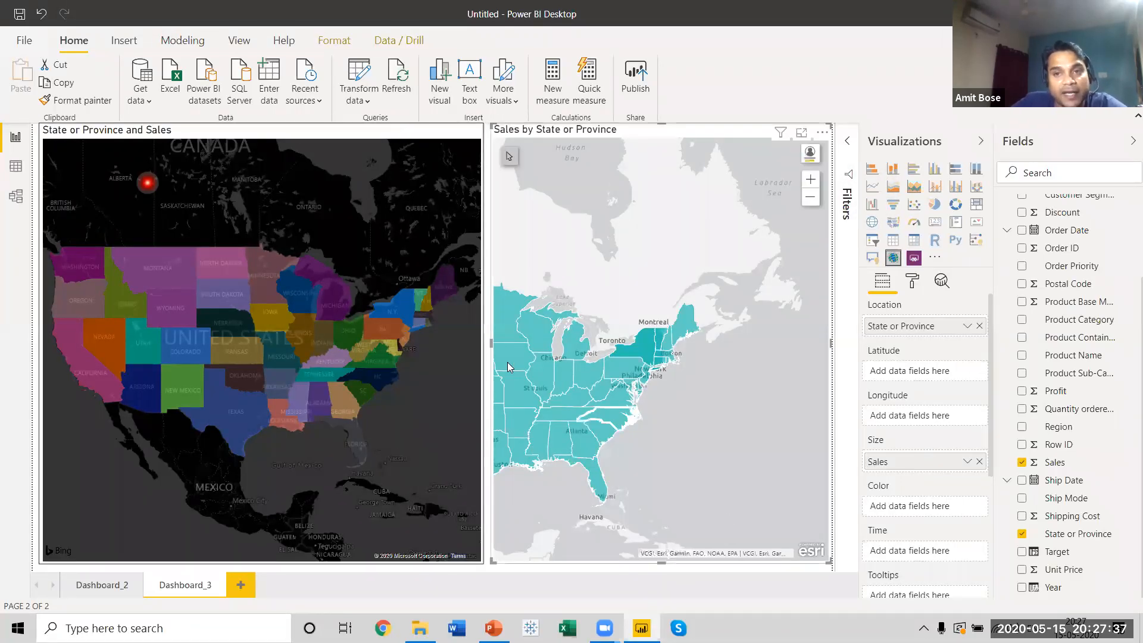
pyautogui.moveTo(508, 366)
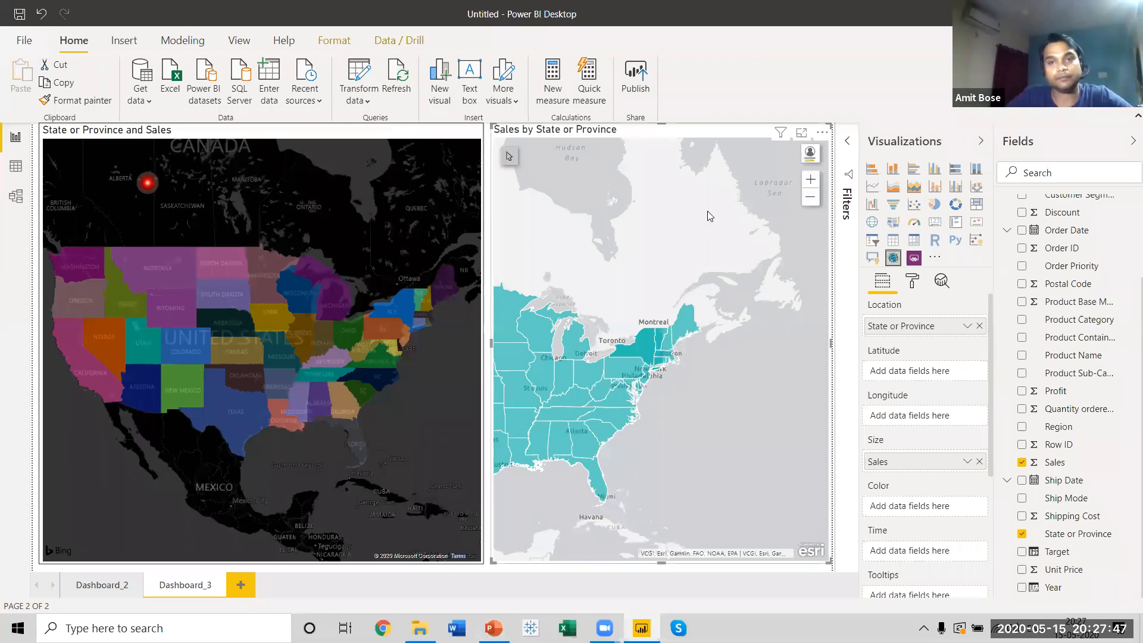
# Step: Switch to PowerPoint to check the Topics slide, then return to Power BI Desktop
pyautogui.hotkey('alt', 'Tab')
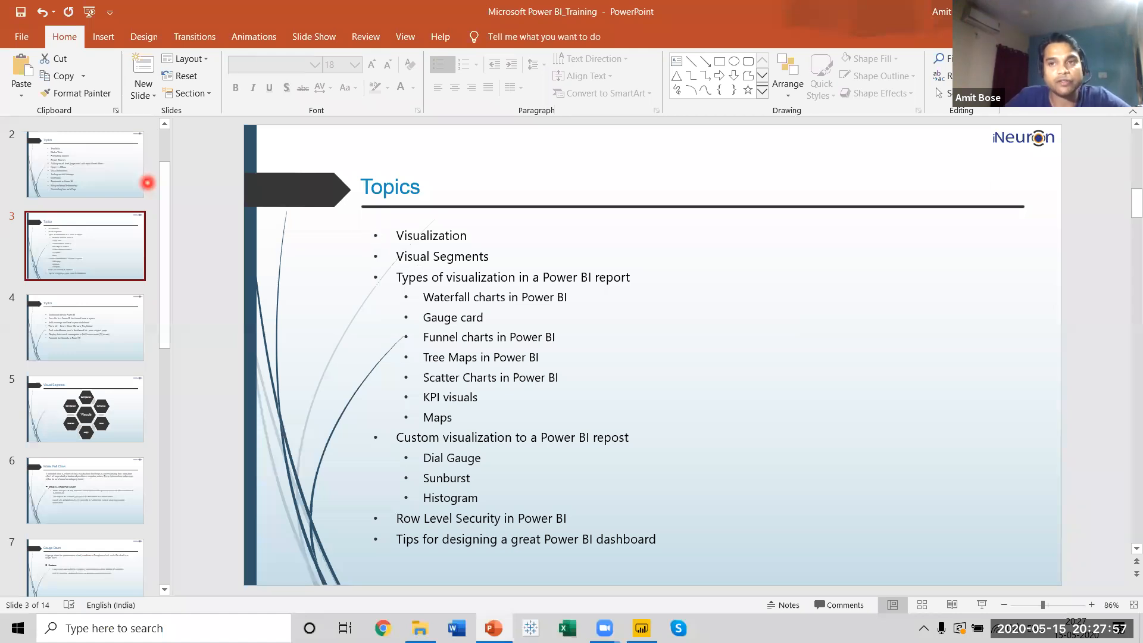
pyautogui.hotkey('alt', 'Tab')
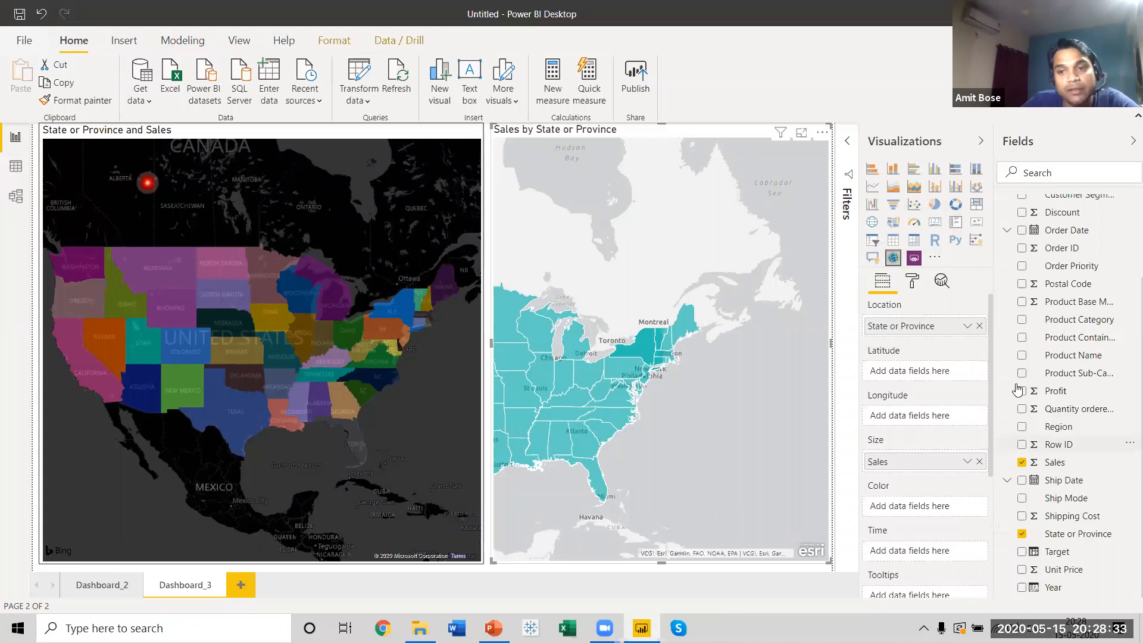
# Step: Add a new report page and name it Custom Visuals
pyautogui.click(240, 586)
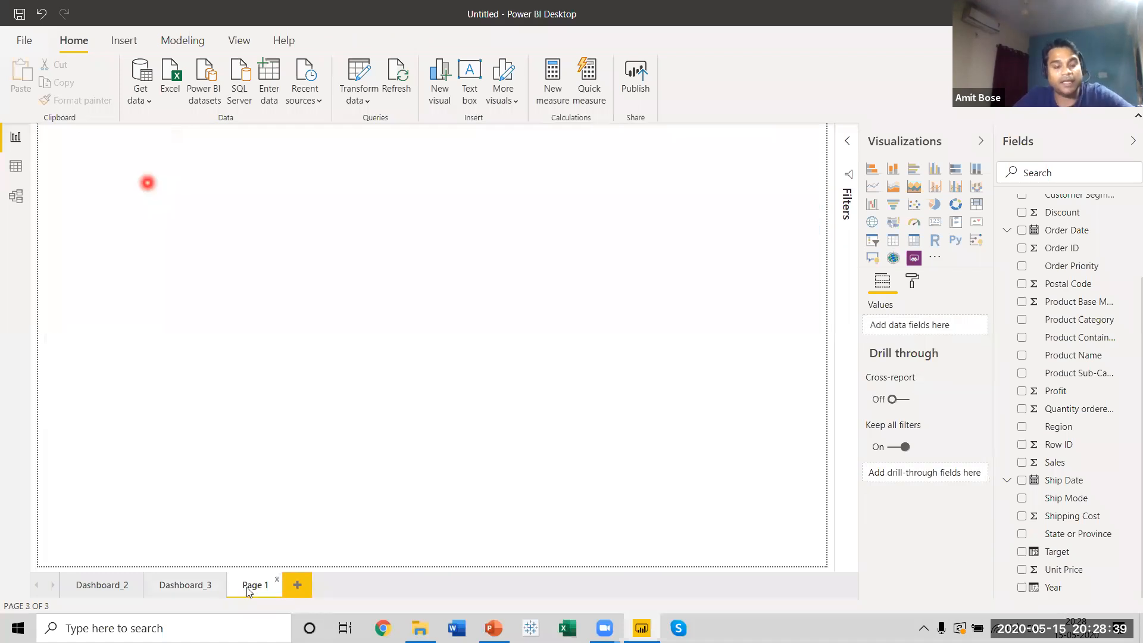
pyautogui.rightClick(248, 590)
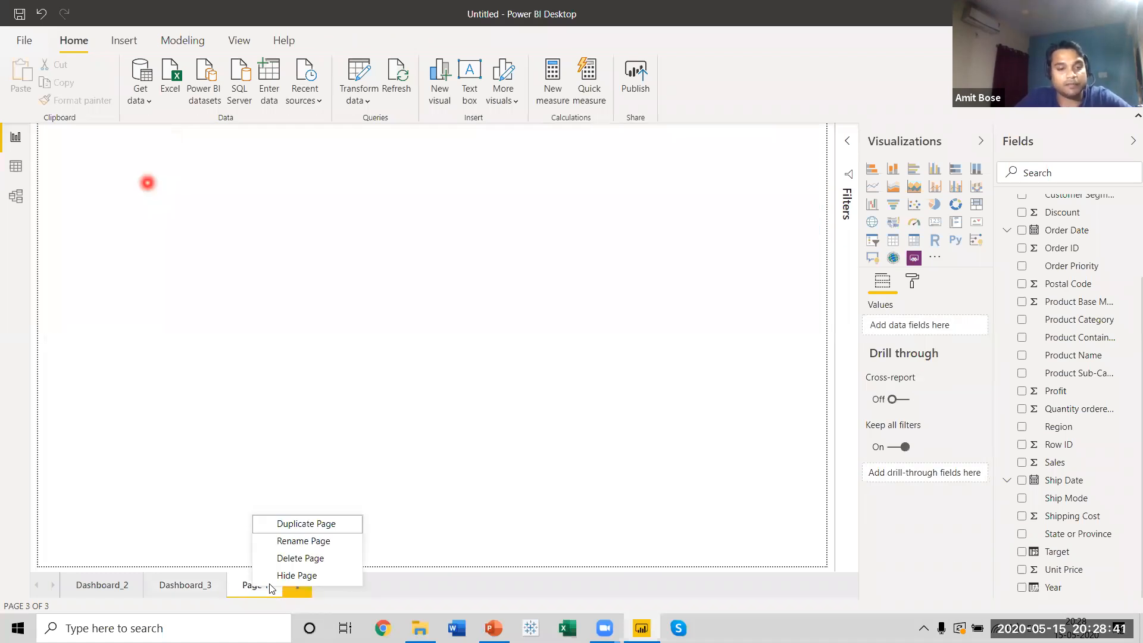
pyautogui.click(305, 541)
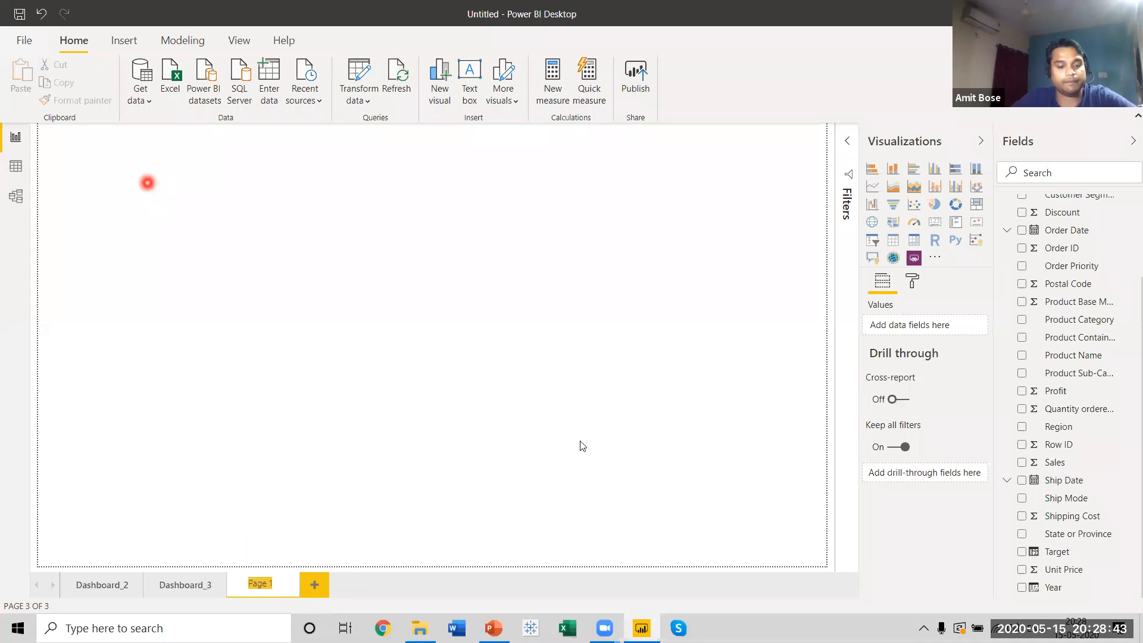
pyautogui.write('Cust')
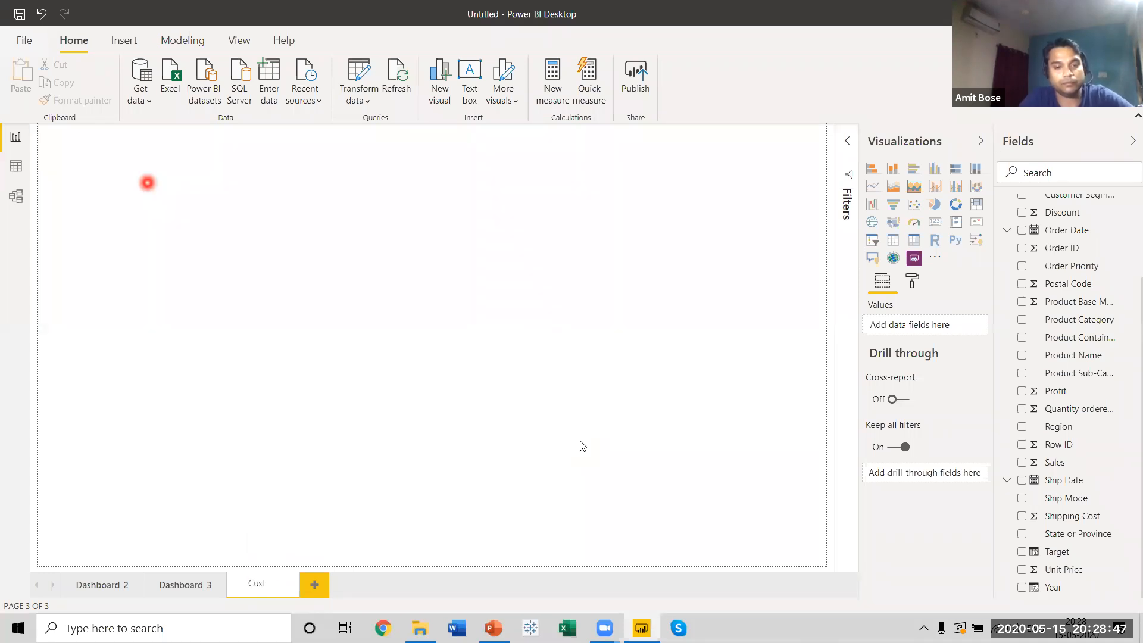
pyautogui.write('om')
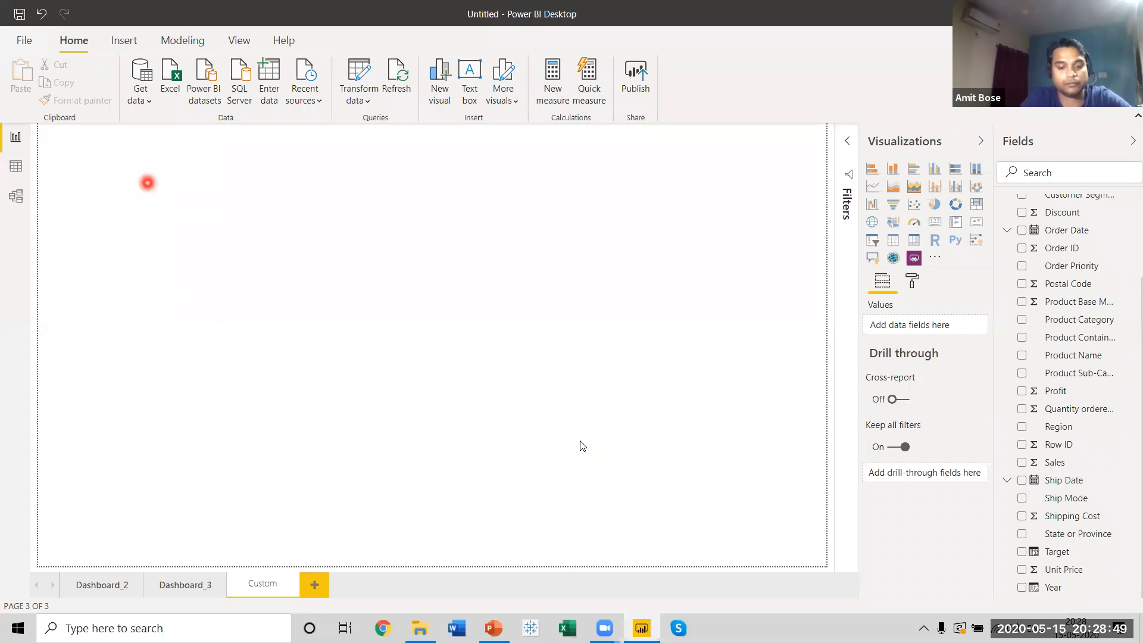
pyautogui.write('tom Visuals')
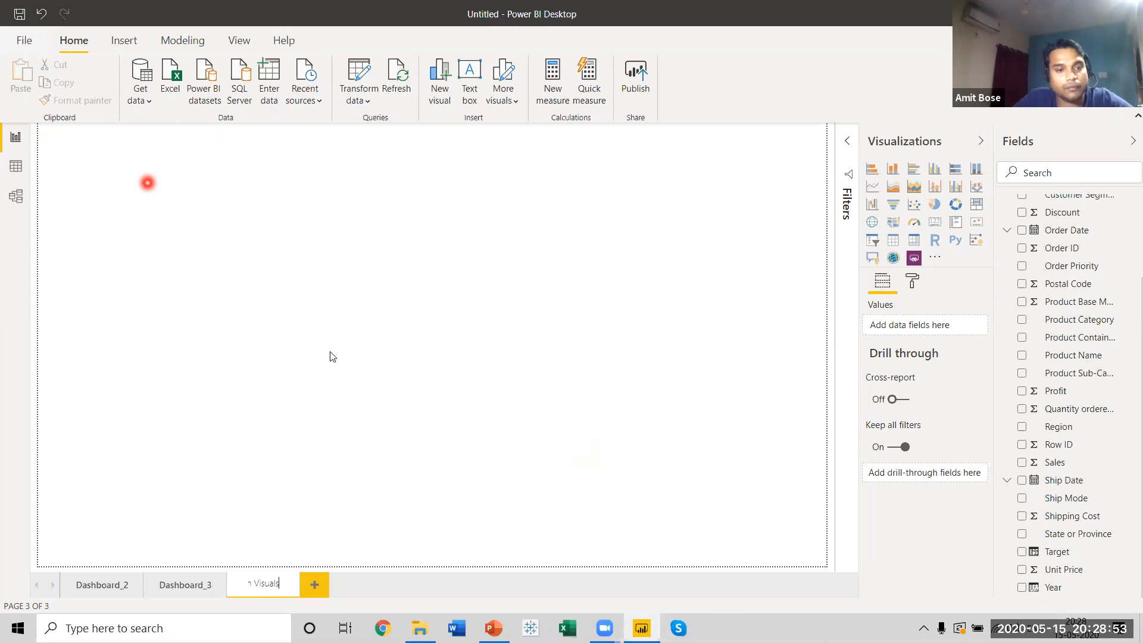
pyautogui.press('Return')
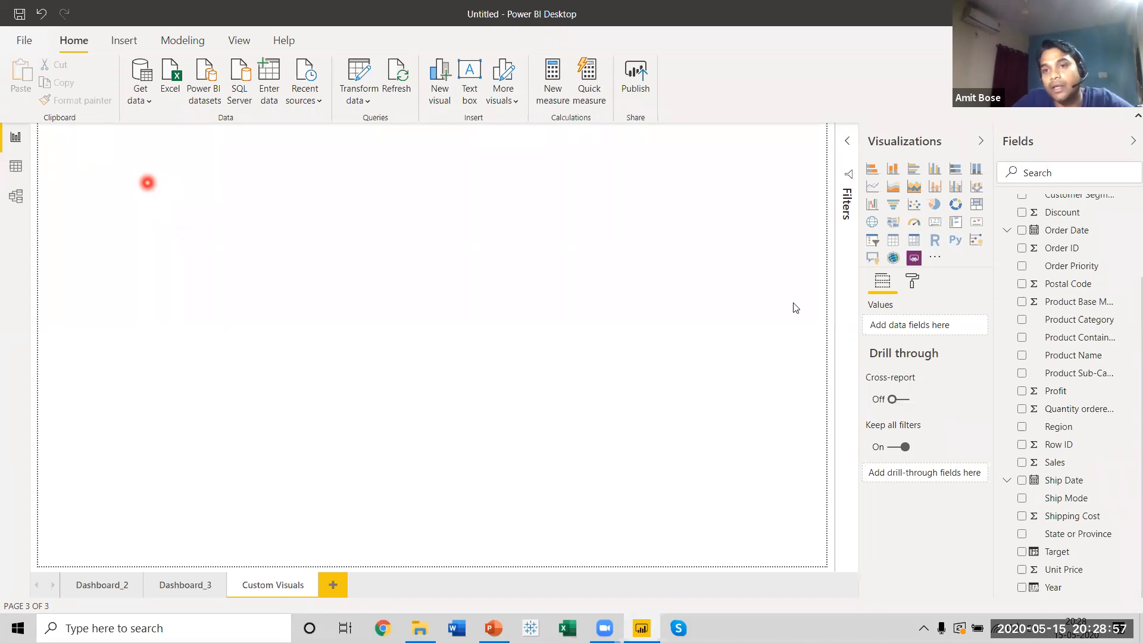
# Step: Widen the Visualizations pane and open the AppSource marketplace to import a custom visual
pyautogui.moveTo(860, 264); pyautogui.dragTo(680, 271)
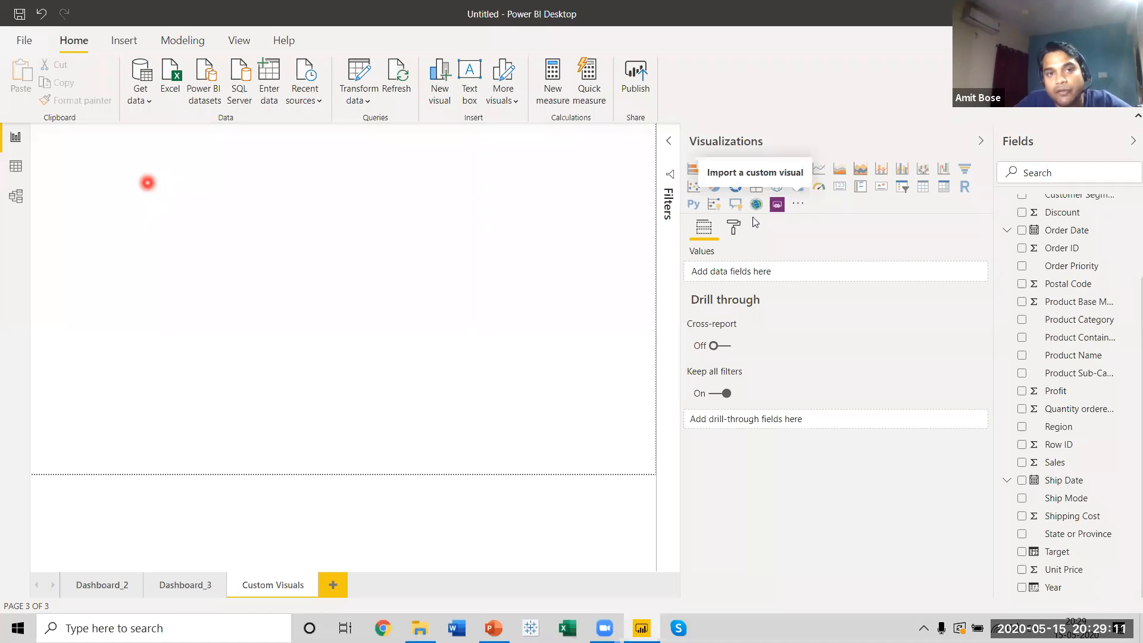
pyautogui.click(798, 206)
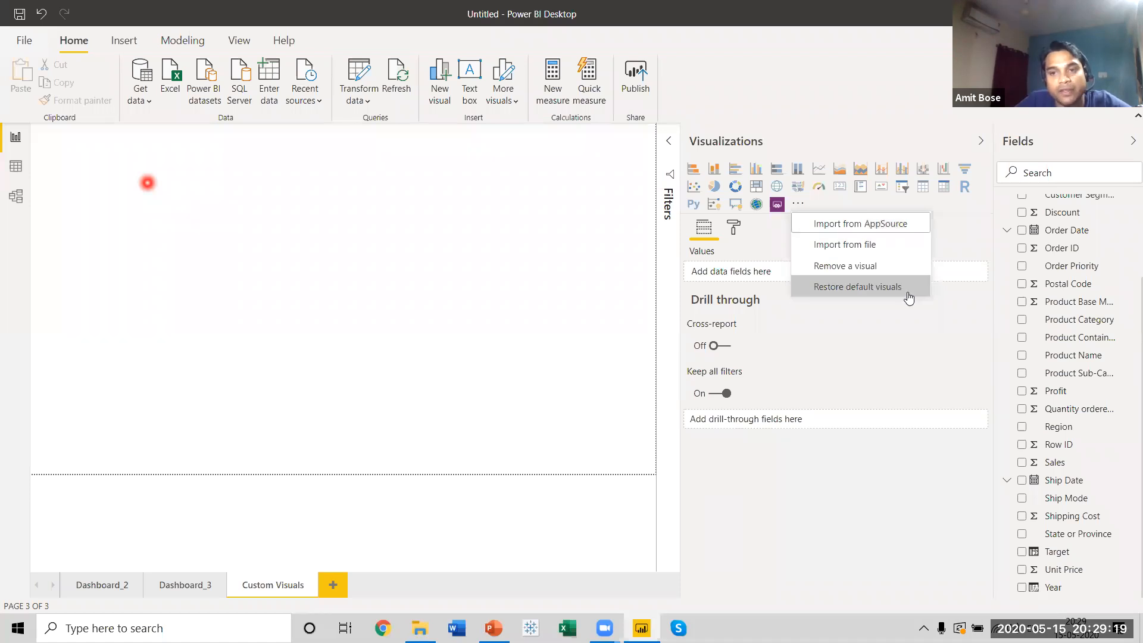
pyautogui.click(872, 229)
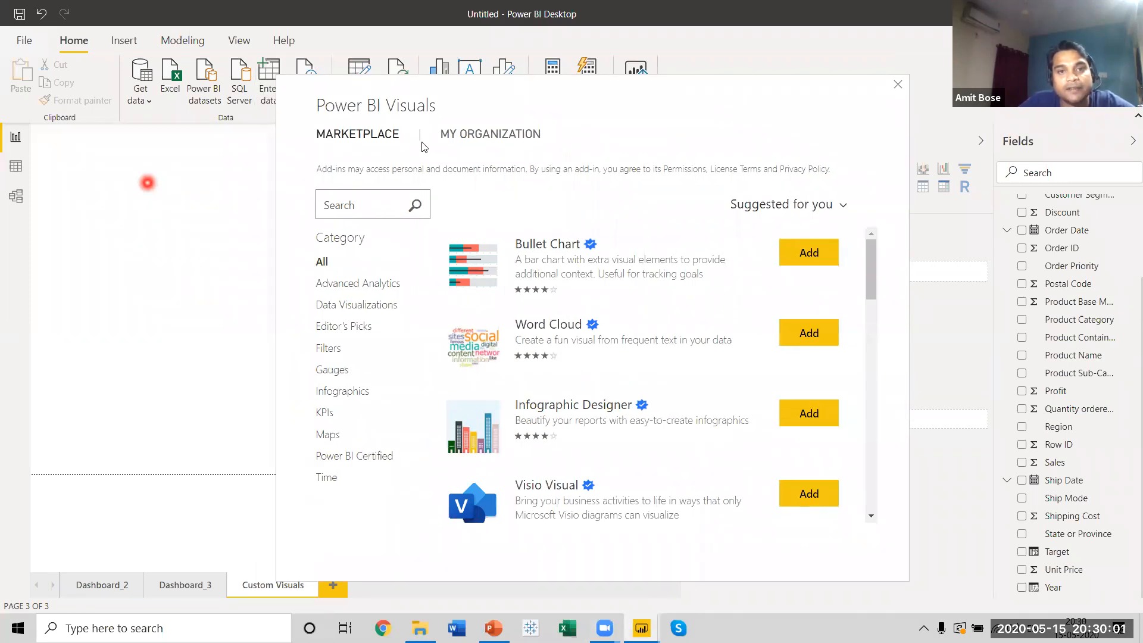
# Step: Browse the suggested custom visuals across all marketplace categories
pyautogui.moveTo(866, 255); pyautogui.dragTo(879, 522)
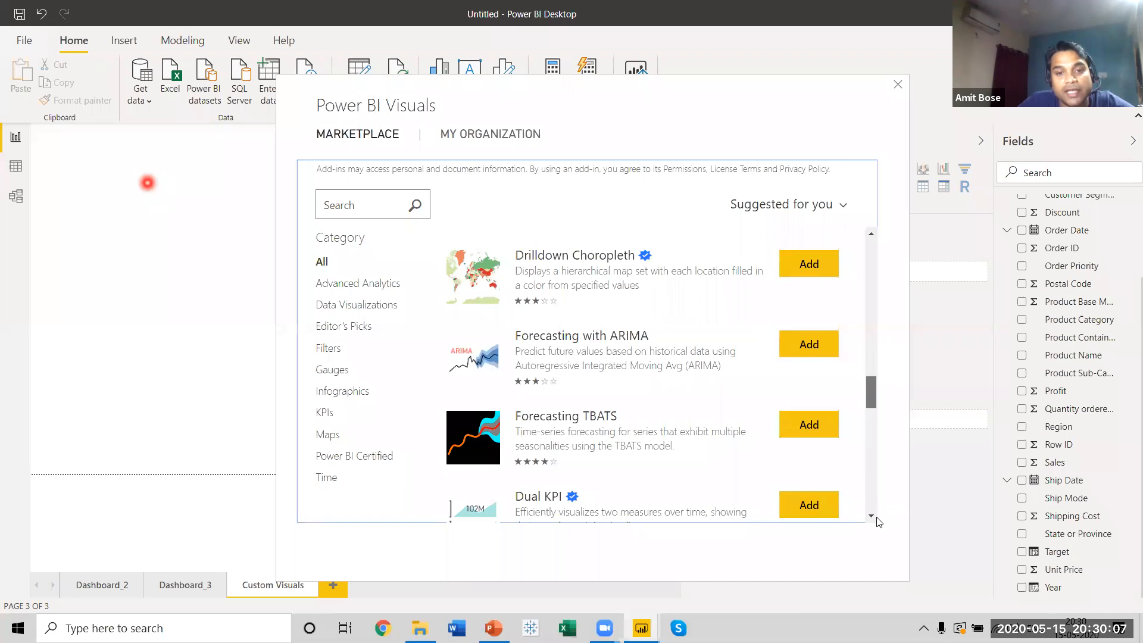
pyautogui.moveTo(869, 473); pyautogui.dragTo(883, 289)
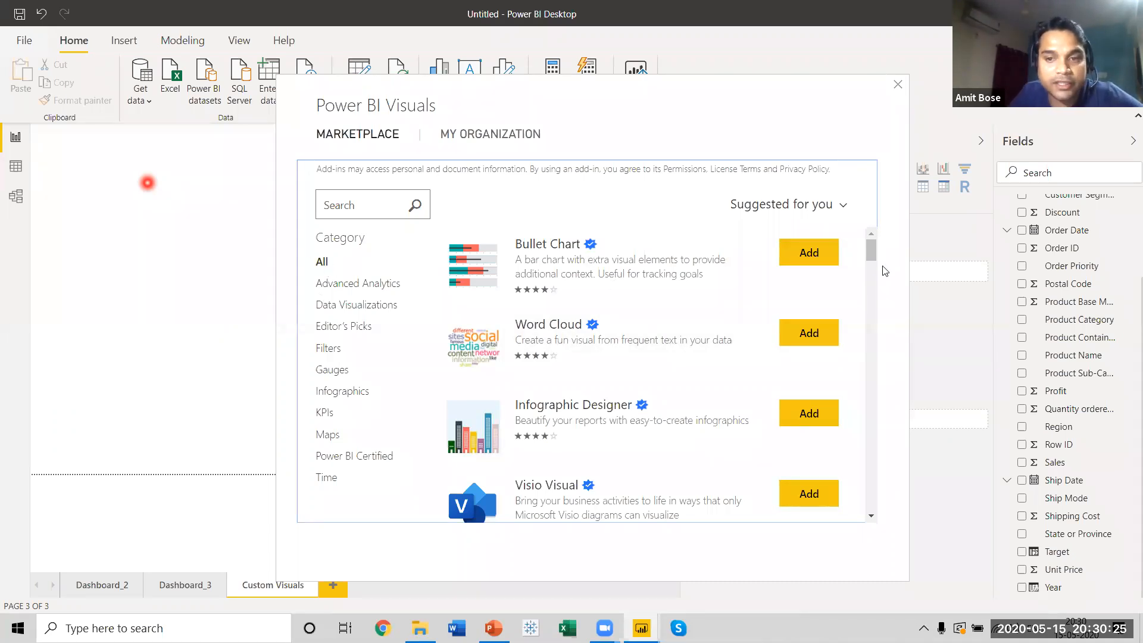
pyautogui.moveTo(872, 248); pyautogui.dragTo(875, 316)
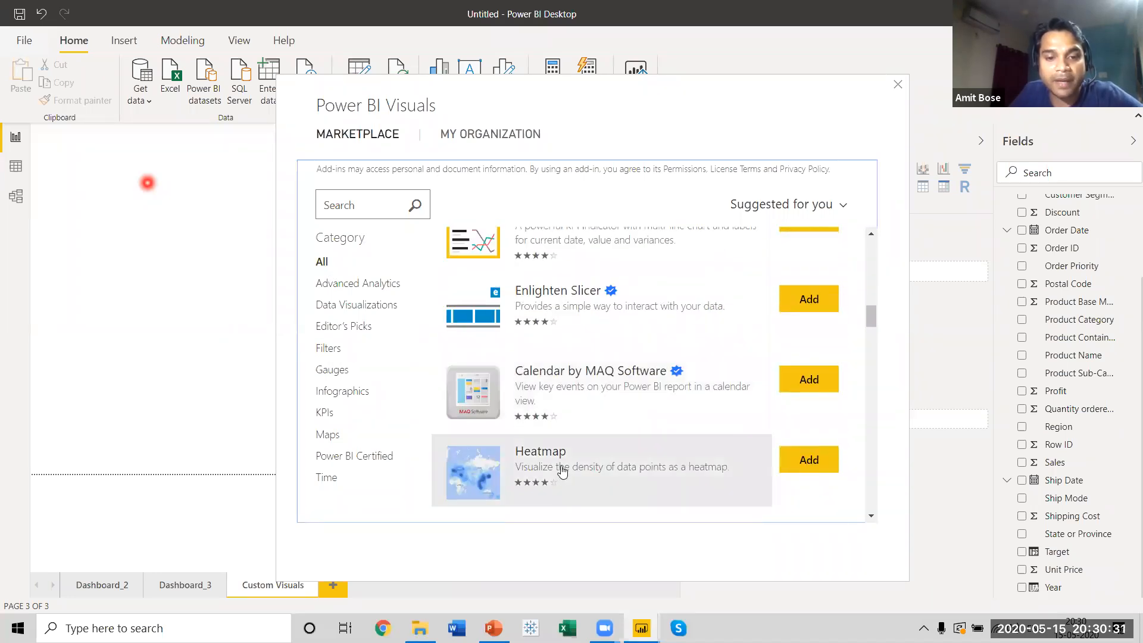
pyautogui.scroll(1, 870, 298)
pyautogui.scroll(5, 881, 249)
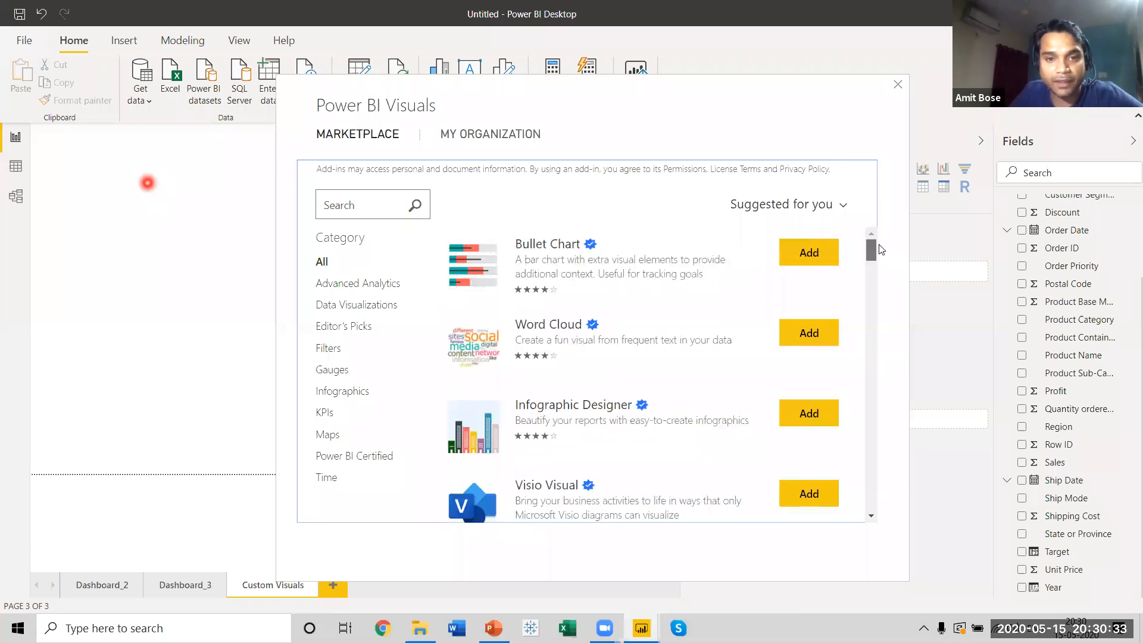
pyautogui.scroll(-5, 685, 310)
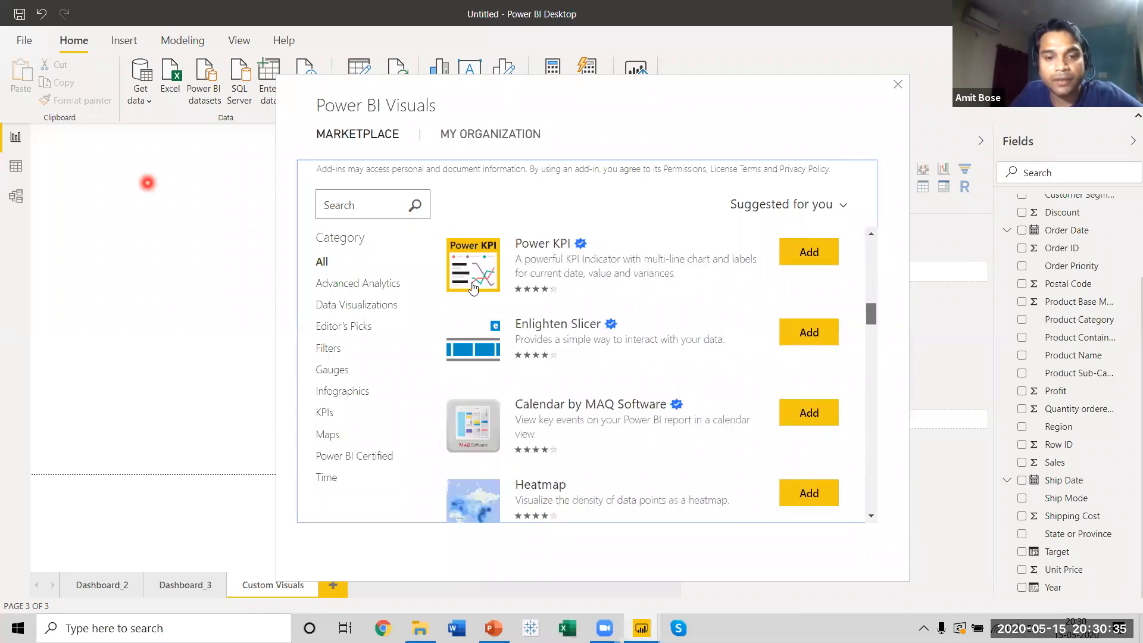
# Step: Search the visuals marketplace for "scatter chart" and look through the results
pyautogui.write('scatt')
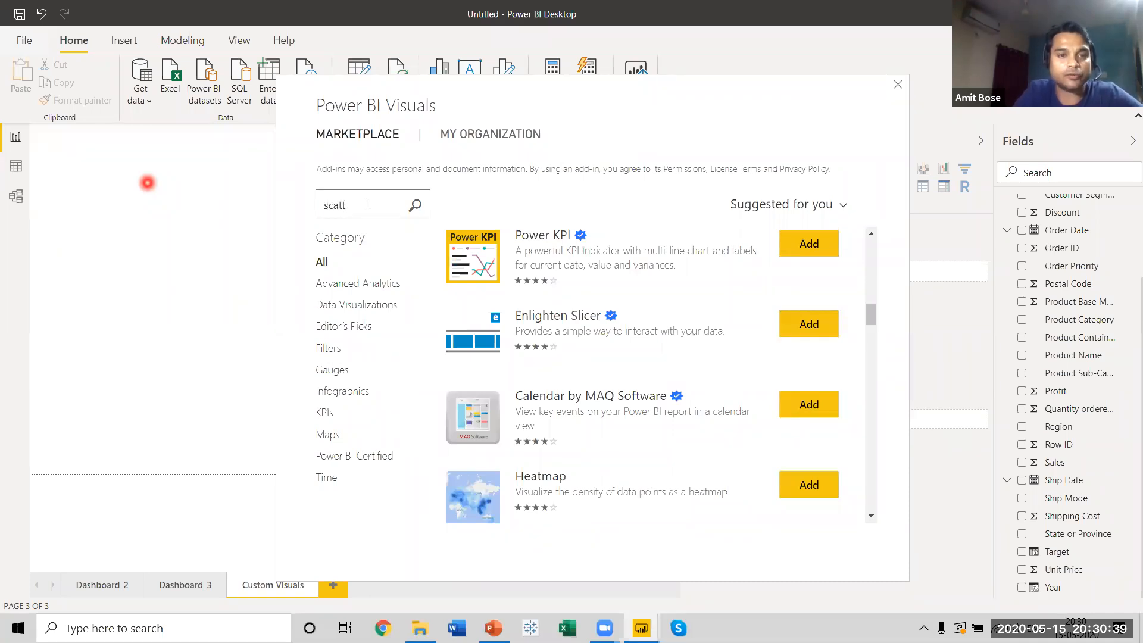
pyautogui.write('er chart')
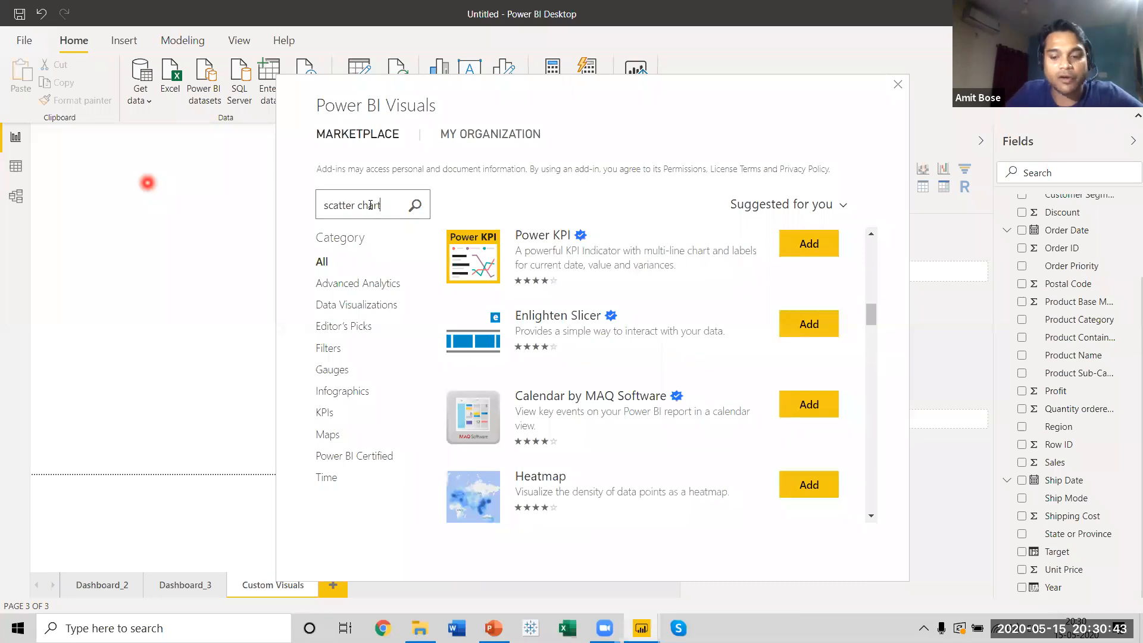
pyautogui.press('Return')
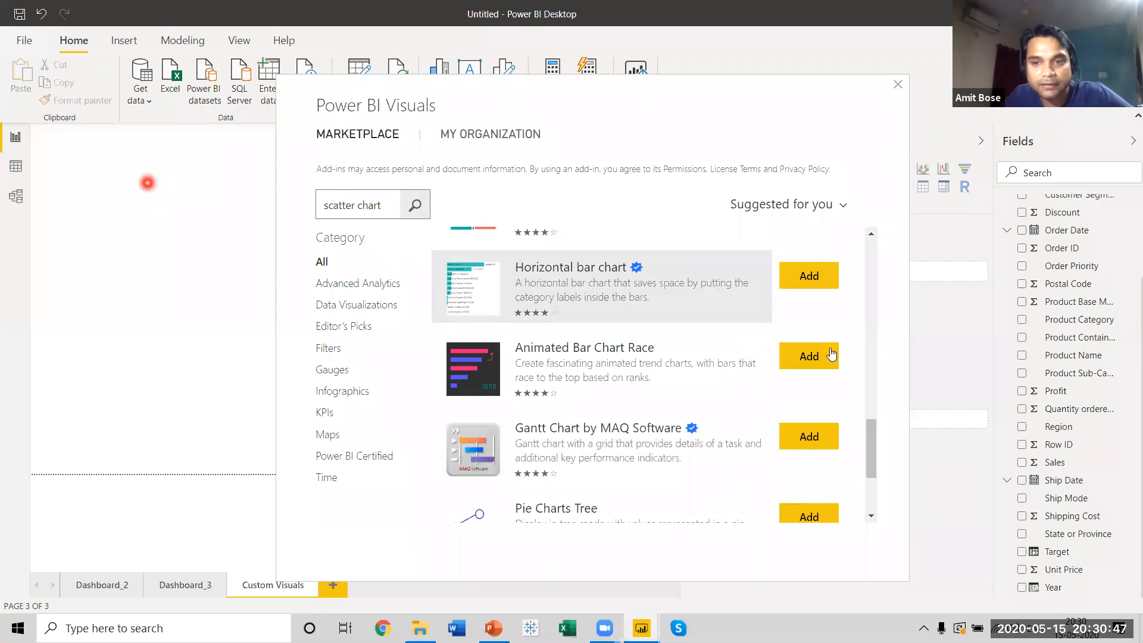
pyautogui.moveTo(873, 431); pyautogui.dragTo(882, 400)
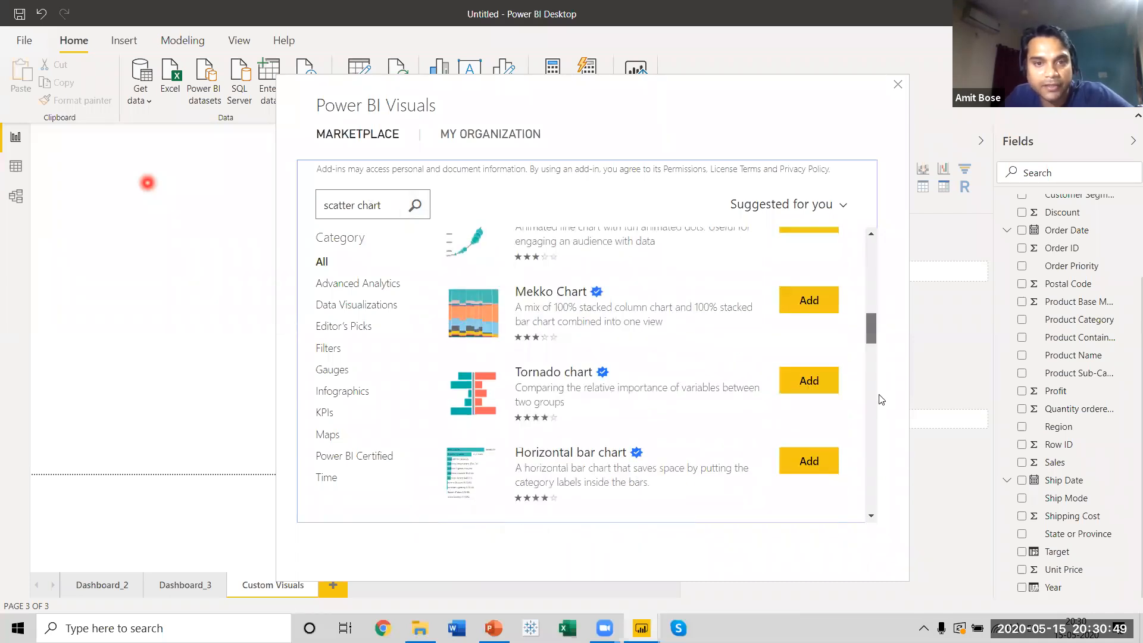
pyautogui.scroll(2, 539, 323)
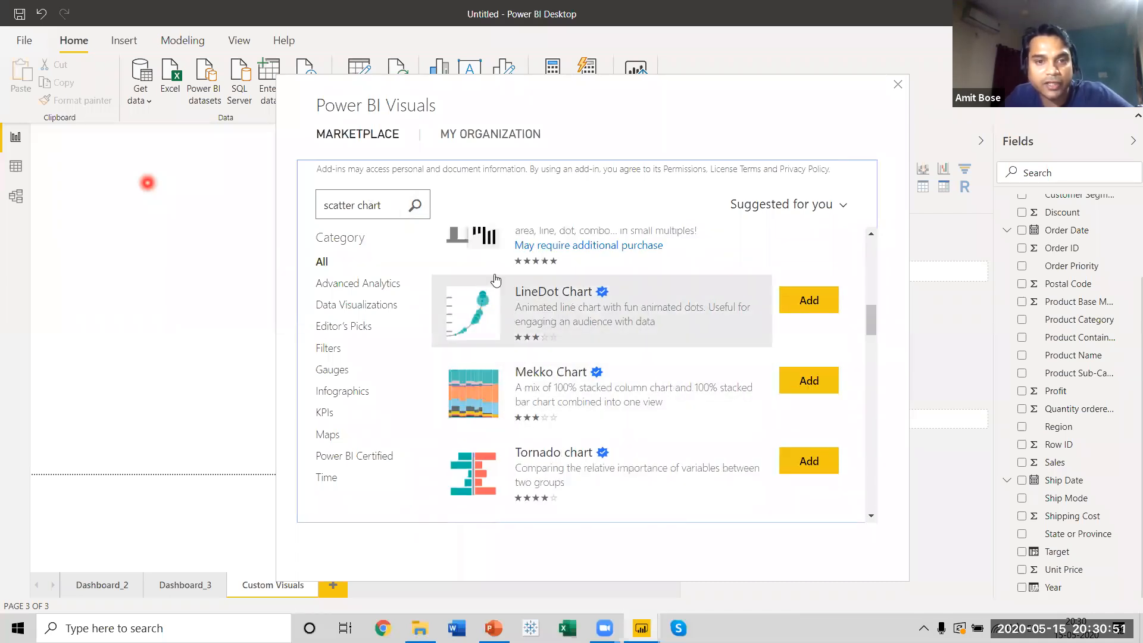
pyautogui.moveTo(871, 321); pyautogui.dragTo(497, 293)
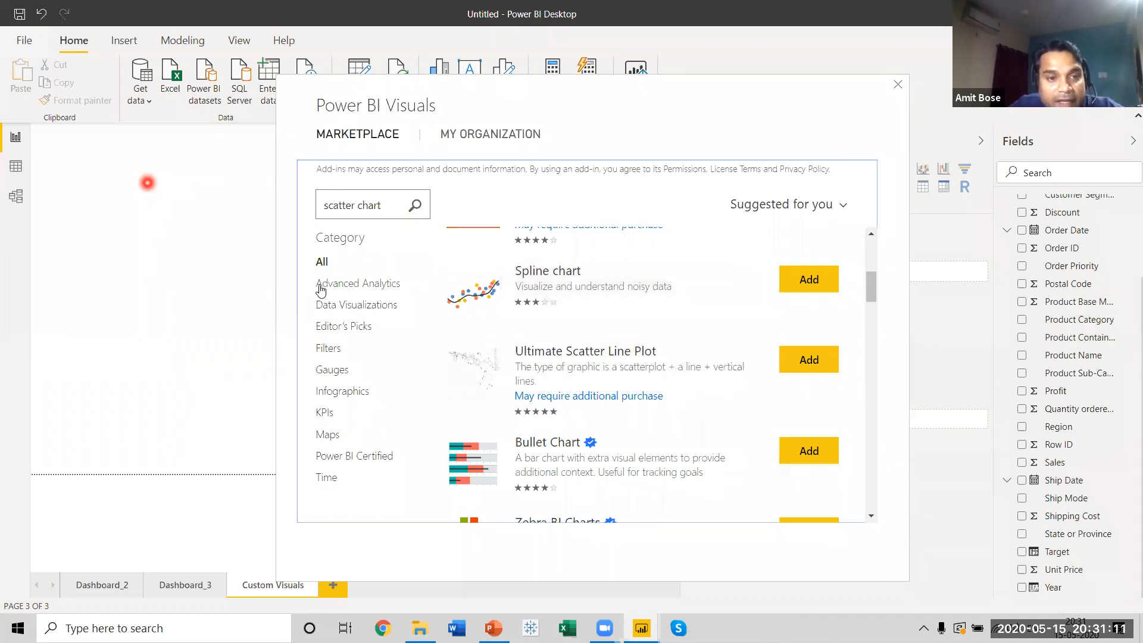
# Step: Review the scatter chart results under Advanced Analytics, Data Visualizations, Editor's Picks, Gauges and Power BI Certified, then under all categories
pyautogui.click(369, 284)
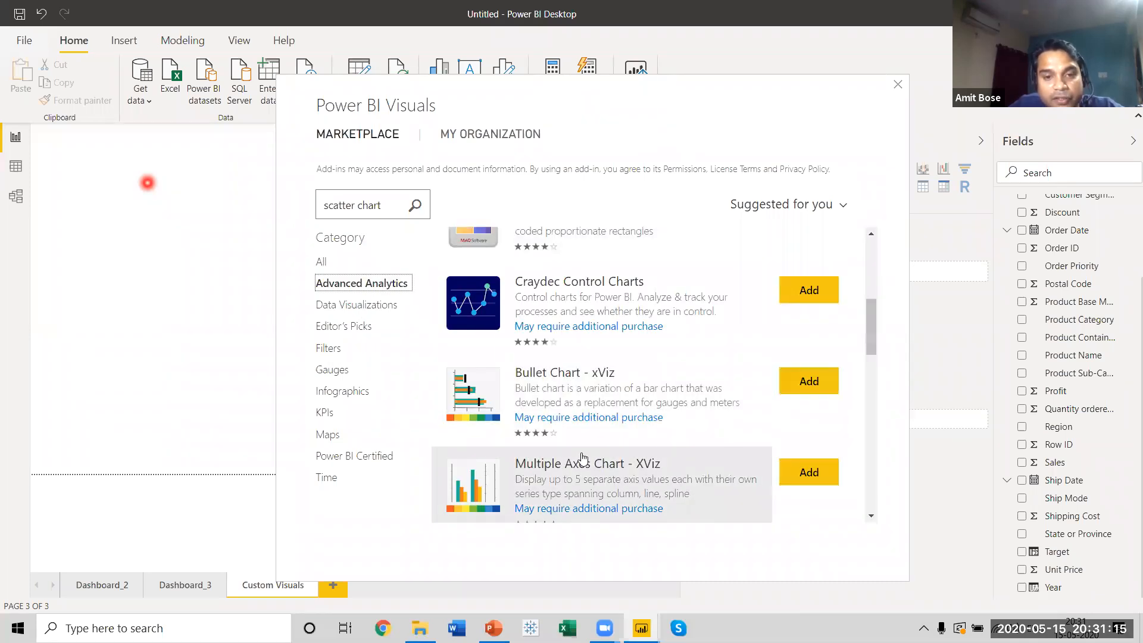
pyautogui.click(337, 306)
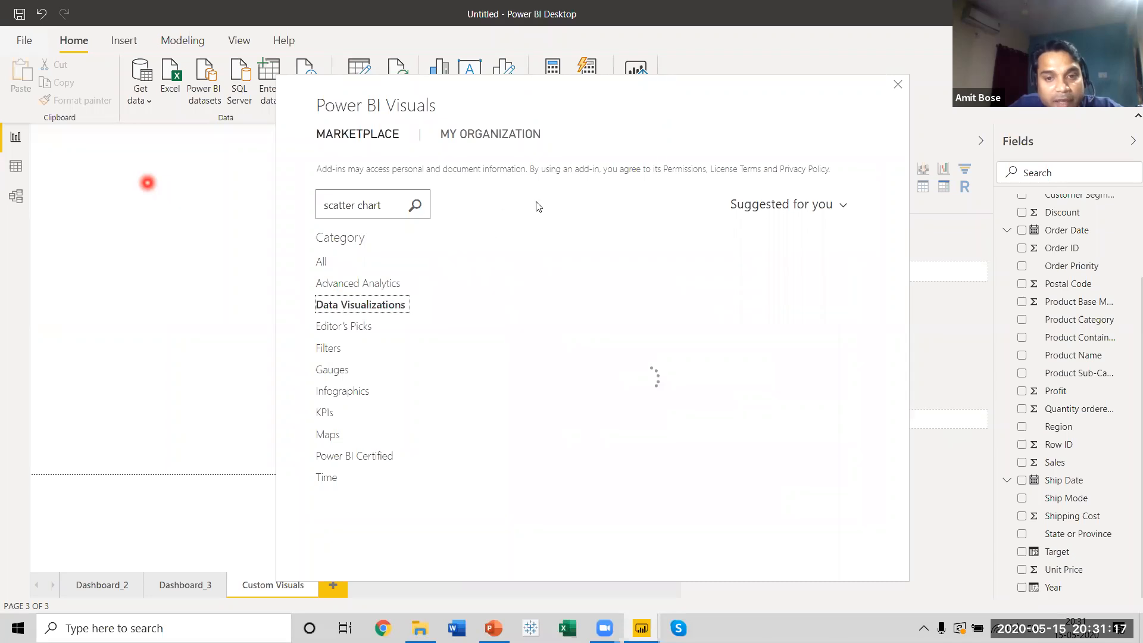
pyautogui.click(329, 329)
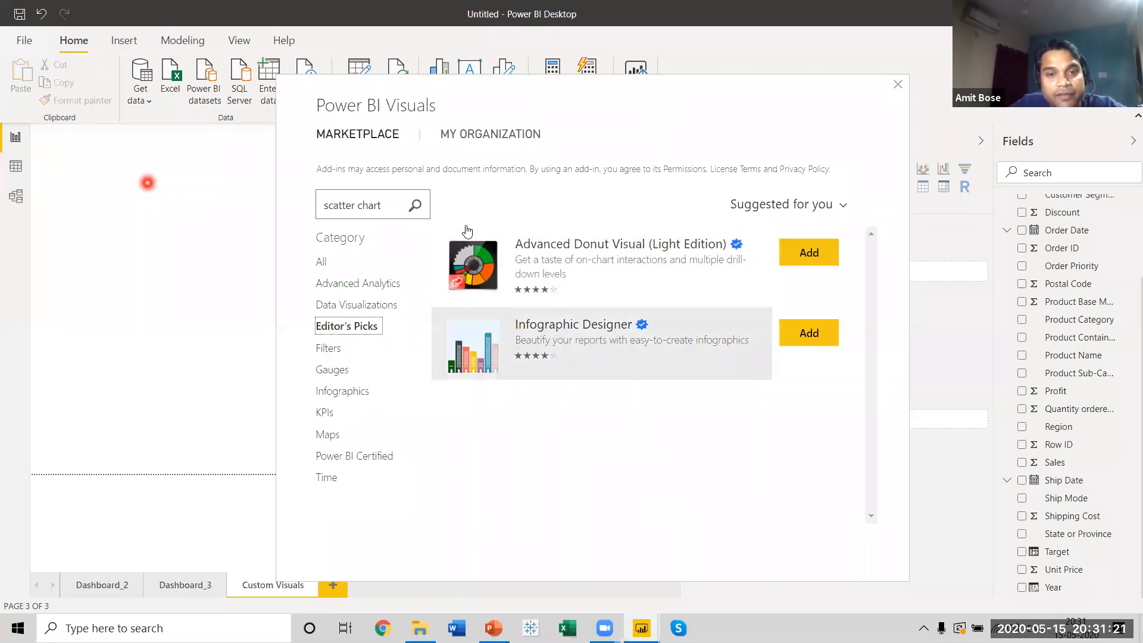
pyautogui.click(329, 370)
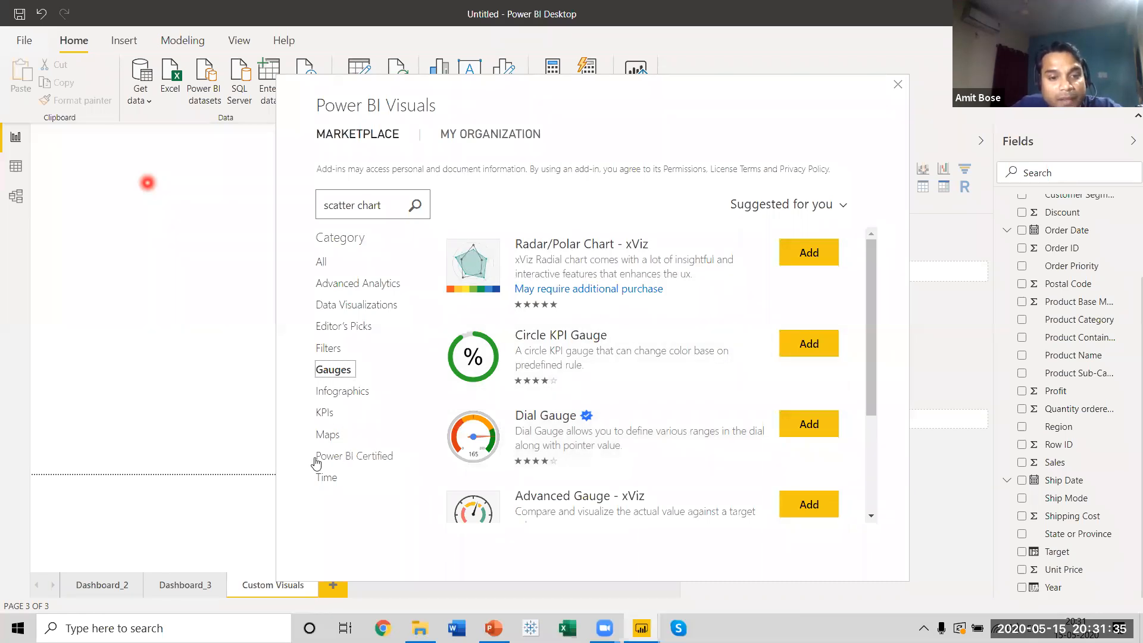
pyautogui.click(347, 463)
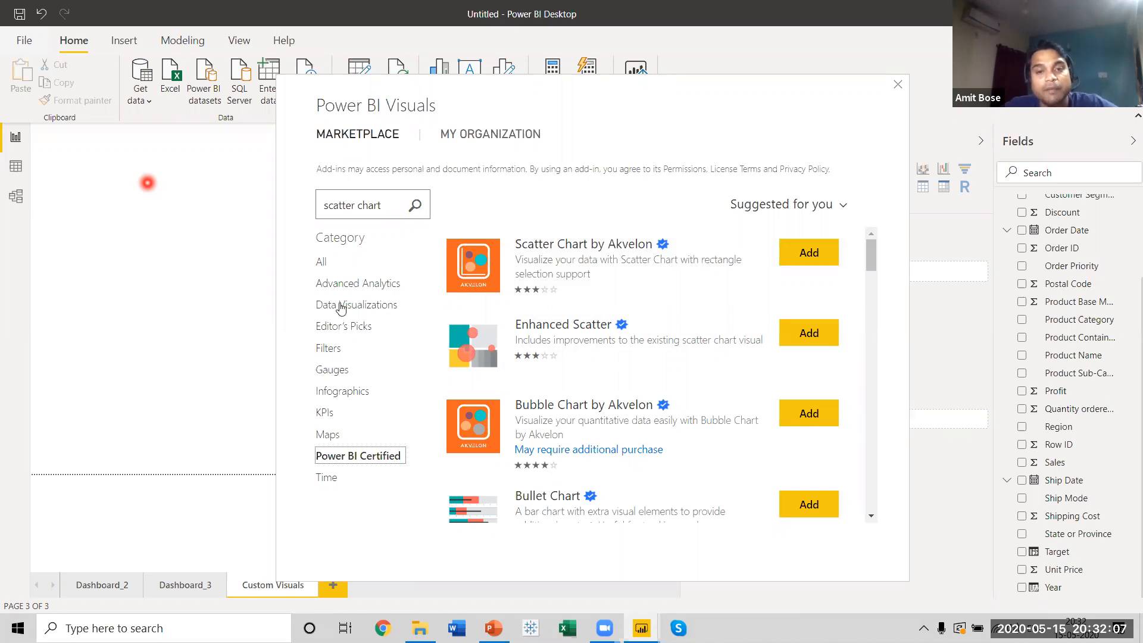
pyautogui.click(322, 262)
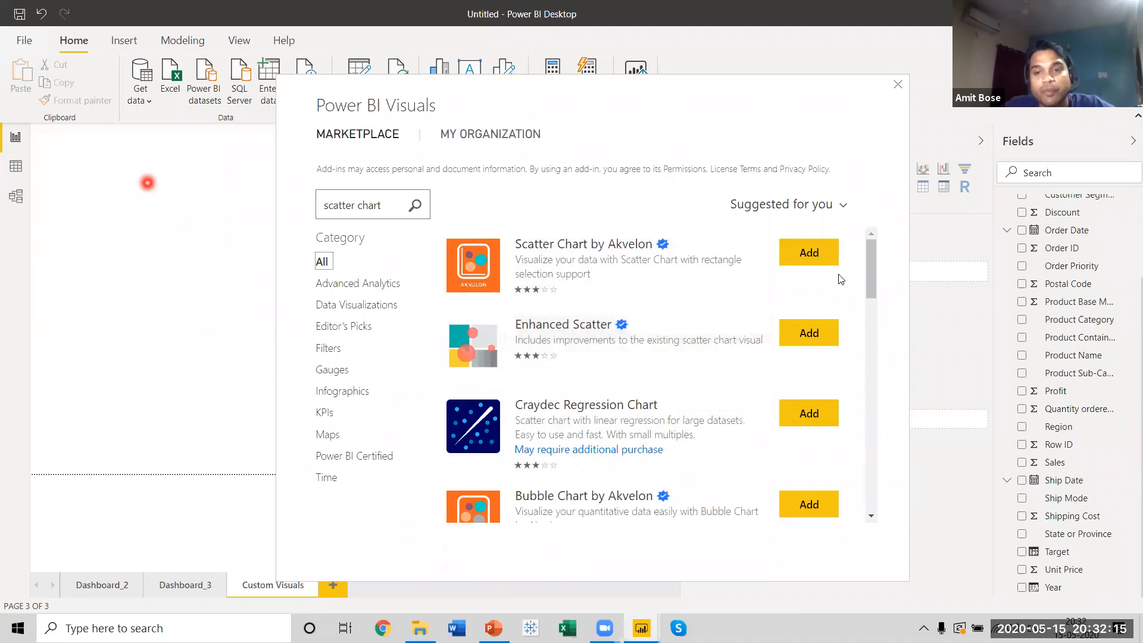
pyautogui.moveTo(869, 268); pyautogui.dragTo(871, 493)
pyautogui.moveTo(873, 357); pyautogui.dragTo(870, 250)
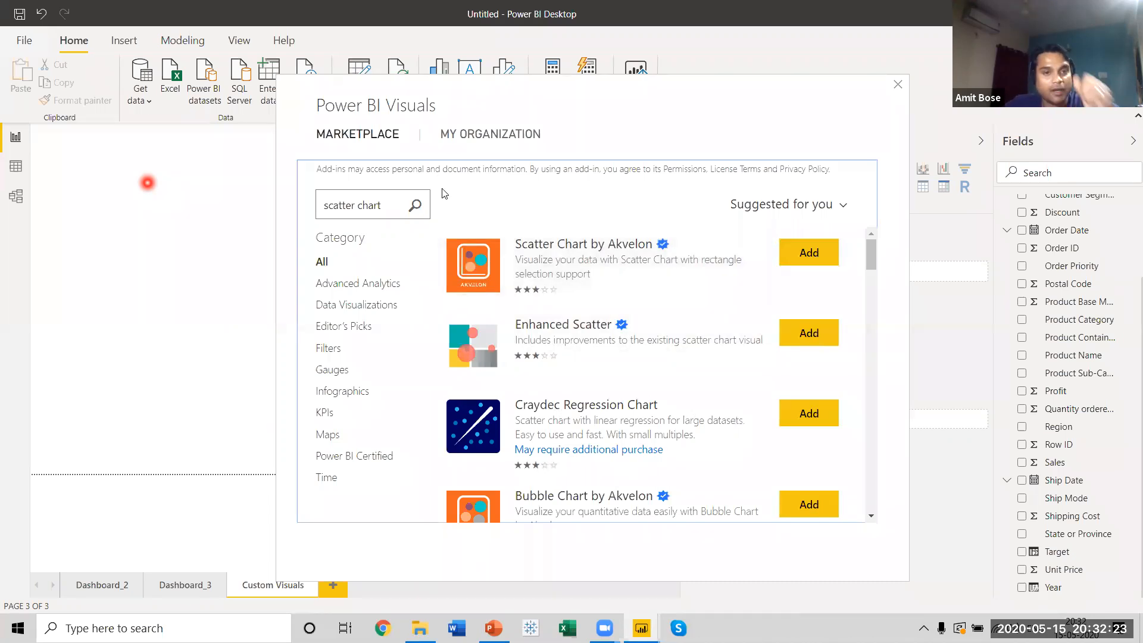
# Step: Search the marketplace for "Dail Gauge" and import the Dial Gauge visual into the report
pyautogui.moveTo(396, 202); pyautogui.dragTo(278, 203)
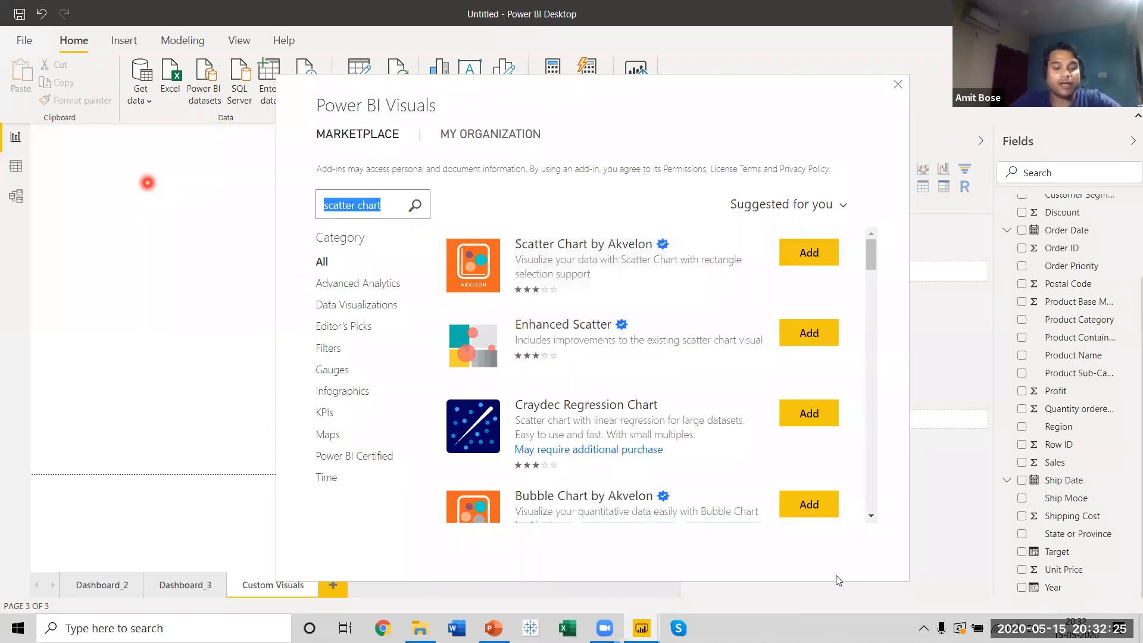
pyautogui.write('Dail')
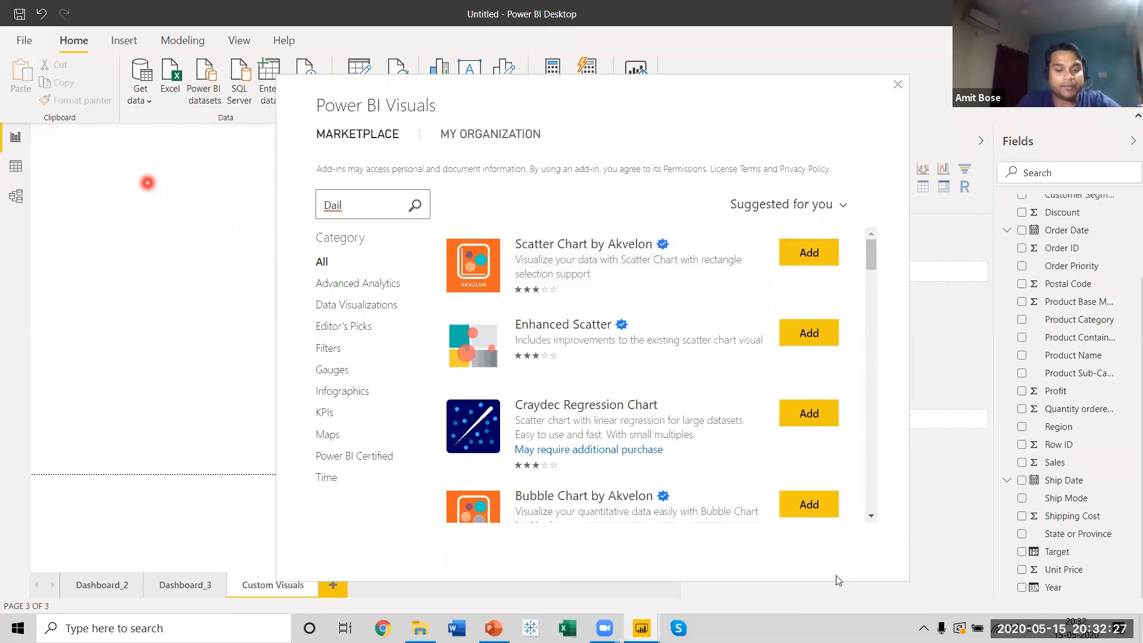
pyautogui.write(' Gauge')
pyautogui.press('Return')
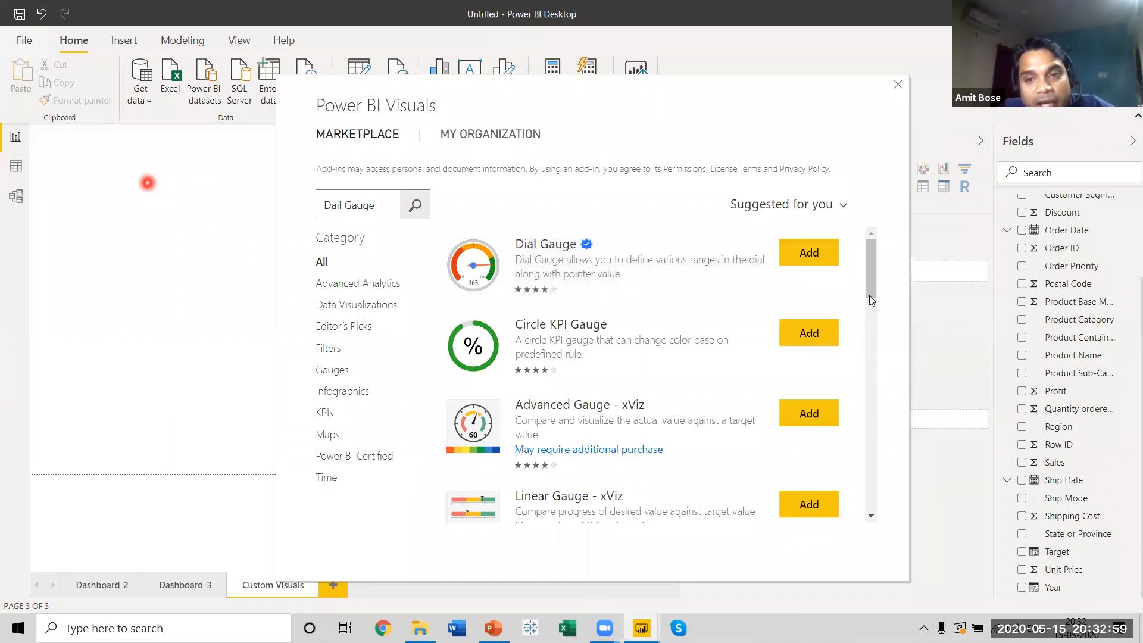
pyautogui.click(813, 255)
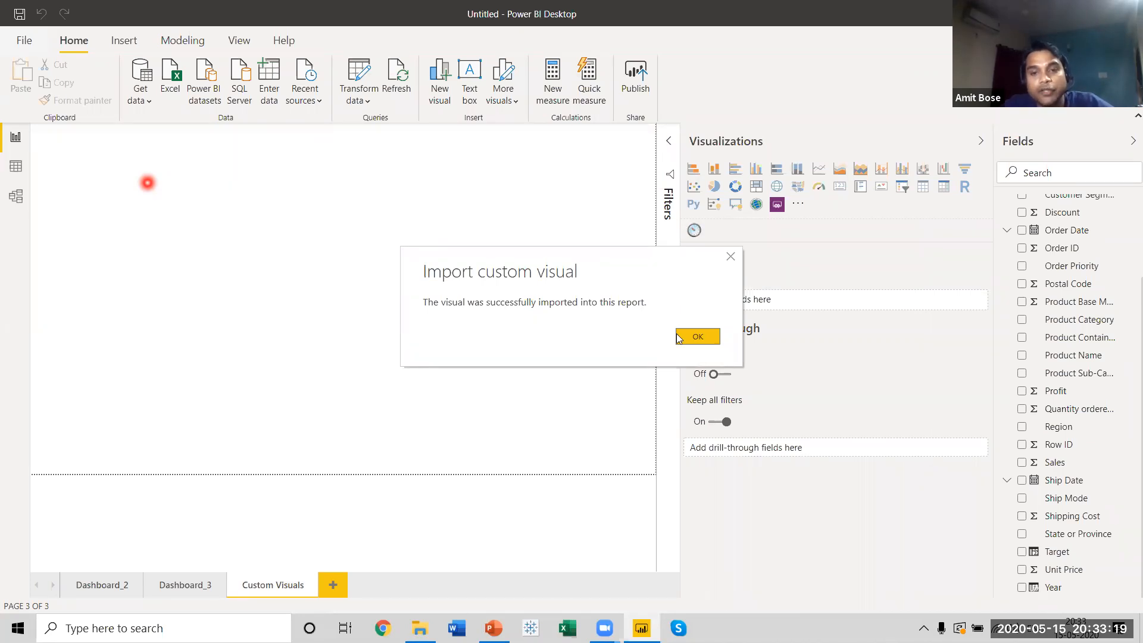
pyautogui.click(705, 337)
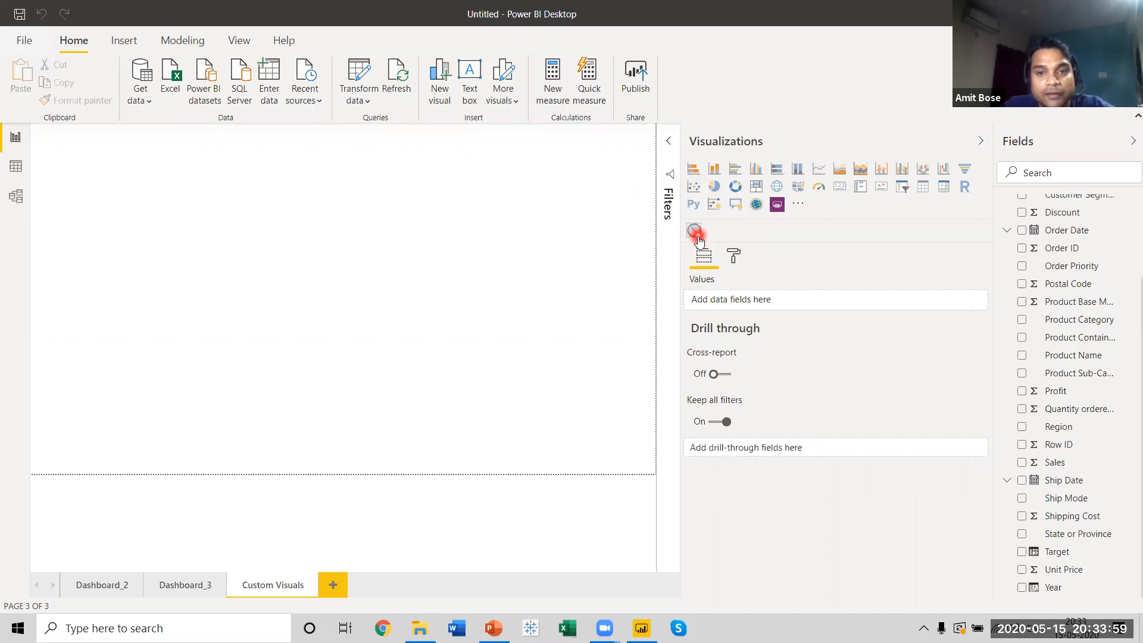
# Step: Narrow the Visualizations pane to give the report canvas more room
pyautogui.click(669, 143)
pyautogui.click(669, 143)
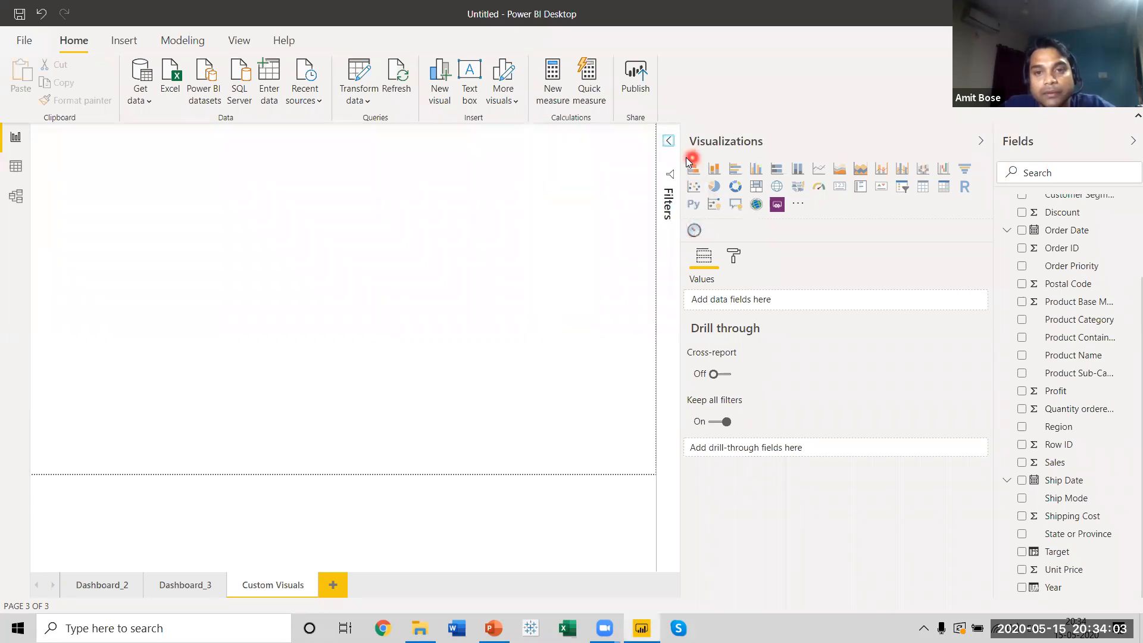
pyautogui.moveTo(681, 196); pyautogui.dragTo(826, 199)
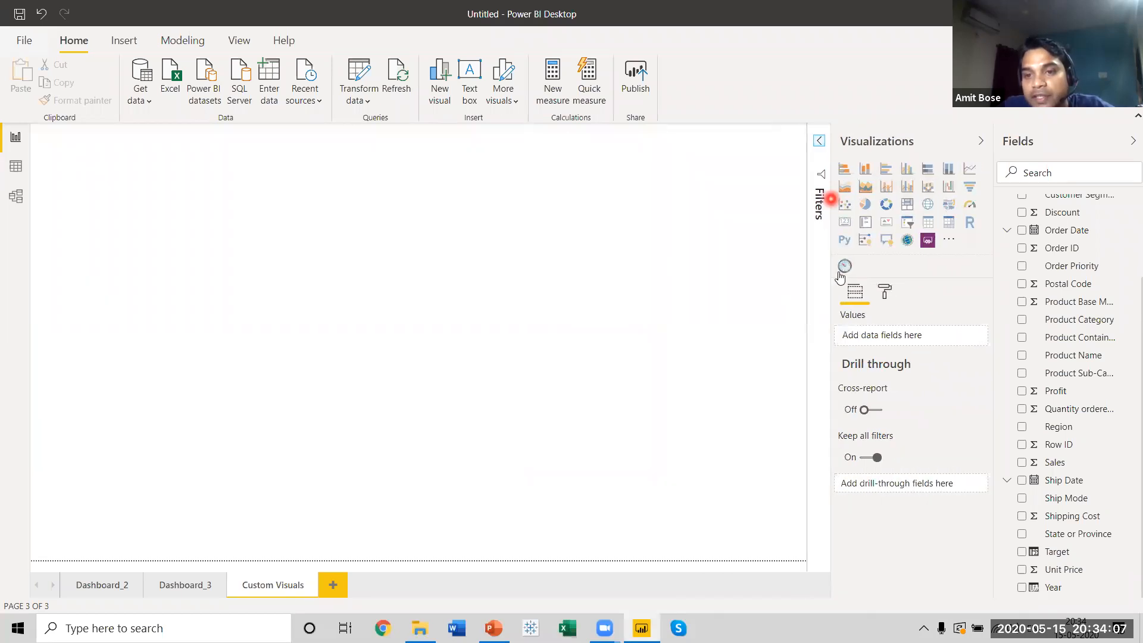
# Step: Add the imported Dial Gauge to the Custom Visuals page, offset it from the canvas corner and enlarge it
pyautogui.click(846, 268)
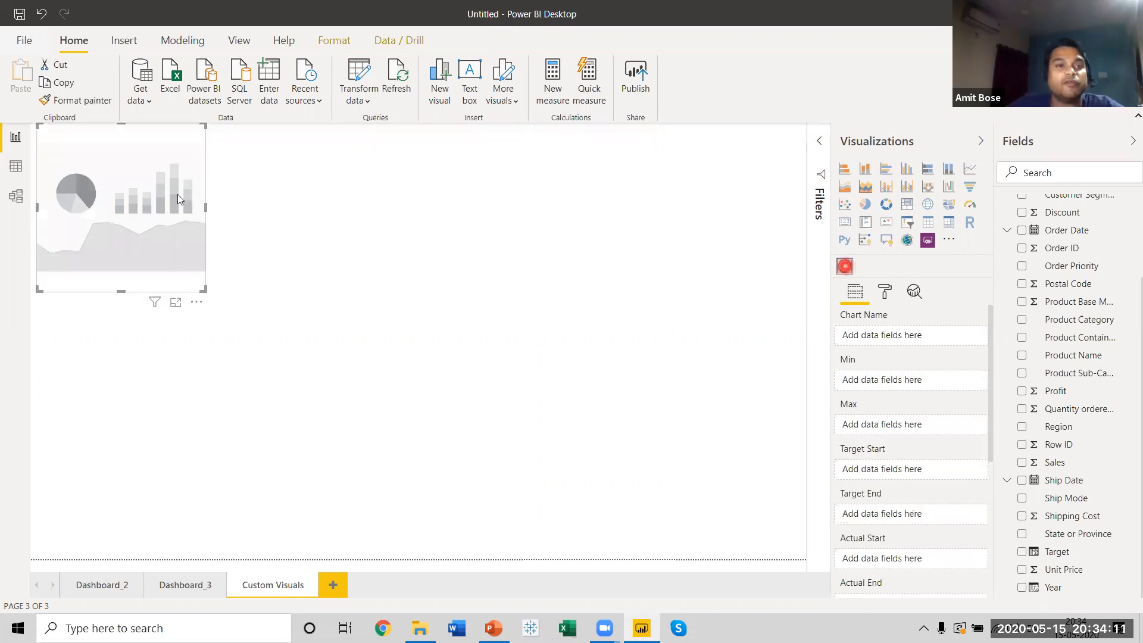
pyautogui.moveTo(98, 131); pyautogui.dragTo(128, 152)
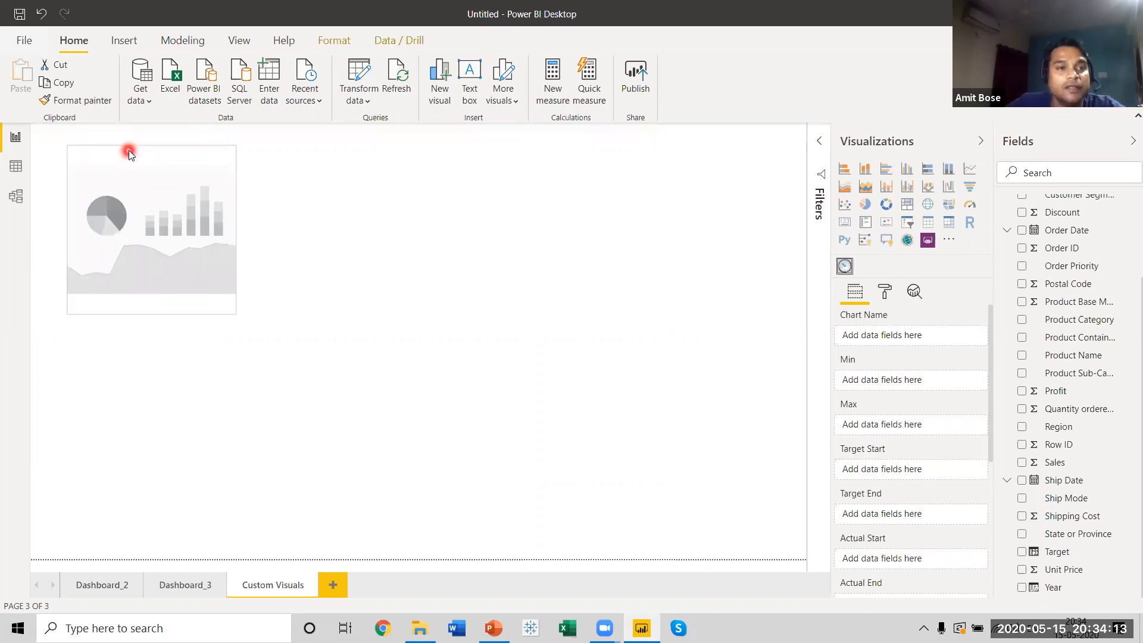
pyautogui.moveTo(236, 311); pyautogui.dragTo(375, 381)
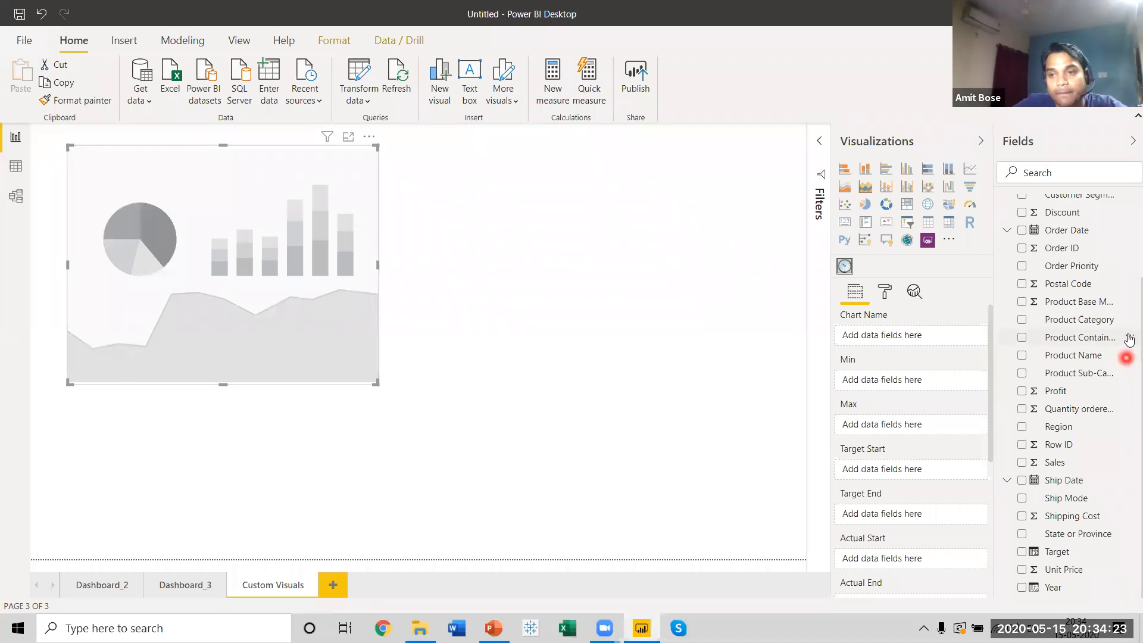
# Step: Collapse the Orders table's field list and start creating a new table by entering data manually
pyautogui.scroll(2, 1027, 247)
pyautogui.click(1001, 206)
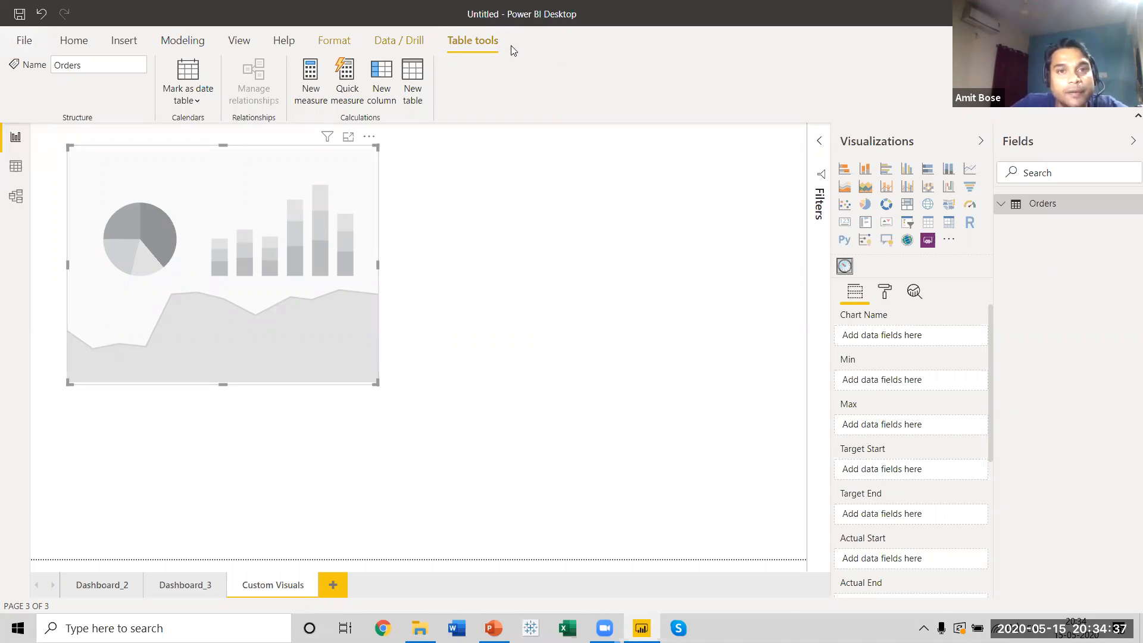
pyautogui.click(70, 42)
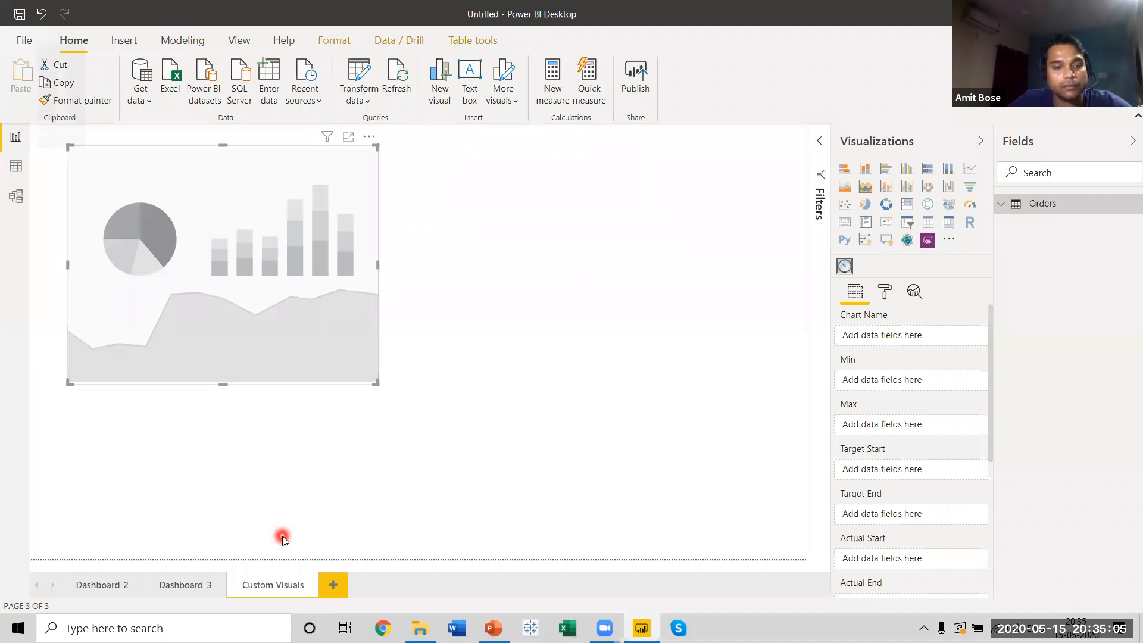
pyautogui.press('XF86AudioLowerVolume')
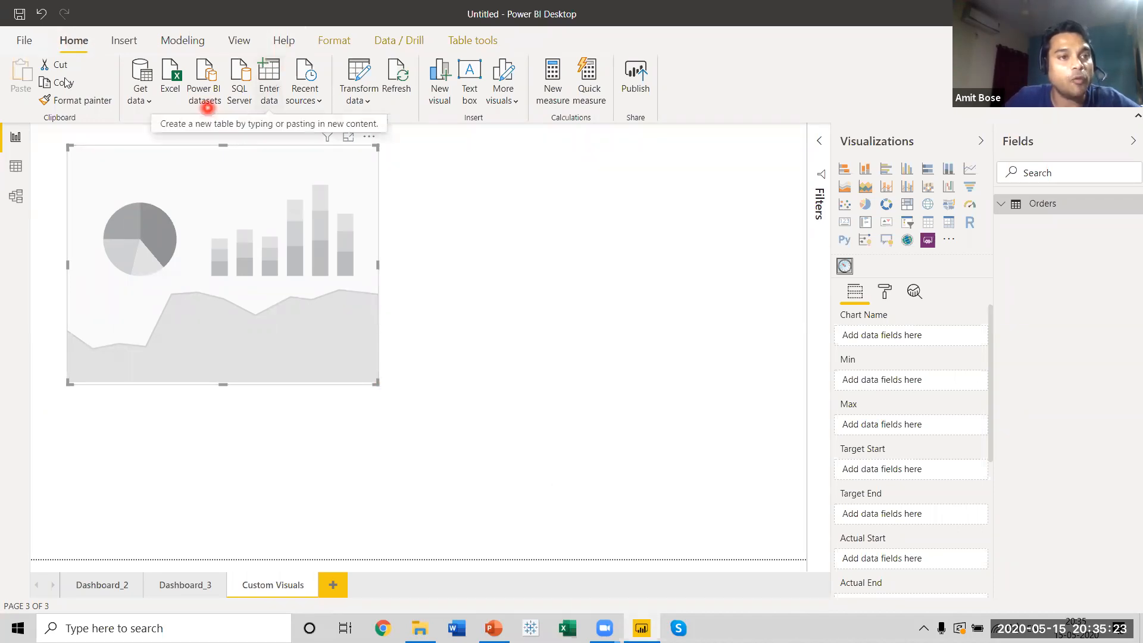
pyautogui.click(266, 87)
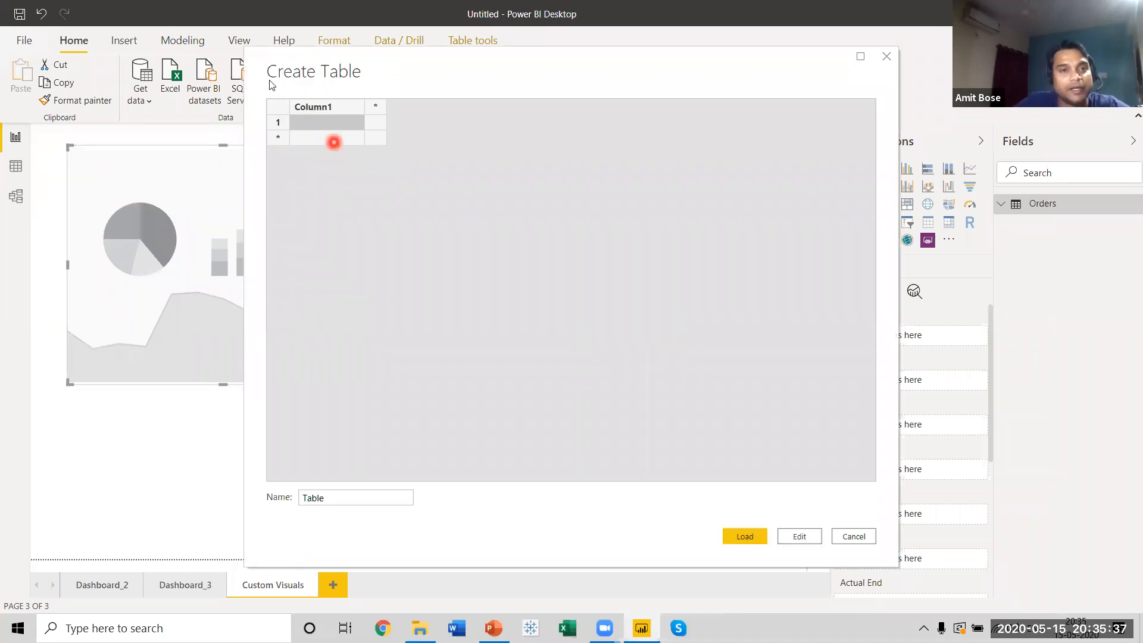
# Step: Name the new table's first column "Actual Value" and enter 165 in its first row
pyautogui.click(311, 110)
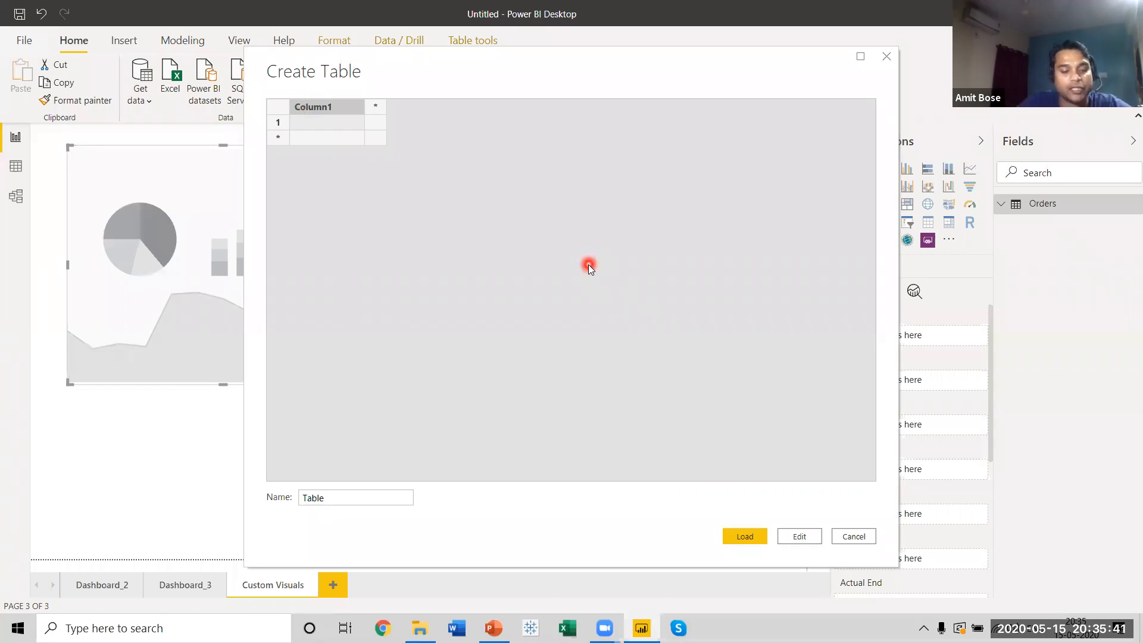
pyautogui.write('Actual')
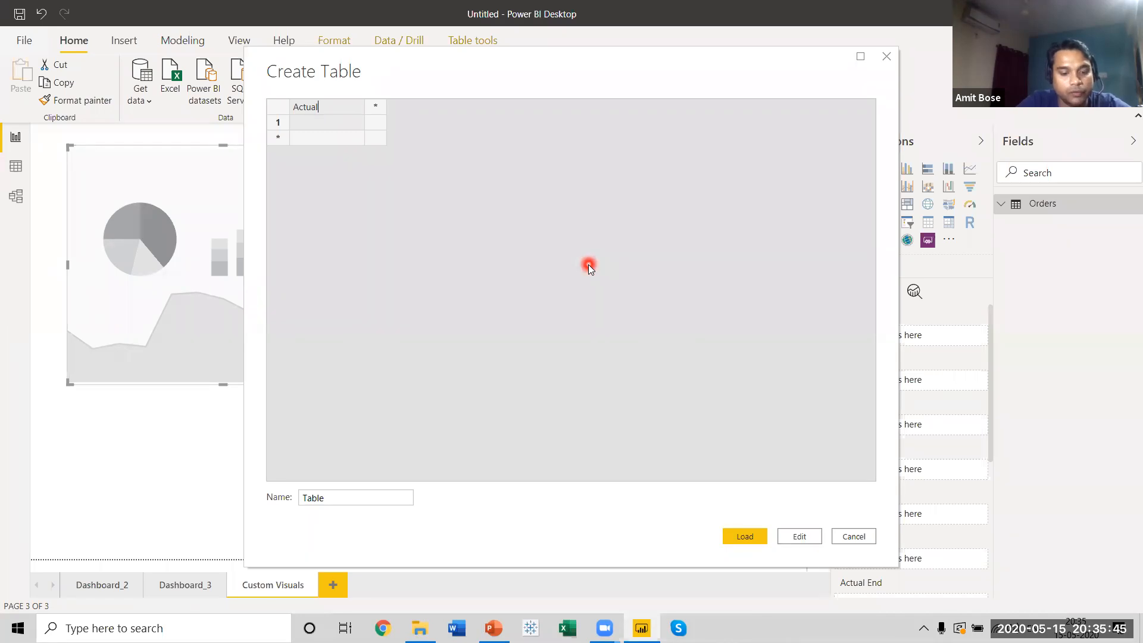
pyautogui.write(' Value')
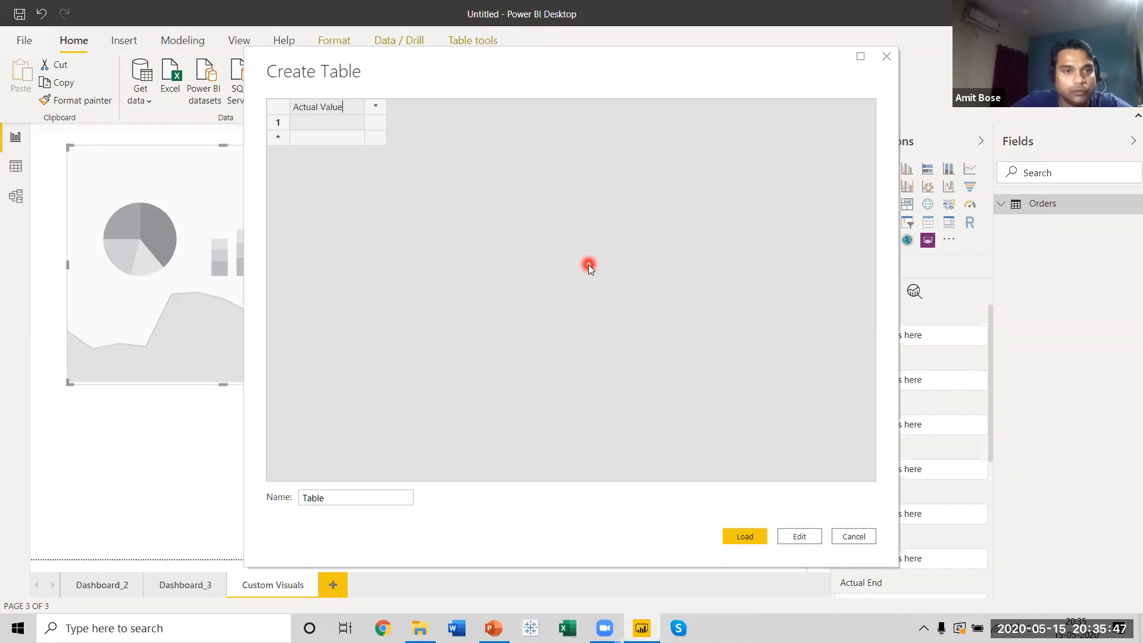
pyautogui.click(309, 123)
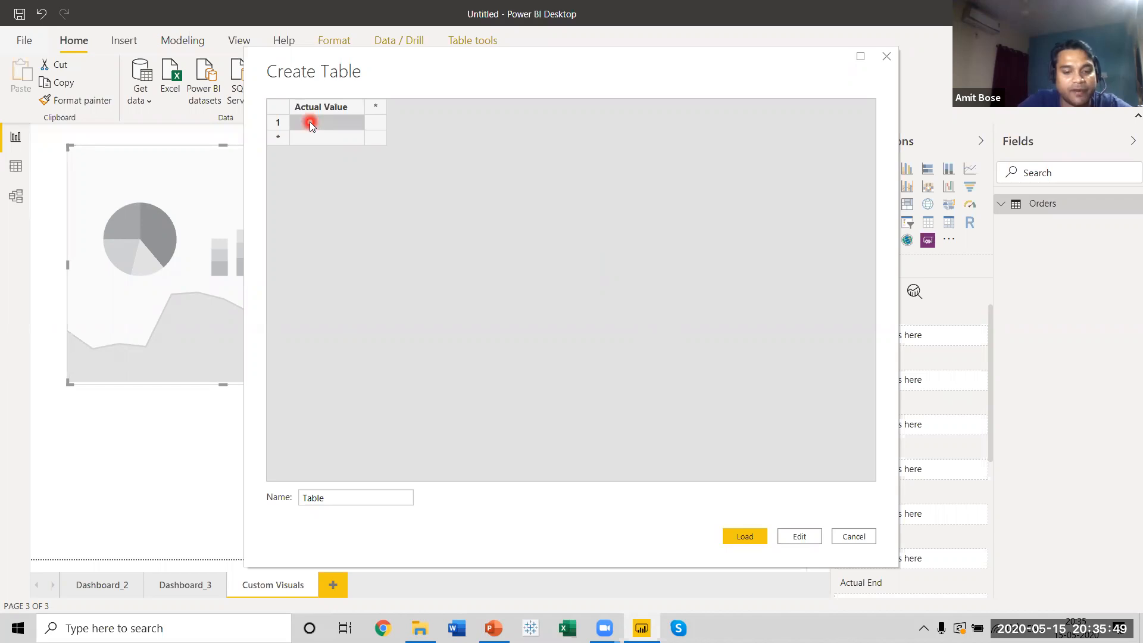
pyautogui.write('165')
# Step: Add a second column named "Last Year" and enter 150 in its first row
pyautogui.click(382, 106)
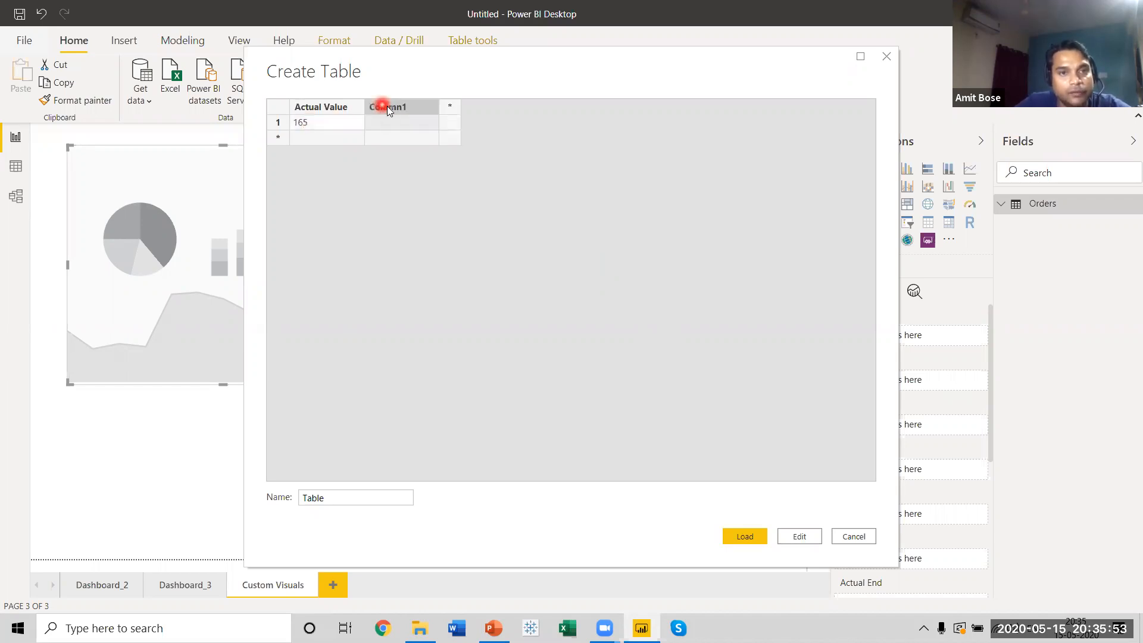
pyautogui.write('Las')
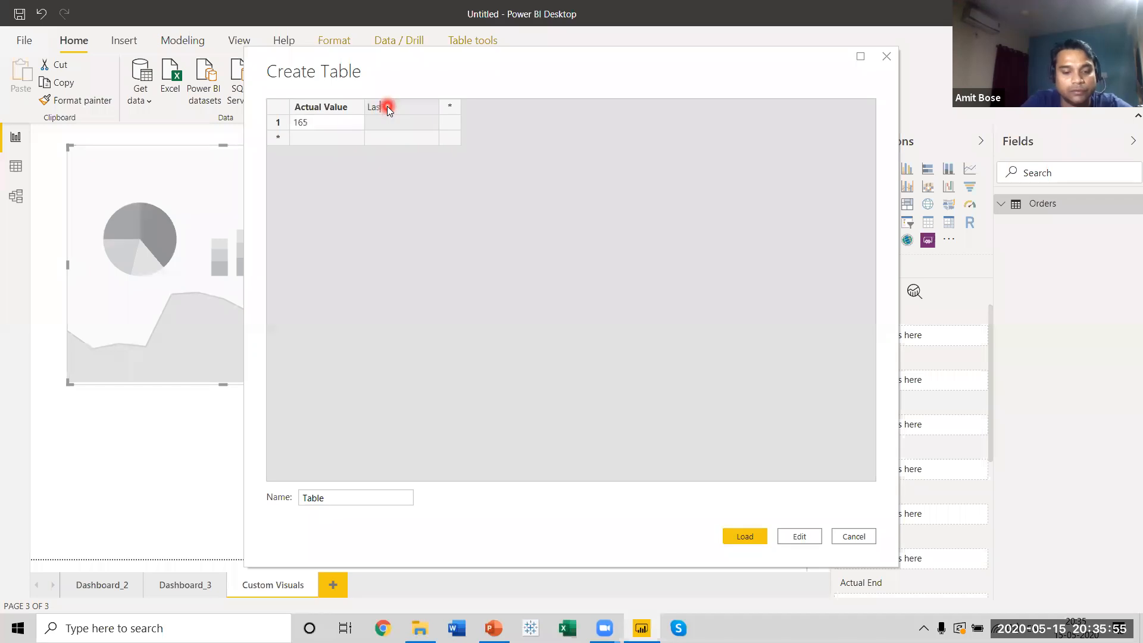
pyautogui.write('t Year')
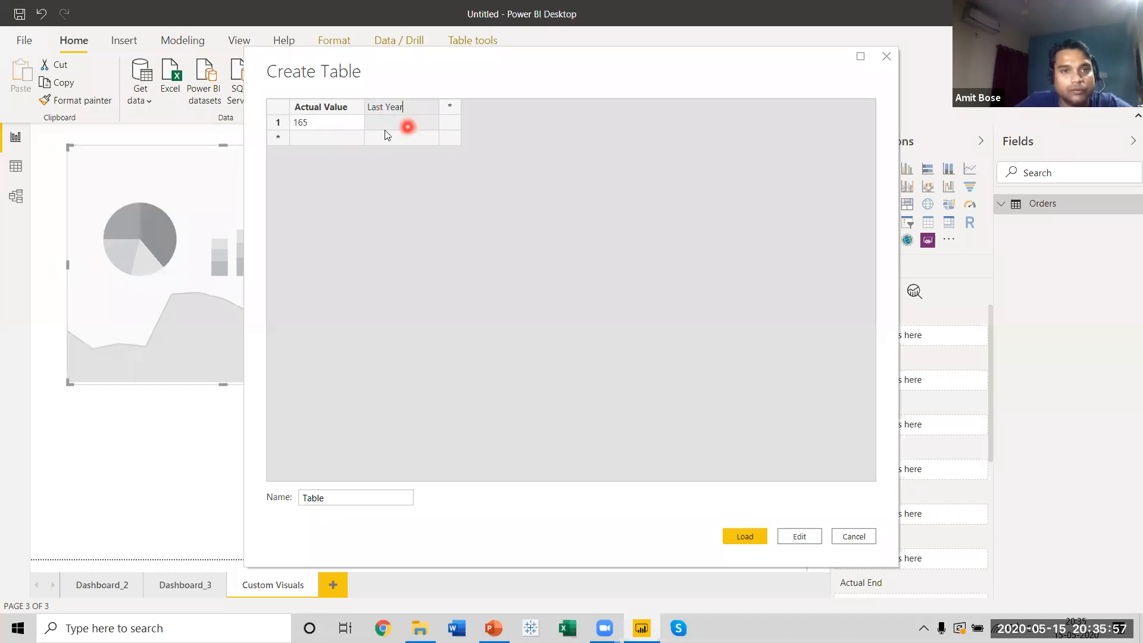
pyautogui.click(388, 127)
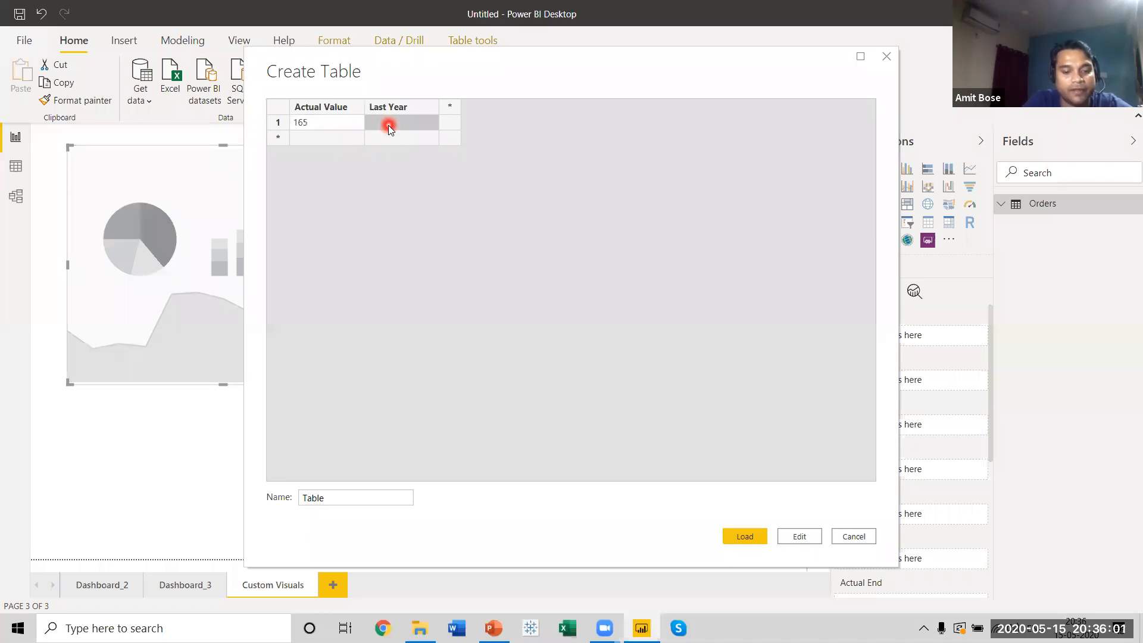
pyautogui.write('15')
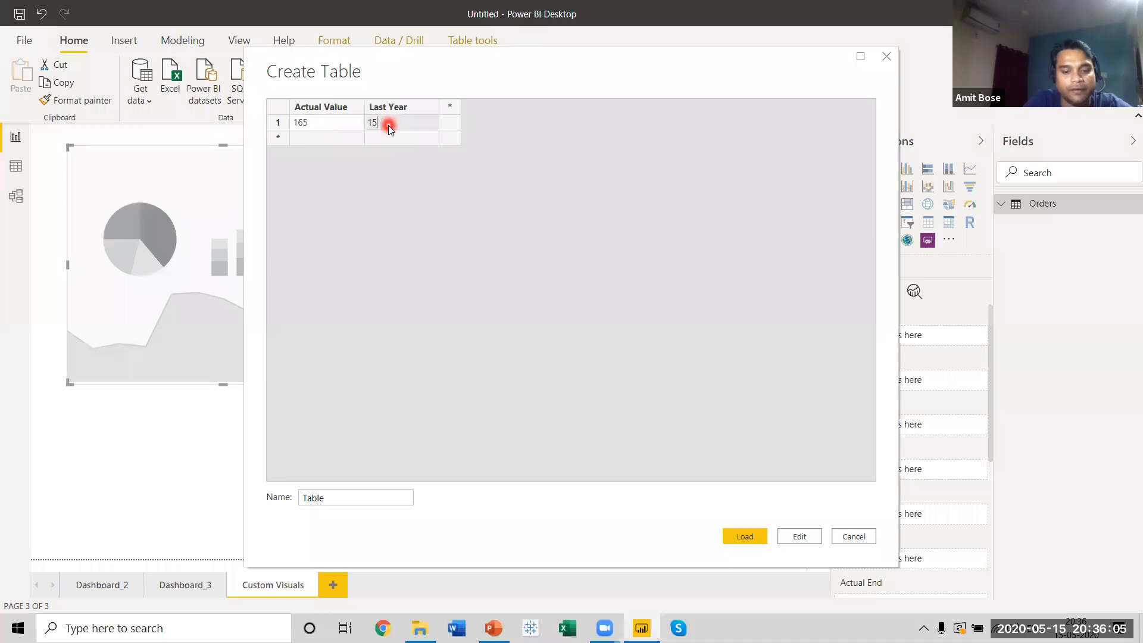
pyautogui.write('0')
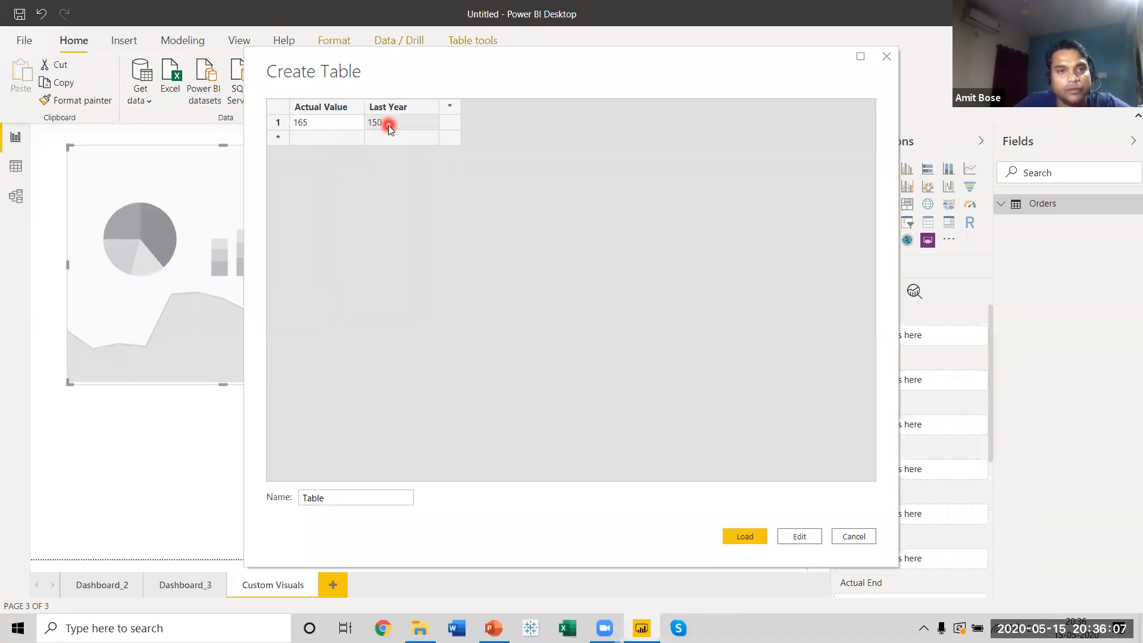
# Step: Add a third column named "Max" and enter 200 in its first row
pyautogui.click(454, 107)
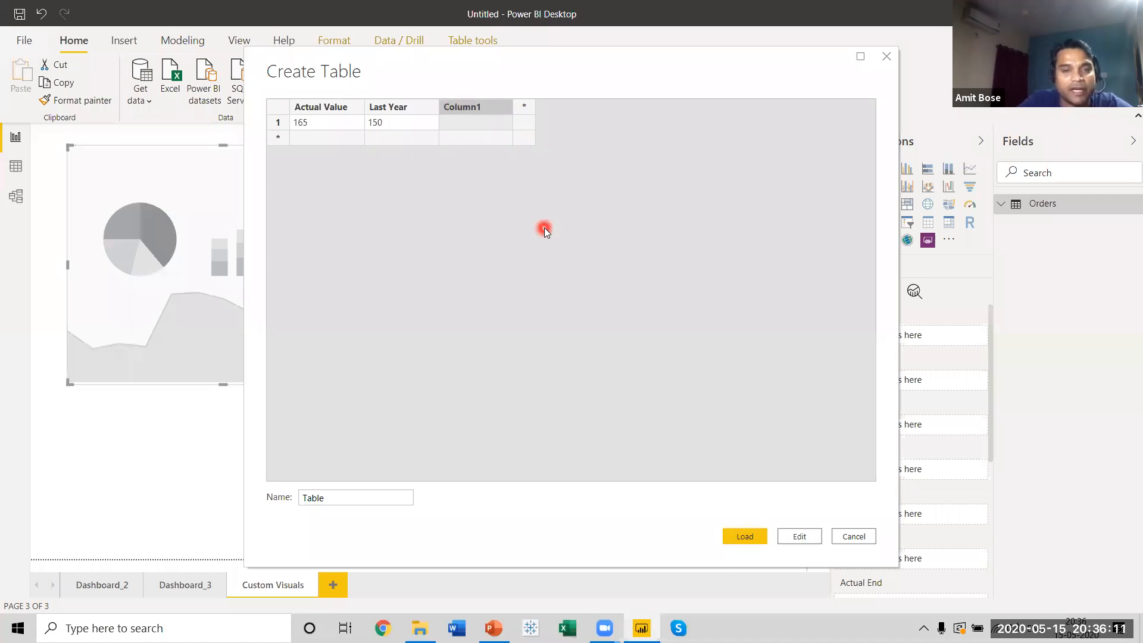
pyautogui.doubleClick(459, 109)
pyautogui.write('Max')
pyautogui.click(467, 125)
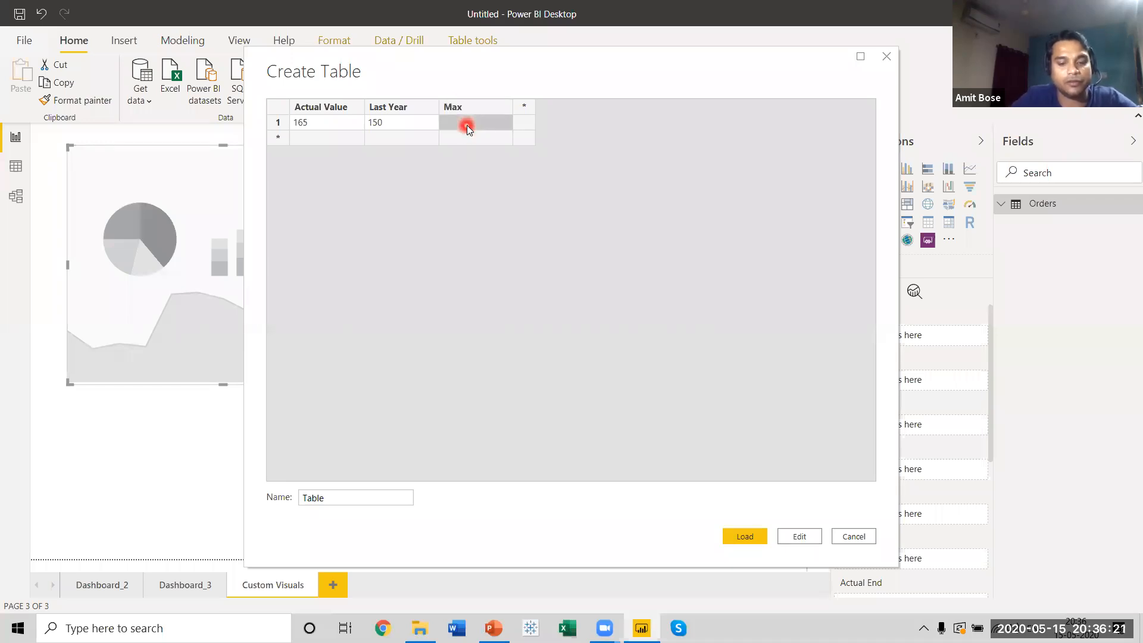
pyautogui.write('200')
# Step: Add a fourth column named "Satisfactory" and enter 75 in its first row
pyautogui.click(526, 114)
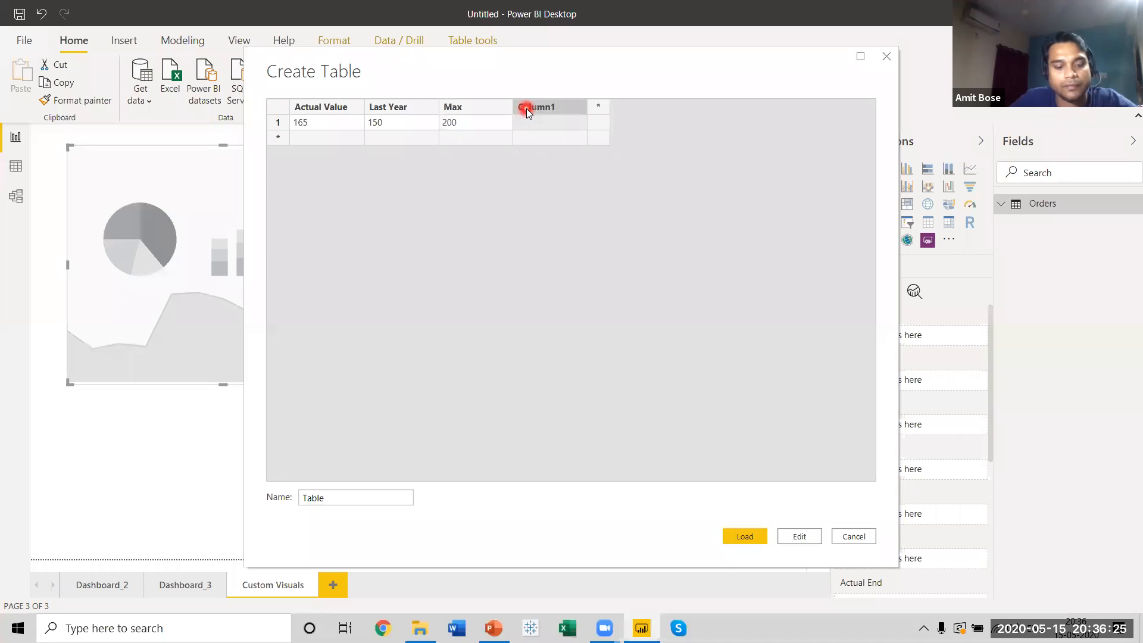
pyautogui.write('S')
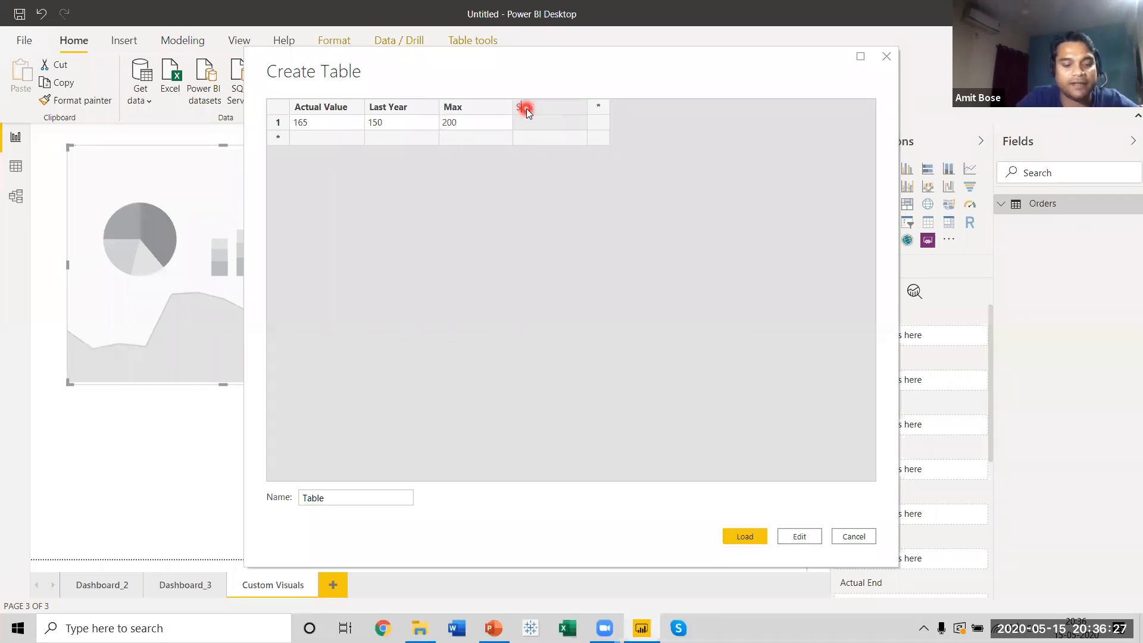
pyautogui.write('atisfac')
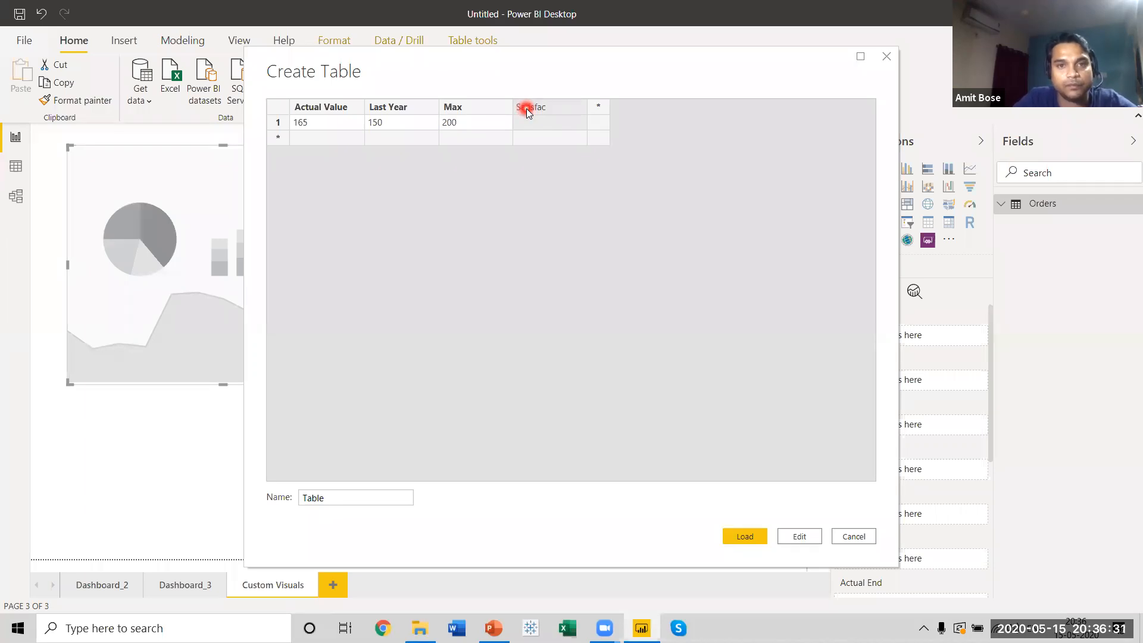
pyautogui.write('tory')
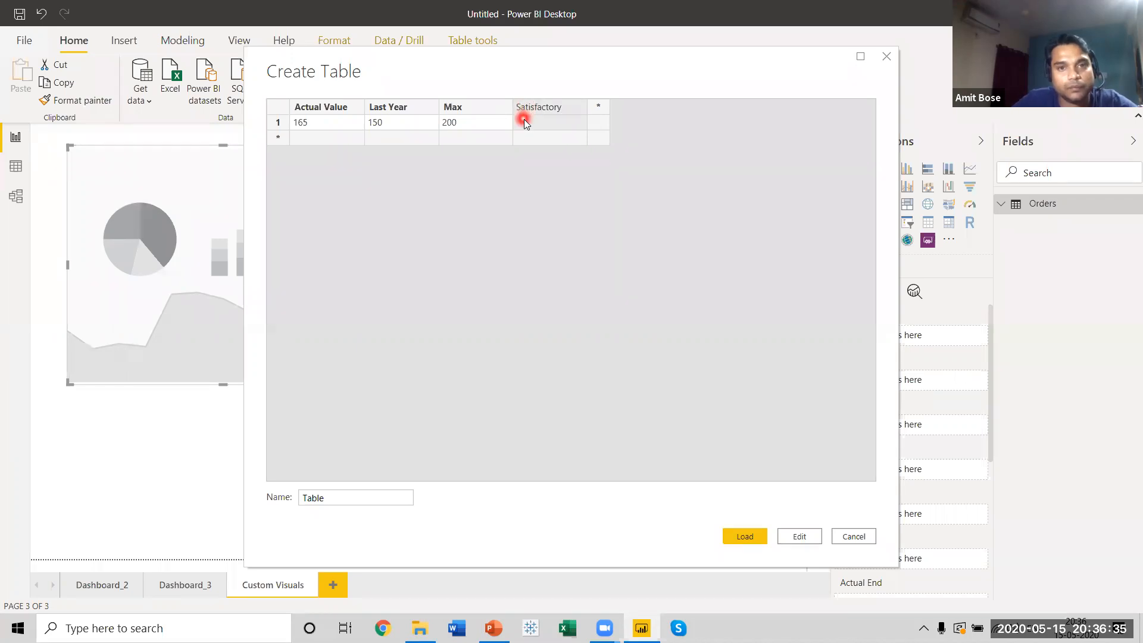
pyautogui.click(524, 120)
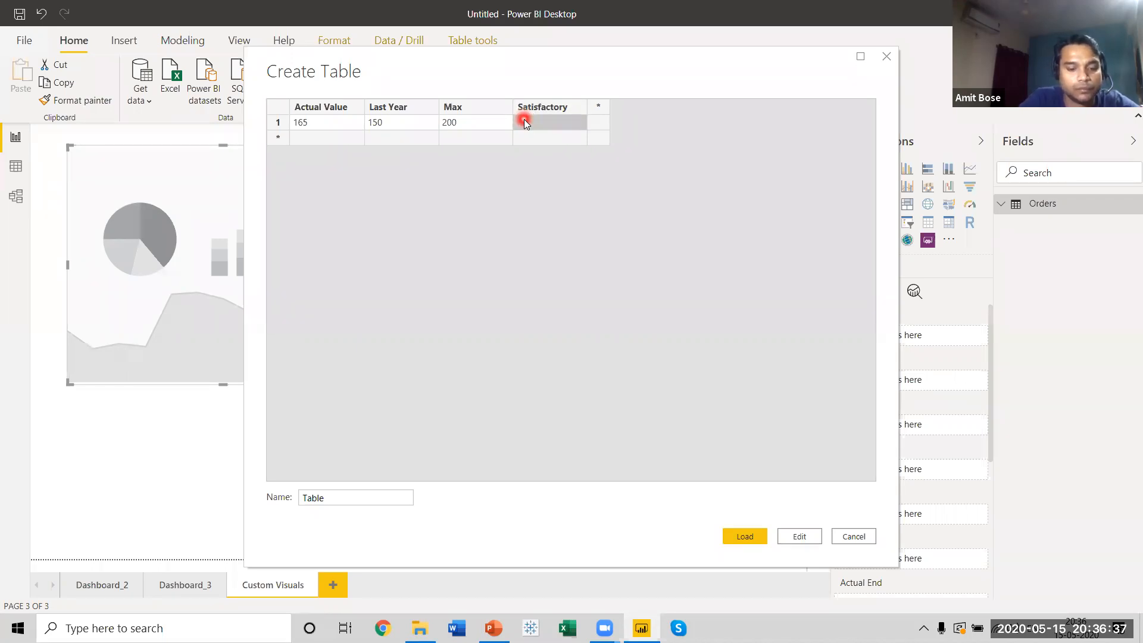
pyautogui.write('75')
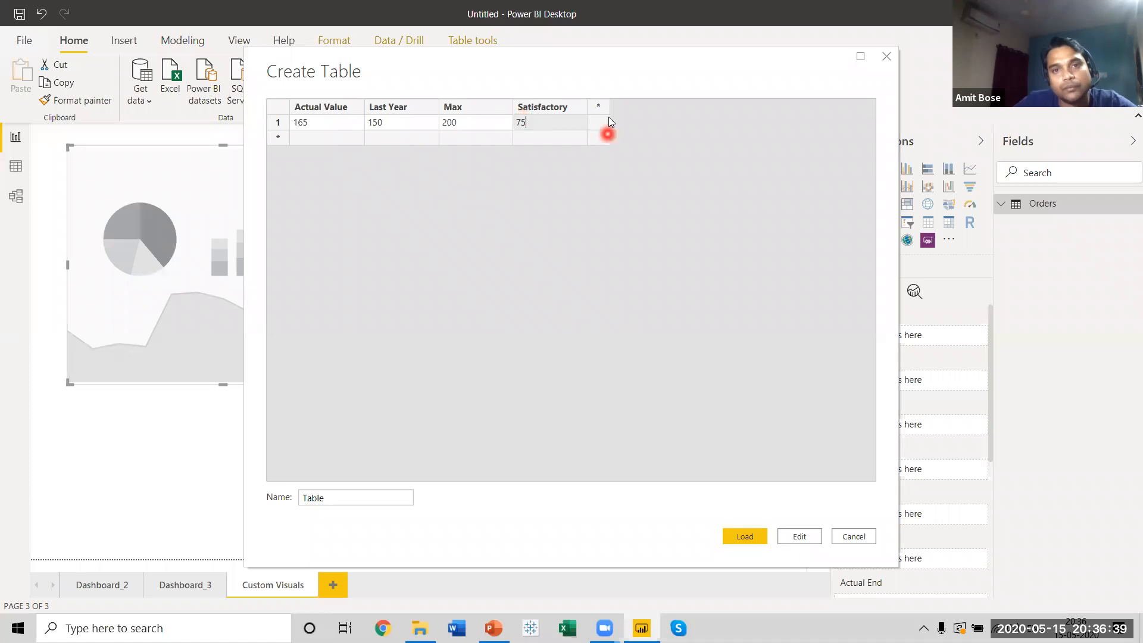
# Step: Add a fifth column named "Difference" and enter 0.91 in its first row
pyautogui.click(596, 108)
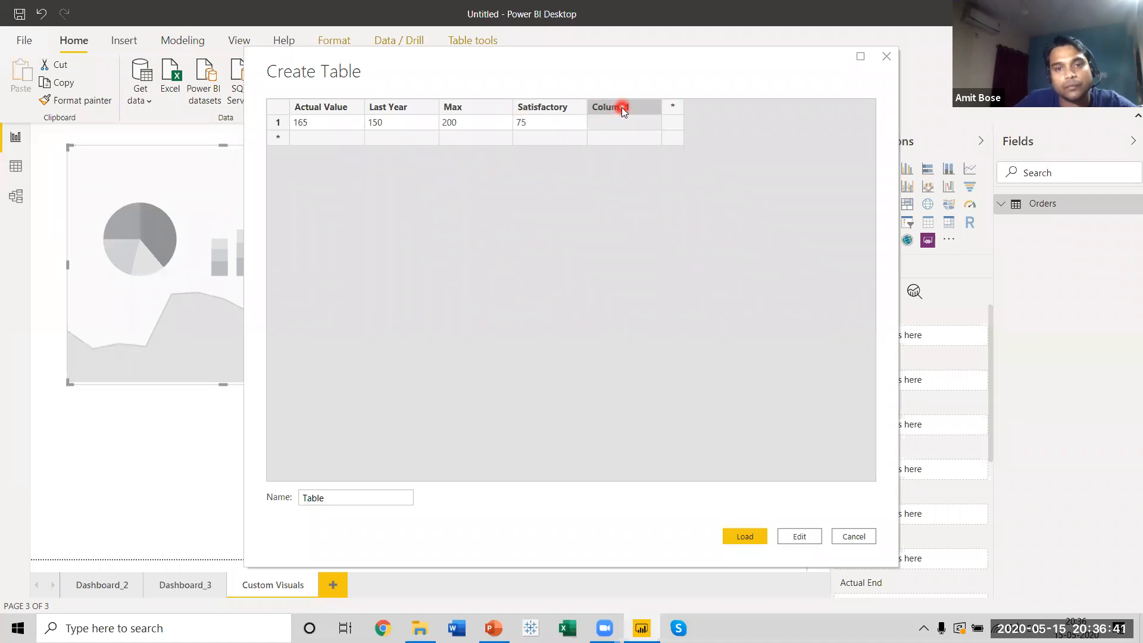
pyautogui.write('Differ')
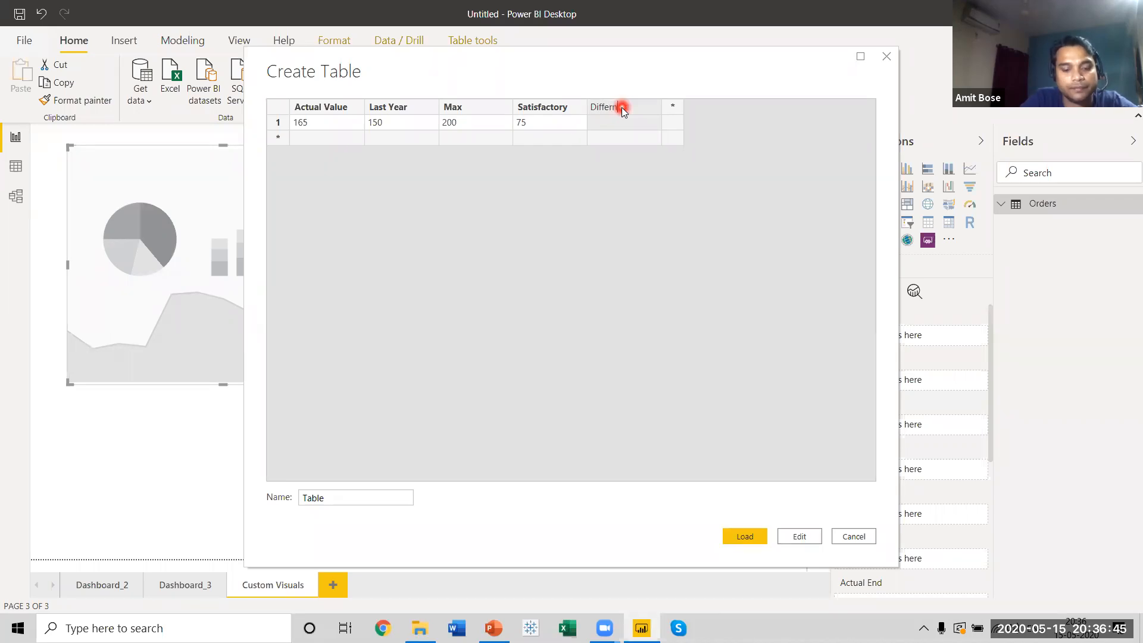
pyautogui.write('e')
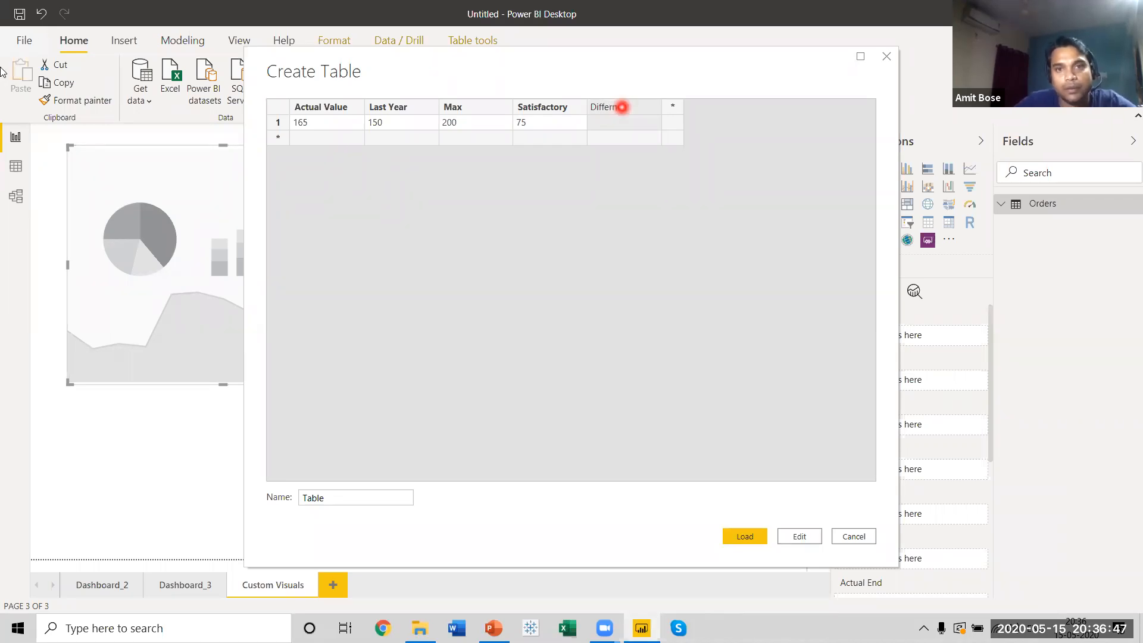
pyautogui.press('BackSpace')
pyautogui.press('BackSpace')
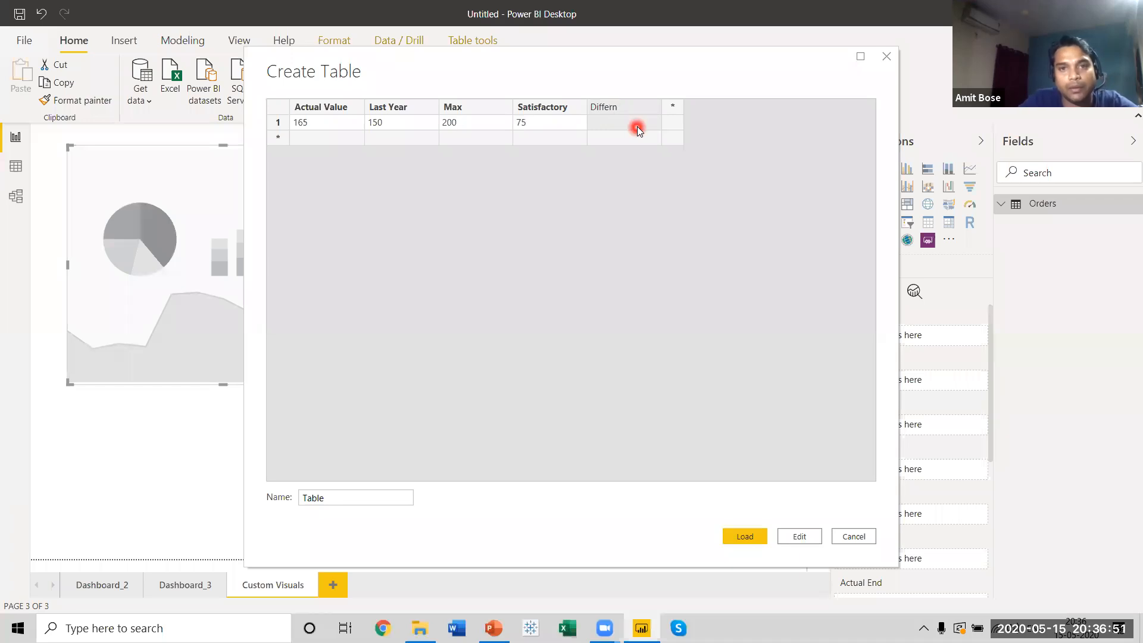
pyautogui.press('BackSpace')
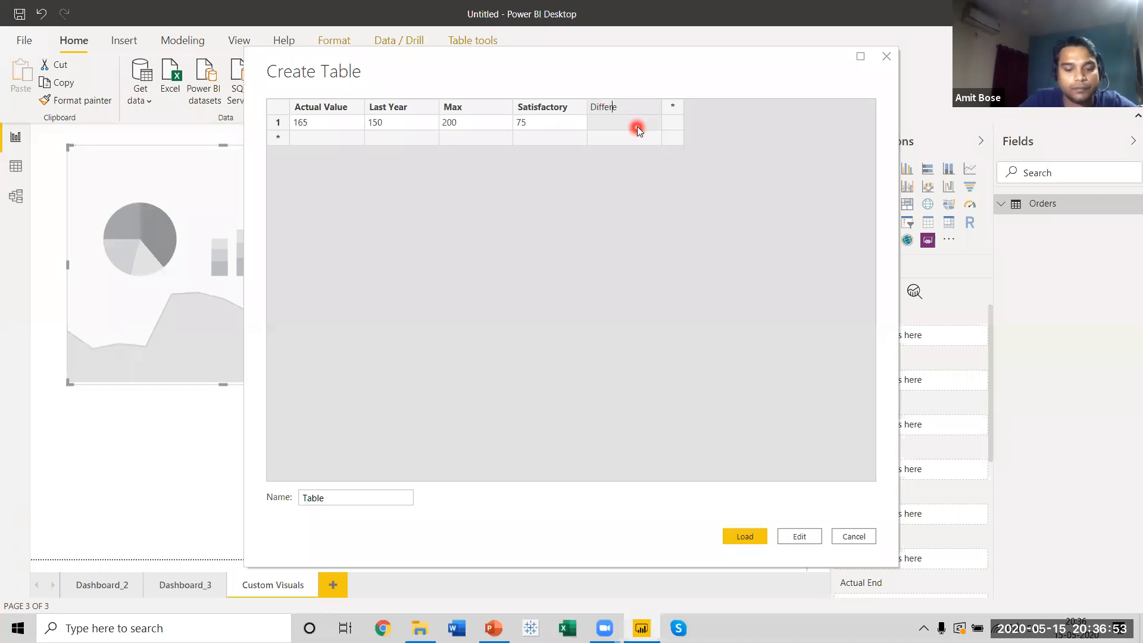
pyautogui.write('ence')
pyautogui.click(636, 127)
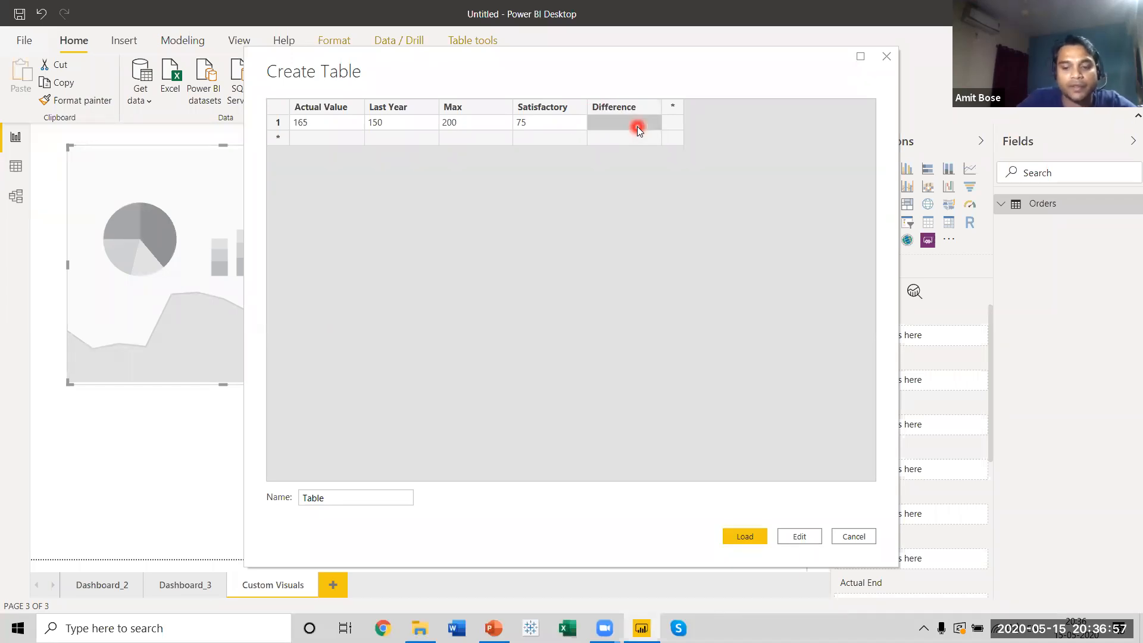
pyautogui.click(637, 126)
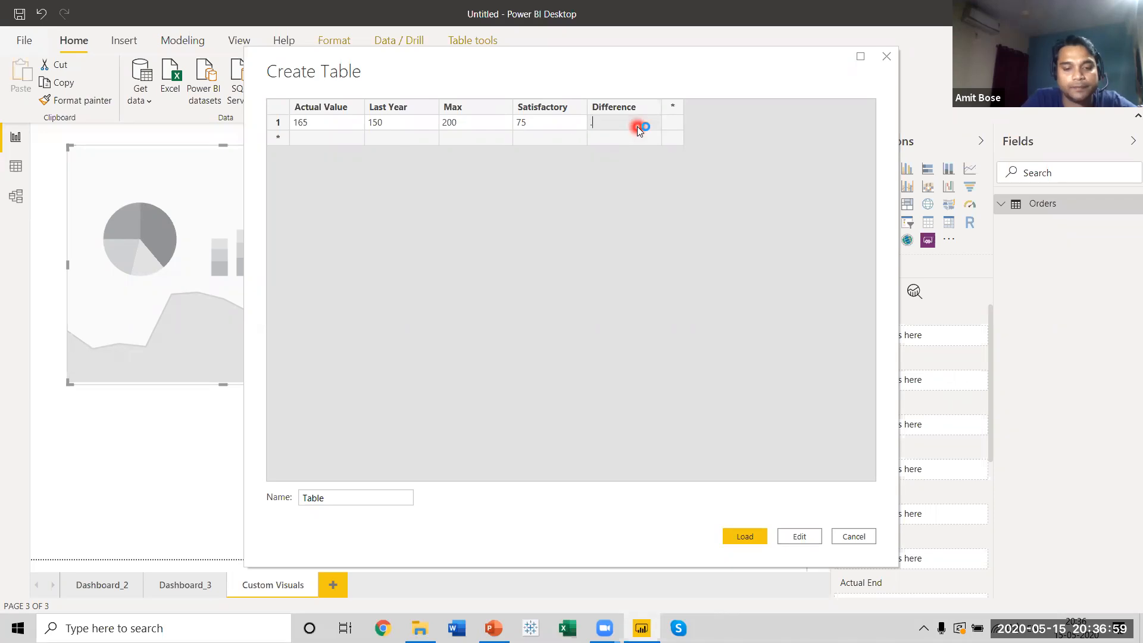
pyautogui.write('0.')
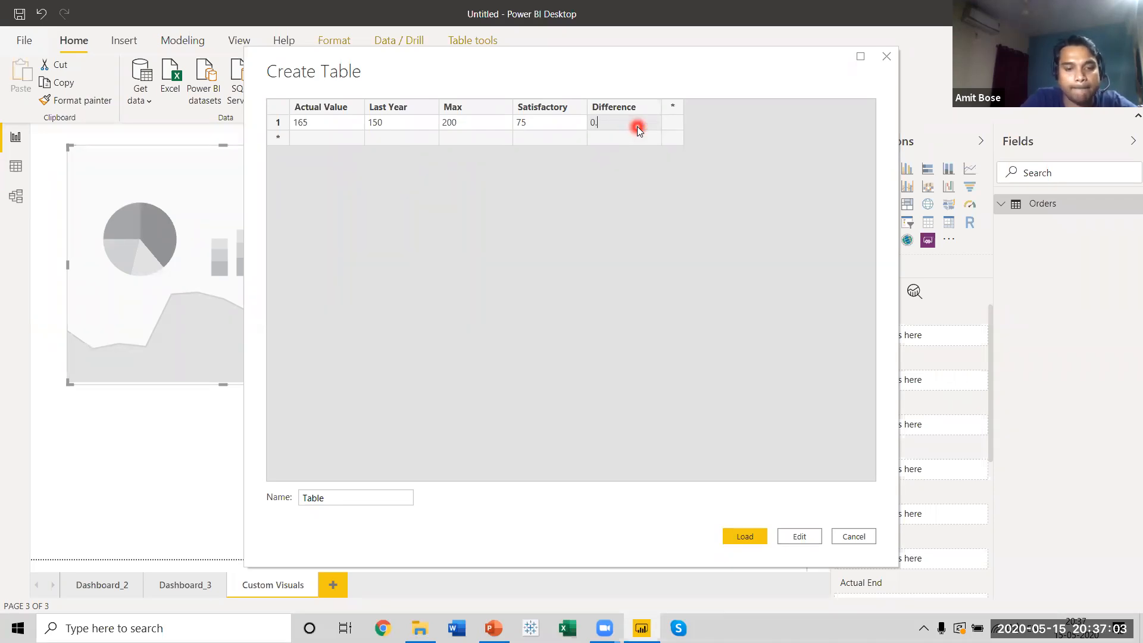
pyautogui.write('91')
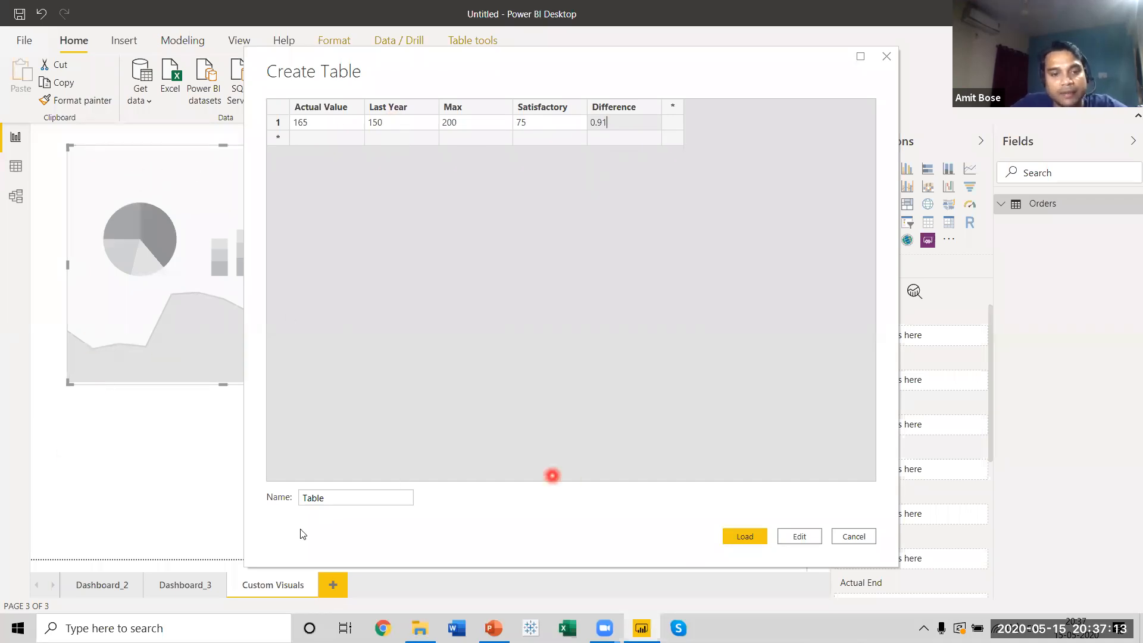
# Step: Name the manually entered table "Process Data" and load it into the model
pyautogui.click(333, 499)
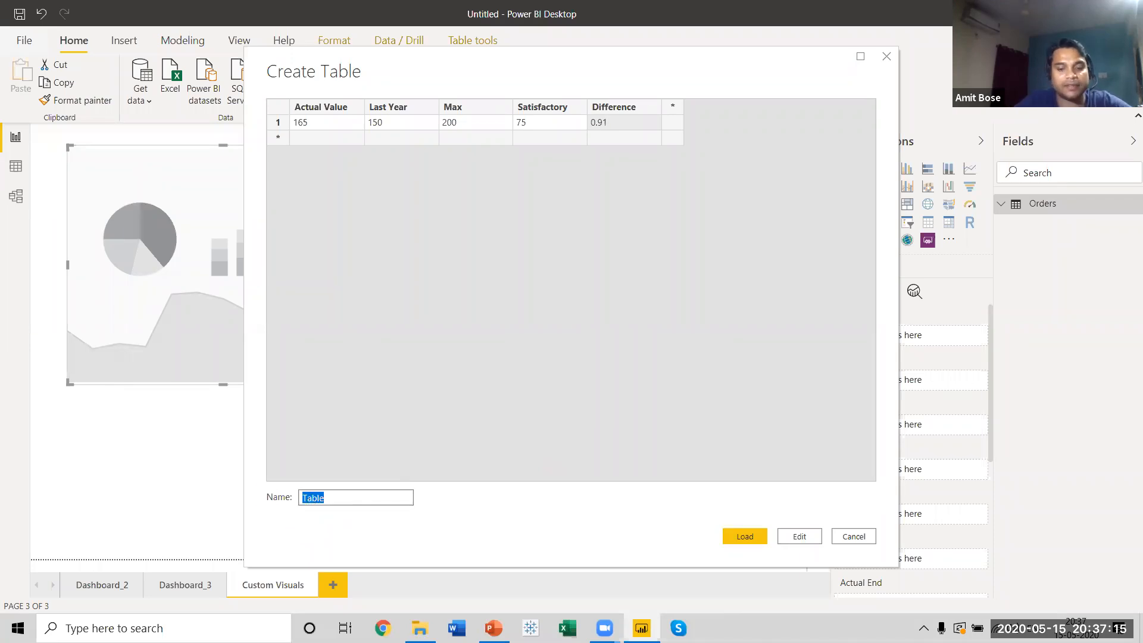
pyautogui.write('Pro')
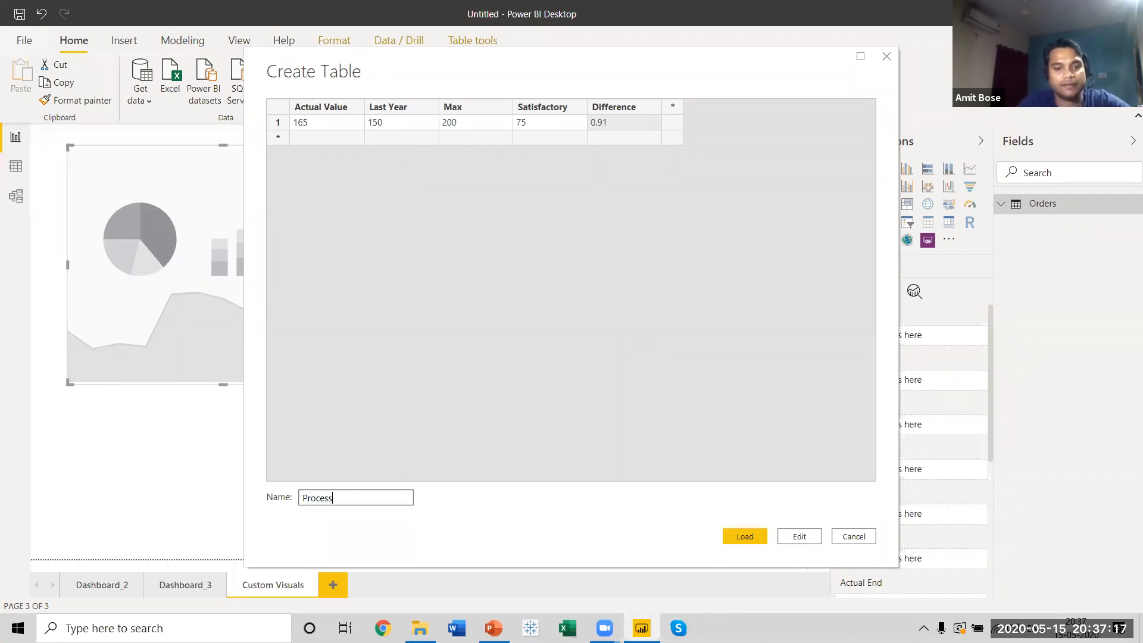
pyautogui.write('cess')
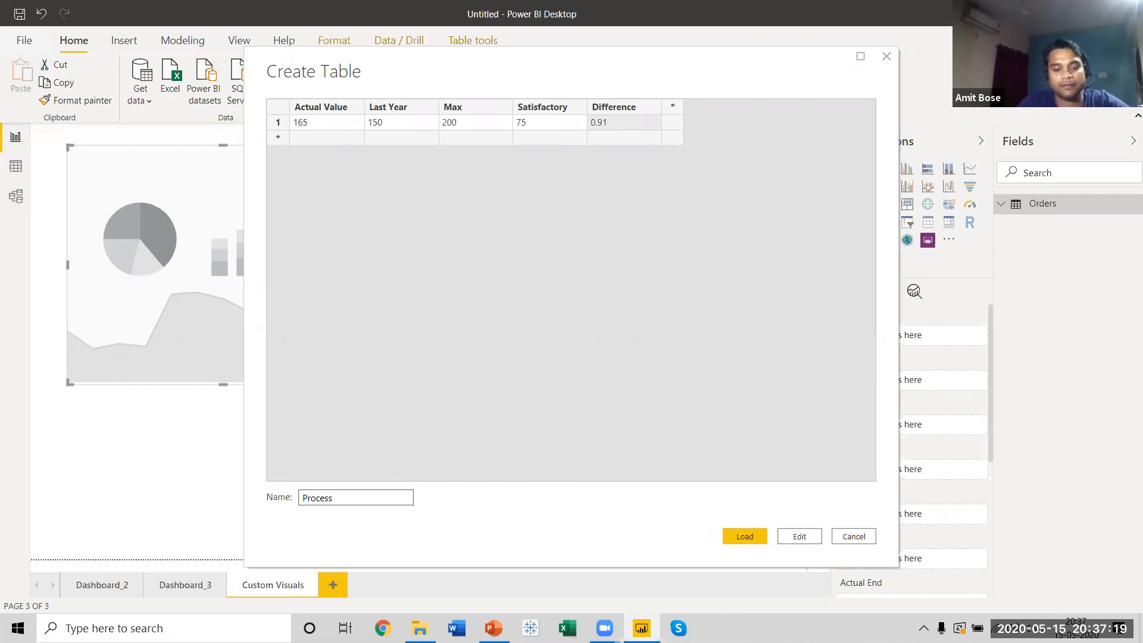
pyautogui.write(' Data')
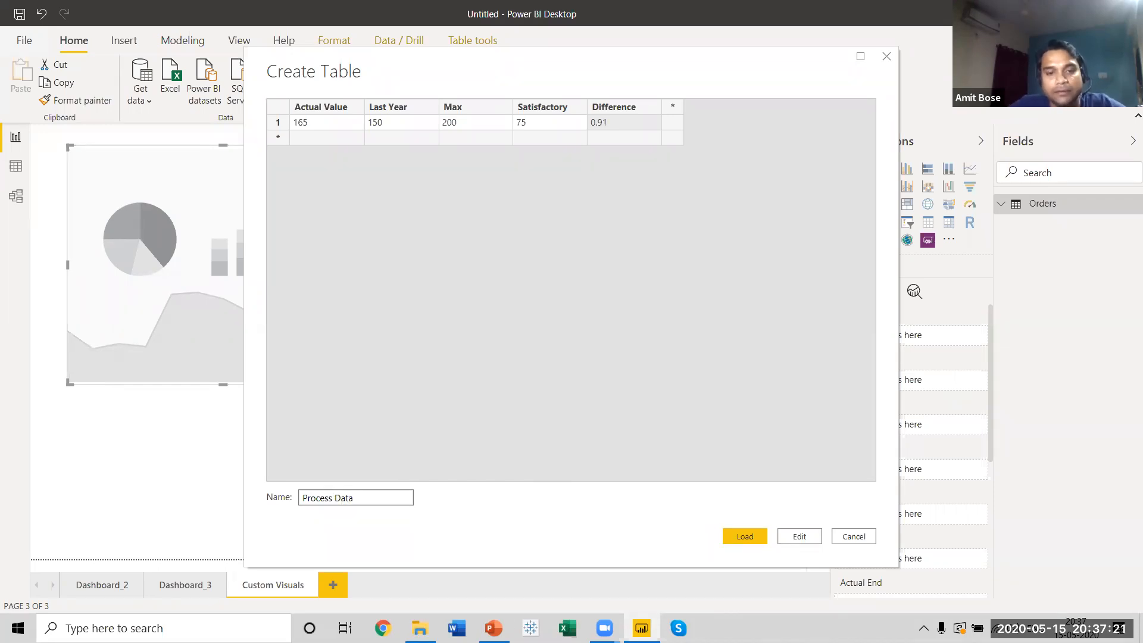
pyautogui.click(746, 540)
pyautogui.click(958, 293)
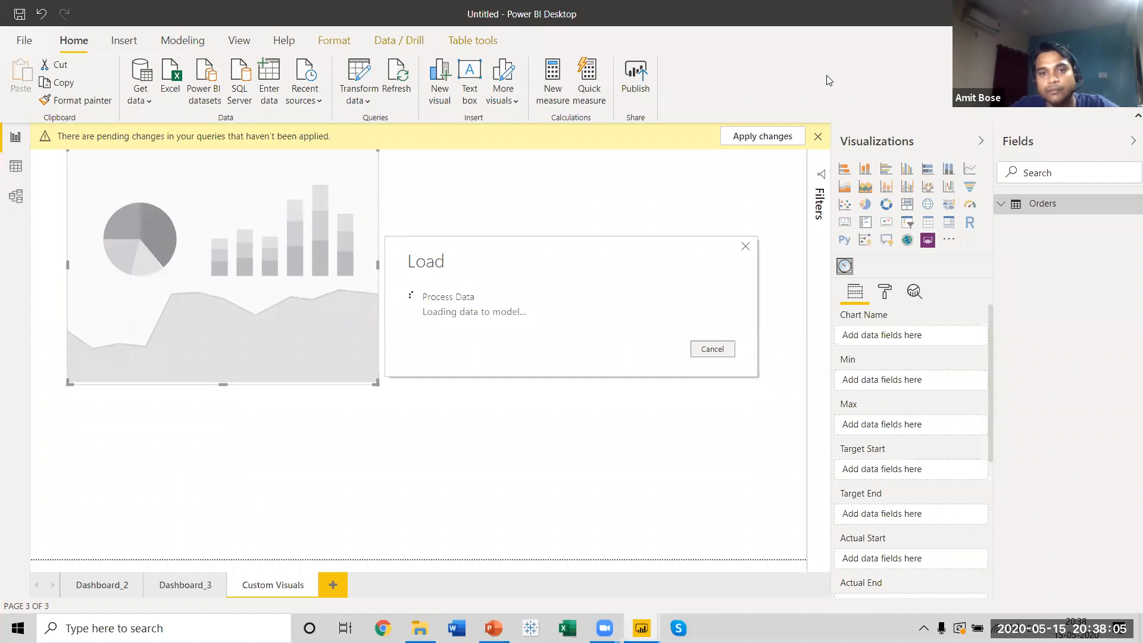
pyautogui.click(723, 456)
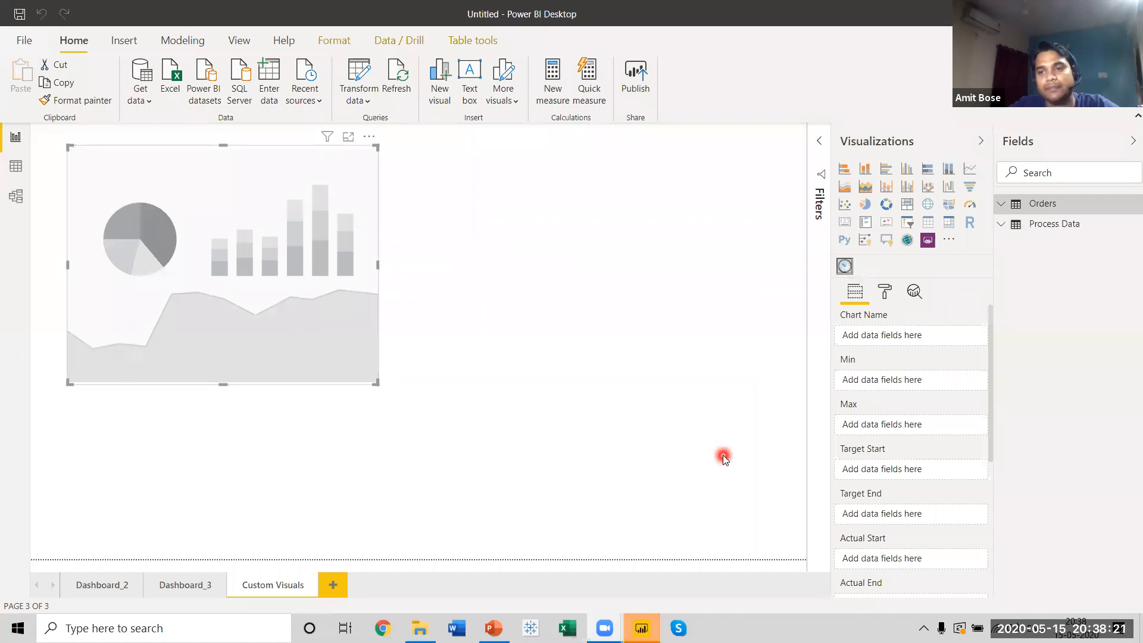
# Step: Move the gauge visual toward the page centre and assign the Max field of Process Data to its Max value
pyautogui.click(1004, 226)
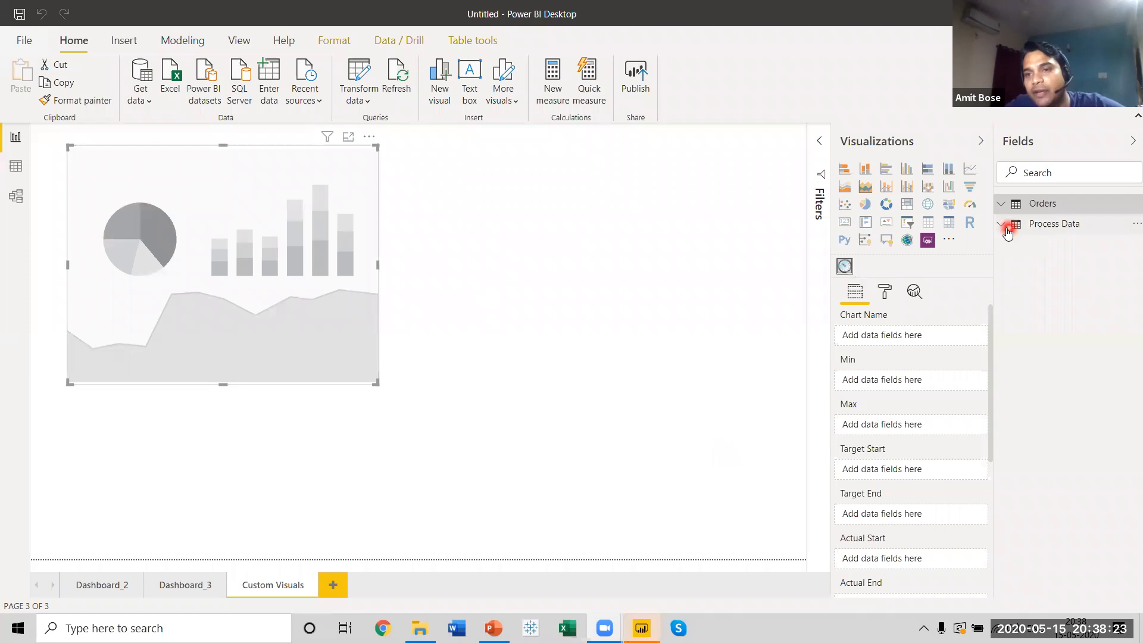
pyautogui.click(1004, 225)
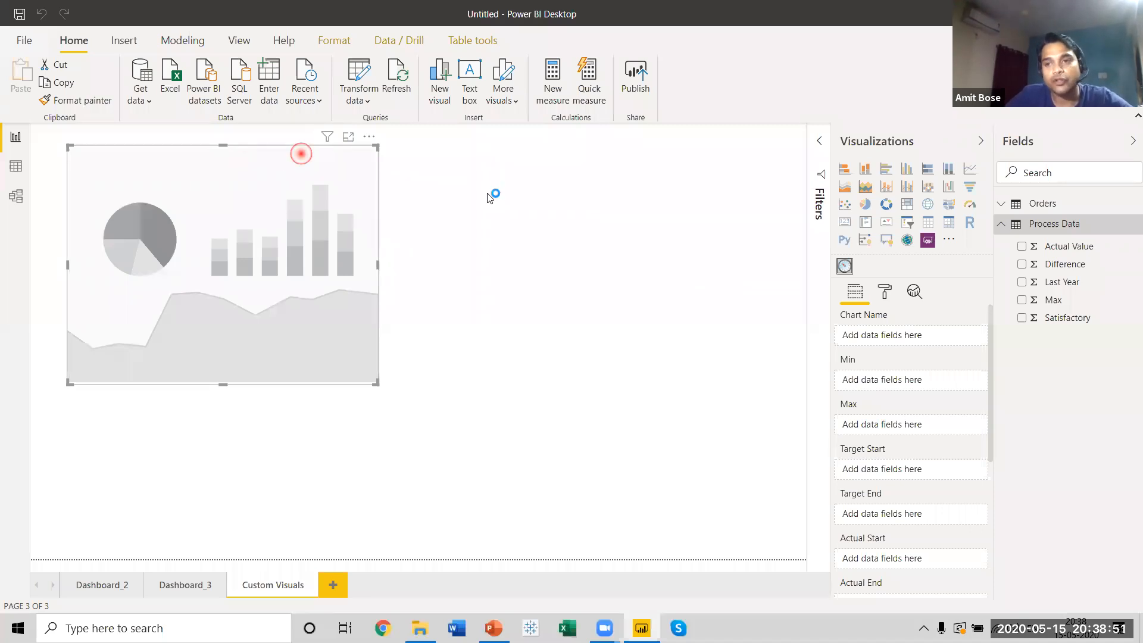
pyautogui.moveTo(301, 154); pyautogui.dragTo(487, 193)
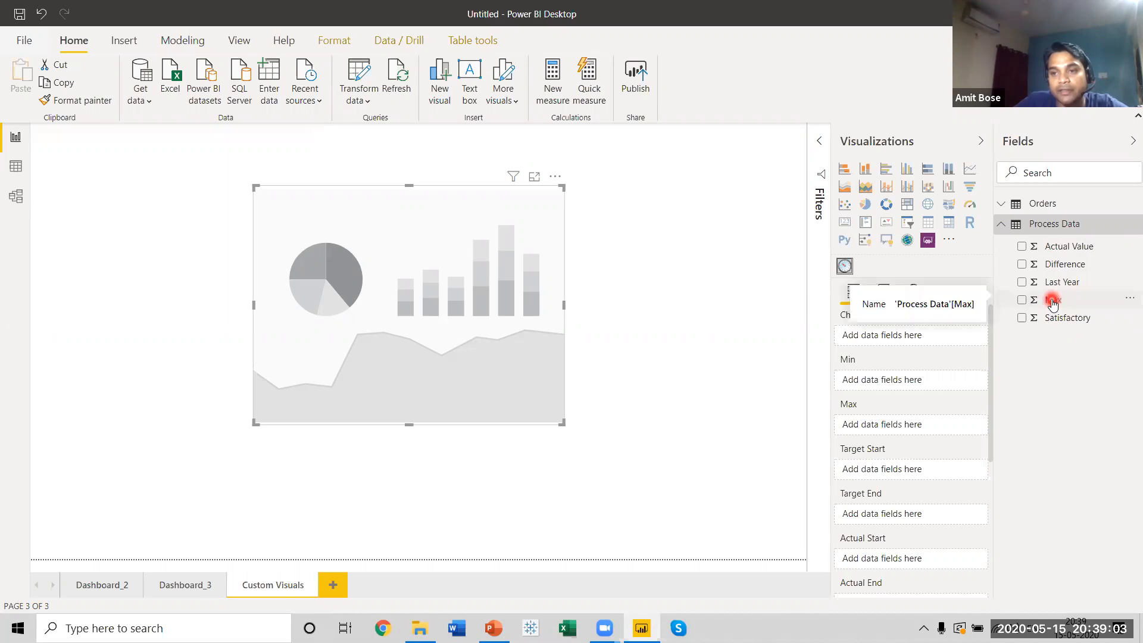
pyautogui.moveTo(1052, 304)
pyautogui.mouseDown()
pyautogui.moveTo(1042, 285)
pyautogui.moveTo(1055, 266)
pyautogui.moveTo(1069, 307)
pyautogui.moveTo(882, 443)
pyautogui.moveTo(906, 428)
pyautogui.mouseUp()
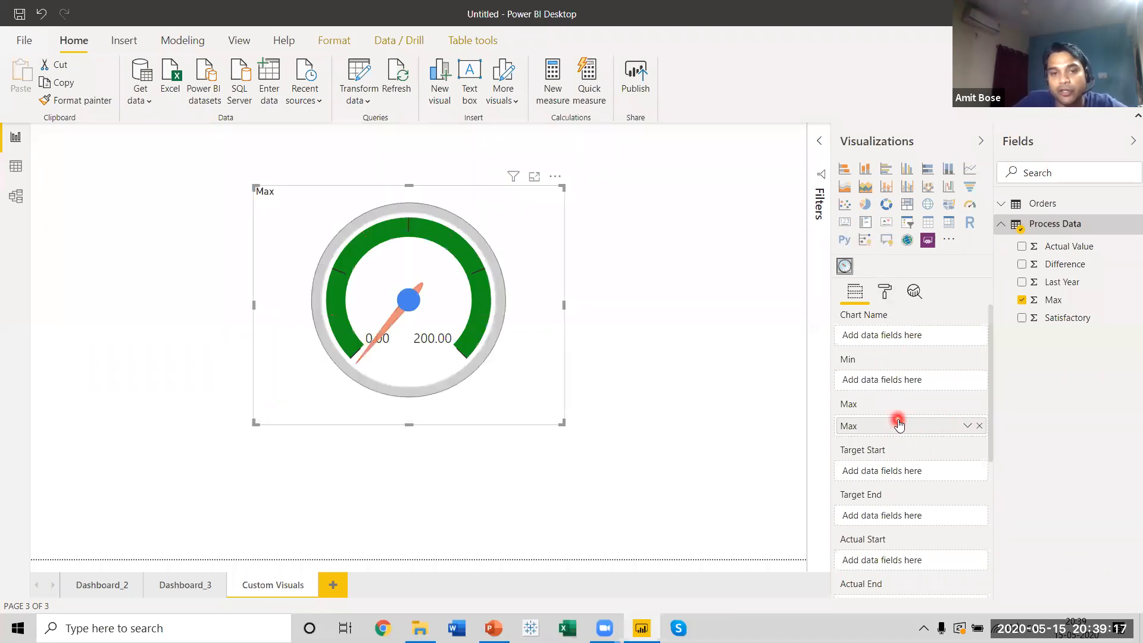
# Step: Enlarge the gauge to fill most of the page and assign Actual Value as its Pointer Value
pyautogui.moveTo(563, 424)
pyautogui.mouseDown()
pyautogui.moveTo(701, 512)
pyautogui.moveTo(783, 542)
pyautogui.mouseUp()
pyautogui.moveTo(662, 213); pyautogui.dragTo(583, 176)
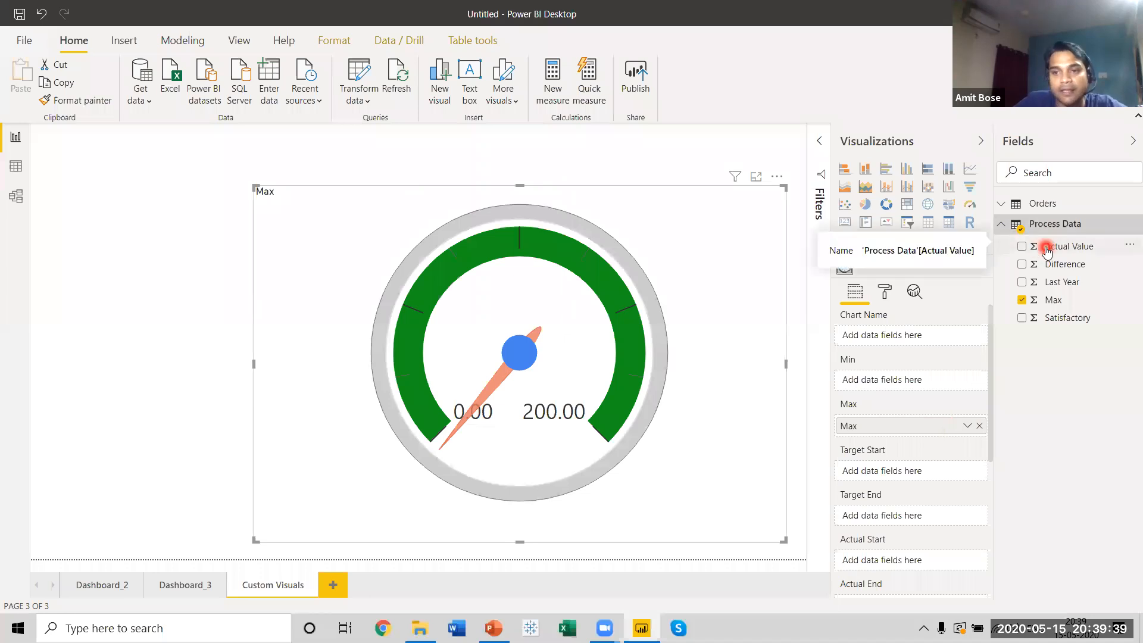
pyautogui.moveTo(989, 346); pyautogui.dragTo(996, 426)
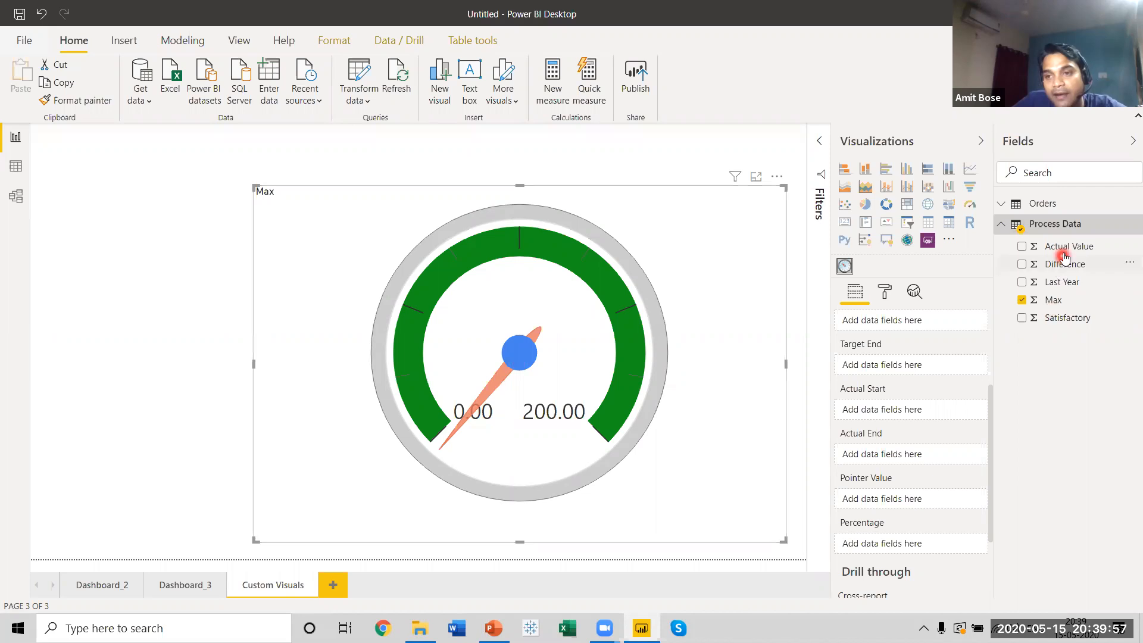
pyautogui.moveTo(1066, 250); pyautogui.dragTo(894, 500)
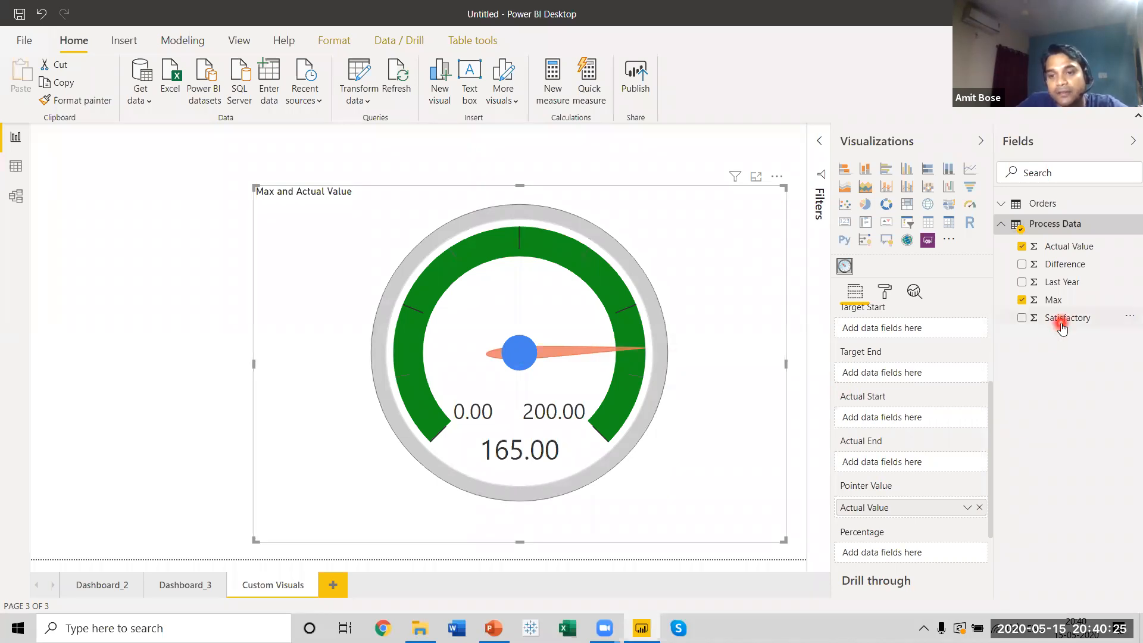
# Step: Assign Satisfactory to the gauge's Actual End and Last Year to its Target End
pyautogui.moveTo(1067, 322); pyautogui.dragTo(908, 464)
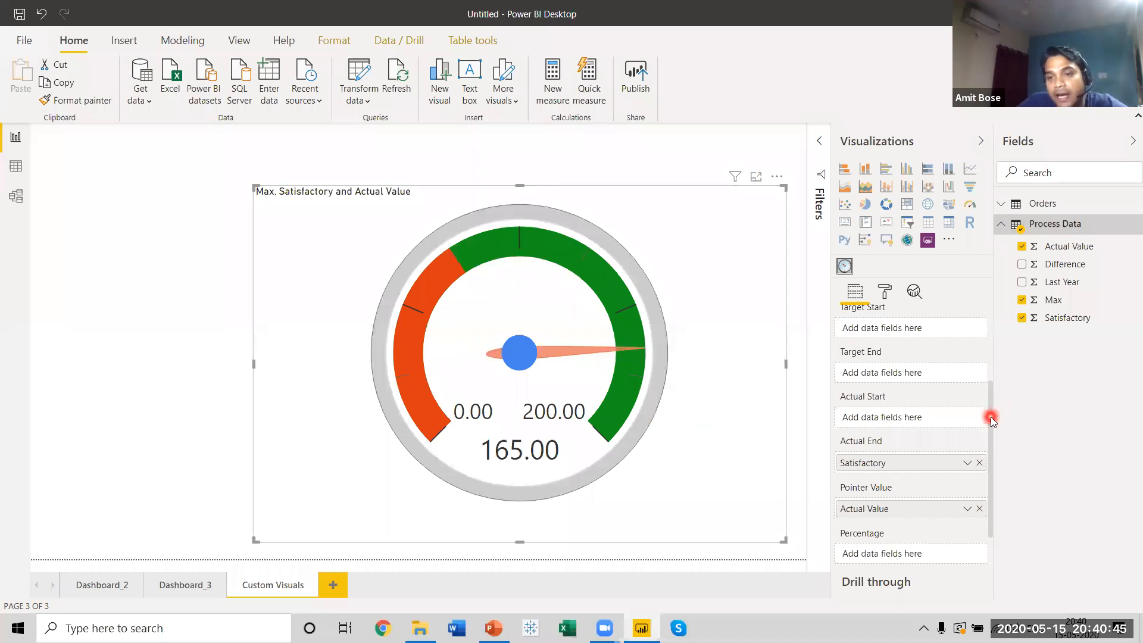
pyautogui.moveTo(991, 410); pyautogui.dragTo(995, 371)
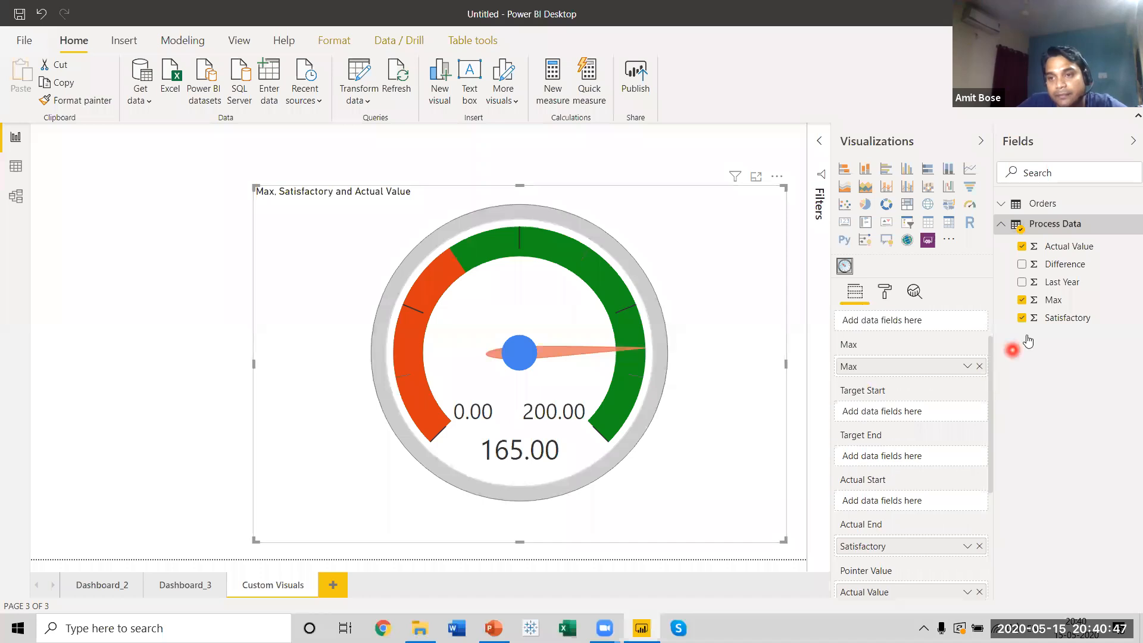
pyautogui.moveTo(1063, 282); pyautogui.dragTo(906, 456)
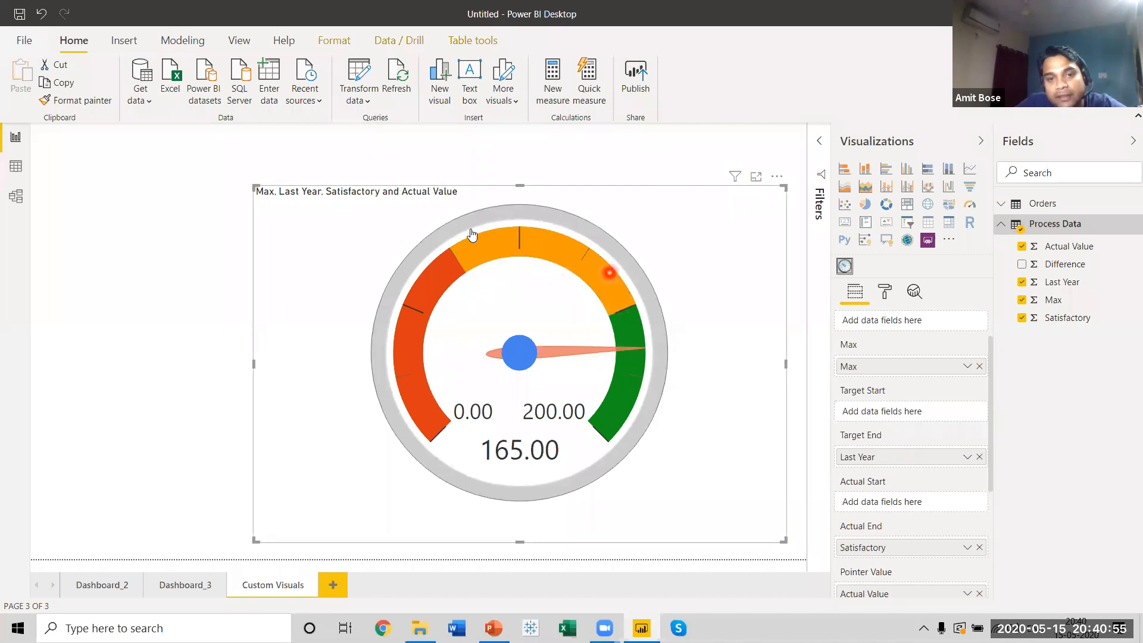
pyautogui.moveTo(549, 246)
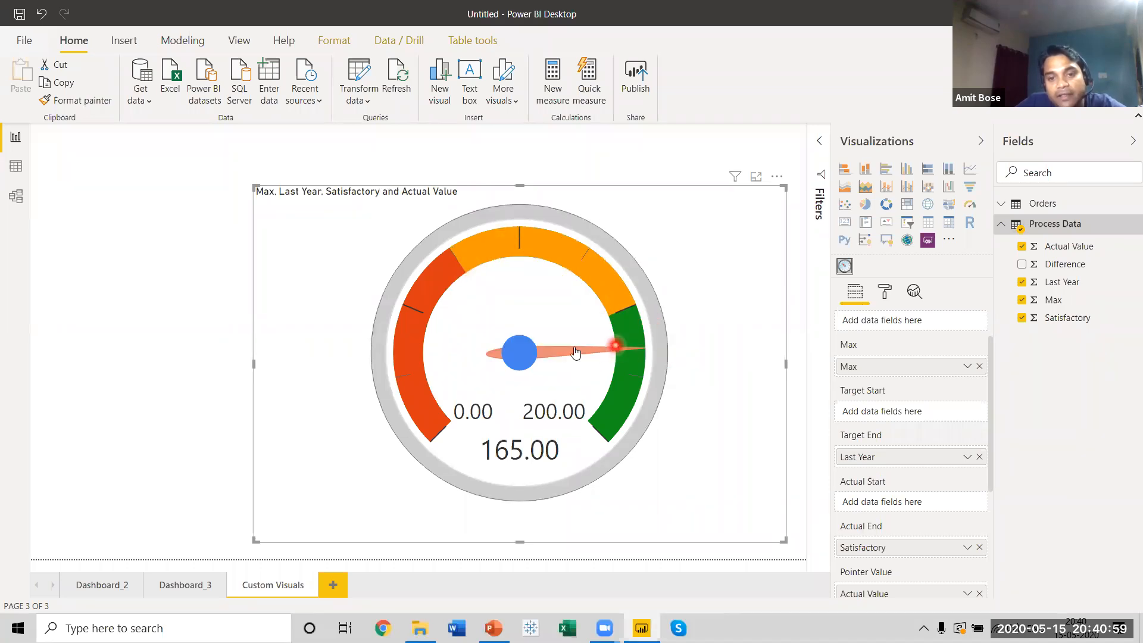
pyautogui.moveTo(623, 356)
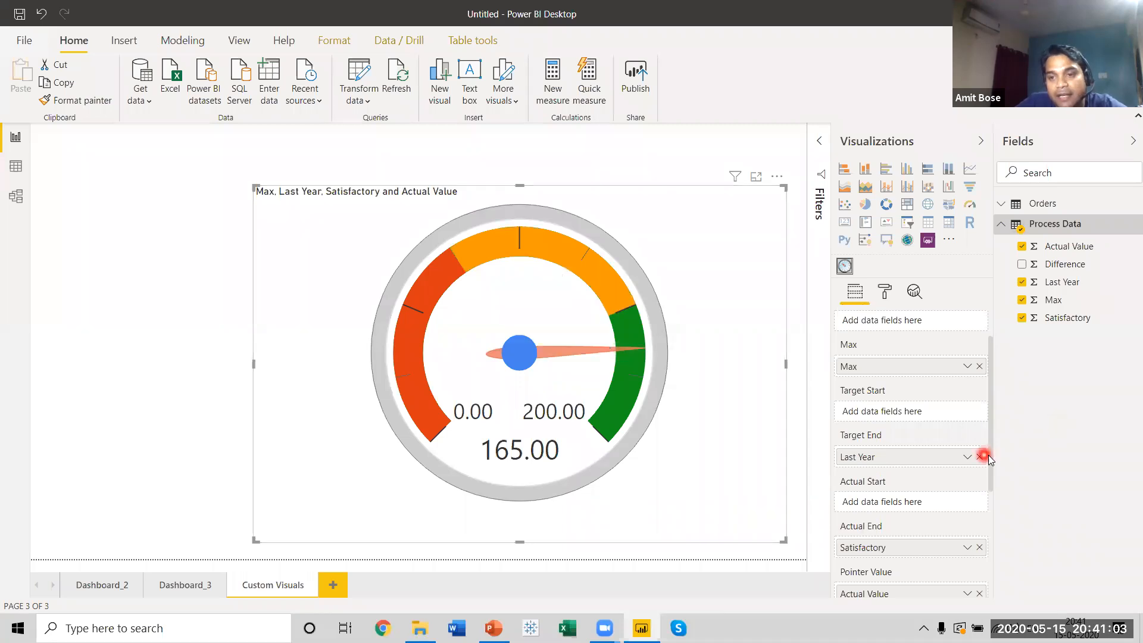
# Step: Assign Difference to the gauge's Percentage and check the ranges of its coloured zones
pyautogui.moveTo(992, 445); pyautogui.dragTo(993, 518)
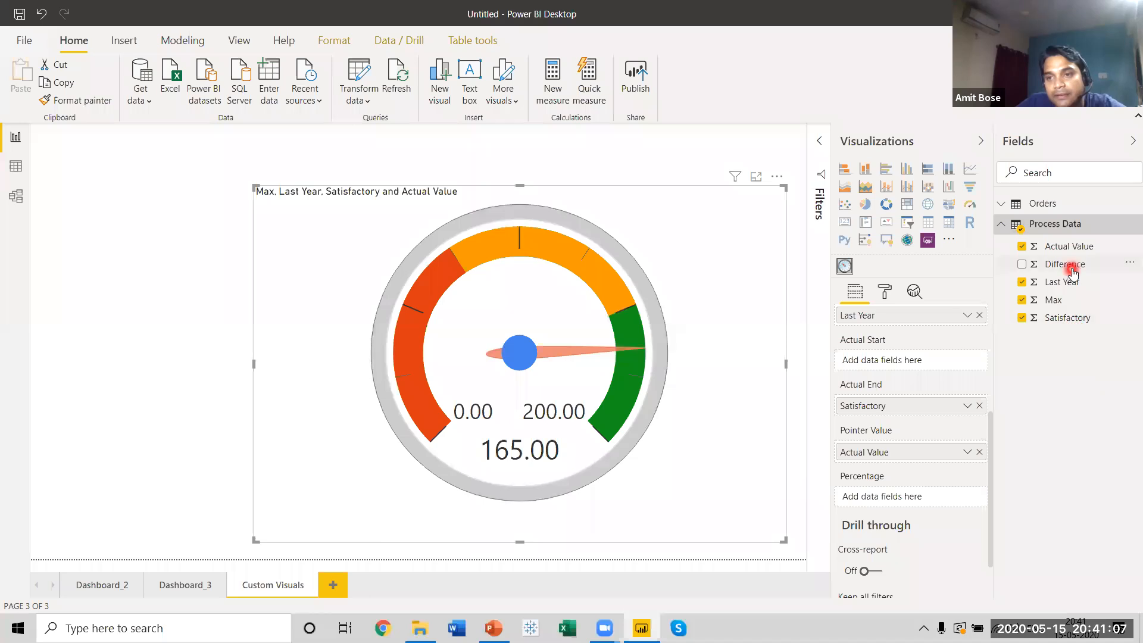
pyautogui.moveTo(1065, 264); pyautogui.dragTo(902, 498)
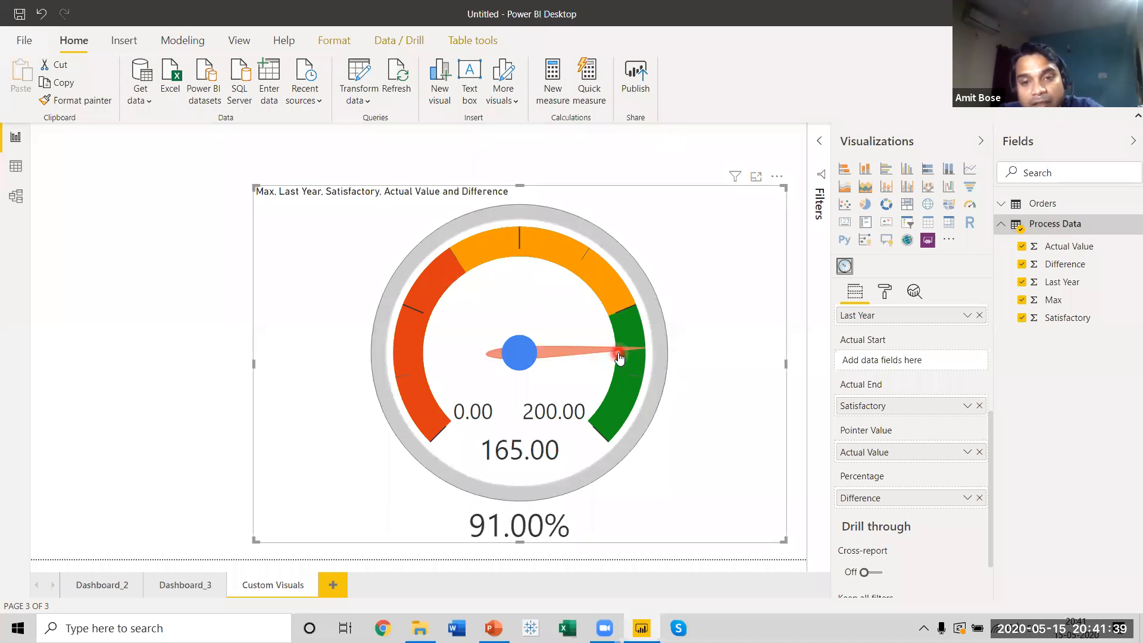
pyautogui.moveTo(647, 356)
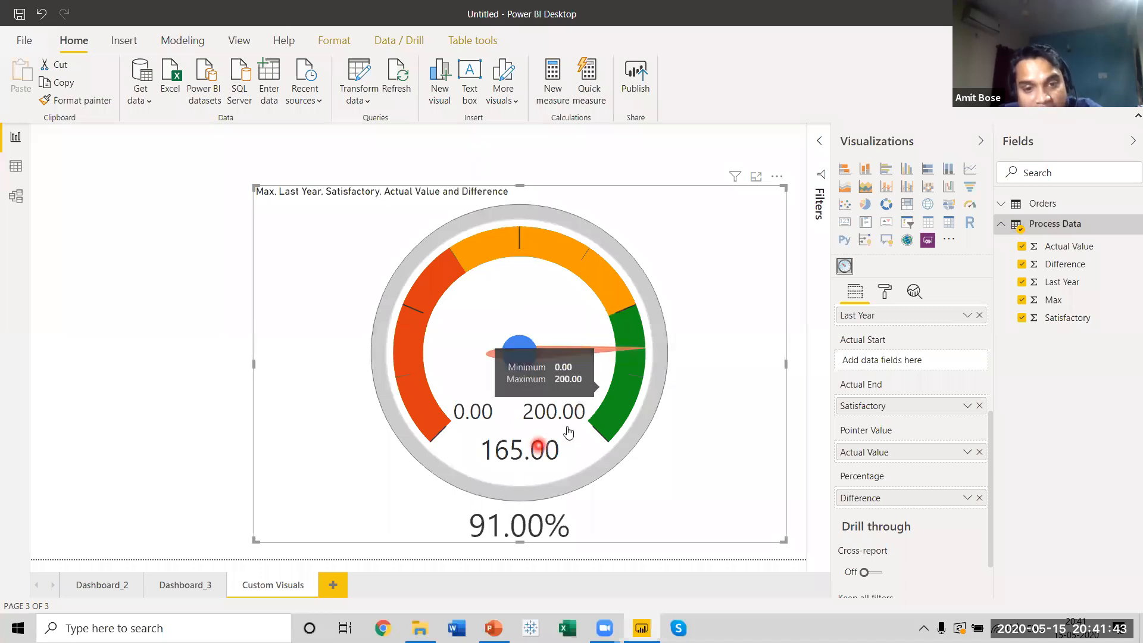
pyautogui.moveTo(619, 310)
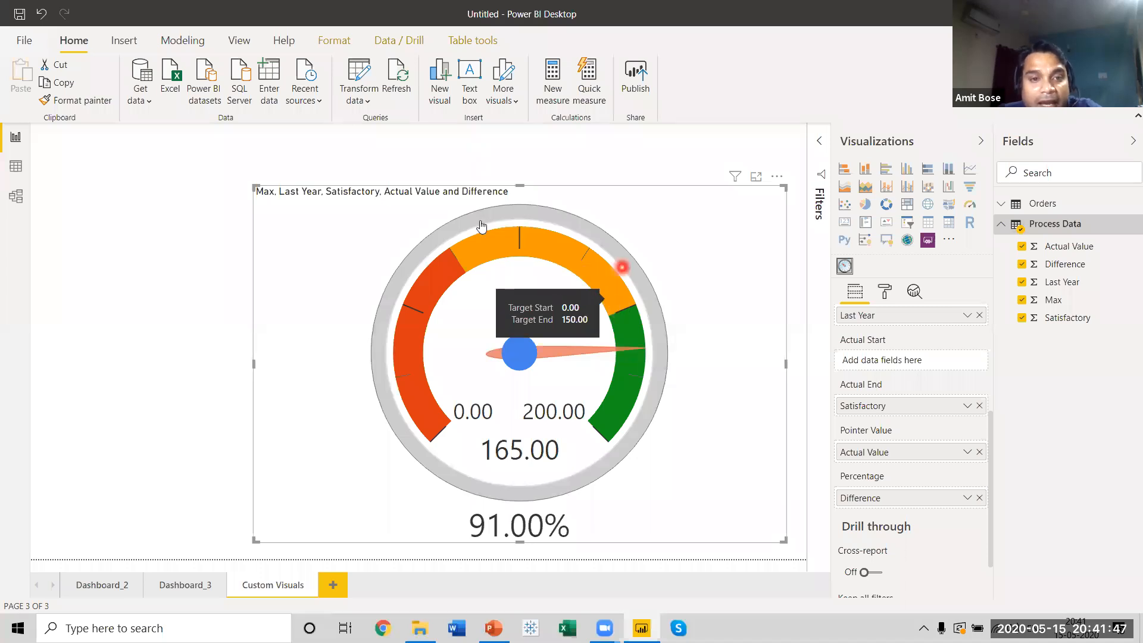
pyautogui.moveTo(451, 265)
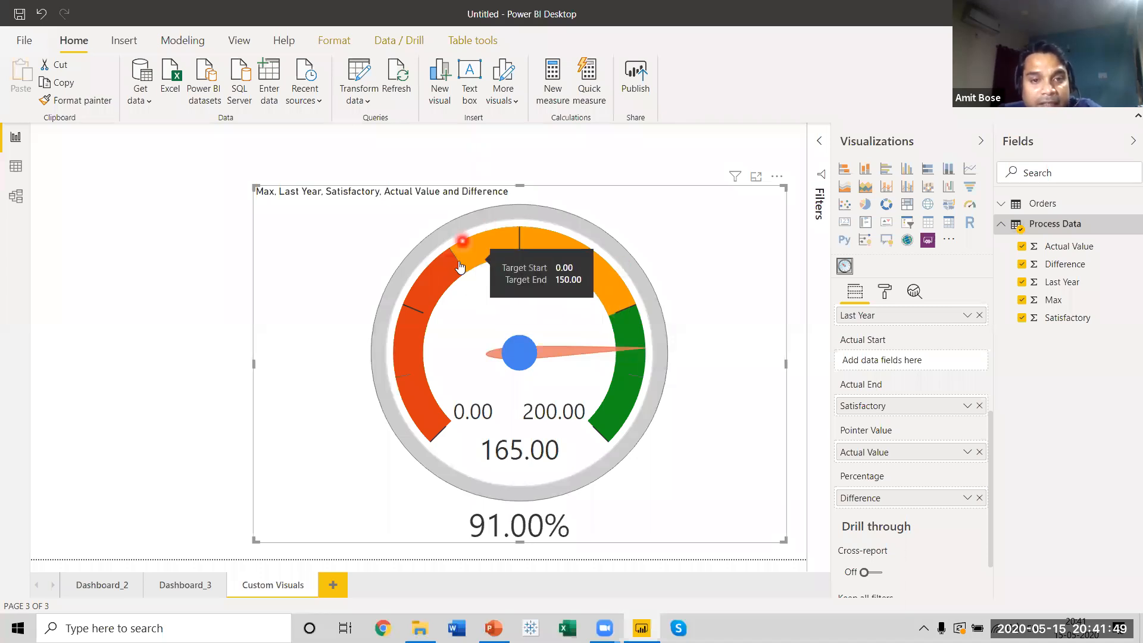
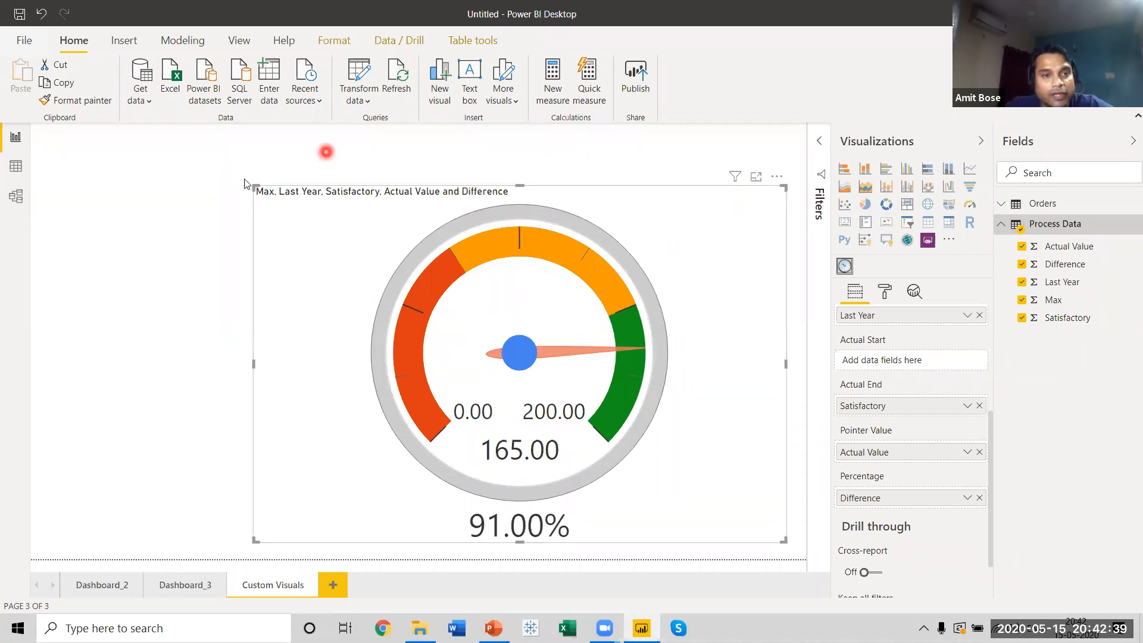
# Step: Shrink the gauge visual and move it to the upper-left corner of the report page
pyautogui.moveTo(255, 185); pyautogui.dragTo(421, 299)
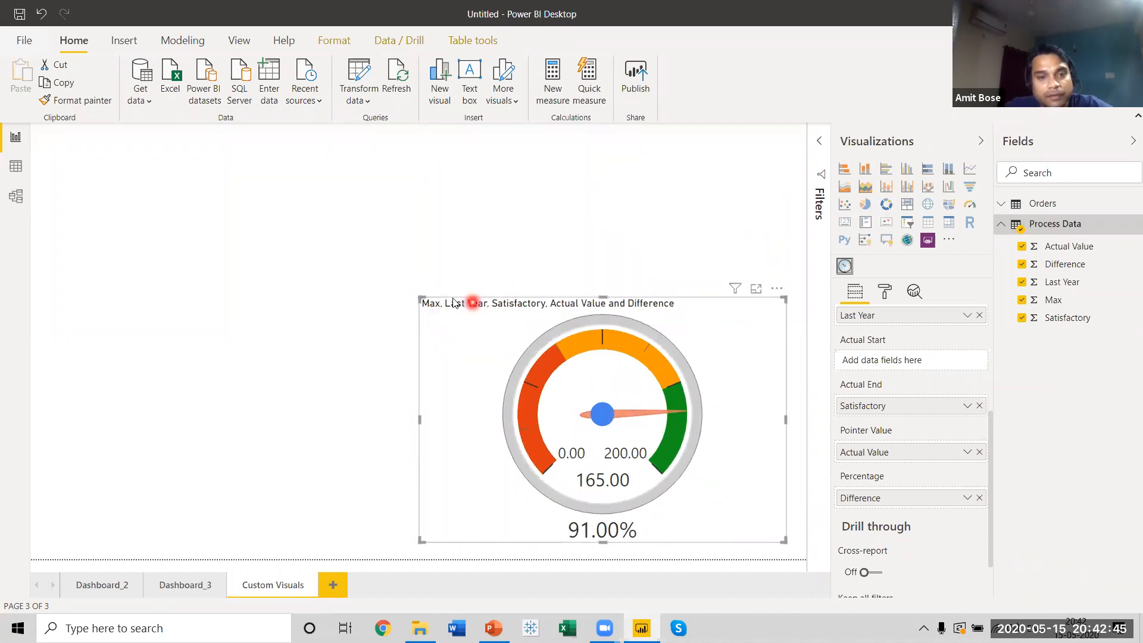
pyautogui.moveTo(447, 298)
pyautogui.mouseDown()
pyautogui.moveTo(347, 241)
pyautogui.moveTo(69, 147)
pyautogui.moveTo(58, 130)
pyautogui.moveTo(84, 144)
pyautogui.mouseUp()
# Step: Turn on the border around the gauge visual in its formatting options
pyautogui.click(885, 294)
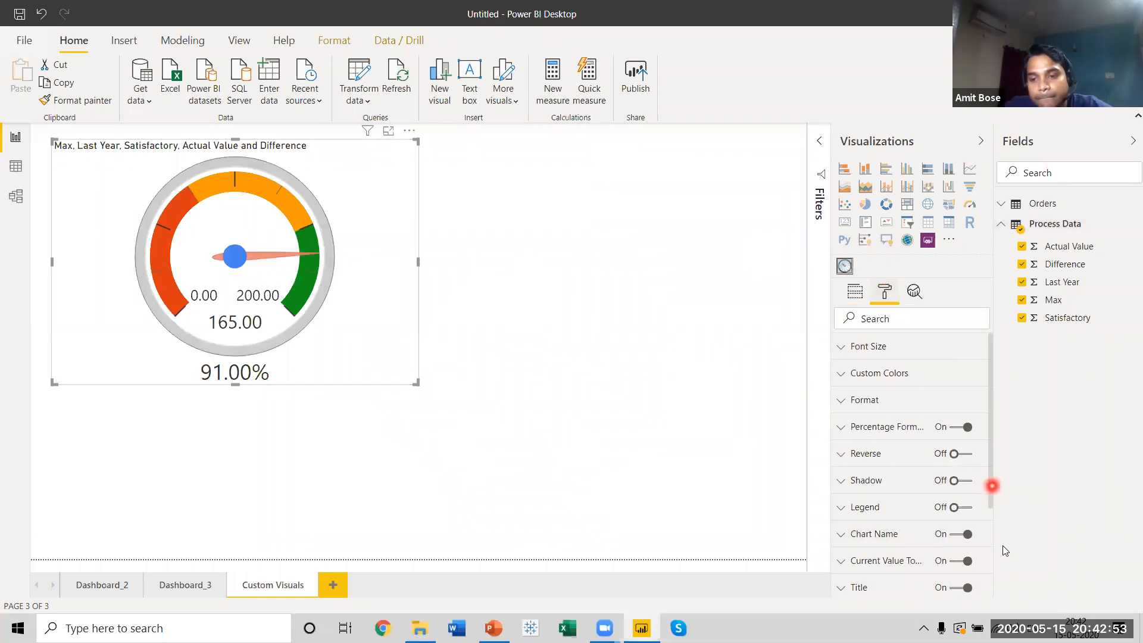
pyautogui.moveTo(992, 487); pyautogui.dragTo(1003, 563)
pyautogui.click(970, 579)
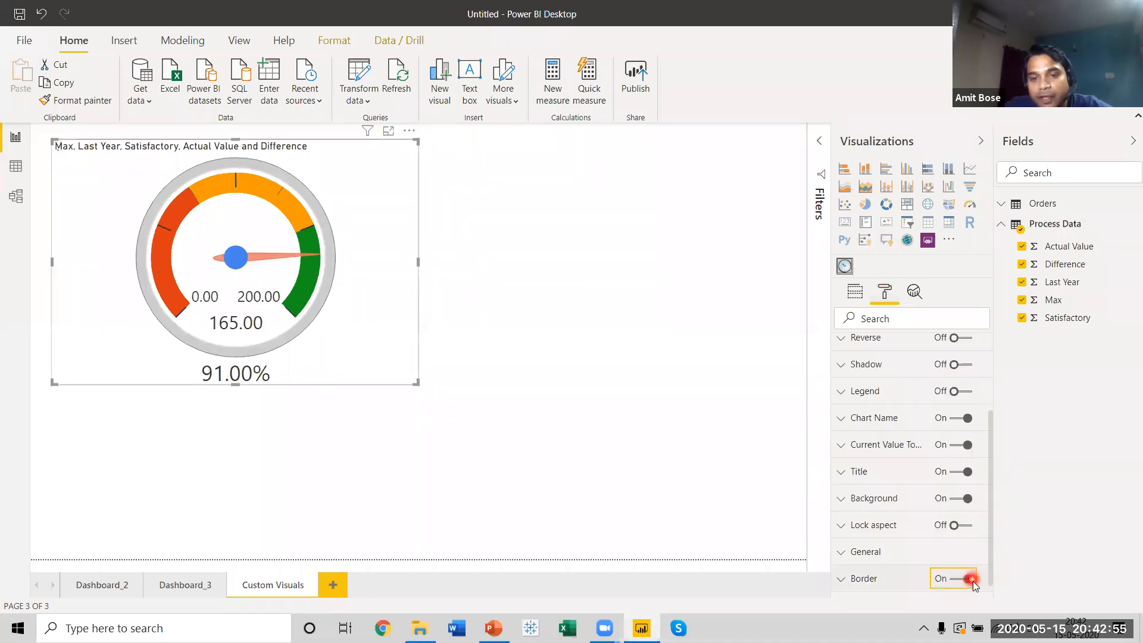
pyautogui.click(622, 317)
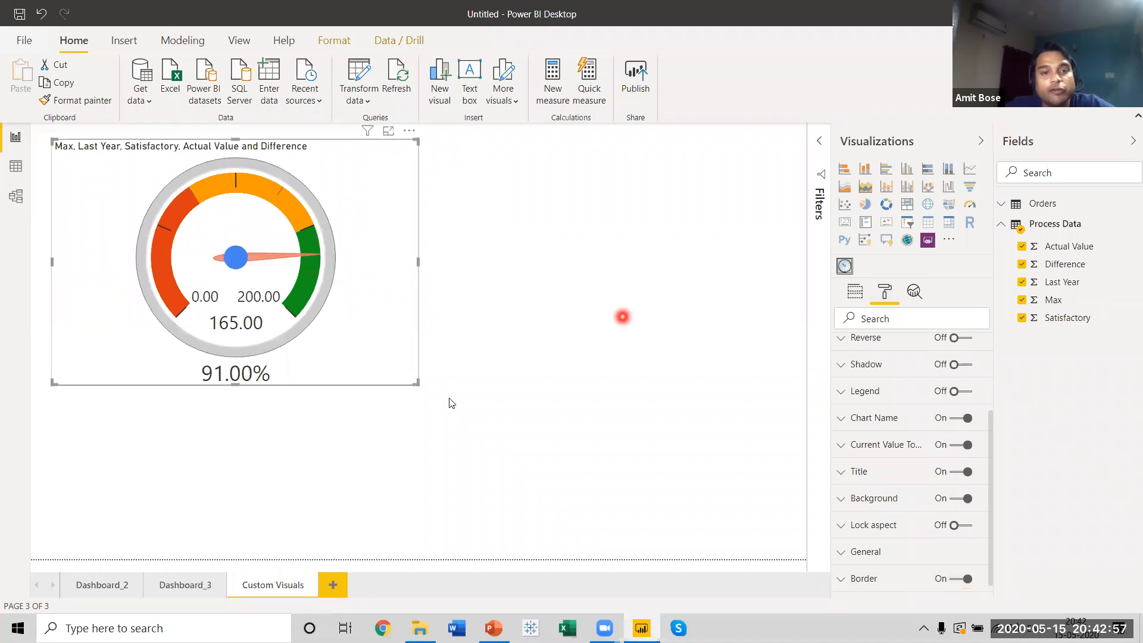
pyautogui.click(417, 387)
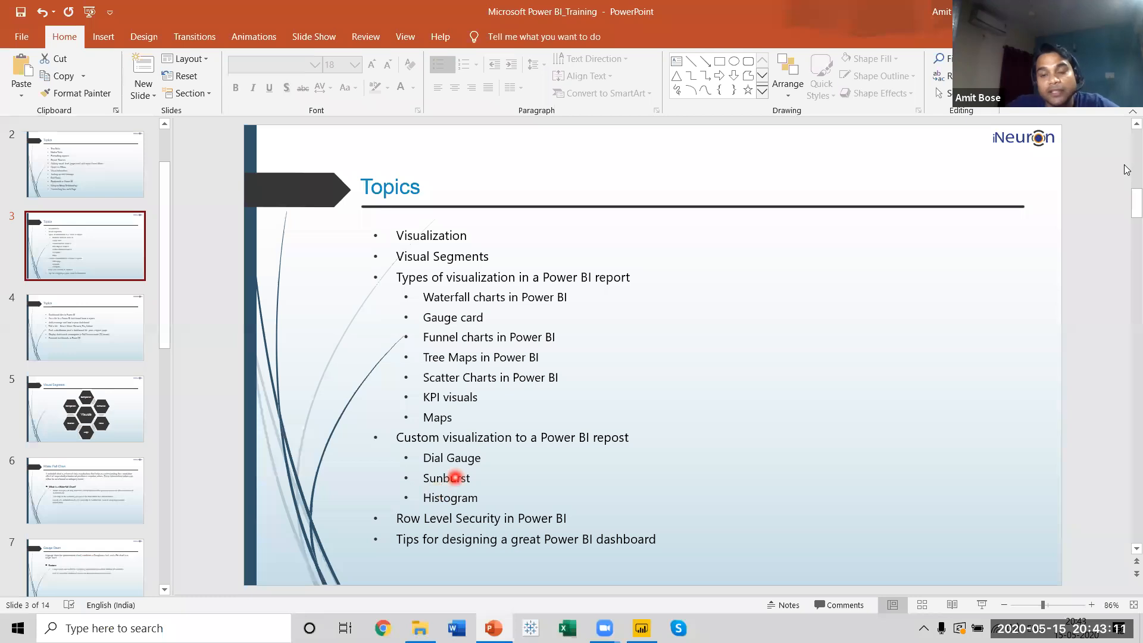
# Step: Return to Power BI Desktop and make the gauge slightly smaller from its lower-right corner
pyautogui.hotkey('alt', 'Tab')
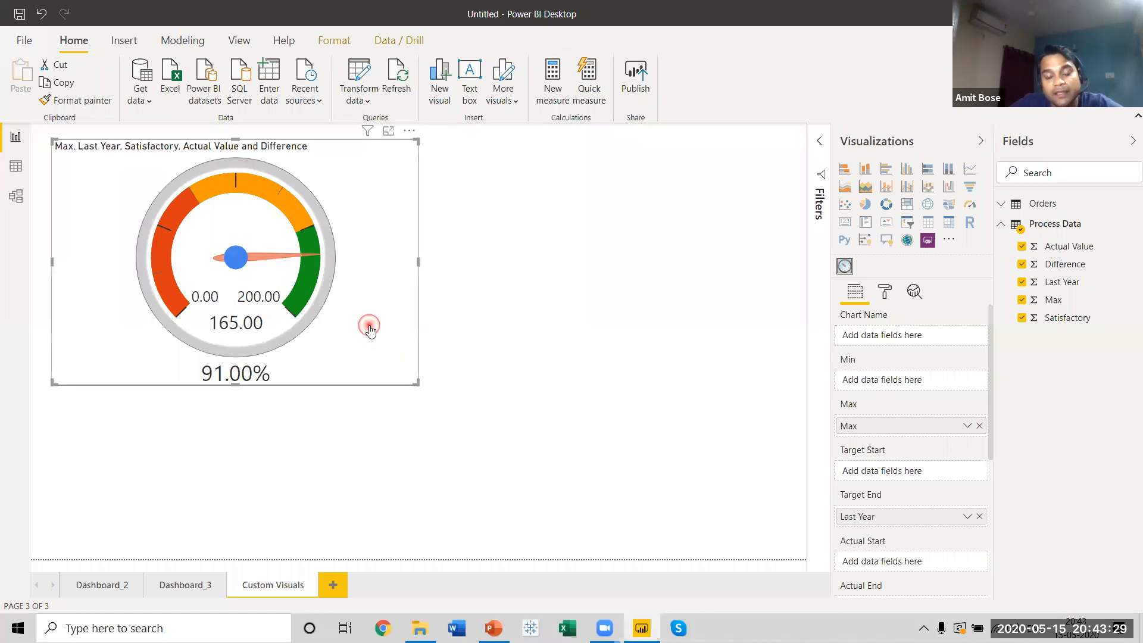
pyautogui.moveTo(438, 400); pyautogui.dragTo(399, 358)
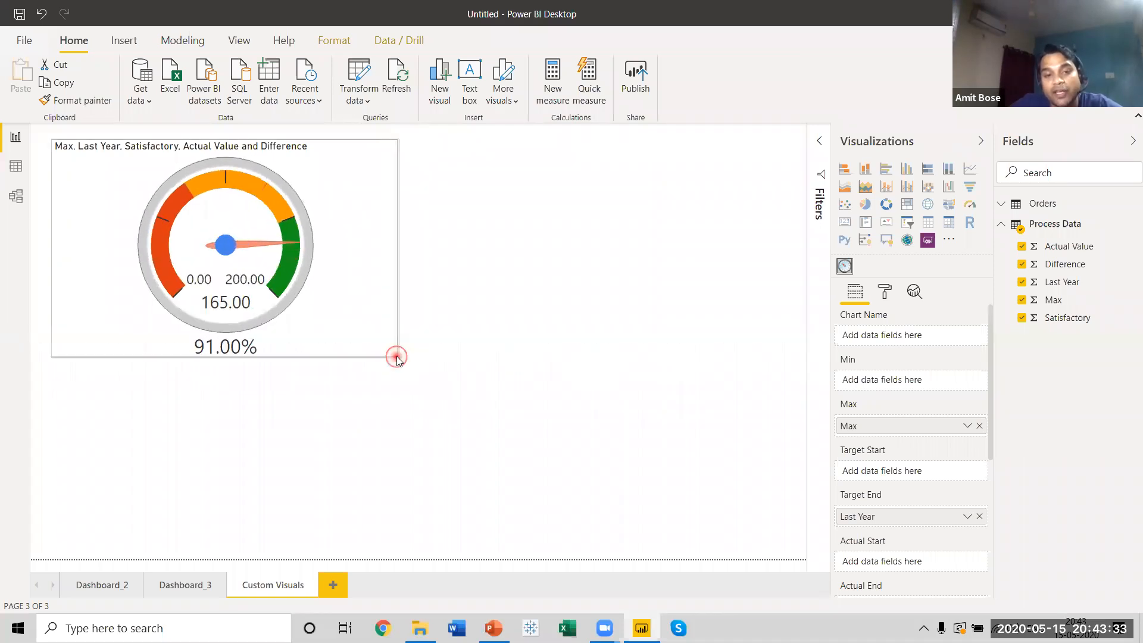
pyautogui.click(348, 423)
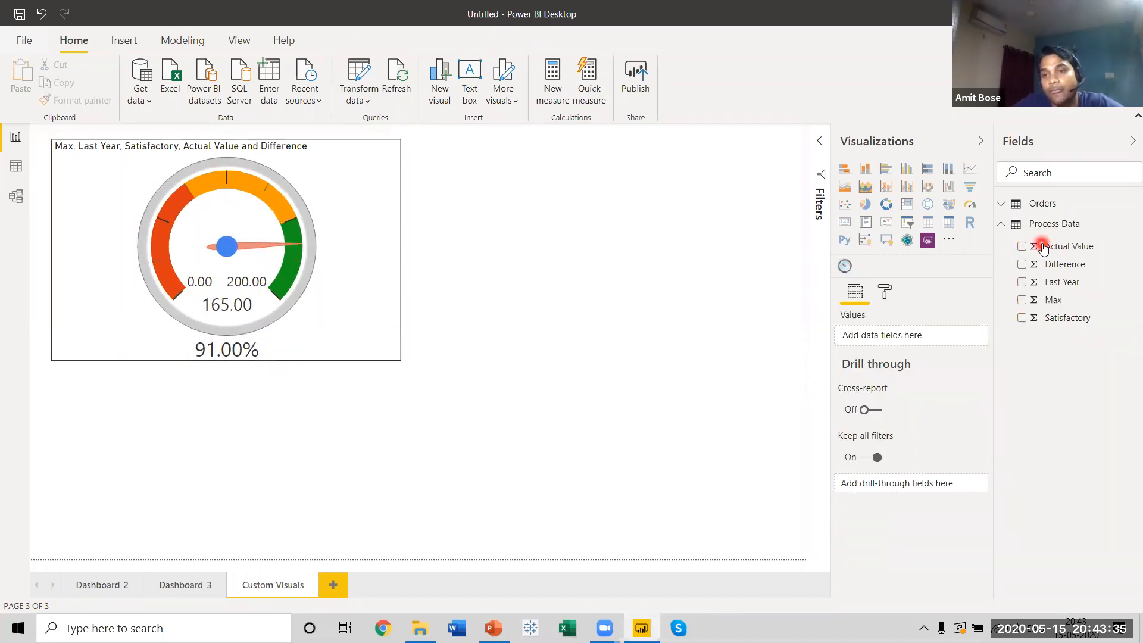
# Step: Collapse the Process Data table's field list and import the Sunburst visual from AppSource
pyautogui.click(1002, 227)
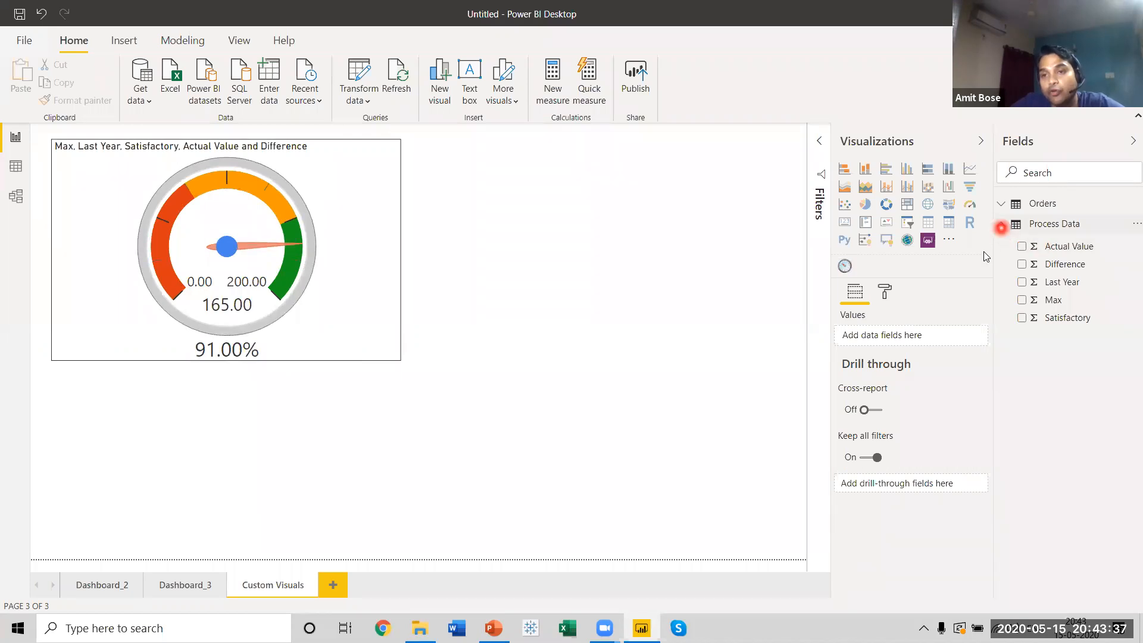
pyautogui.click(949, 241)
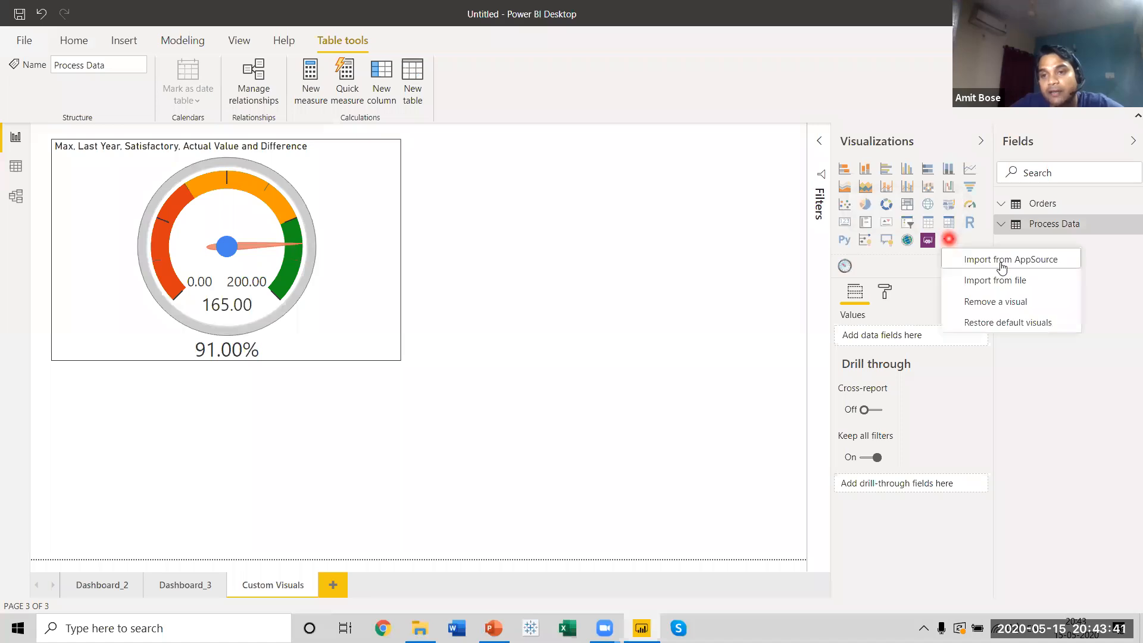
pyautogui.click(1002, 262)
pyautogui.click(735, 388)
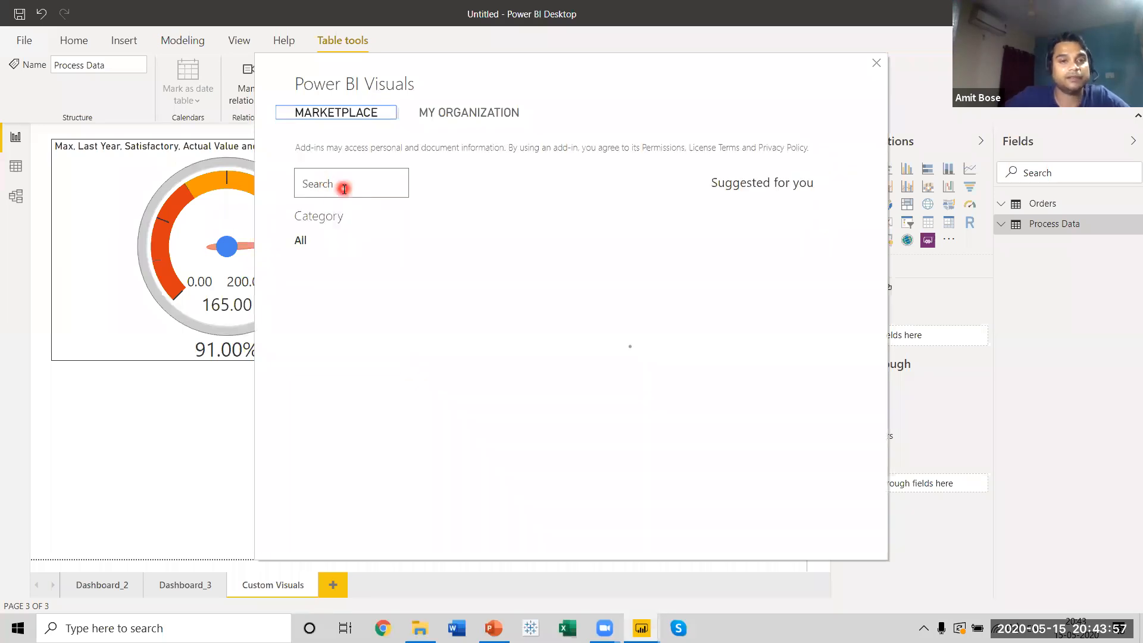
pyautogui.click(344, 188)
pyautogui.write('sunburs')
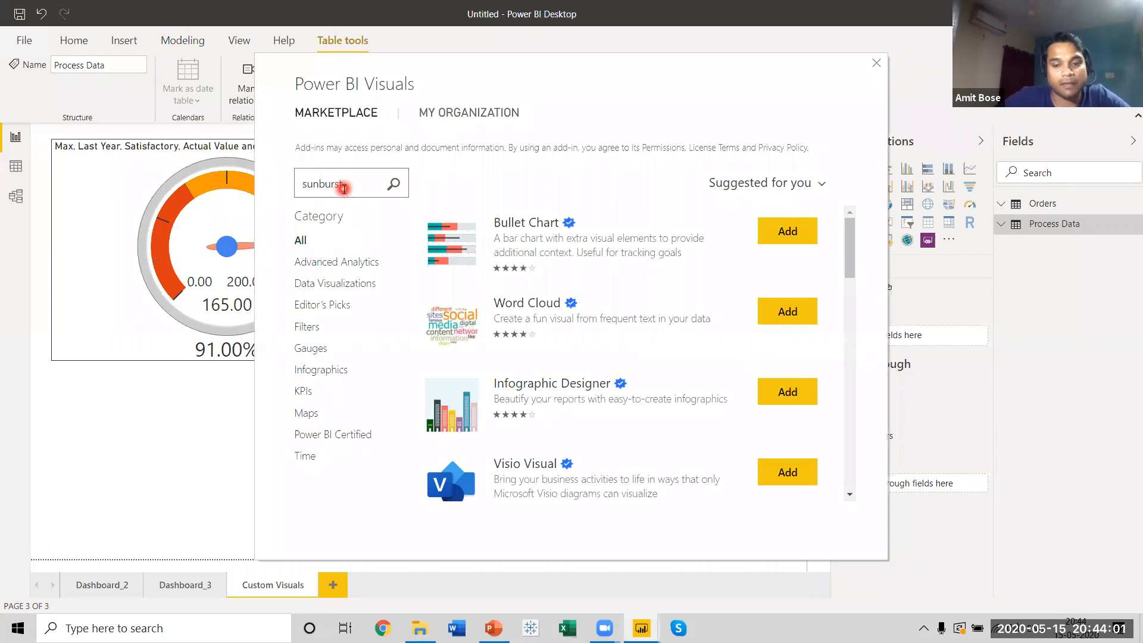
pyautogui.write('t')
pyautogui.press('Return')
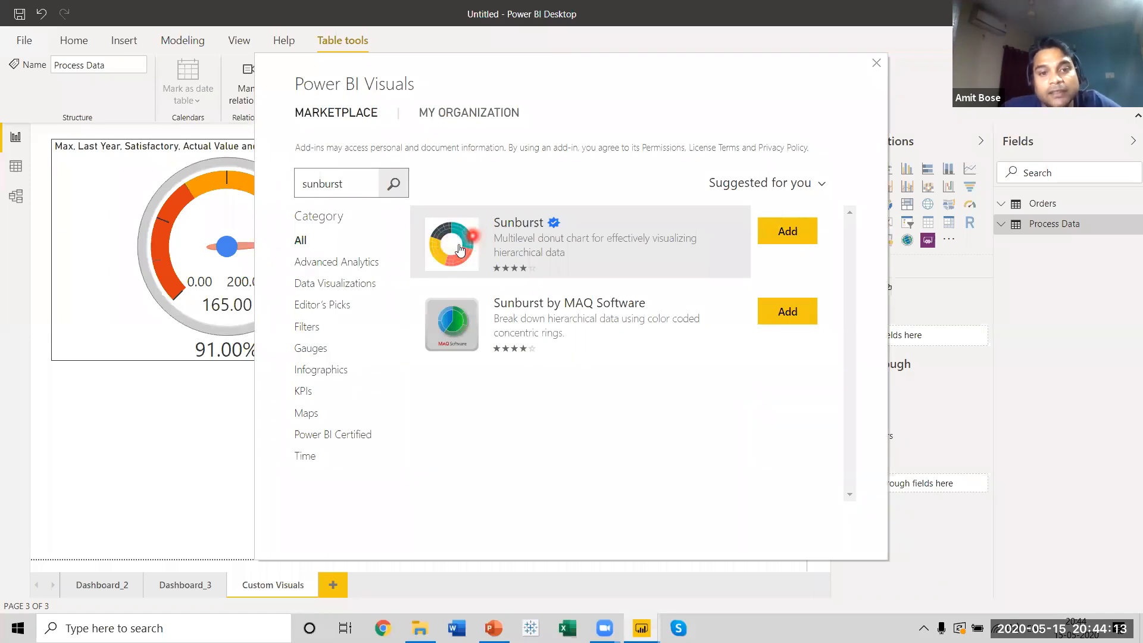
pyautogui.click(788, 234)
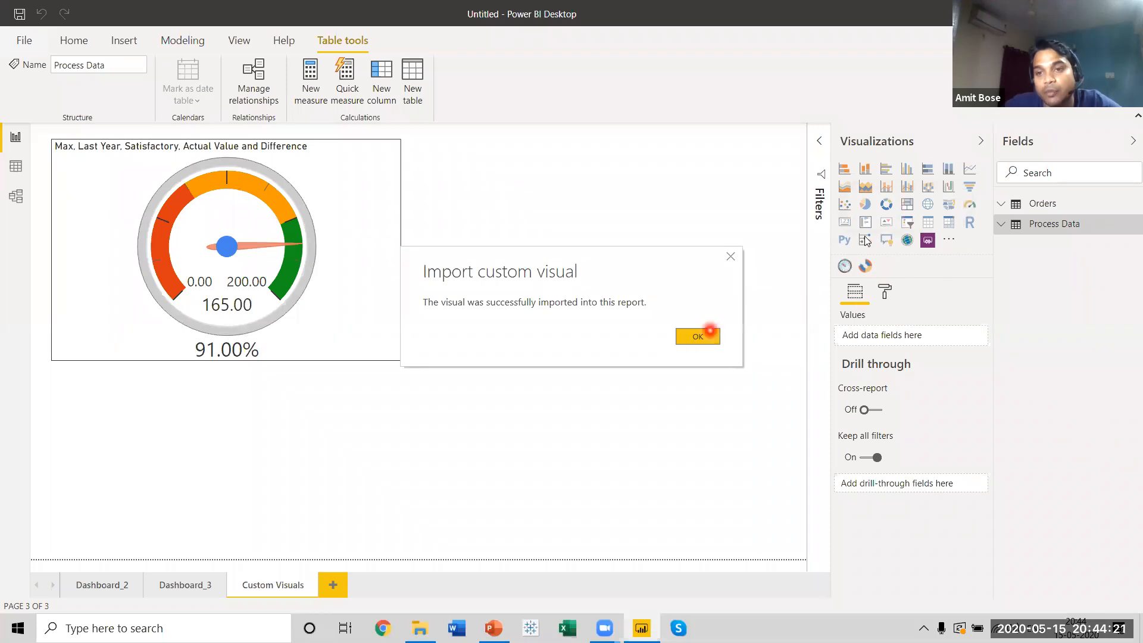
pyautogui.click(696, 336)
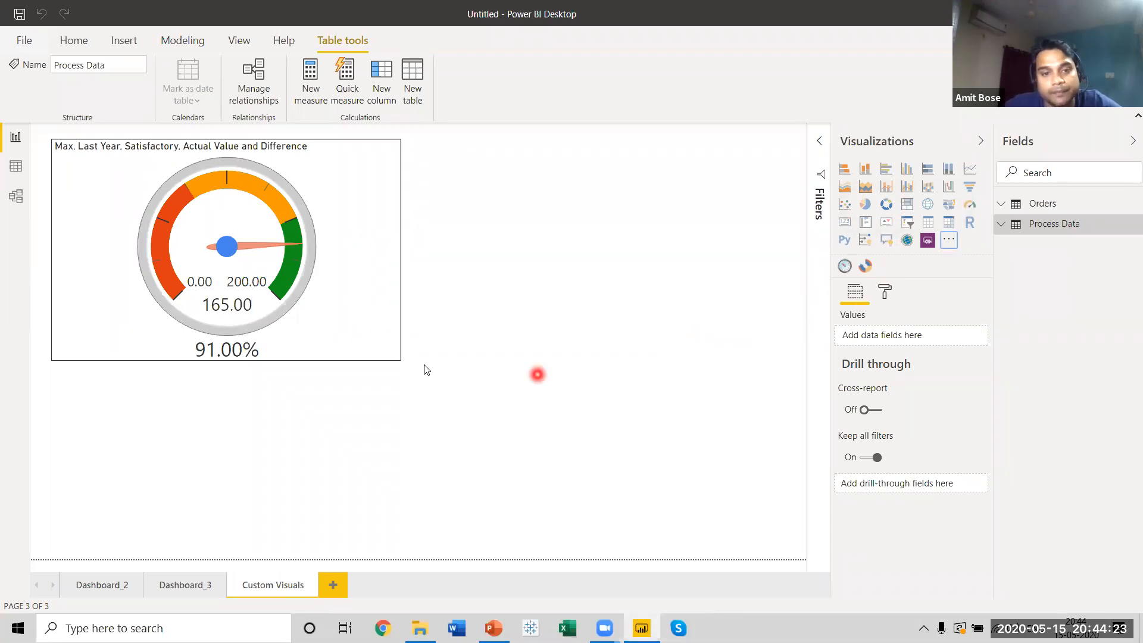
# Step: Narrow the gauge visual and place an enlarged Sunburst visual to its right on the report page
pyautogui.click(391, 353)
pyautogui.moveTo(399, 358); pyautogui.dragTo(357, 359)
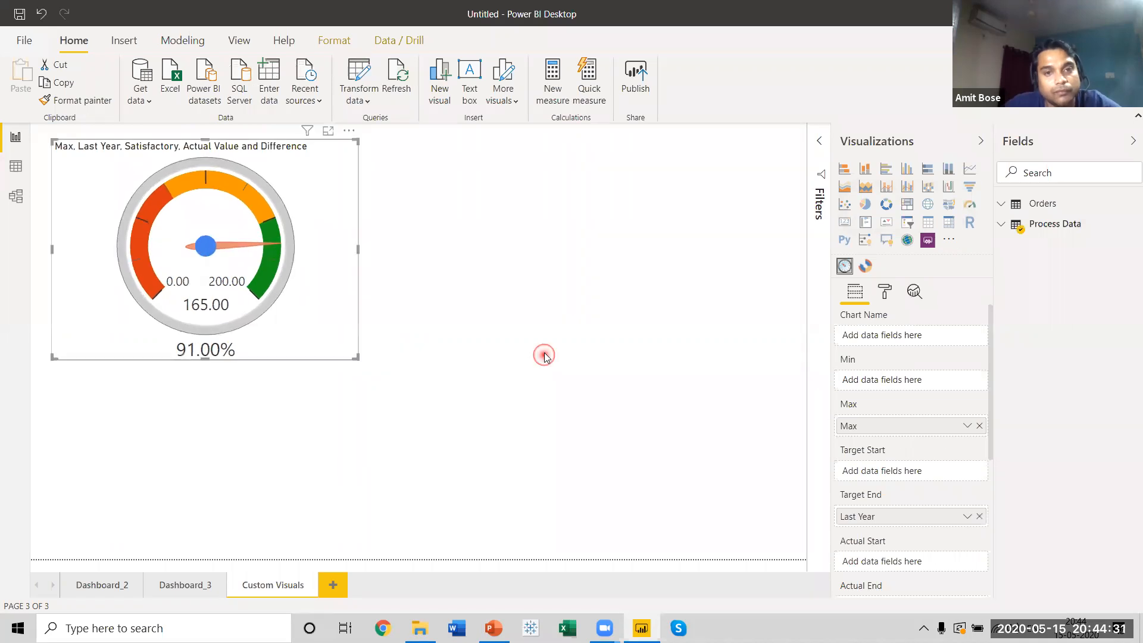
pyautogui.click(867, 268)
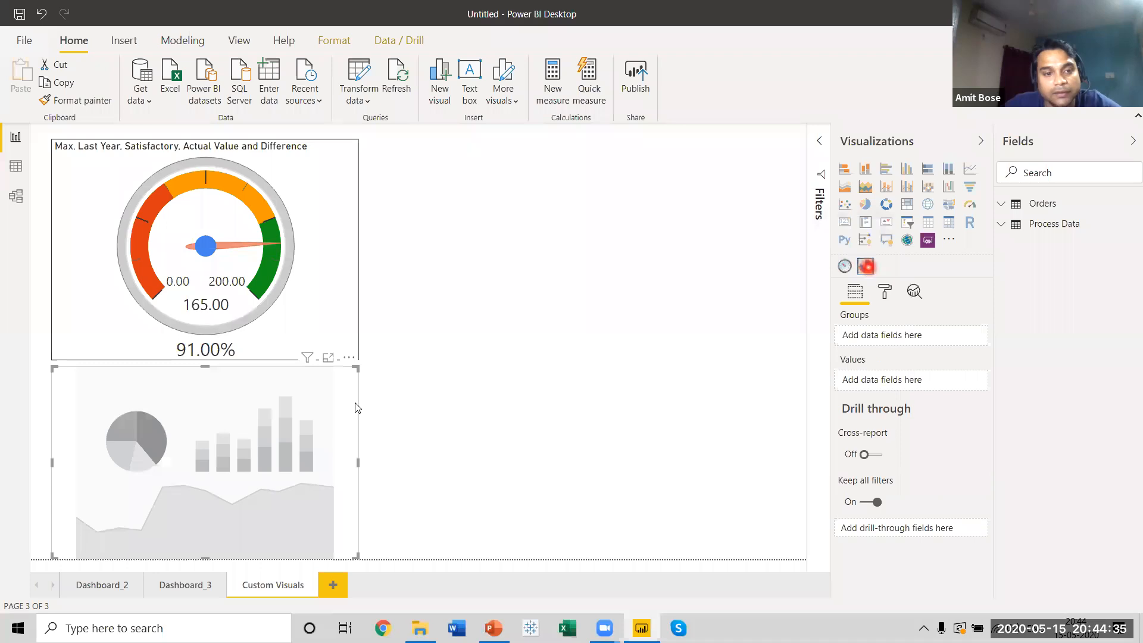
pyautogui.moveTo(288, 438); pyautogui.dragTo(613, 216)
pyautogui.moveTo(679, 341); pyautogui.dragTo(773, 487)
# Step: Show the Sunburst in focus mode and assign Region to Groups and Sales to Values from the Orders table
pyautogui.click(744, 137)
pyautogui.click(308, 269)
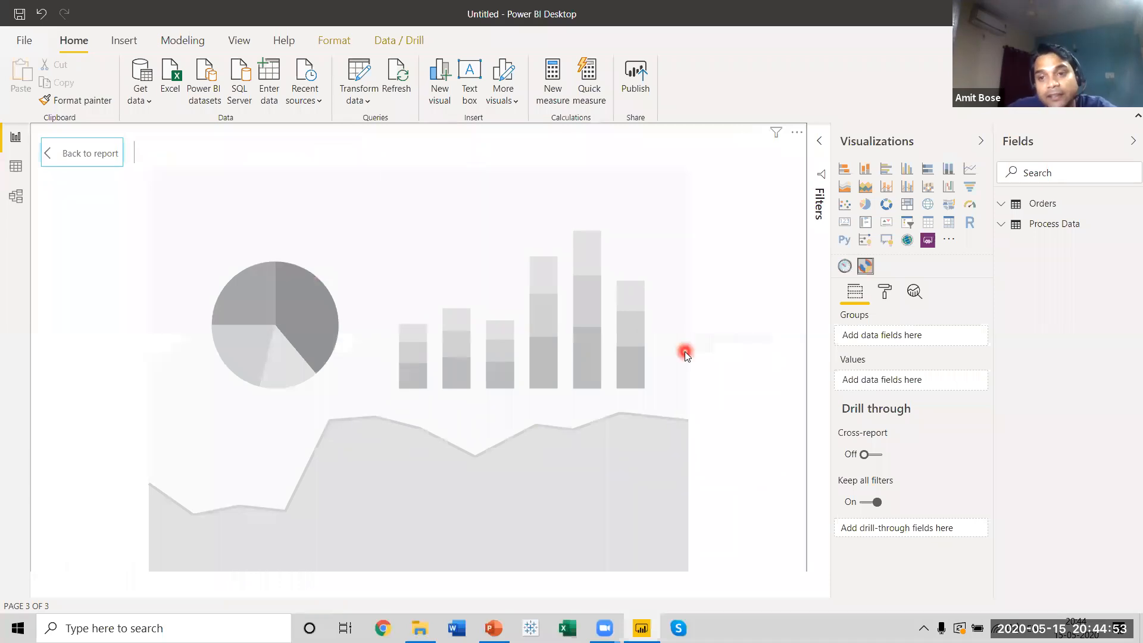
pyautogui.click(1002, 205)
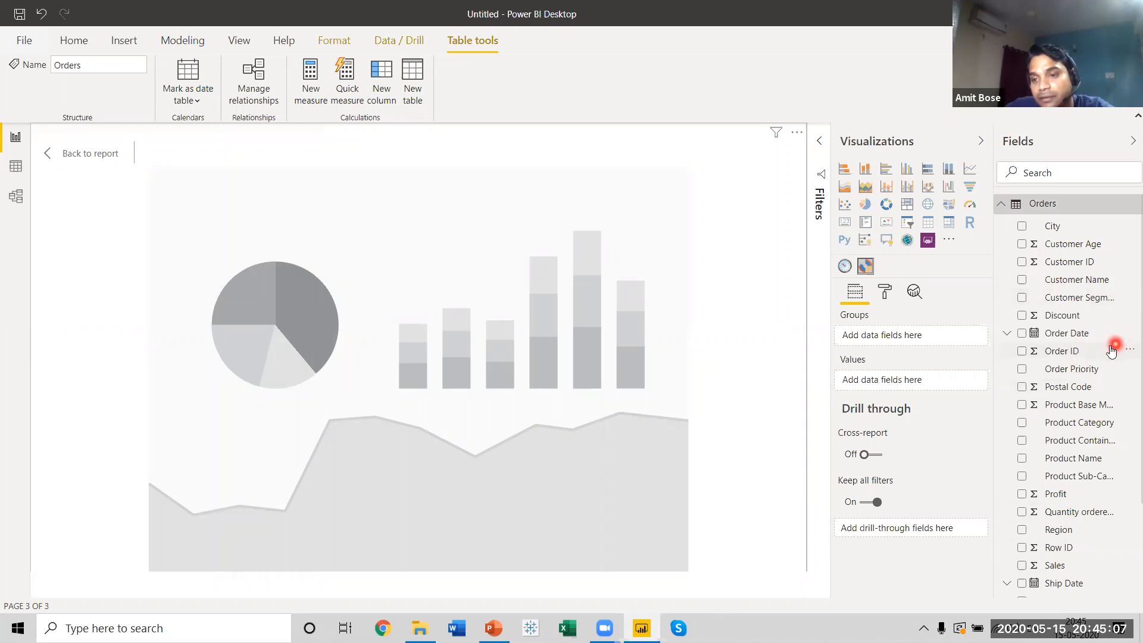
pyautogui.moveTo(896, 350); pyautogui.dragTo(904, 332)
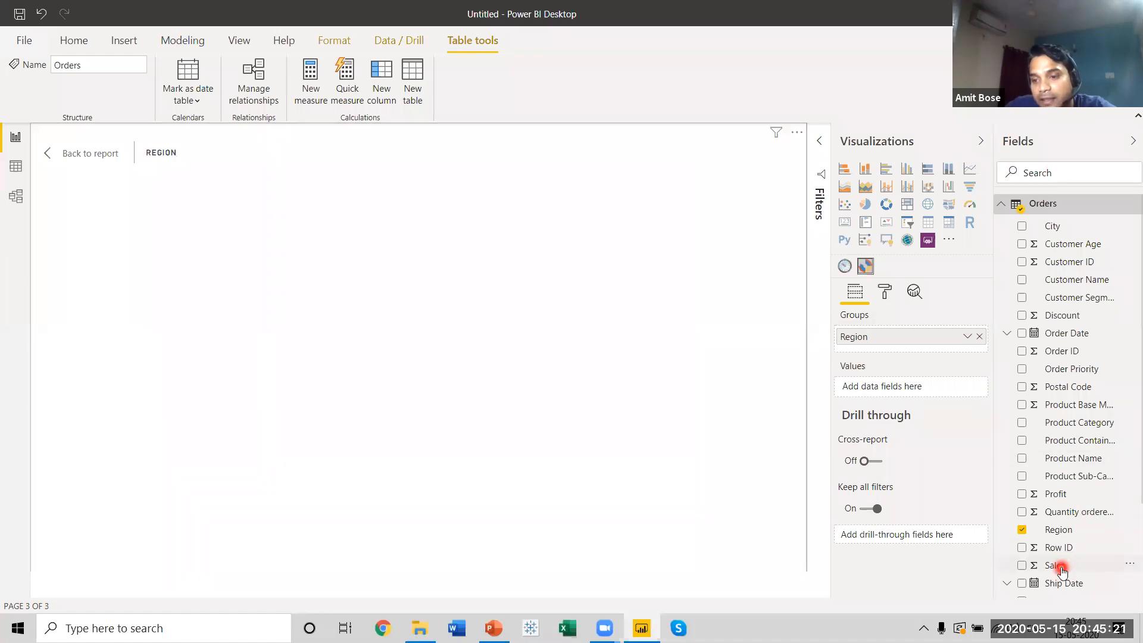
pyautogui.moveTo(1054, 565); pyautogui.dragTo(903, 390)
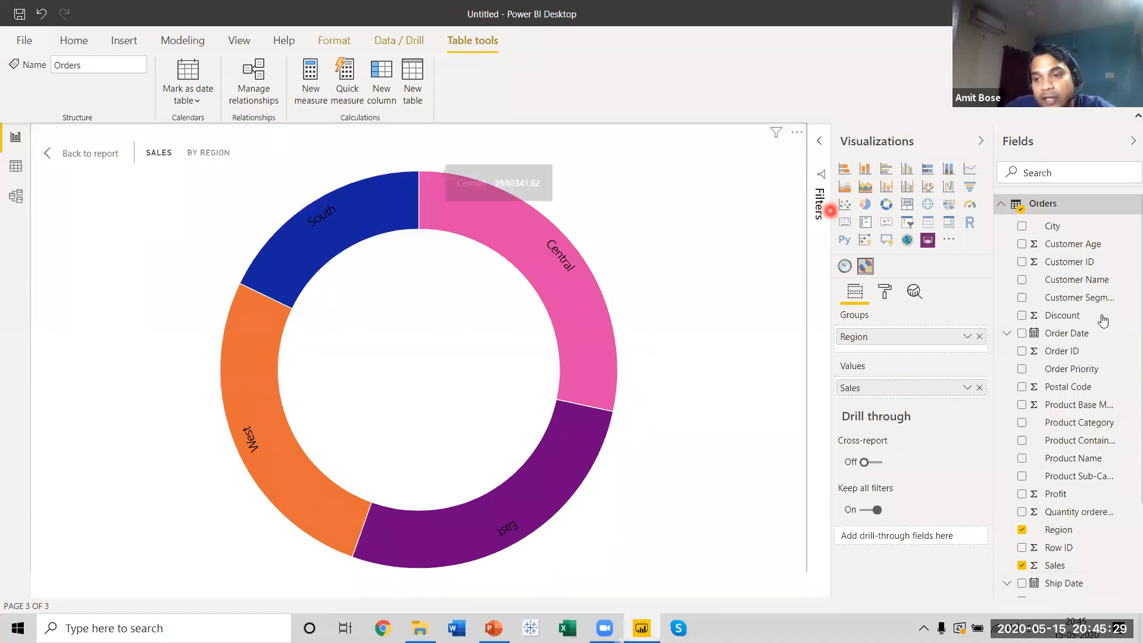
# Step: Add Product Category and Product Sub-Category below Region as further group levels of the Sunburst
pyautogui.moveTo(1028, 423); pyautogui.dragTo(932, 338)
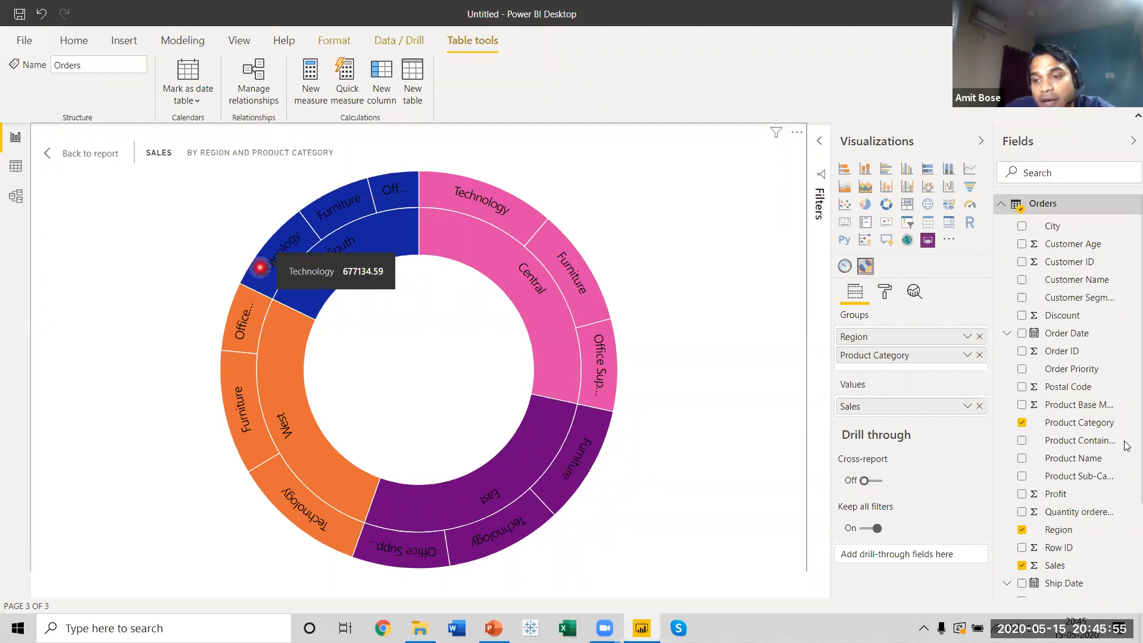
pyautogui.moveTo(1079, 476); pyautogui.dragTo(930, 365)
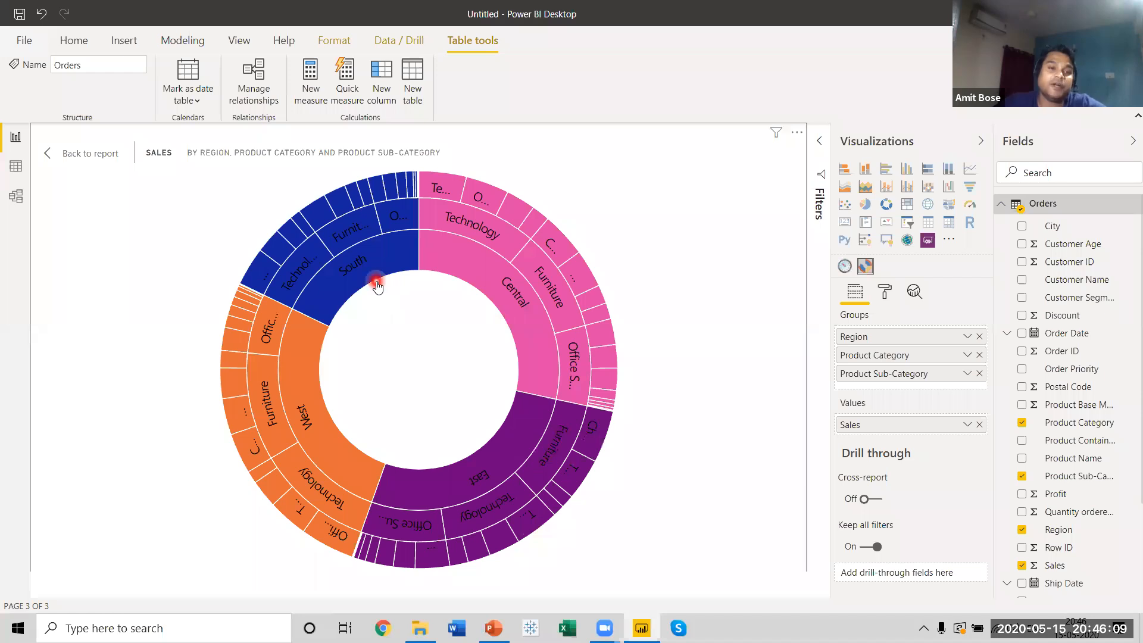
pyautogui.moveTo(369, 274)
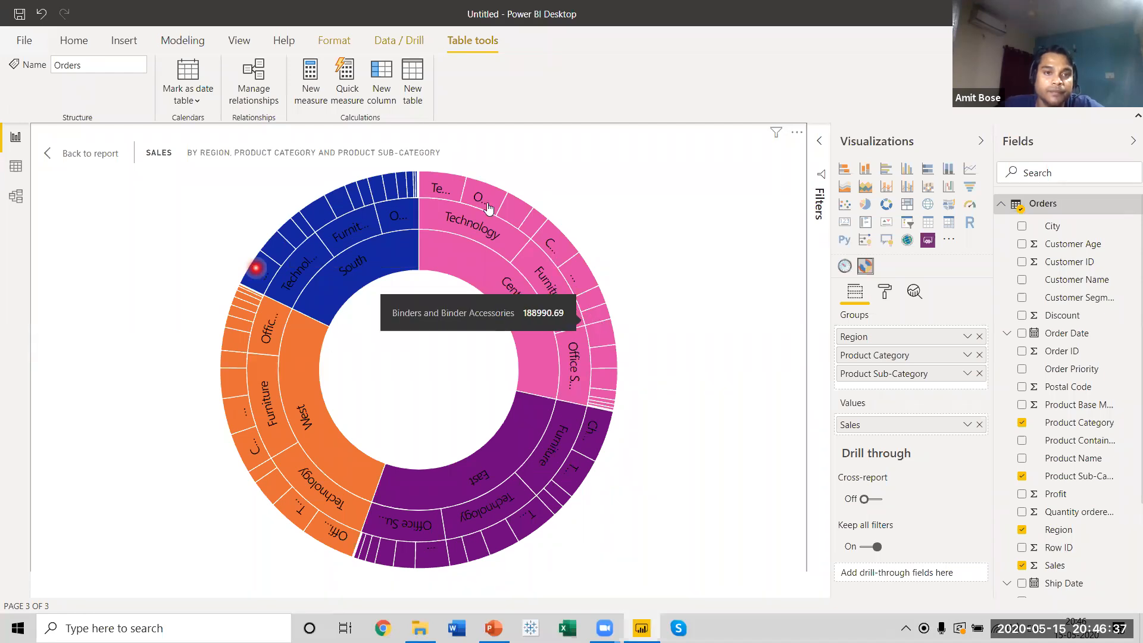
# Step: Return the Sunburst to the report page and resize it to align with the gauge's upper and lower edges
pyautogui.click(886, 292)
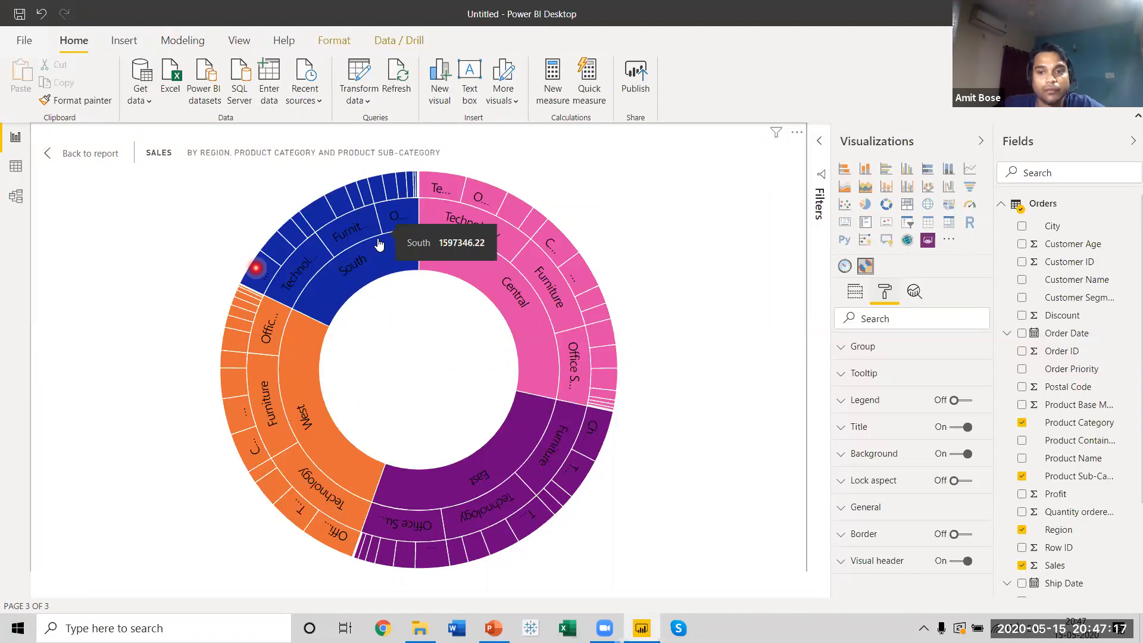
pyautogui.click(51, 155)
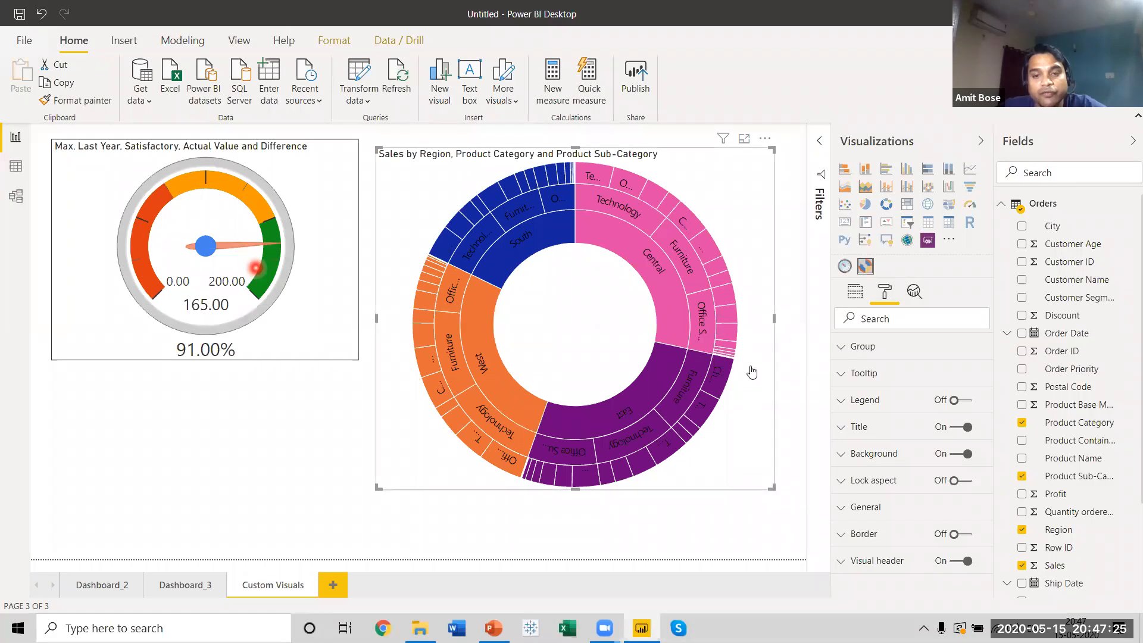
pyautogui.moveTo(772, 487); pyautogui.dragTo(746, 419)
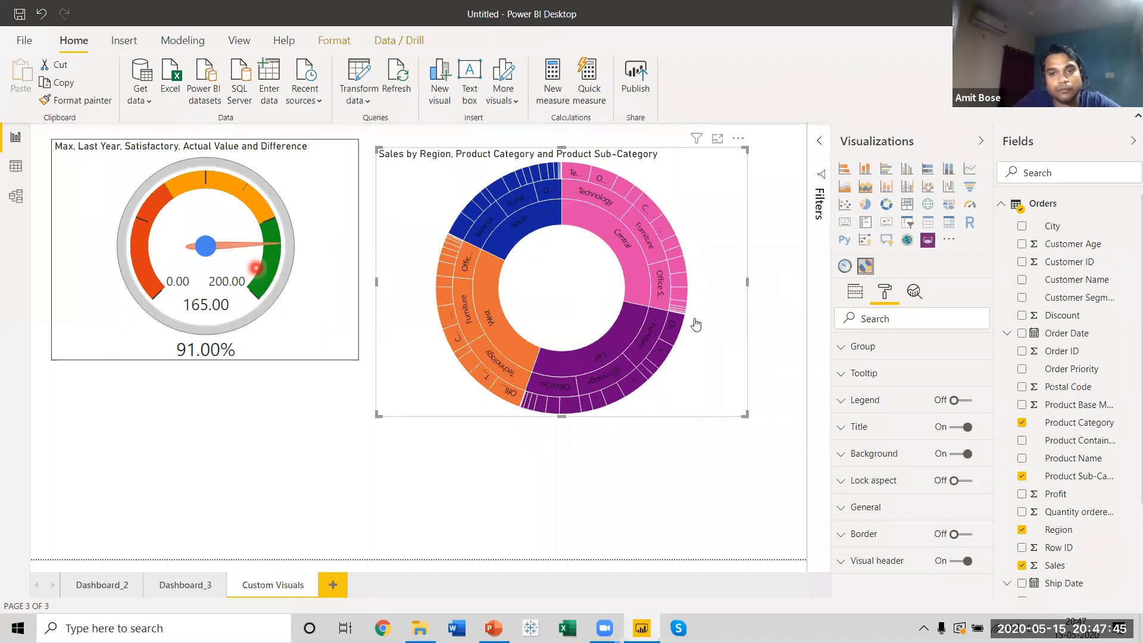
pyautogui.moveTo(745, 409); pyautogui.dragTo(687, 346)
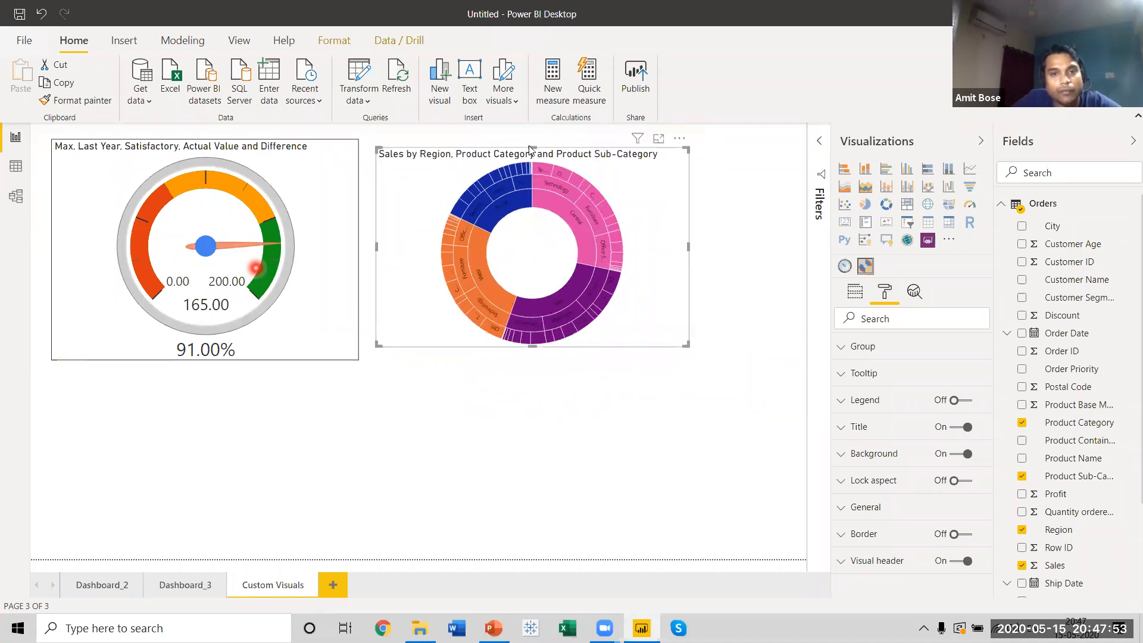
pyautogui.moveTo(532, 146); pyautogui.dragTo(533, 141)
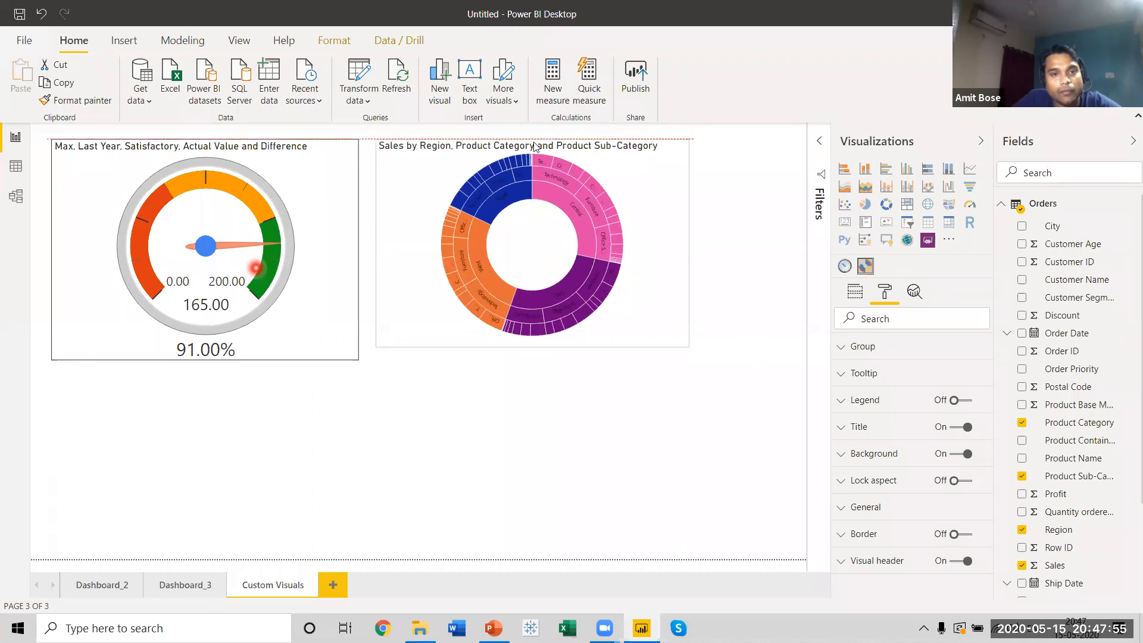
pyautogui.moveTo(529, 345); pyautogui.dragTo(530, 365)
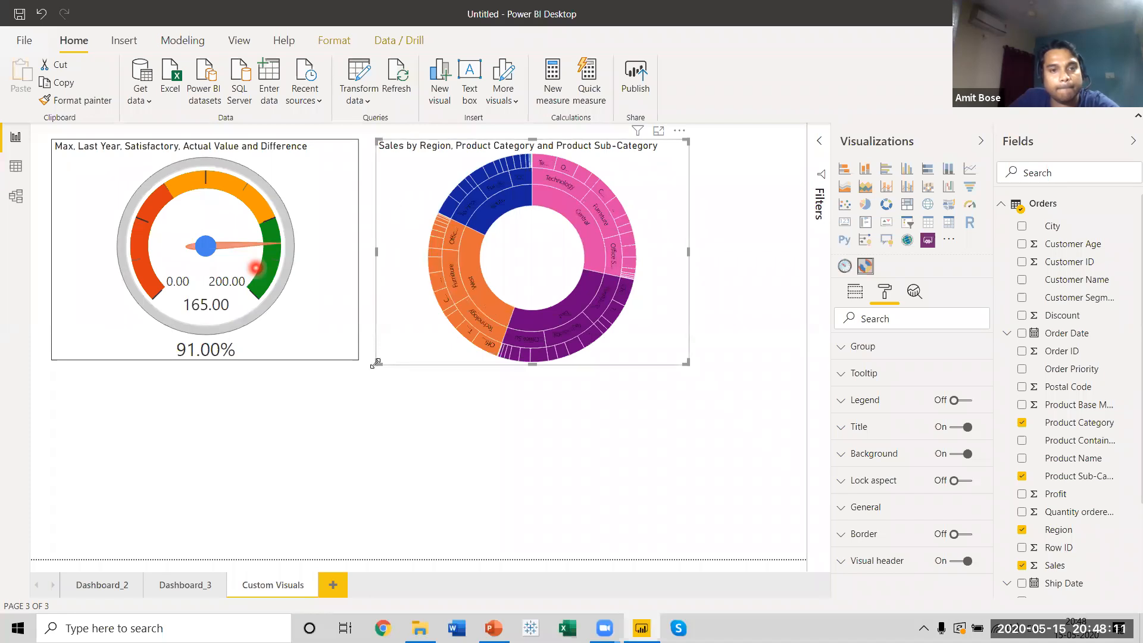
pyautogui.moveTo(376, 363); pyautogui.dragTo(379, 359)
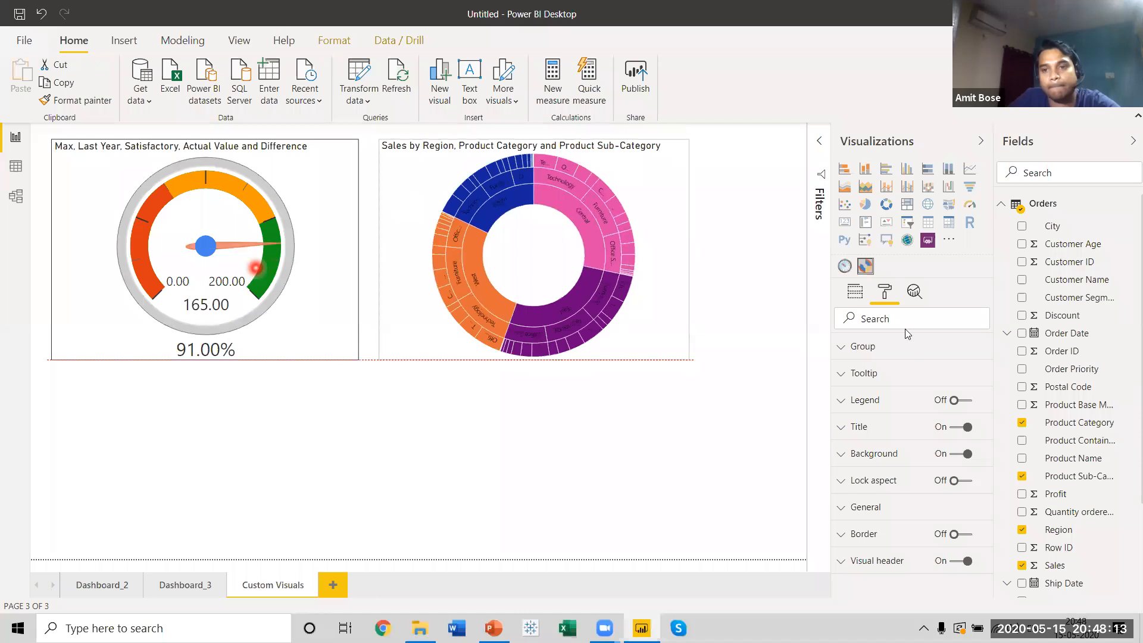
# Step: Turn on the border around the Sunburst visual in its formatting options
pyautogui.click(884, 294)
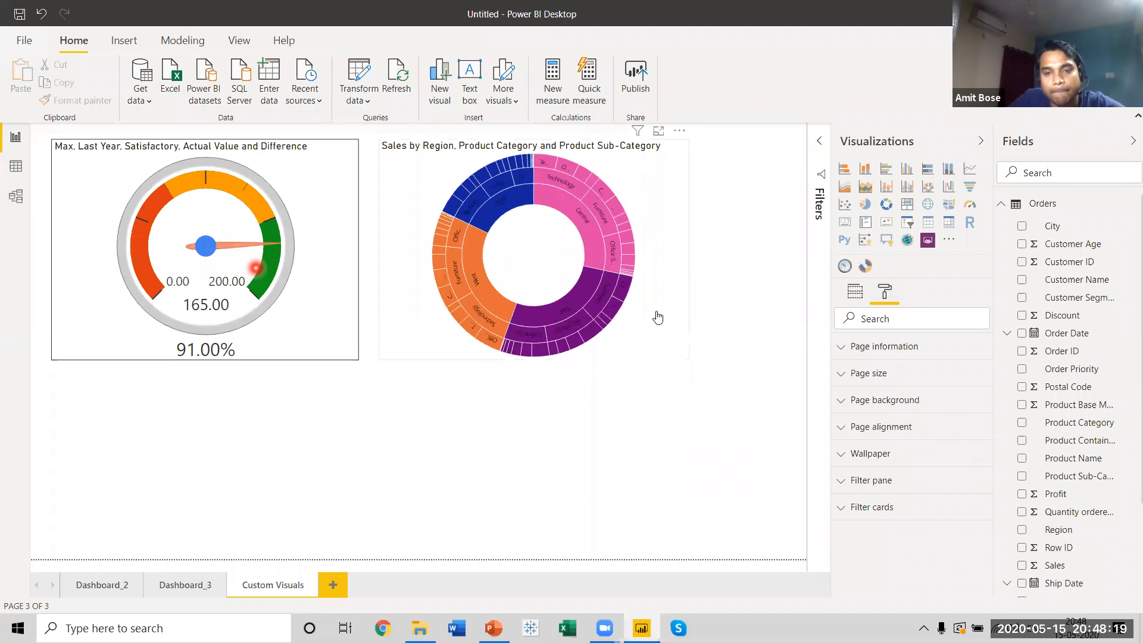
pyautogui.click(658, 317)
pyautogui.click(883, 294)
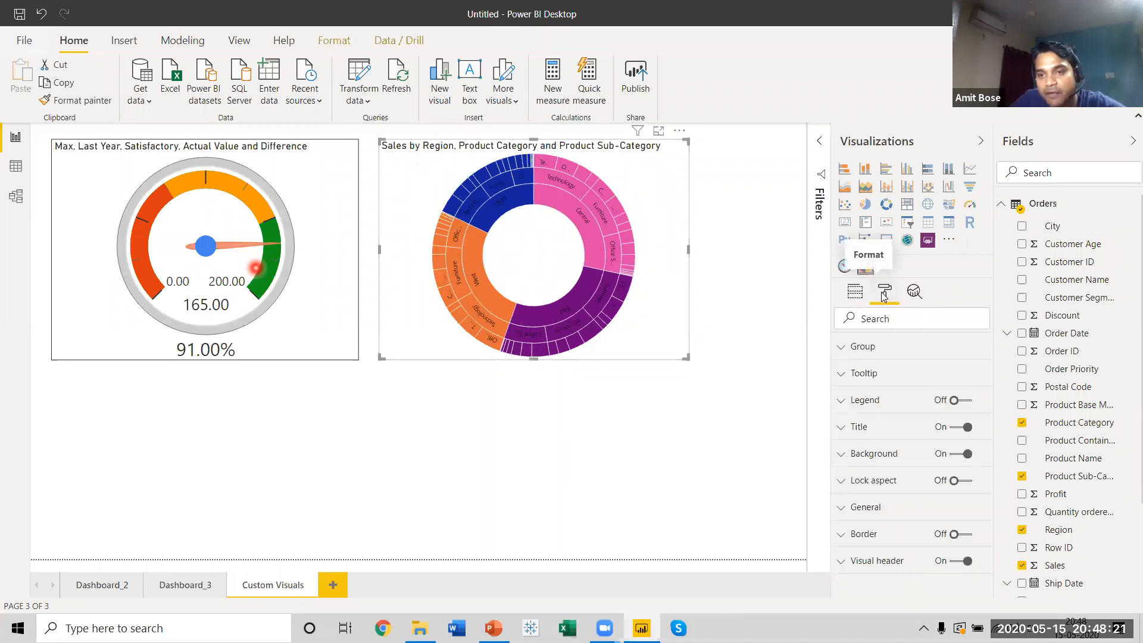
pyautogui.click(967, 535)
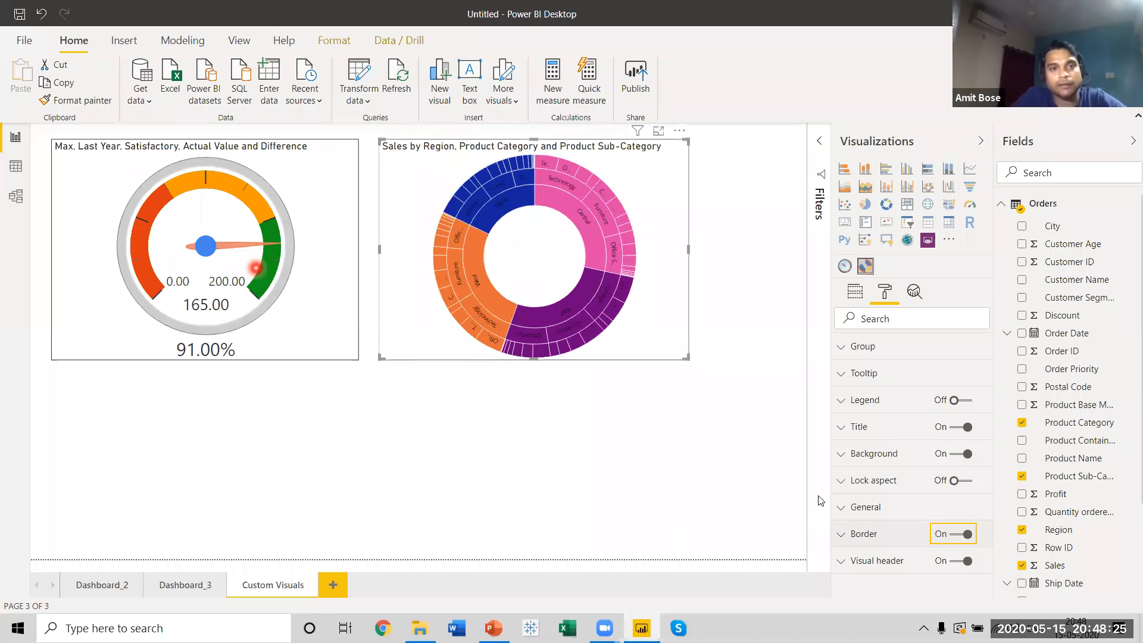
pyautogui.click(650, 470)
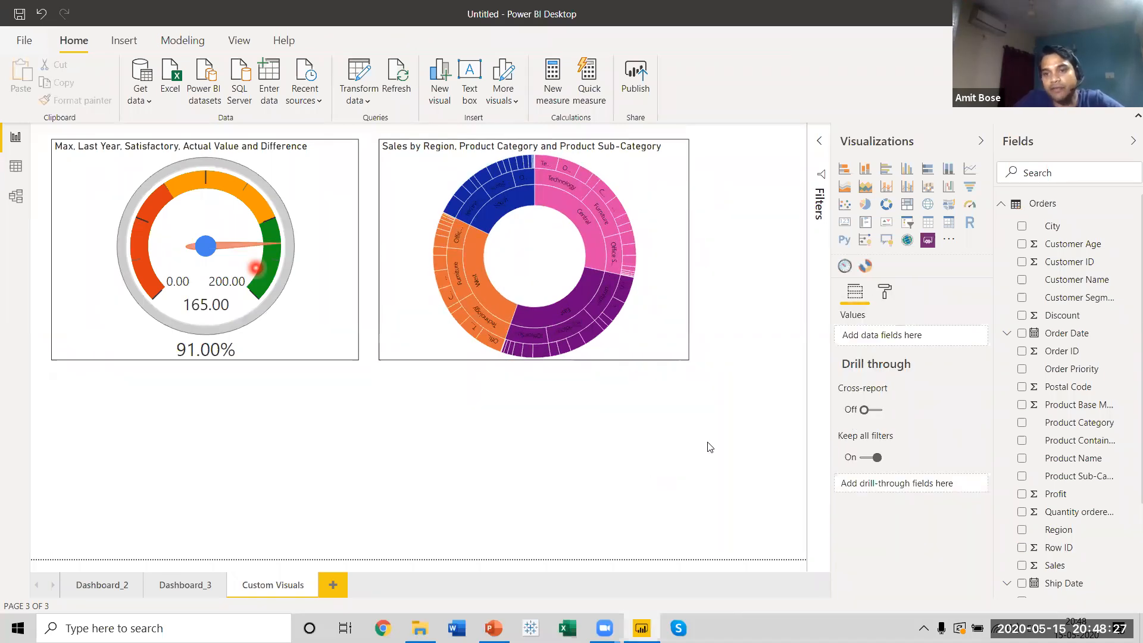
# Step: Search the AppSource marketplace of Power BI visuals for Histogram
pyautogui.click(949, 240)
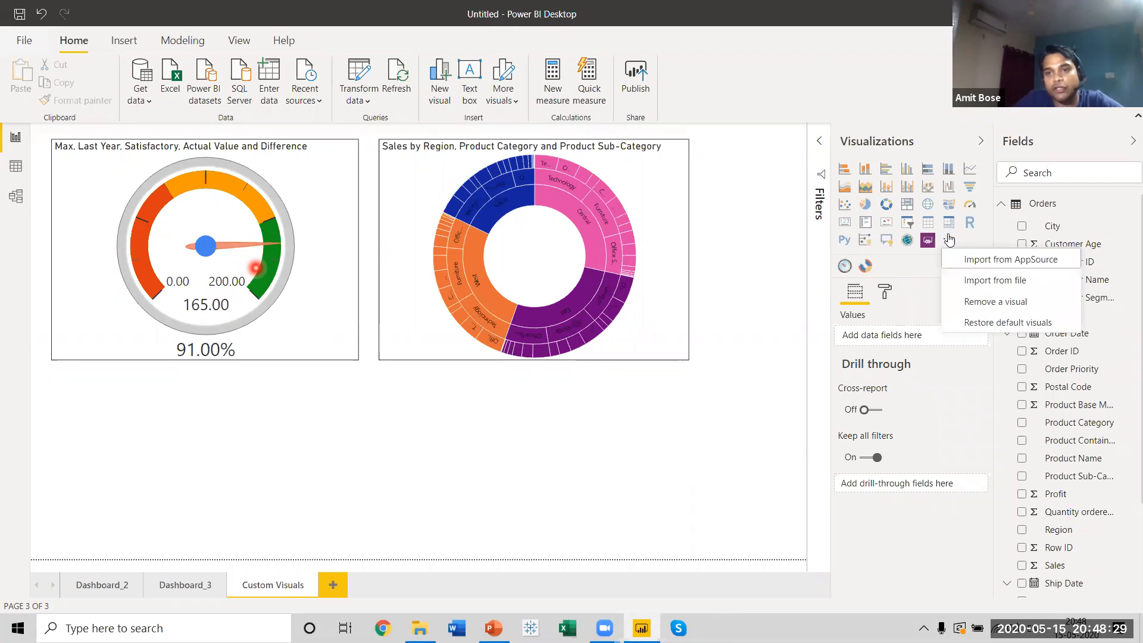
pyautogui.click(992, 266)
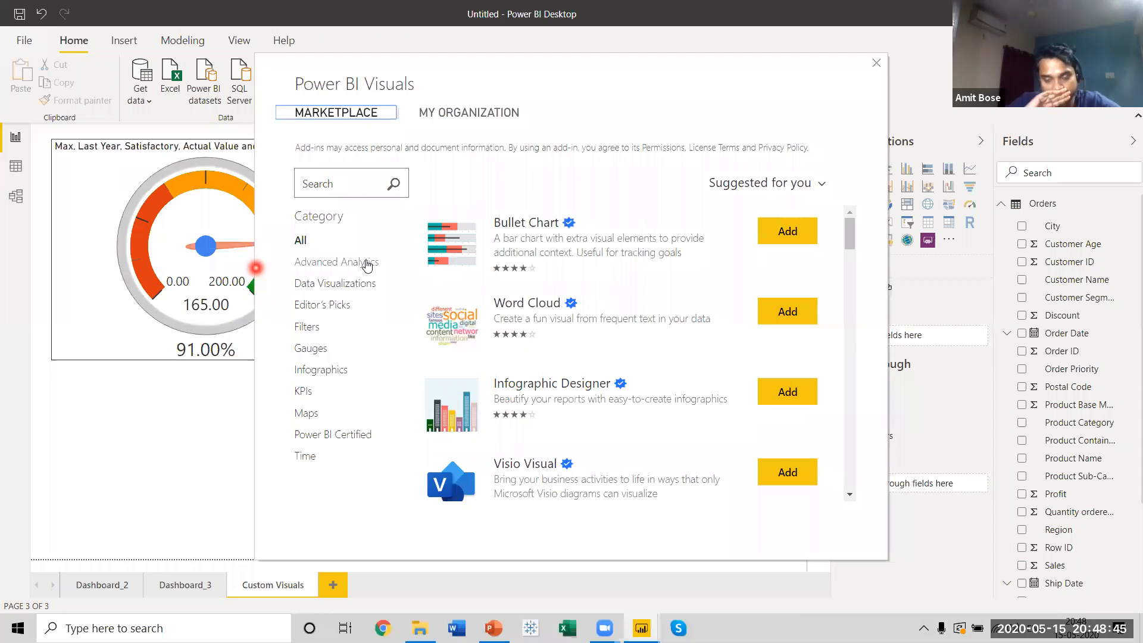
pyautogui.click(357, 191)
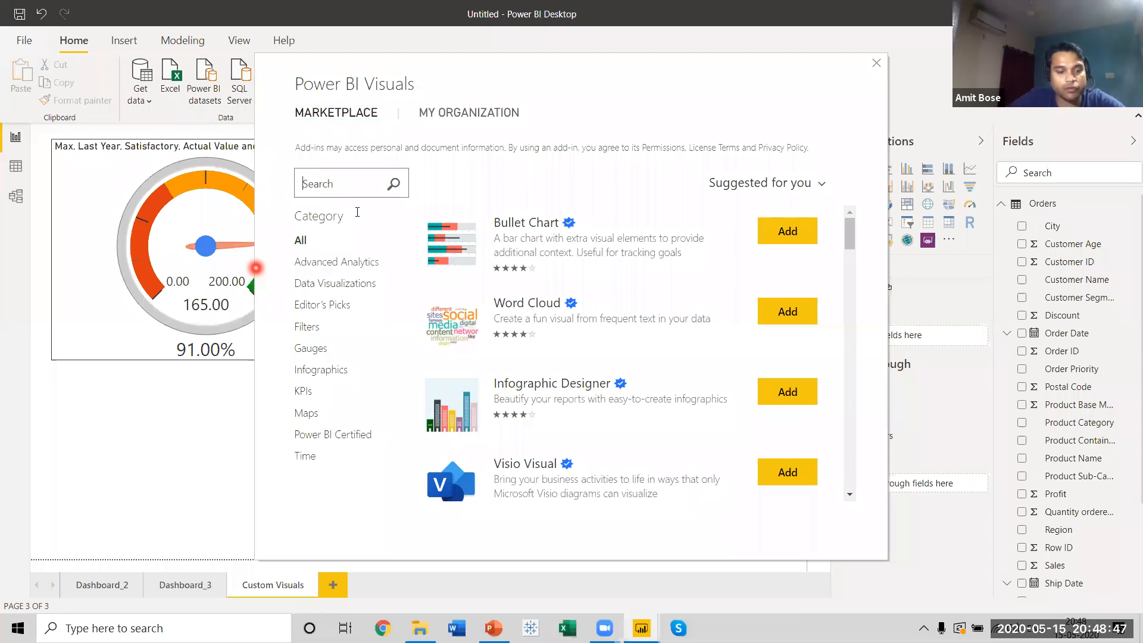
pyautogui.write('H')
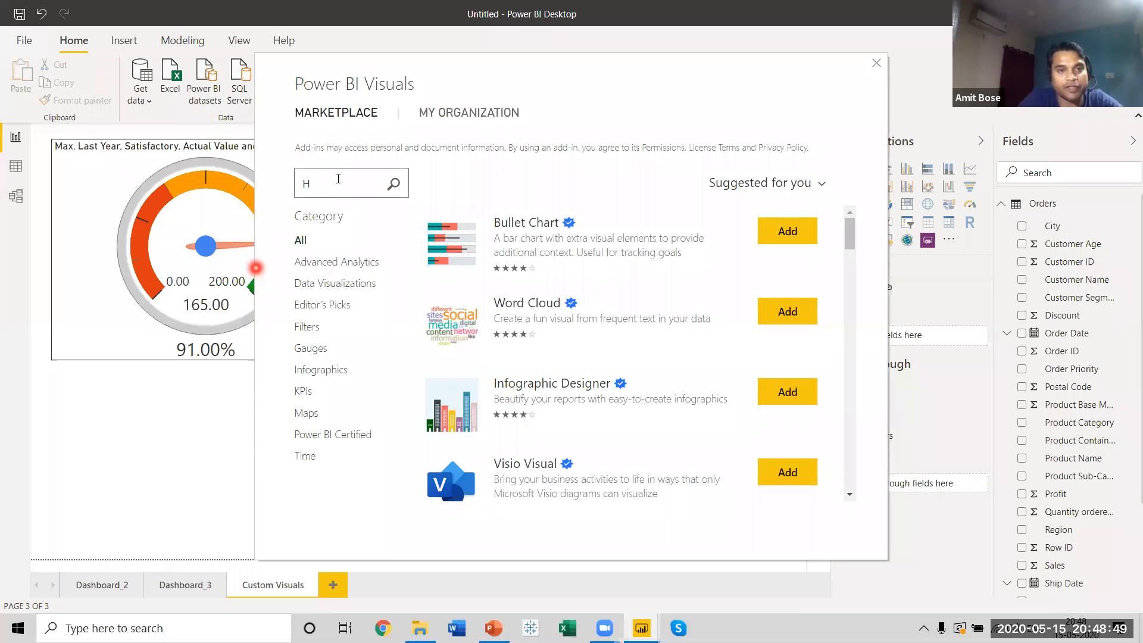
pyautogui.write('istogram')
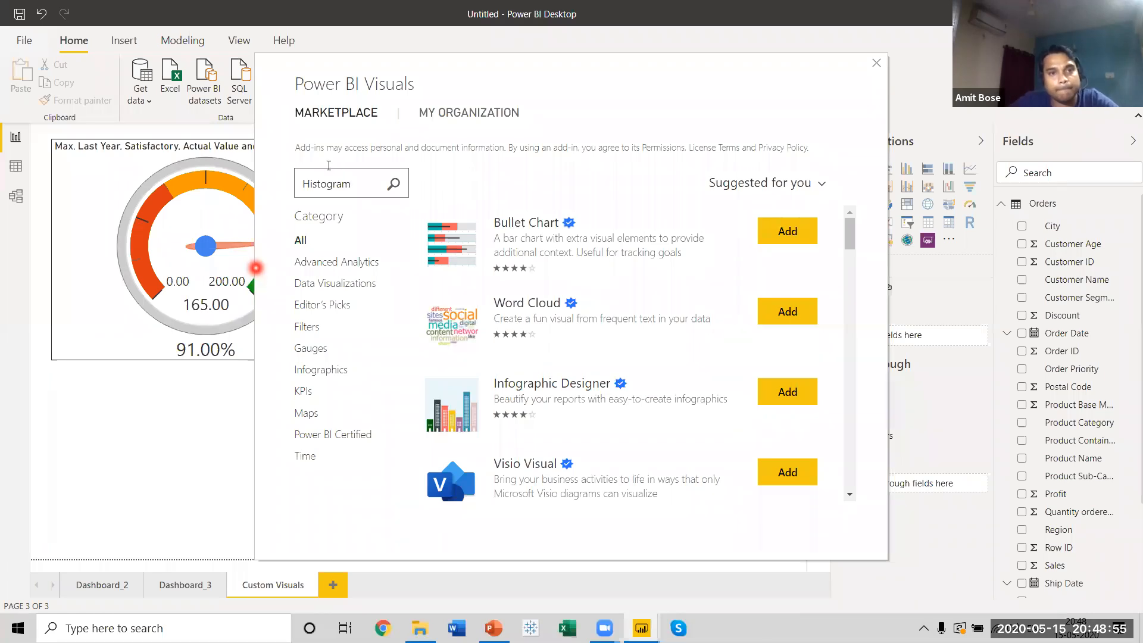
pyautogui.press('Return')
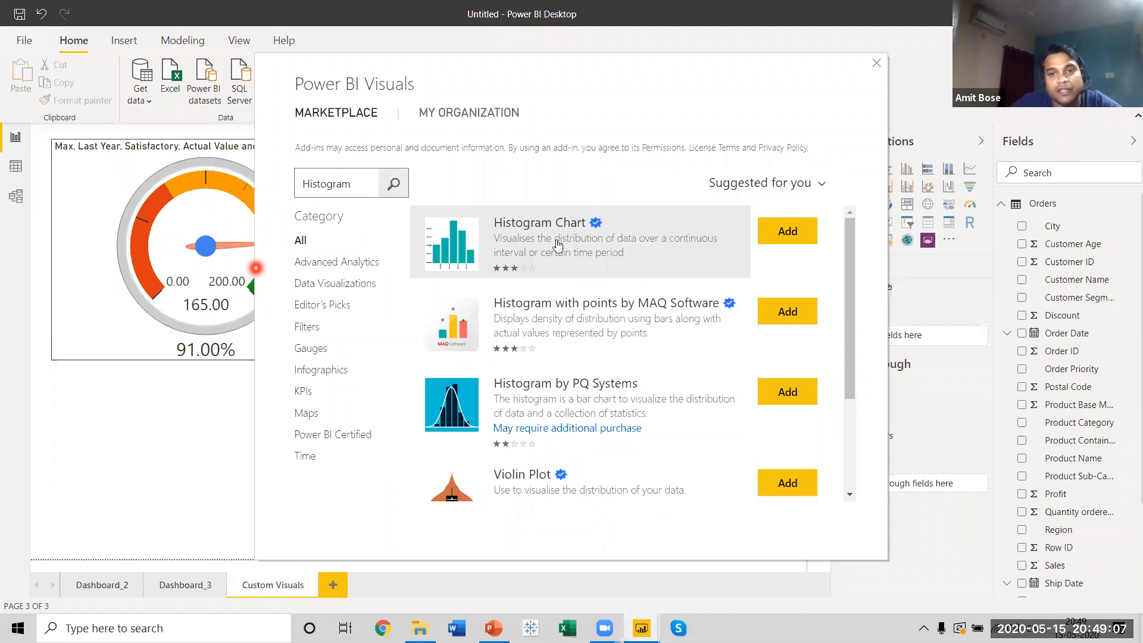
# Step: Import the Histogram Chart visual by Microsoft Corporation into the report
pyautogui.click(703, 224)
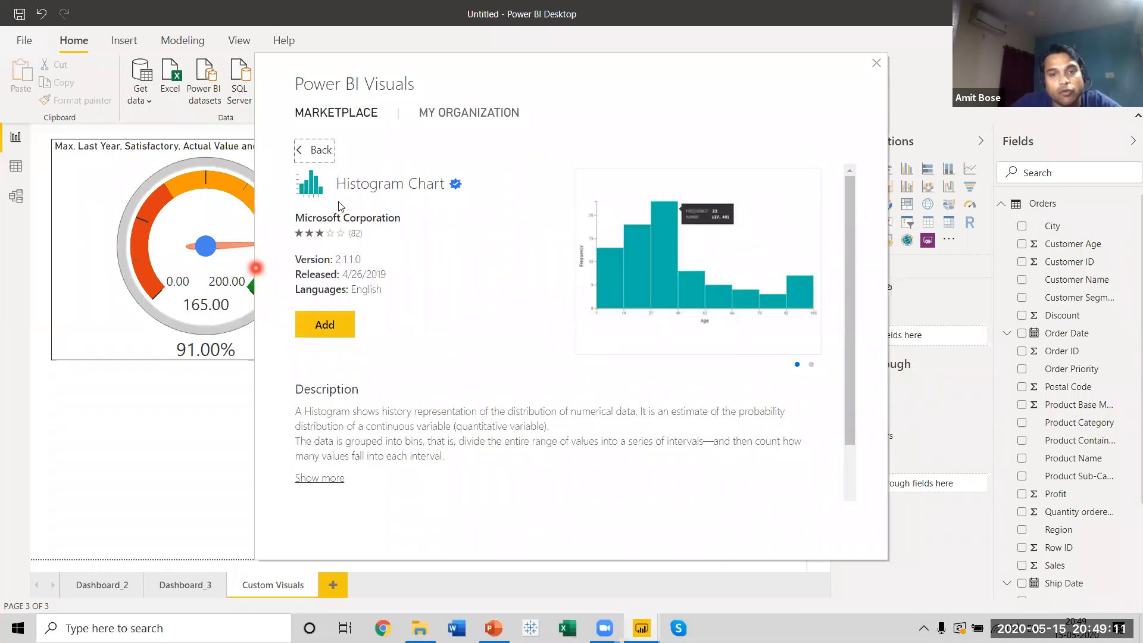
pyautogui.click(325, 329)
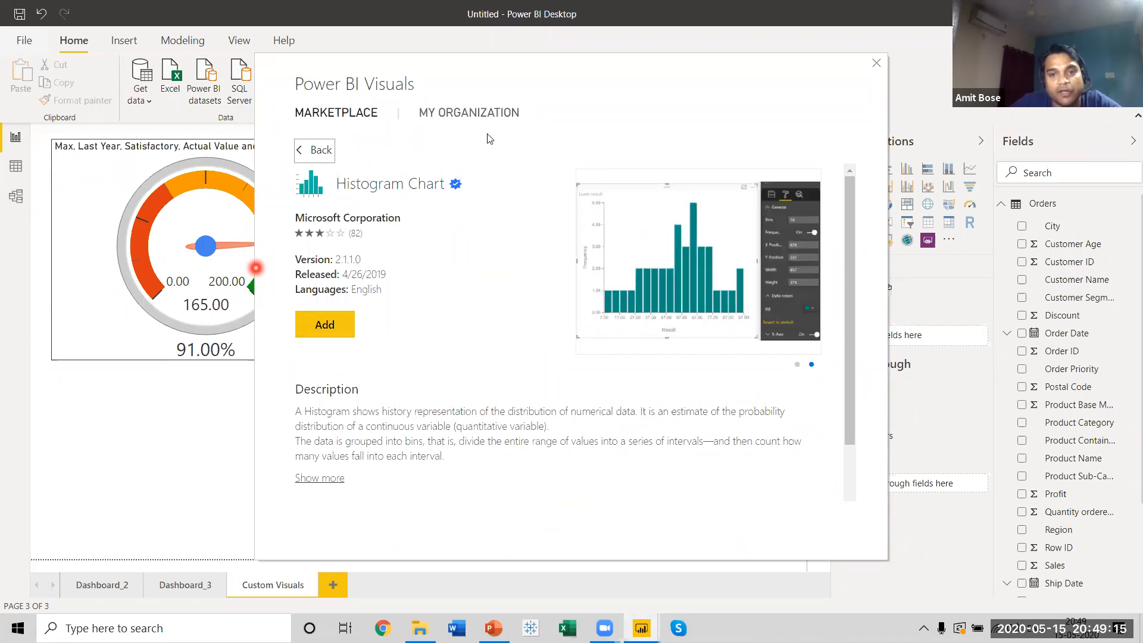
pyautogui.click(329, 328)
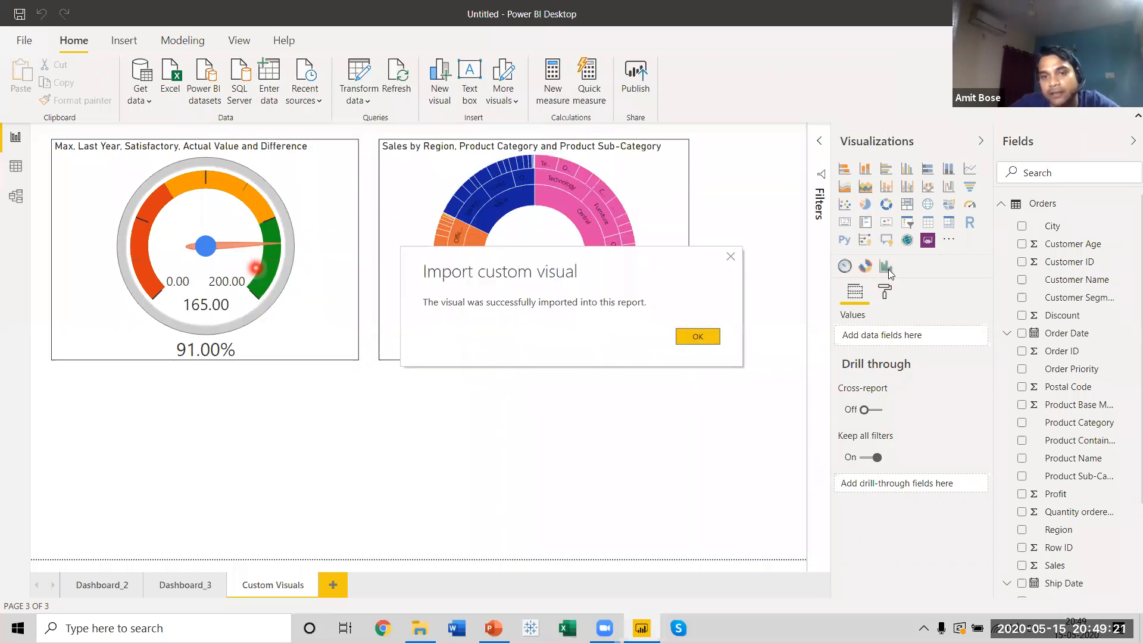
pyautogui.click(697, 337)
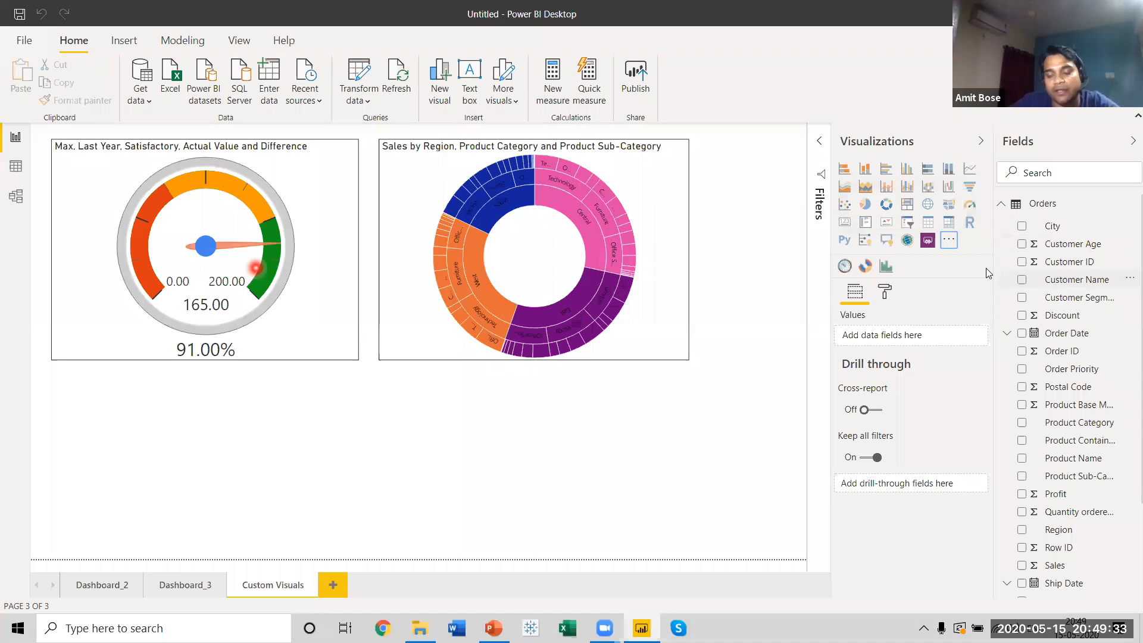
# Step: Add an empty Histogram Chart to the Custom Visuals page and move it below the Sunburst
pyautogui.click(886, 267)
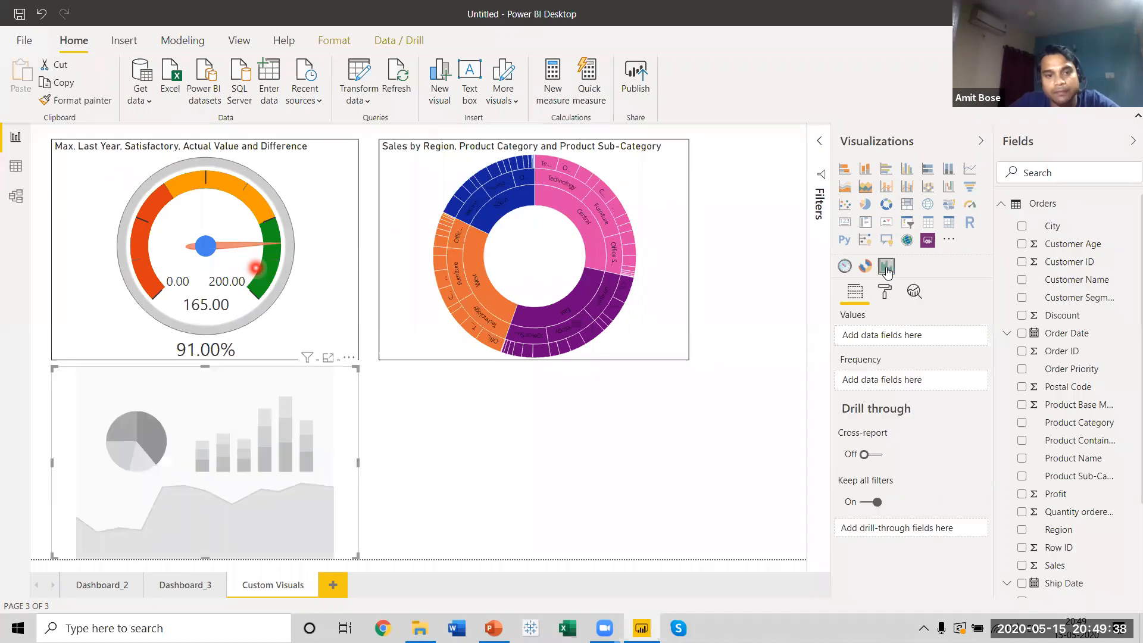
pyautogui.click(394, 343)
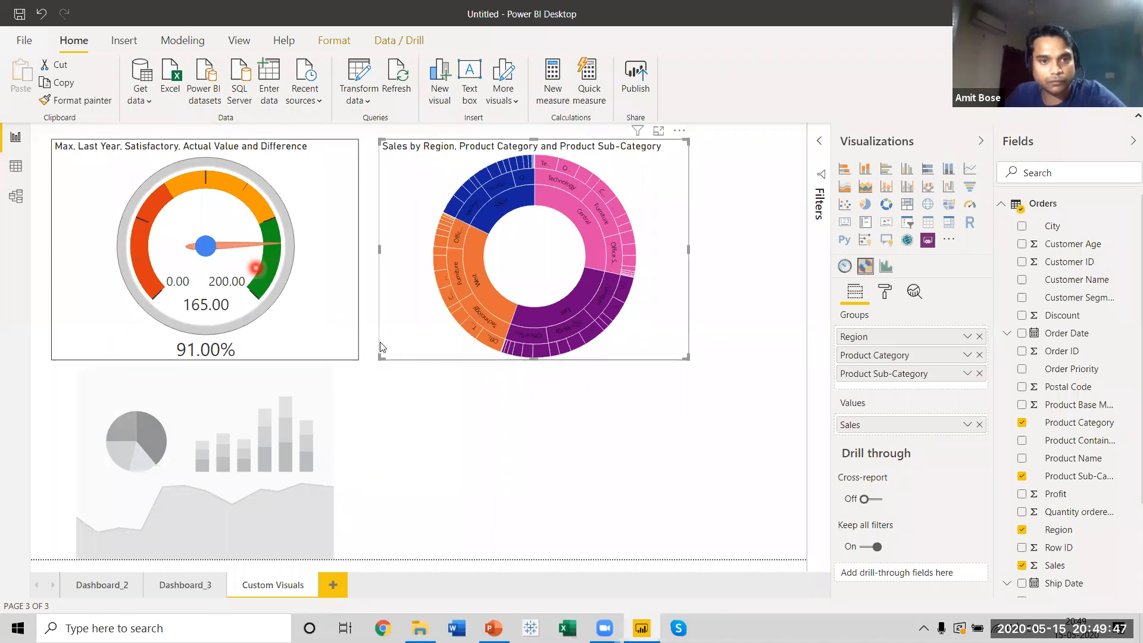
pyautogui.click(308, 410)
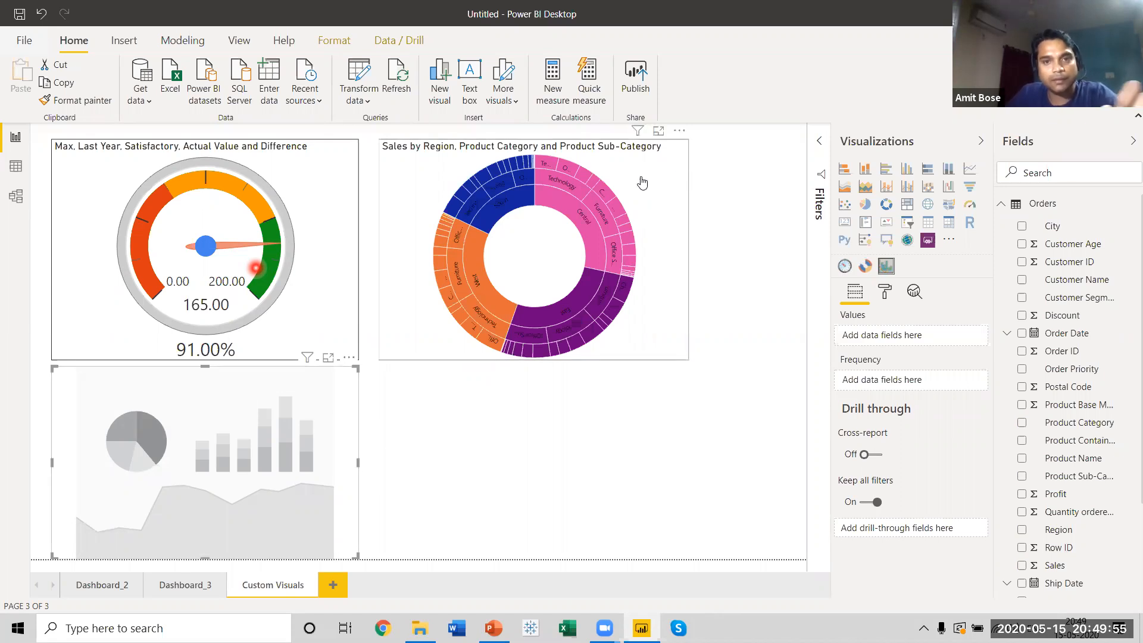
pyautogui.click(681, 132)
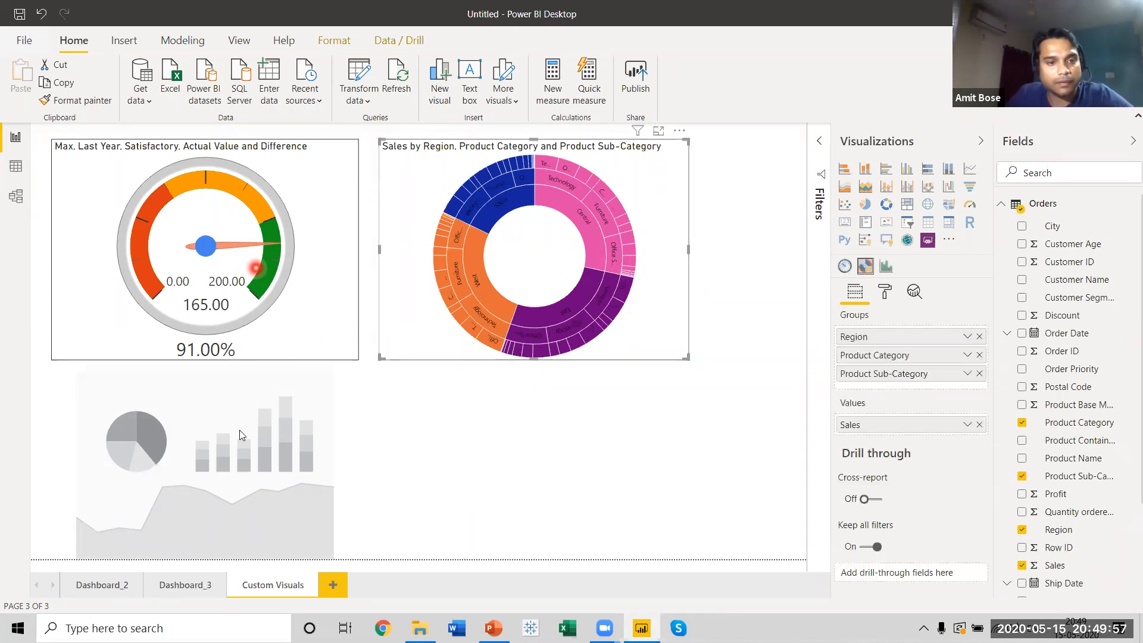
pyautogui.moveTo(346, 464); pyautogui.dragTo(709, 473)
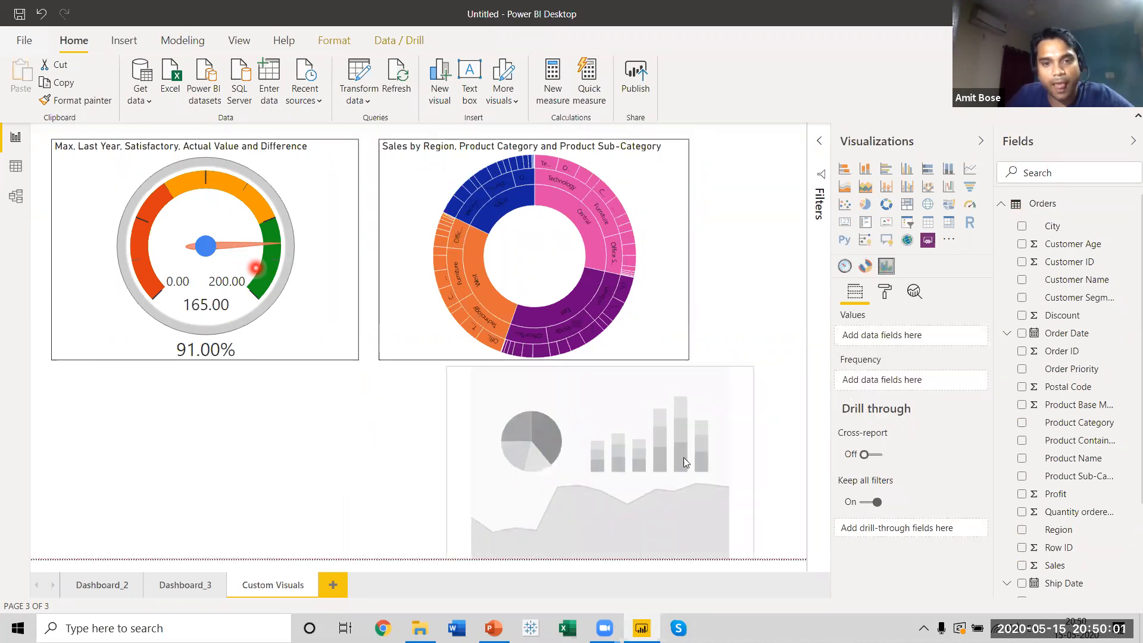
# Step: Reduce the Sunburst's height from its lower edge to leave a gap above the histogram
pyautogui.click(532, 356)
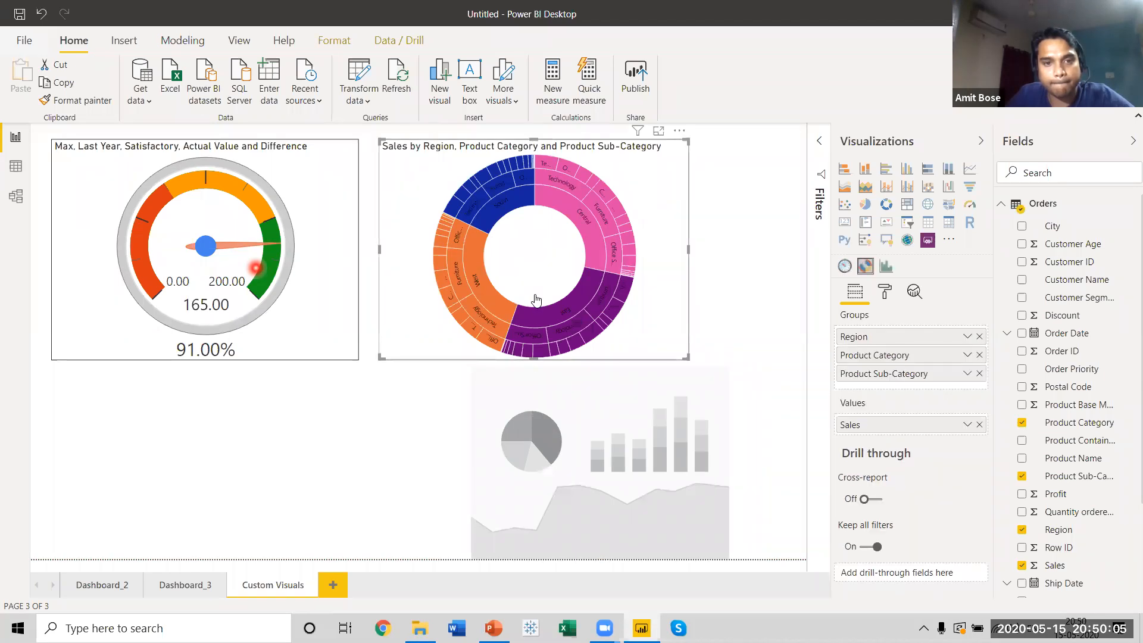
pyautogui.moveTo(534, 358); pyautogui.dragTo(651, 331)
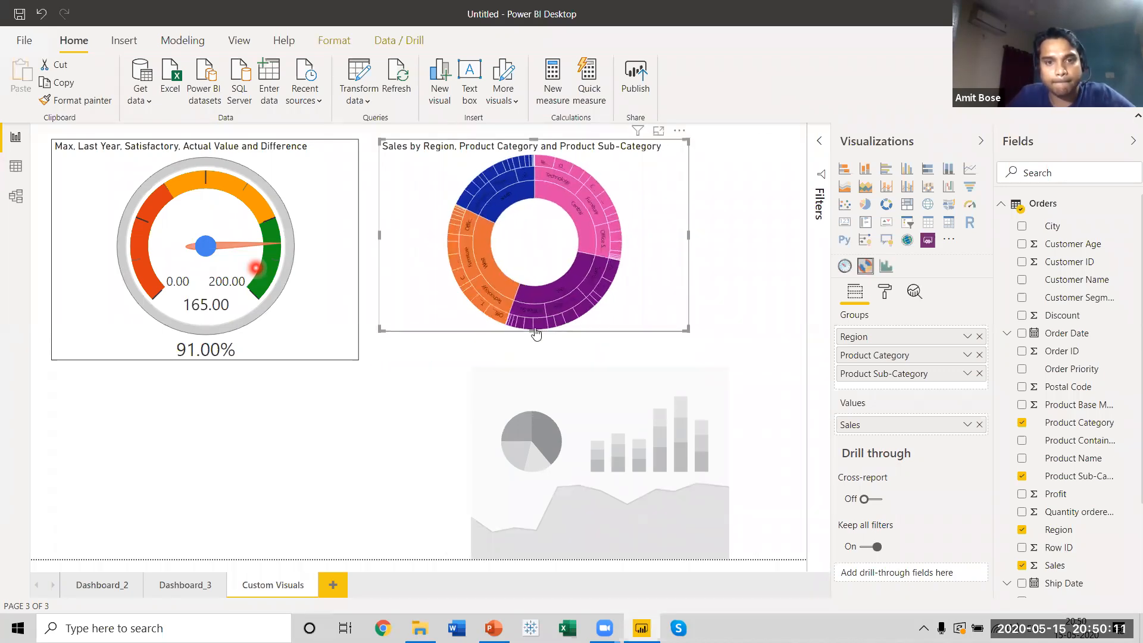
pyautogui.moveTo(529, 332); pyautogui.dragTo(584, 396)
# Step: Assign Customer Age to the histogram's Values and Customer Name to its Frequency, and show the visual in focus mode
pyautogui.click(583, 396)
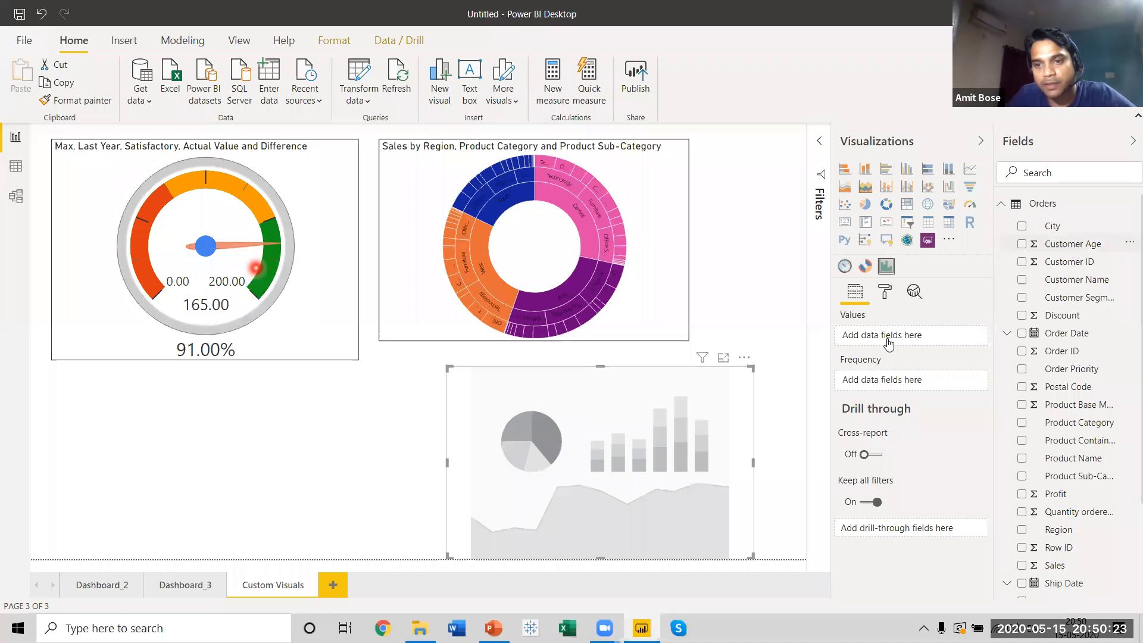
pyautogui.moveTo(889, 344); pyautogui.dragTo(890, 338)
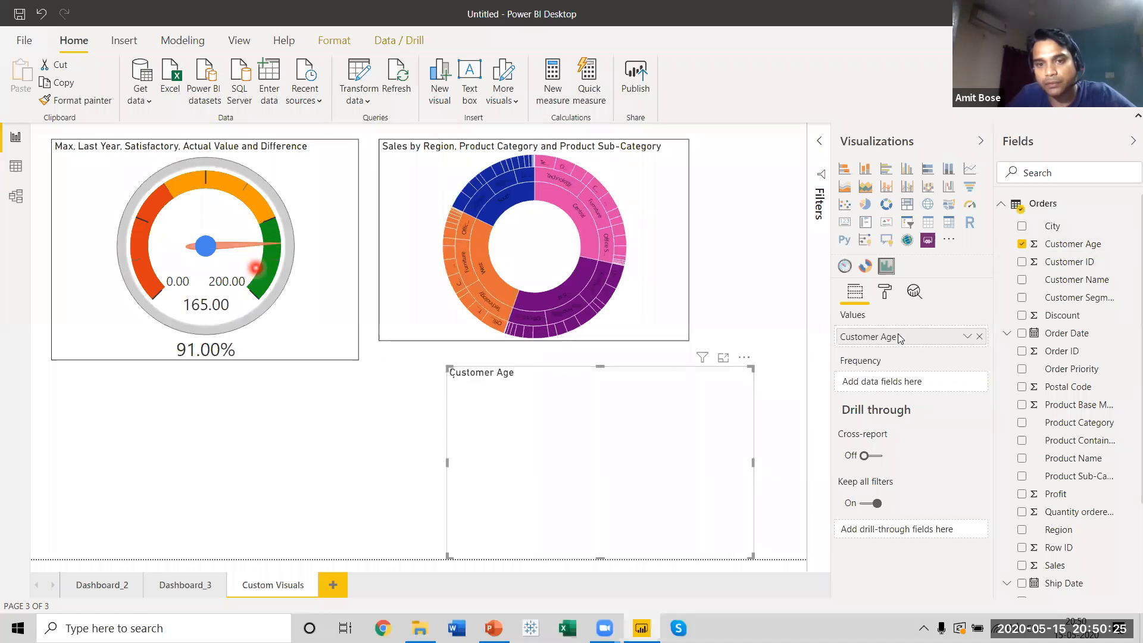
pyautogui.moveTo(949, 367); pyautogui.dragTo(922, 388)
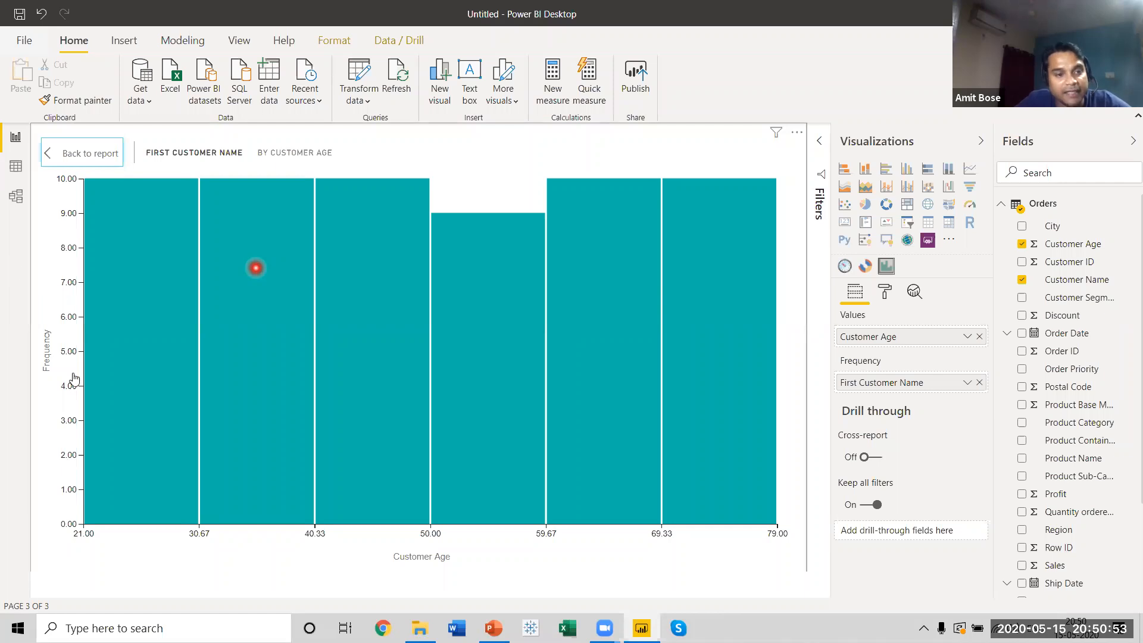
# Step: Open the histogram's X-axis formatting options at the display units and decimal places settings
pyautogui.click(885, 294)
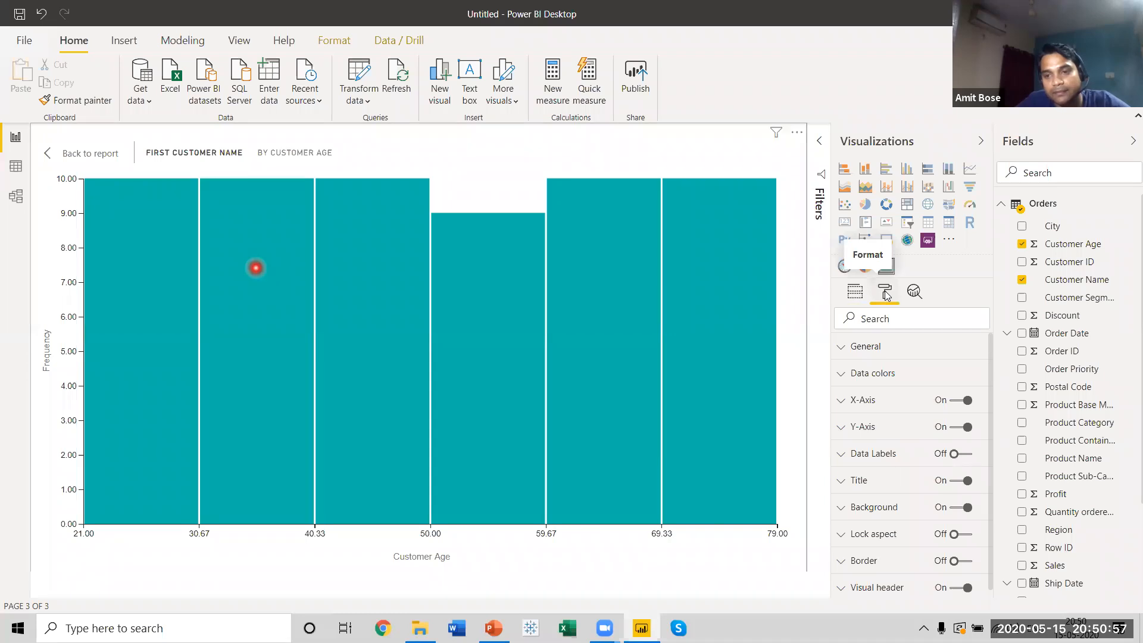
pyautogui.click(840, 401)
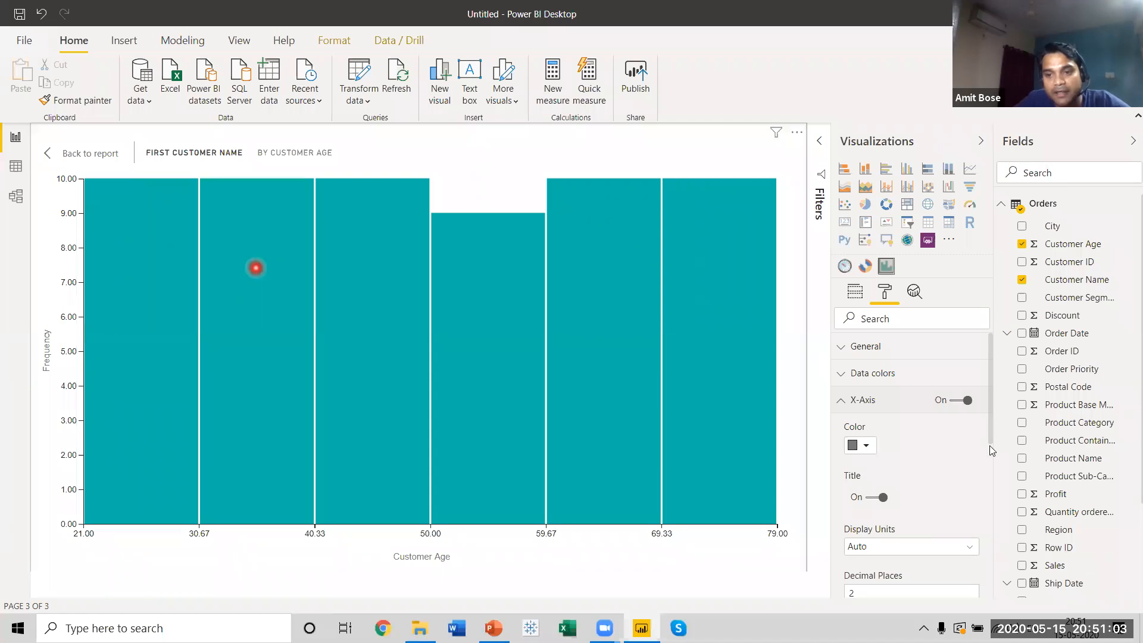
pyautogui.moveTo(989, 420); pyautogui.dragTo(991, 479)
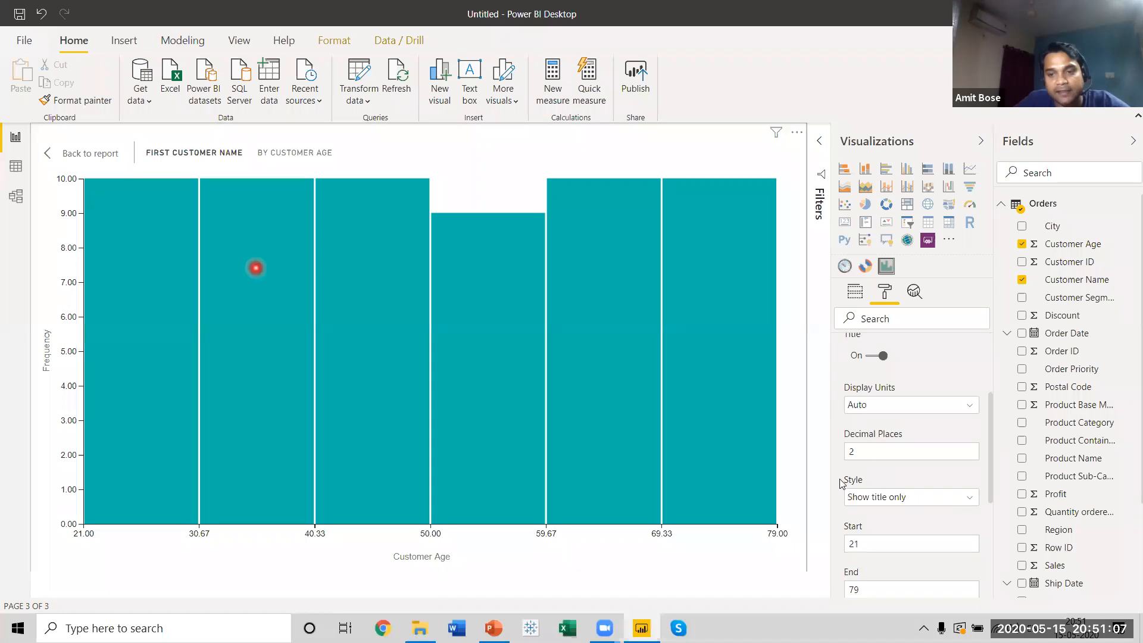
# Step: Try decimal places values of 1 and 17 for the histogram's X-axis labels, then restore 2
pyautogui.doubleClick(844, 457)
pyautogui.press('BackSpace')
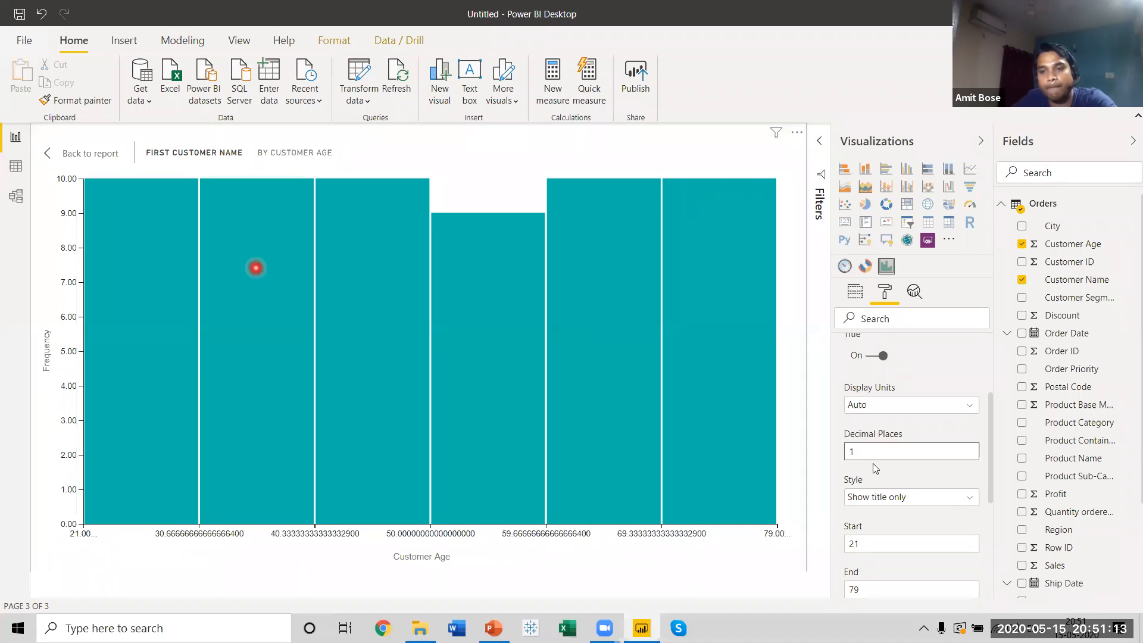
pyautogui.press('BackSpace')
pyautogui.write('0')
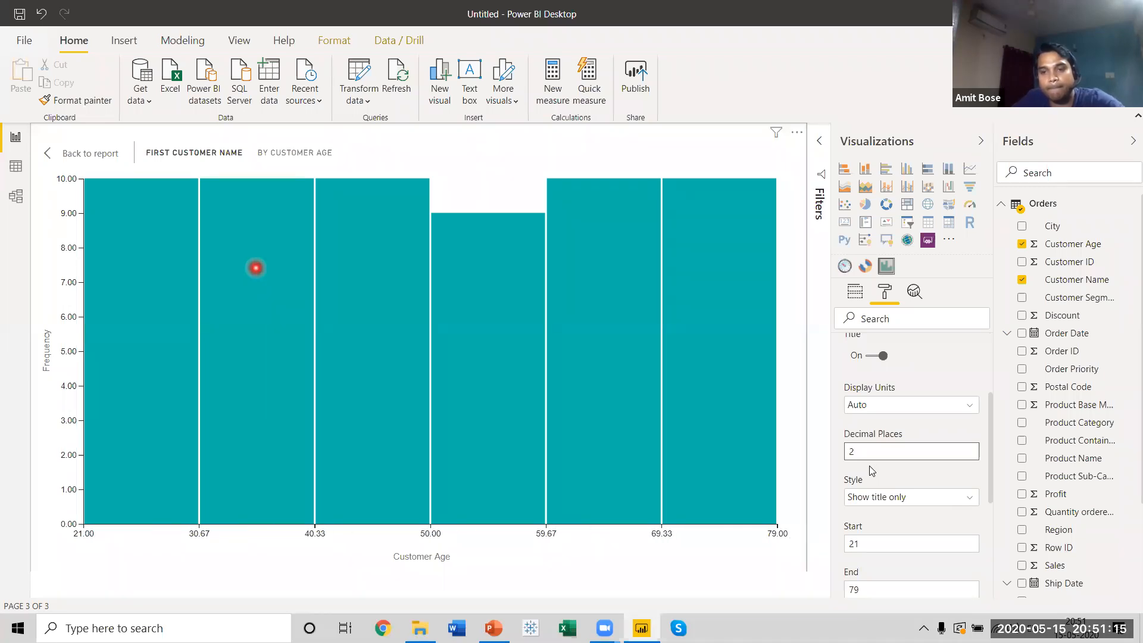
pyautogui.press('BackSpace')
pyautogui.write('17')
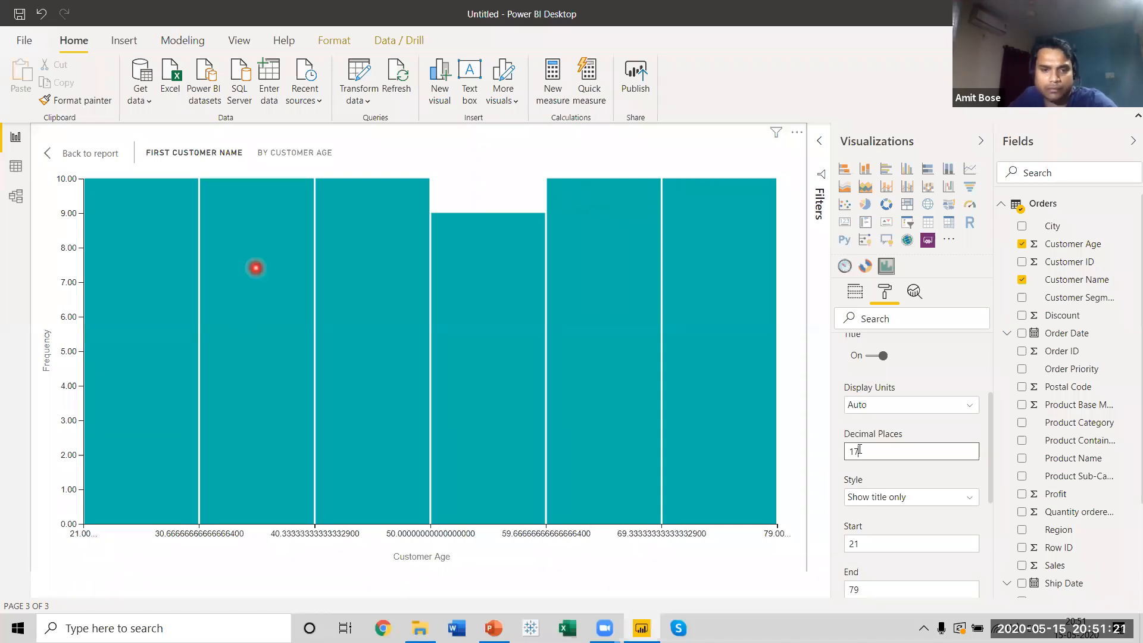
pyautogui.press('BackSpace')
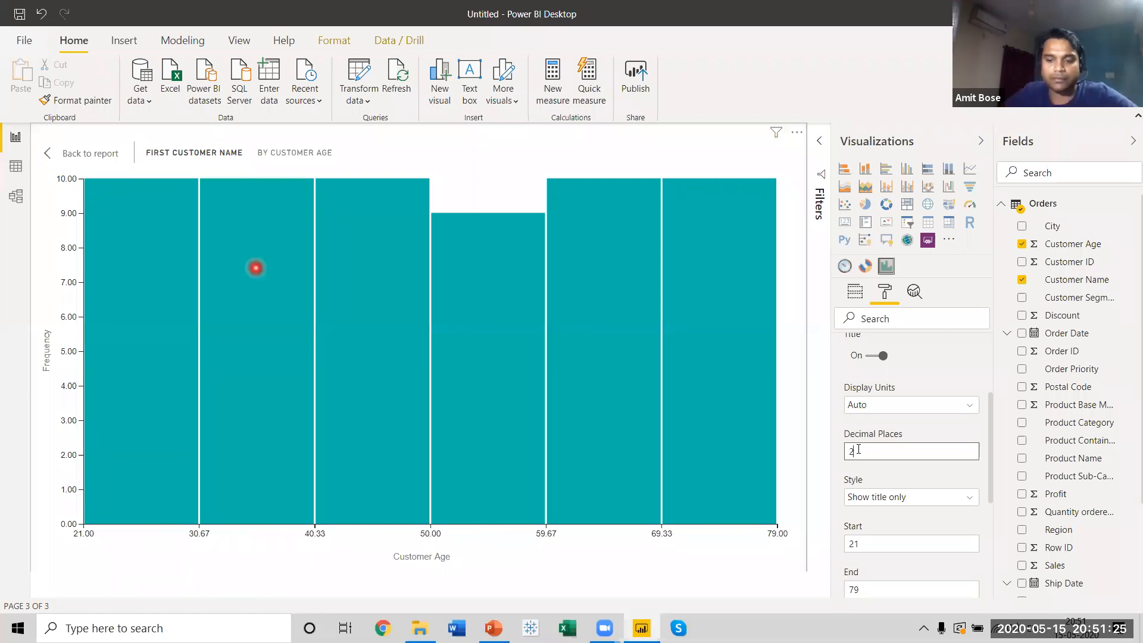
pyautogui.write('2')
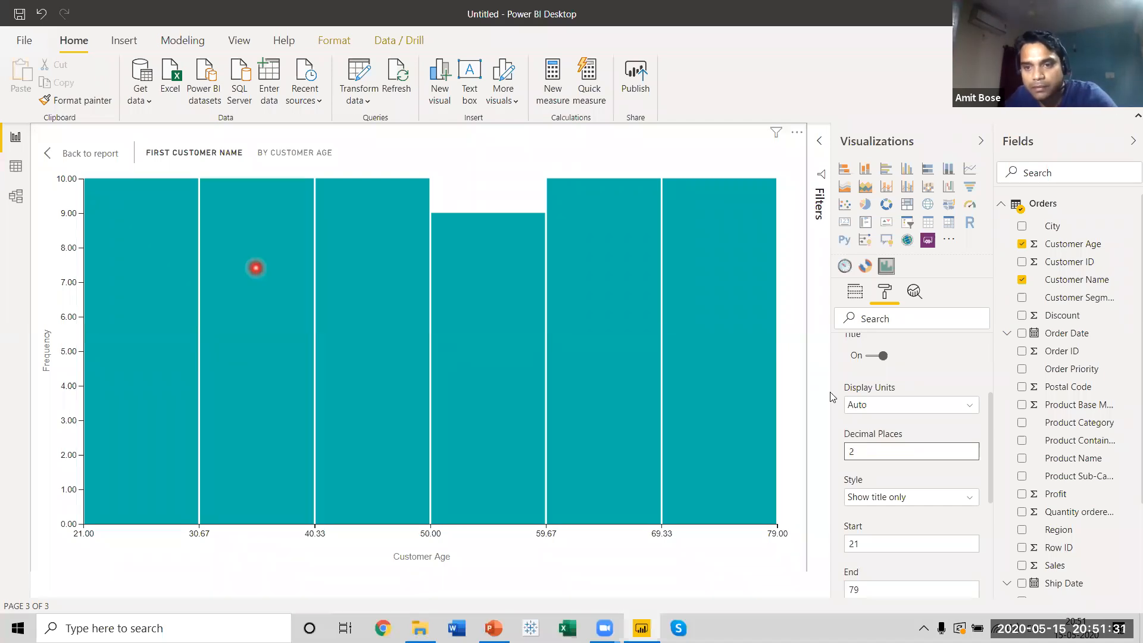
# Step: Set the histogram's X-axis display units to None and its decimal places to 0
pyautogui.click(895, 406)
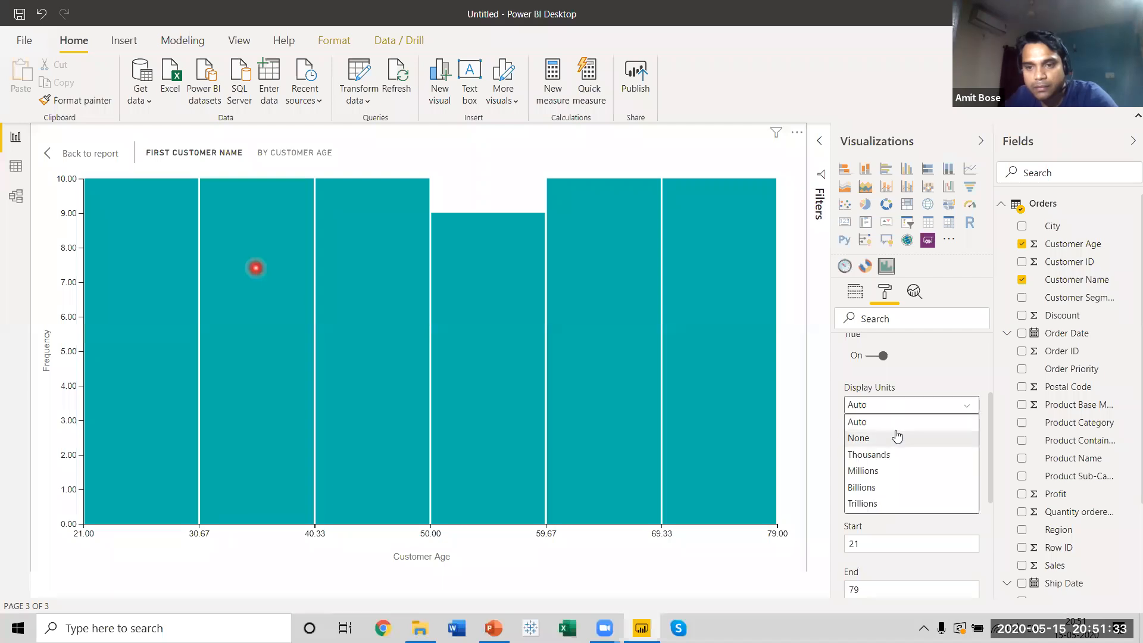
pyautogui.click(896, 438)
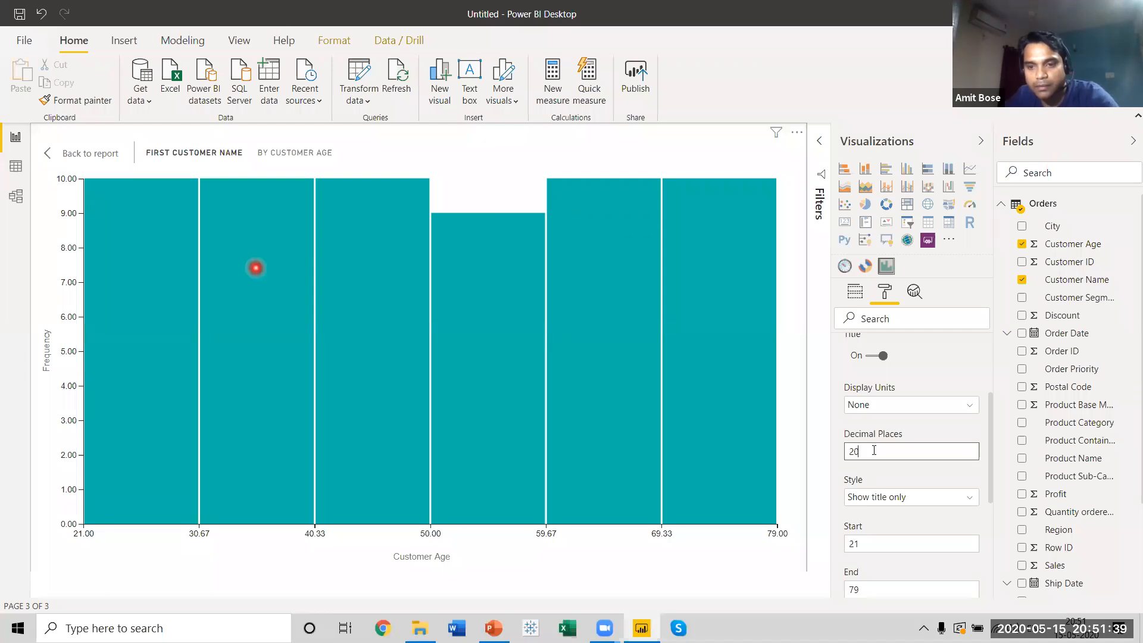
pyautogui.press('BackSpace')
pyautogui.write('1')
pyautogui.press('BackSpace')
pyautogui.write('2')
pyautogui.moveTo(873, 450); pyautogui.dragTo(839, 461)
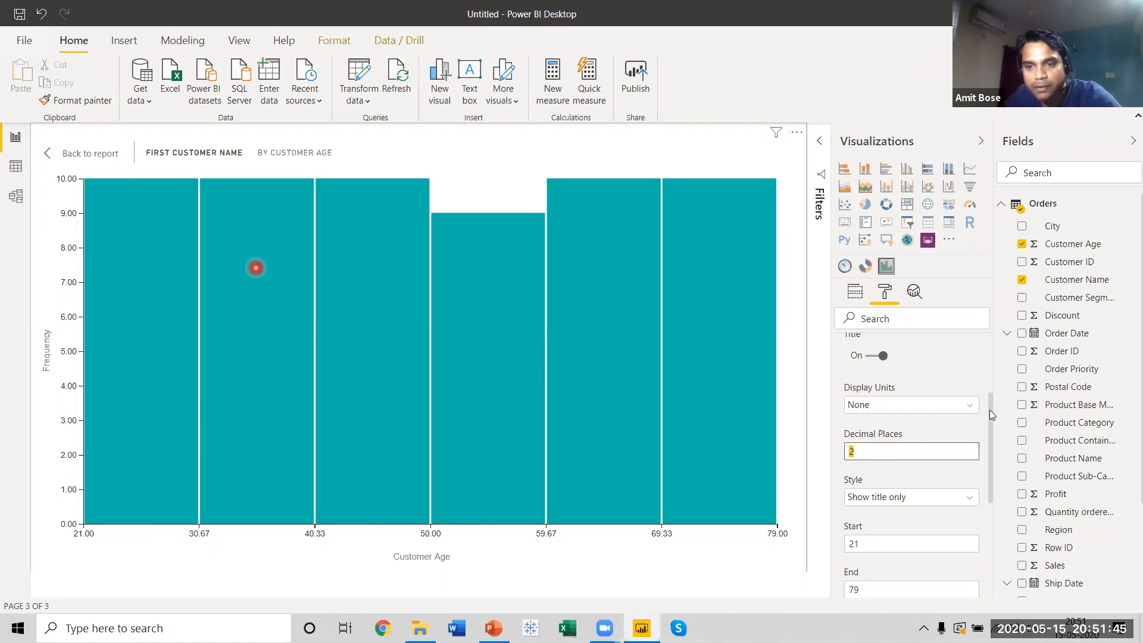
pyautogui.scroll(2, 989, 409)
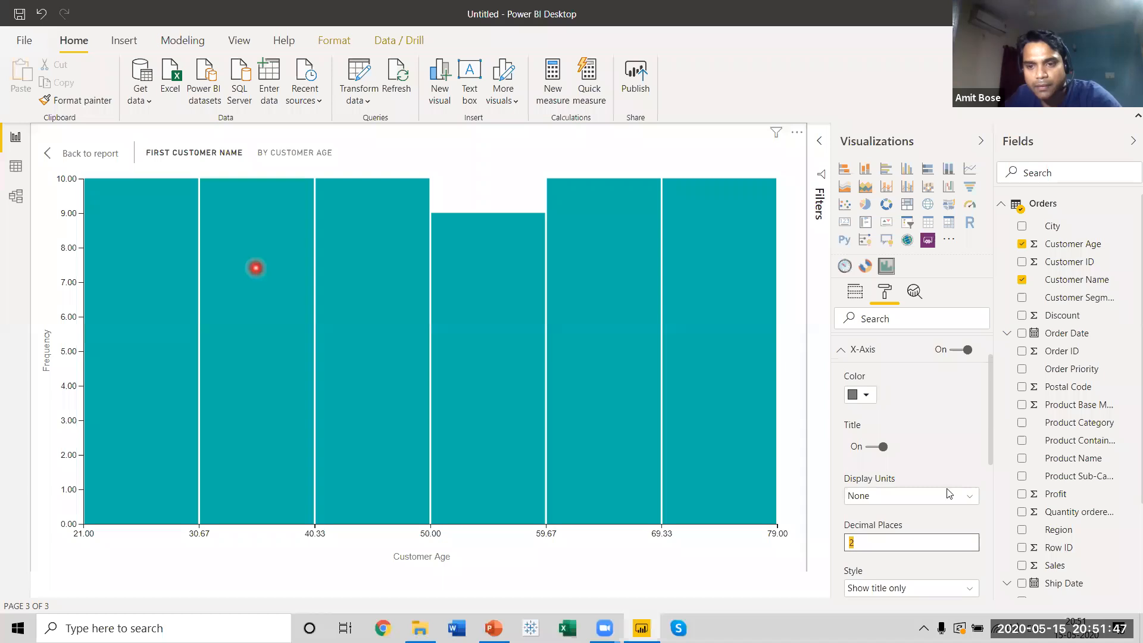
pyautogui.write('0')
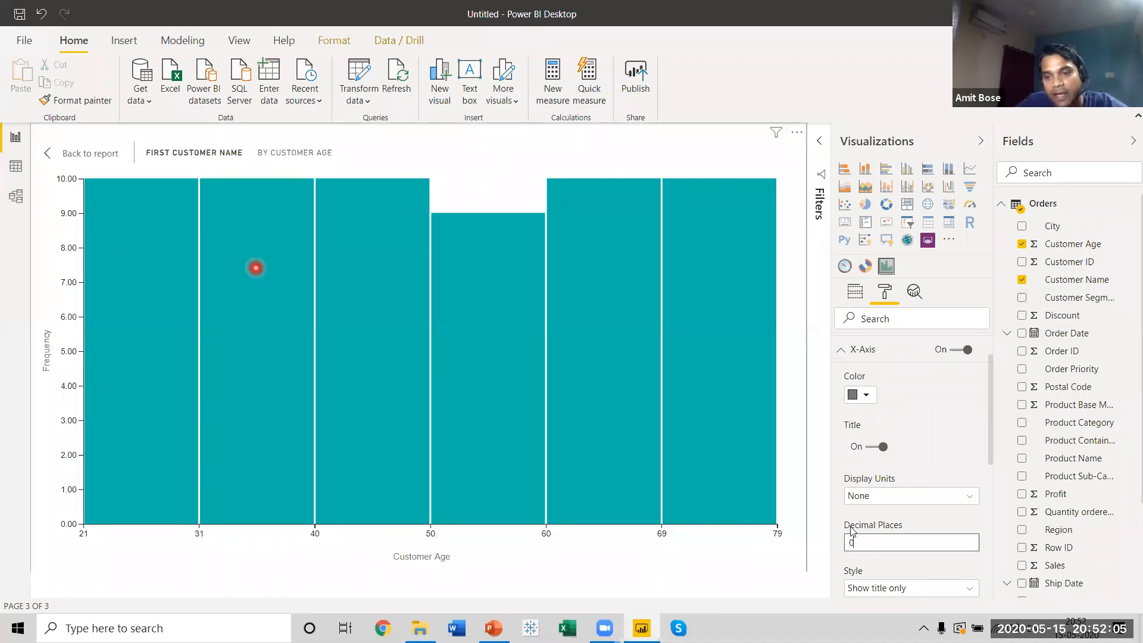
# Step: Try 0 decimal places for the histogram's Y-axis labels, and set the axis display units to None
pyautogui.click(841, 351)
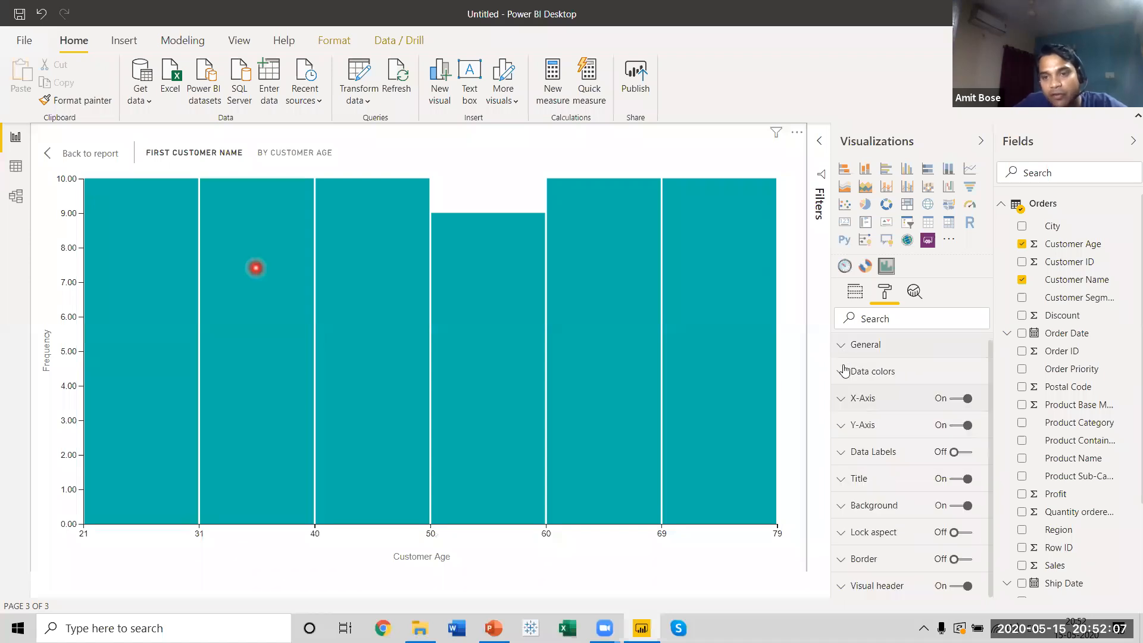
pyautogui.click(840, 426)
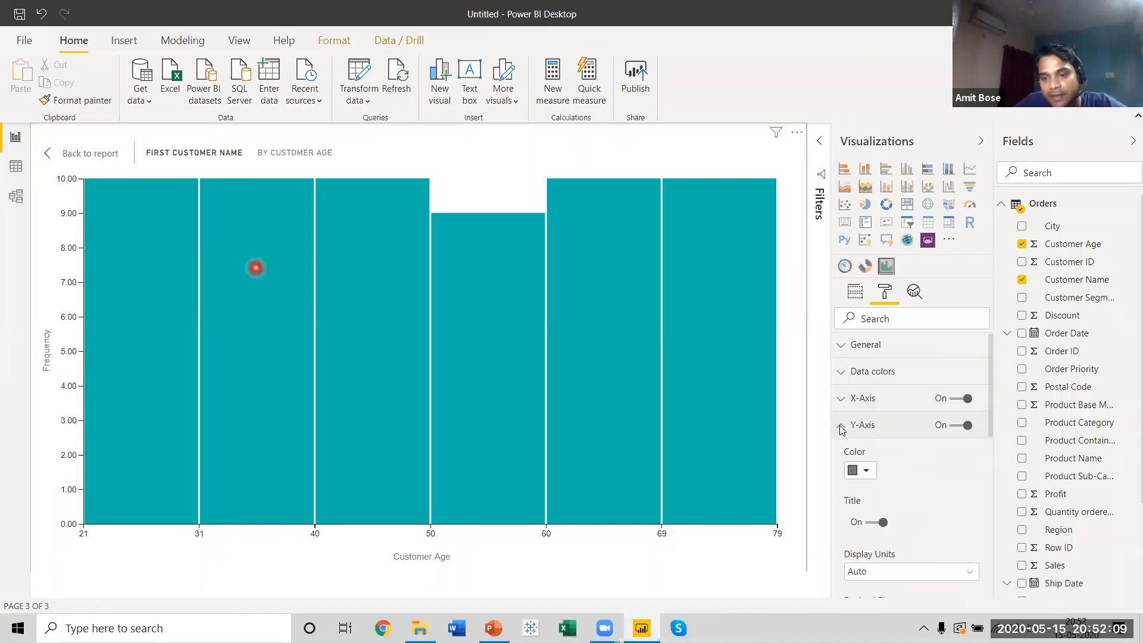
pyautogui.moveTo(998, 417); pyautogui.dragTo(999, 477)
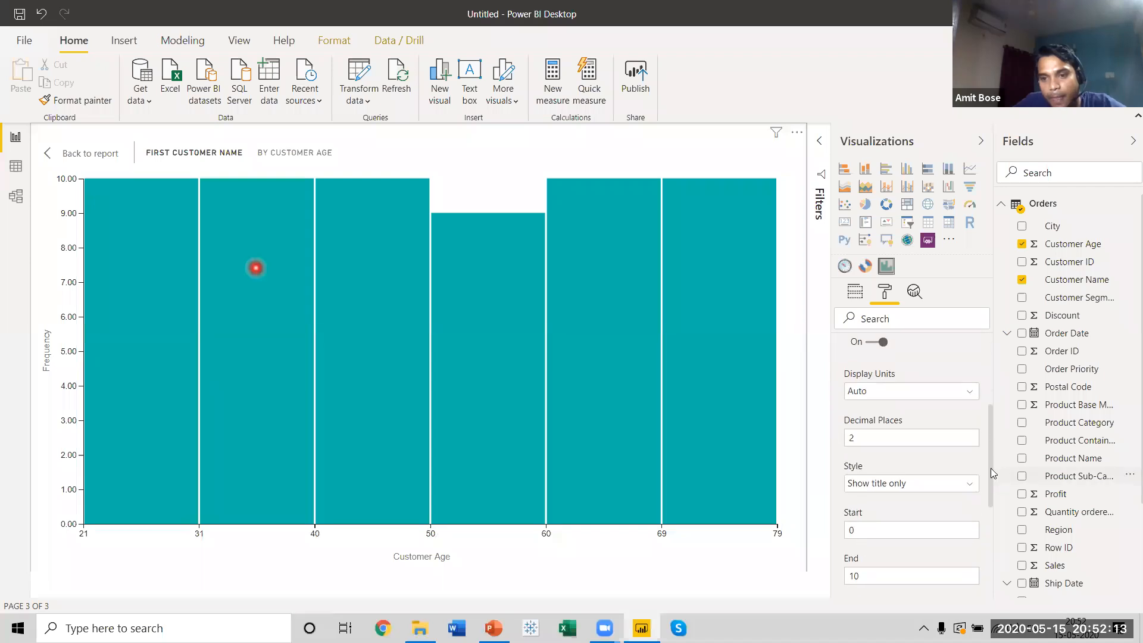
pyautogui.click(880, 441)
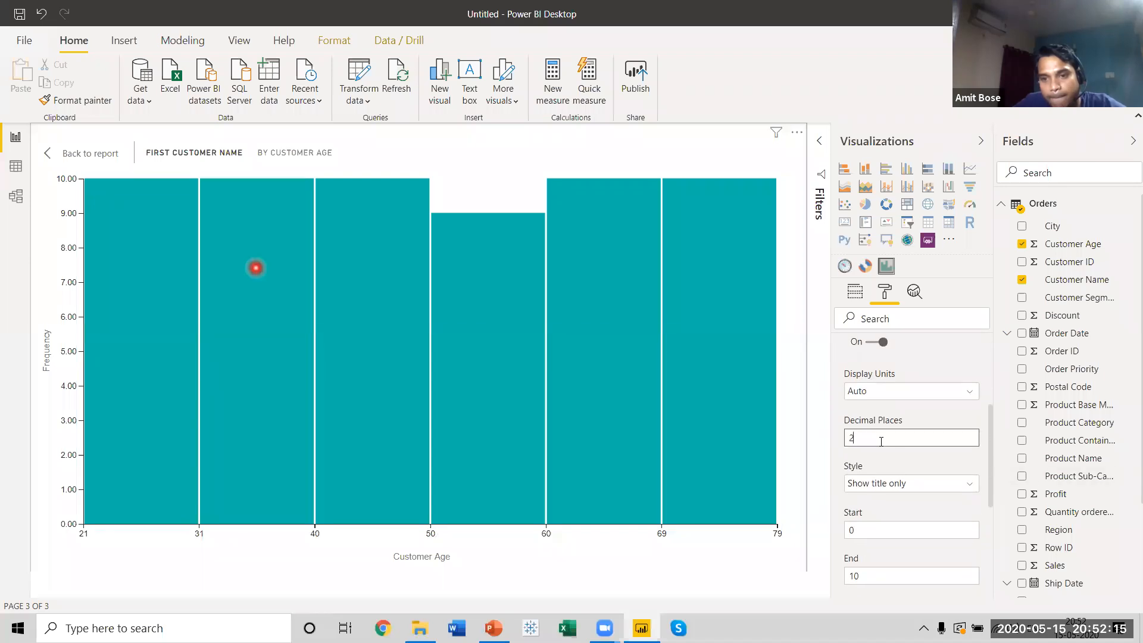
pyautogui.press('BackSpace')
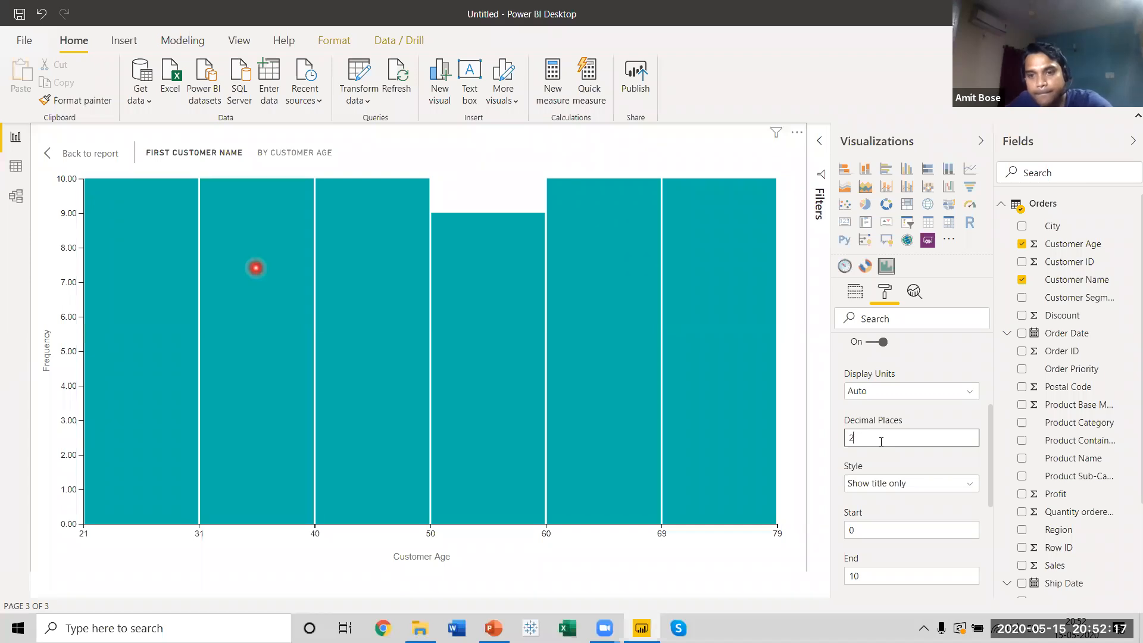
pyautogui.write('2')
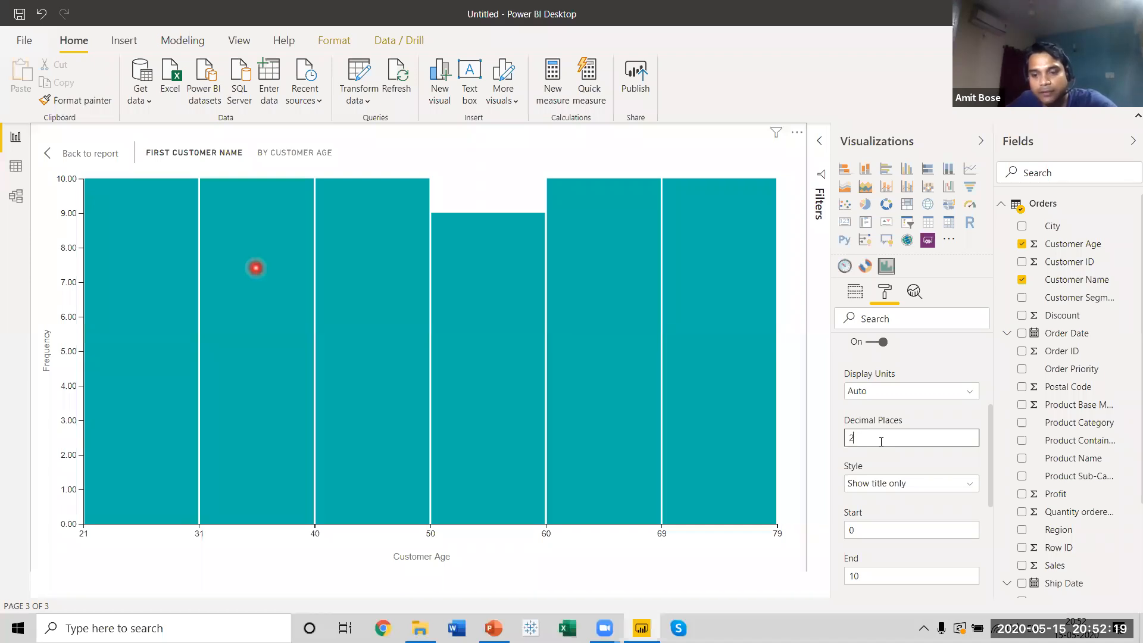
pyautogui.press('BackSpace')
pyautogui.write('0')
pyautogui.click(889, 393)
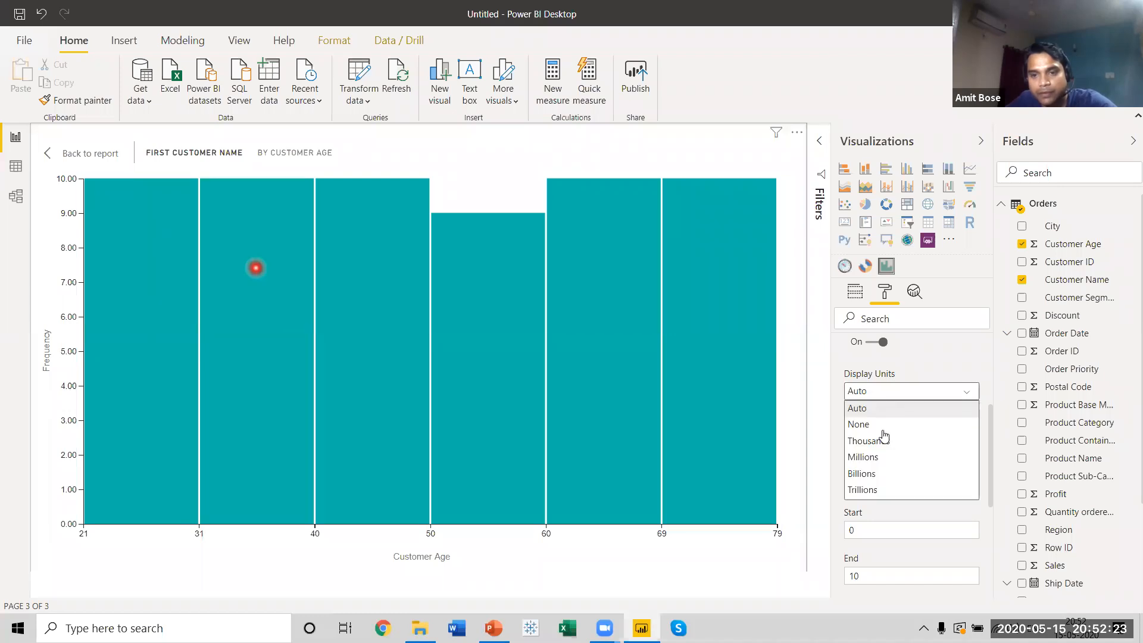
pyautogui.click(883, 430)
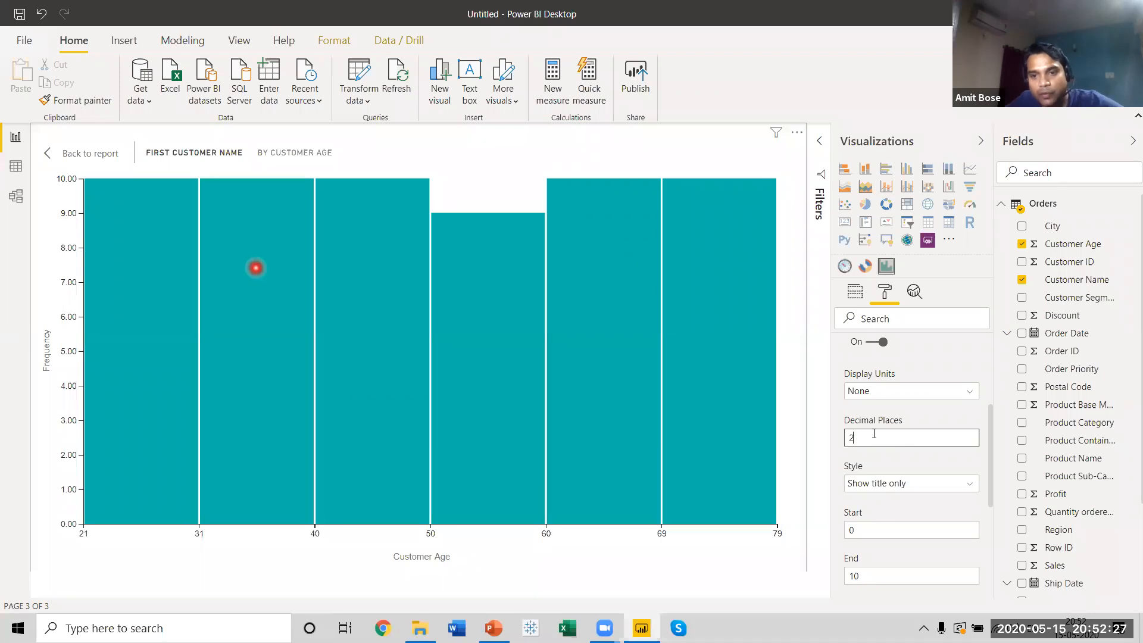
# Step: Set the histogram's Y-axis decimal places to 0, keeping None as the display units
pyautogui.click(871, 438)
pyautogui.press('BackSpace')
pyautogui.write('2')
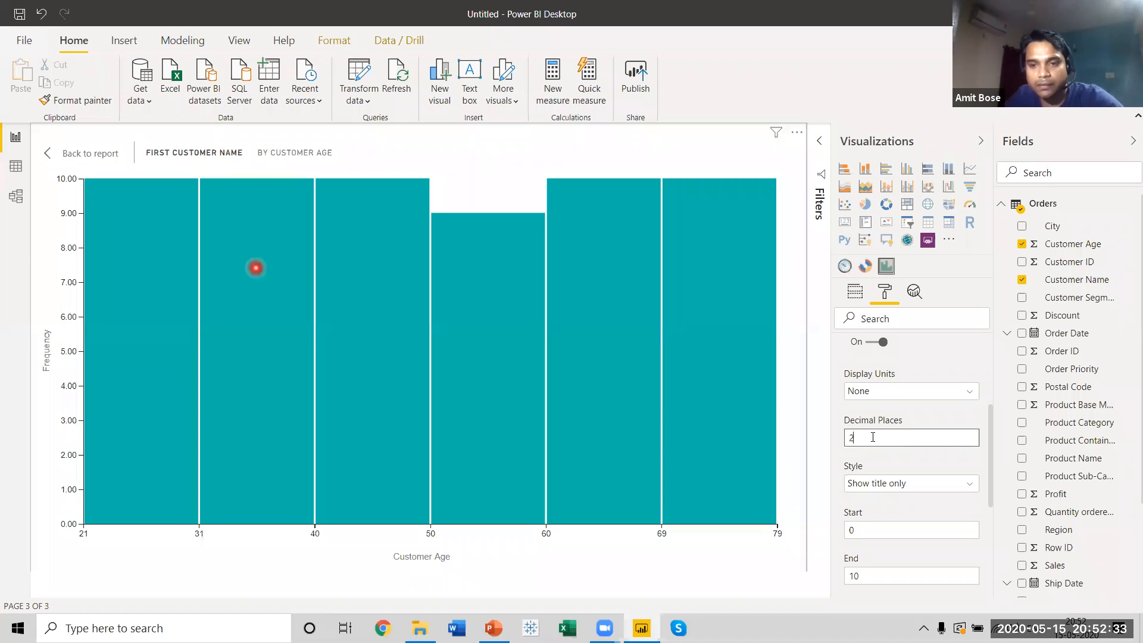
pyautogui.press('BackSpace')
pyautogui.write('2')
pyautogui.click(869, 391)
pyautogui.click(866, 426)
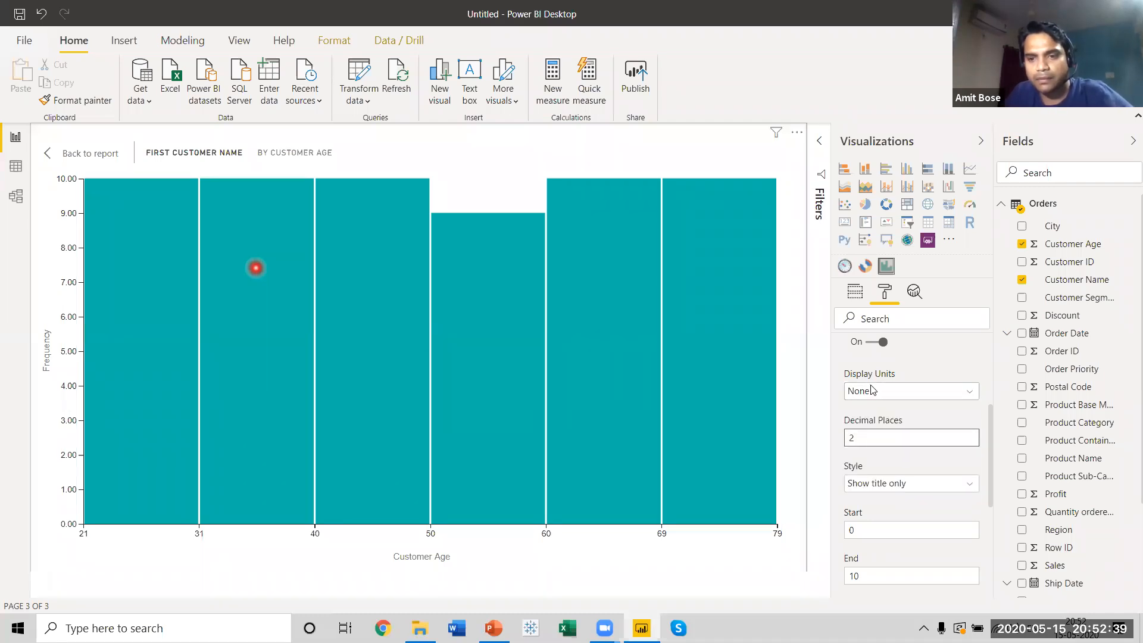
pyautogui.press('BackSpace')
pyautogui.write('0')
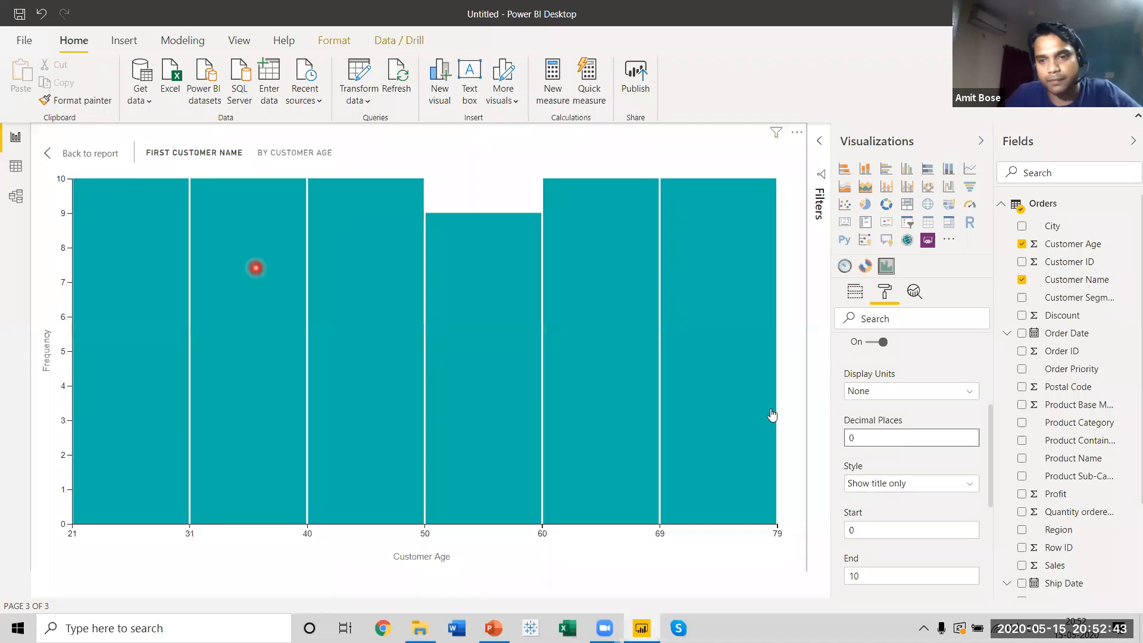
pyautogui.click(815, 404)
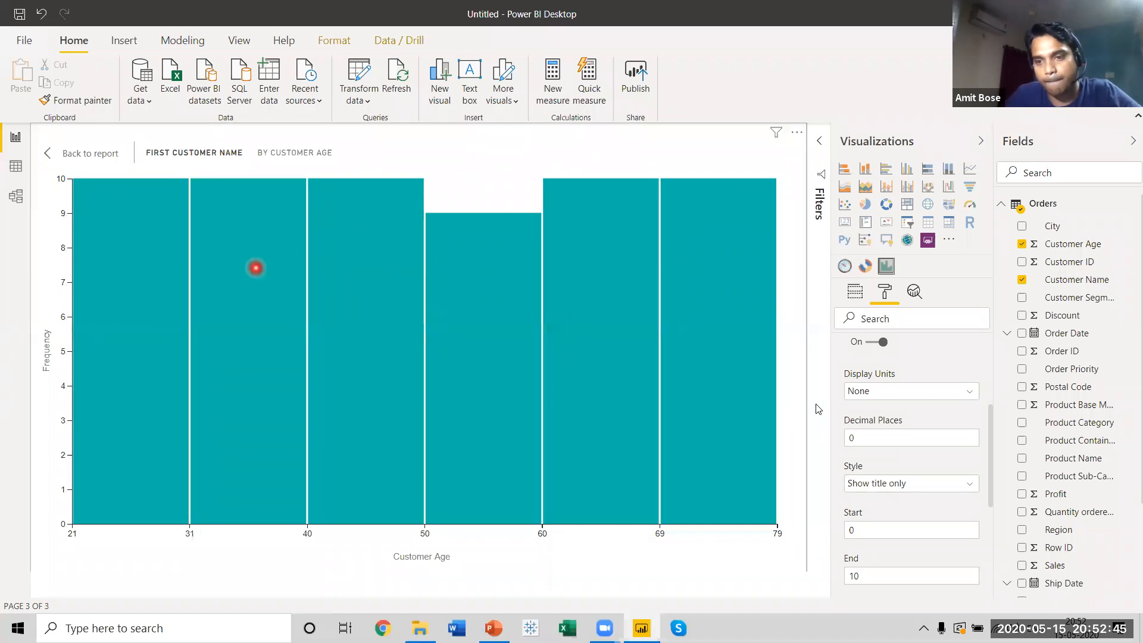
# Step: Leave the histogram's focus mode and view the Dashboard_3 and Dashboard_2 report pages
pyautogui.click(855, 293)
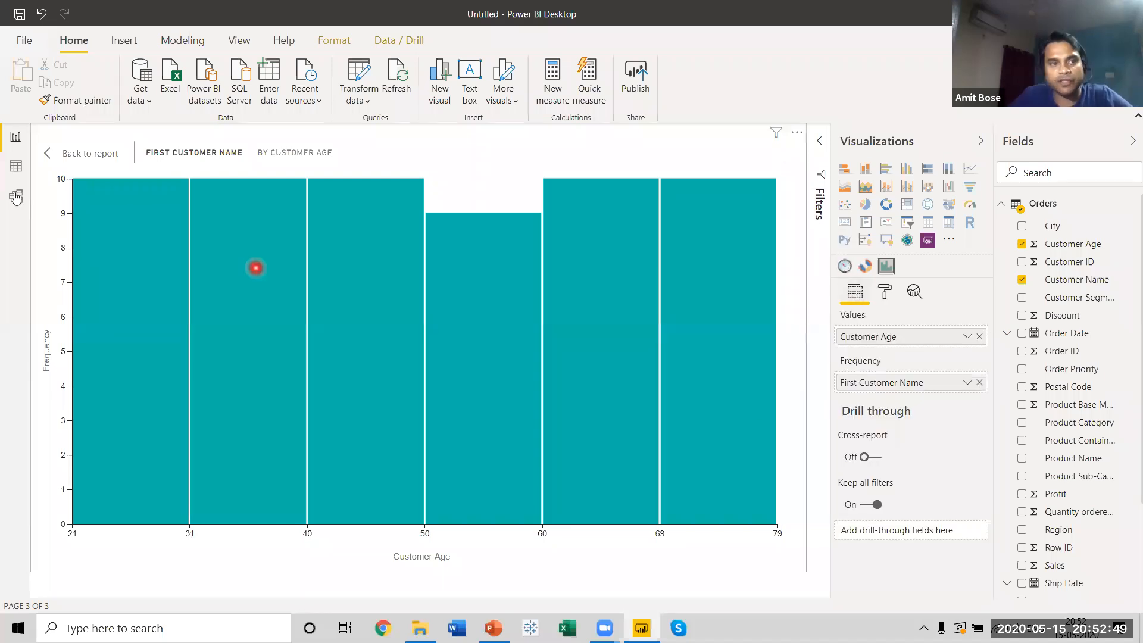
pyautogui.click(64, 154)
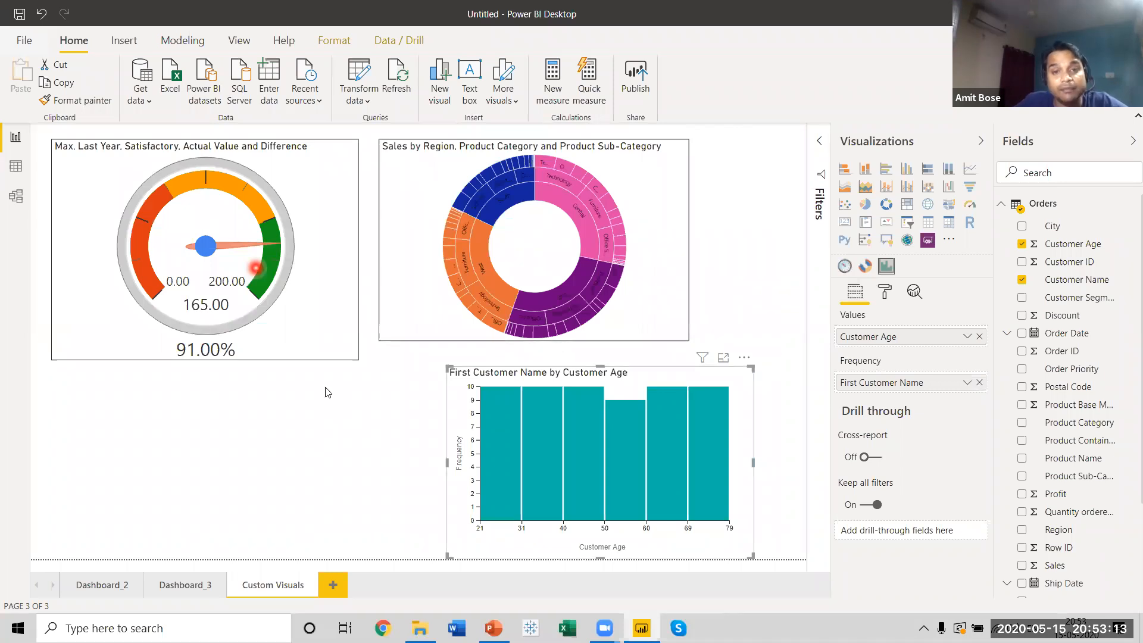
pyautogui.click(192, 579)
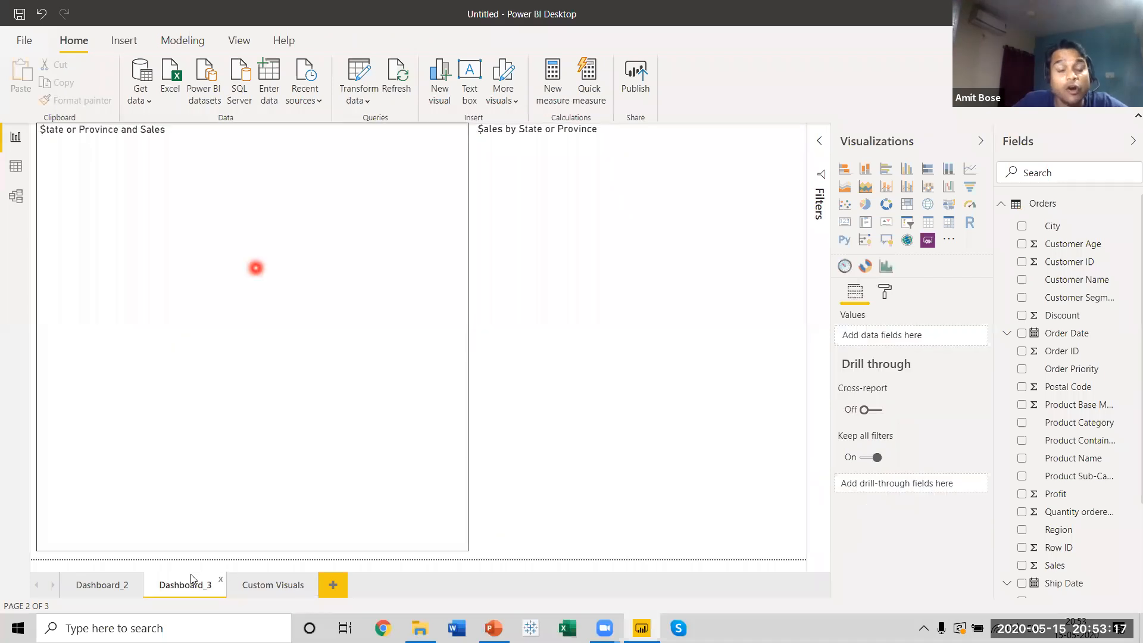
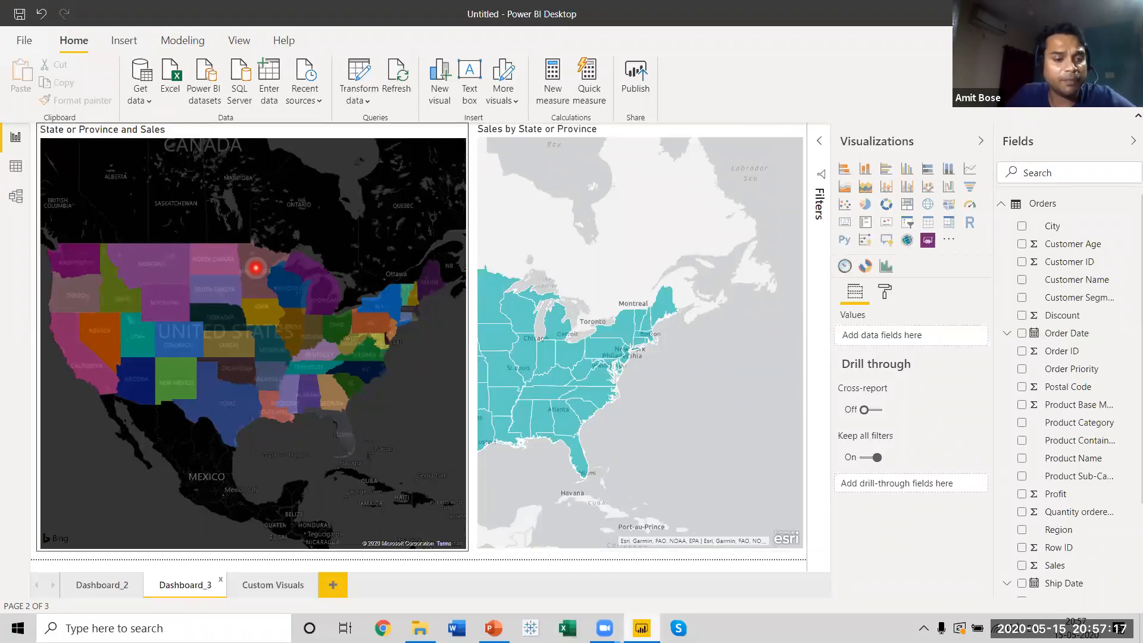
pyautogui.click(99, 586)
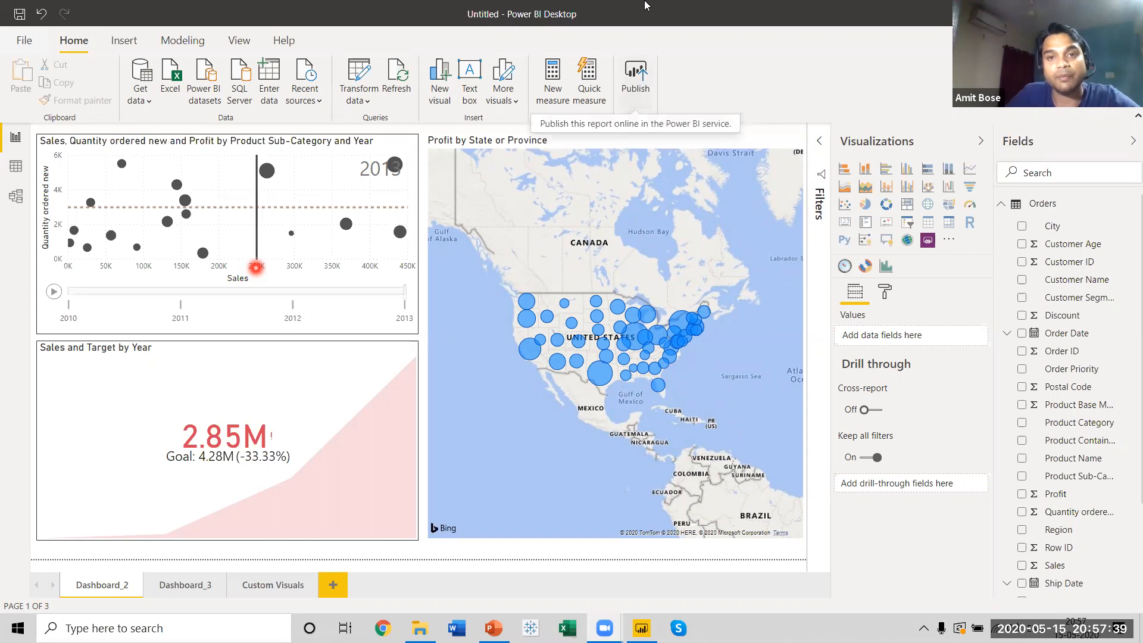
# Step: Start publishing the report and save it to the Desktop as a Power BI file named Sales Analysis
pyautogui.click(635, 80)
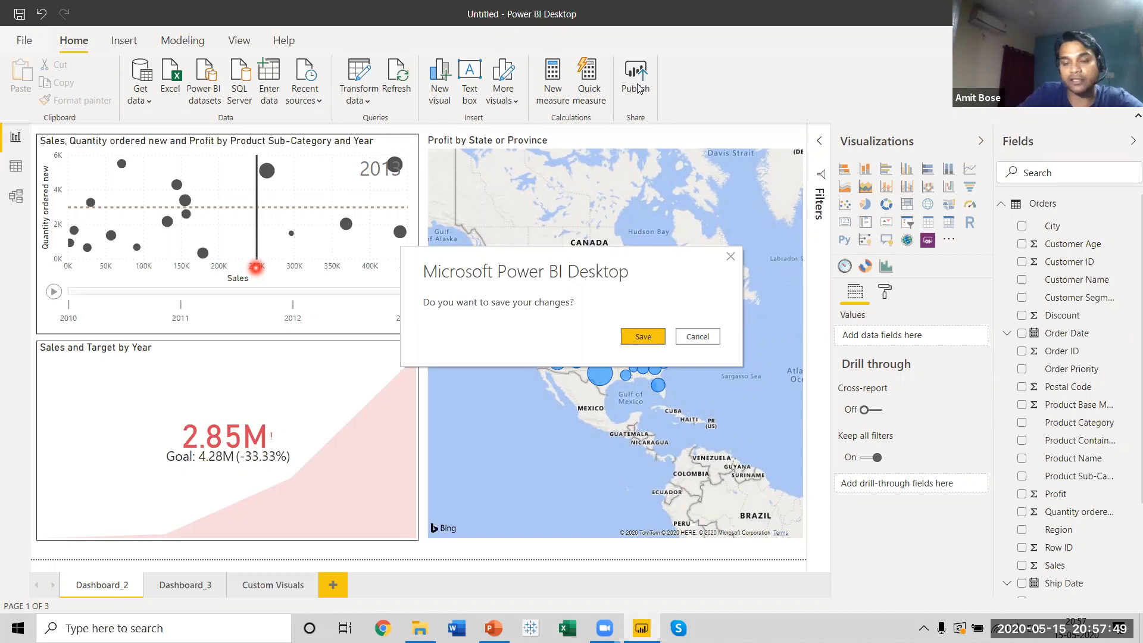
pyautogui.click(629, 338)
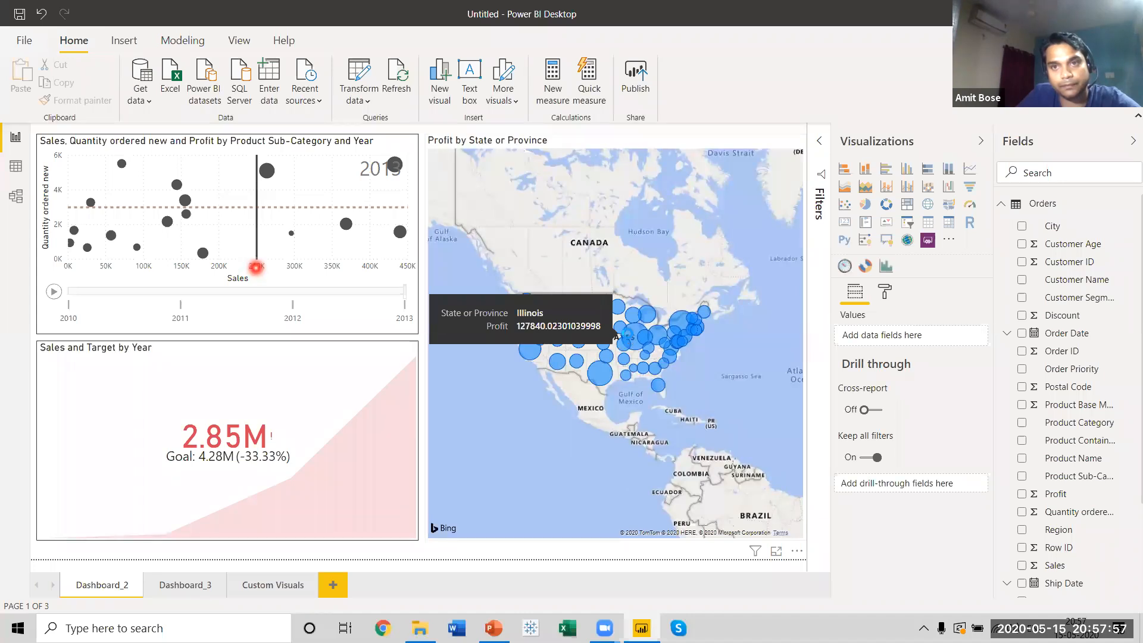
pyautogui.hotkey('ctrl', 's')
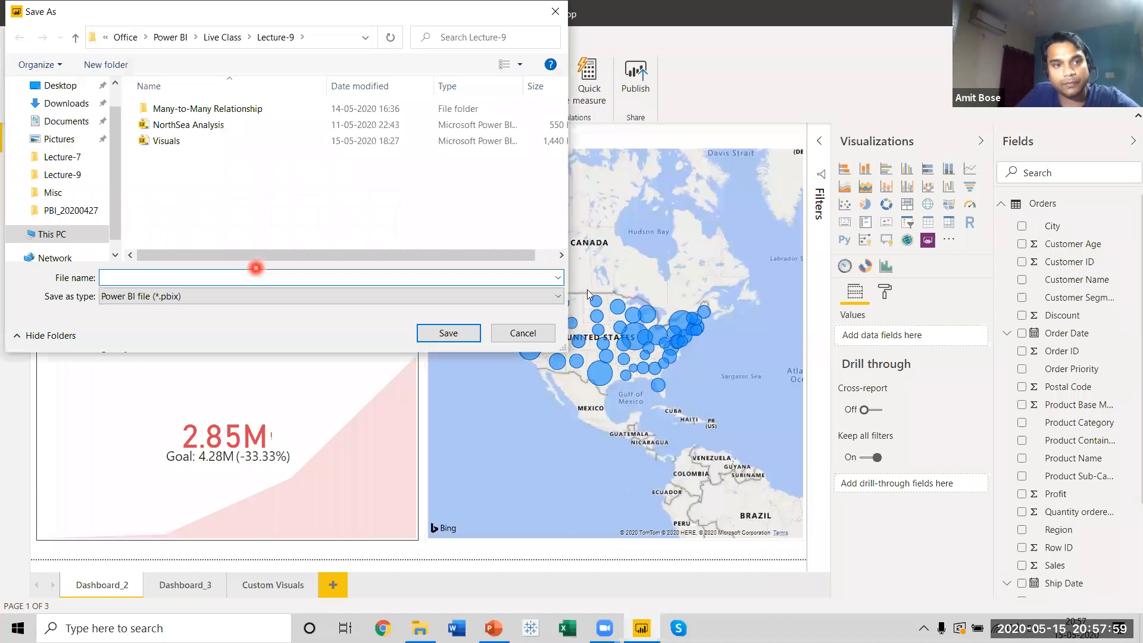
pyautogui.scroll(-3, 18, 124)
pyautogui.click(59, 127)
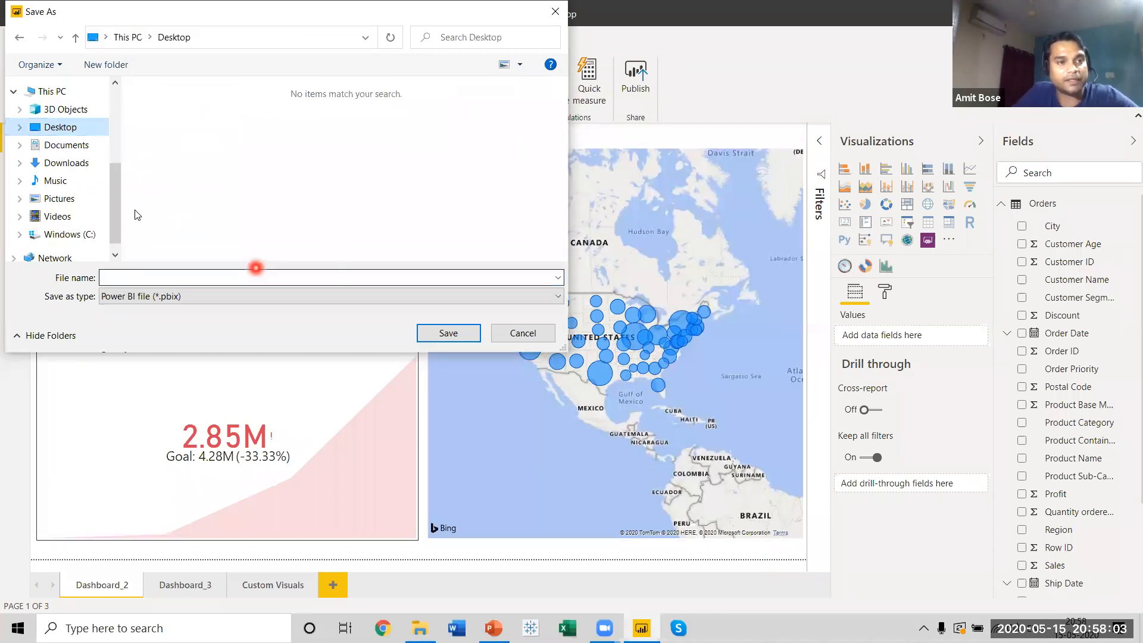
pyautogui.click(157, 273)
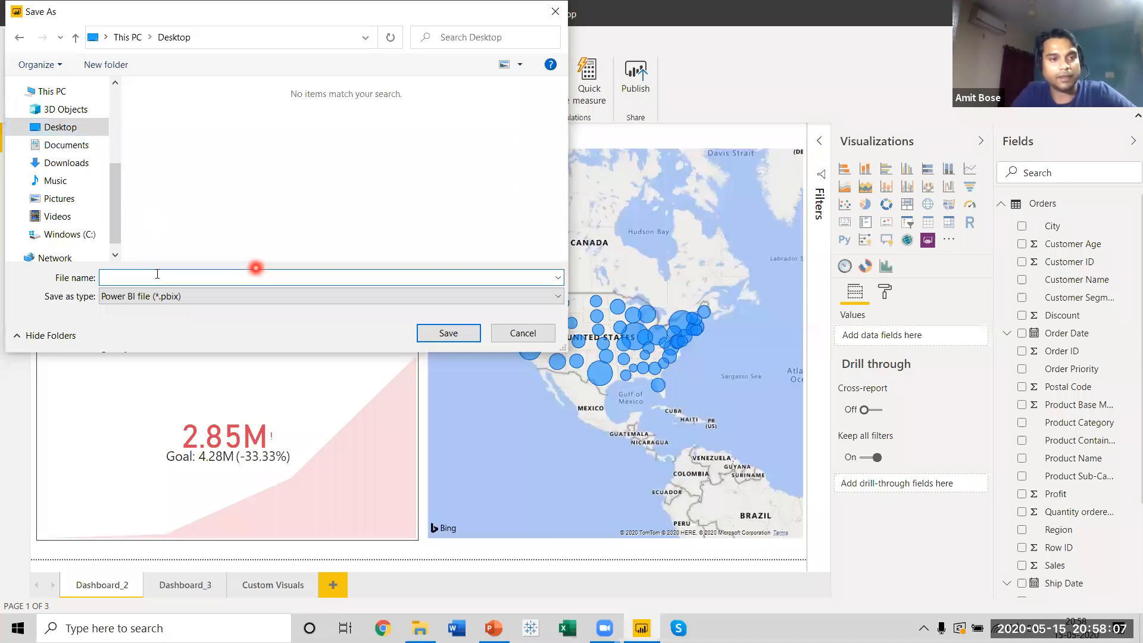
pyautogui.write('Sal')
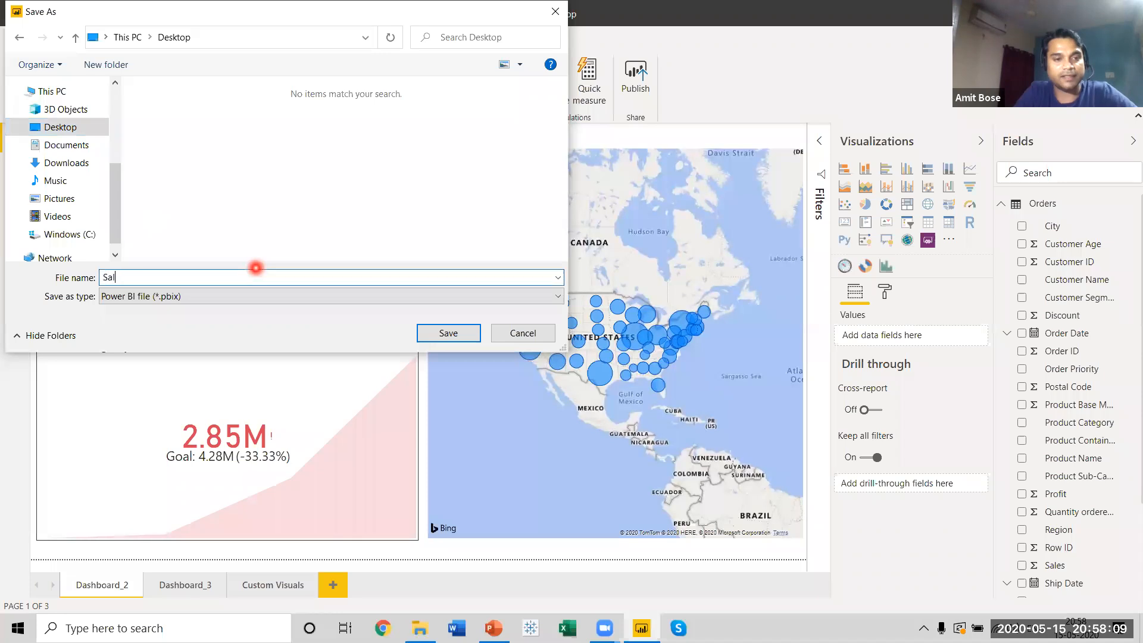
pyautogui.write('es Analysis')
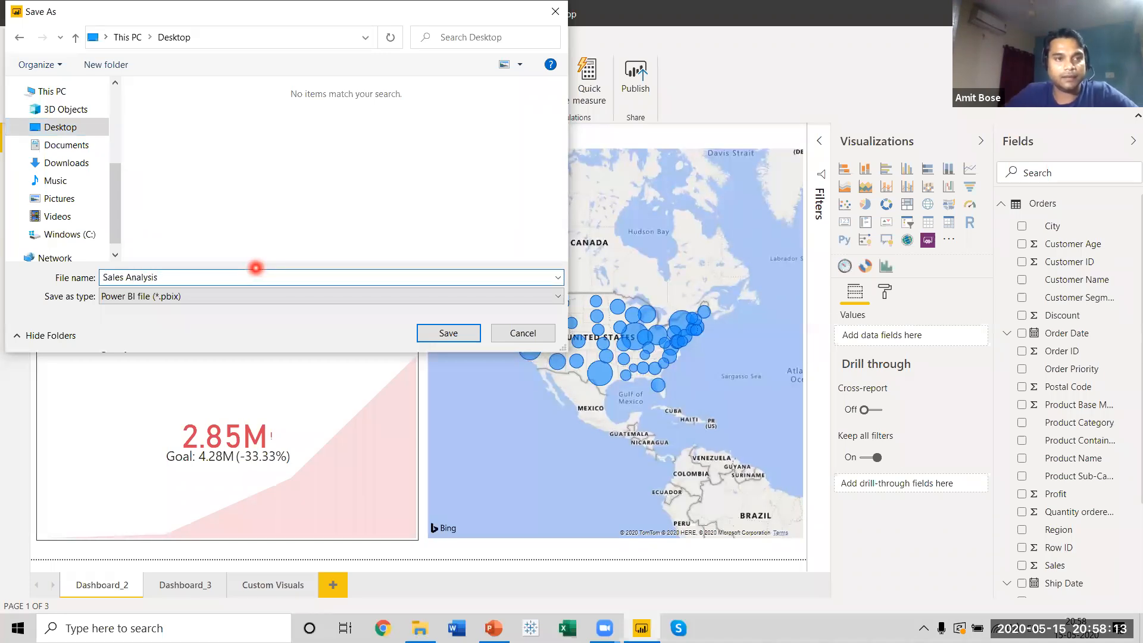
pyautogui.click(430, 332)
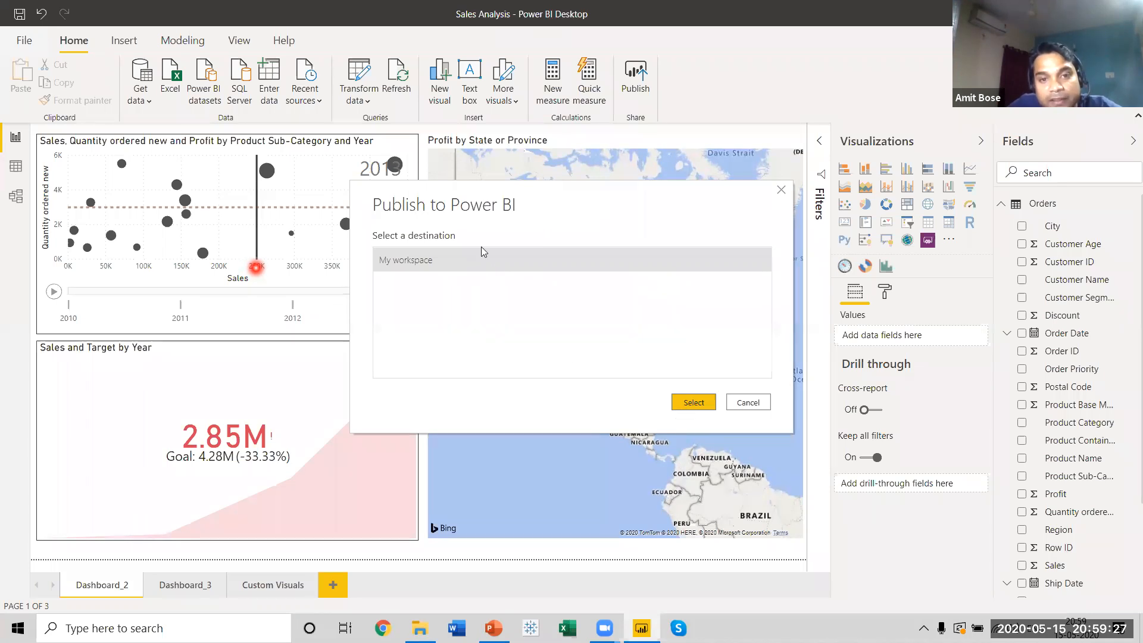
# Step: Publish the Sales Analysis report to My workspace and open it in the online Power BI service
pyautogui.click(694, 402)
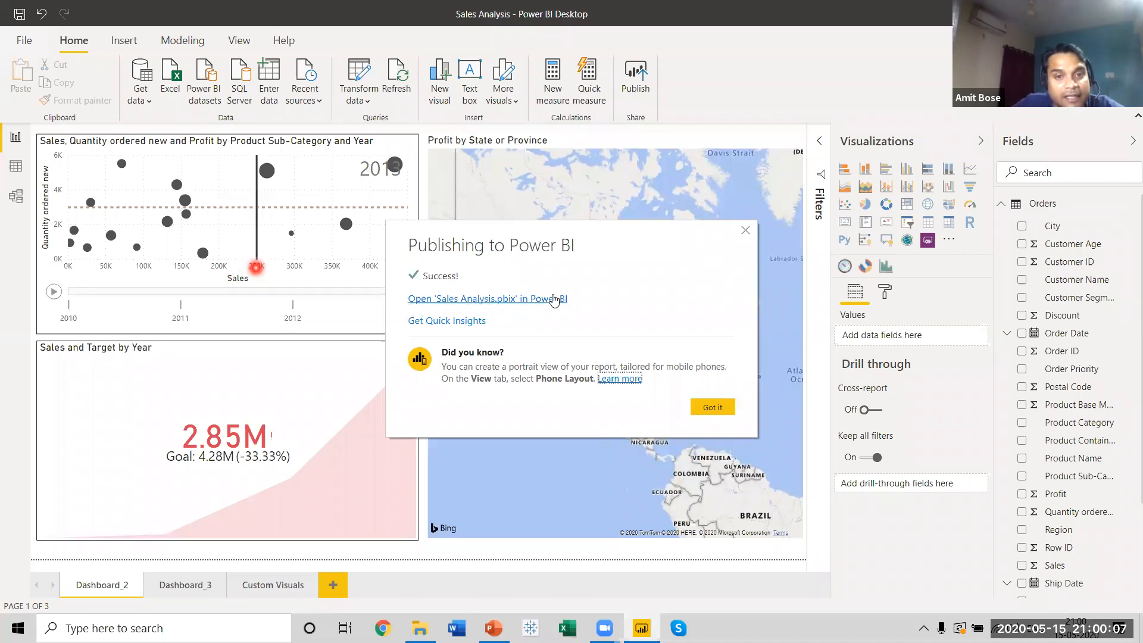
pyautogui.click(523, 299)
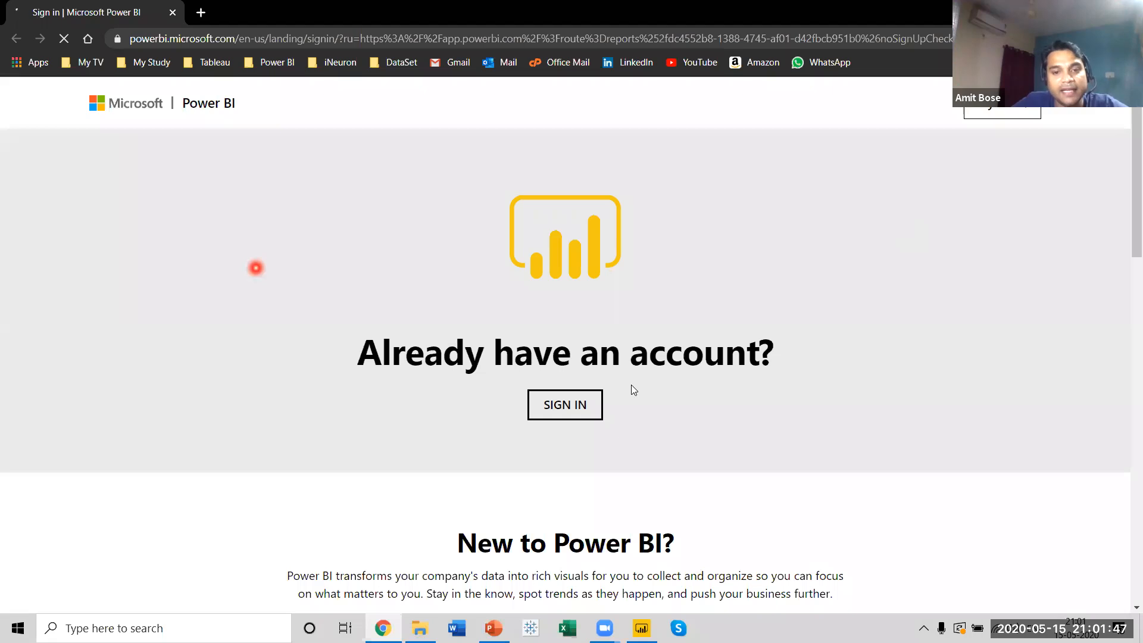
# Step: Sign in to the Power BI service with the first listed account, enter the account password, and decline staying signed in
pyautogui.click(566, 410)
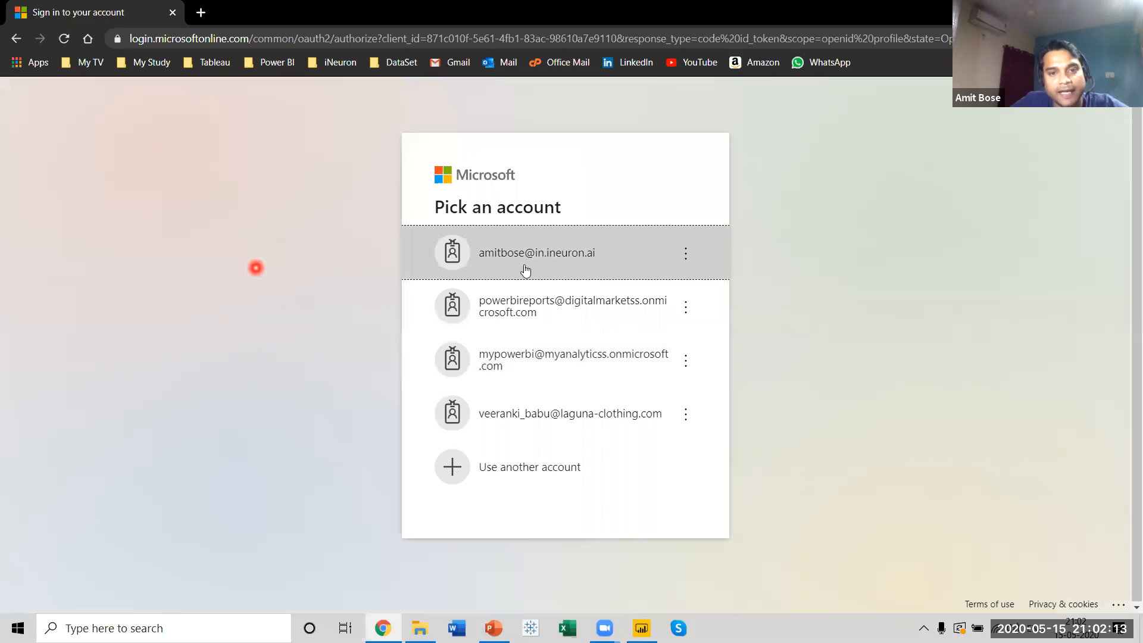
pyautogui.click(584, 268)
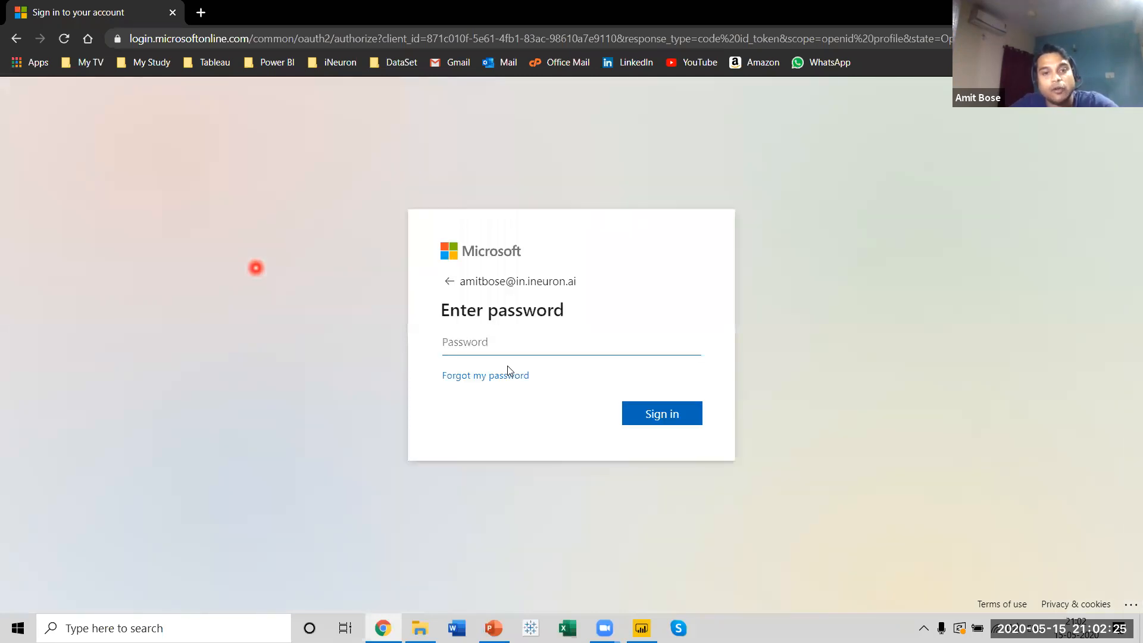
pyautogui.write('•••')
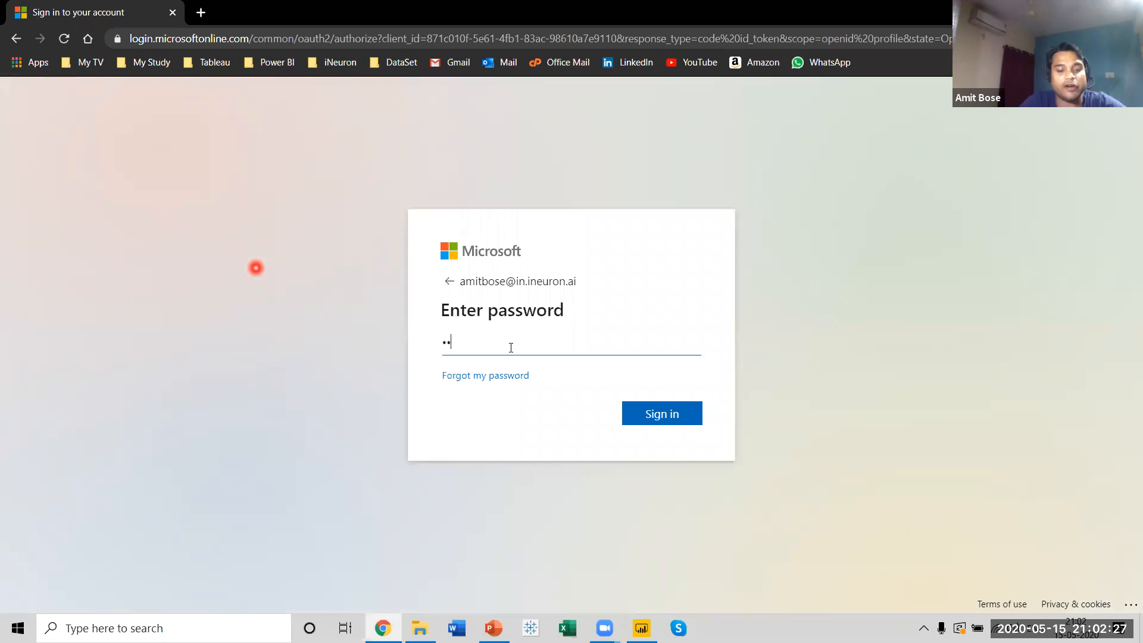
pyautogui.press('BackSpace')
pyautogui.write('•••••')
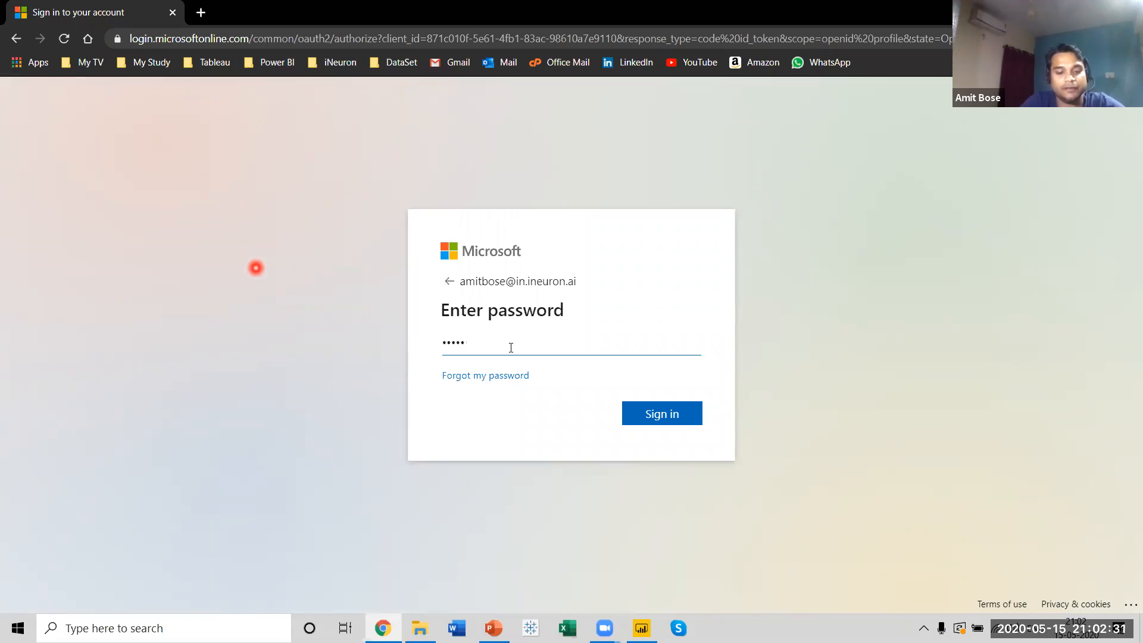
pyautogui.write('•••••••••')
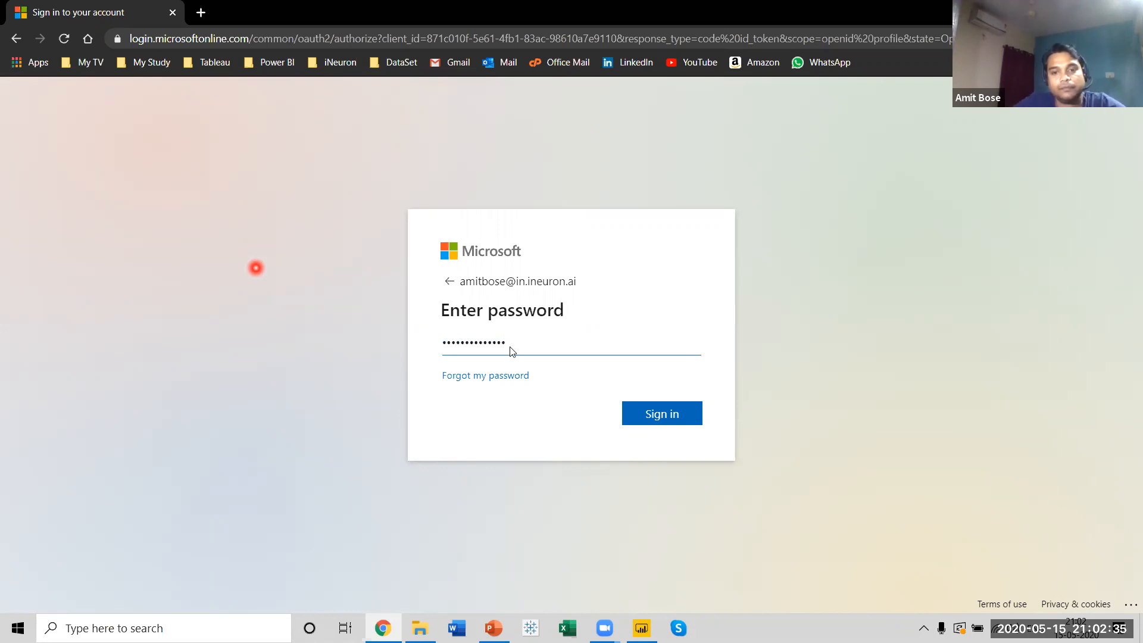
pyautogui.click(637, 407)
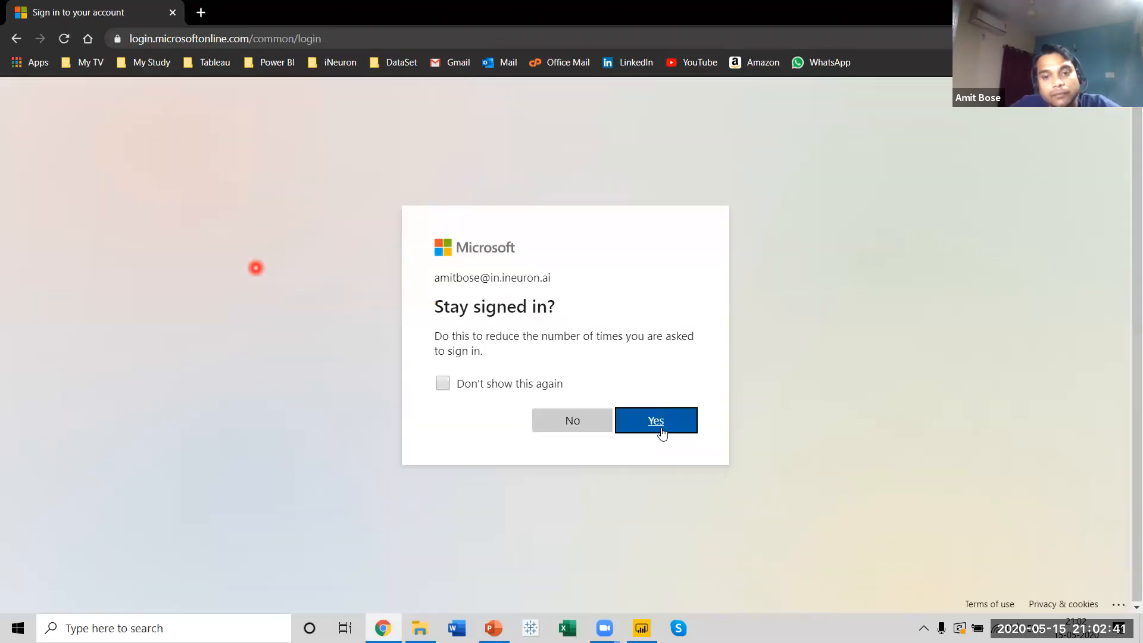
pyautogui.click(570, 433)
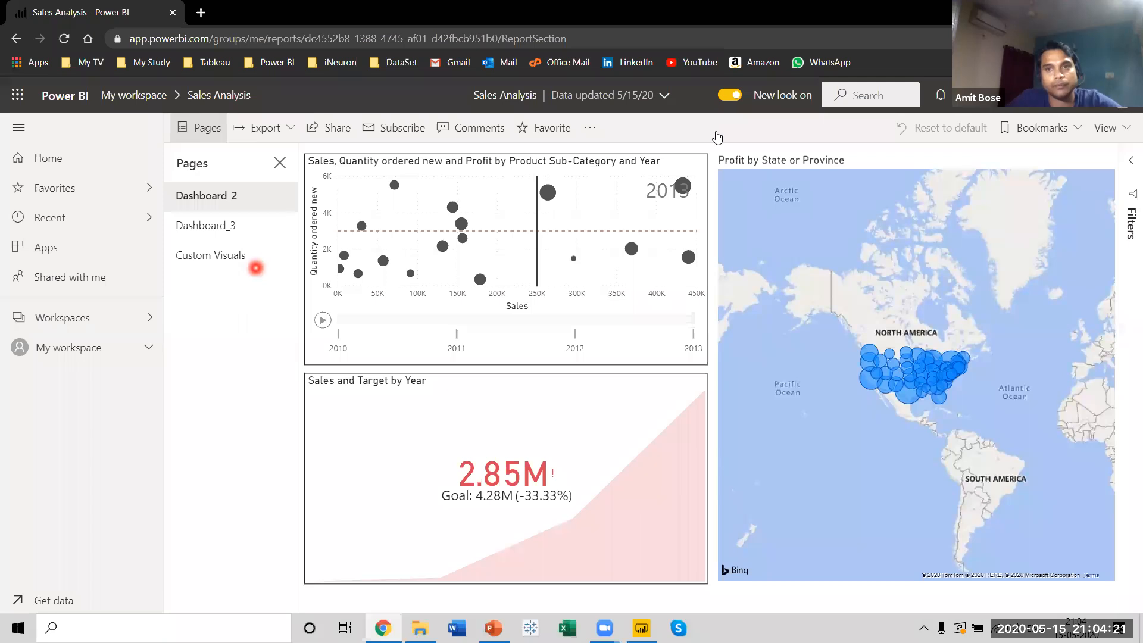
# Step: Show the Dashboard_3 page of the published Sales Analysis report
pyautogui.click(221, 231)
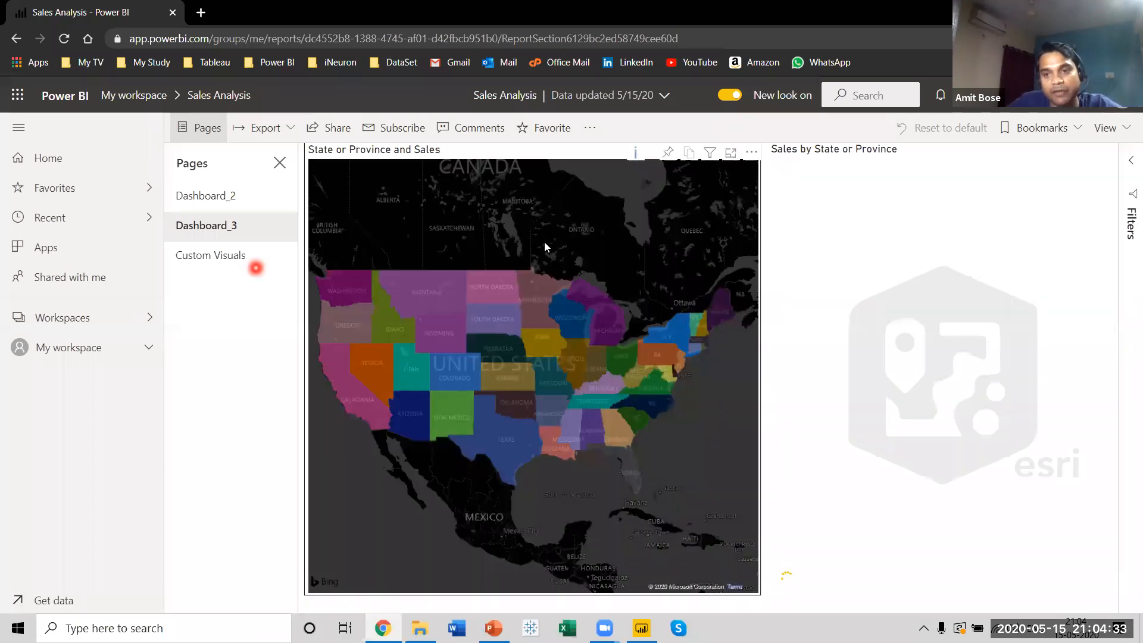
# Step: View the report's Custom Visuals page and Dashboard_3, ending on the Dashboard_2 page
pyautogui.click(211, 256)
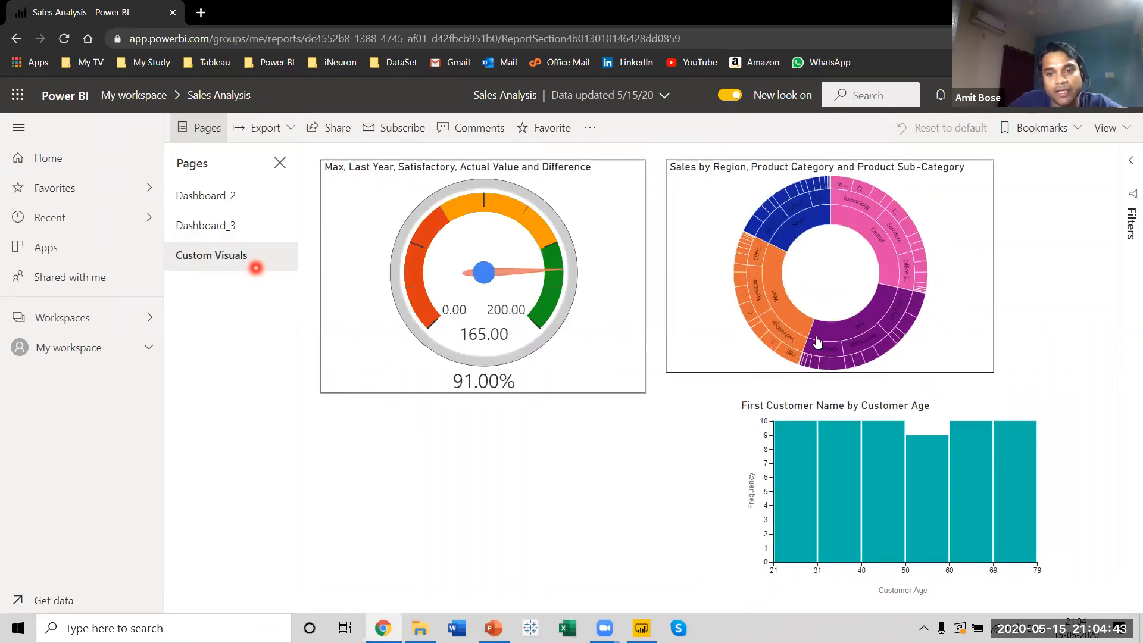
pyautogui.click(222, 225)
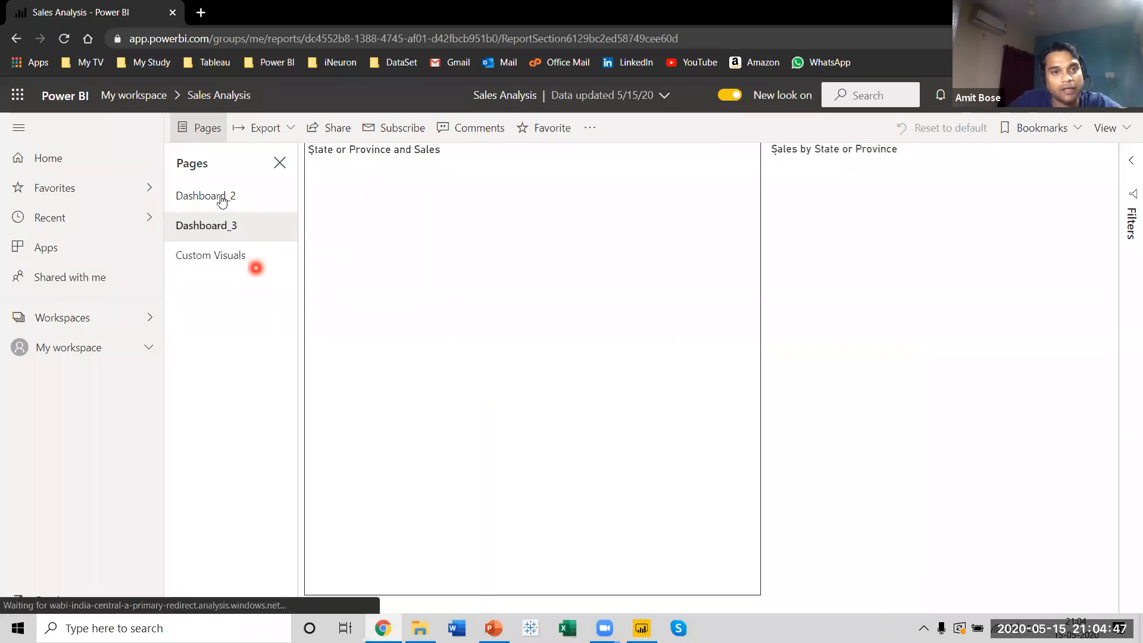
pyautogui.click(222, 201)
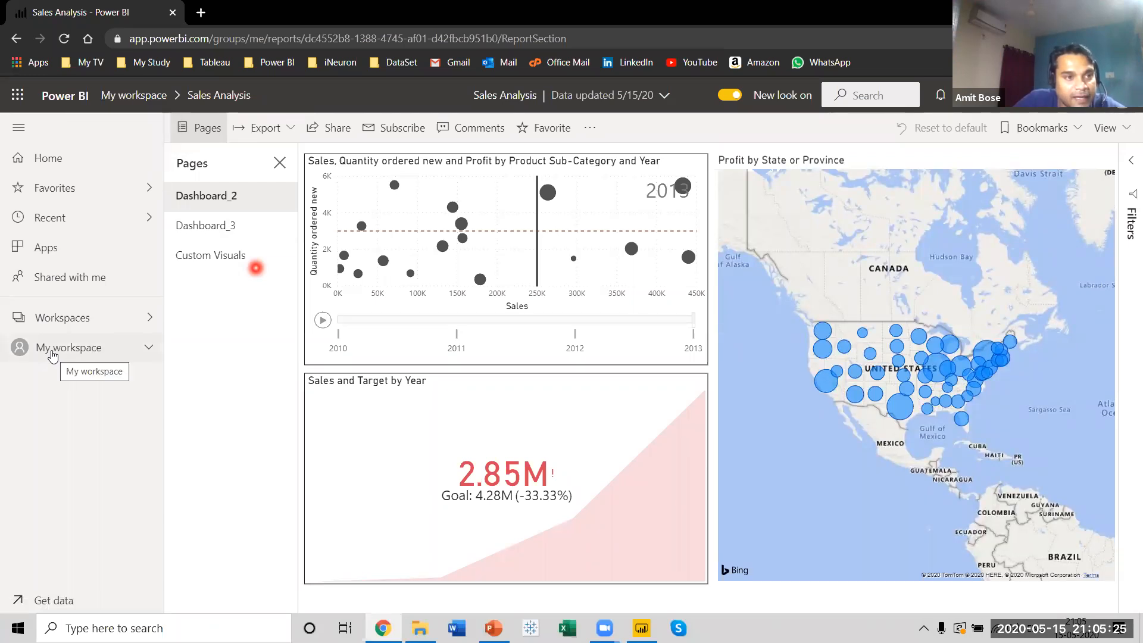
# Step: Expand My workspace and look through its dashboards, reports, workbooks and datasets
pyautogui.click(149, 350)
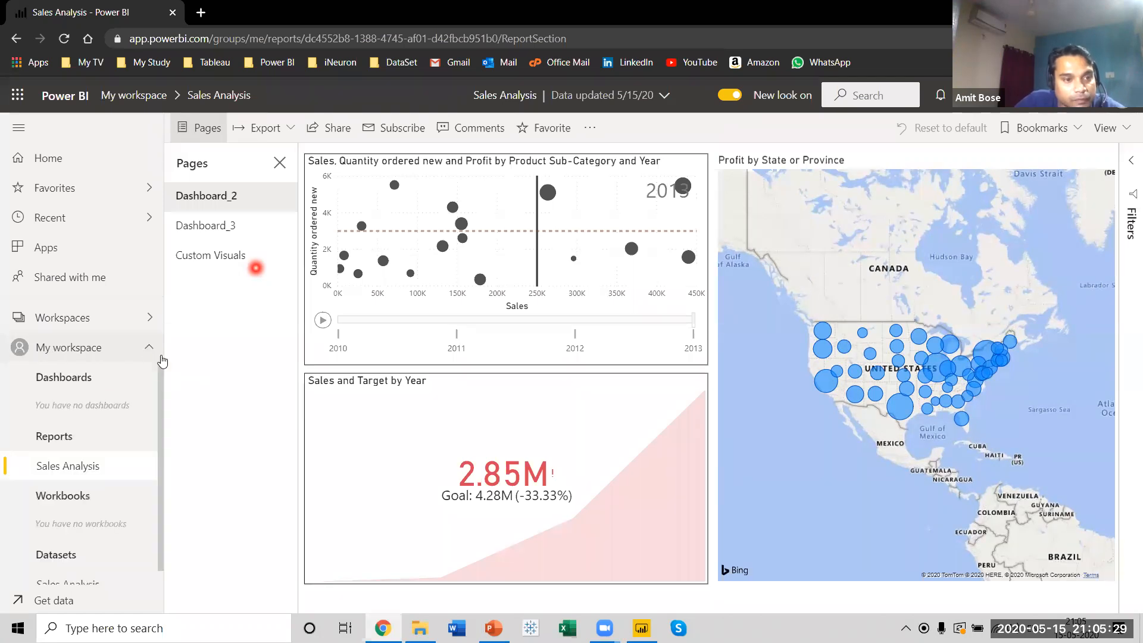
pyautogui.scroll(-1, 157, 419)
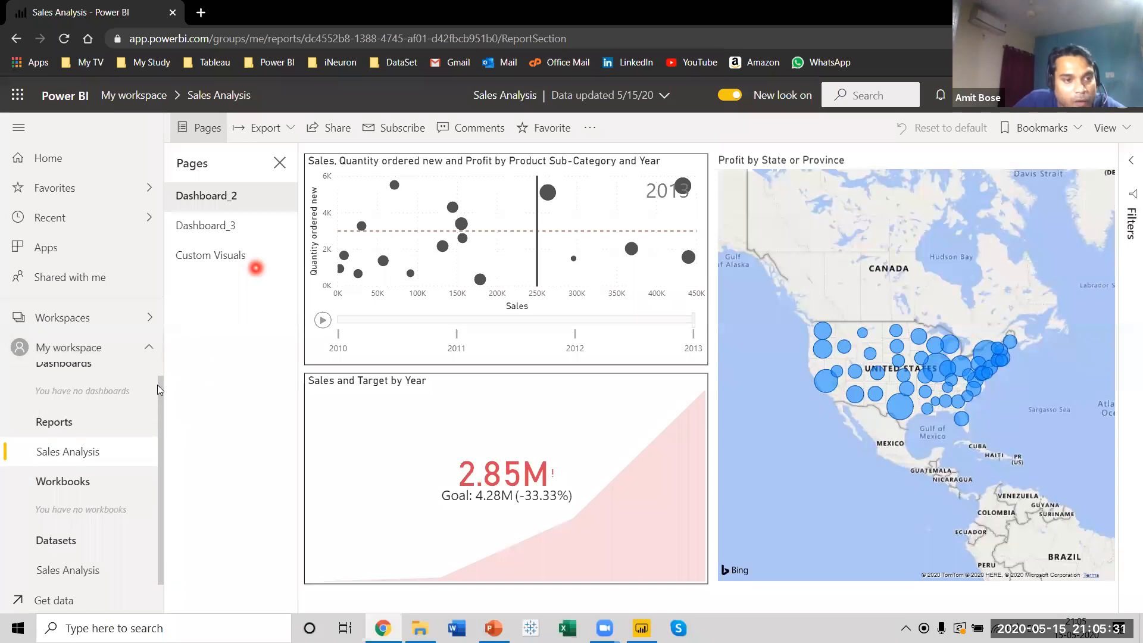
pyautogui.scroll(1, 152, 387)
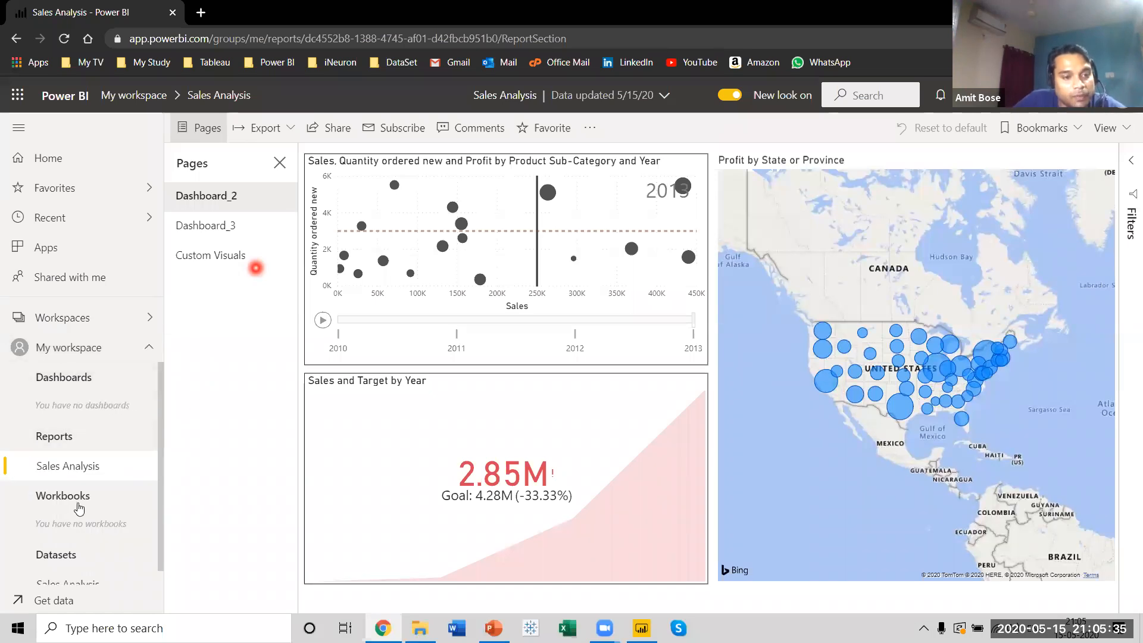
pyautogui.scroll(-1, 33, 551)
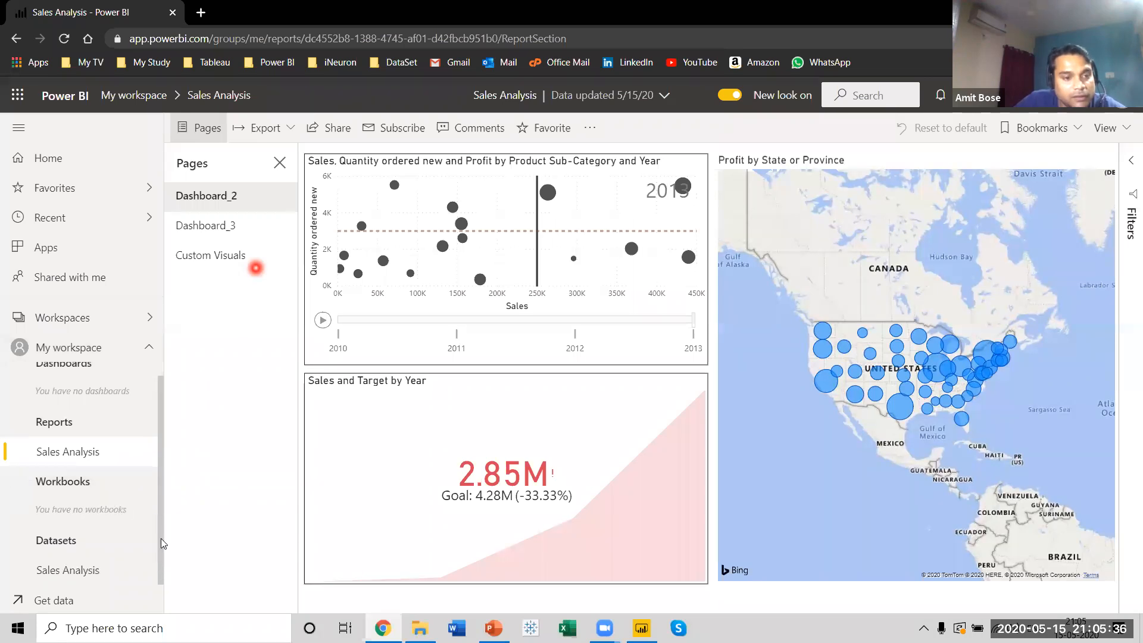
# Step: Open the Sales Analysis dataset and examine the fields of its Orders table
pyautogui.click(65, 563)
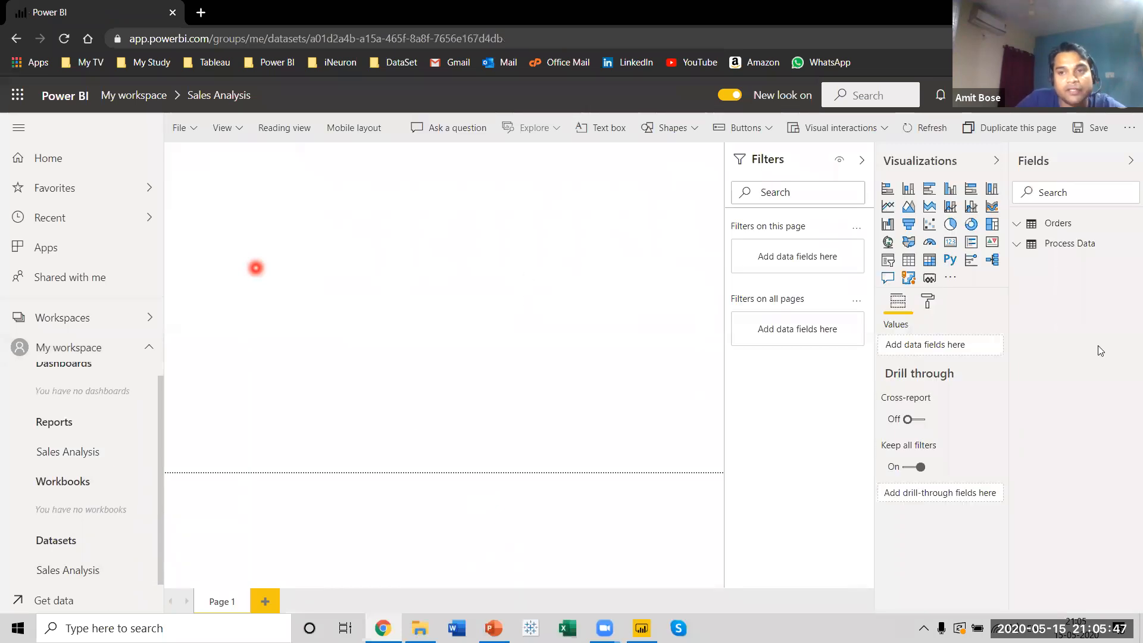
pyautogui.click(1018, 225)
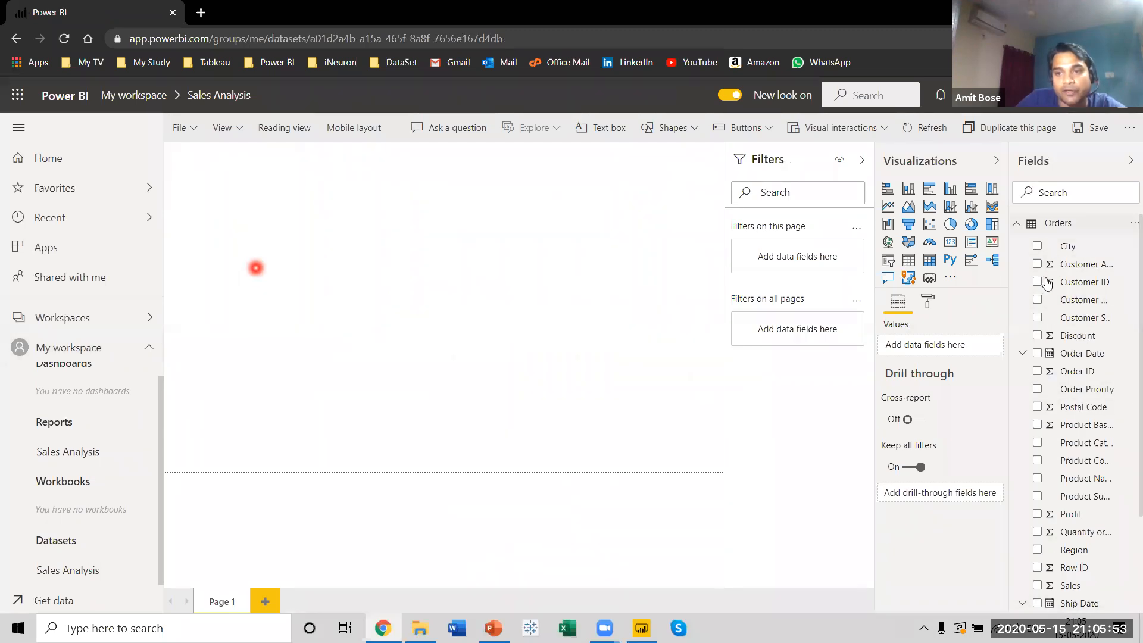
pyautogui.click(1018, 225)
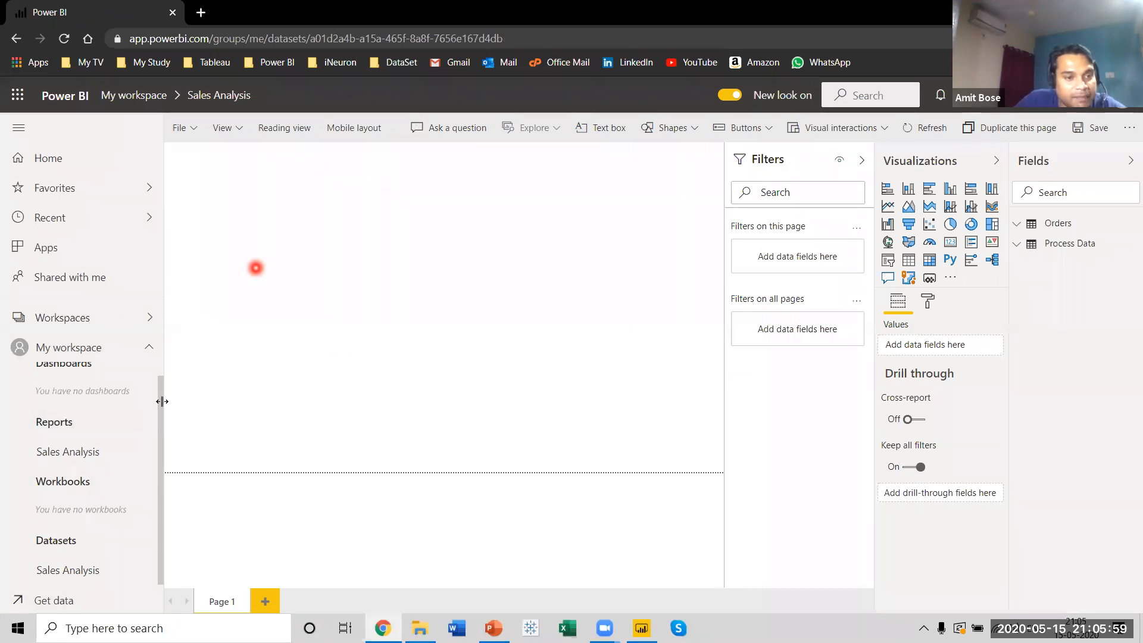
# Step: Reopen the Sales Analysis report from My workspace, look through its other pages and return to Dashboard_2
pyautogui.scroll(1, 73, 391)
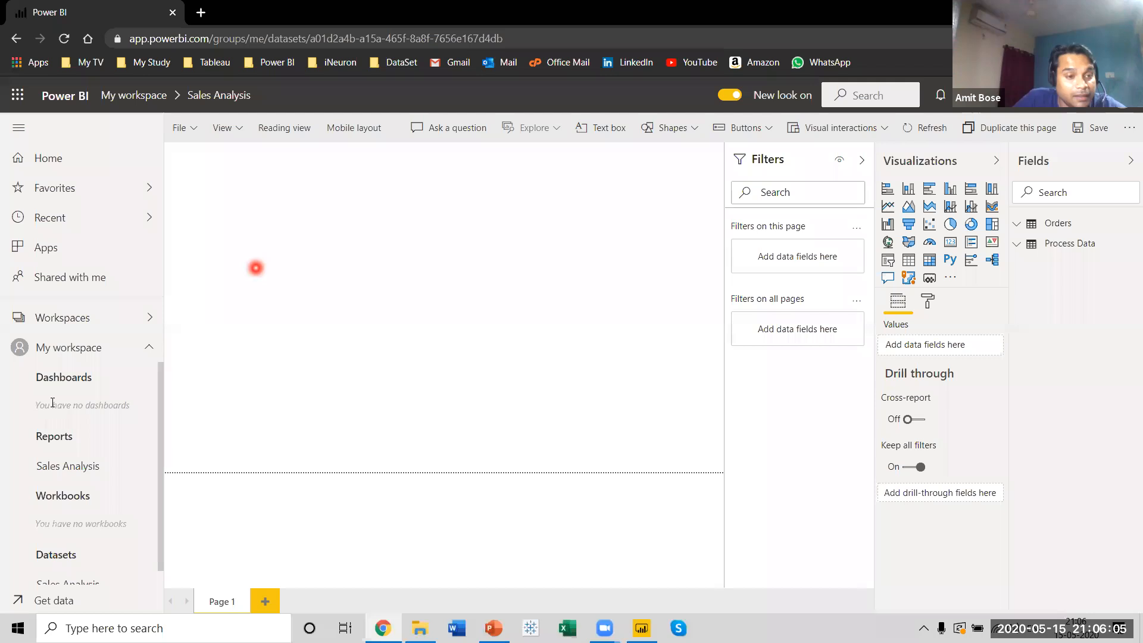
pyautogui.click(59, 469)
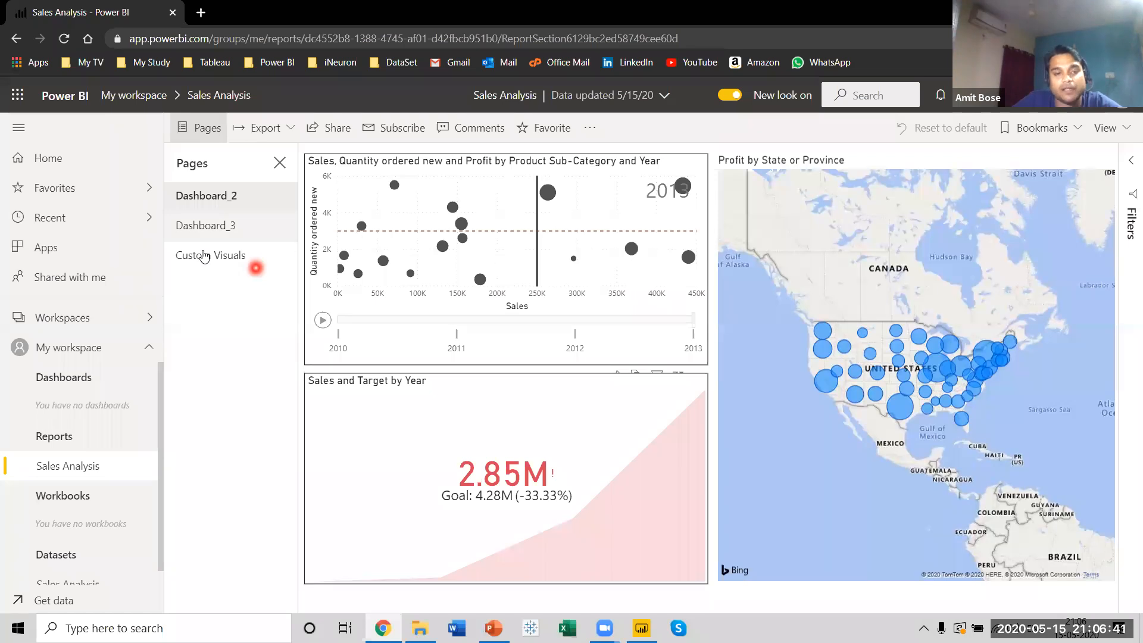
pyautogui.click(205, 225)
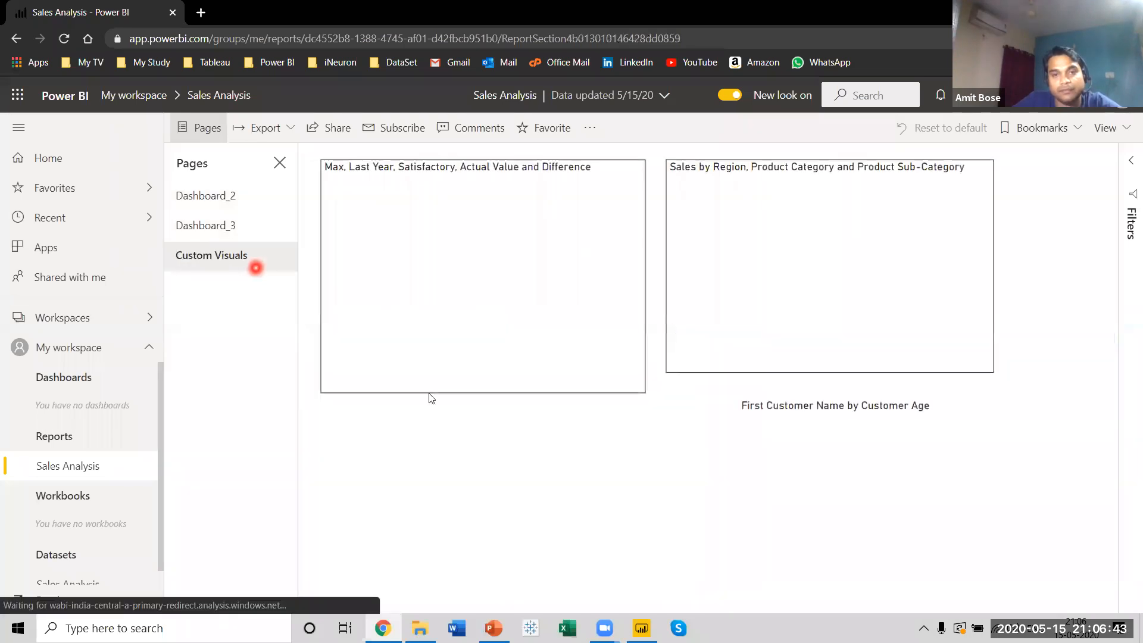
pyautogui.click(205, 198)
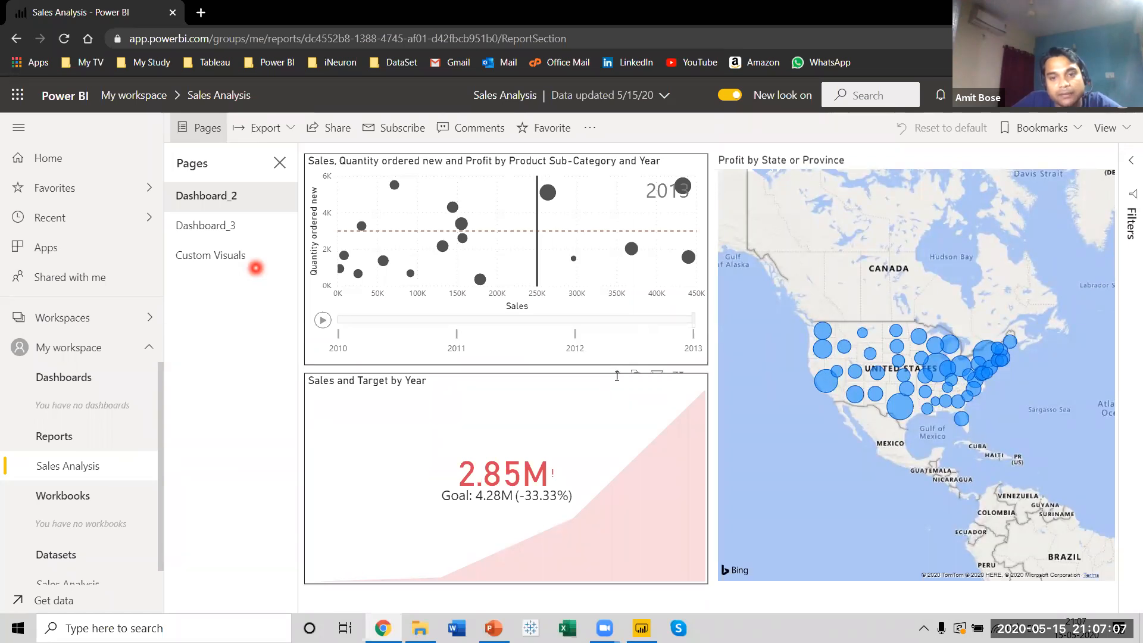
# Step: Pin the Sales, Quantity ordered new and Profit scatter chart from Dashboard_2 to a new dashboard named Sales Dashboard
pyautogui.click(636, 373)
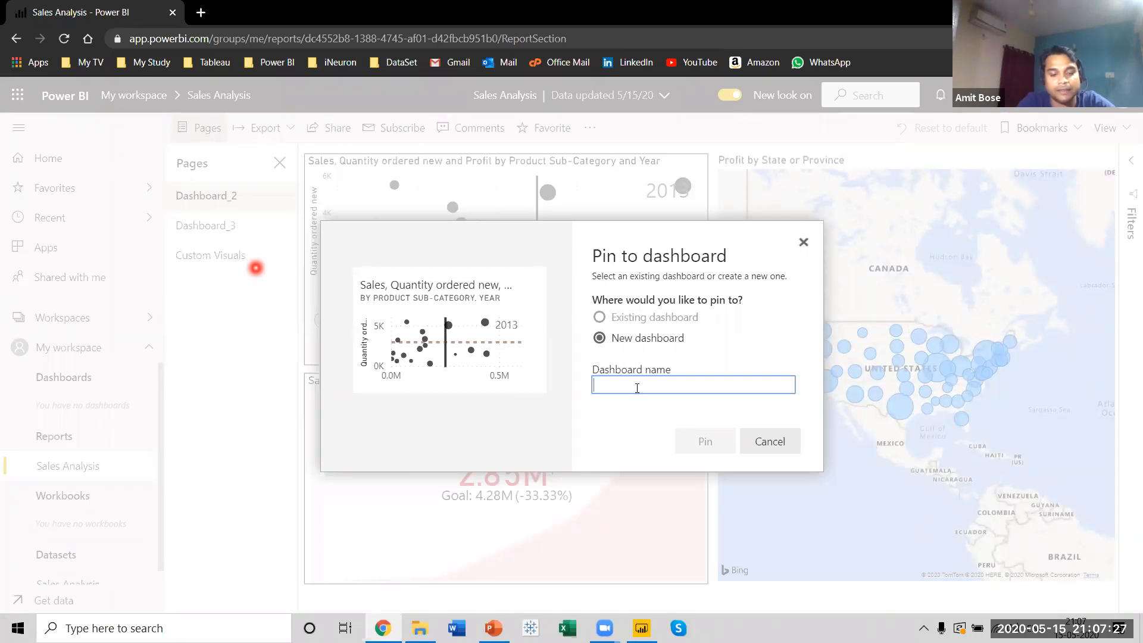
pyautogui.write('Sales ')
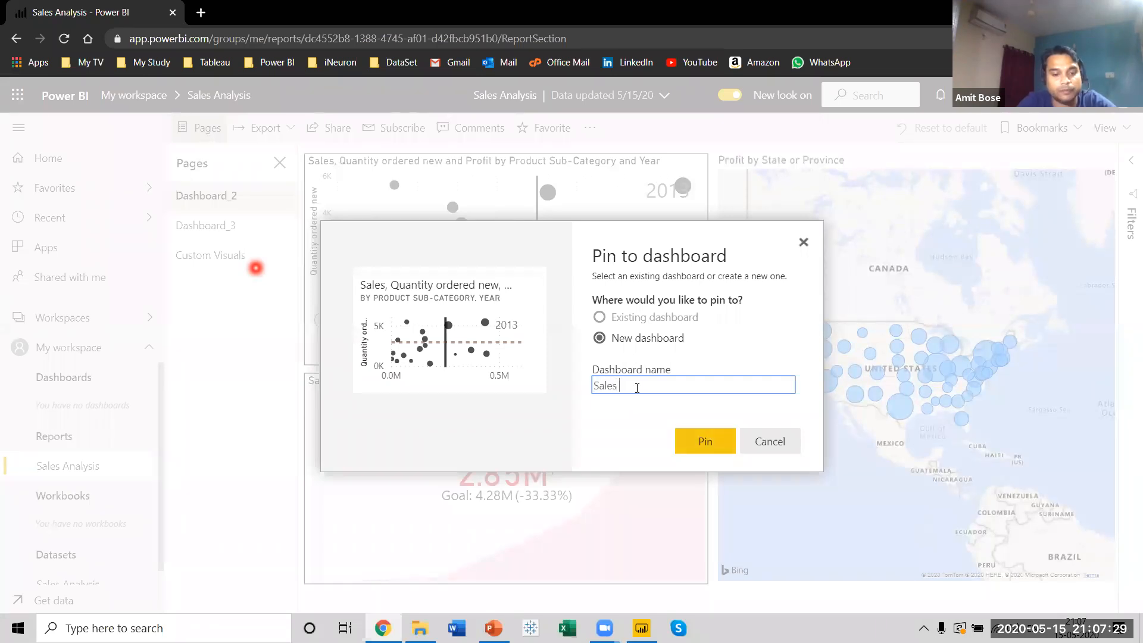
pyautogui.write('Dashboard')
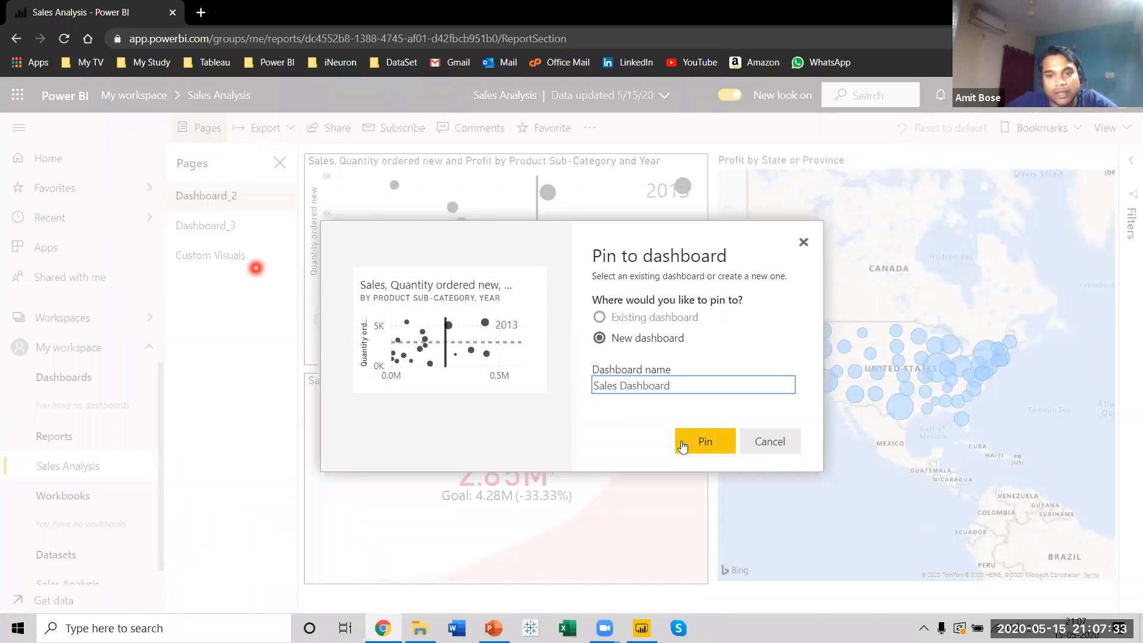
pyautogui.click(707, 445)
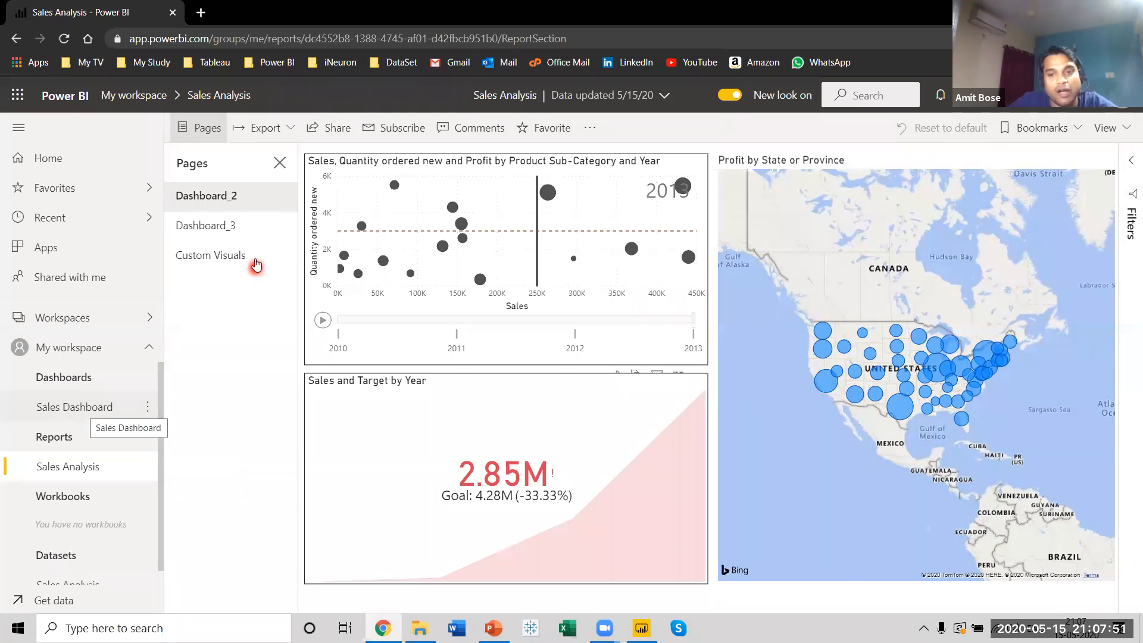
# Step: Open the report's Dashboard_3 page
pyautogui.click(213, 231)
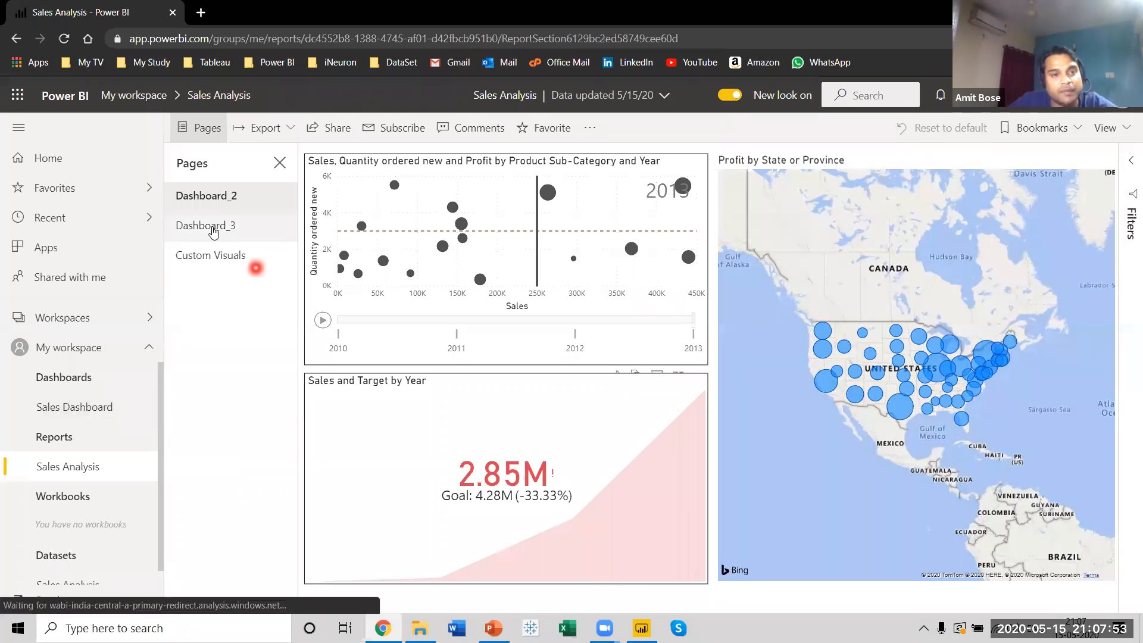